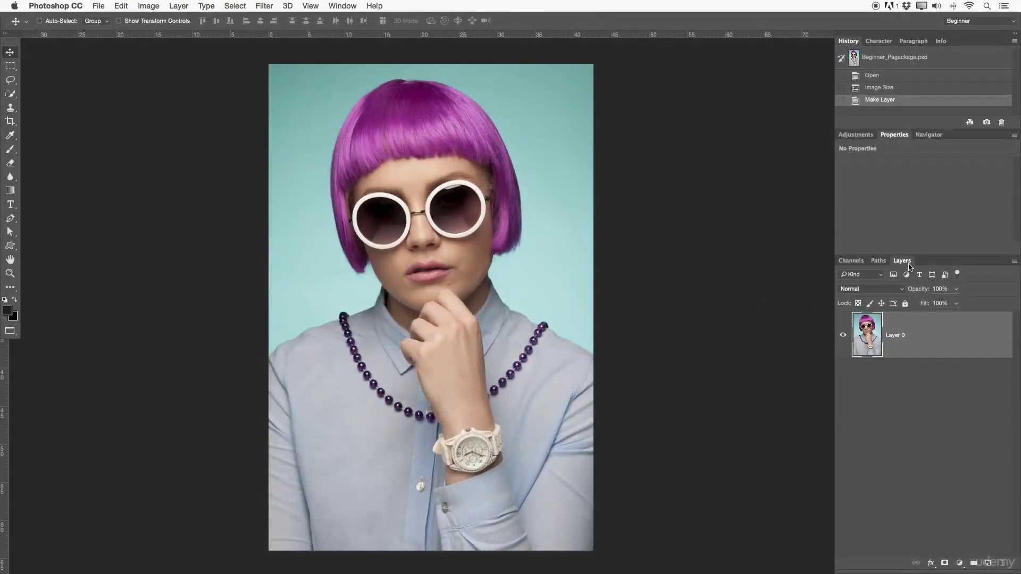
- Undock the Layers panel as a floating panel and close the remaining group of docked panels
left_click_drag(909, 262, 522, 119)
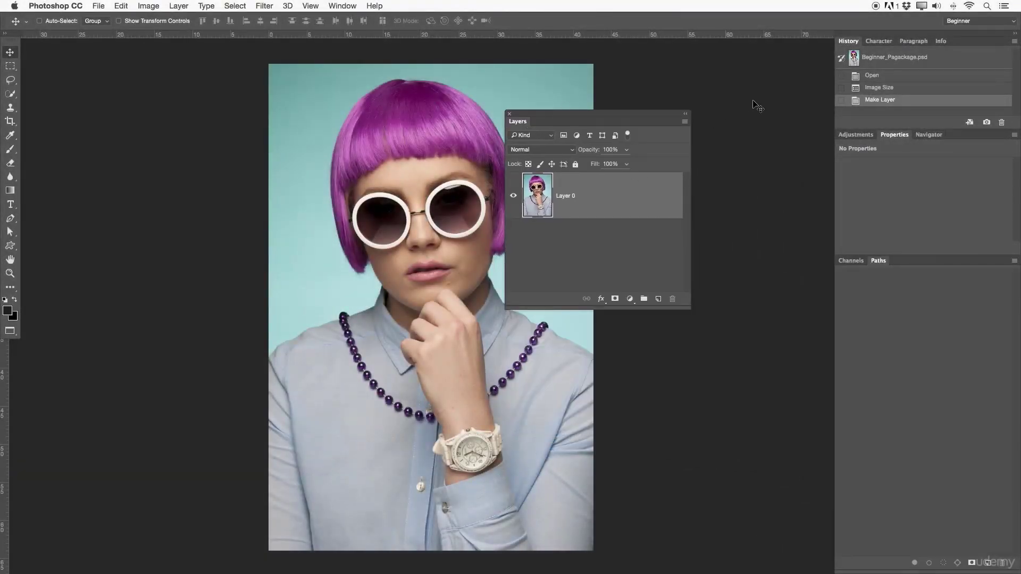
left_click_drag(1002, 40, 898, 81)
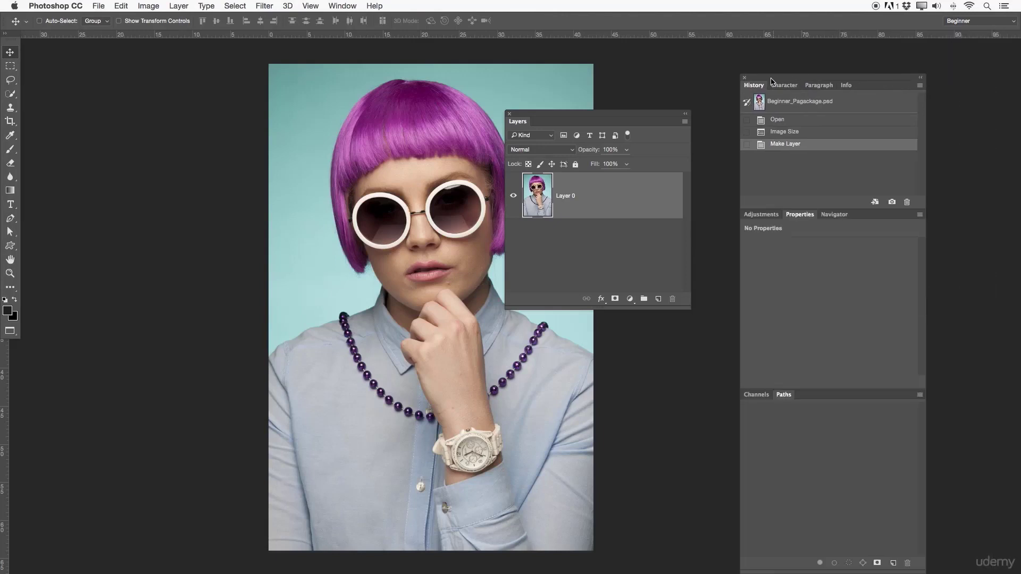
left_click(744, 78)
- Enlarge the floating Layers panel and place it in the empty space beside the portrait
left_click_drag(617, 114, 725, 53)
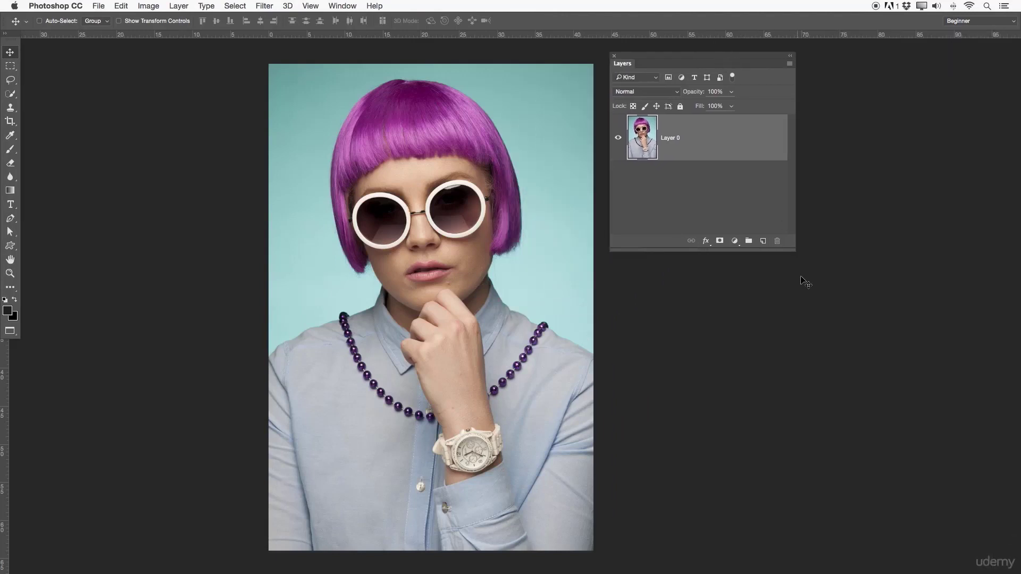
left_click_drag(793, 253, 866, 482)
left_click_drag(681, 56, 819, 59)
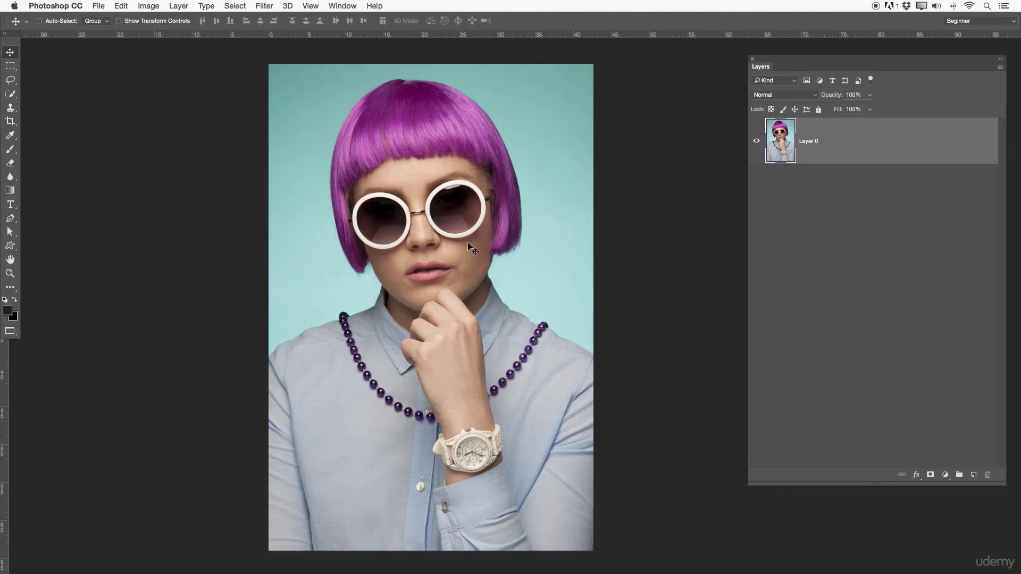
left_click_drag(486, 244, 480, 239)
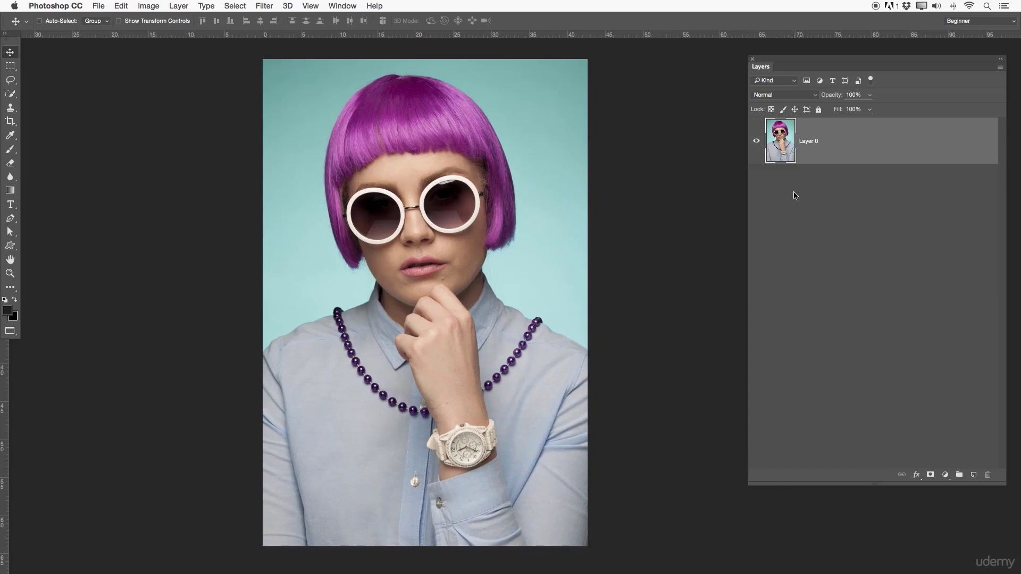
- Rename Layer 0 as "Pixel layer"
double_click(811, 141)
key("BackSpace")
type("Pixel laywerer")
key("Return")
- Examine the blend modes offered in the Pixel layer's Layer Style blending options and for the layer itself, leaving it on Normal
double_click(841, 152)
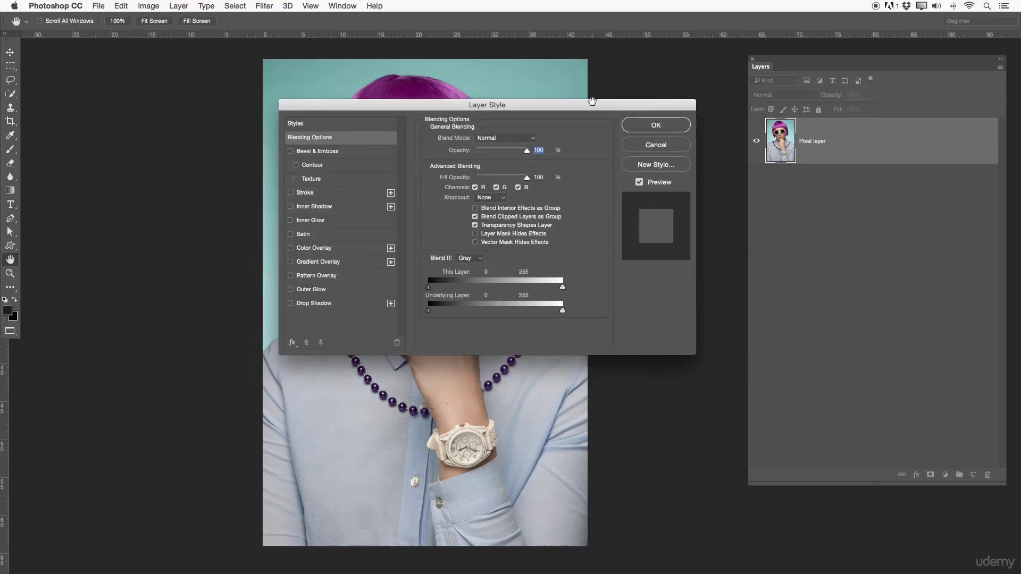
left_click_drag(510, 106, 781, 194)
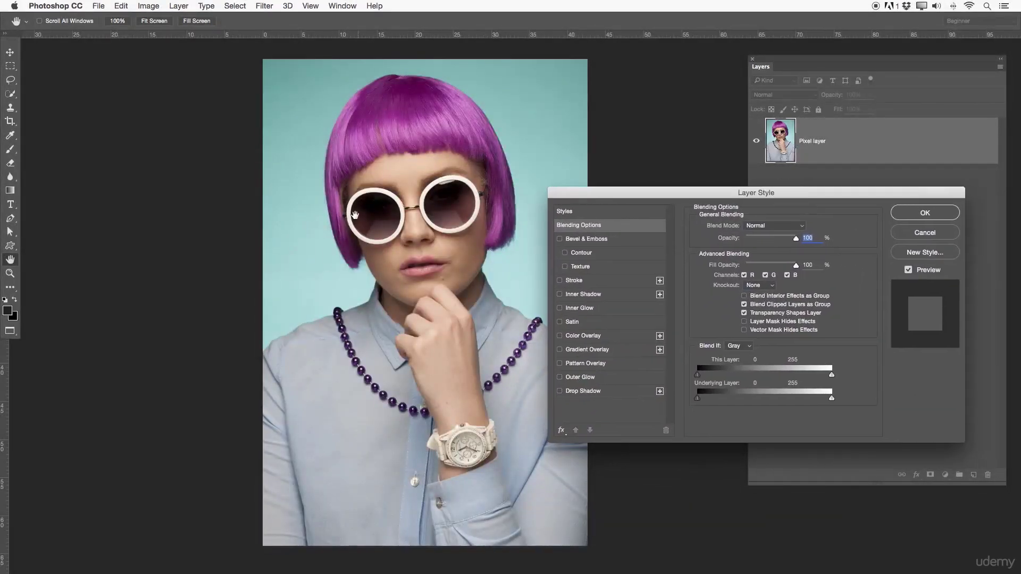
left_click_drag(356, 218, 168, 219)
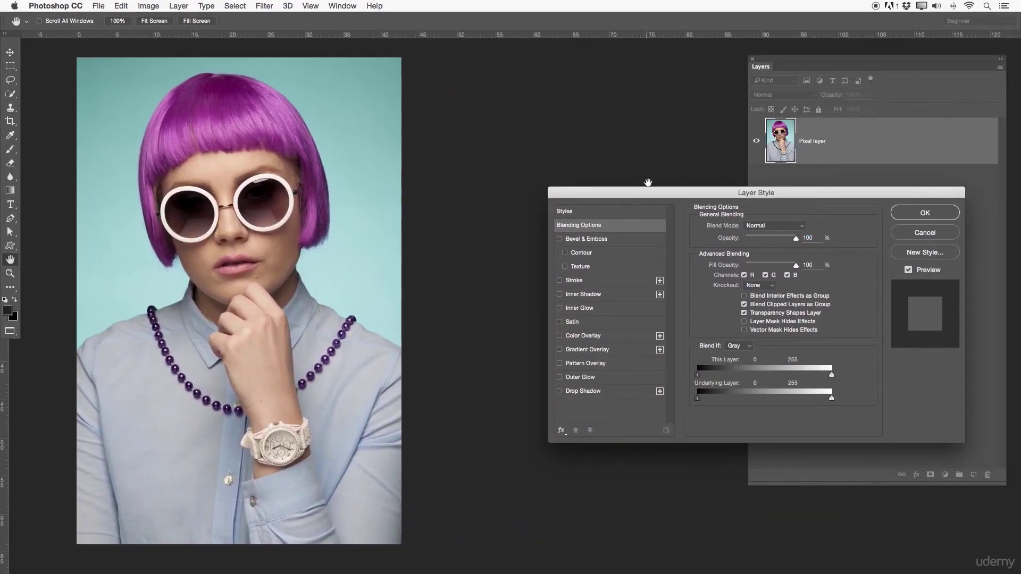
left_click_drag(644, 190, 533, 179)
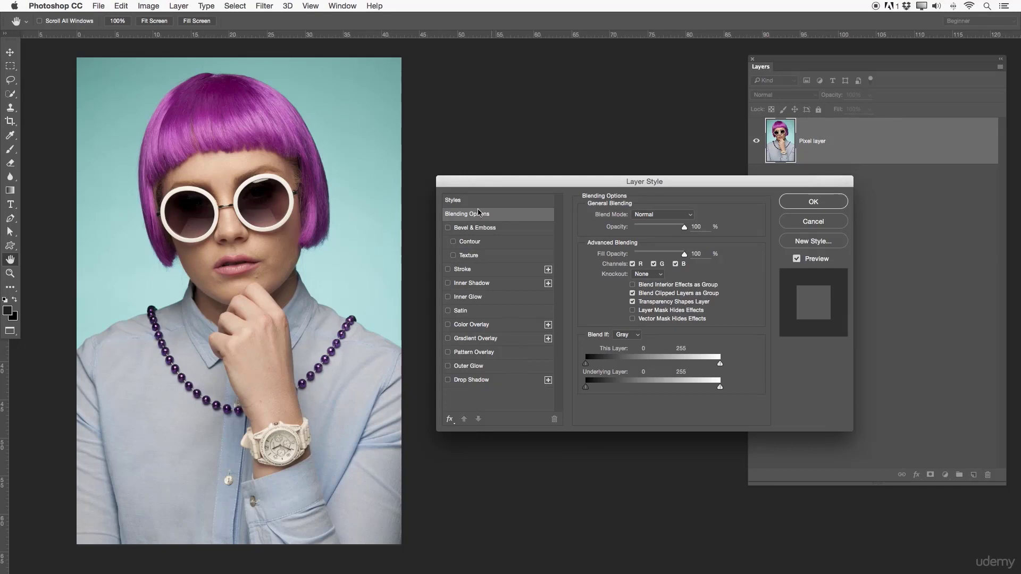
left_click(683, 215)
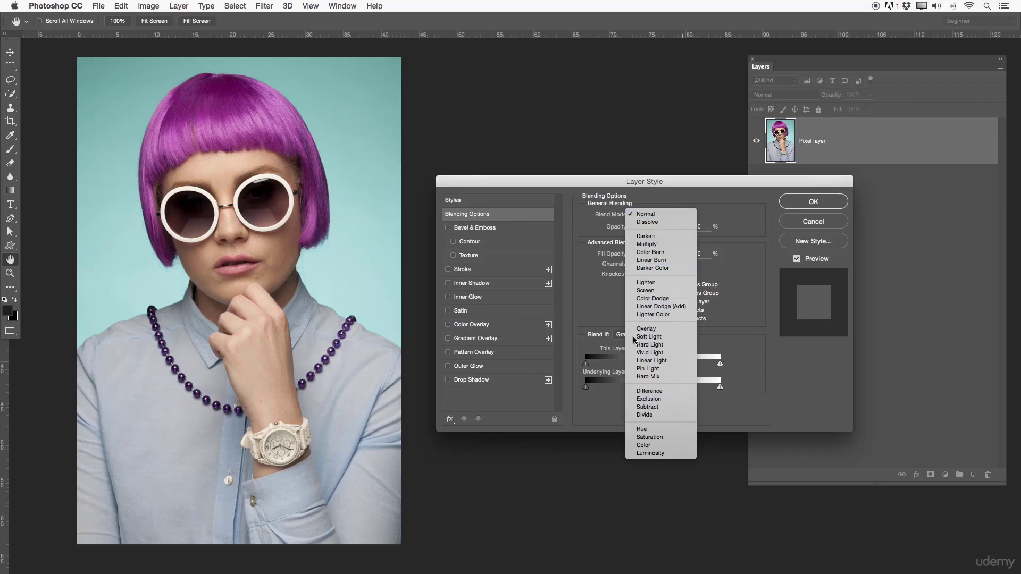
left_click(705, 196)
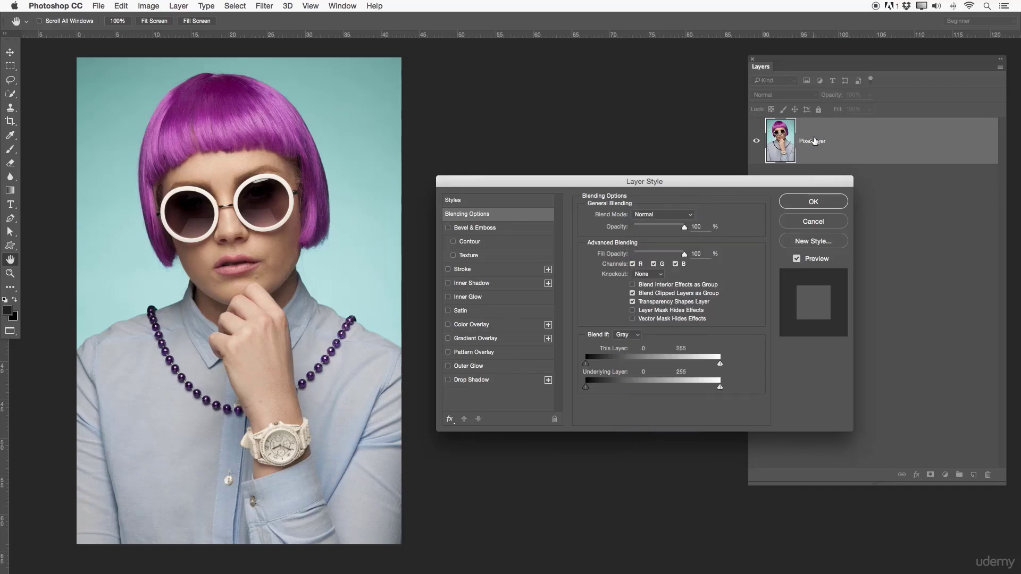
key("Escape")
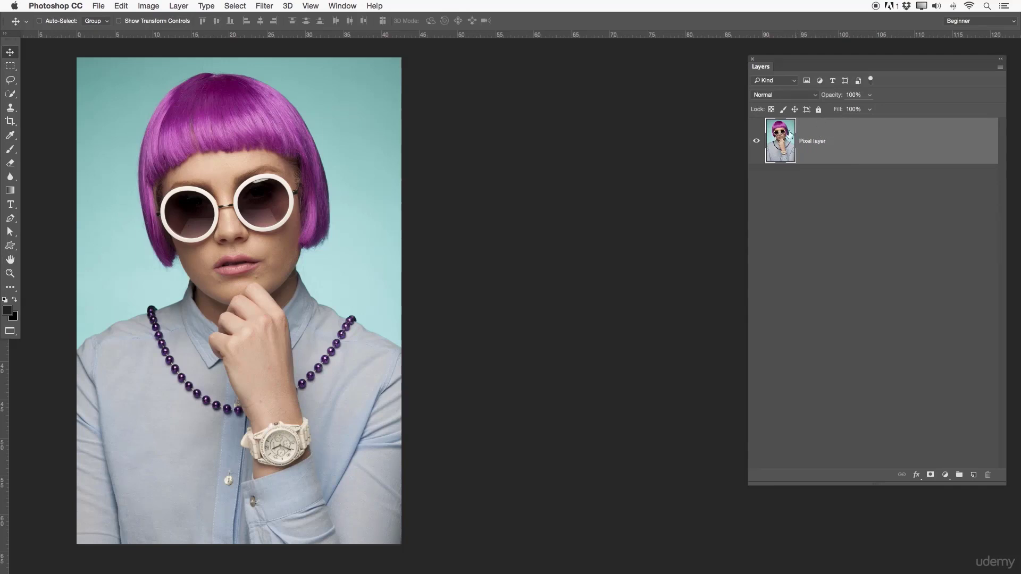
left_click(792, 95)
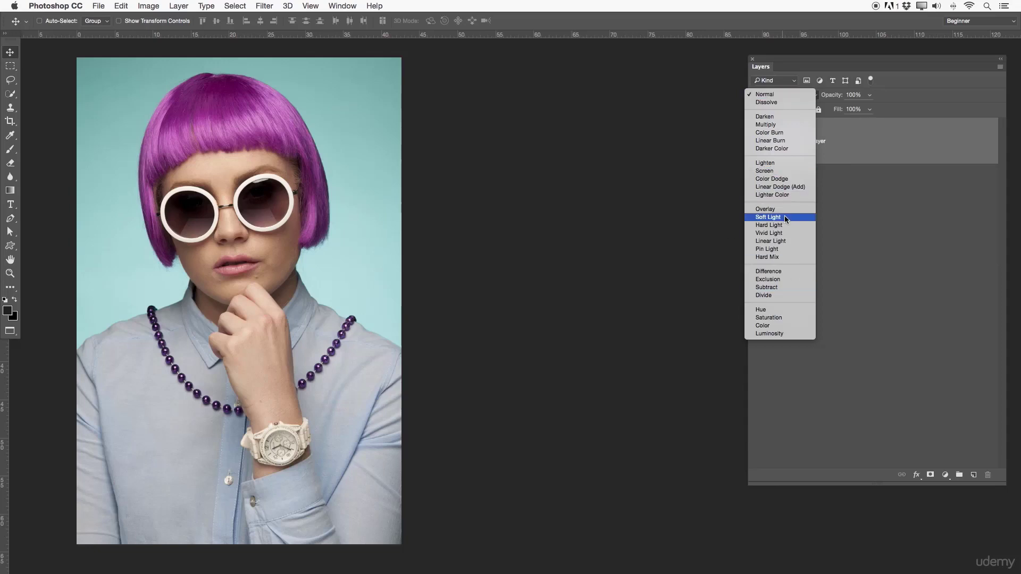
left_click(839, 184)
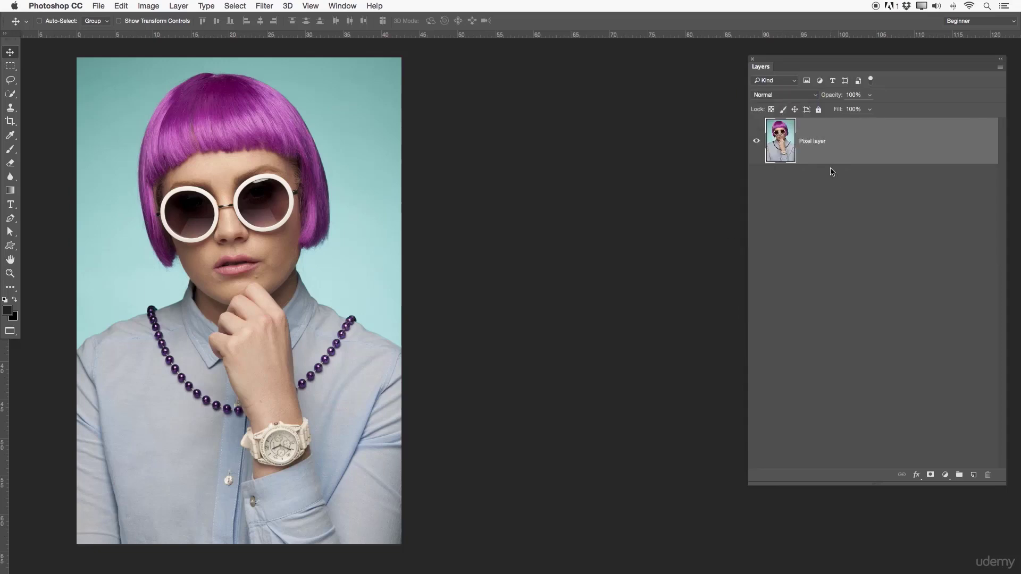
- Open the Pixel layer's Layer Style settings and enable Color Overlay, switching it off and on to compare
double_click(857, 140)
left_click_drag(704, 184, 702, 184)
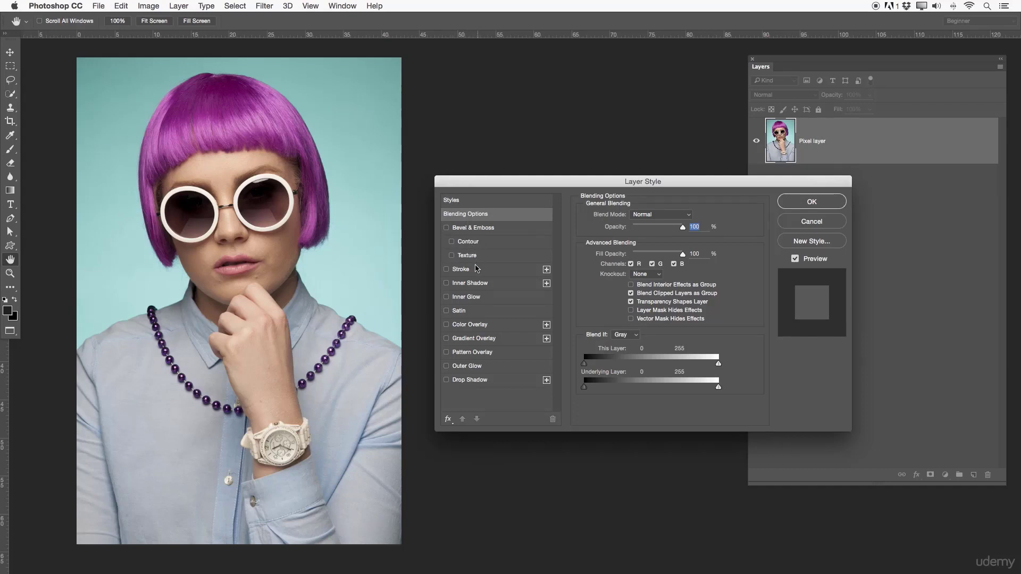
left_click(477, 324)
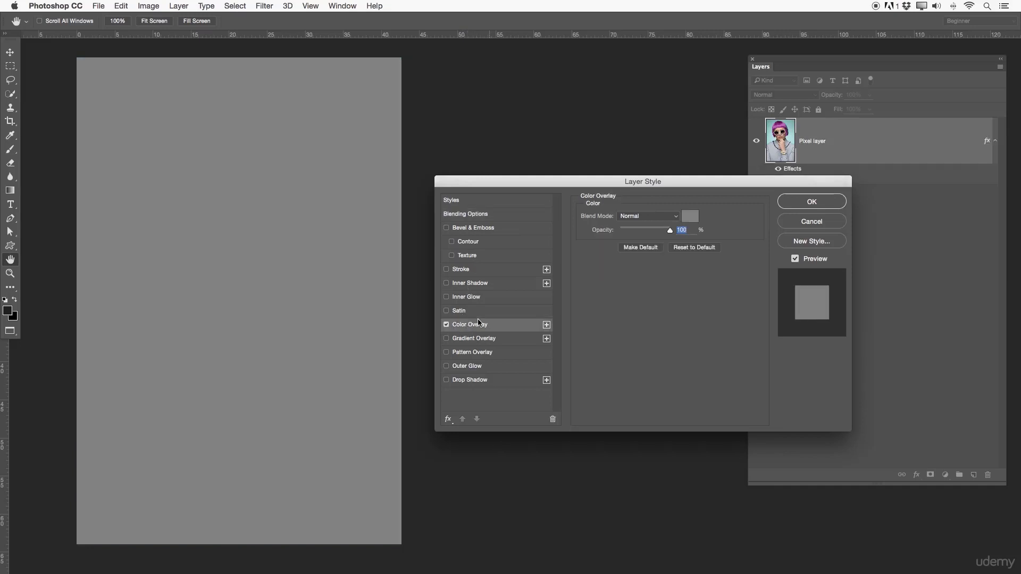
left_click(447, 325)
left_click(447, 325)
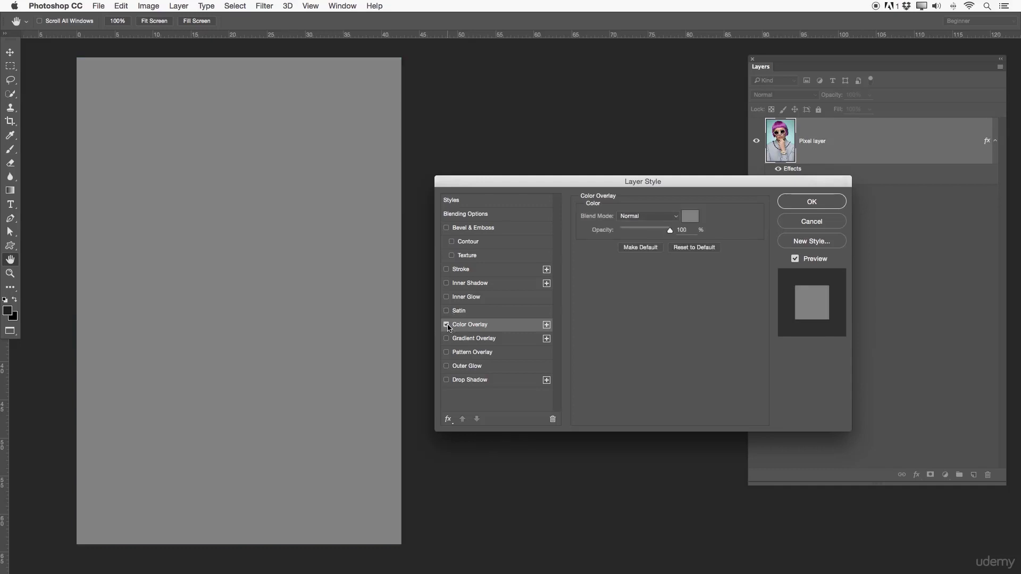
left_click(447, 325)
left_click(447, 325)
- Try the Lighten, Difference, Divide and Saturation blend modes on the gray Color Overlay and return it to Normal
left_click(672, 219)
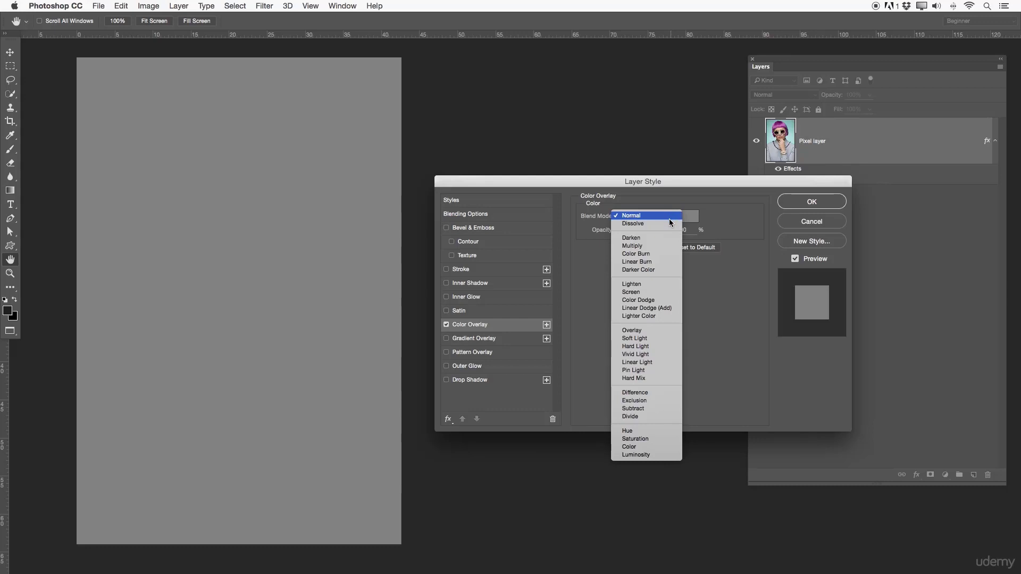
left_click(662, 284)
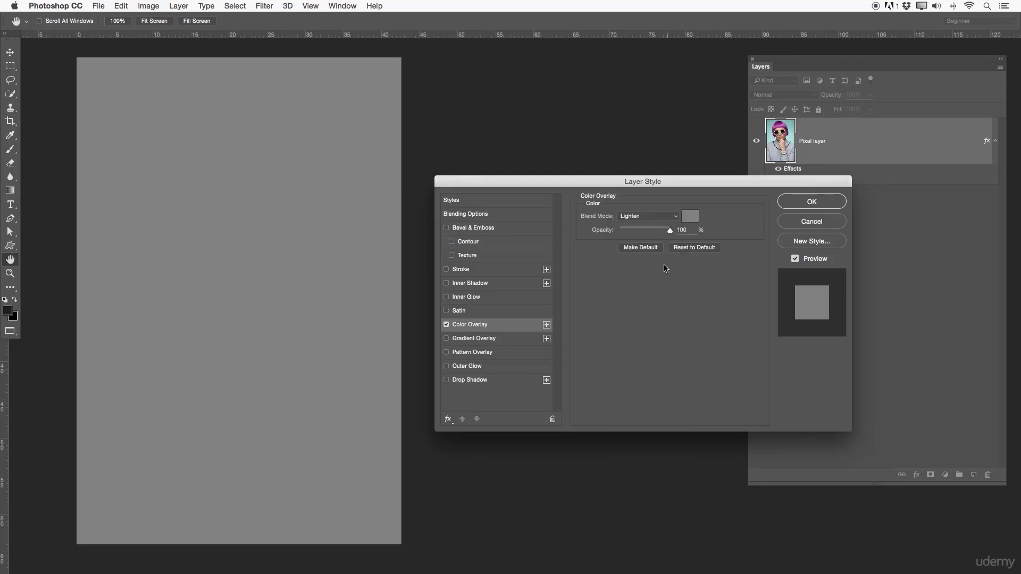
left_click(646, 216)
left_click(646, 325)
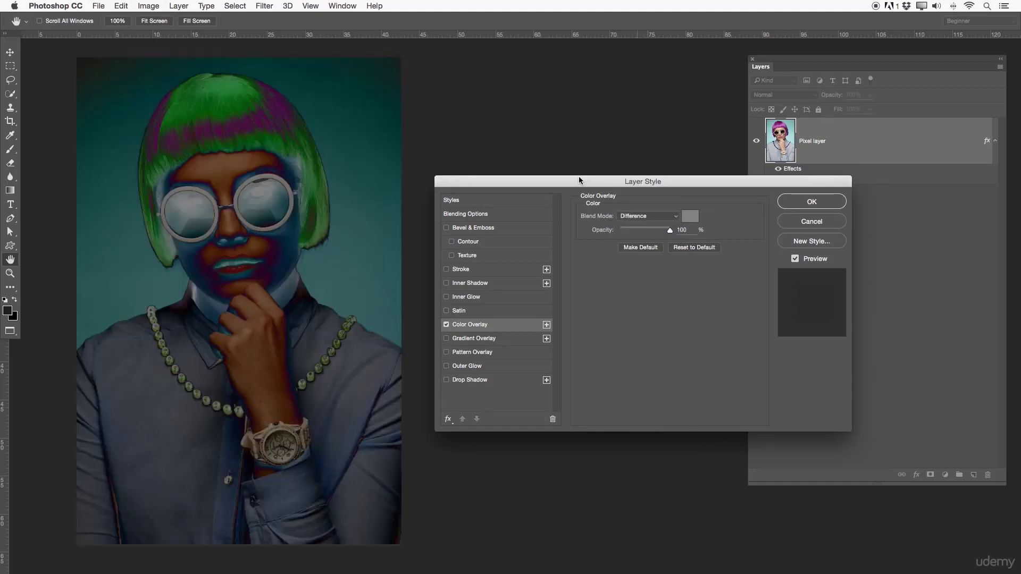
left_click(638, 217)
left_click(631, 240)
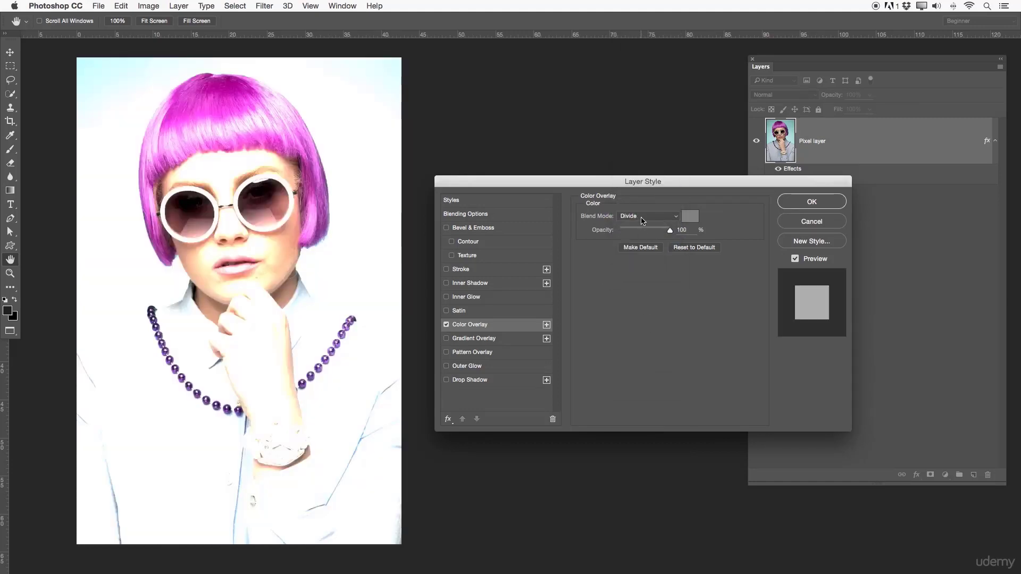
left_click(643, 218)
left_click(642, 237)
left_click(643, 216)
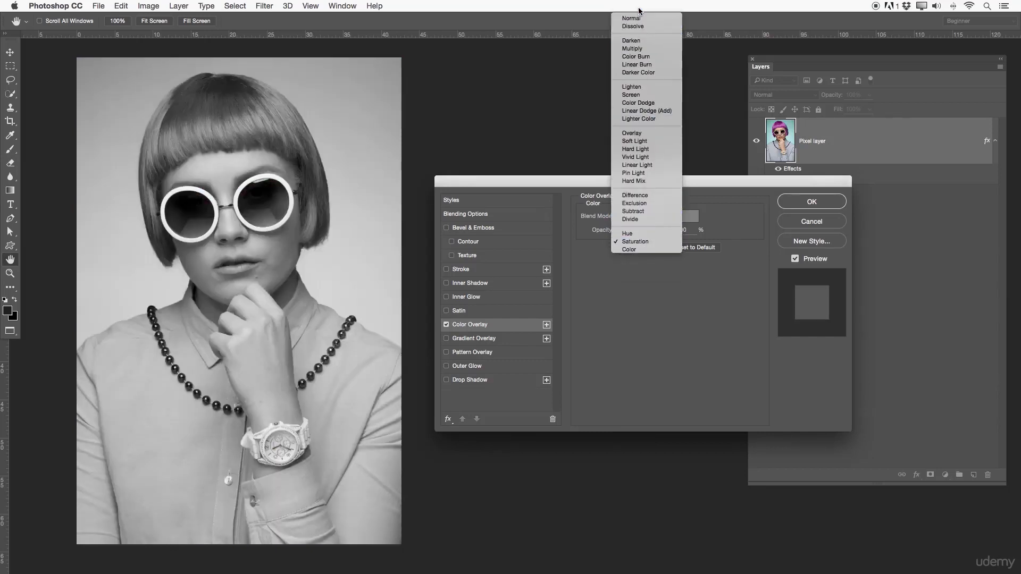
left_click(631, 9)
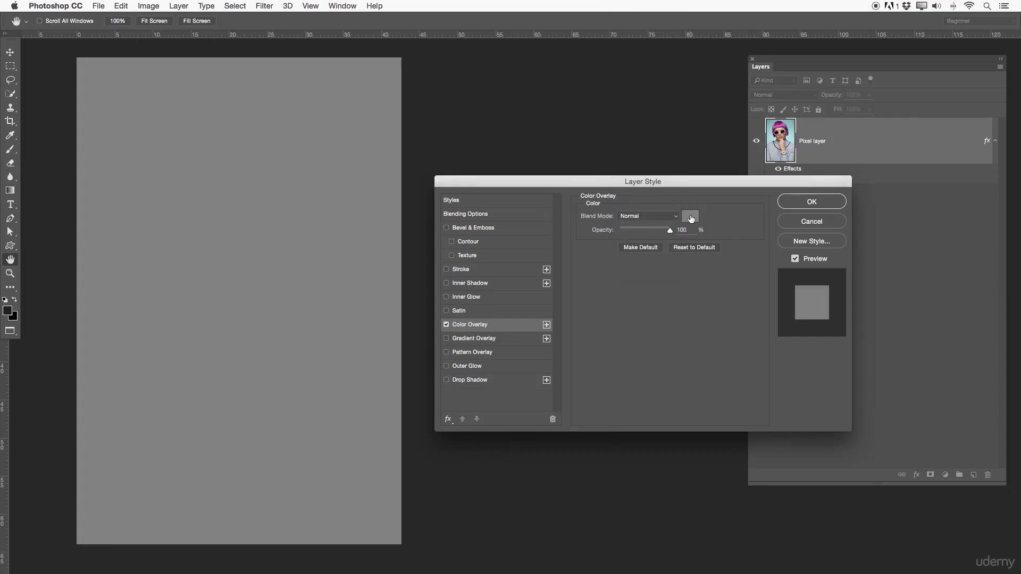
- Change the Color Overlay's color to bright red, f00000
left_click(691, 218)
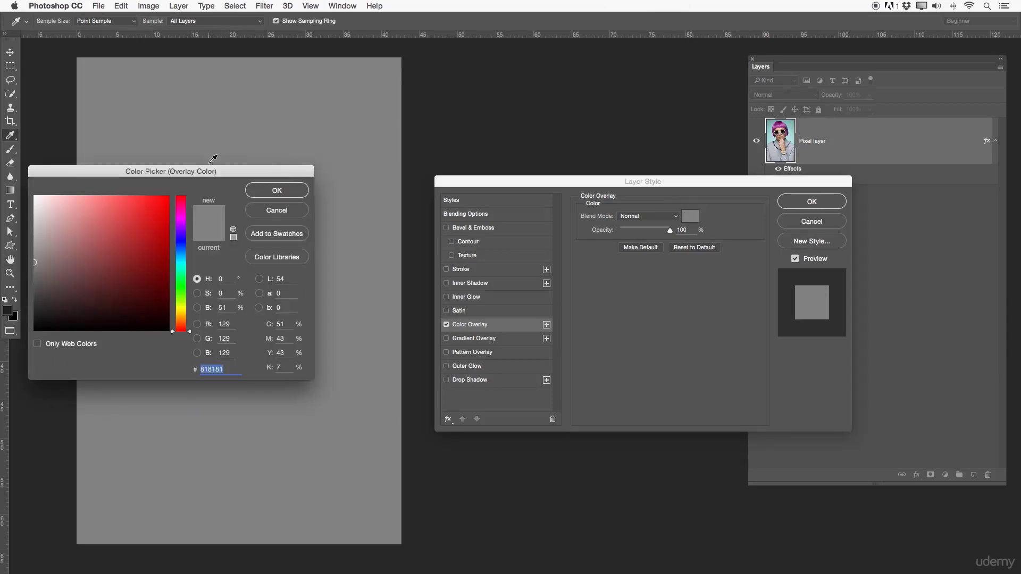
left_click_drag(212, 169, 286, 170)
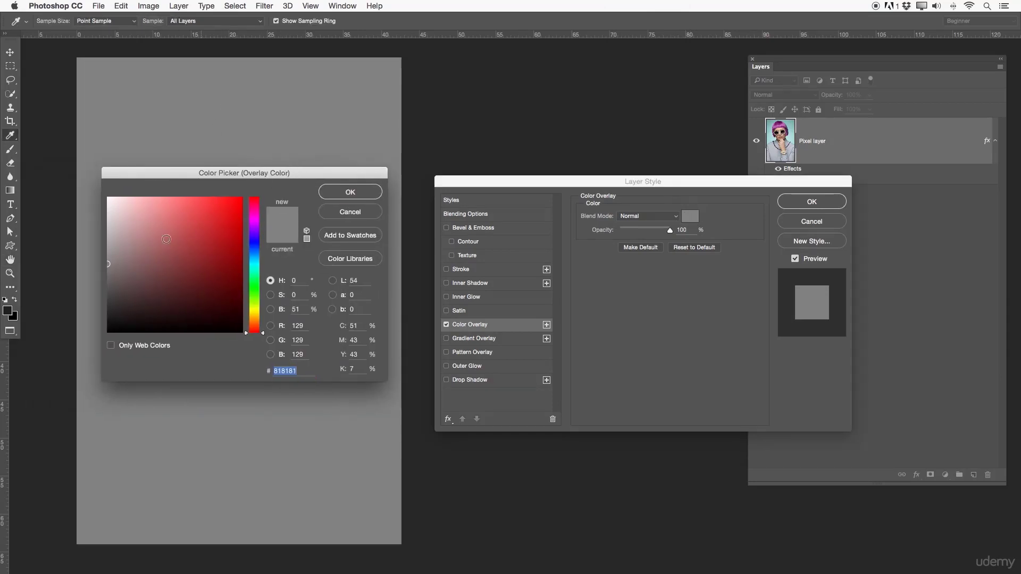
left_click(235, 235)
left_click_drag(235, 236, 243, 204)
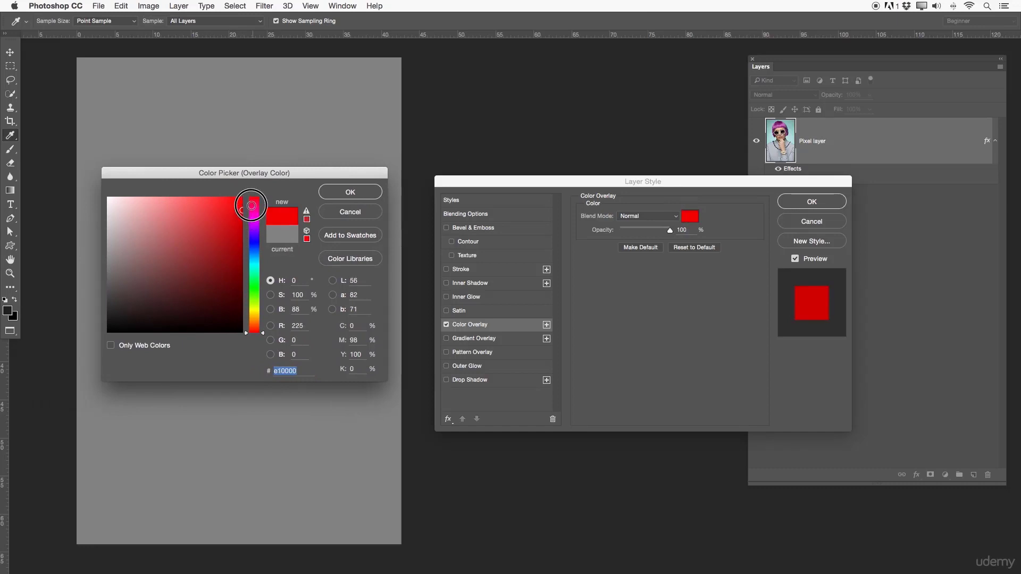
left_click(341, 190)
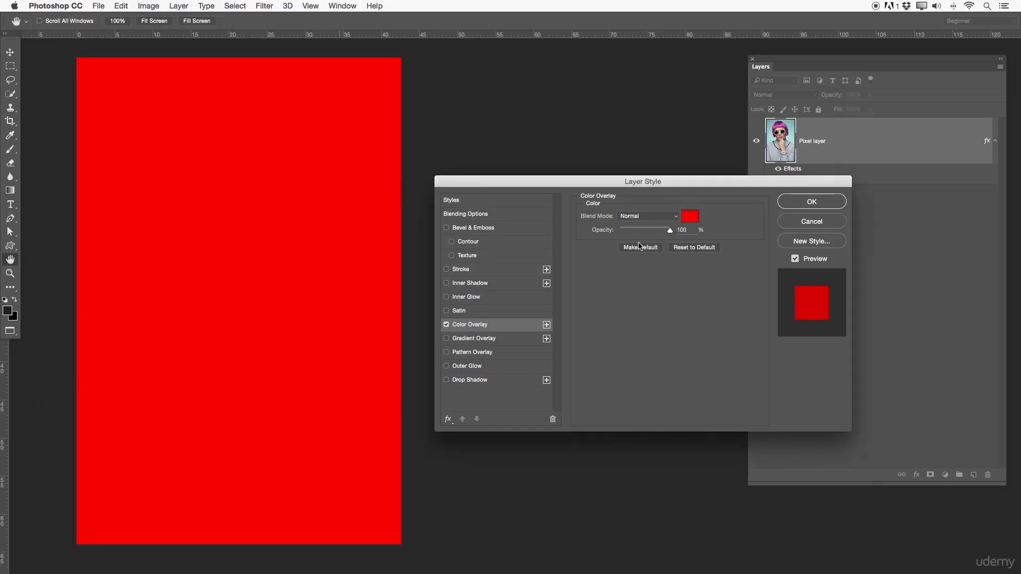
- Set the red Color Overlay's blend mode to Difference and reposition the Layer Style dialog beside the portrait
left_click(644, 216)
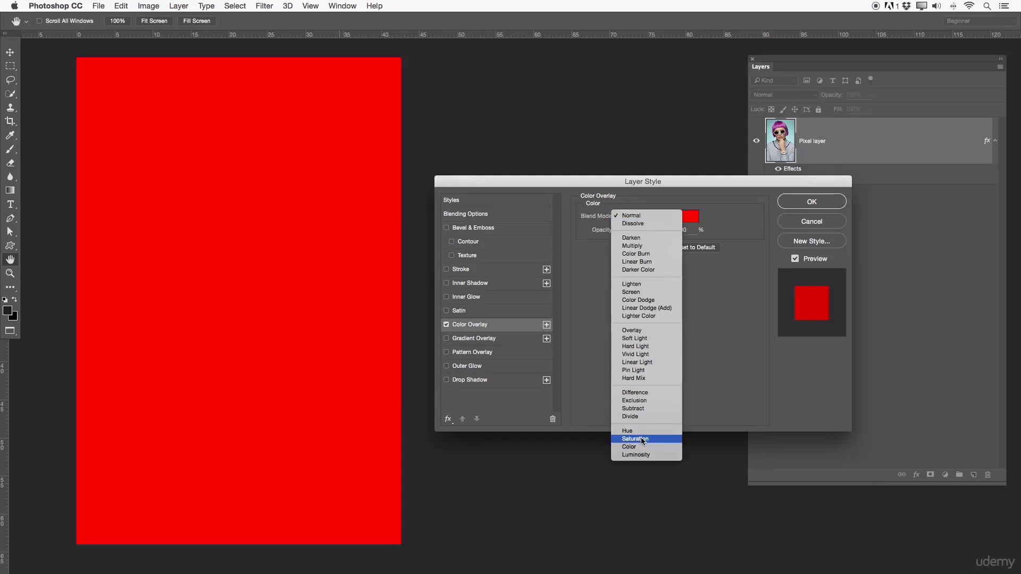
left_click(642, 395)
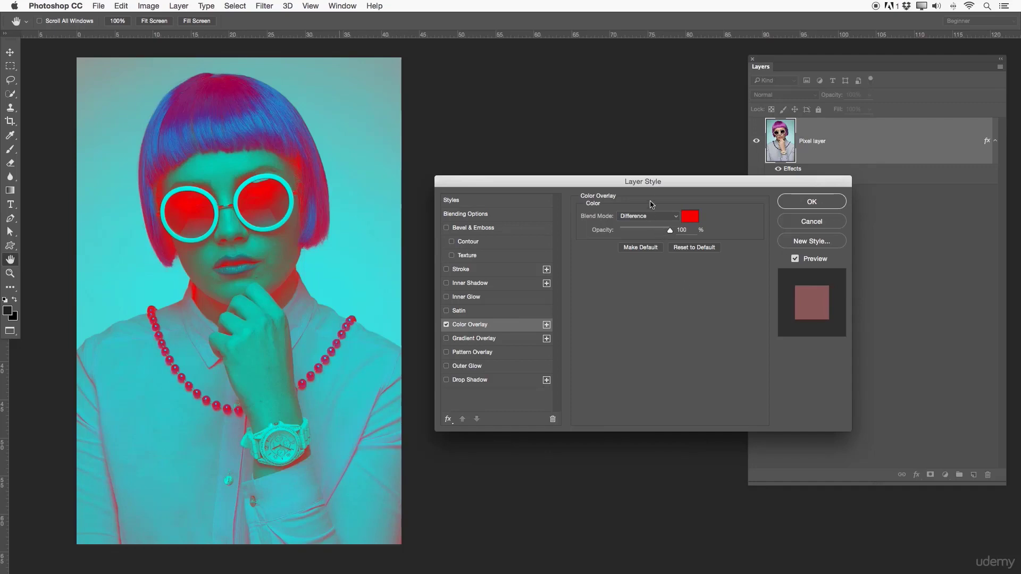
left_click_drag(670, 182, 534, 176)
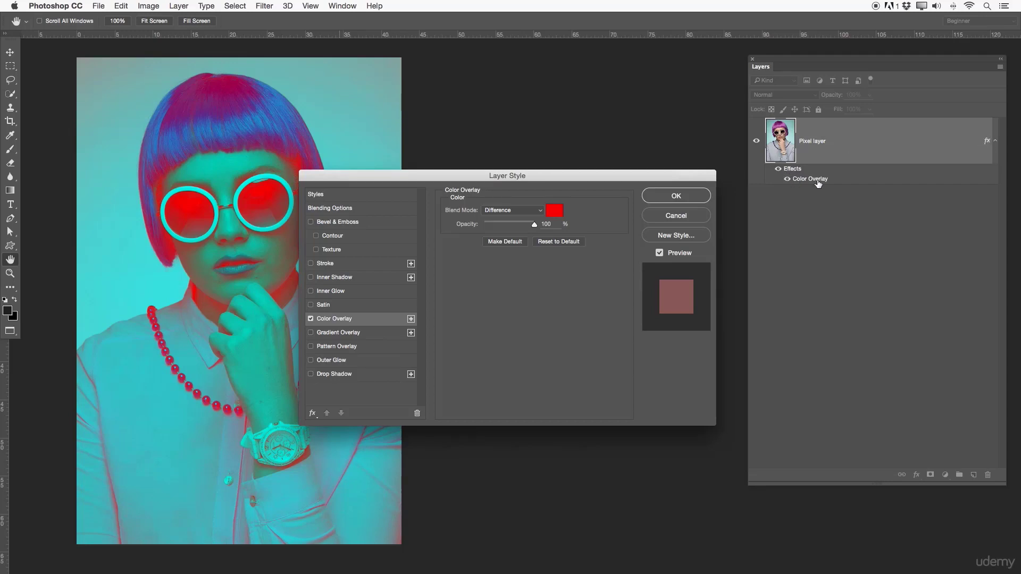
left_click_drag(585, 176, 707, 189)
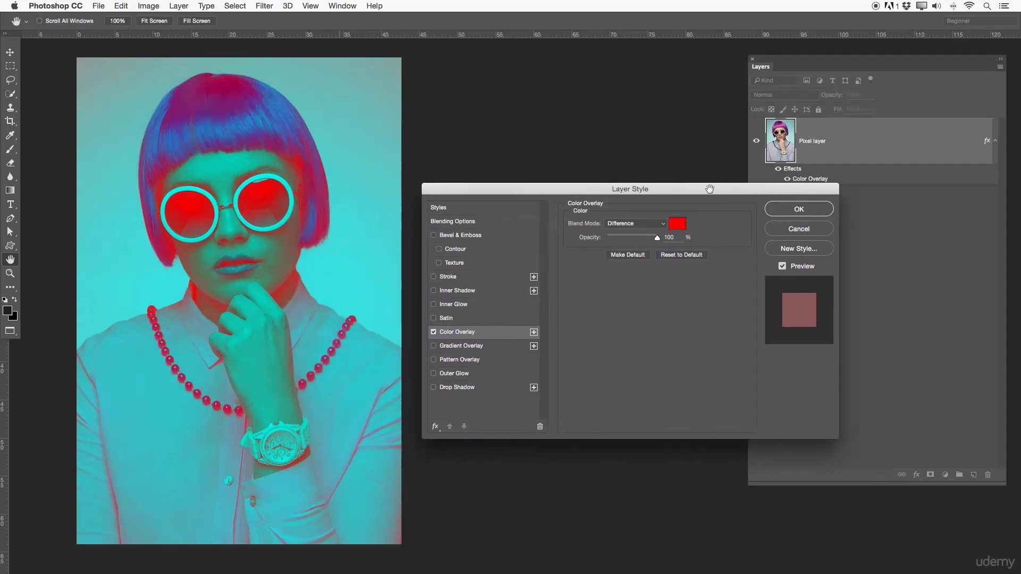
left_click_drag(792, 185, 792, 169)
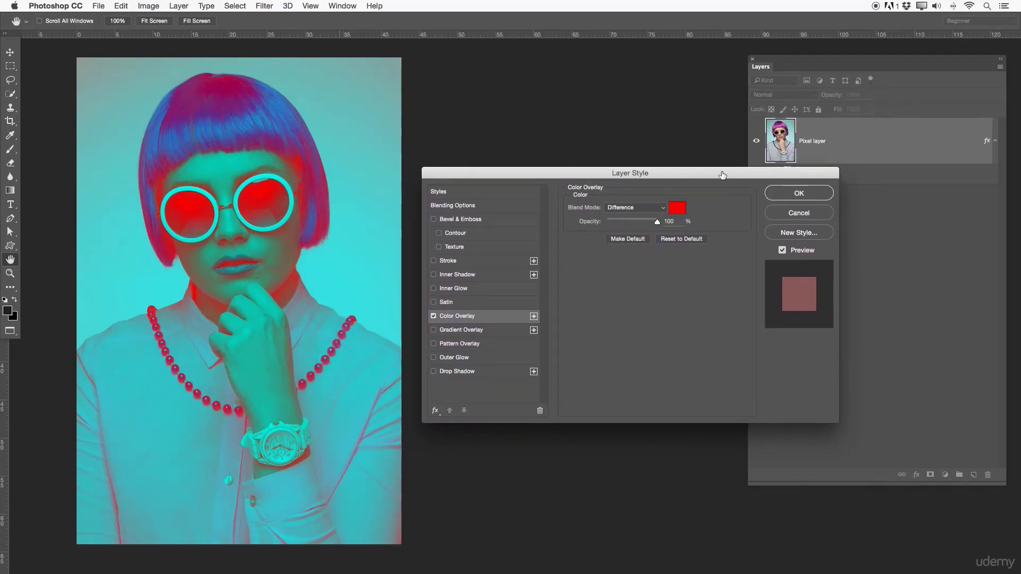
- Turn off Color Overlay and enable Pattern Overlay with its blend mode set to Difference
left_click(434, 317)
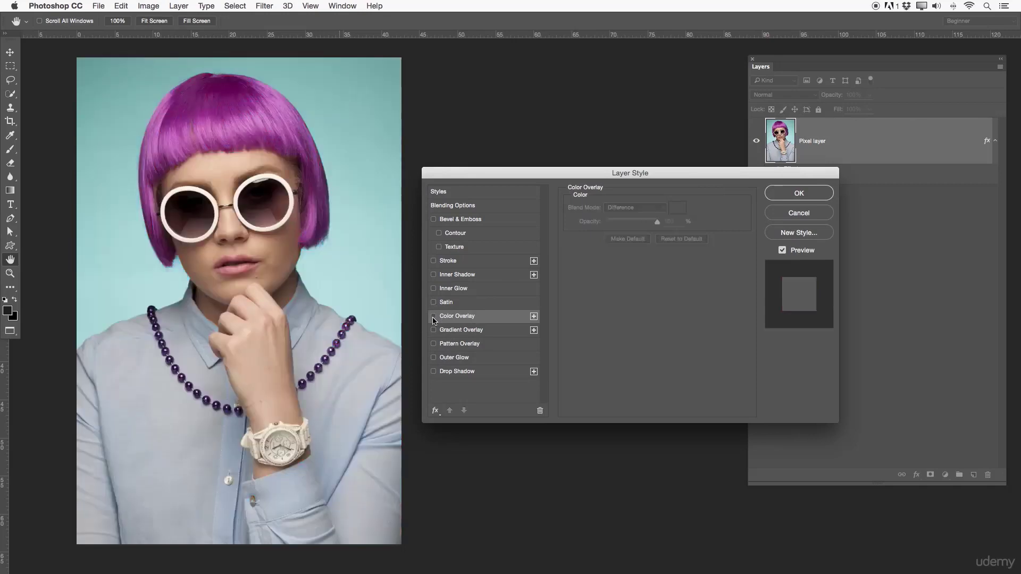
left_click(434, 344)
left_click(455, 344)
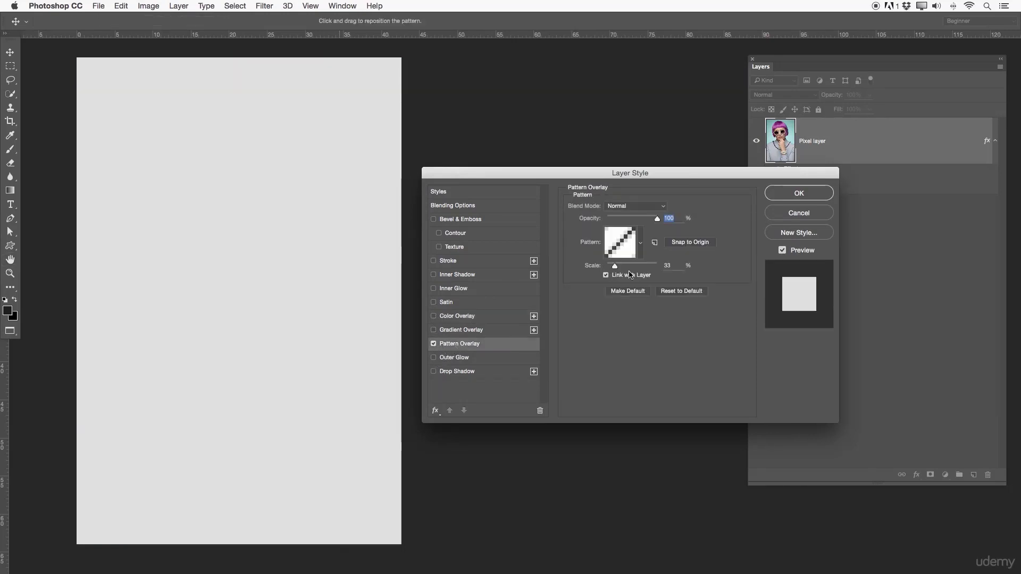
left_click(633, 206)
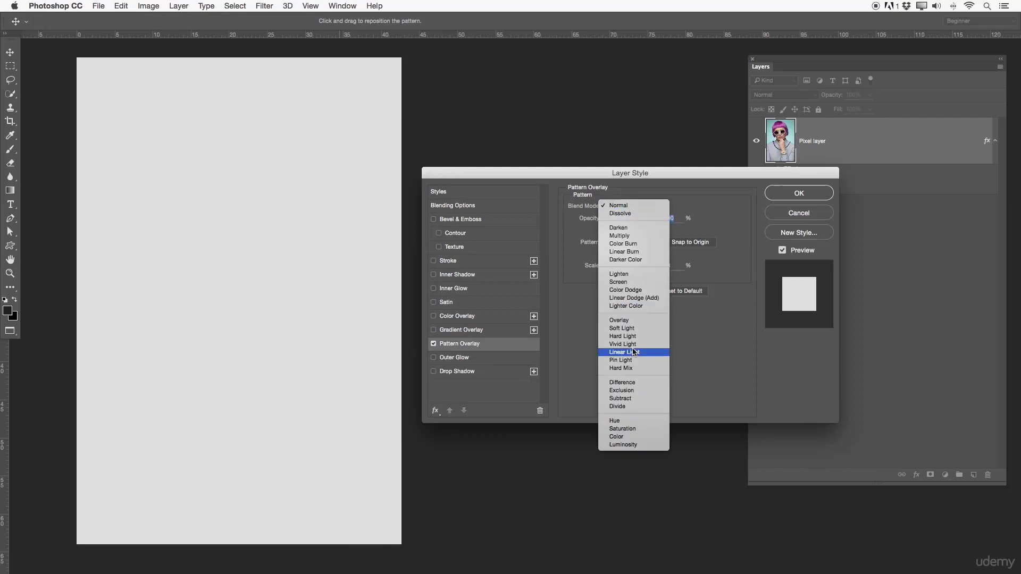
left_click(623, 383)
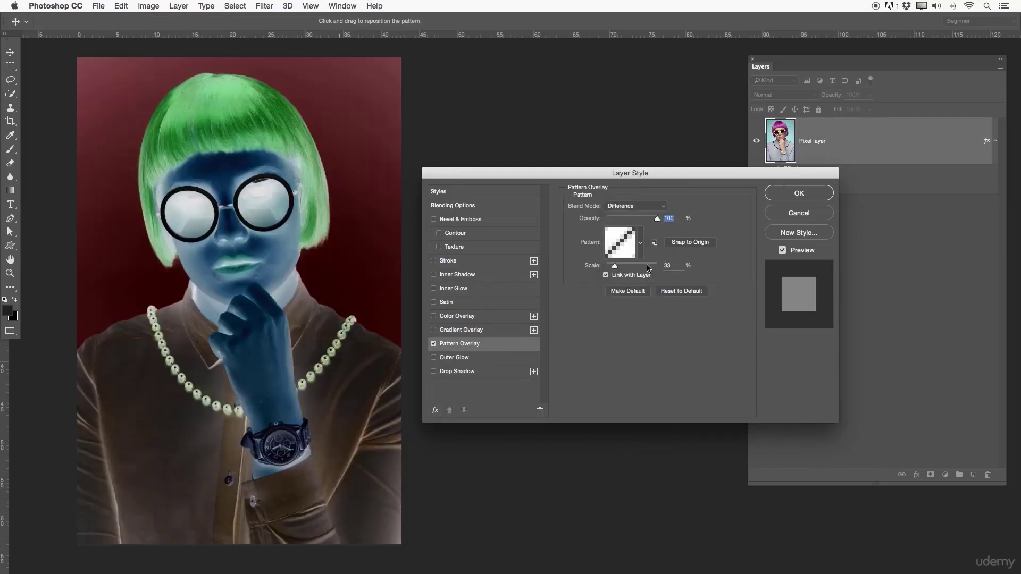
- Change the Pattern Overlay's pattern to the fine gray grain texture in the second row of swatches
left_click(639, 243)
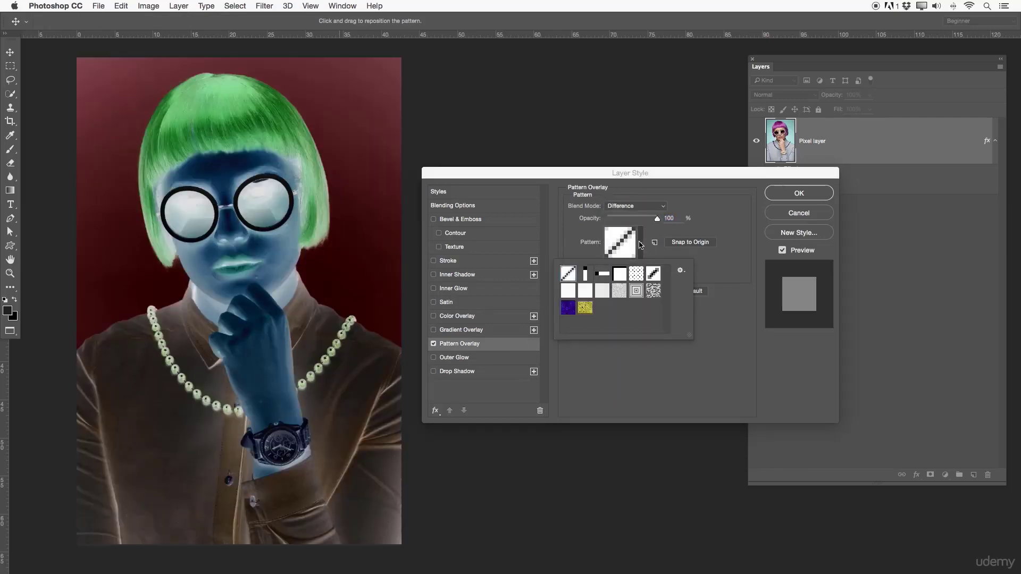
left_click(617, 292)
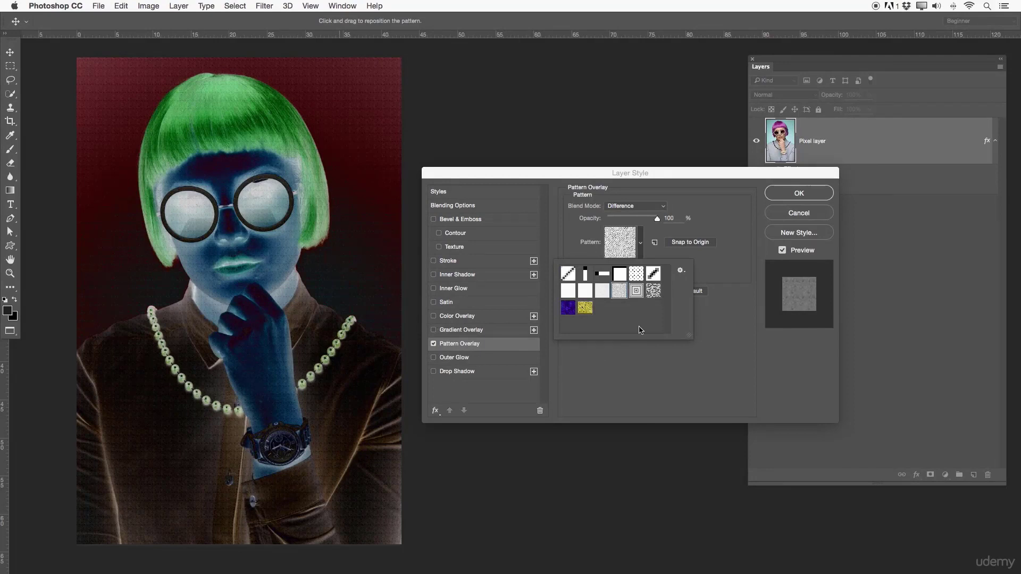
left_click(653, 259)
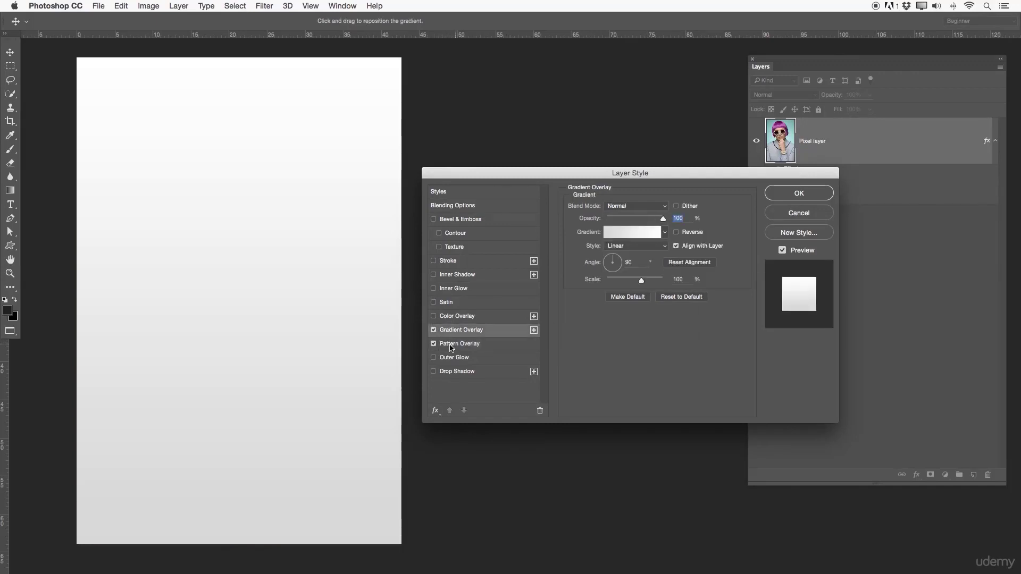
- Enable Color Overlay alongside Gradient Overlay and change the Gradient Overlay's gradient to the red-to-green preset
left_click(433, 317)
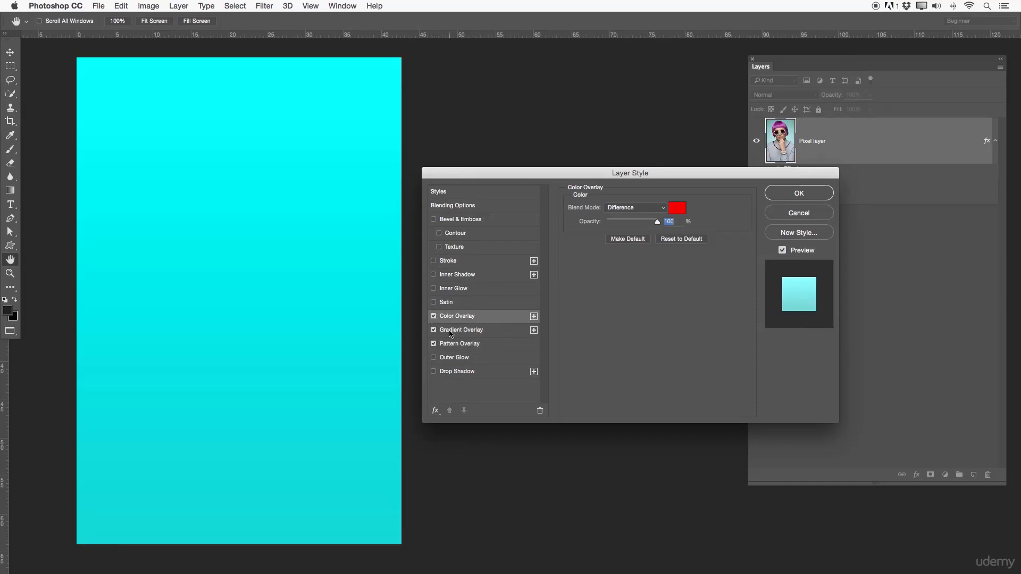
left_click(433, 330)
left_click(465, 333)
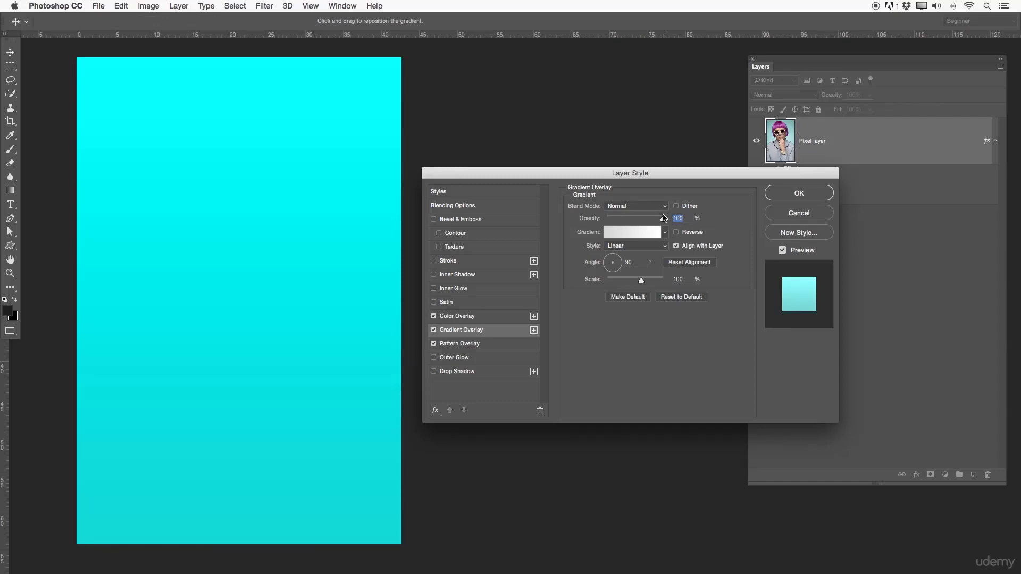
left_click(664, 232)
left_click(633, 259)
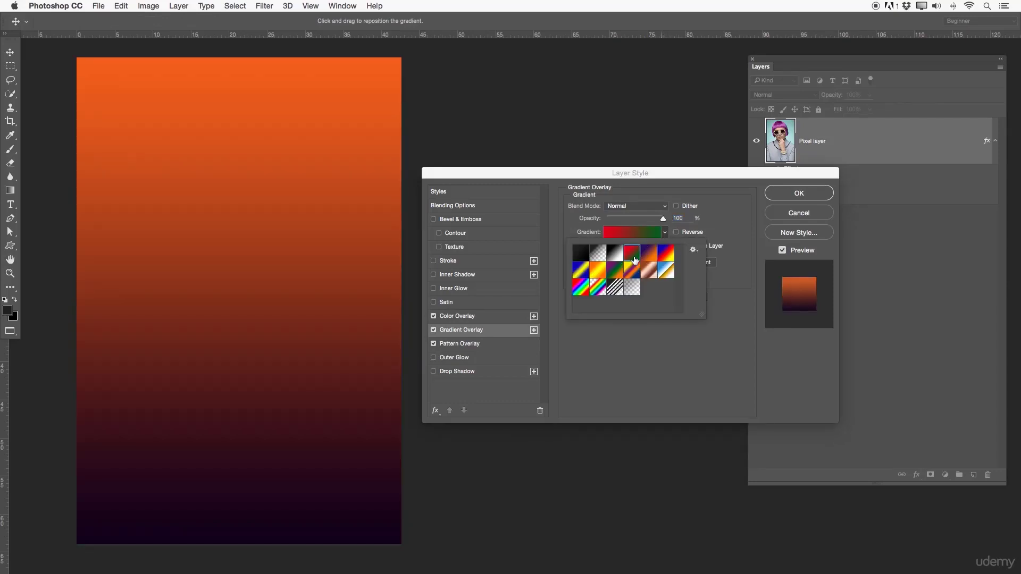
- Set the Gradient Overlay's blend mode to Difference and its opacity to 40%
left_click(656, 207)
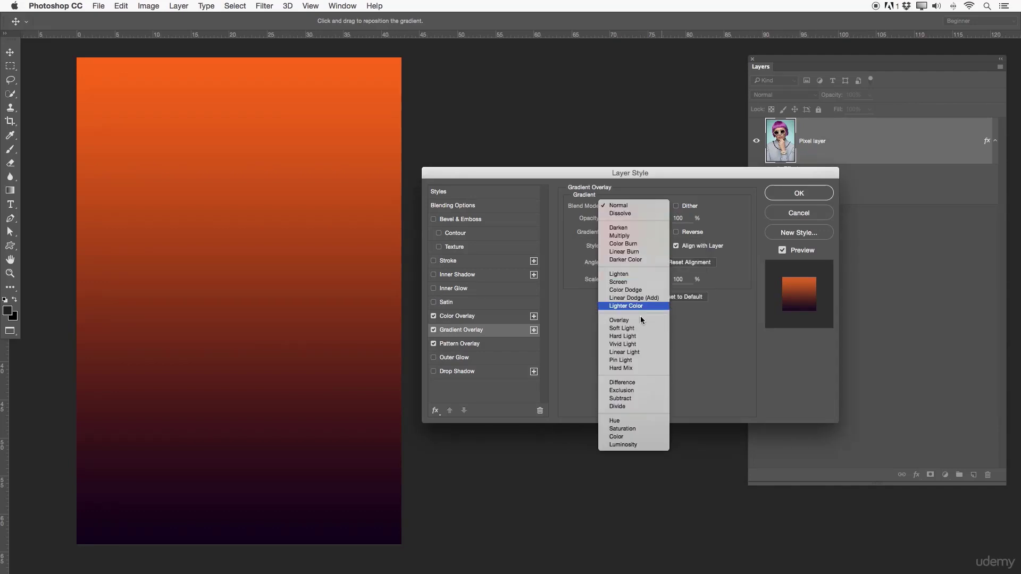
left_click(640, 363)
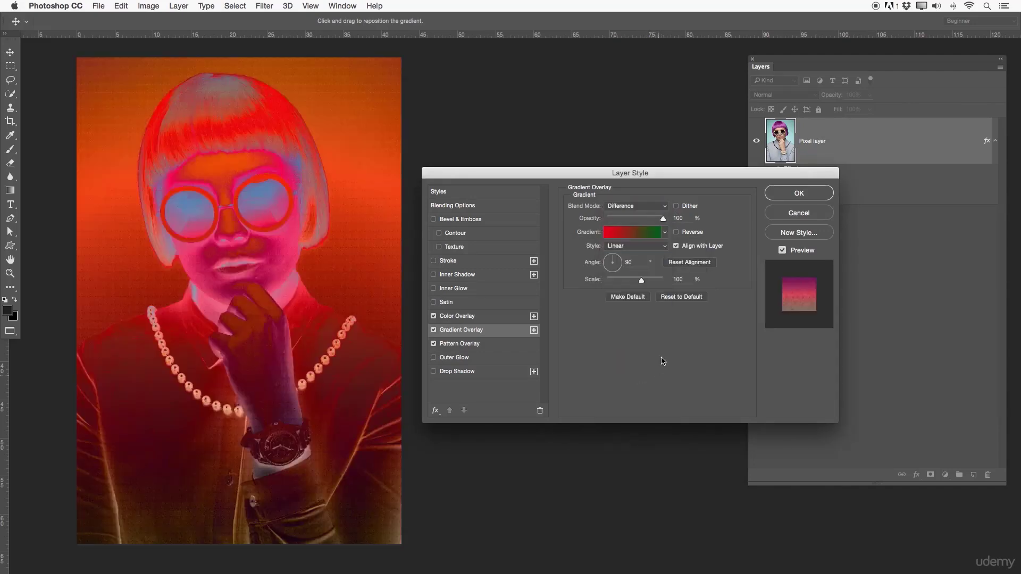
left_click_drag(662, 219, 629, 219)
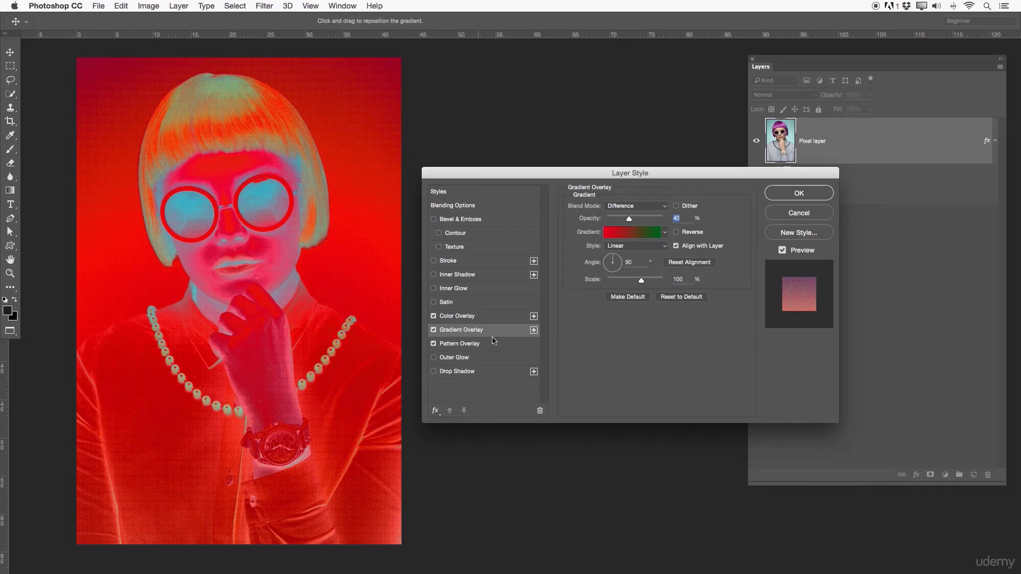
- Add a second Gradient Overlay, compare the image with and without it, and apply the layer style
left_click(534, 330)
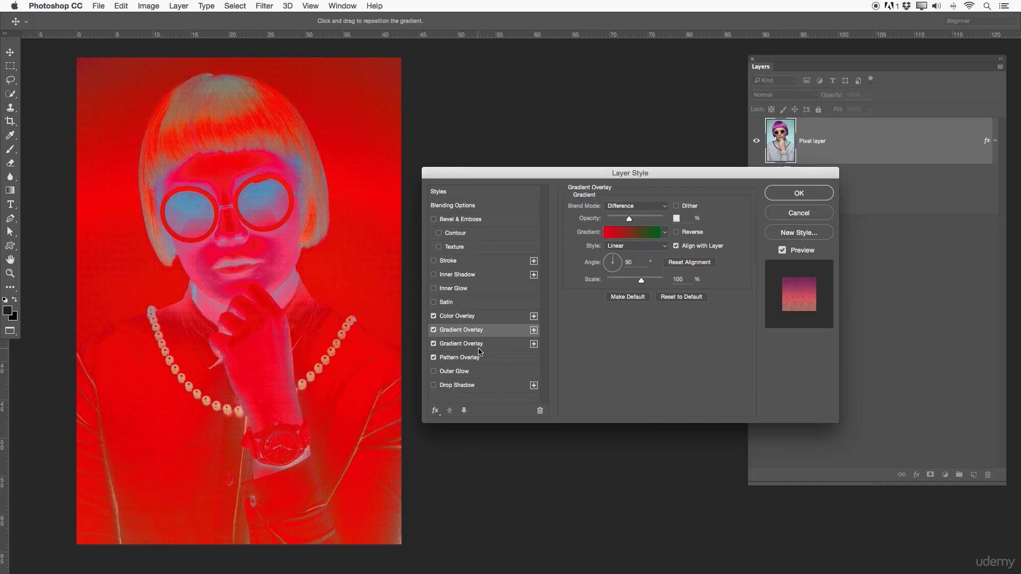
left_click(433, 343)
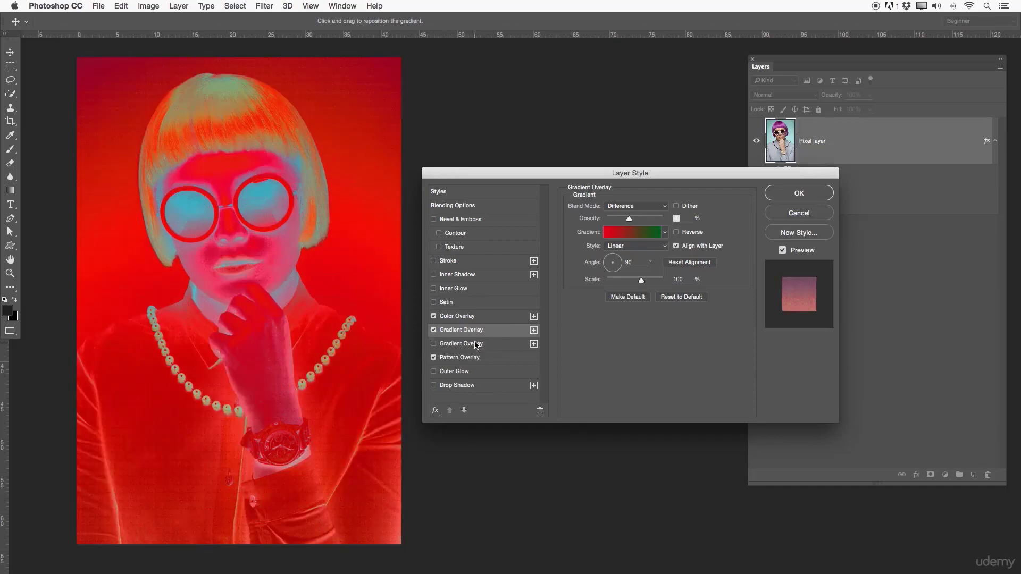
left_click(476, 344)
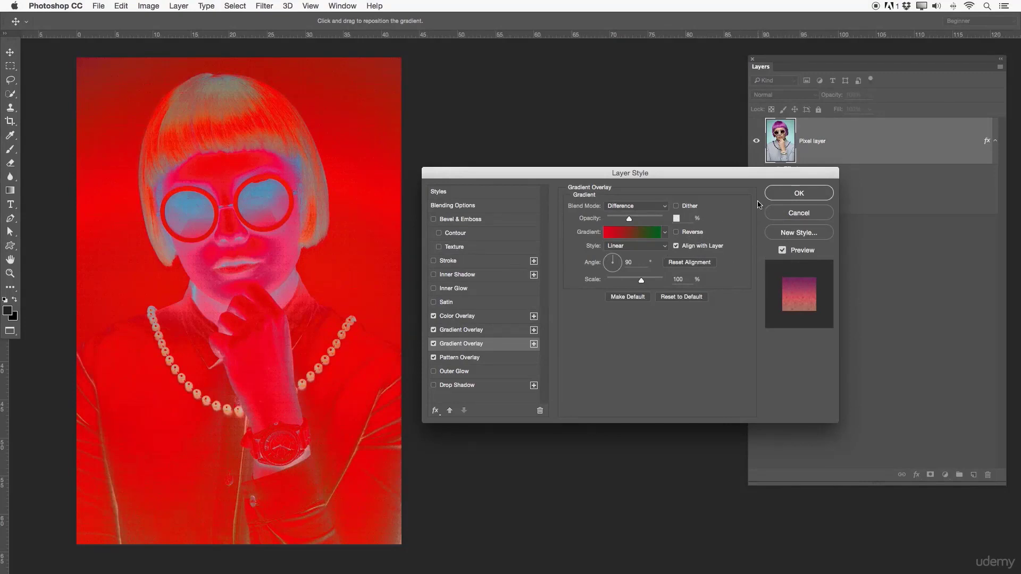
left_click(772, 194)
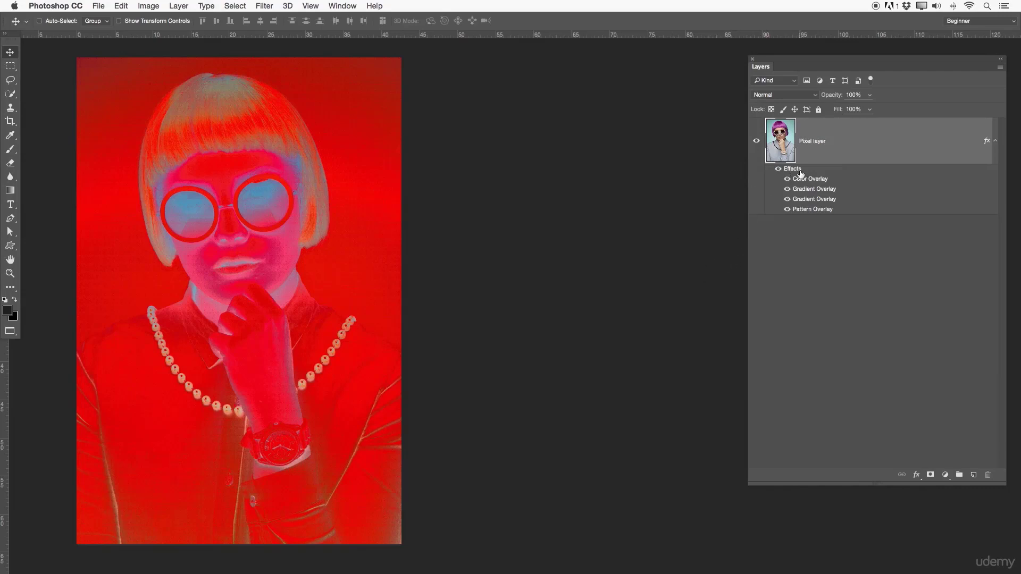
- Collapse and re-expand the Pixel layer's effects, and compare the portrait with Color Overlay shown and hidden
left_click(996, 142)
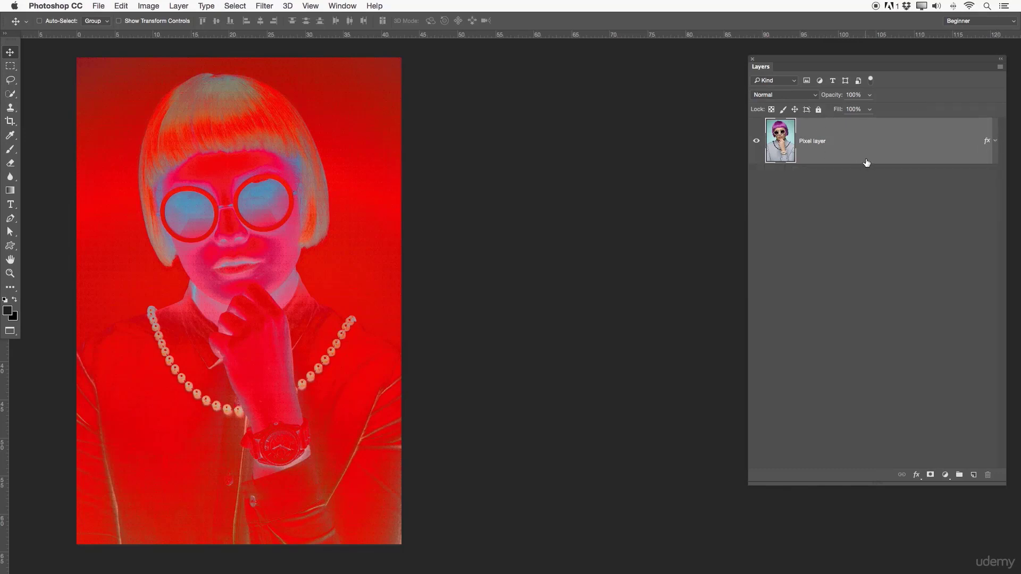
left_click(995, 142)
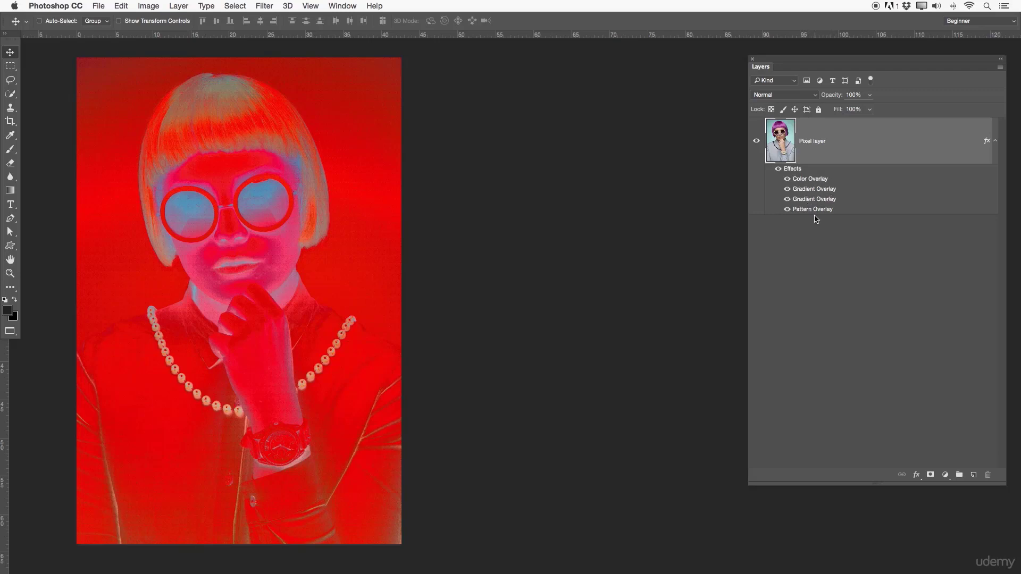
left_click(787, 179)
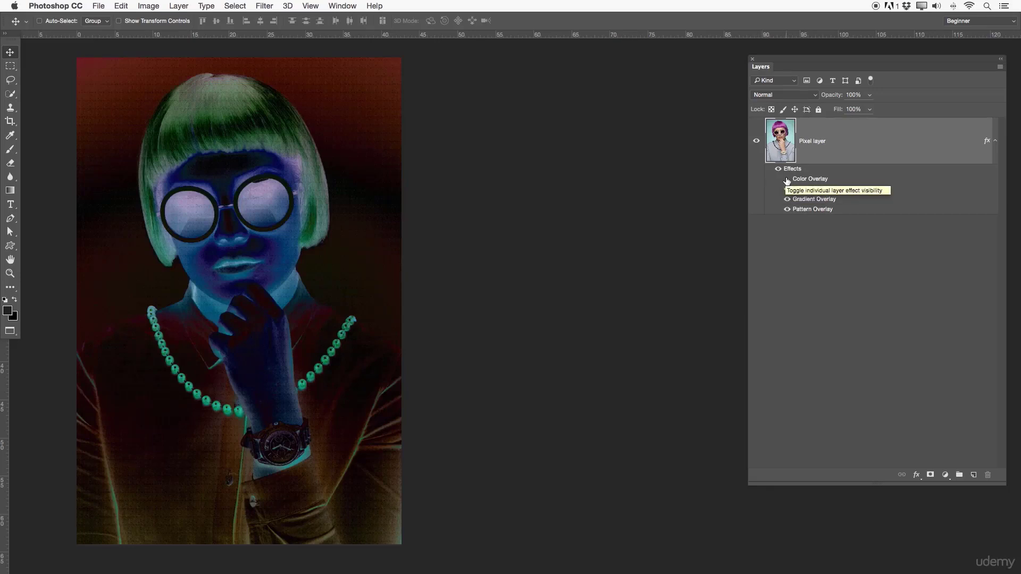
left_click(787, 180)
left_click(787, 180)
left_click(787, 180)
left_click(787, 180)
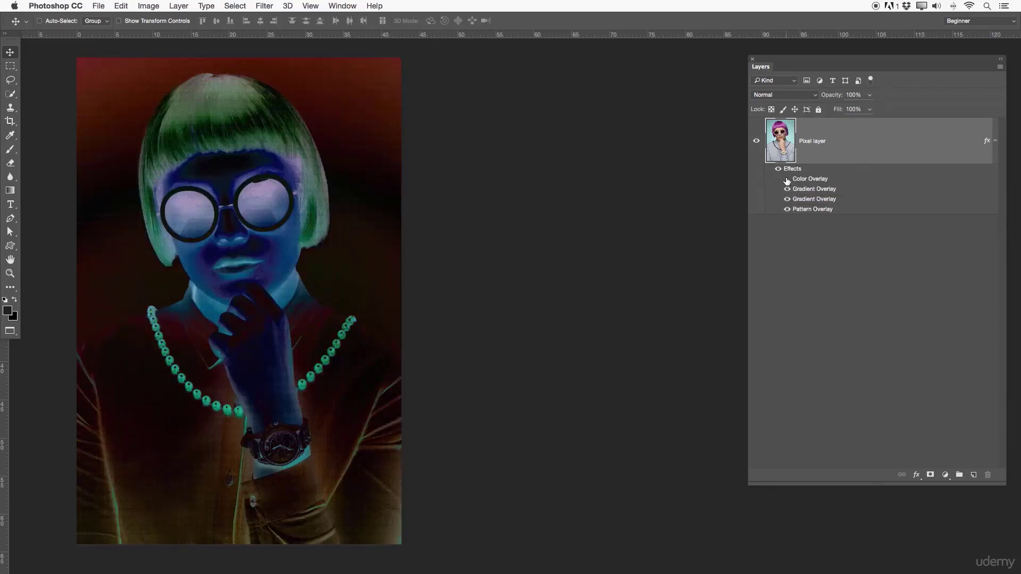
- Hide Pattern Overlay and the lower Gradient Overlay, show Color Overlay, and collapse the Pixel layer's effects list
left_click(787, 210)
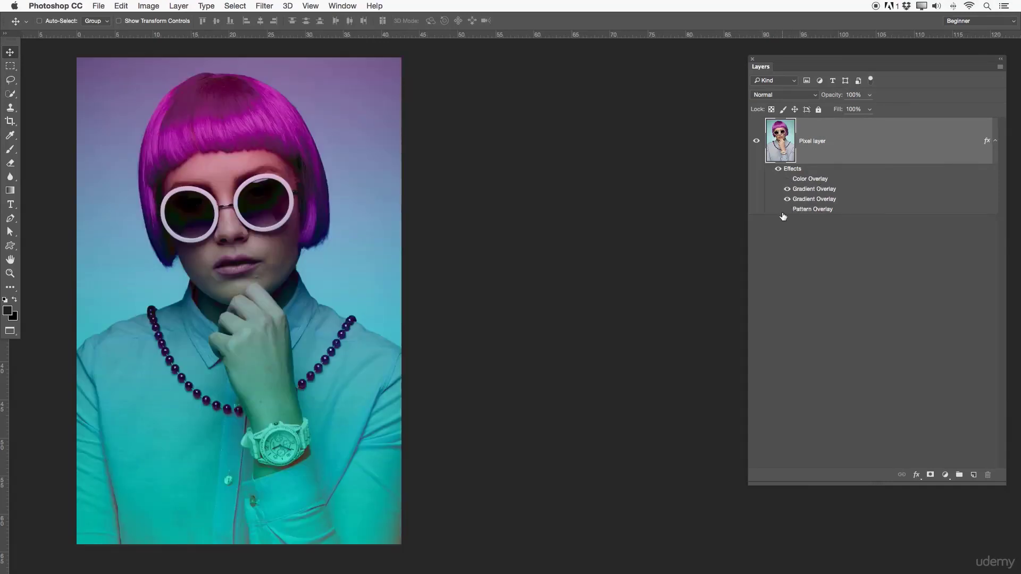
left_click(786, 180)
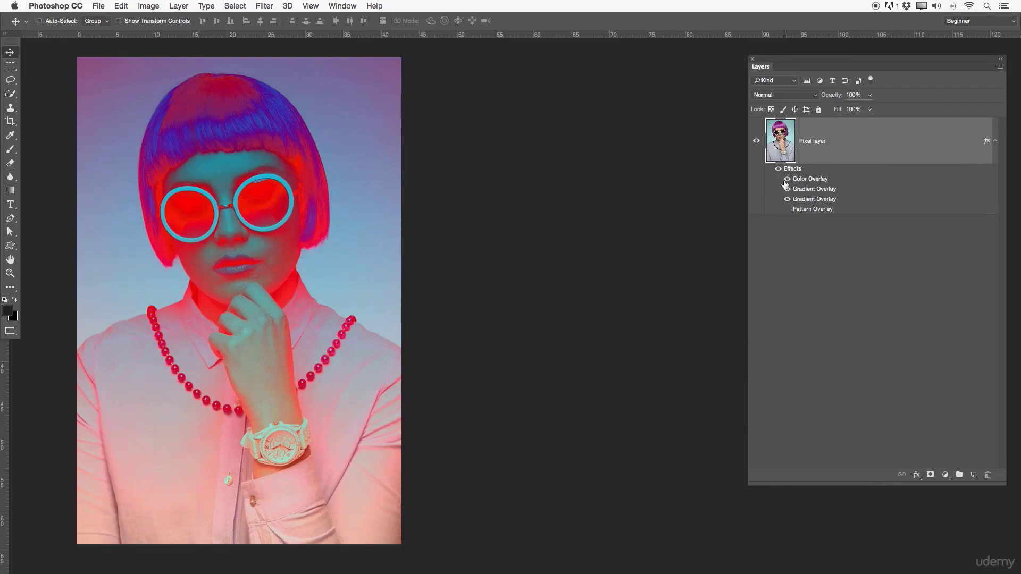
left_click(787, 199)
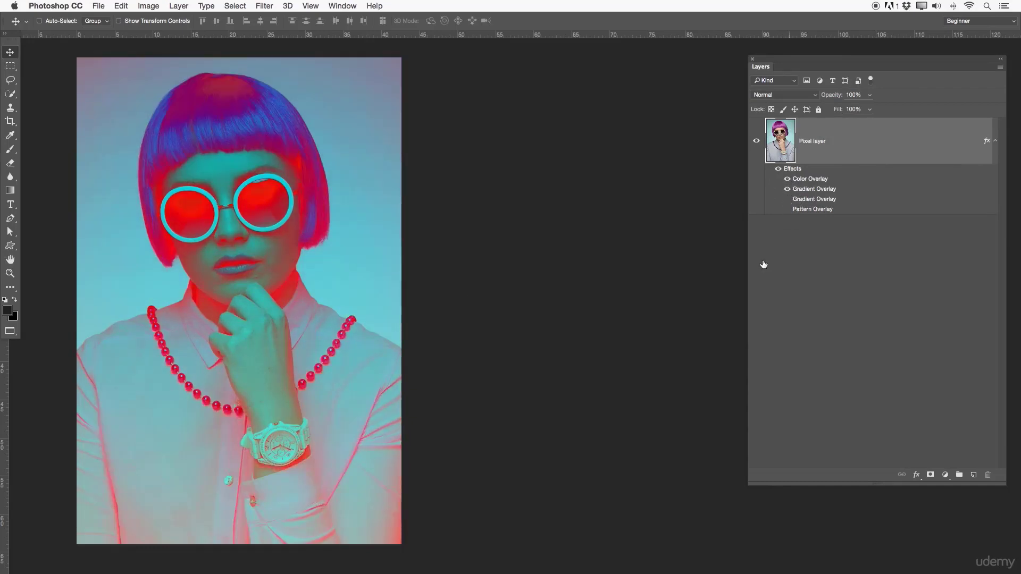
left_click(994, 141)
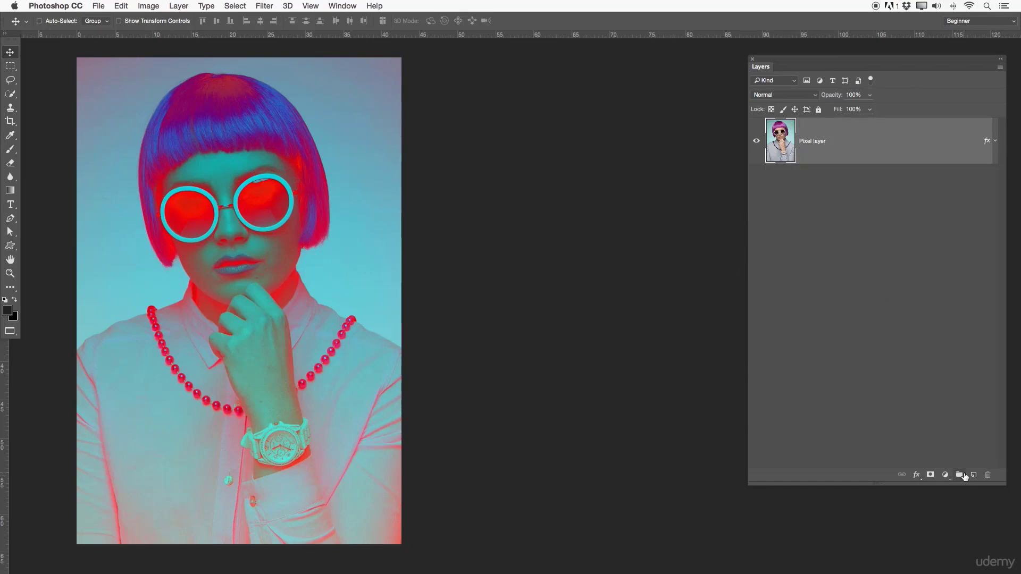
- Create a text box across the middle of the portrait containing the word TYPE
left_click(10, 204)
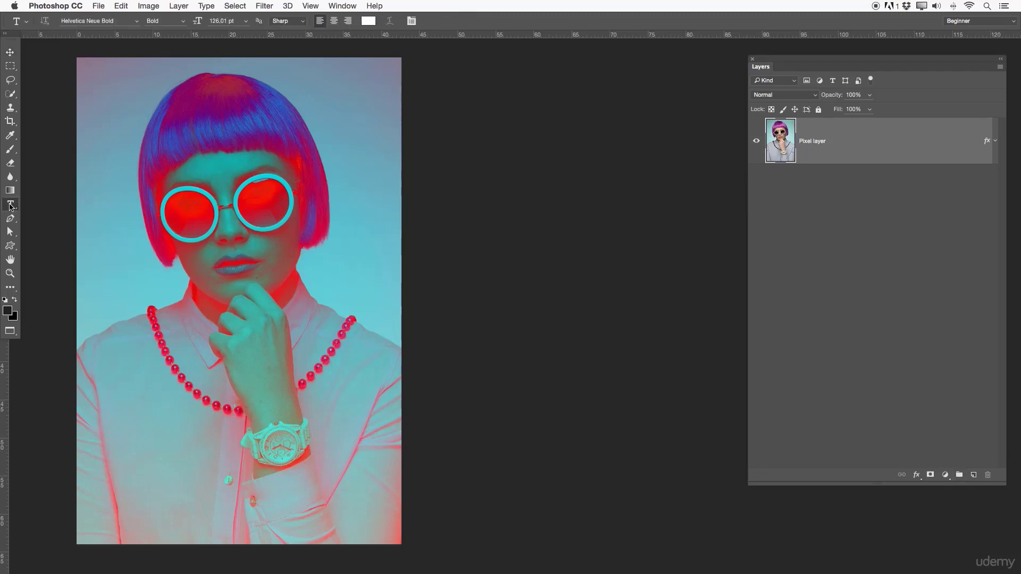
left_click_drag(112, 207, 384, 365)
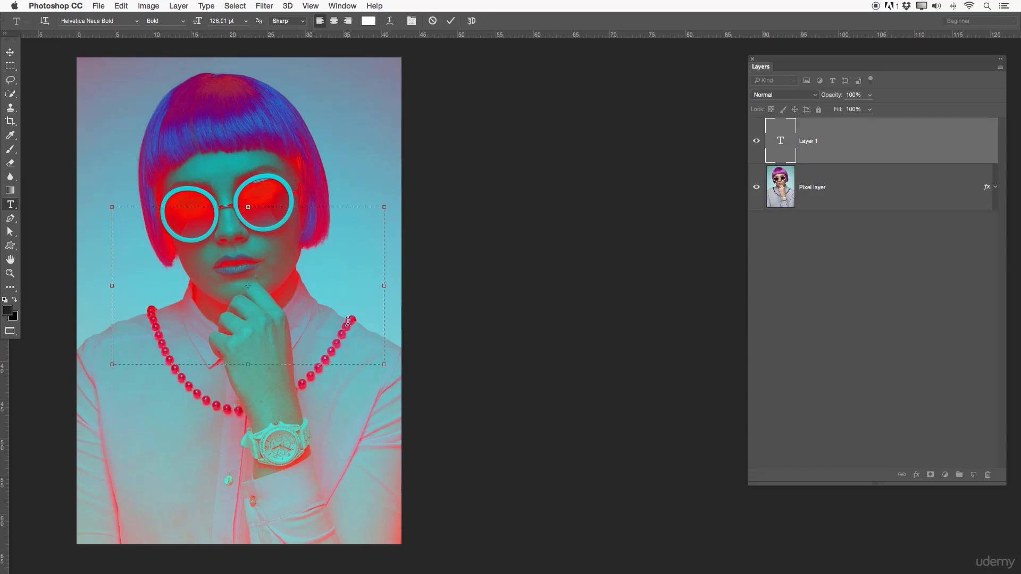
type("TYPE")
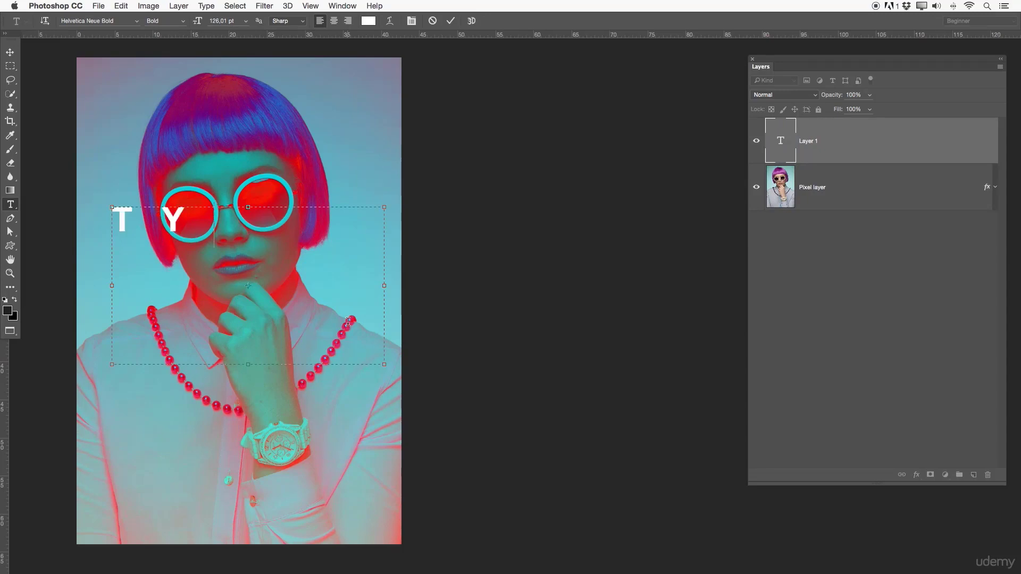
- Enlarge the TYPE text to 158.01 pt and move it down over the woman's collar and hand
key("super+a")
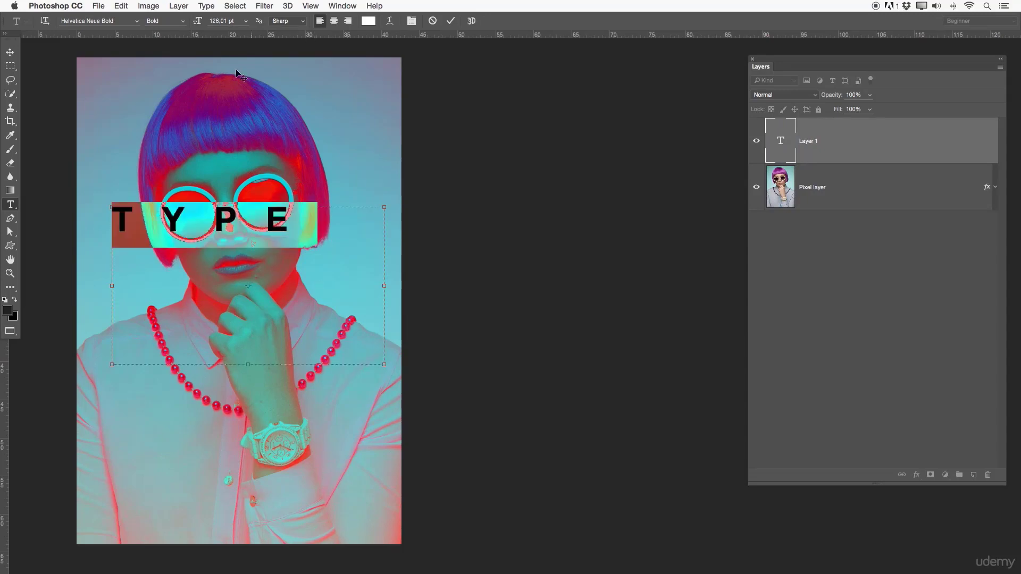
left_click(215, 21)
left_click_drag(215, 22, 218, 22)
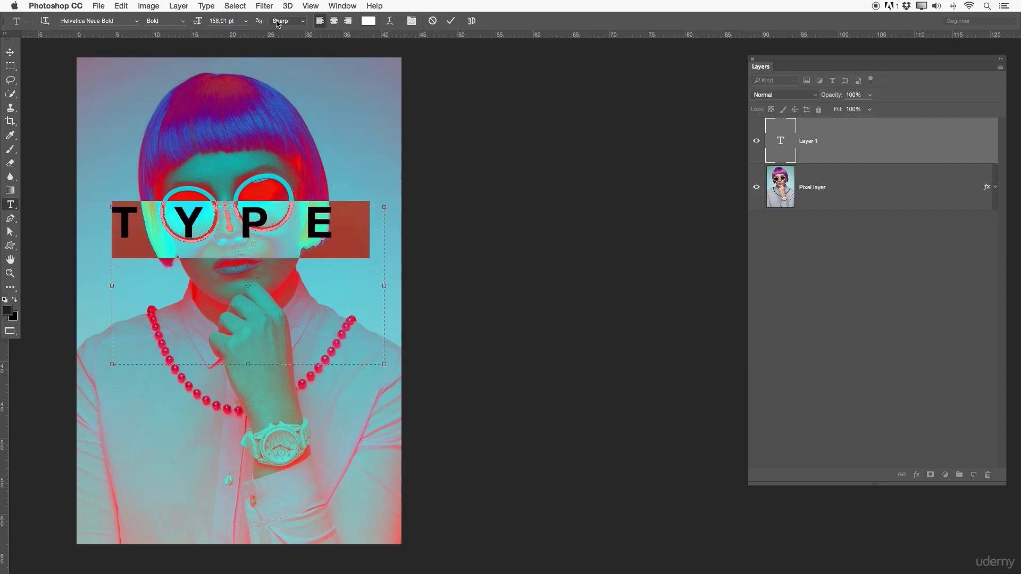
left_click(450, 21)
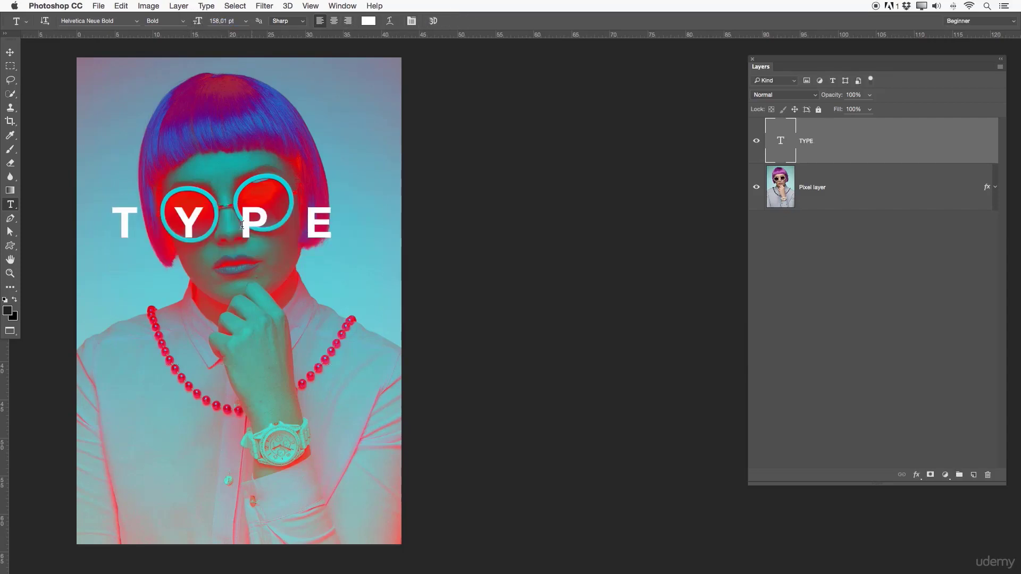
left_click(16, 58)
left_click_drag(221, 213, 237, 297)
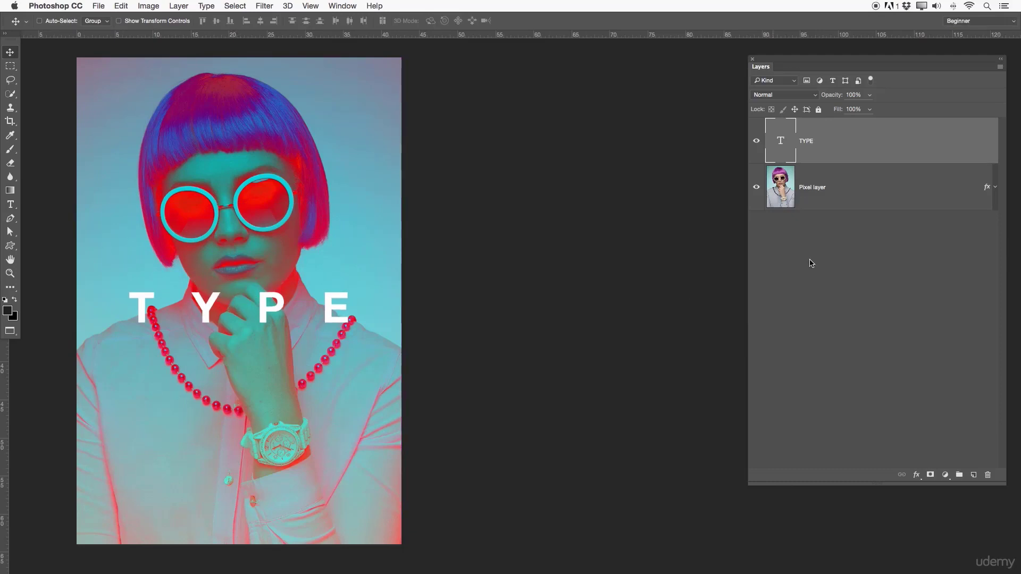
- Rename the text layer to "TYPE lAYER"
double_click(808, 141)
key("Right")
key("Return")
- Add a black Stroke to the text layer with a size of 29 px
double_click(854, 143)
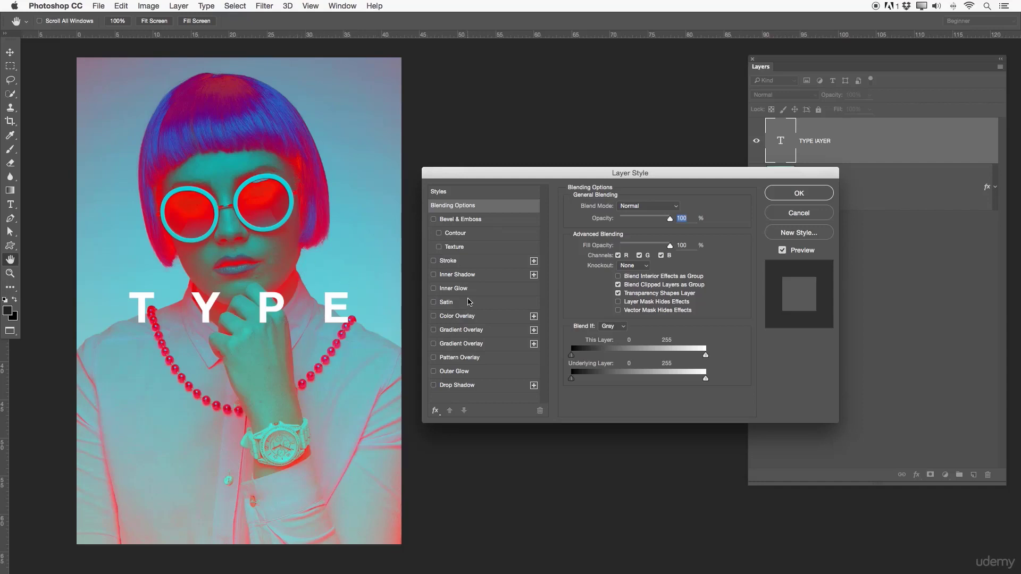
left_click(446, 261)
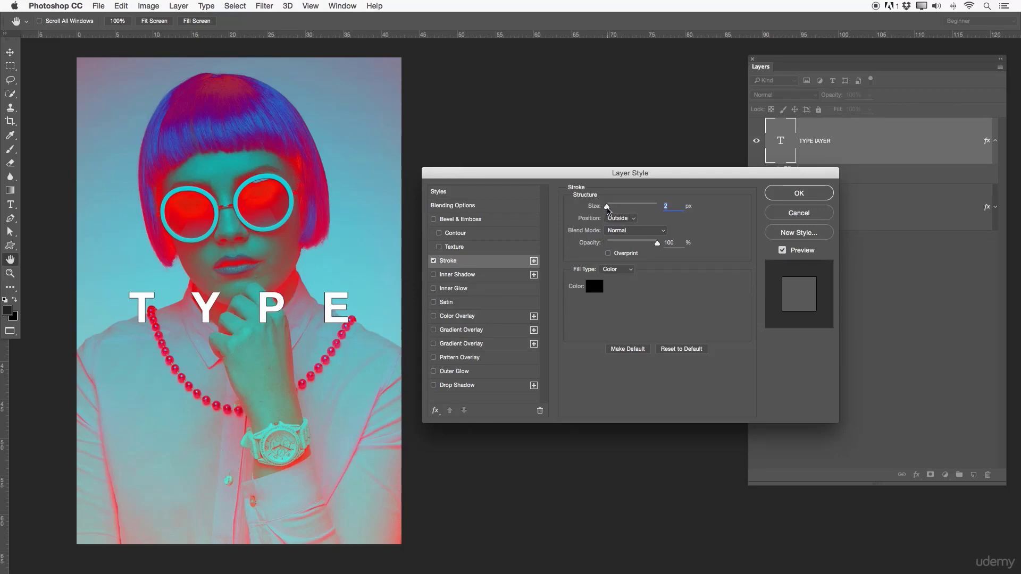
mouse_move(606, 208)
left_mouse_down()
mouse_move(632, 208)
mouse_move(615, 208)
left_mouse_up()
- Try the Inside and Center positions for the text's stroke and return it to Outside
left_click(618, 218)
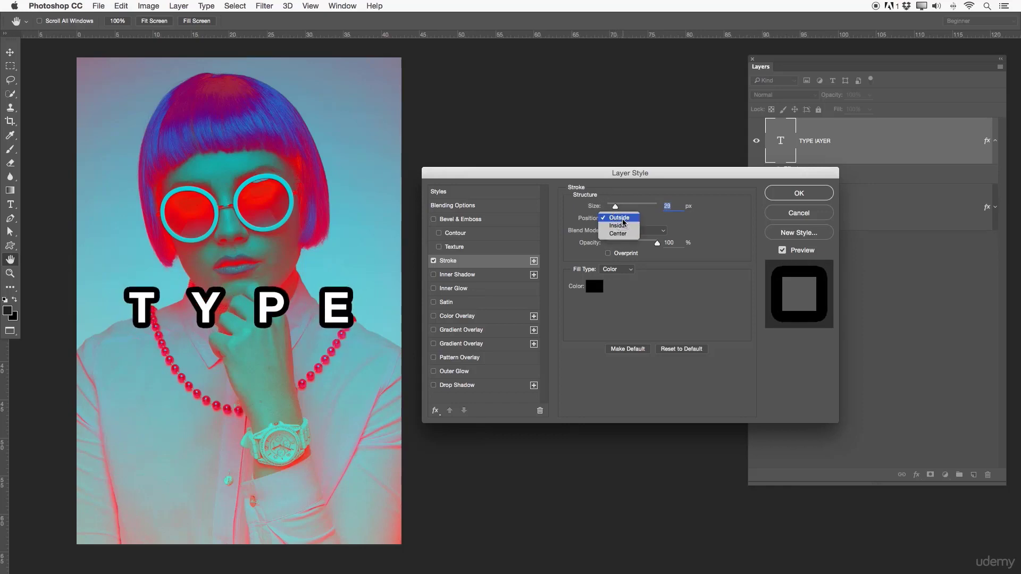
left_click(612, 225)
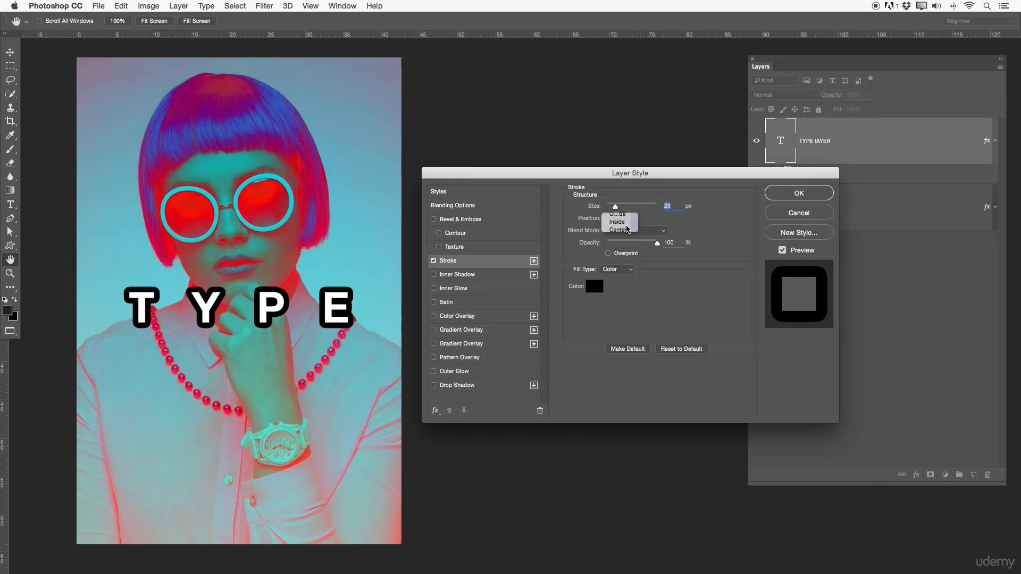
left_click(627, 218)
left_click(628, 227)
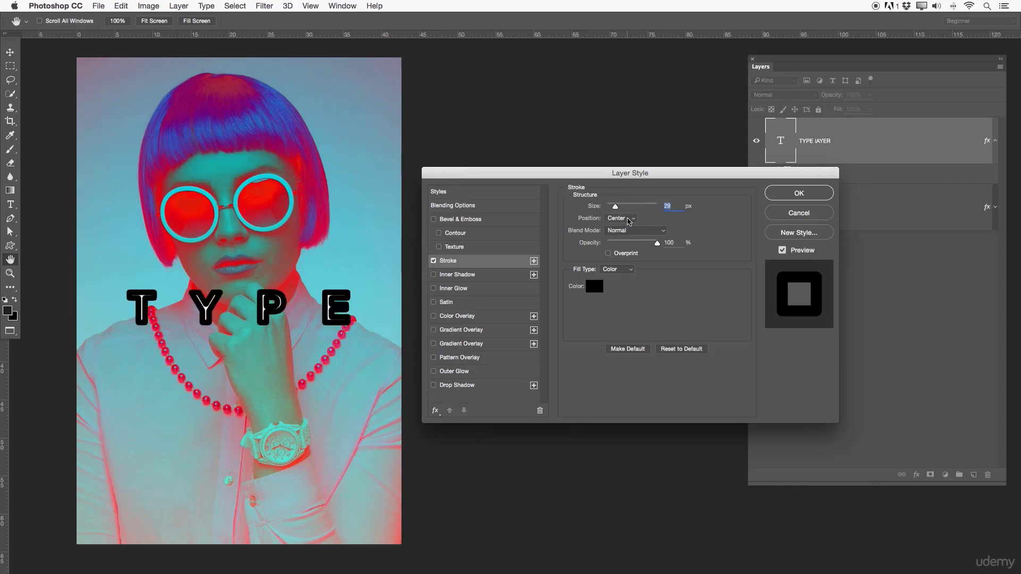
left_click(627, 218)
left_click(626, 201)
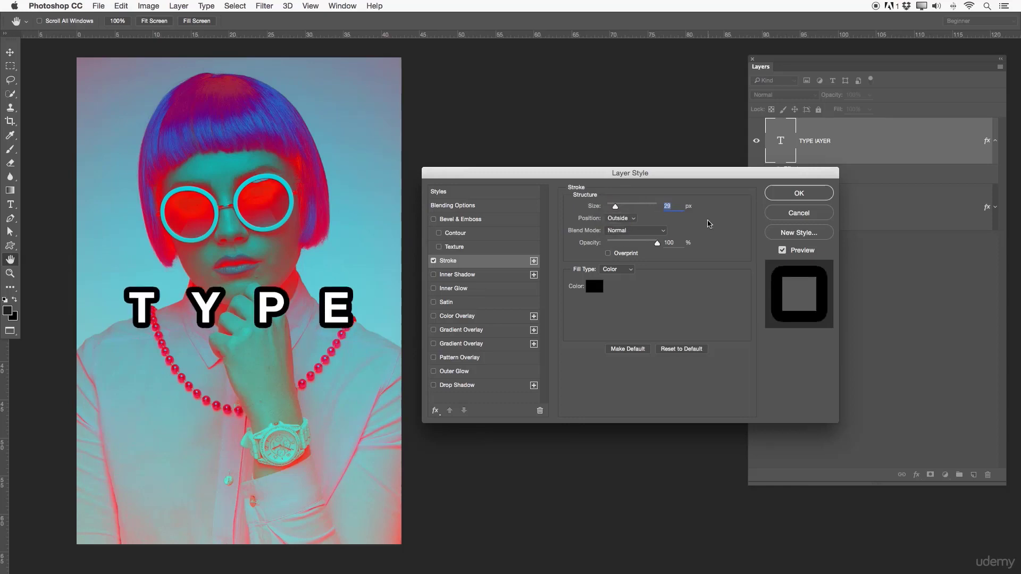
- Set the text stroke's blend mode to Difference
left_click(643, 232)
left_click(622, 407)
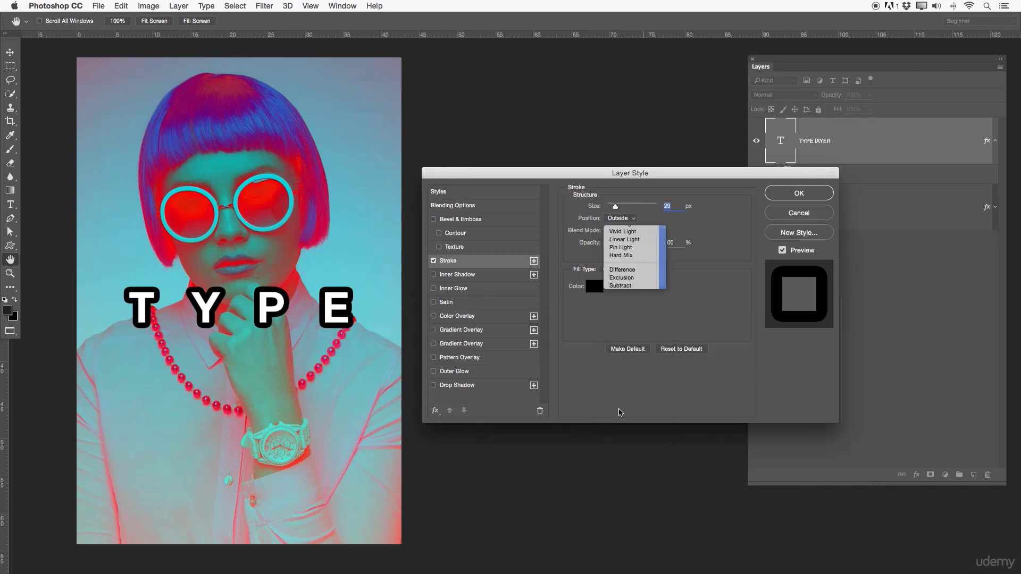
- Keep the text stroke positioned Outside, set its blend mode to Hard Mix, and try a lower opacity before returning it to 100%
left_click(633, 218)
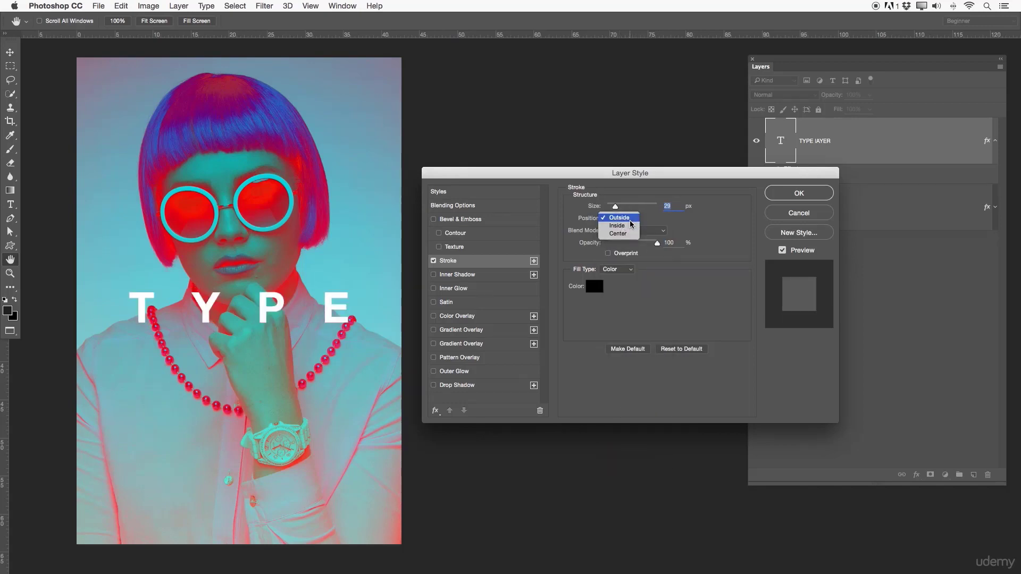
left_click(633, 218)
left_click(641, 230)
left_click(633, 216)
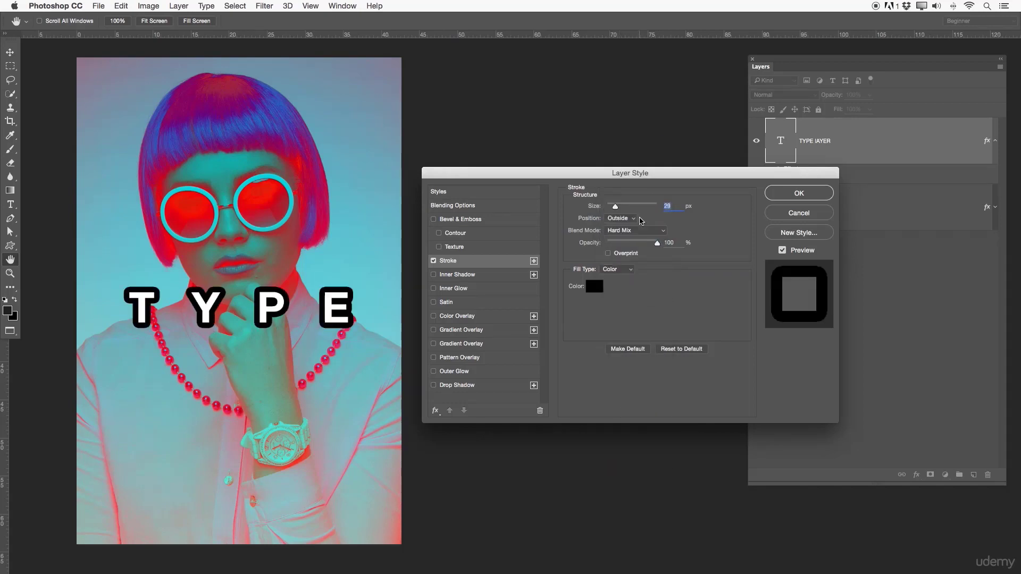
mouse_move(657, 243)
left_mouse_down()
mouse_move(613, 245)
mouse_move(657, 244)
left_mouse_up()
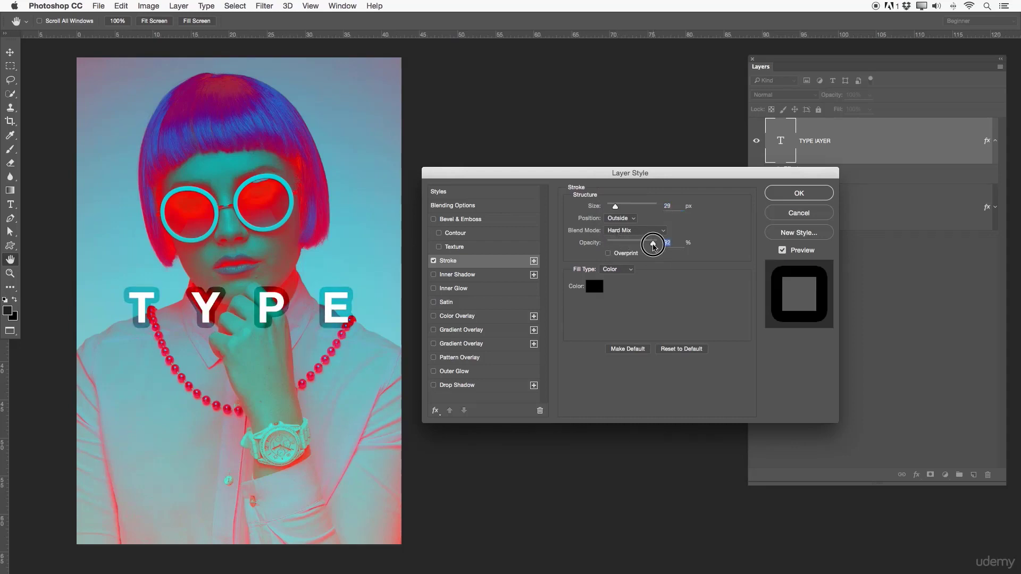
- Change the text stroke's color to red and its size to 10 px, and apply the layer style
left_click(598, 287)
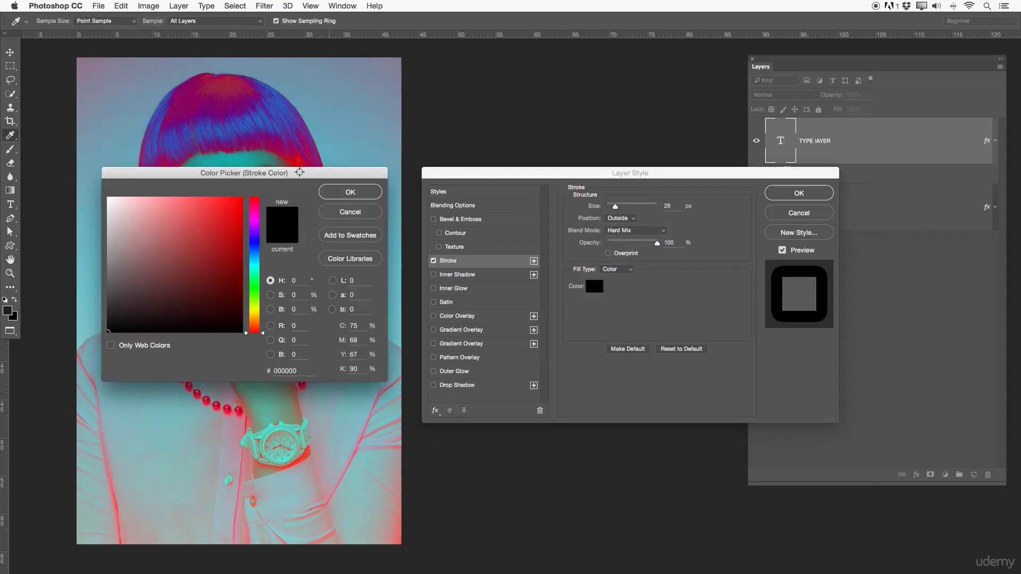
left_click_drag(221, 213, 245, 187)
left_click(343, 195)
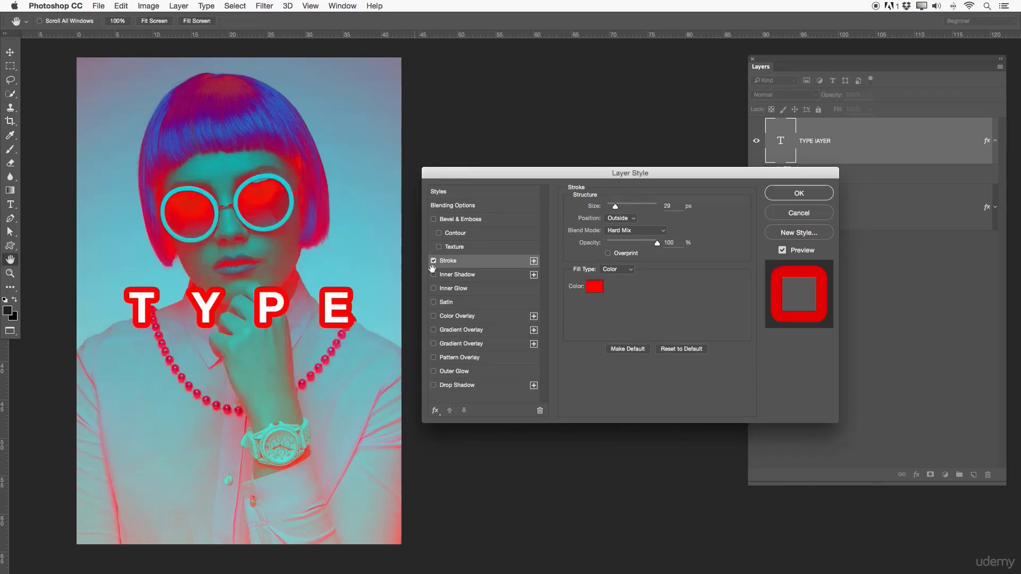
left_click_drag(671, 207, 653, 205)
type("10")
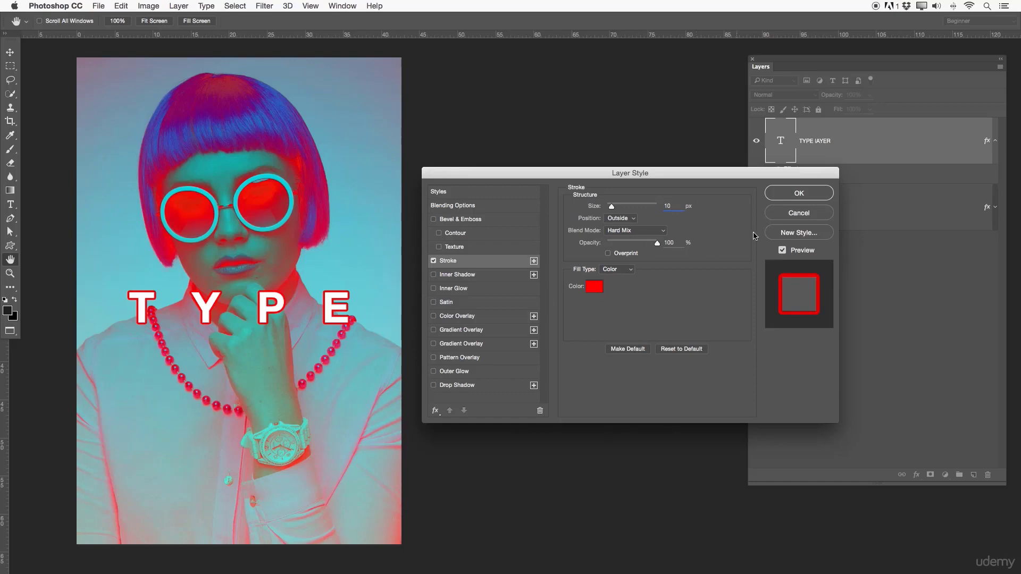
left_click(811, 193)
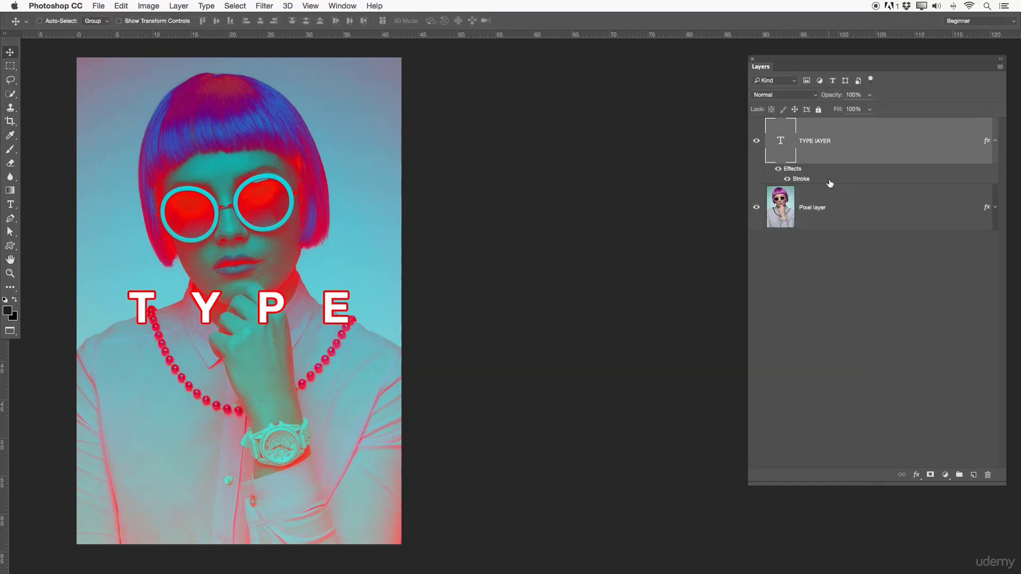
- Try both Gradient Overlay effects and the Pattern Overlay on the text layer, switching each one off again
double_click(852, 158)
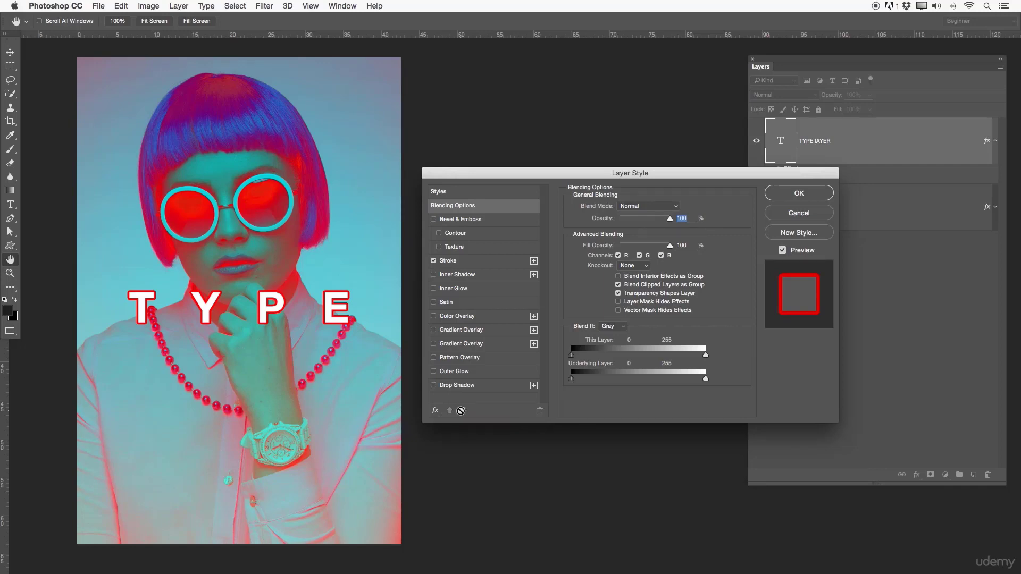
left_click(445, 330)
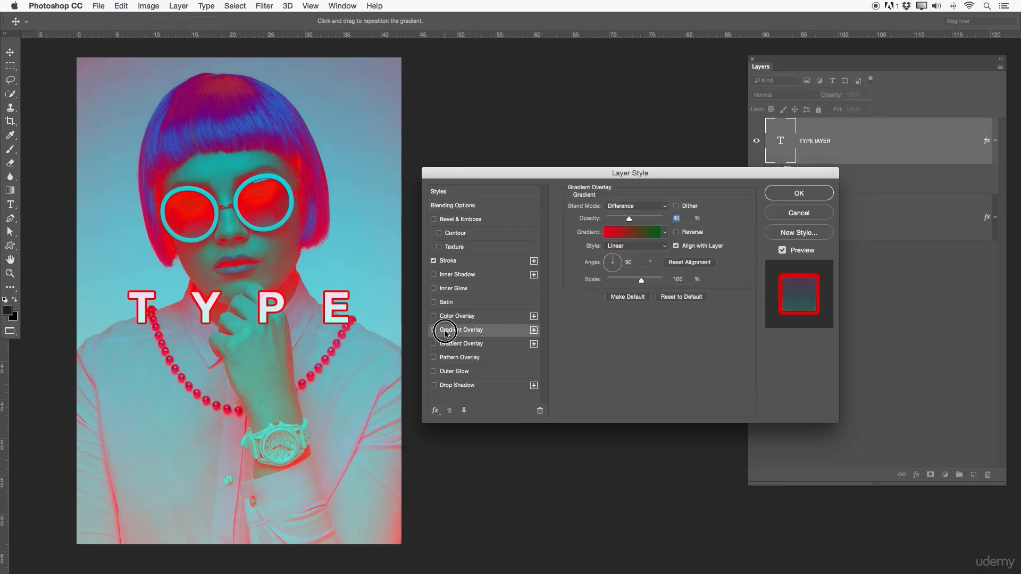
left_click(433, 330)
left_click(452, 344)
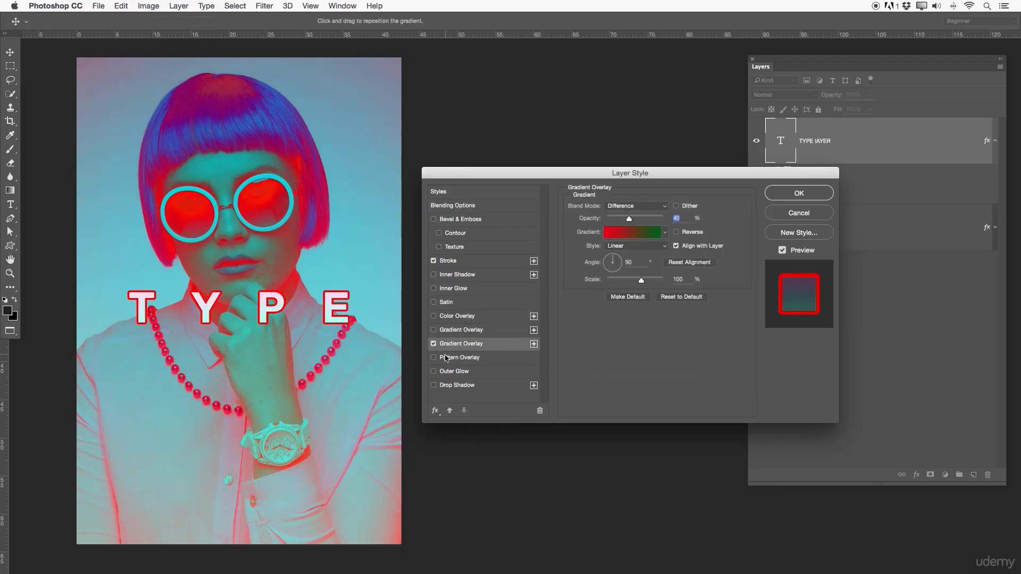
left_click(445, 357)
left_click(434, 344)
left_click(433, 358)
- Add an Outer Glow and a Drop Shadow to the text layer, with a shadow distance of 41 px and size of 0 px
left_click(454, 372)
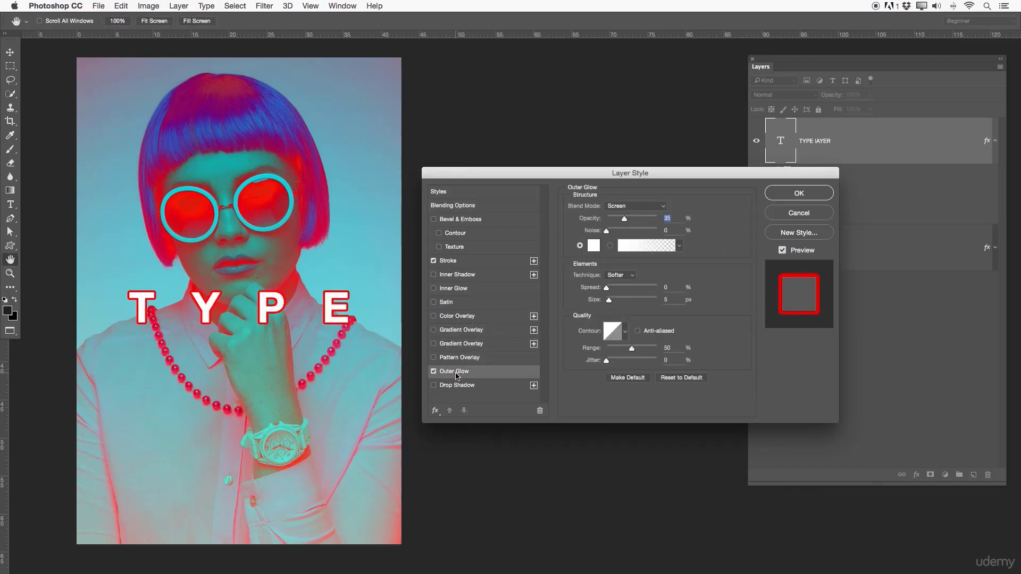
left_click(456, 385)
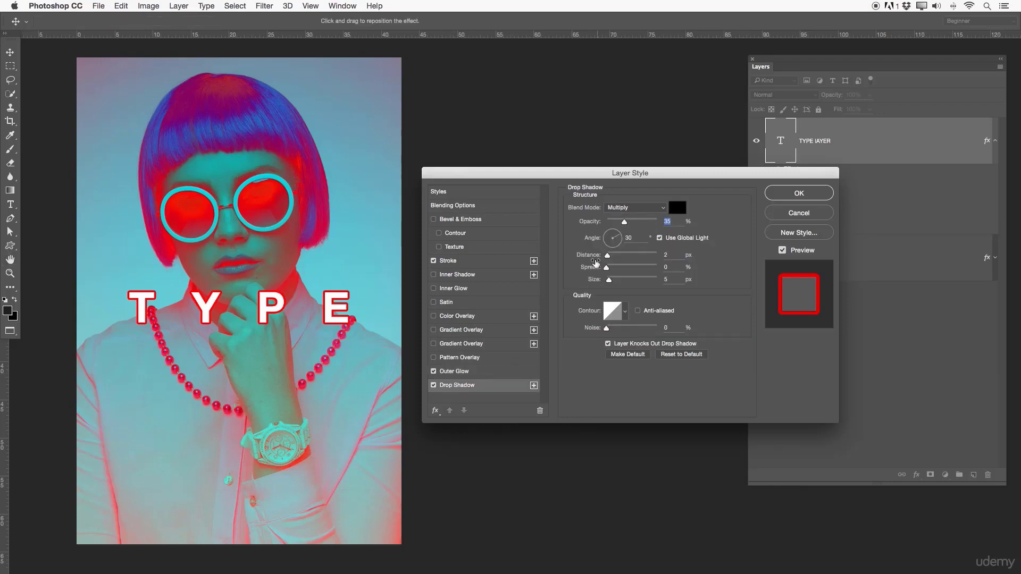
left_click_drag(607, 255, 628, 257)
mouse_move(606, 279)
left_mouse_down()
mouse_move(617, 279)
mouse_move(605, 280)
left_mouse_up()
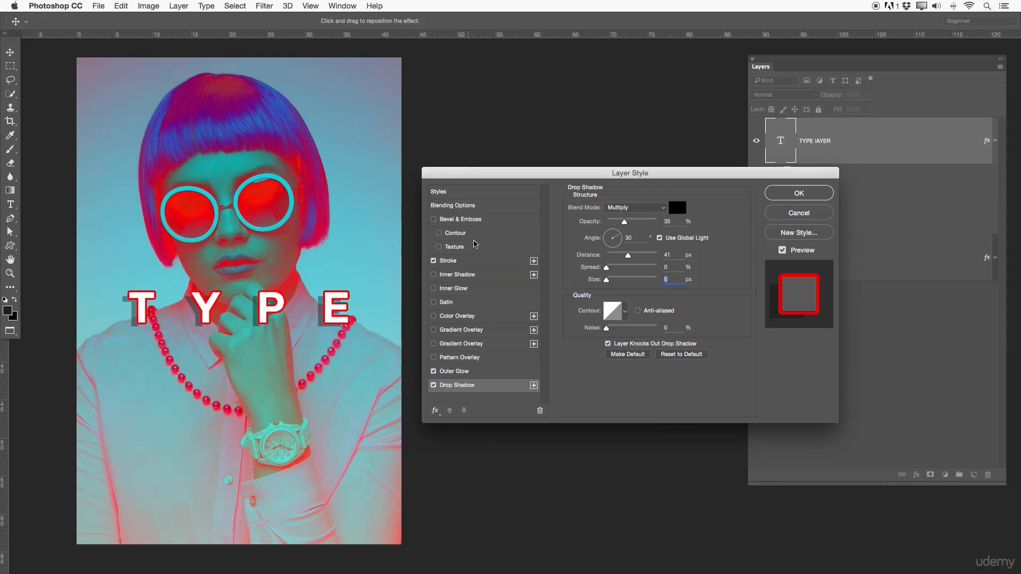
- Add a Bevel & Emboss with a depth of 355% to the text layer and apply the layer style
left_click(447, 222)
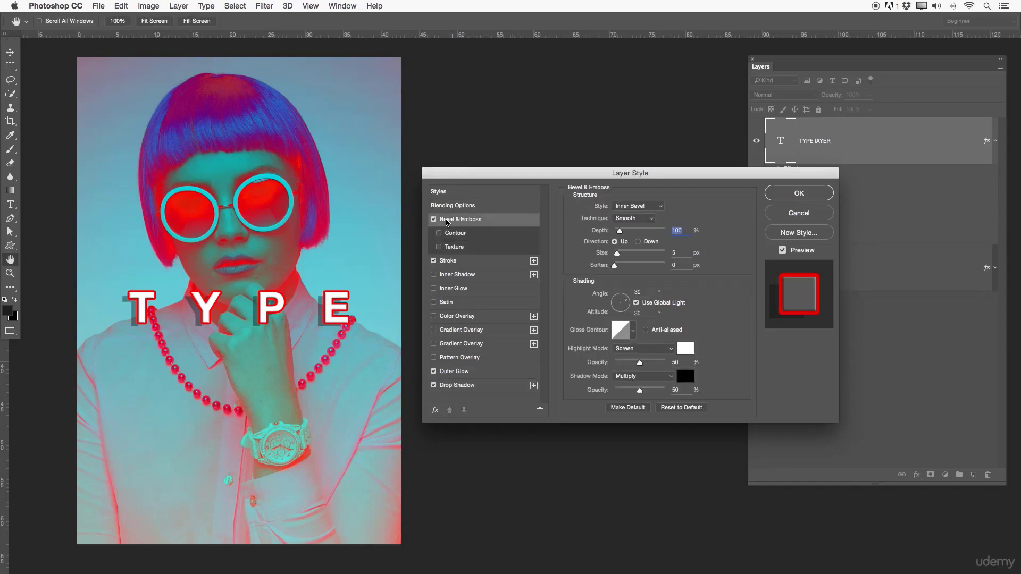
left_click_drag(620, 231, 632, 232)
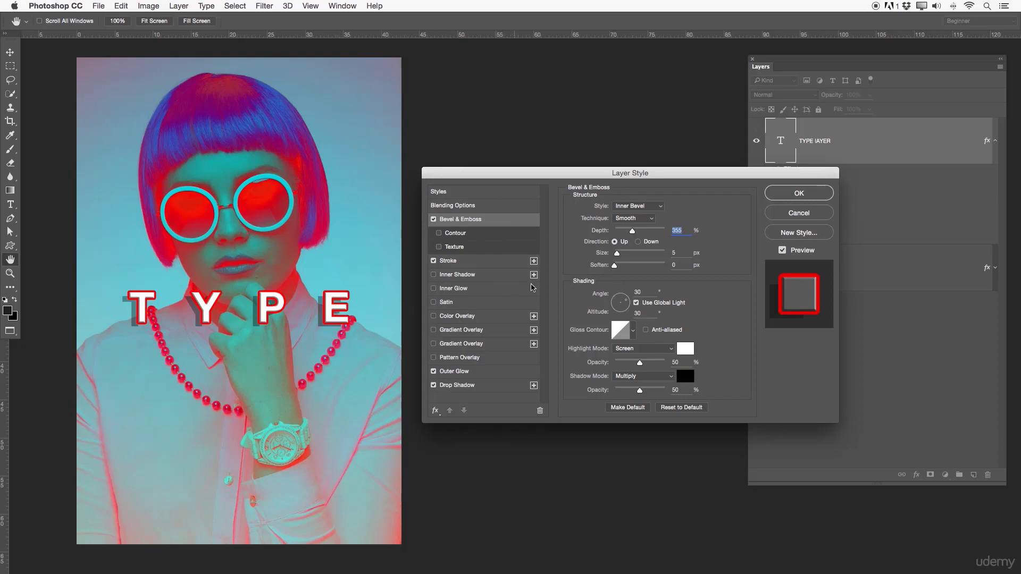
left_click(804, 197)
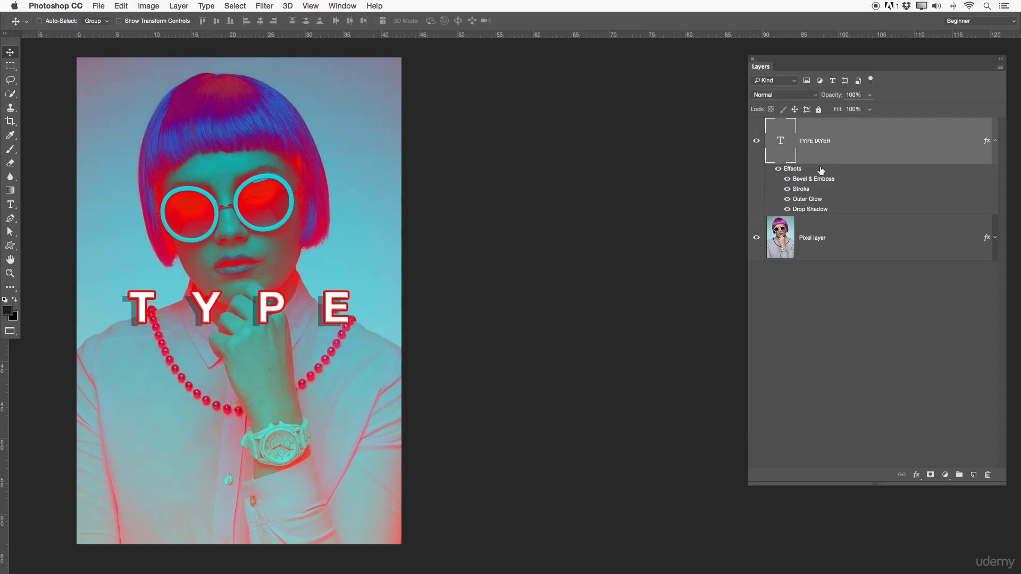
- Hide the Stroke and Bevel & Emboss effects of the text layer and look through its blend modes, leaving it on Normal
left_click(787, 189)
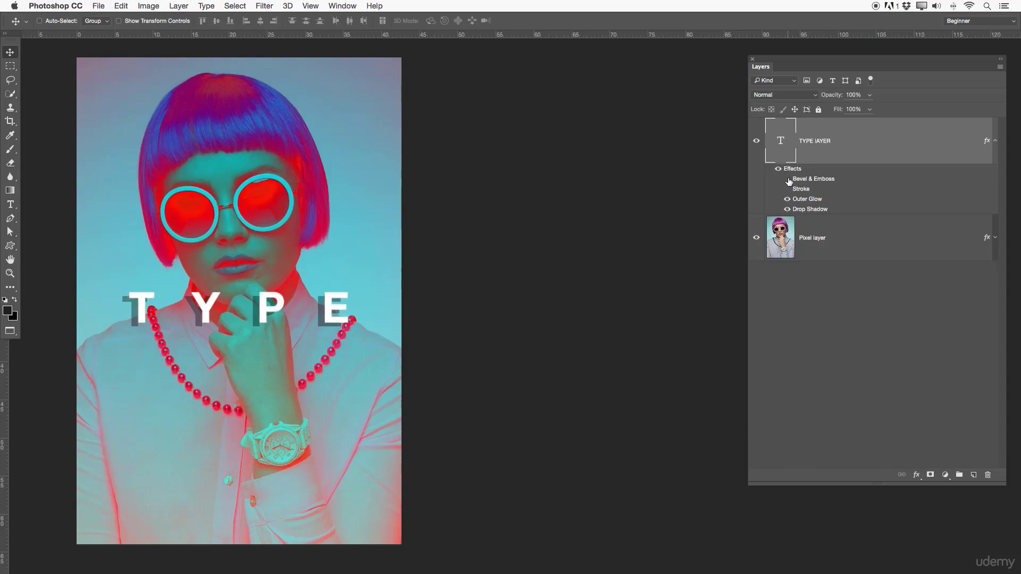
left_click(788, 180)
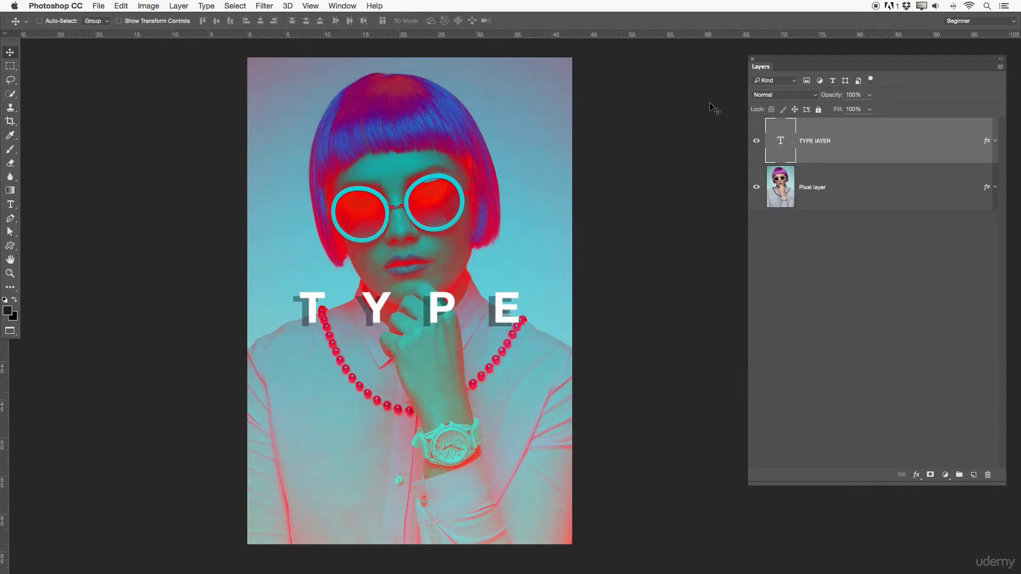
left_click(792, 96)
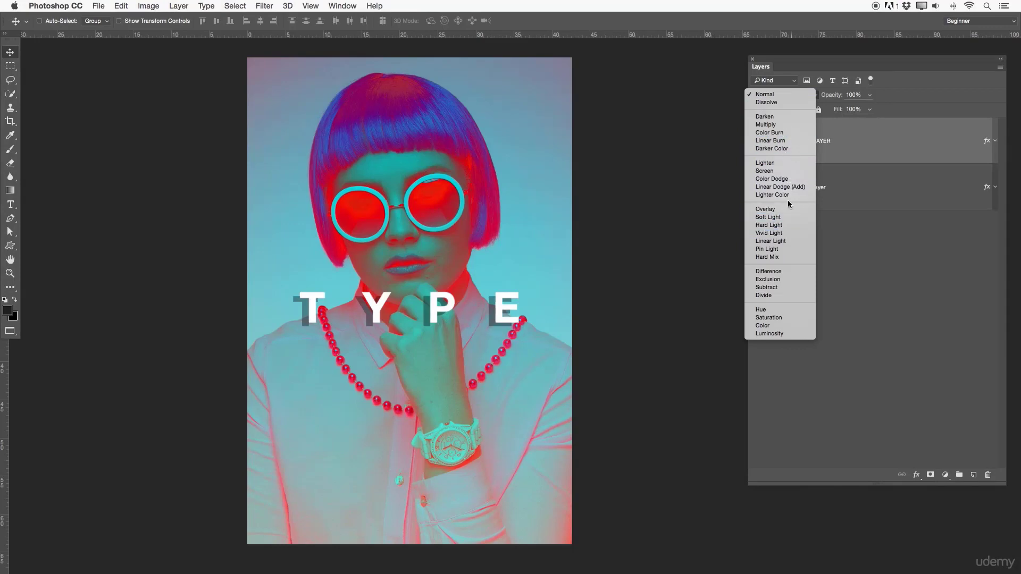
left_click(867, 210)
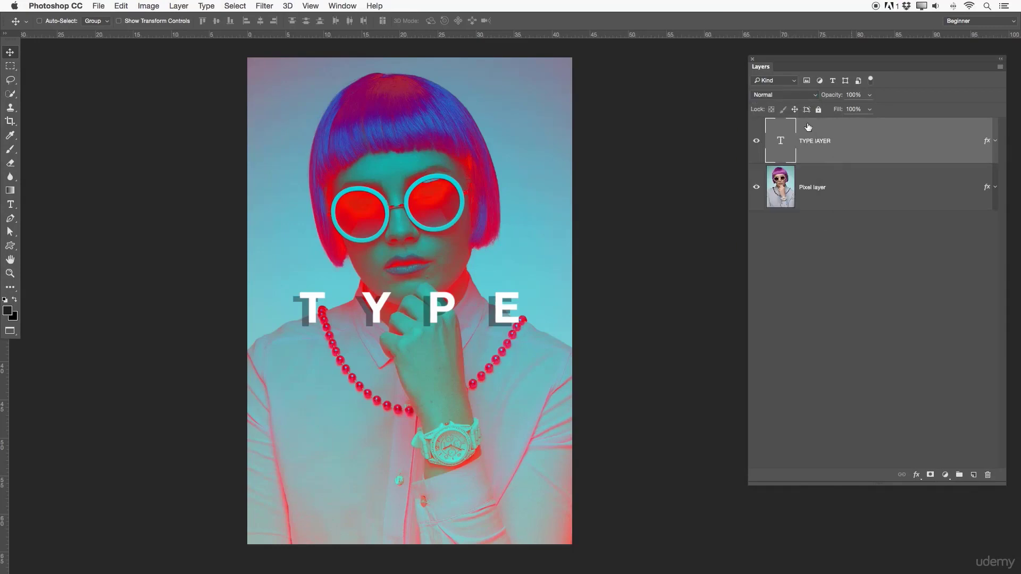
- Delete the text layer and clear the layer style from the pixel layer
left_click(994, 141)
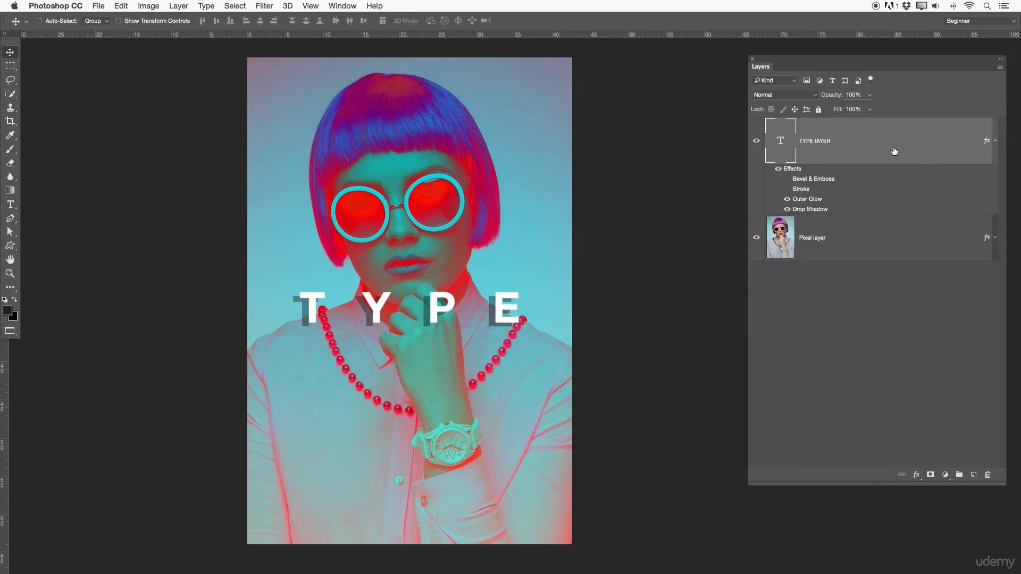
key("Delete")
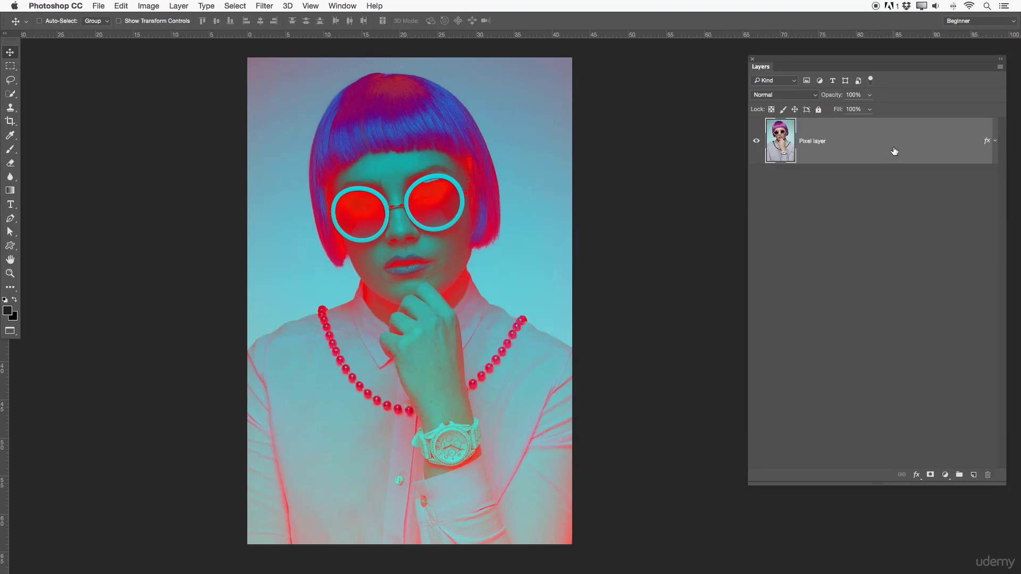
left_click(996, 151)
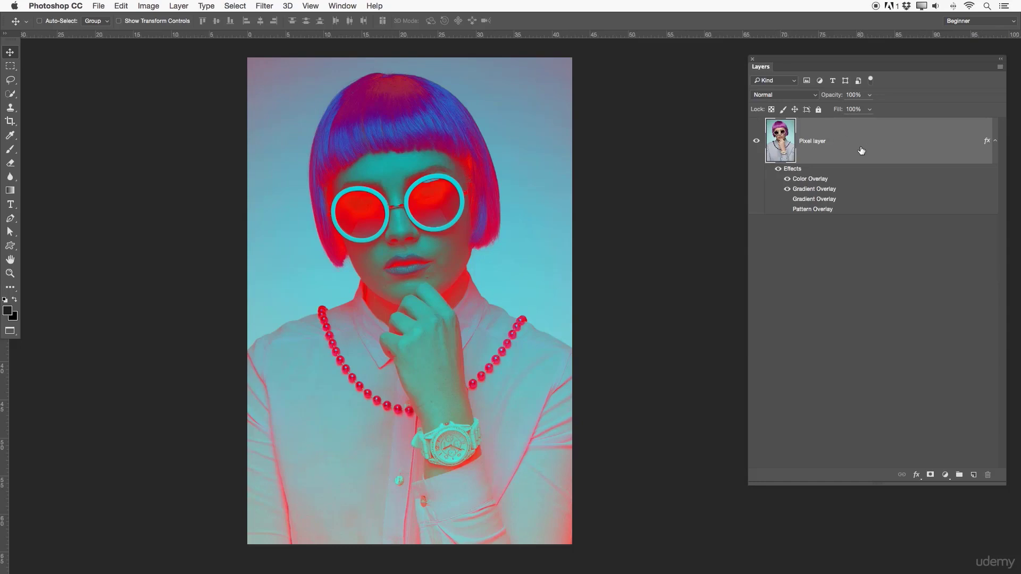
right_click(845, 150)
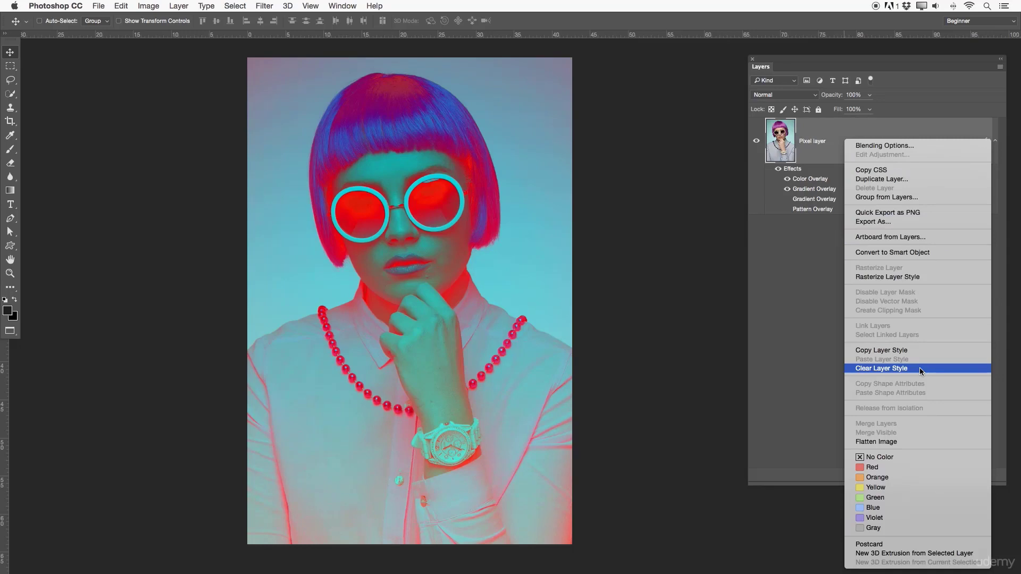
left_click(881, 370)
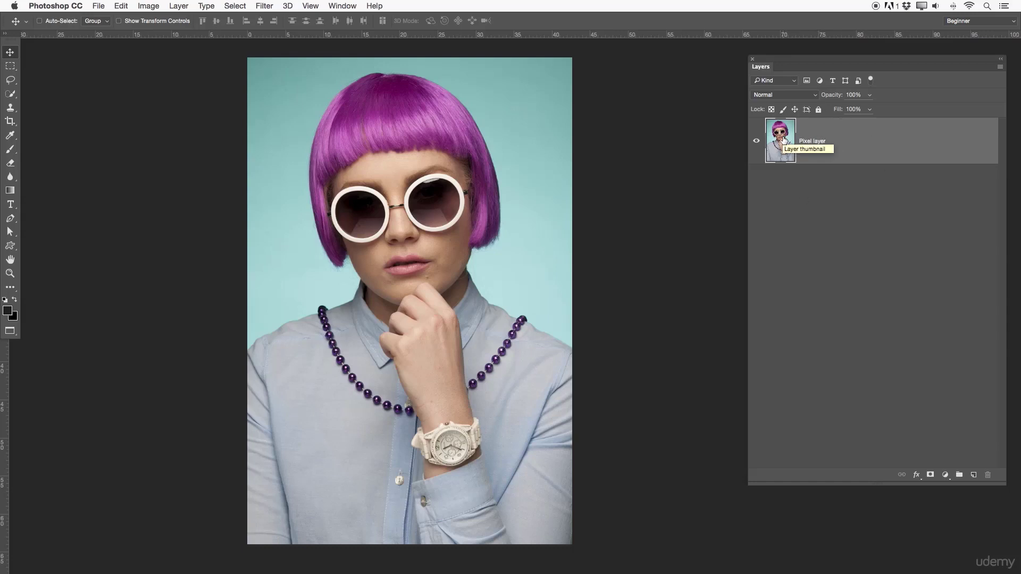
- Try two different ways of duplicating the pixel layer, undoing each copy
left_click_drag(783, 140, 975, 478)
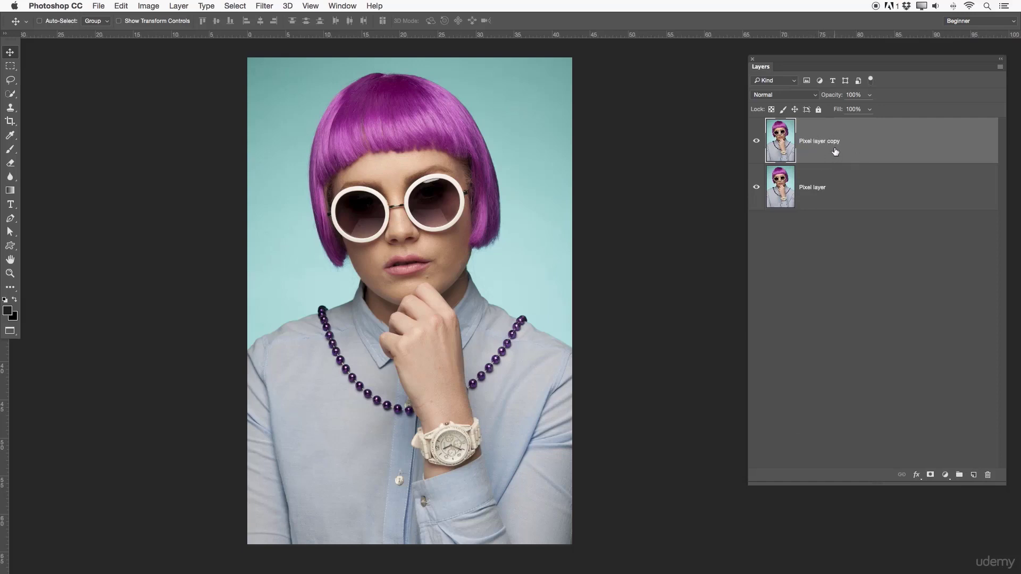
key("super+z")
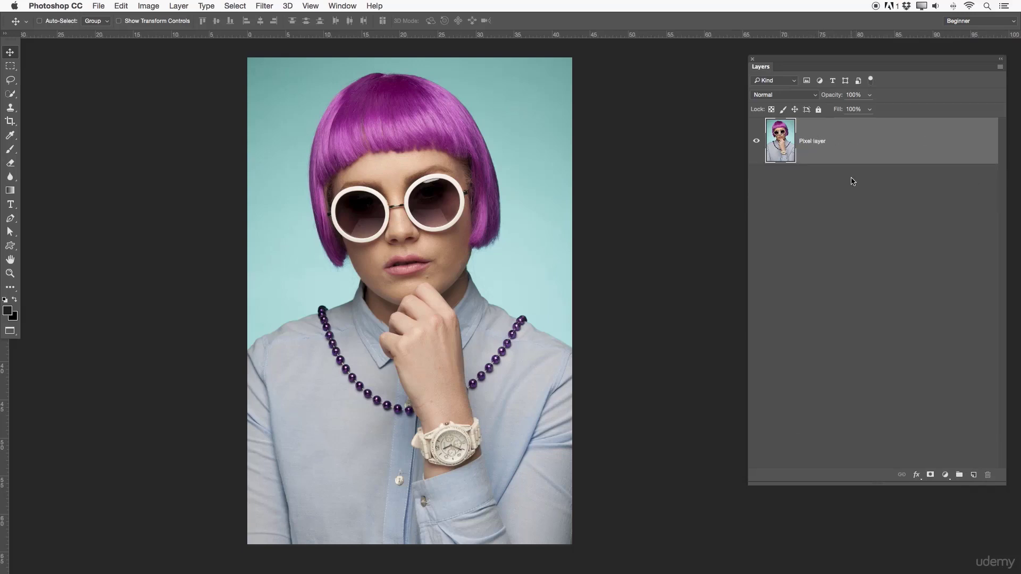
left_click(999, 67)
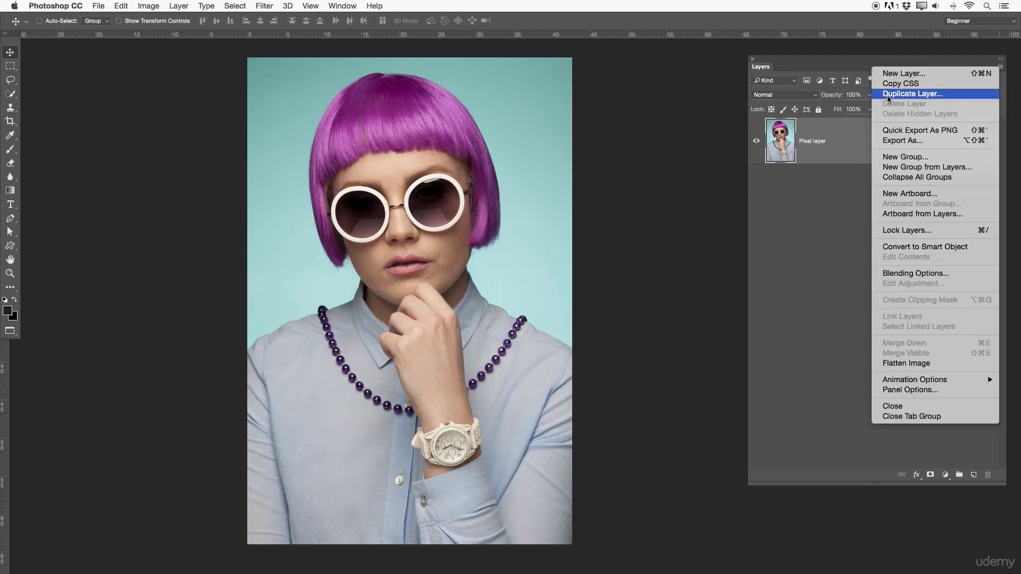
left_click(888, 95)
left_click(607, 254)
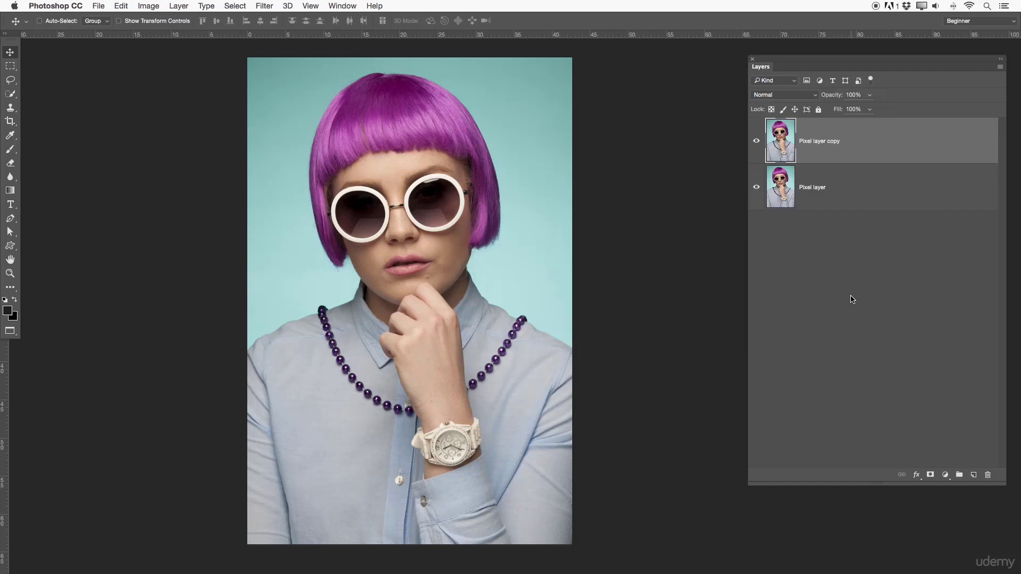
key("super+z")
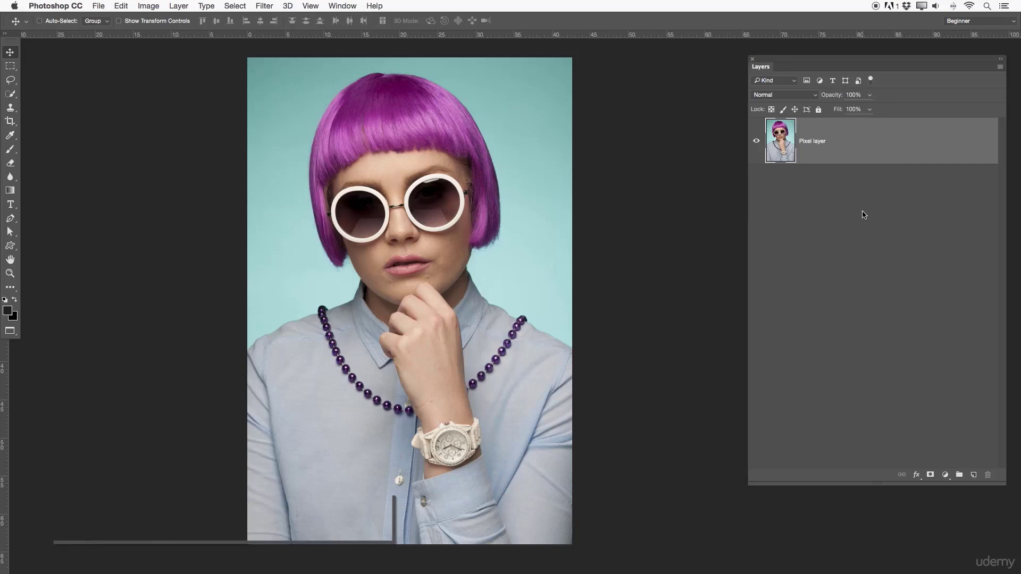
- Duplicate the pixel layer, keeping the name "Pixel layer copy"
key("super+j")
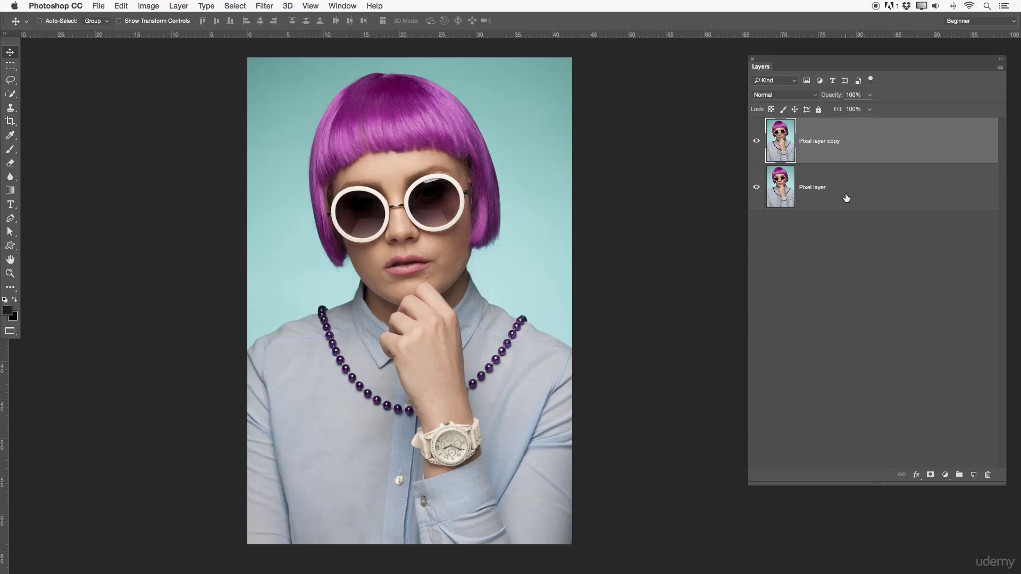
double_click(833, 140)
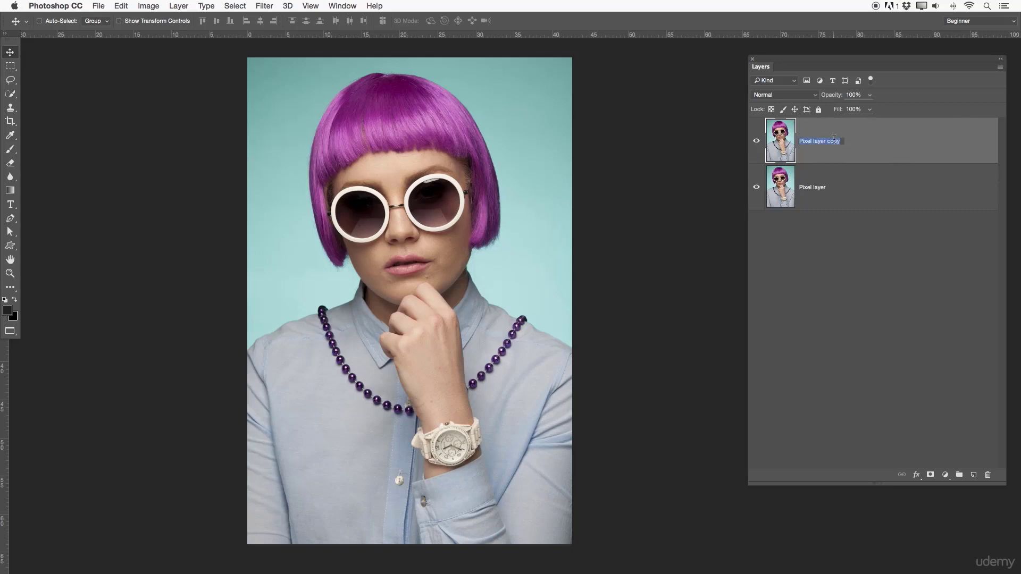
key("Right")
left_click_drag(838, 139, 776, 137)
left_click(904, 161)
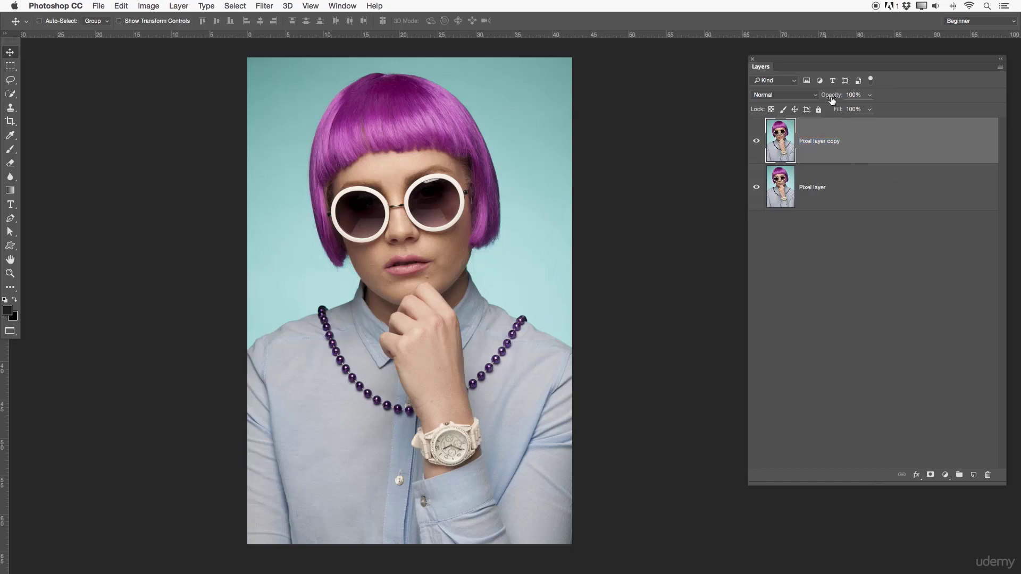
- Try the Dissolve blend mode on the duplicated pixel layer and switch it to Darken
left_click(773, 95)
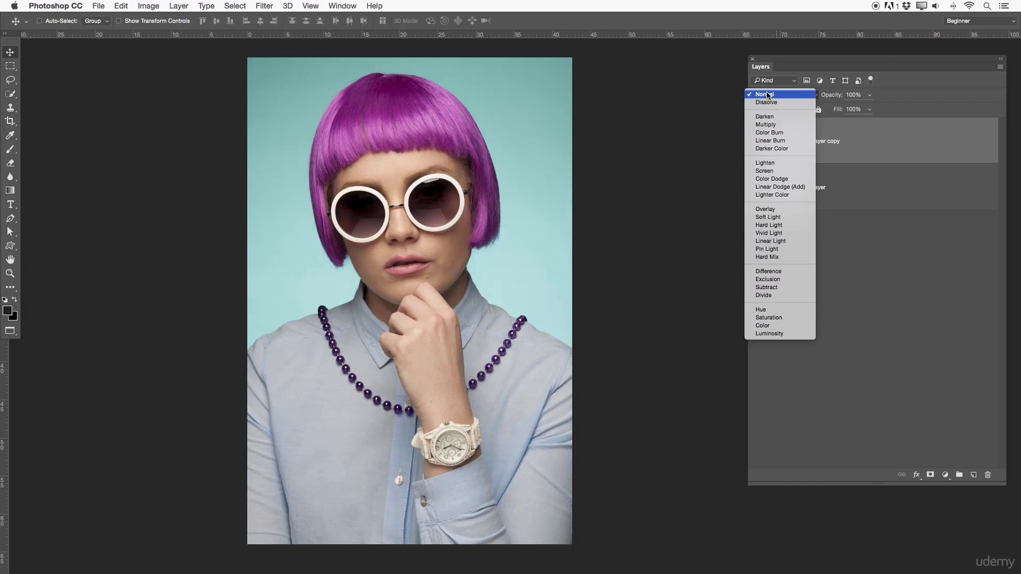
left_click(866, 151)
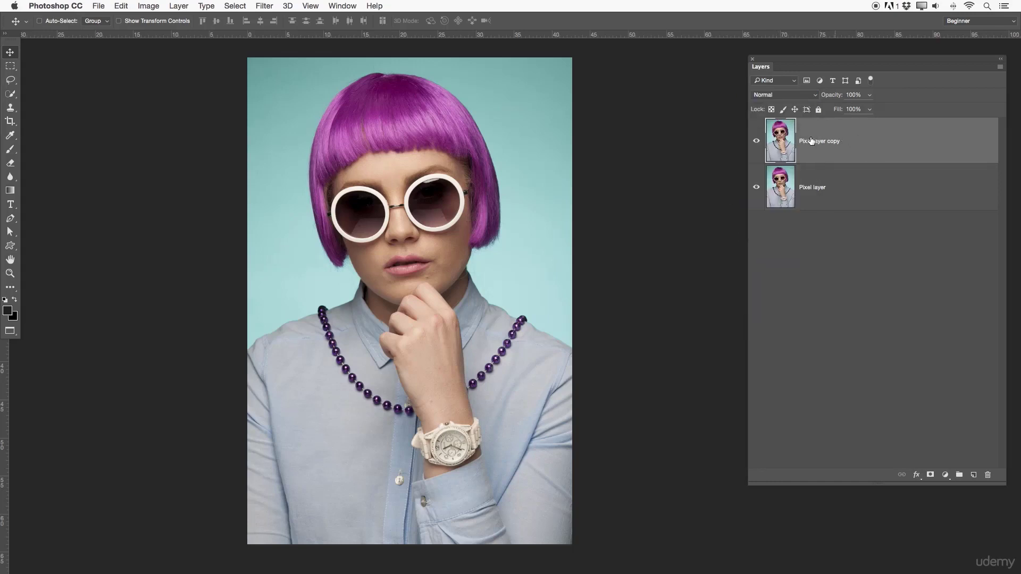
left_click(776, 96)
left_click(783, 103)
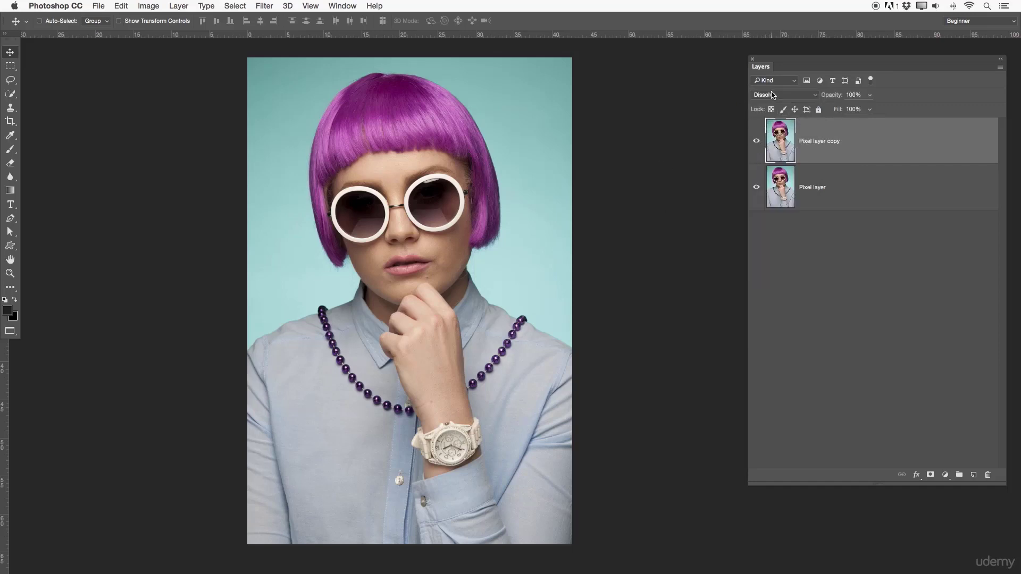
left_click(773, 96)
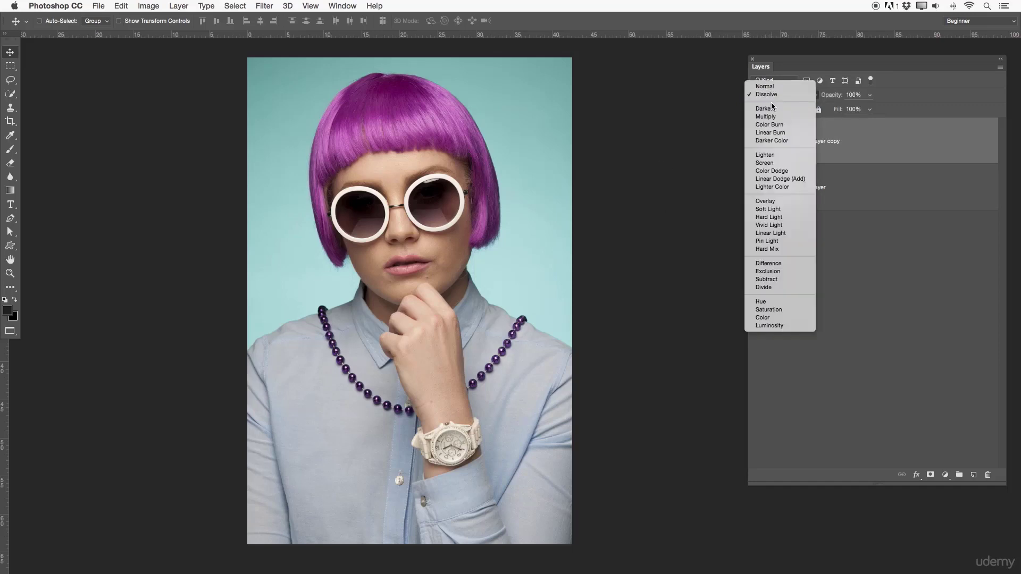
left_click(771, 110)
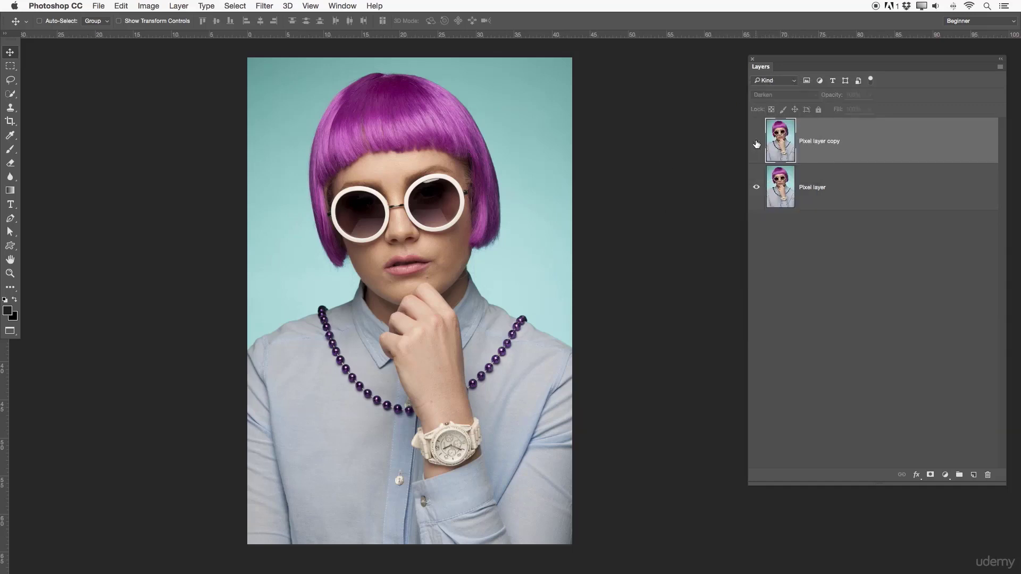
- Try the Multiply blend mode on the duplicated pixel layer and toggle its visibility to compare the effect
left_click(785, 96)
left_click(780, 103)
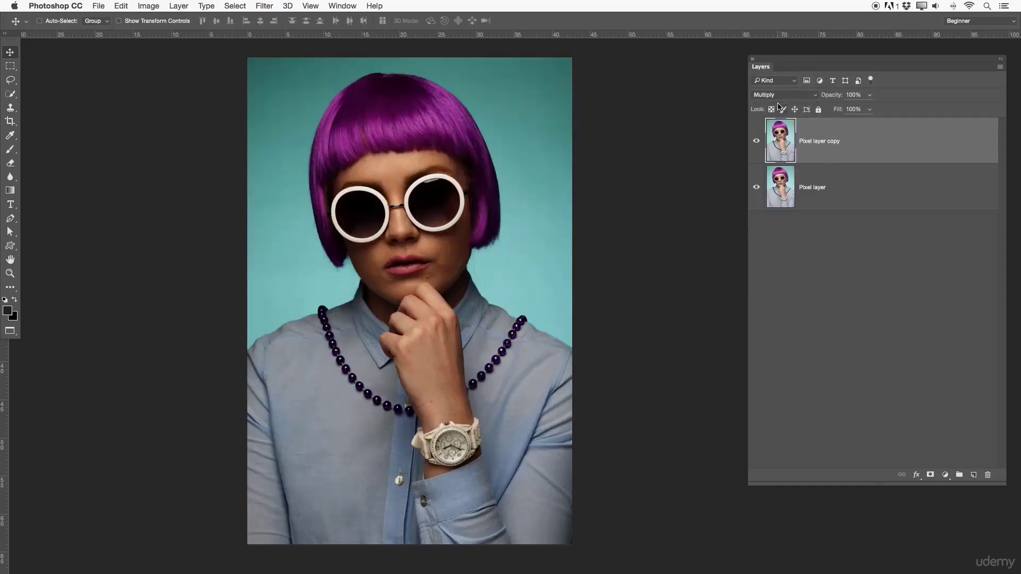
left_click(755, 146)
left_click(756, 145)
left_click(756, 146)
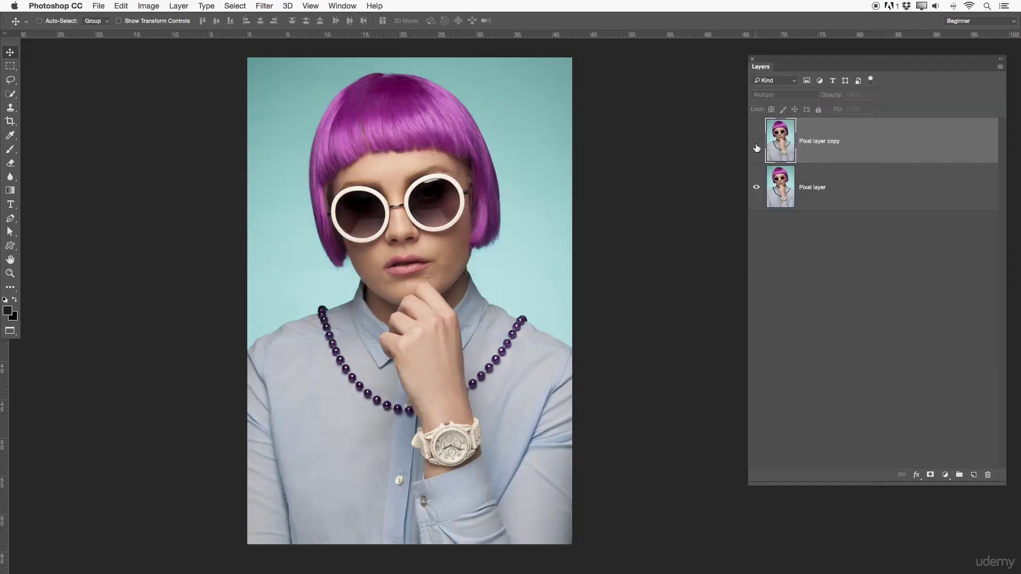
left_click(756, 146)
- Try the Color Burn, Hard Light and Saturation blend modes on the duplicated pixel layer
left_click(799, 97)
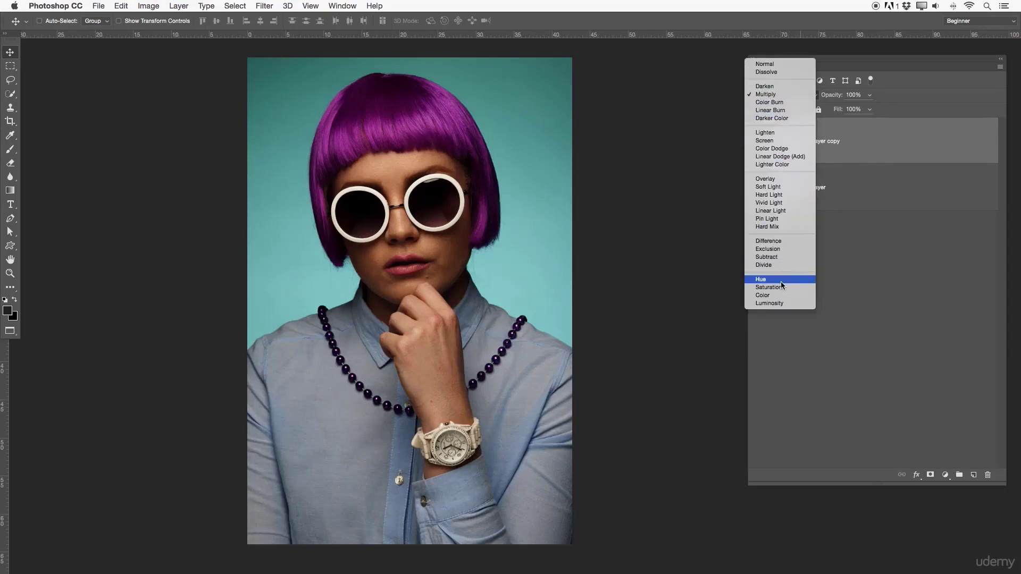
left_click(782, 102)
left_click(782, 101)
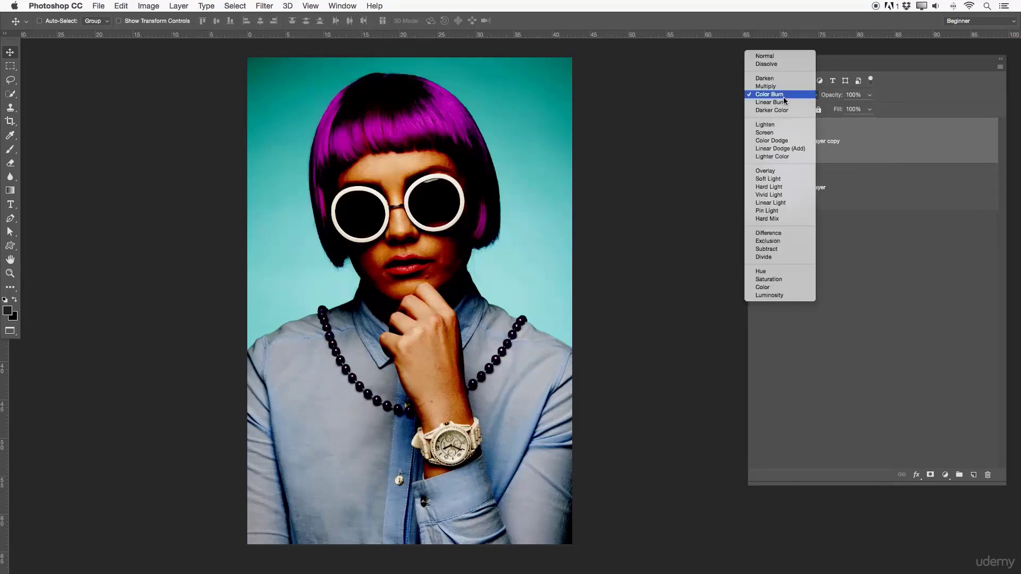
left_click(769, 190)
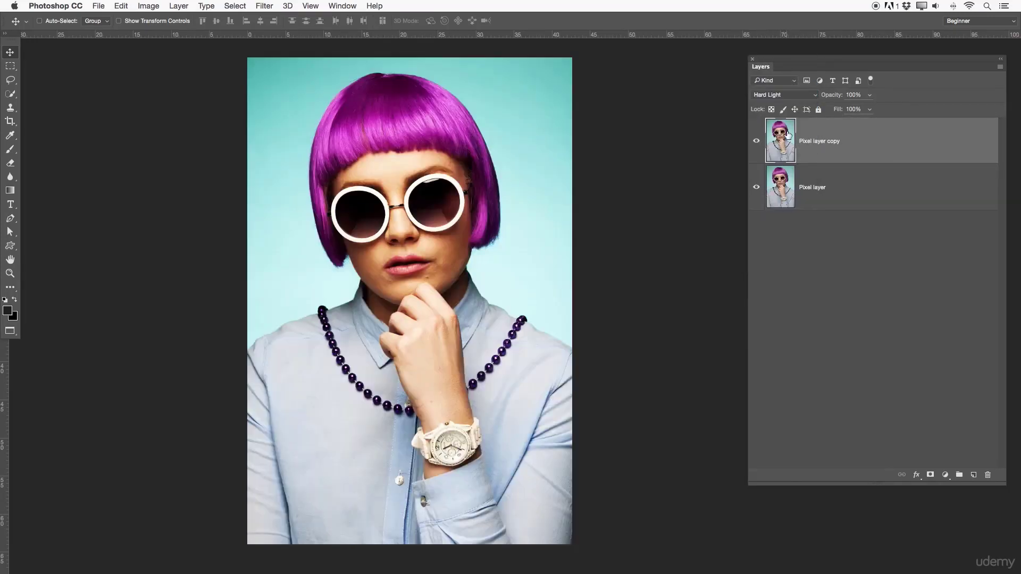
left_click(789, 96)
left_click(781, 186)
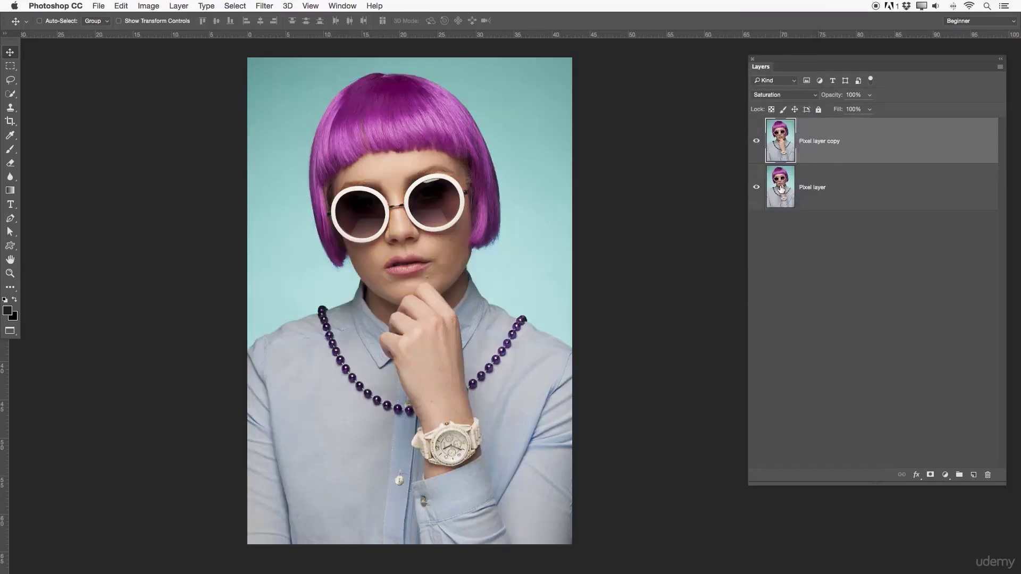
- Try the Color, Luminosity and Hue blend modes on the duplicated pixel layer
left_click(771, 94)
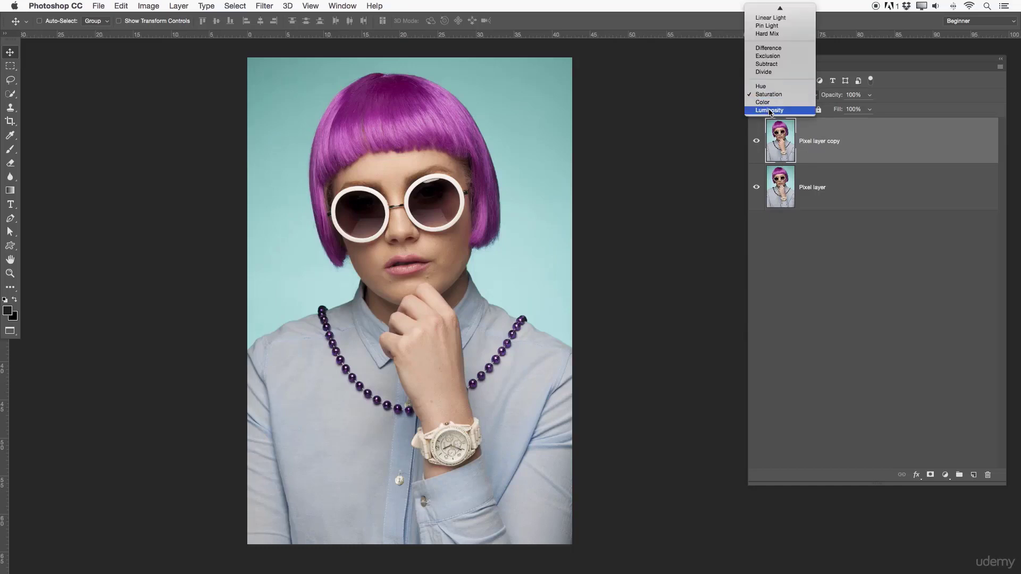
left_click(769, 103)
left_click(767, 99)
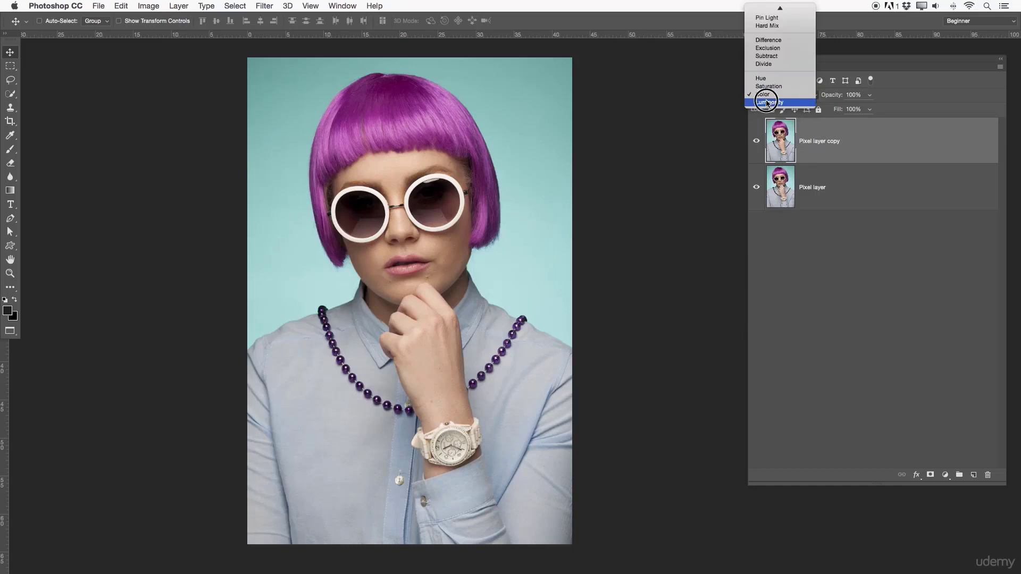
left_click(767, 104)
left_click(775, 95)
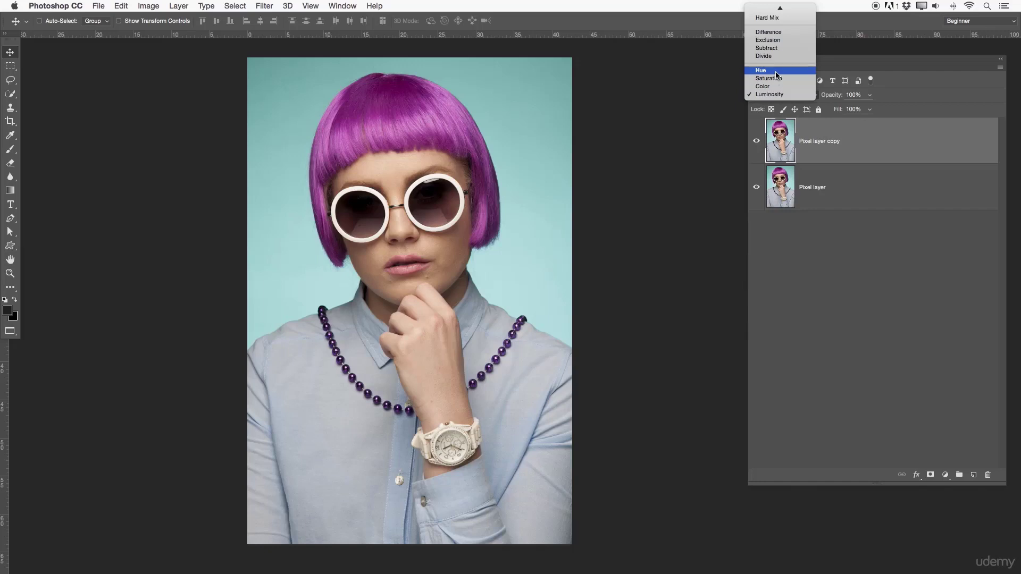
left_click(774, 72)
- Try the Subtract blend mode on the duplicated pixel layer and switch it to Difference
left_click(781, 96)
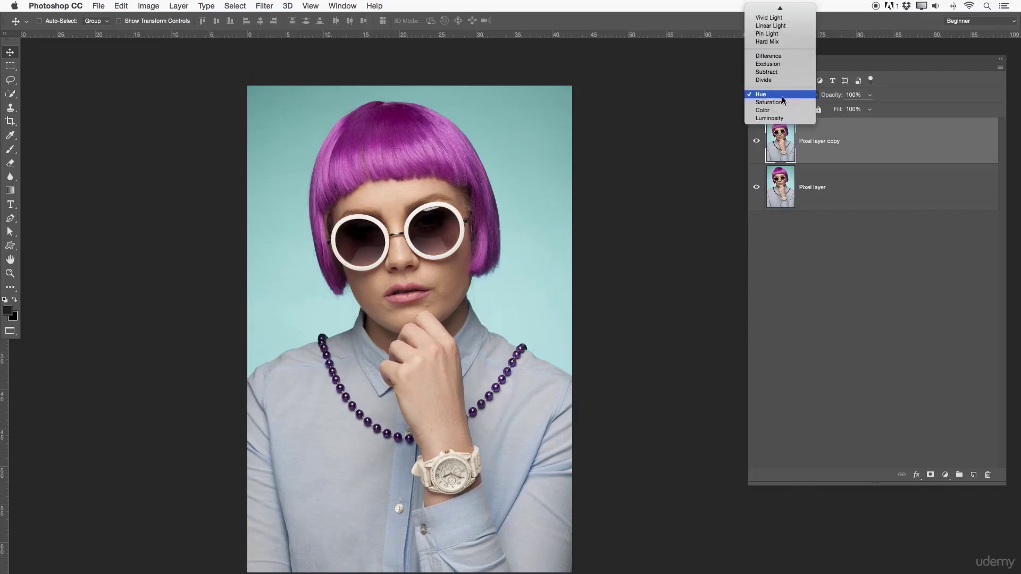
left_click(780, 73)
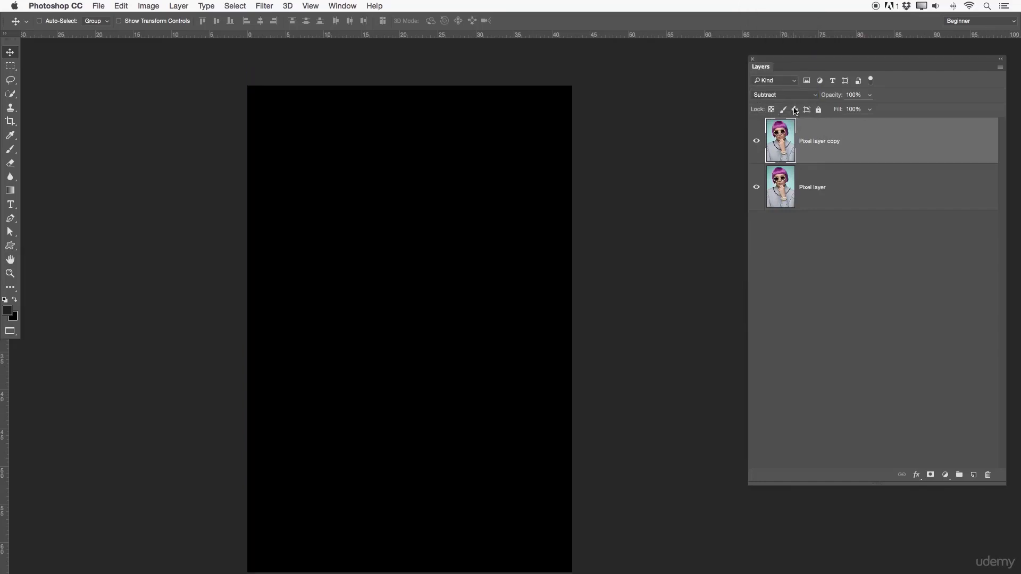
left_click(789, 97)
left_click(789, 77)
- Hide and show the duplicated pixel layer to compare the Difference effect, and reset its blend mode to Normal
left_click(756, 141)
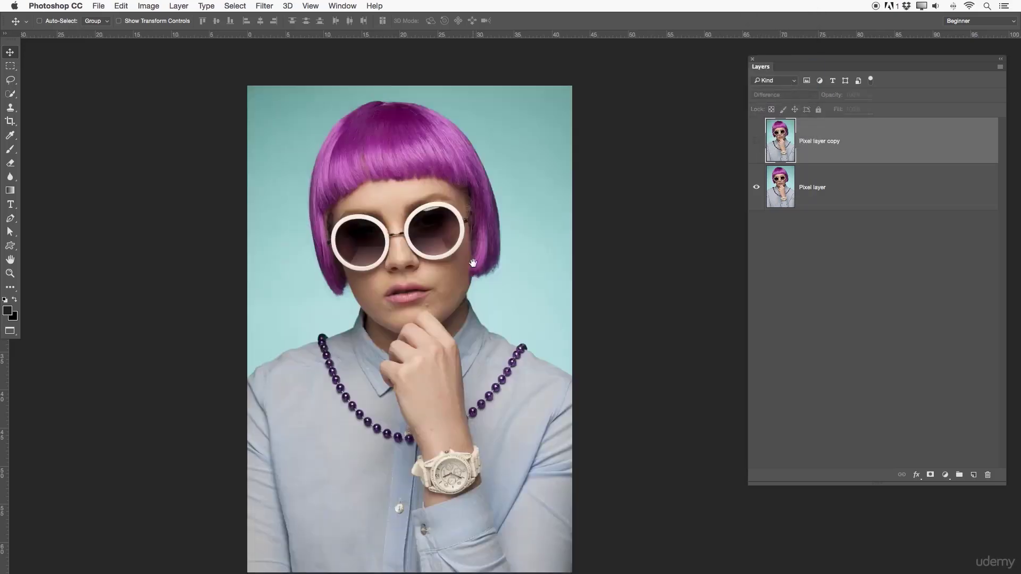
left_click_drag(475, 265, 474, 246)
left_click(756, 141)
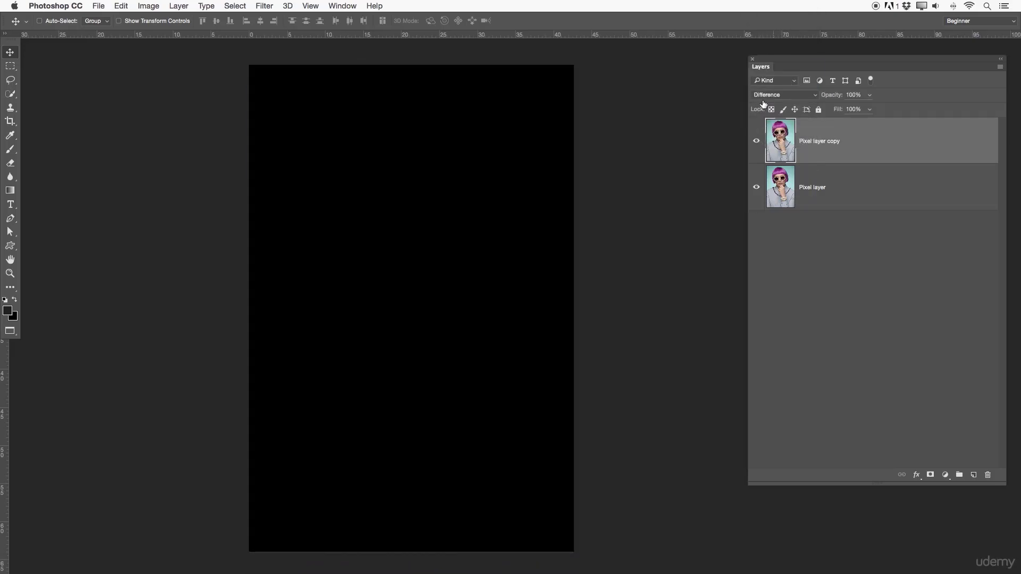
left_click(766, 96)
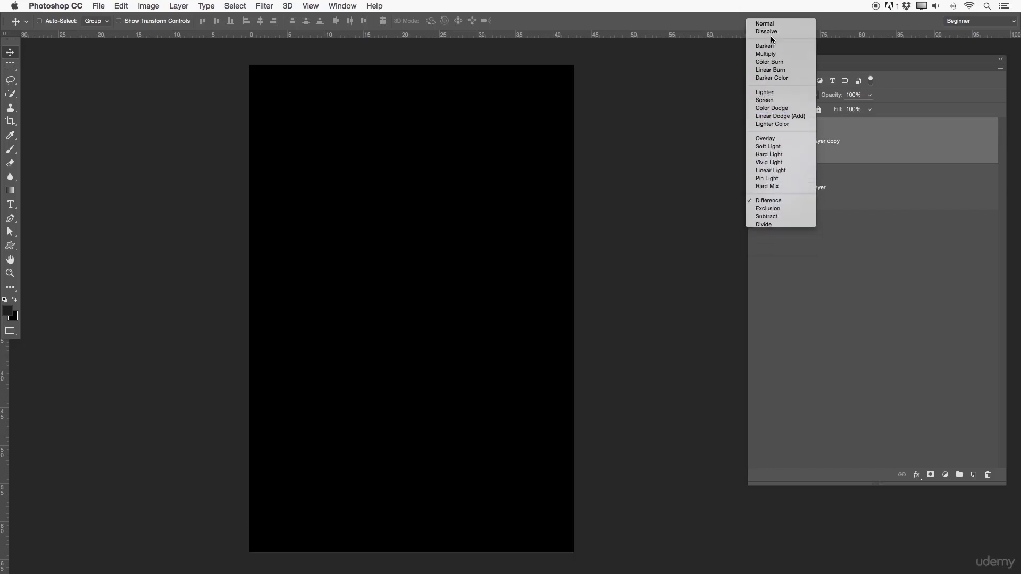
left_click(767, 19)
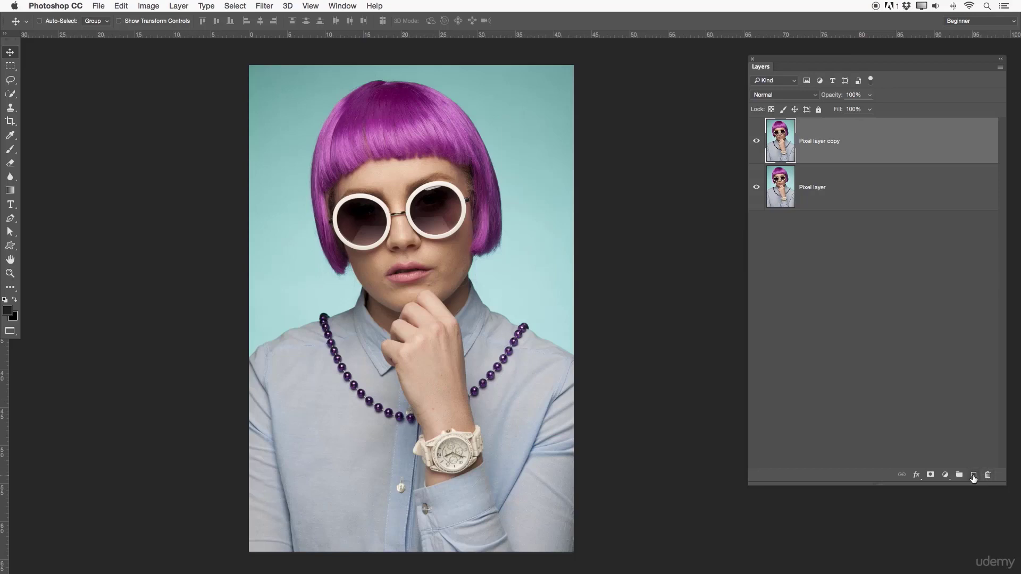
- Add a new empty layer above the duplicated pixel layer and select the entire canvas
left_click(972, 475)
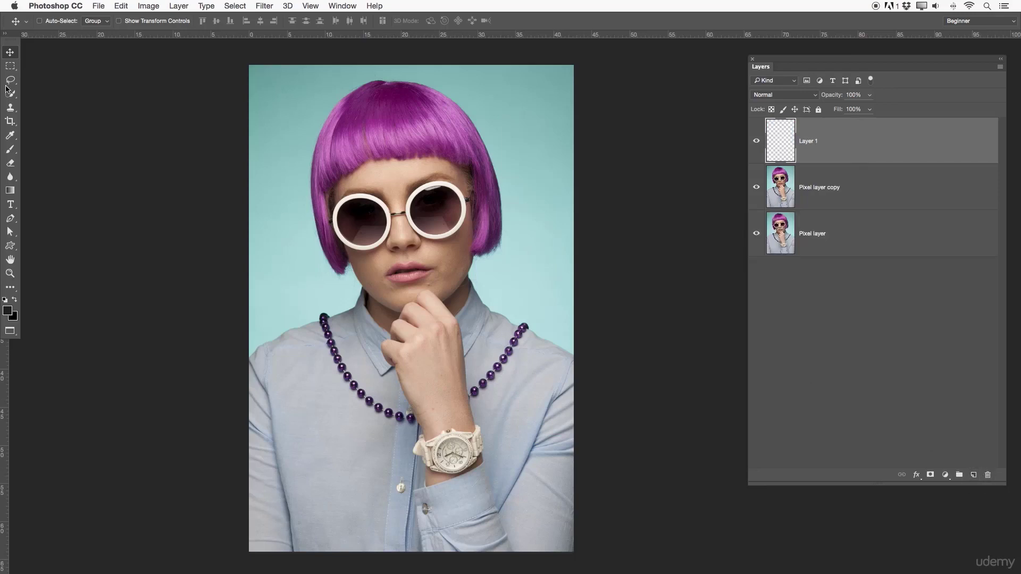
left_click(10, 66)
key("super+a")
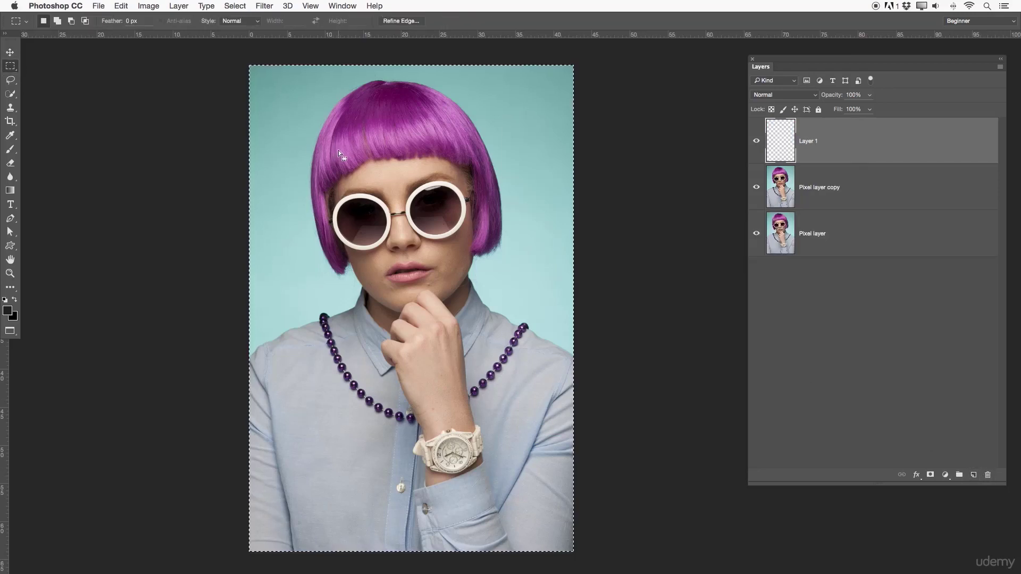
- Fill the selected canvas on the new layer with a custom bright red color and deselect
right_click(386, 154)
left_click(423, 281)
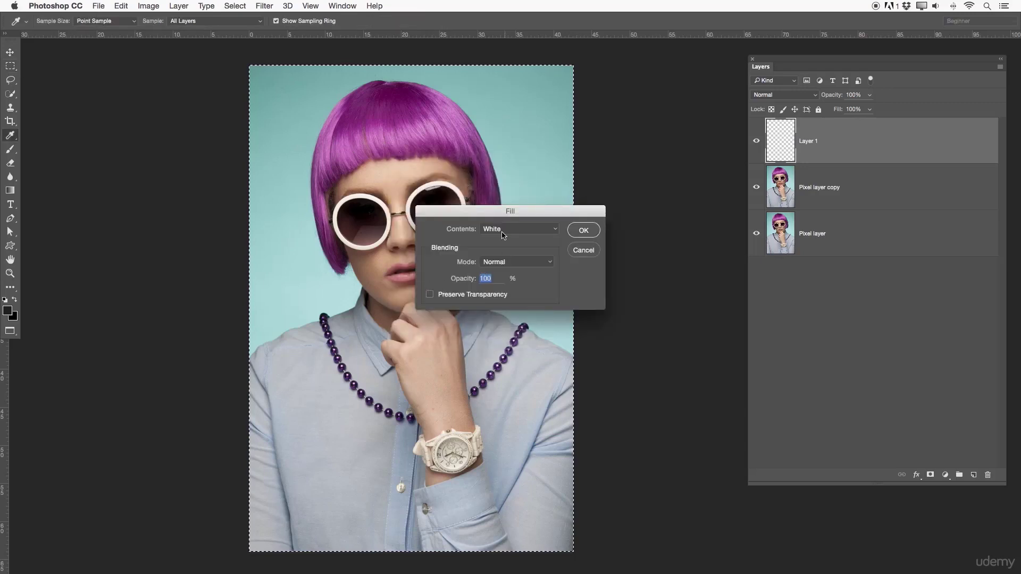
left_click(502, 234)
left_click(502, 161)
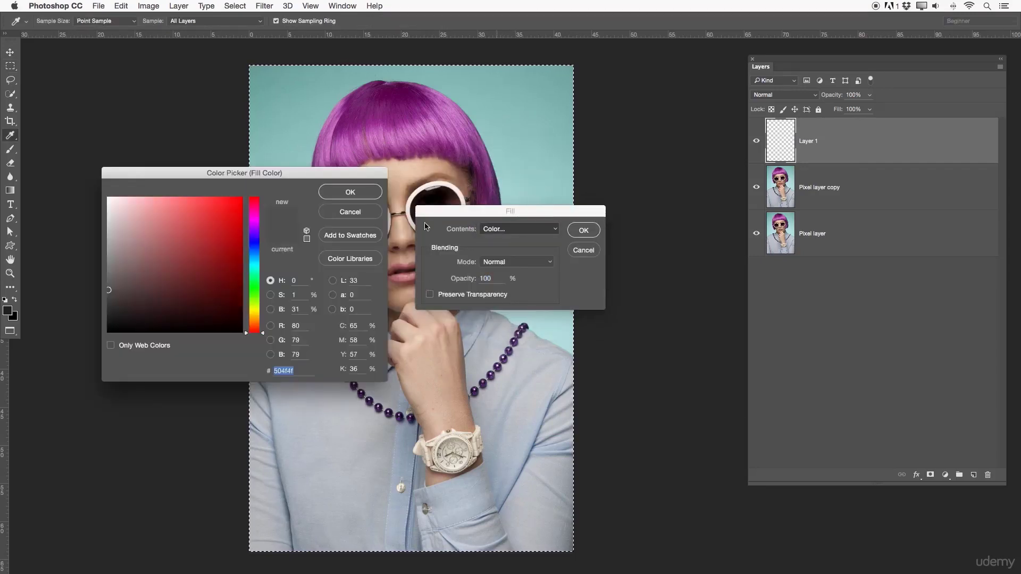
left_click(235, 216)
left_click(362, 192)
left_click(583, 229)
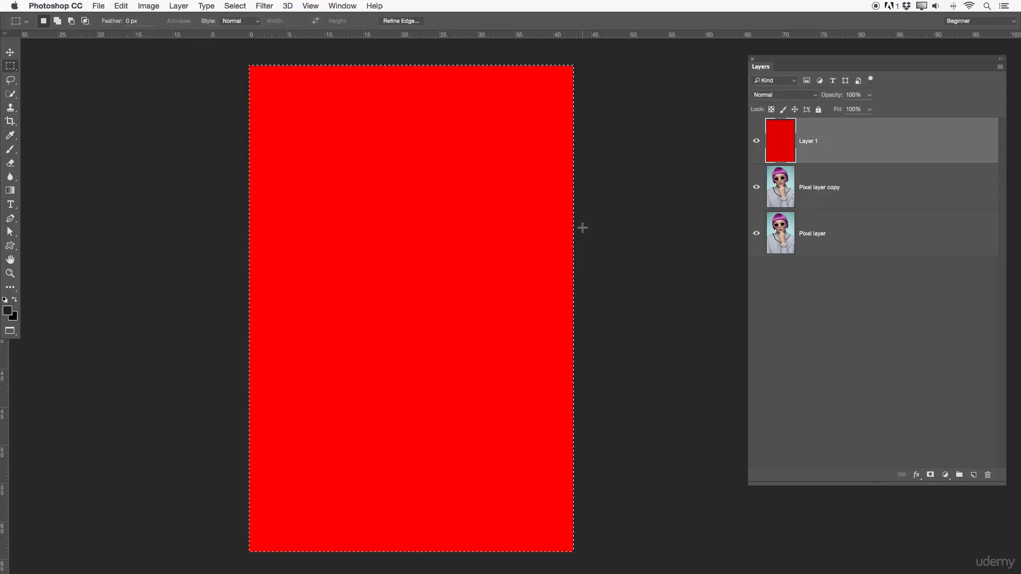
key("super+d")
- Toggle the red layer's visibility and try its opacity at 48%, returning it to 100%
left_click(757, 141)
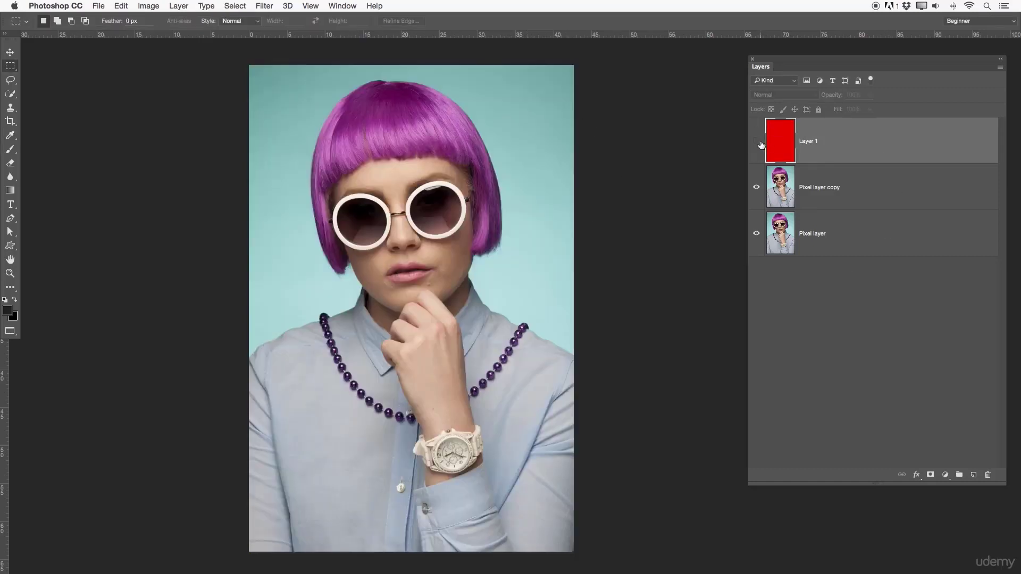
left_click(757, 142)
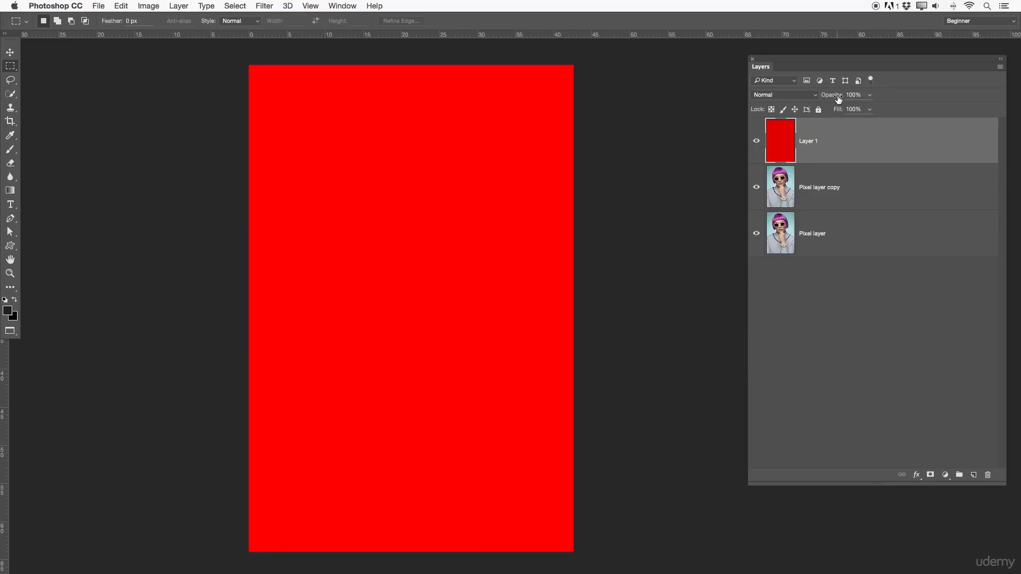
left_click_drag(835, 95, 785, 108)
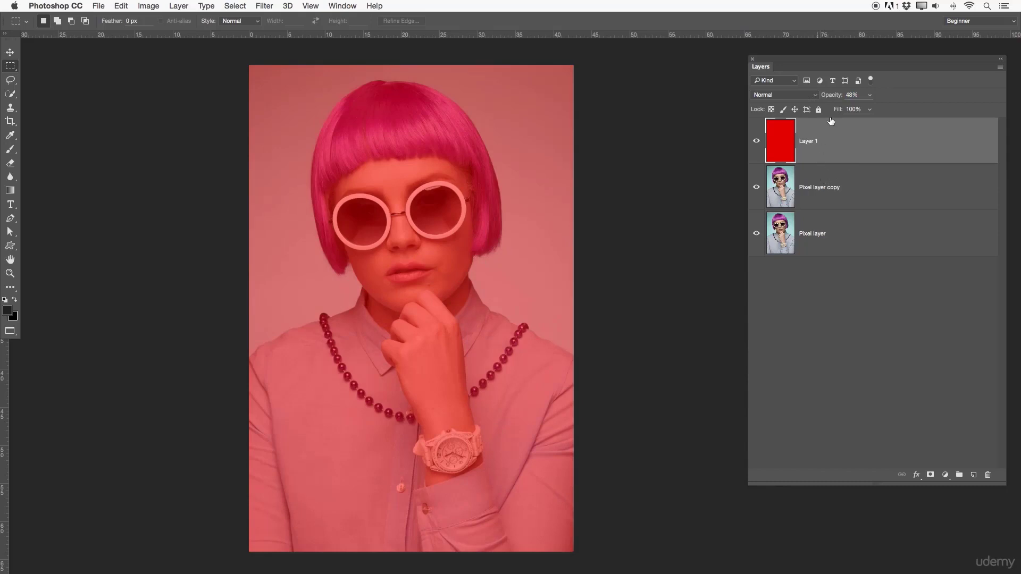
left_click_drag(835, 98, 913, 99)
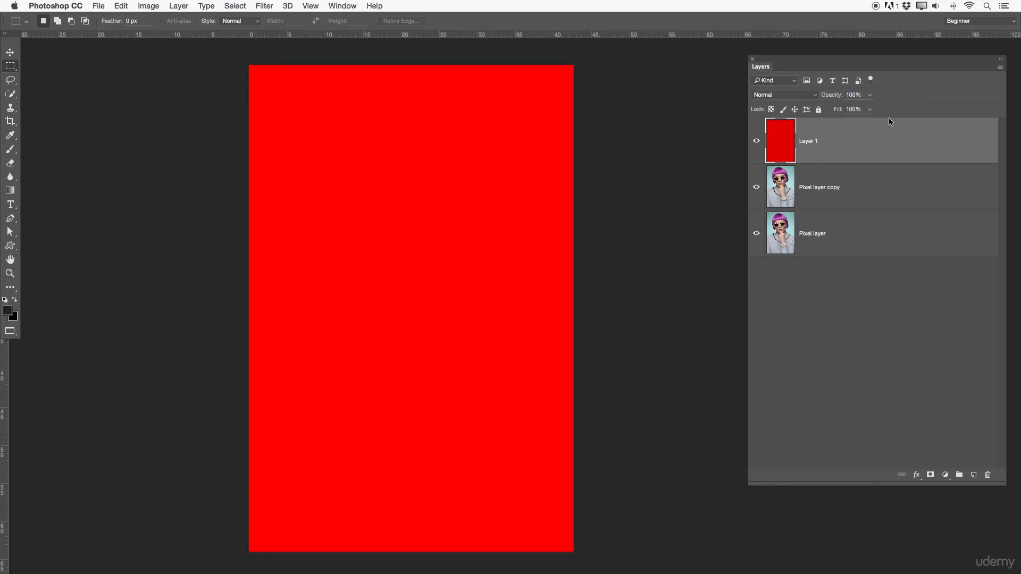
- Try the Darken, Multiply and Lighten blend modes on the red layer
left_click(809, 99)
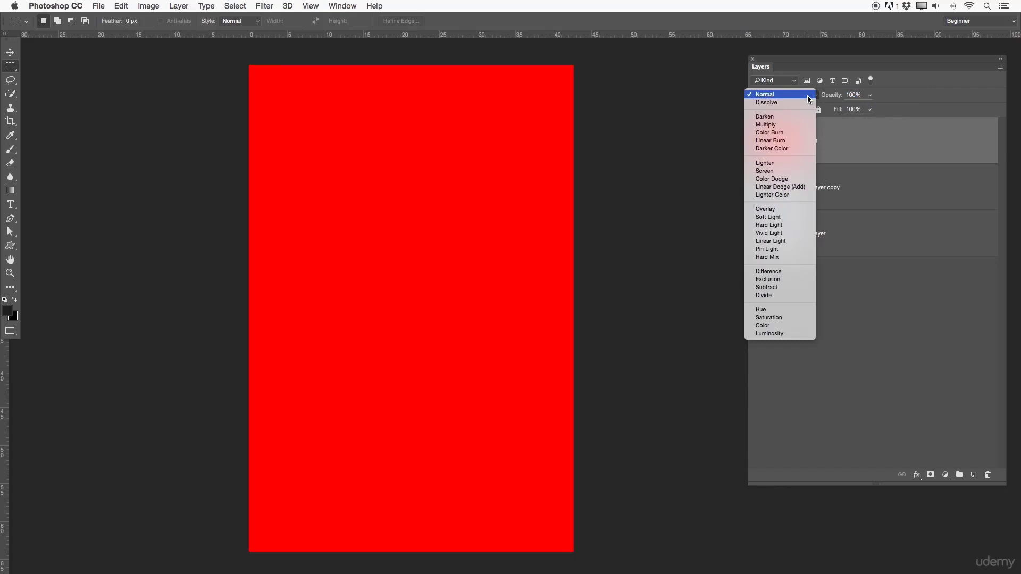
left_click(798, 116)
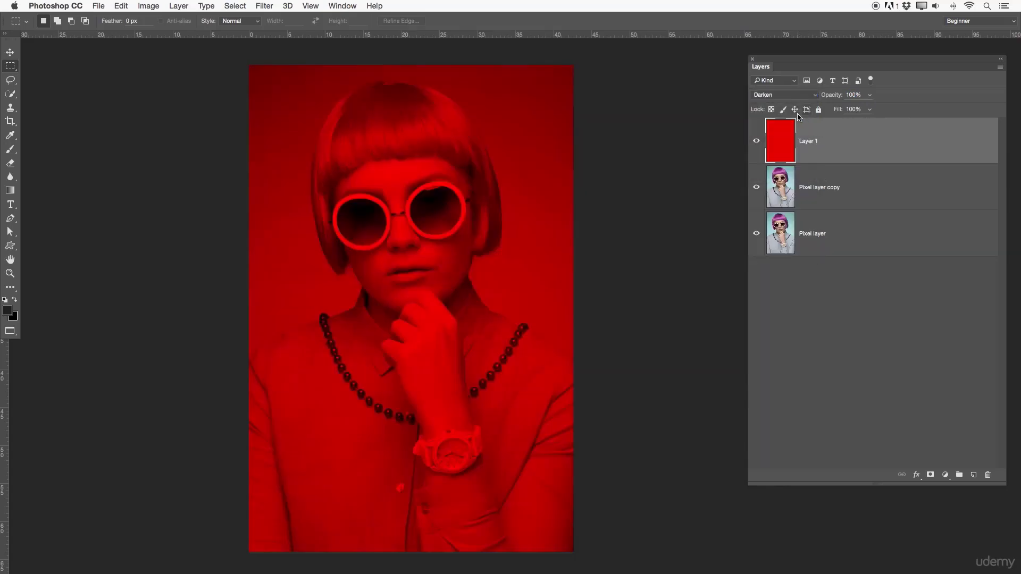
left_click(792, 95)
left_click(792, 102)
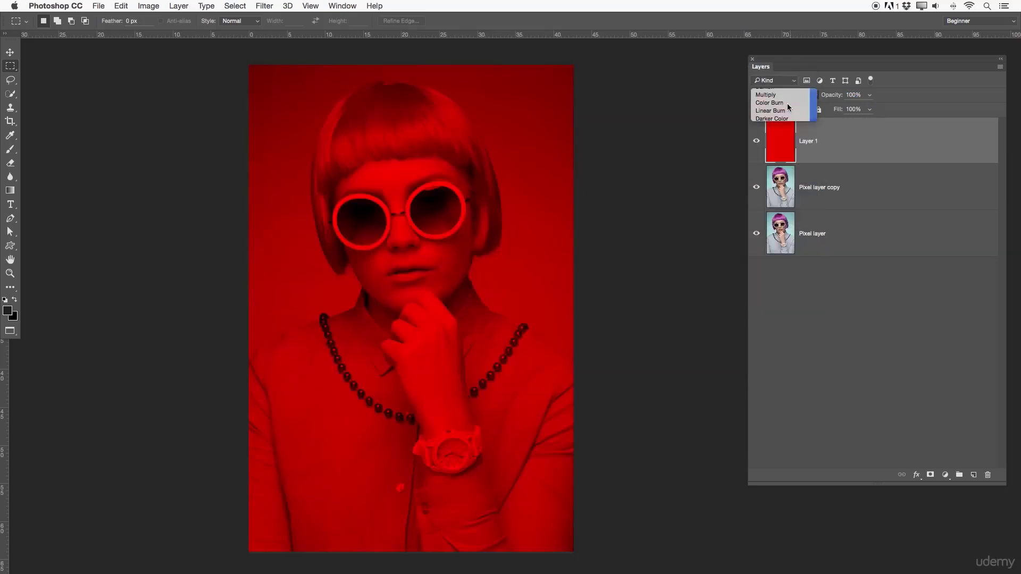
left_click(778, 95)
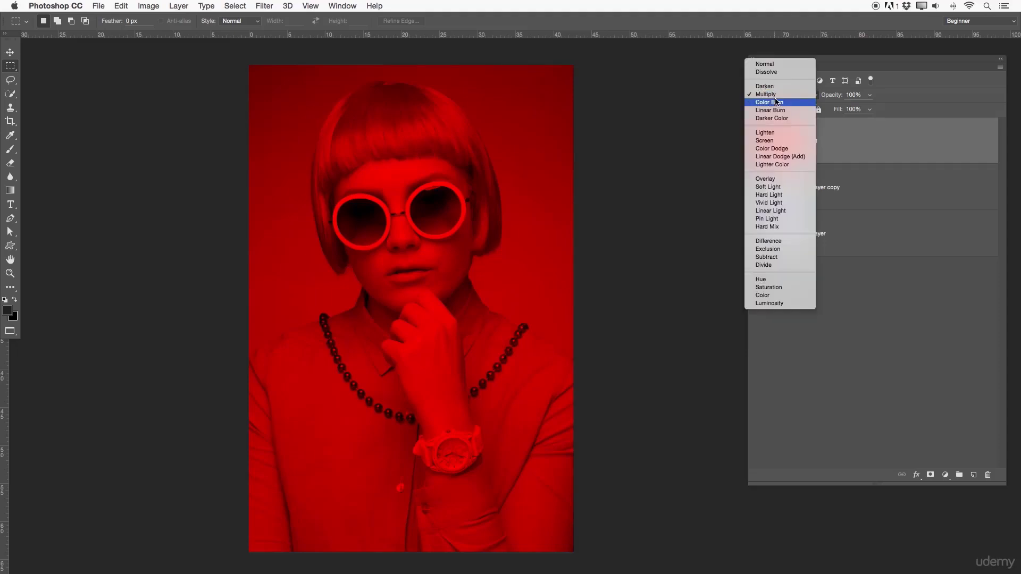
left_click(779, 133)
- Try the Hue blend mode on the red layer and switch it to Difference
left_click(780, 96)
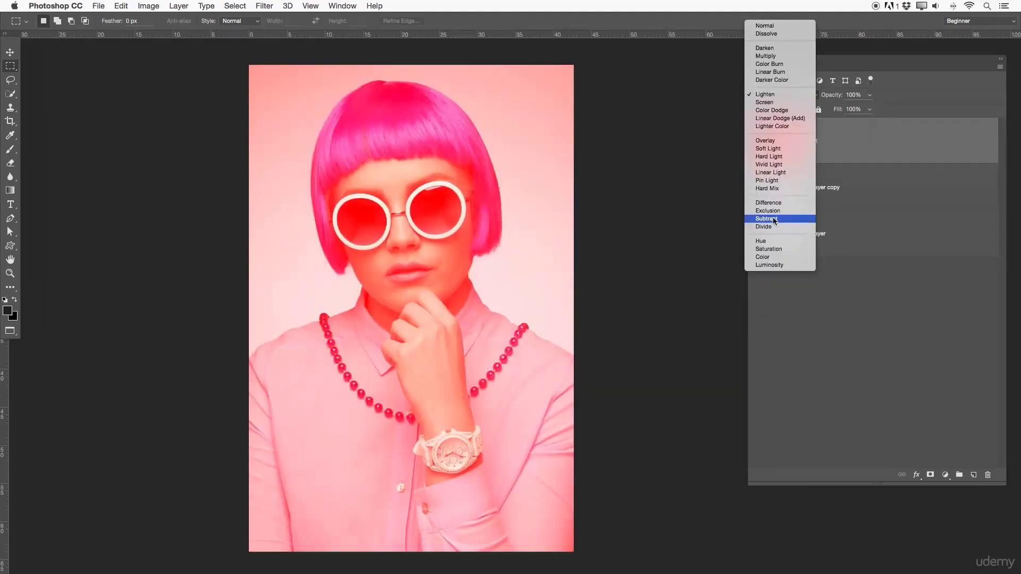
left_click(766, 241)
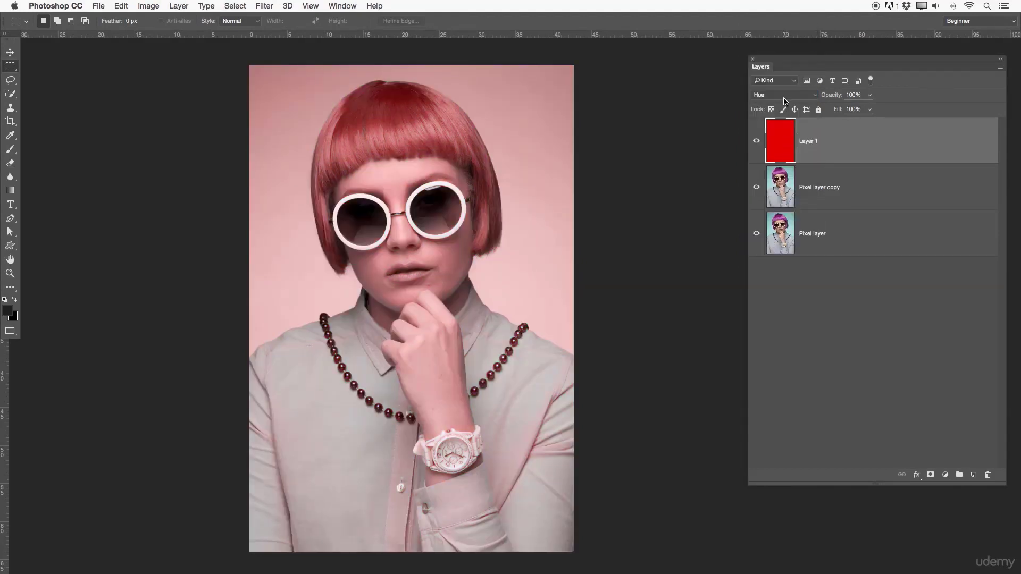
left_click(784, 95)
left_click(775, 56)
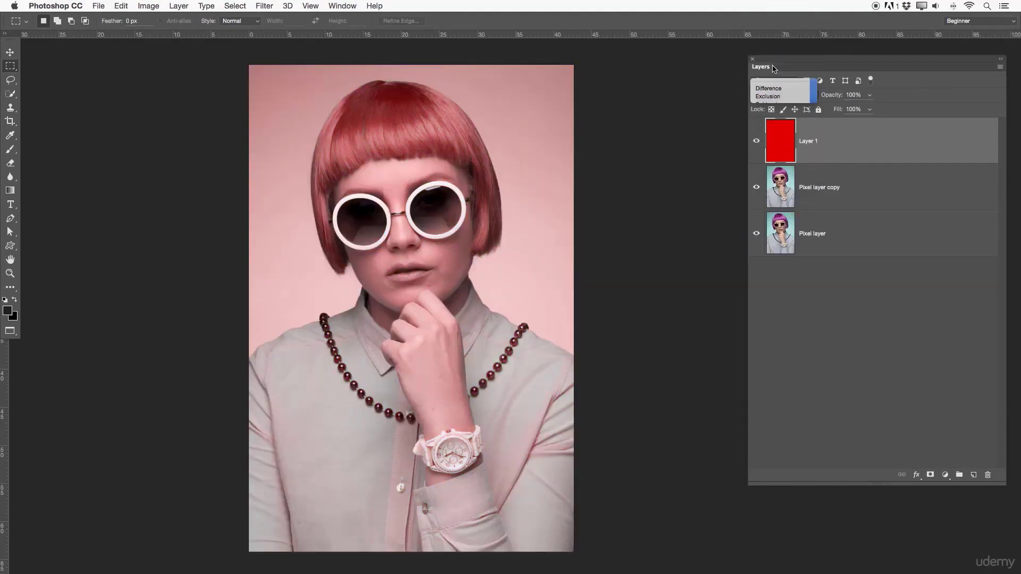
left_click(785, 94)
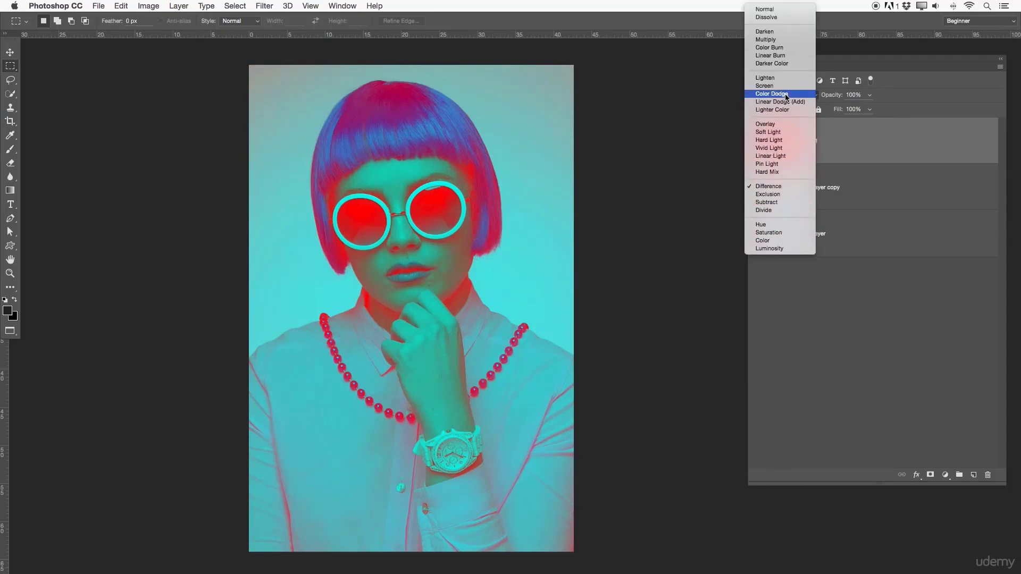
left_click(905, 164)
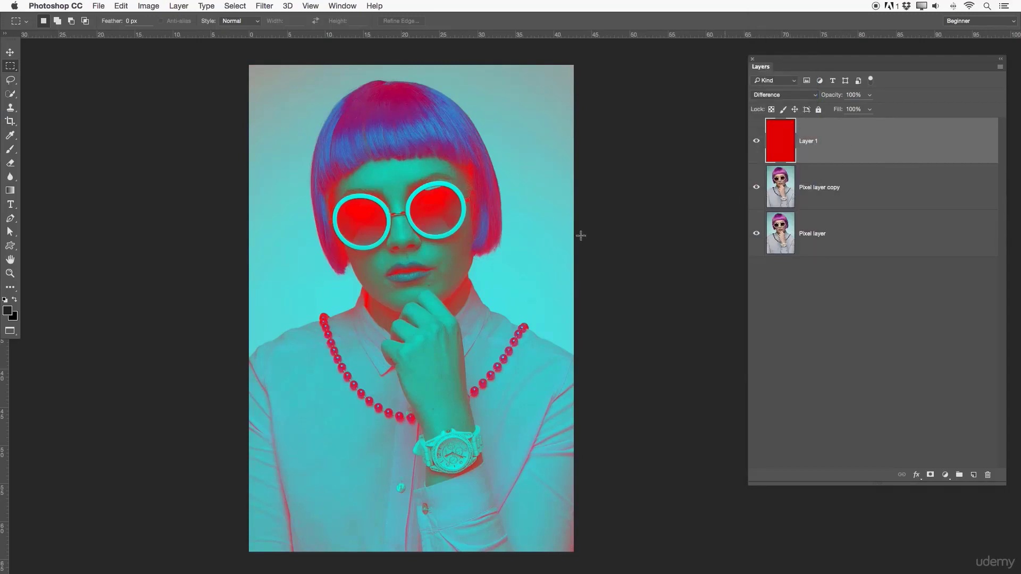
- Hide the red layer and add a red Color Overlay with the Difference blend mode to the original Pixel layer
left_click(756, 142)
left_click(822, 233)
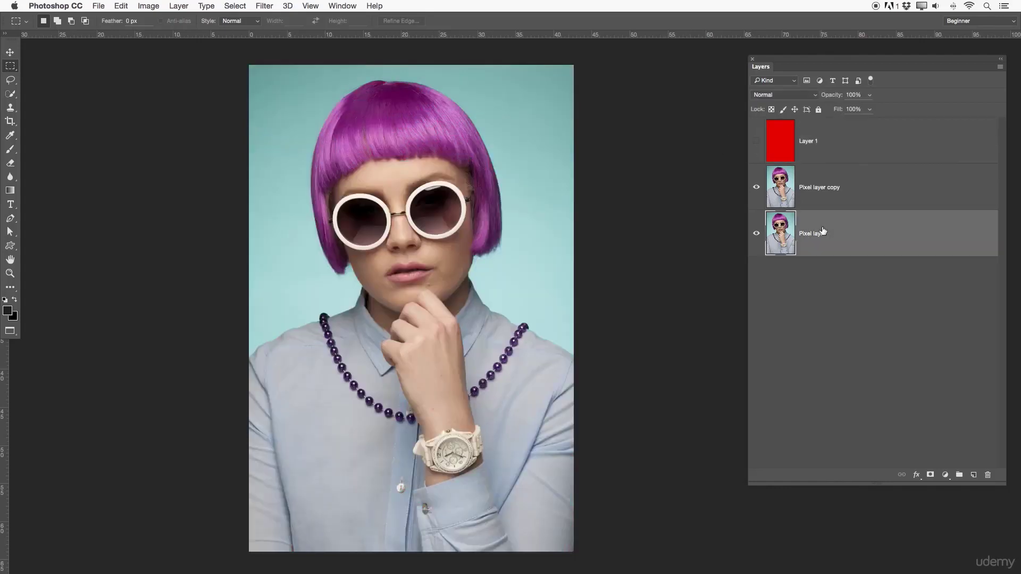
double_click(841, 228)
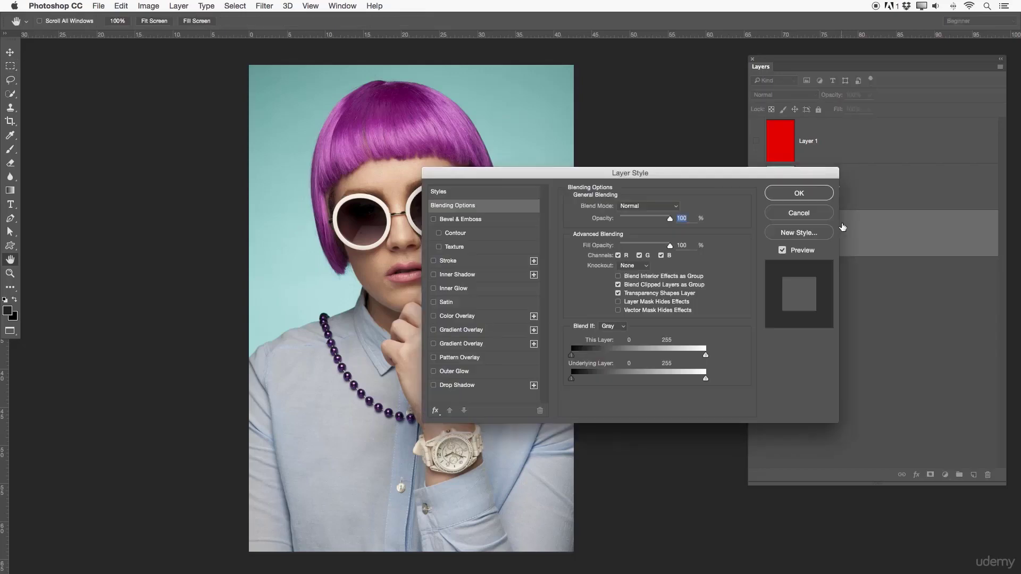
left_click_drag(657, 173, 813, 148)
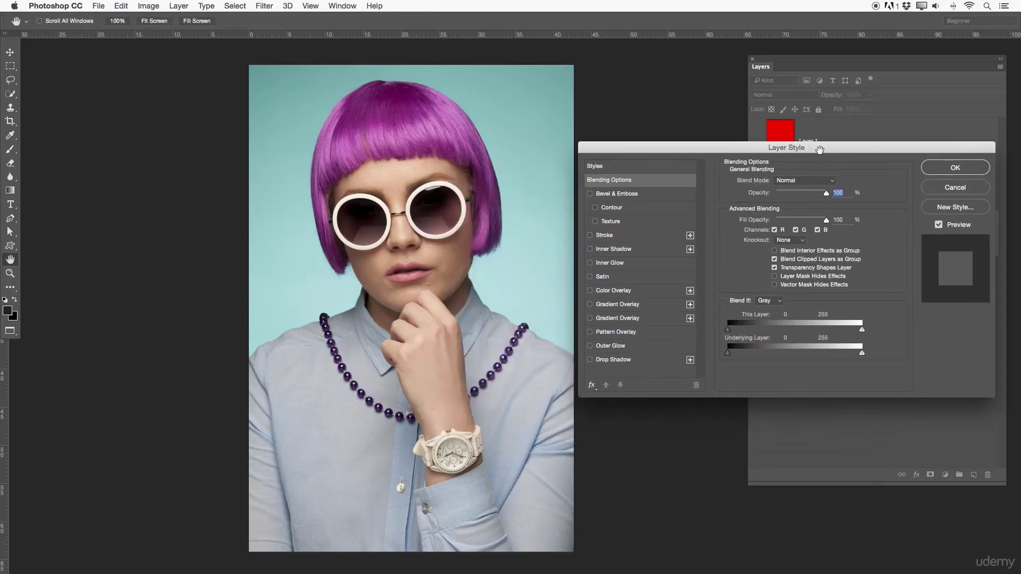
left_click(617, 293)
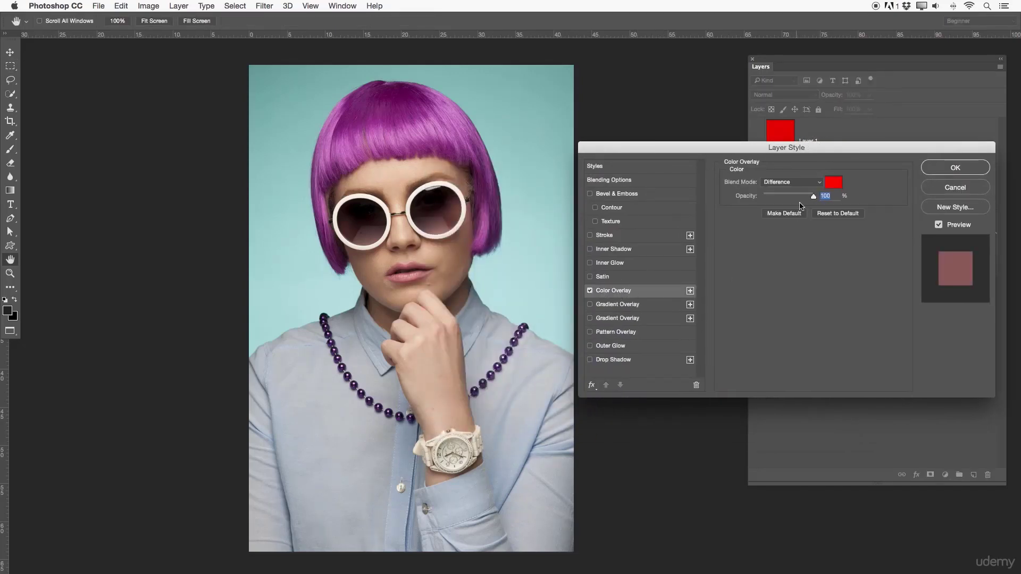
left_click(810, 183)
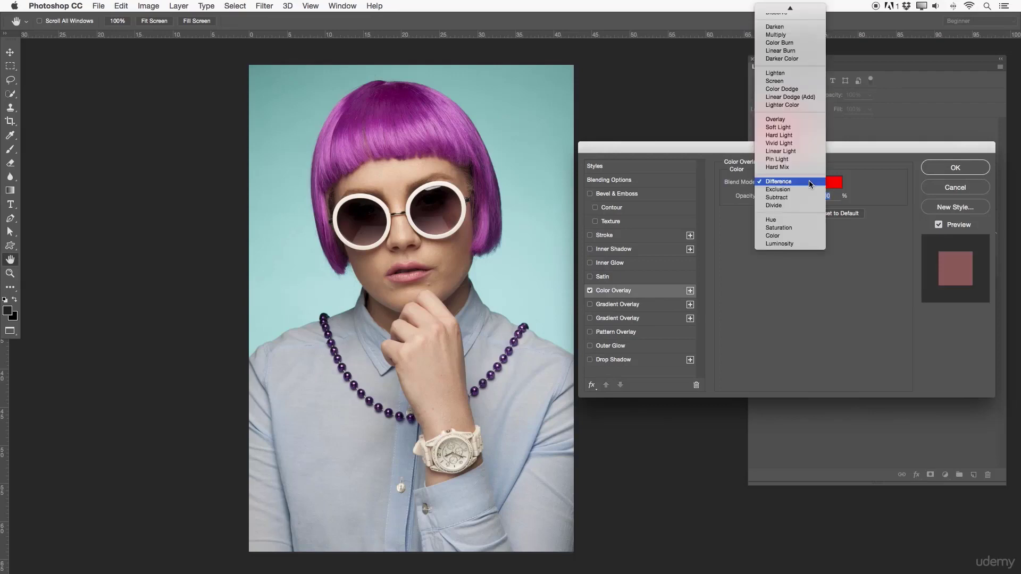
left_click(811, 183)
key("Return")
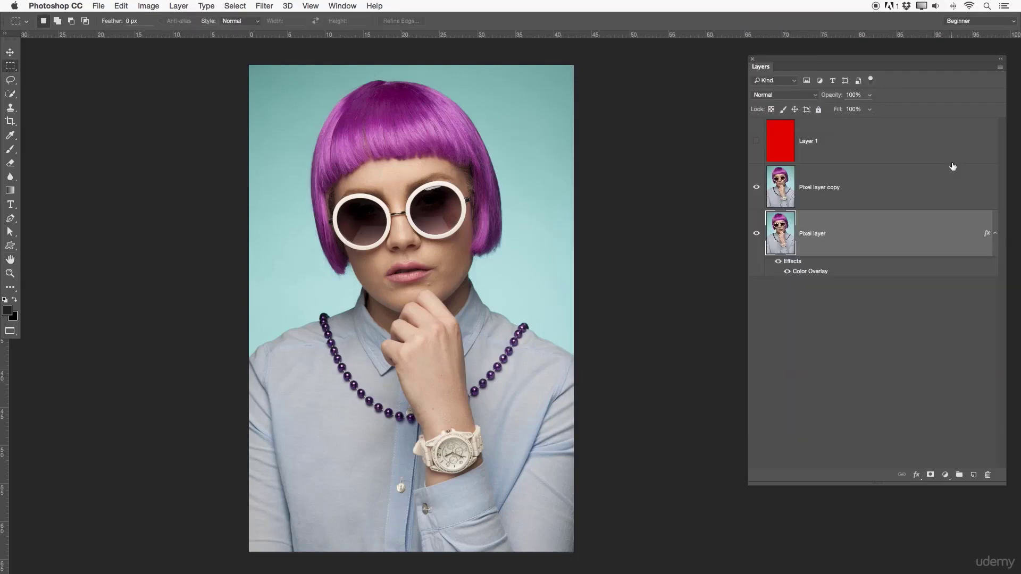
- Toggle the Pixel layer copy and red layer to compare the Color Overlay with the red layer's blending, leaving both layers visible
left_click(756, 185)
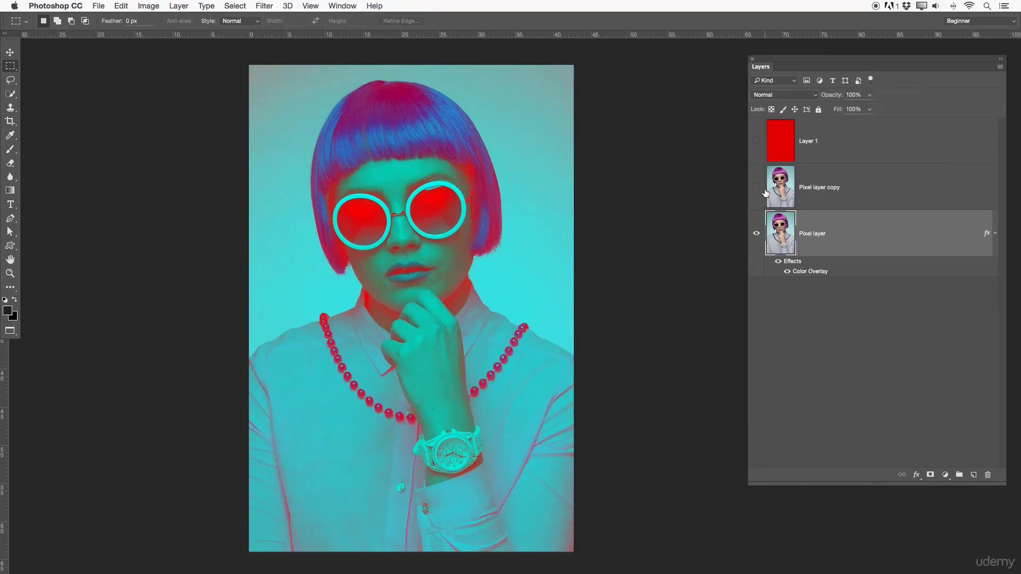
mouse_move(755, 186)
left_mouse_down()
mouse_move(754, 143)
mouse_move(754, 183)
left_mouse_up()
left_click(844, 144)
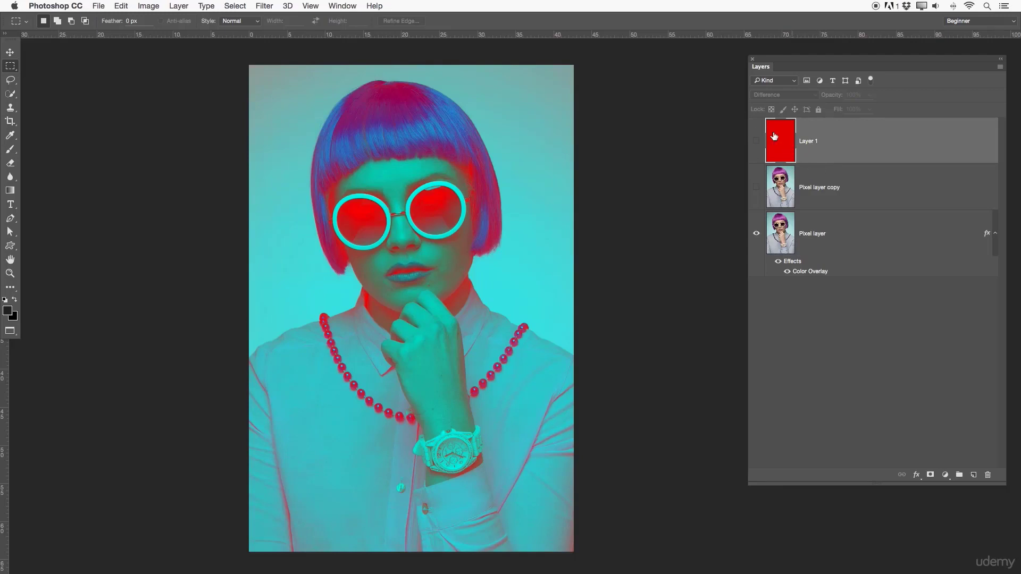
left_click(756, 141)
left_click(756, 187)
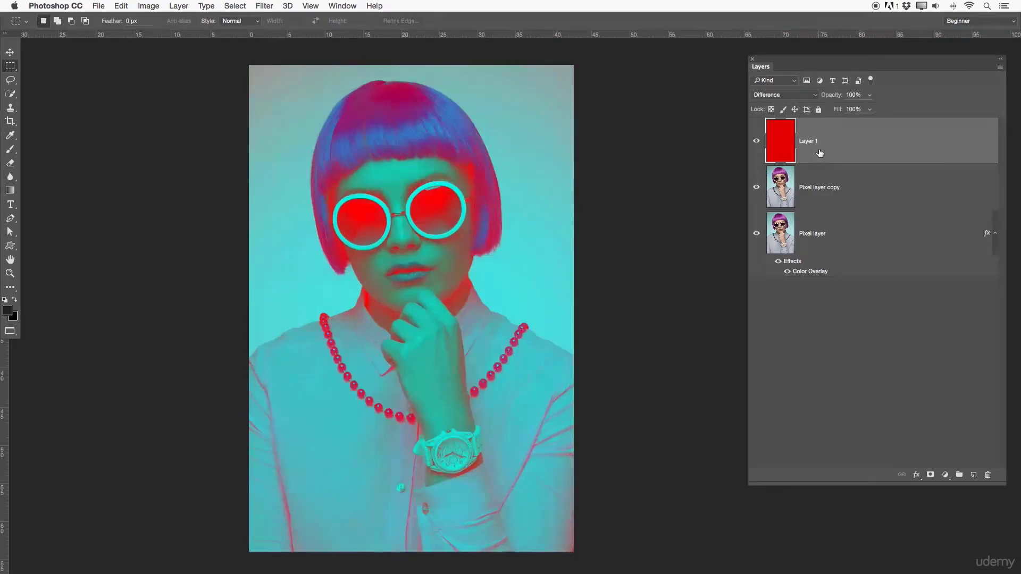
left_click(756, 141)
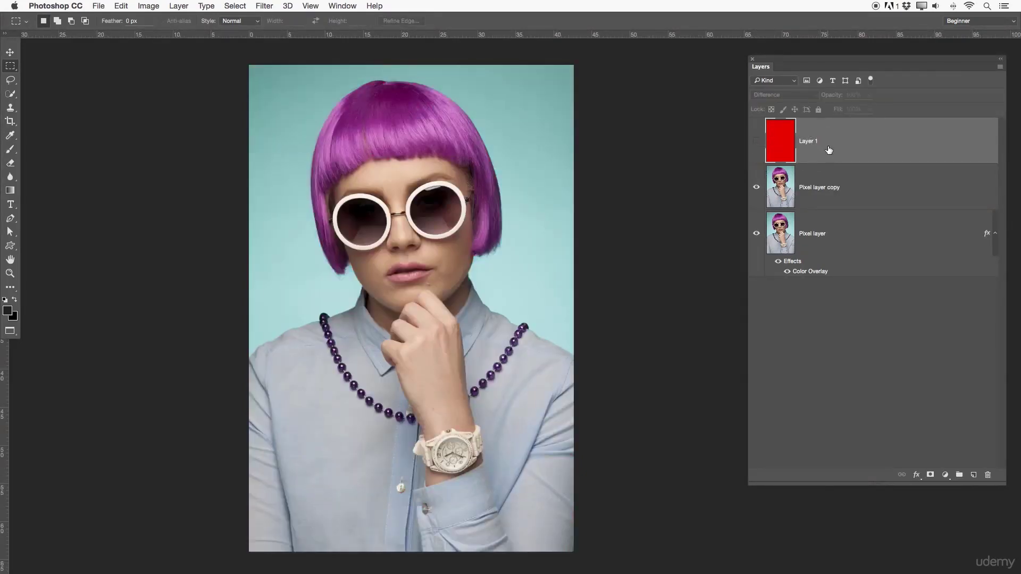
left_click(756, 141)
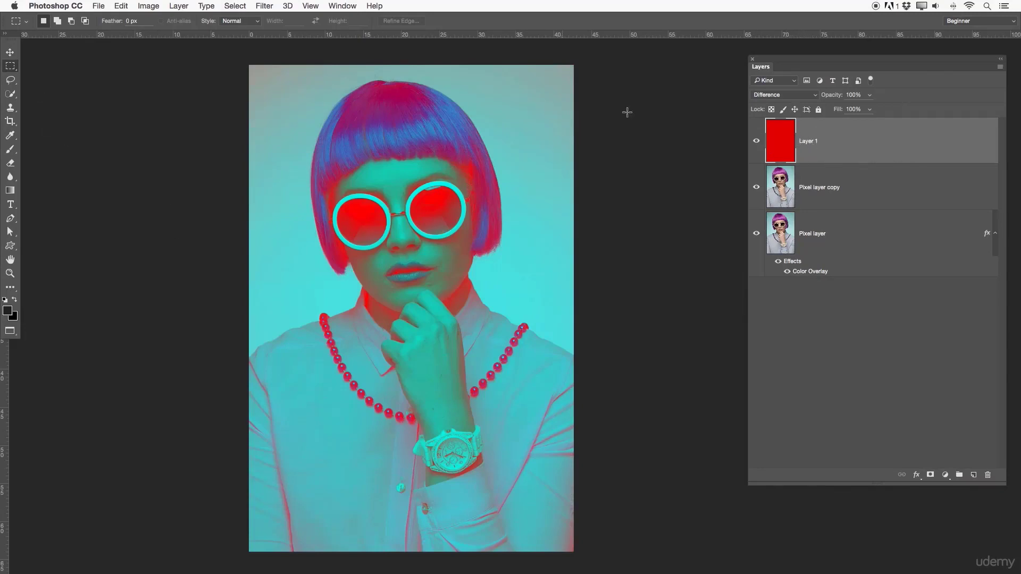
- Add a Color Overlay to the red layer in Difference mode with the gray color 7d7d7d
double_click(842, 135)
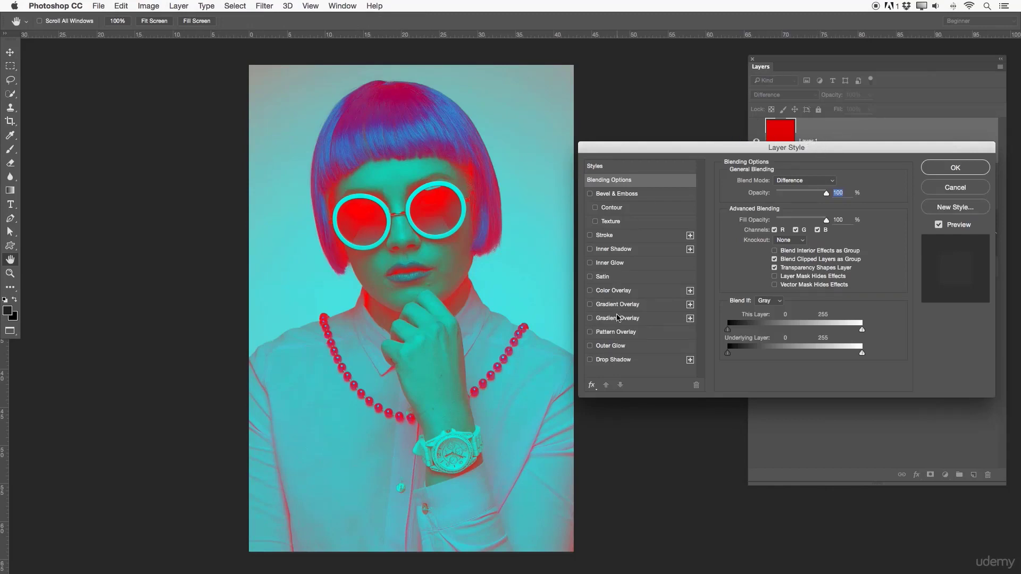
left_click(610, 291)
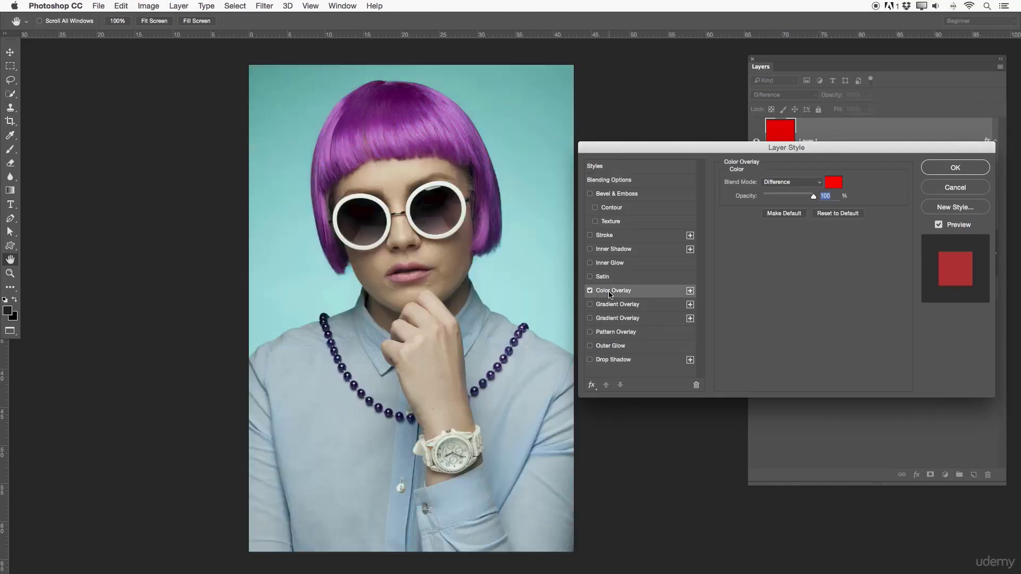
left_click(827, 181)
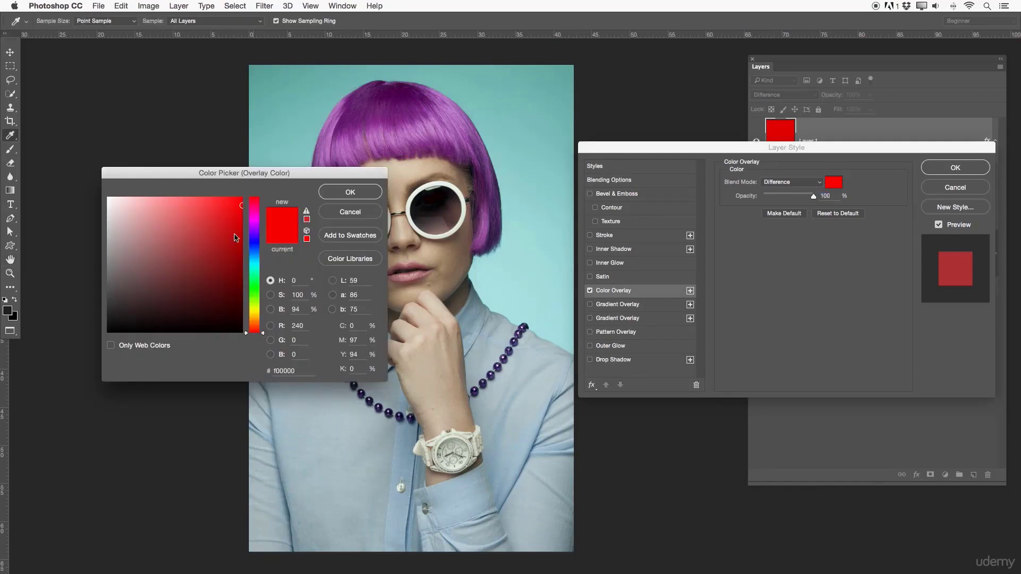
left_click_drag(75, 265, 68, 266)
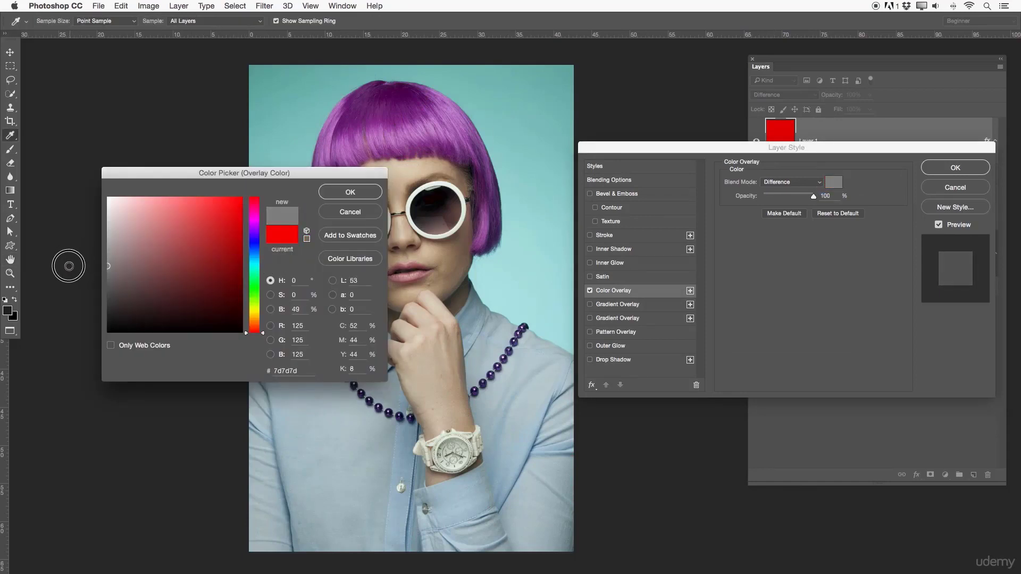
left_click(344, 193)
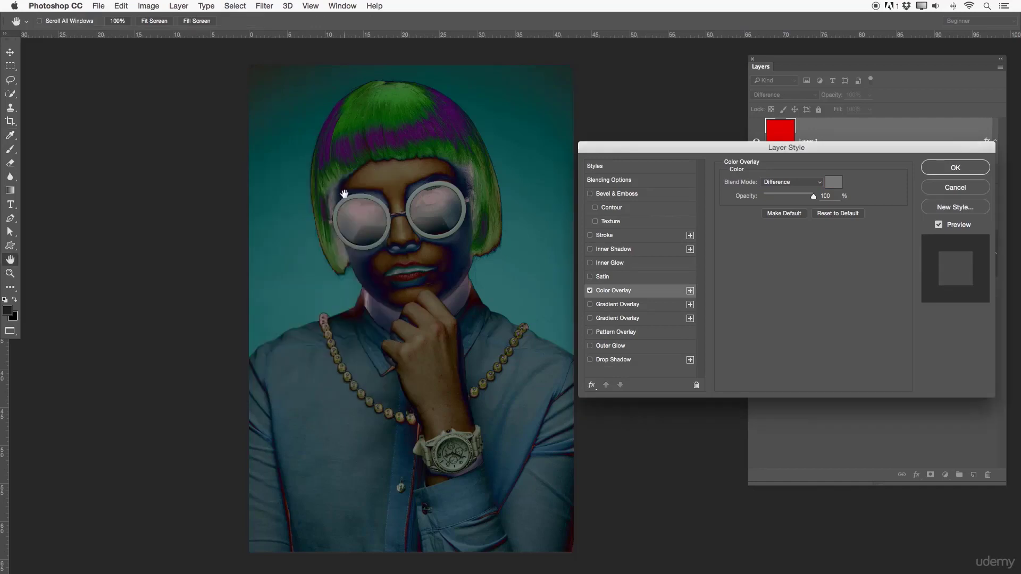
left_click(945, 174)
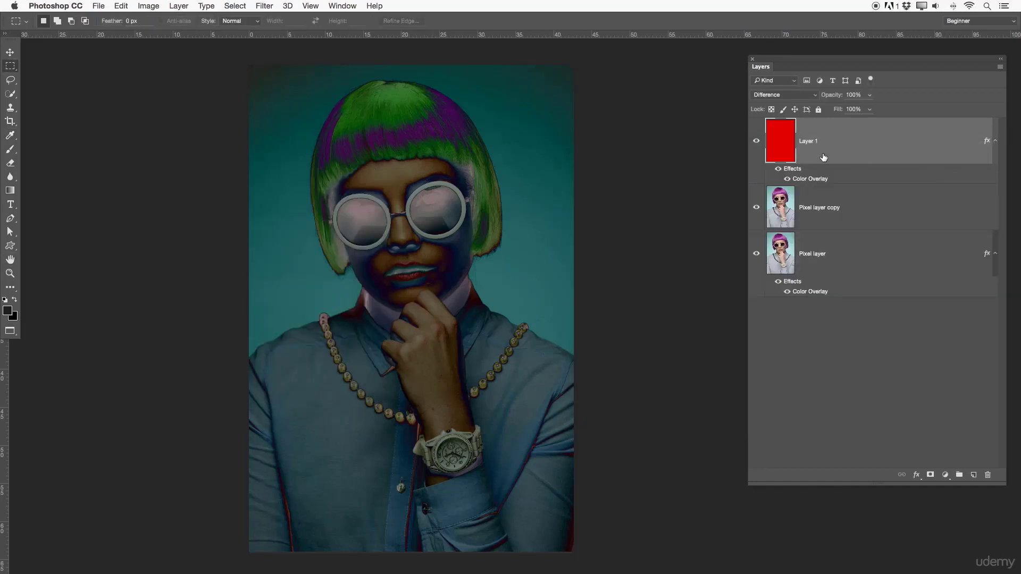
- Try the Overlay blend mode on the red layer and toggle its Color Overlay effect off and on
left_click(797, 95)
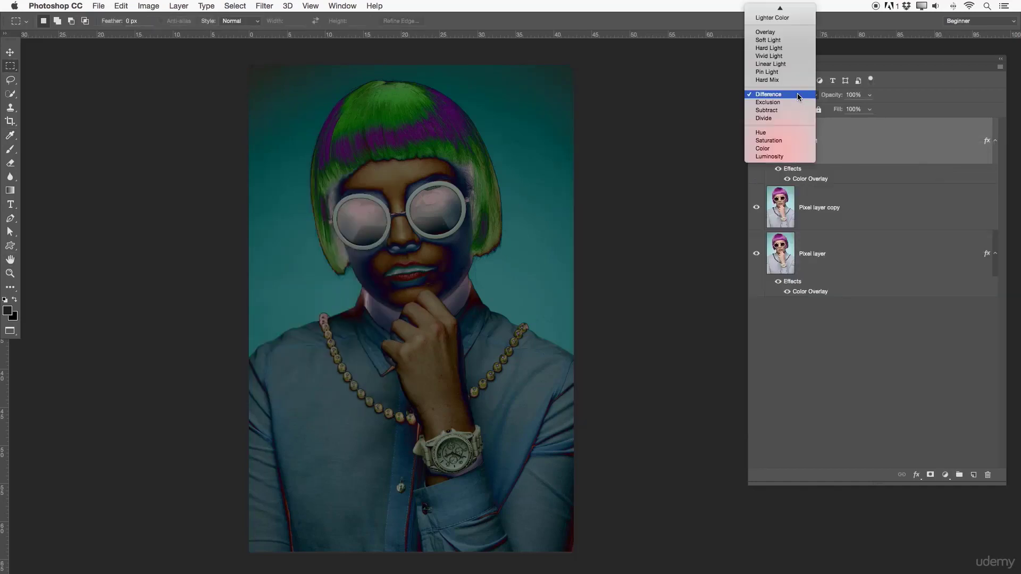
scroll(792, 95, "up", 5)
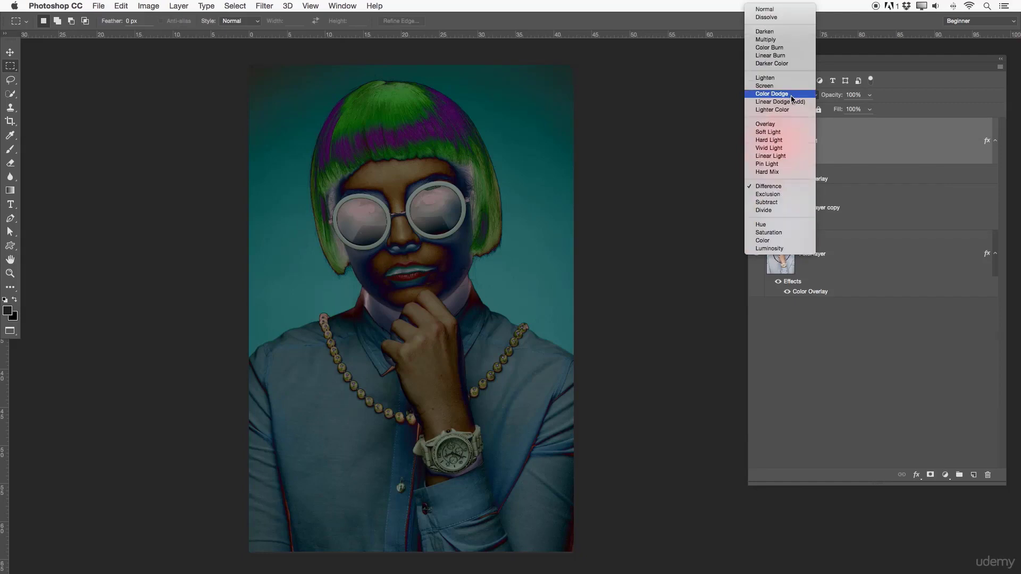
left_click(774, 126)
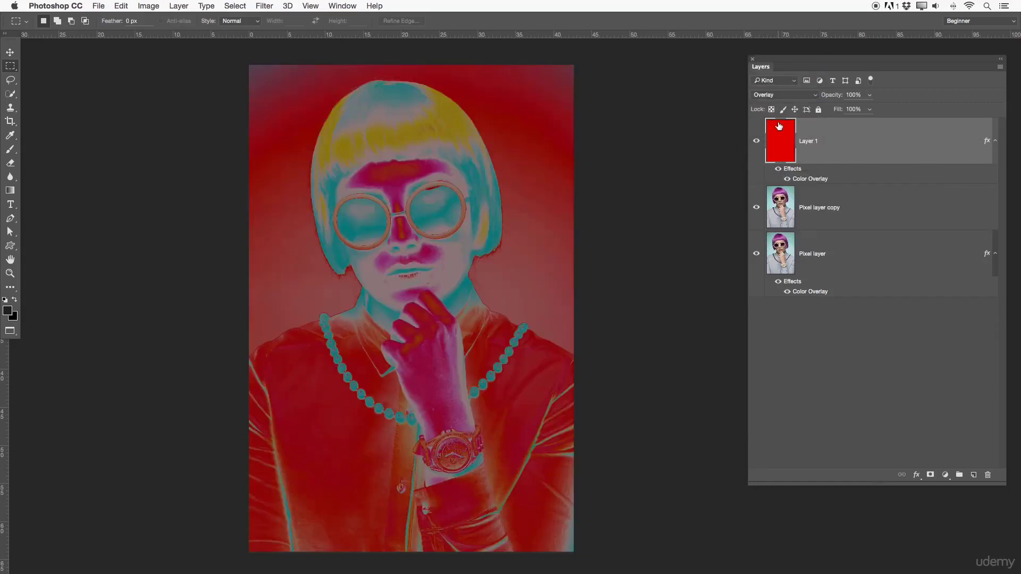
left_click(786, 180)
left_click(787, 180)
double_click(788, 151)
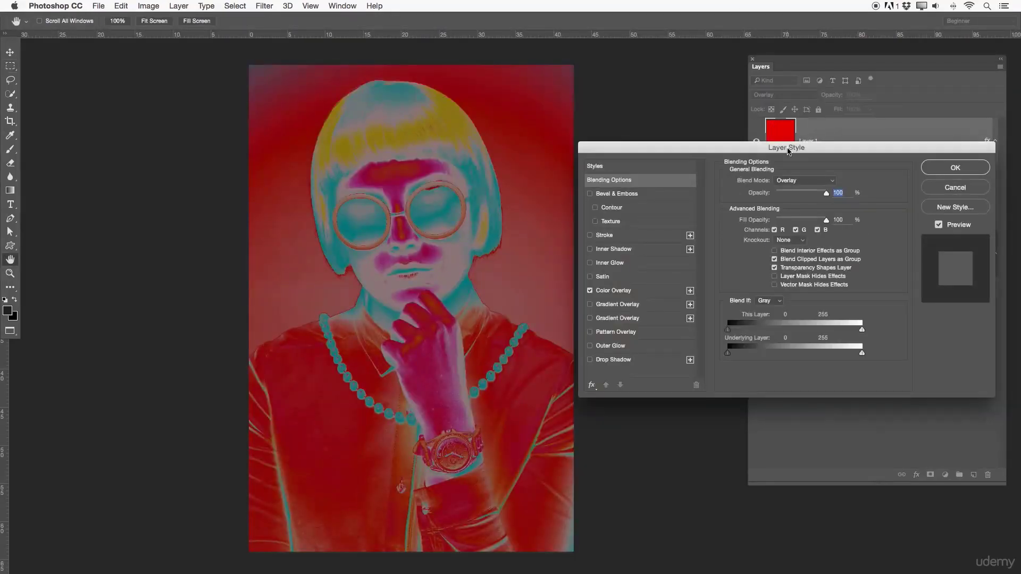
key("Return")
- Select the whole canvas on Layer 1, fill it with 50% Gray and deselect
left_click(836, 139)
key("super+a")
key("m")
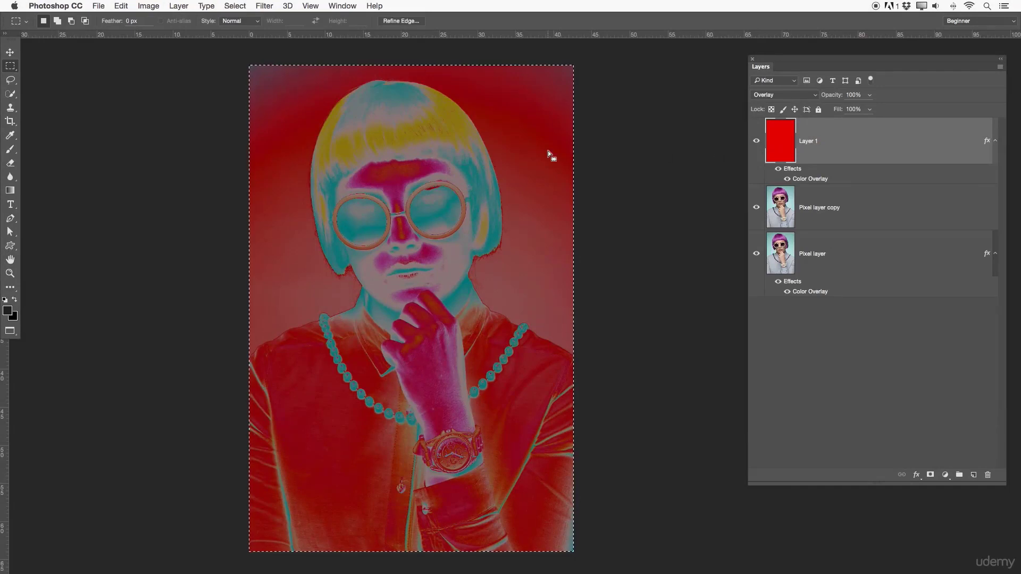
right_click(388, 155)
left_click(408, 284)
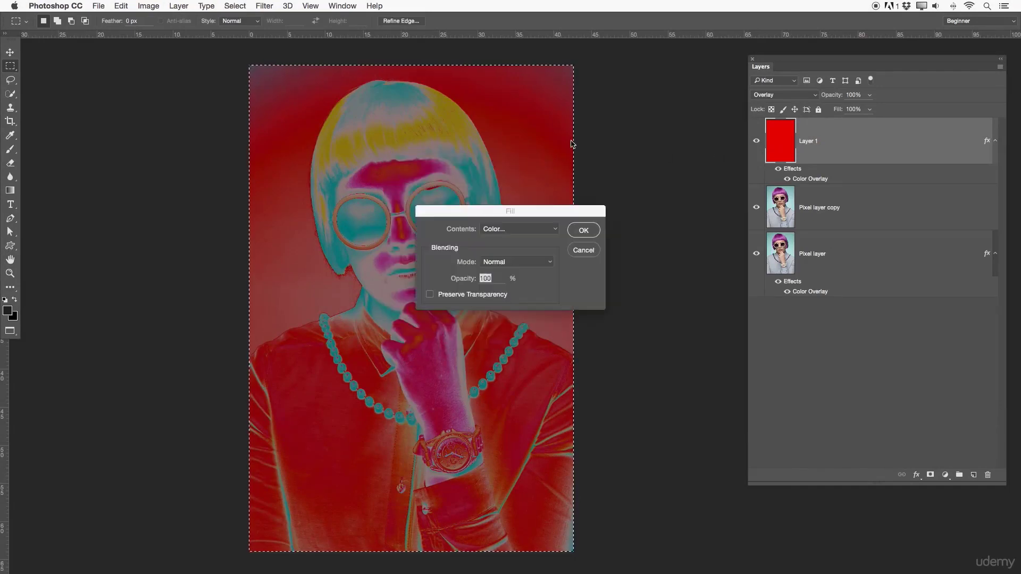
left_click(538, 237)
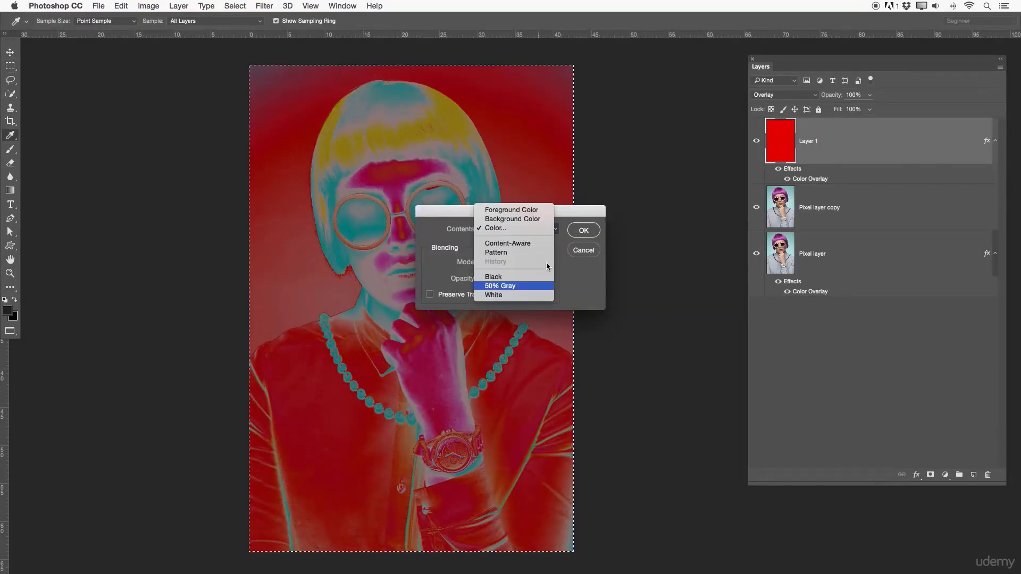
left_click(522, 286)
left_click(583, 231)
key("super+d")
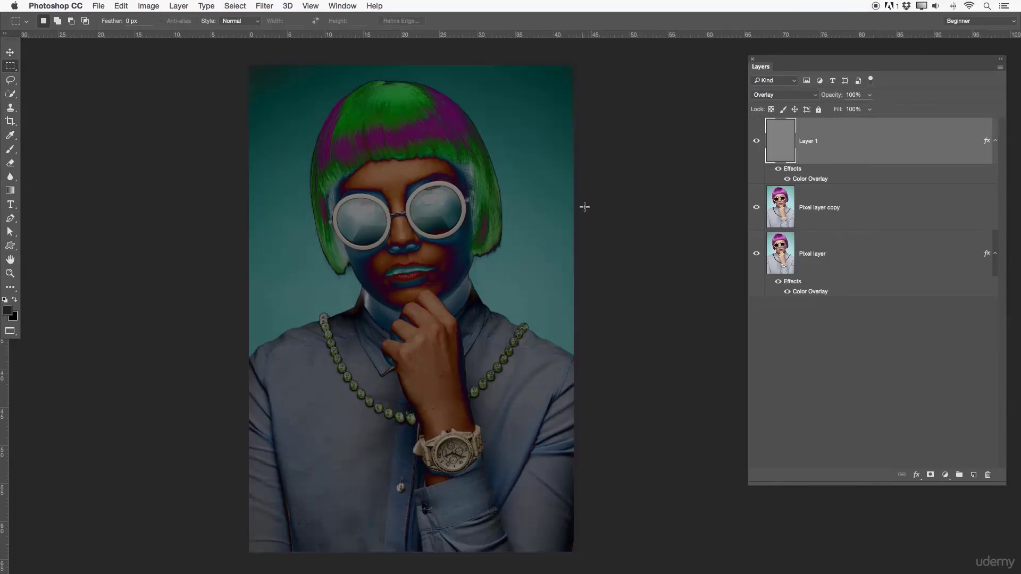
- Clear the layer style from the gray Layer 1 and set its blend mode to Soft Light
right_click(858, 142)
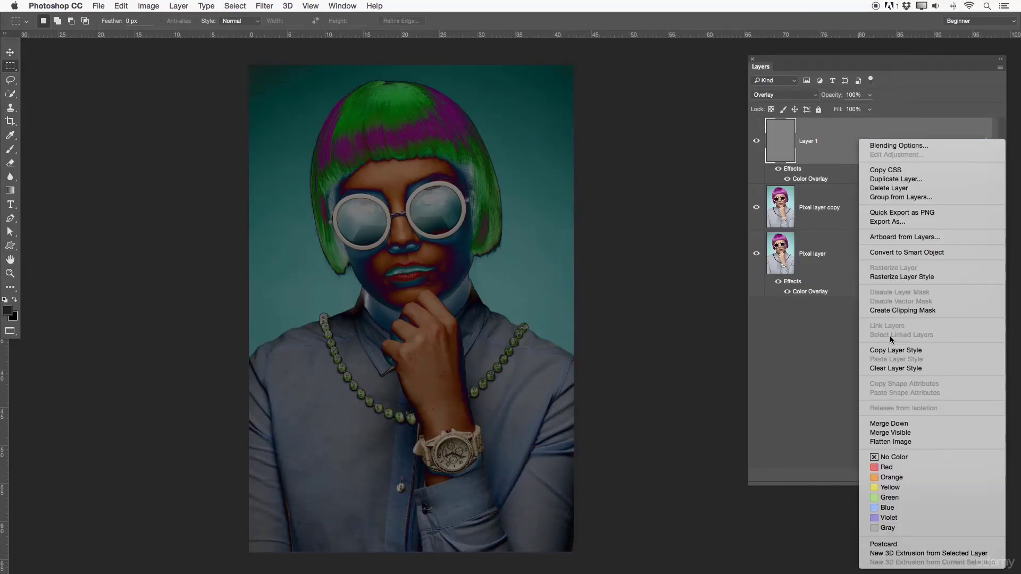
left_click(891, 367)
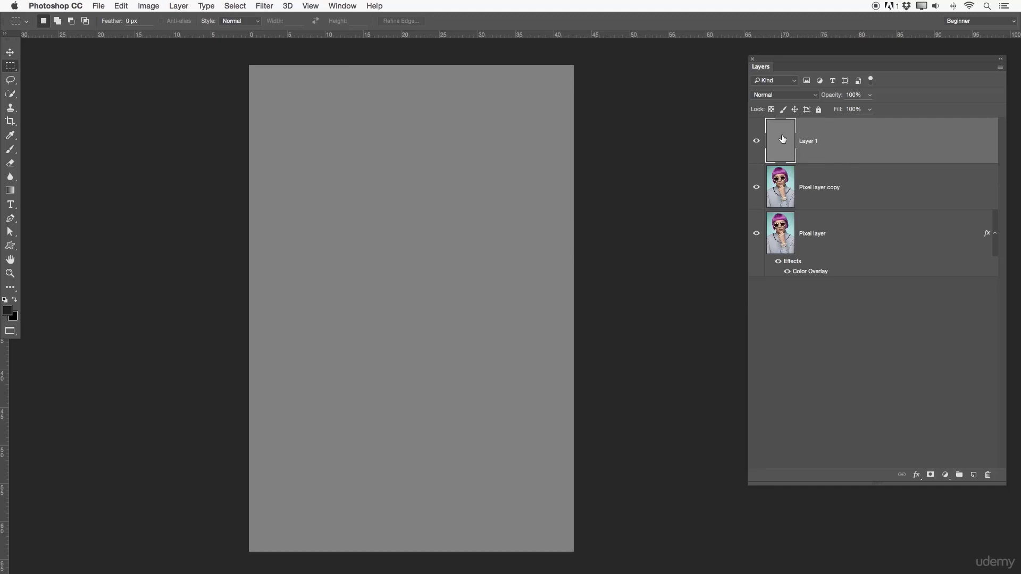
left_click(776, 94)
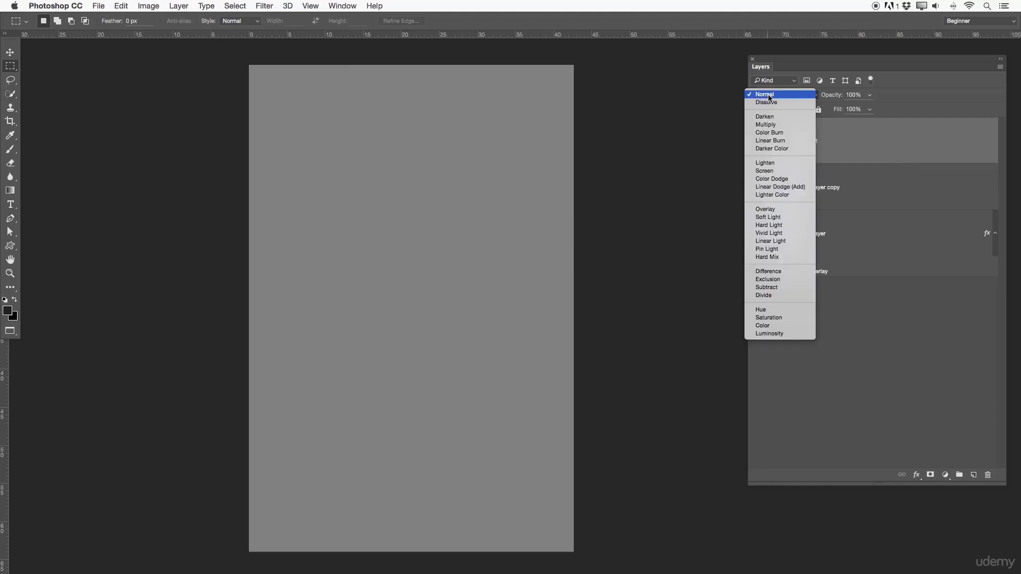
left_click(784, 217)
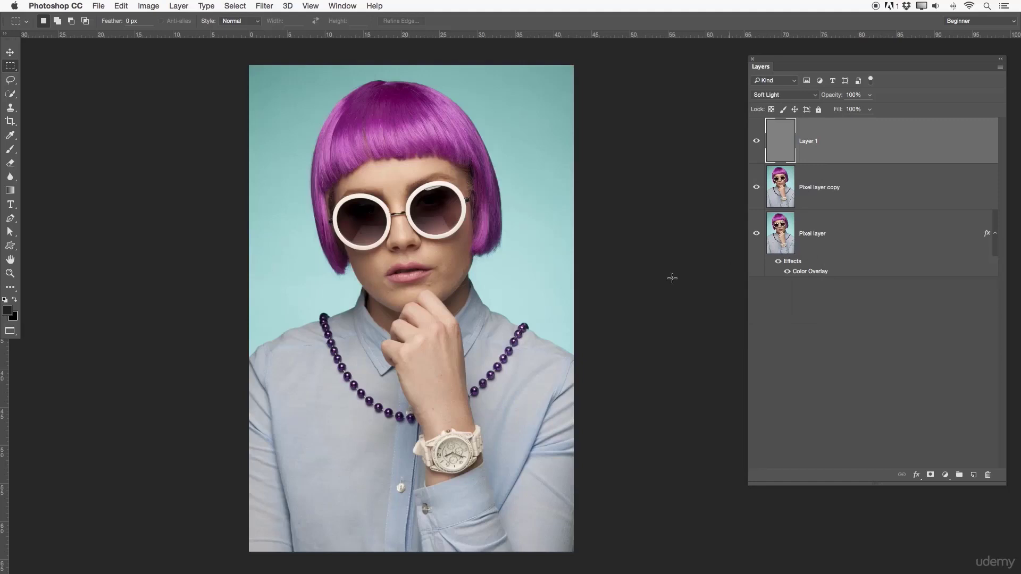
- Toggle the gray layer's visibility repeatedly to check how Soft Light affects the image
left_click(755, 159)
left_click(756, 157)
left_click(756, 157)
left_click(756, 155)
left_click(756, 155)
left_click(757, 155)
left_click(757, 155)
left_click(757, 154)
left_click(757, 154)
left_click(757, 155)
left_click(802, 99)
left_click(848, 134)
- Hide the gray layer and set the Pixel layer copy's blend mode to Pin Light
left_click(756, 140)
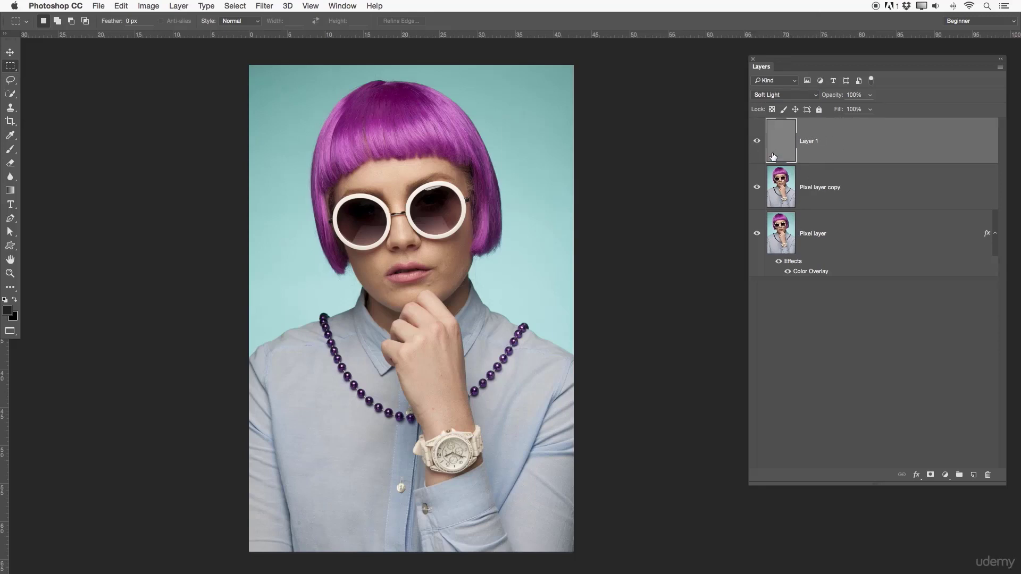
left_click(849, 199)
left_click(779, 96)
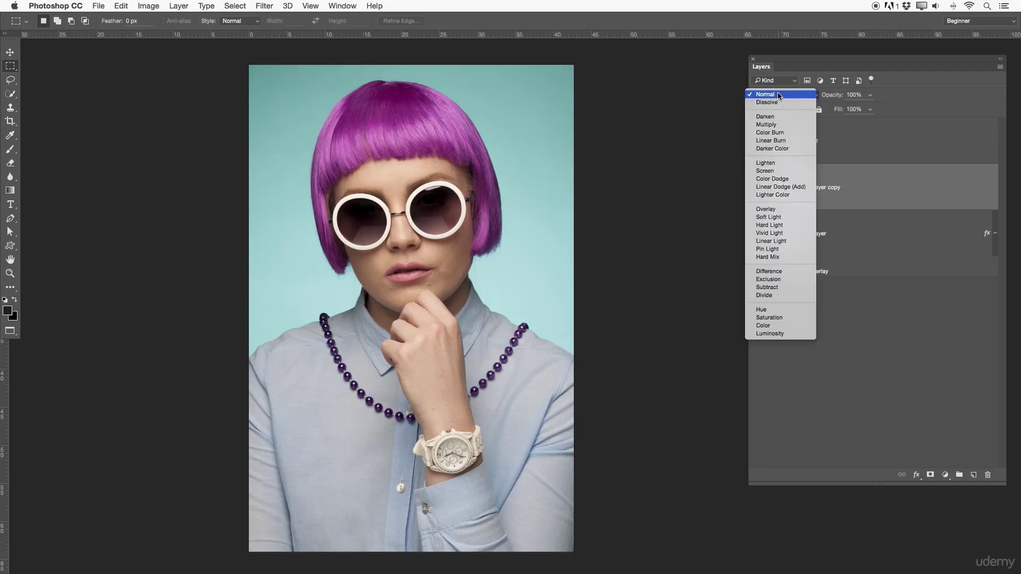
left_click(773, 249)
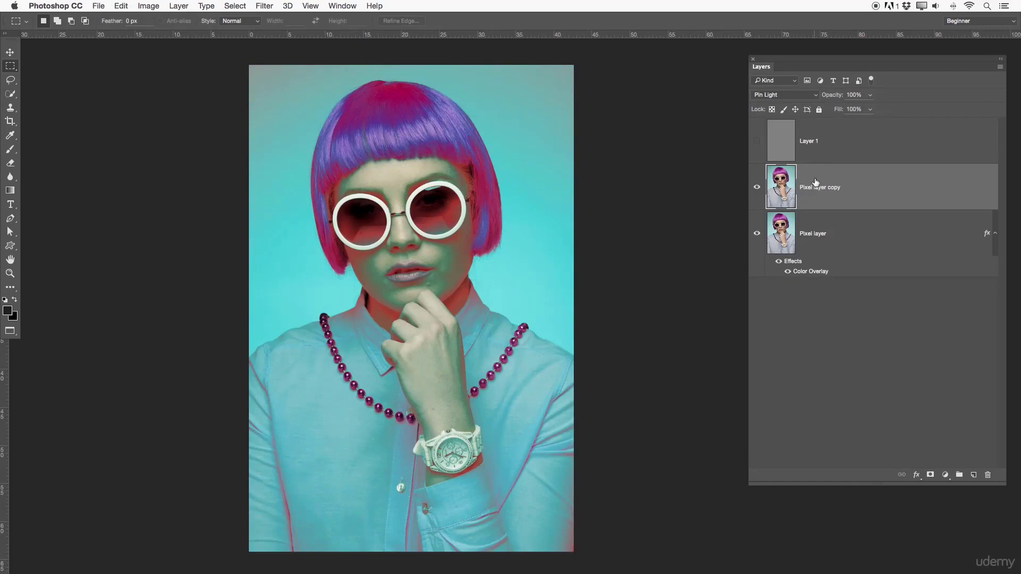
left_click(811, 96)
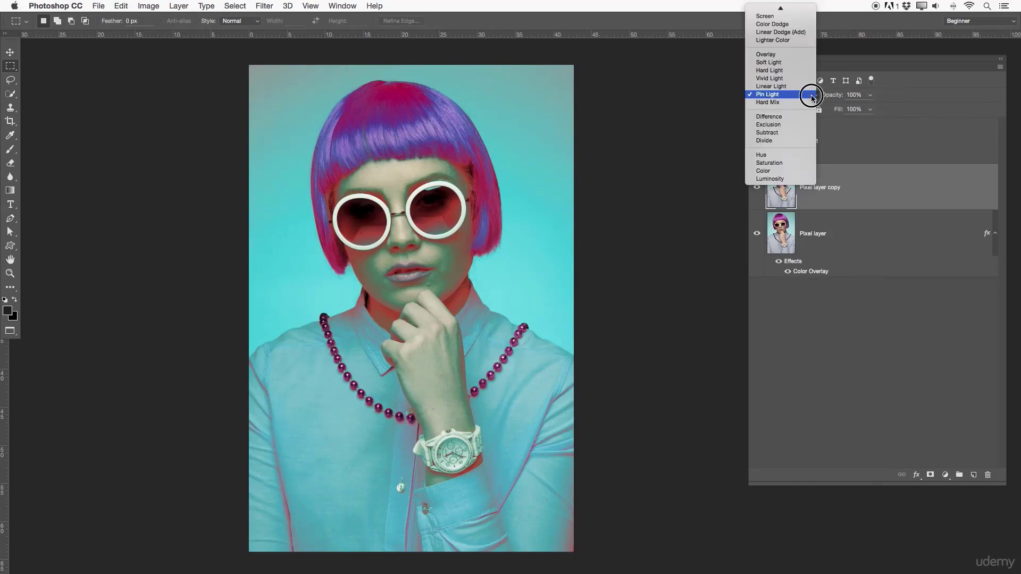
scroll(746, 94, "up", 3)
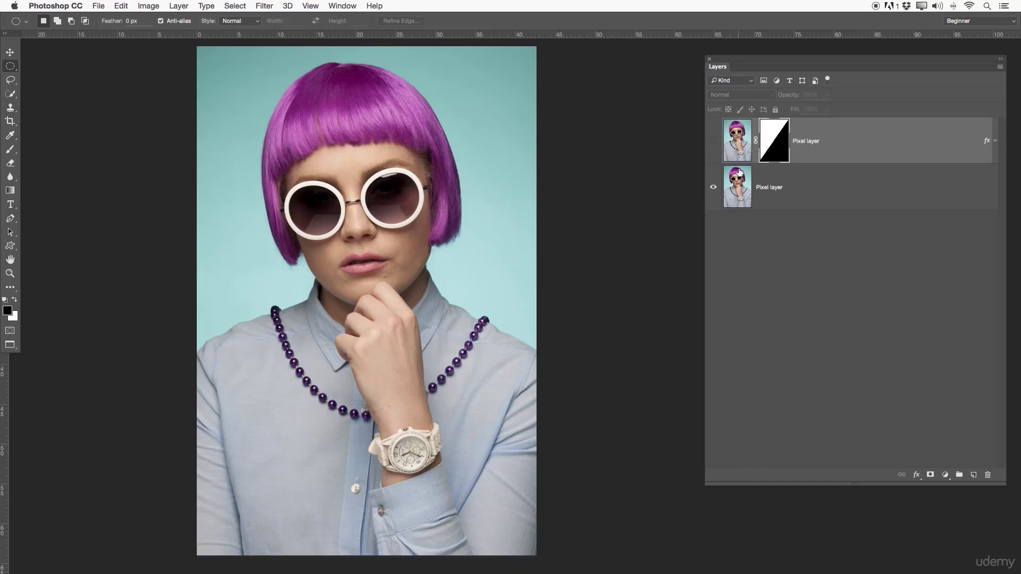
- Compare the lower and upper Pixel layers, select the upper layer's mask and make that layer visible
left_click(794, 178)
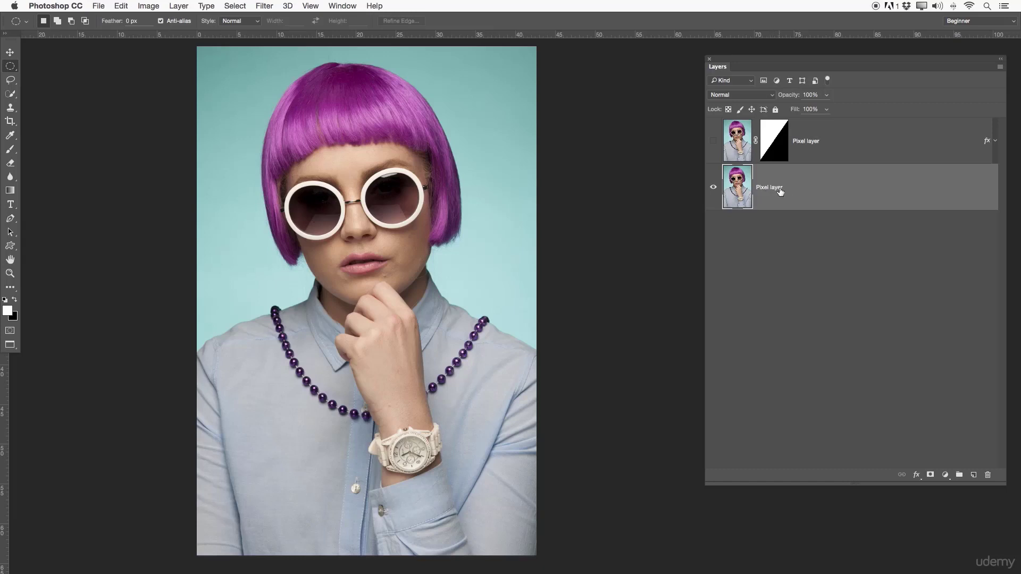
left_click(728, 144)
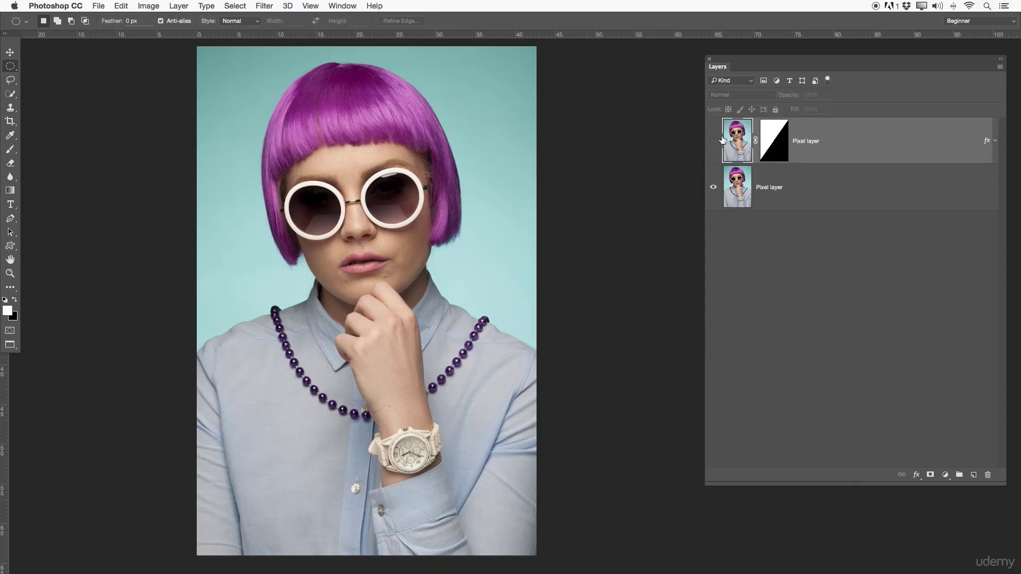
left_click(773, 141)
key("x")
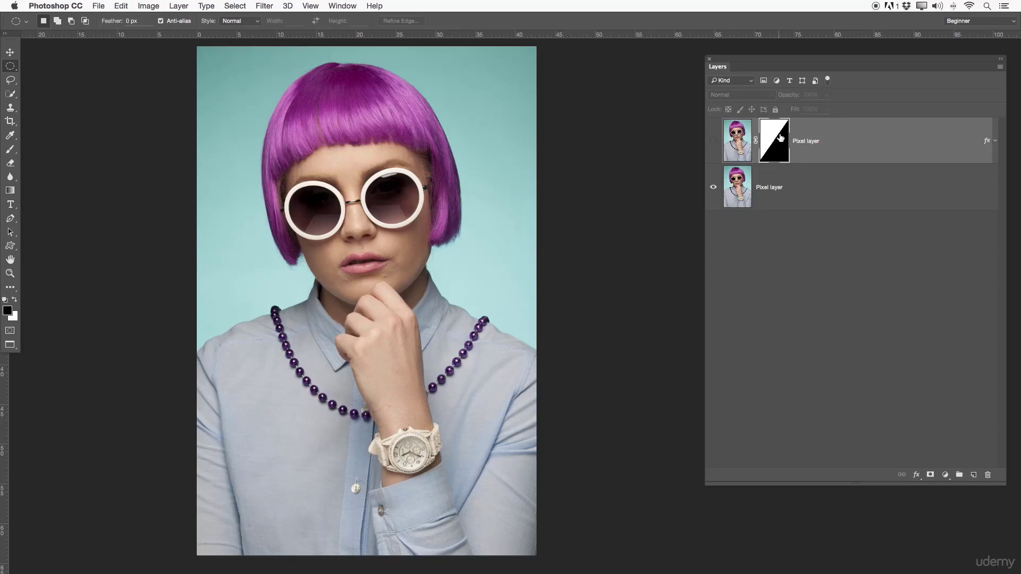
left_click(712, 144)
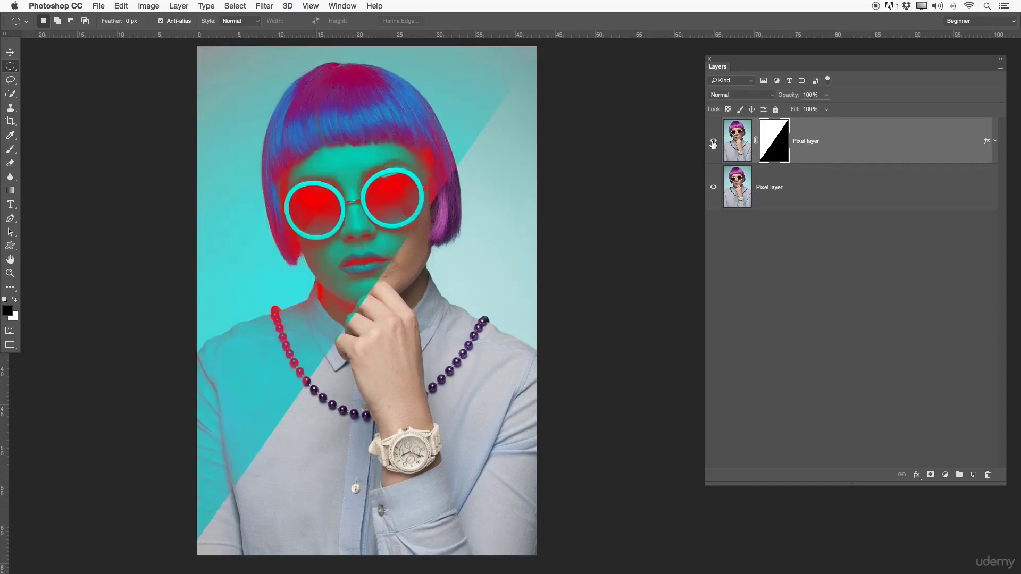
- Disable the upper Pixel layer's mask and compare the portrait with that layer hidden and shown
right_click(770, 135)
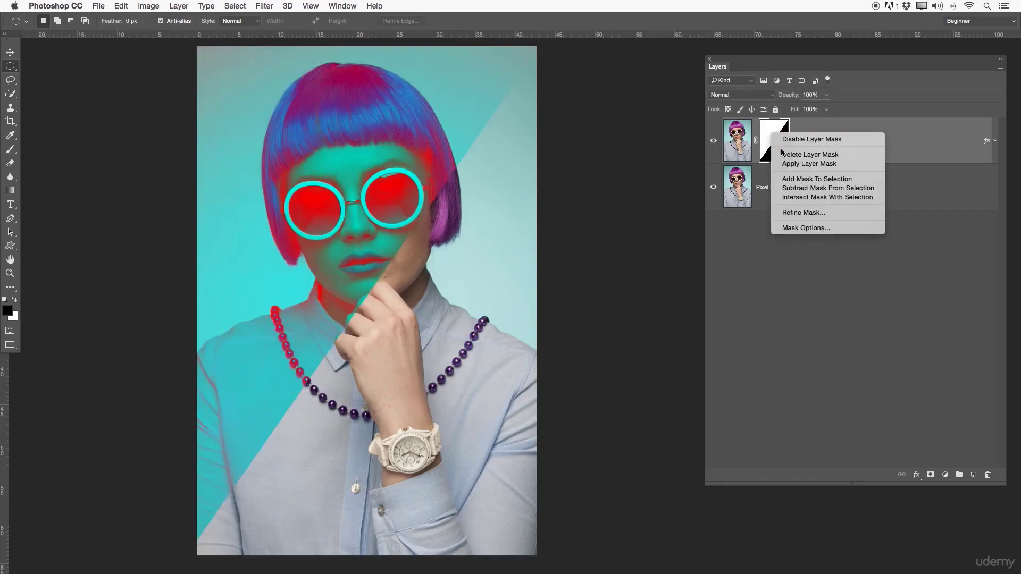
left_click(790, 140)
left_click(713, 140)
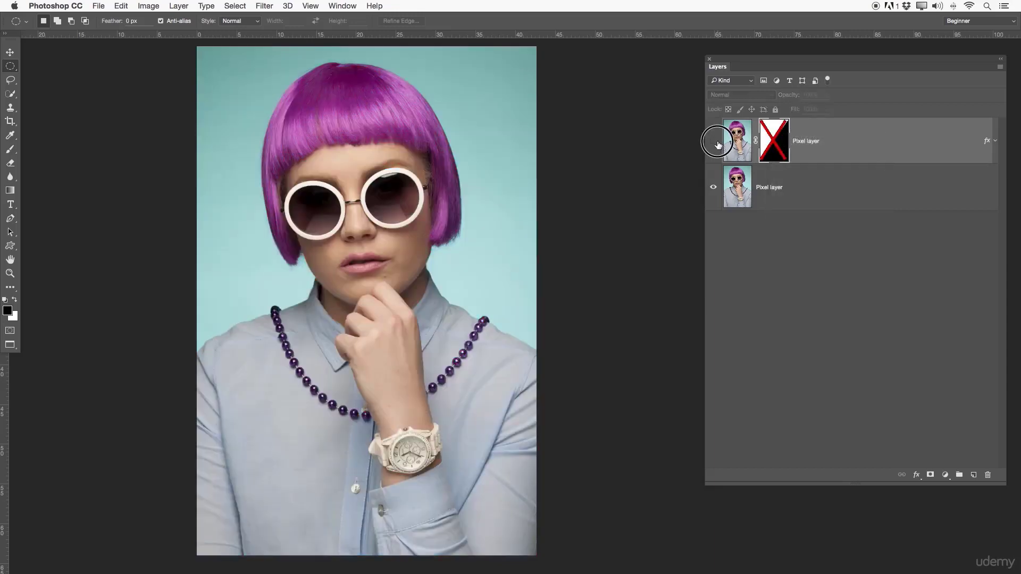
left_click(713, 140)
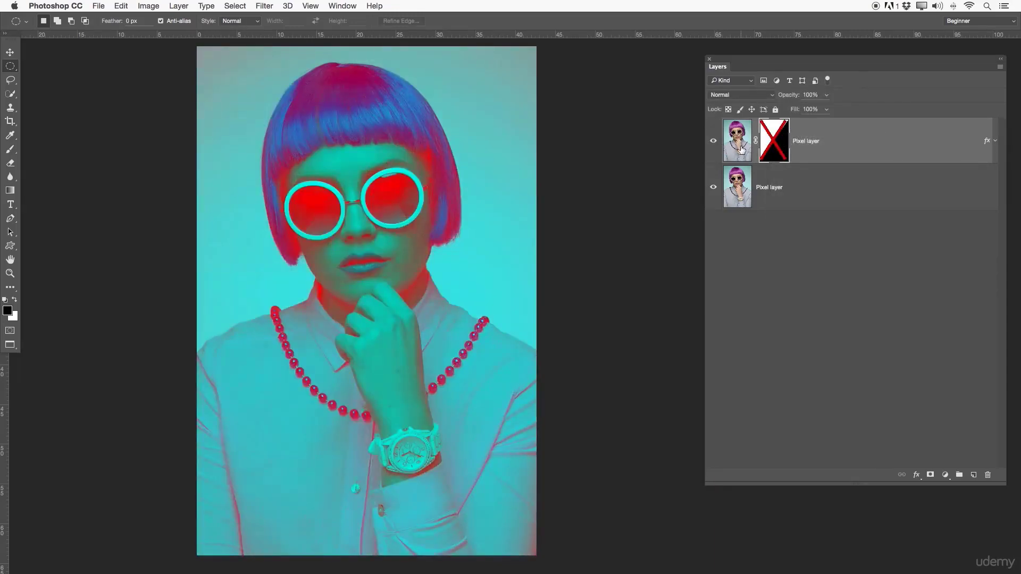
- Inspect the effects listed on the upper Pixel layer and re-enable its layer mask
left_click(996, 141)
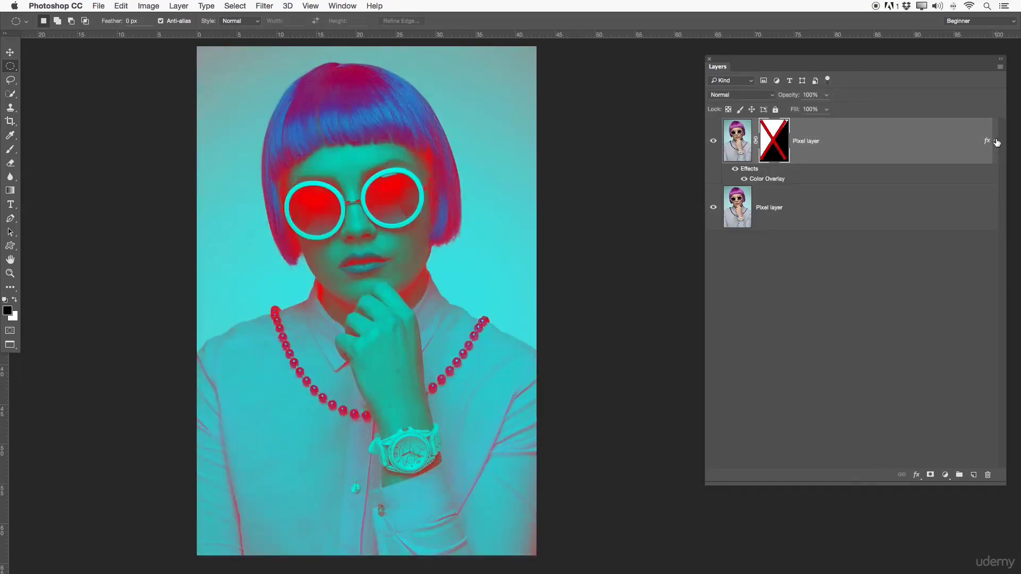
left_click(996, 142)
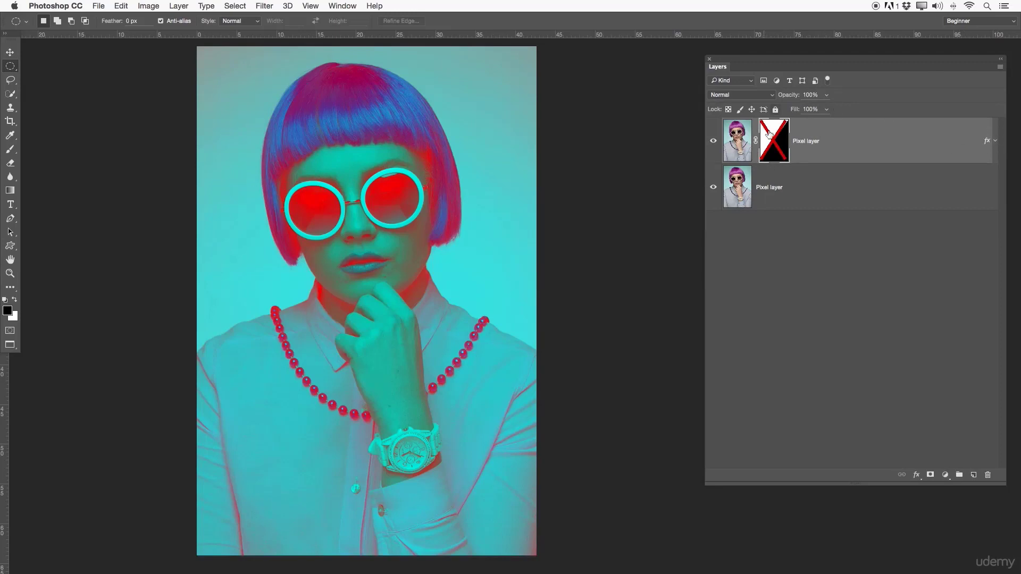
left_click(713, 141)
left_click(713, 141)
left_click(774, 152, "shift")
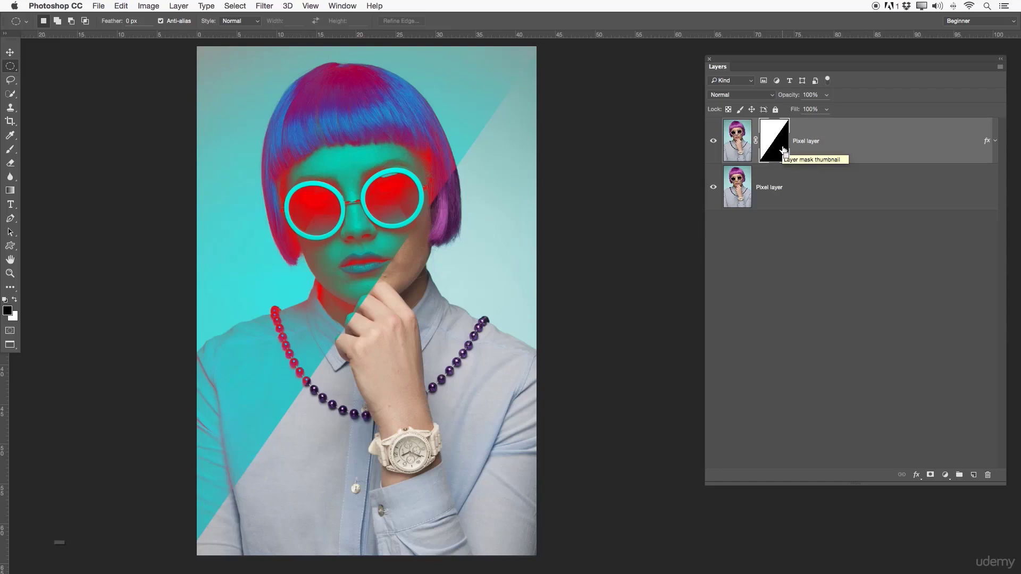
- Invert the upper Pixel layer's mask, try applying it to the layer, and undo the application
key("super+i")
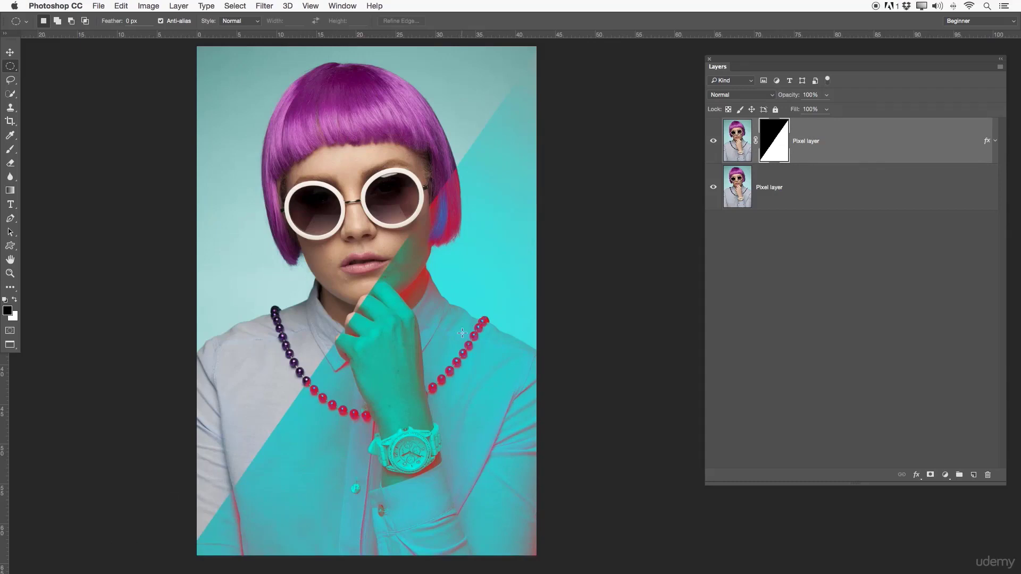
right_click(780, 148)
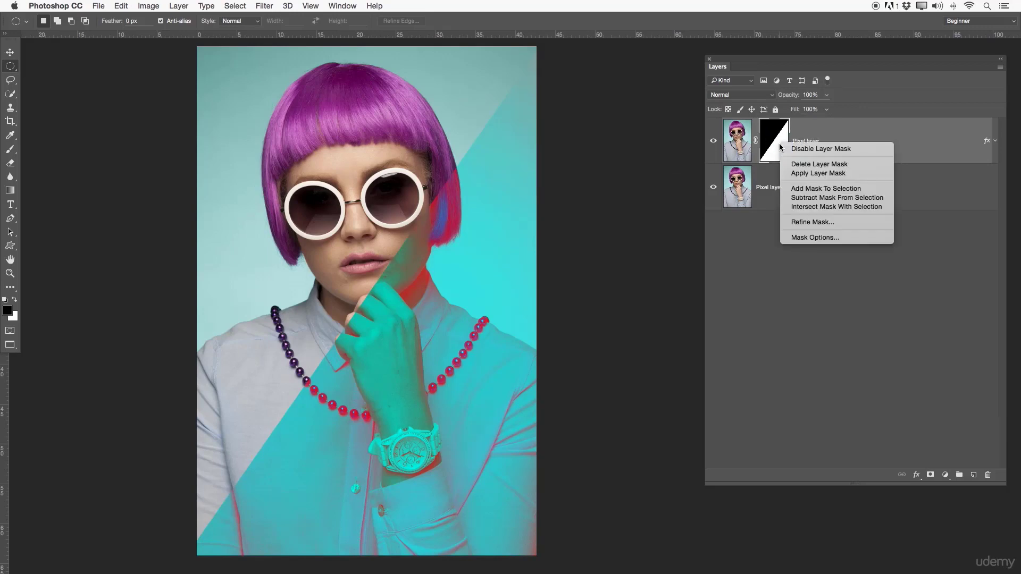
left_click(808, 173)
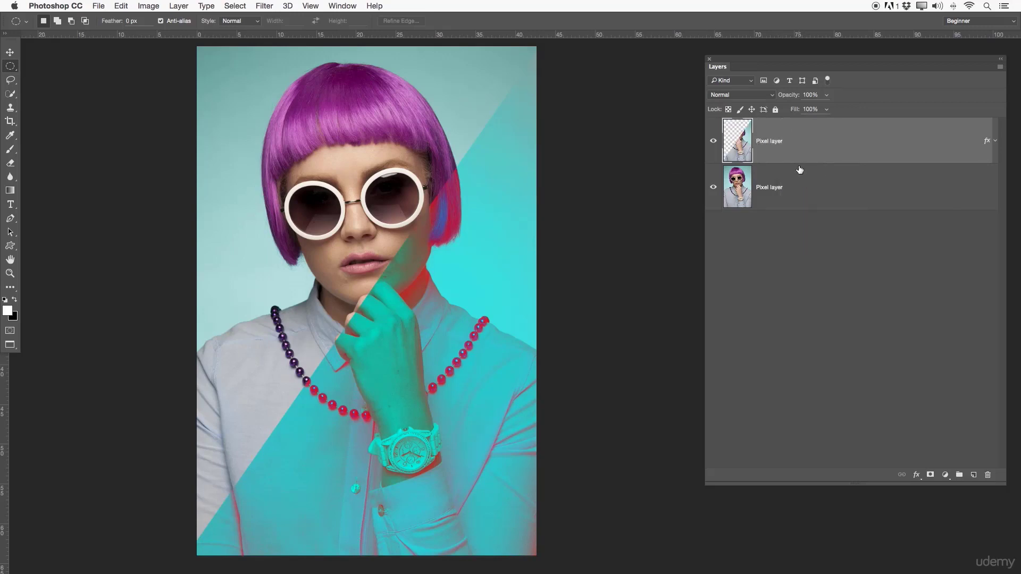
key("super+z")
- Delete the upper Pixel layer's diagonal mask and add a new blank white mask in its place
right_click(774, 147)
left_click(812, 168)
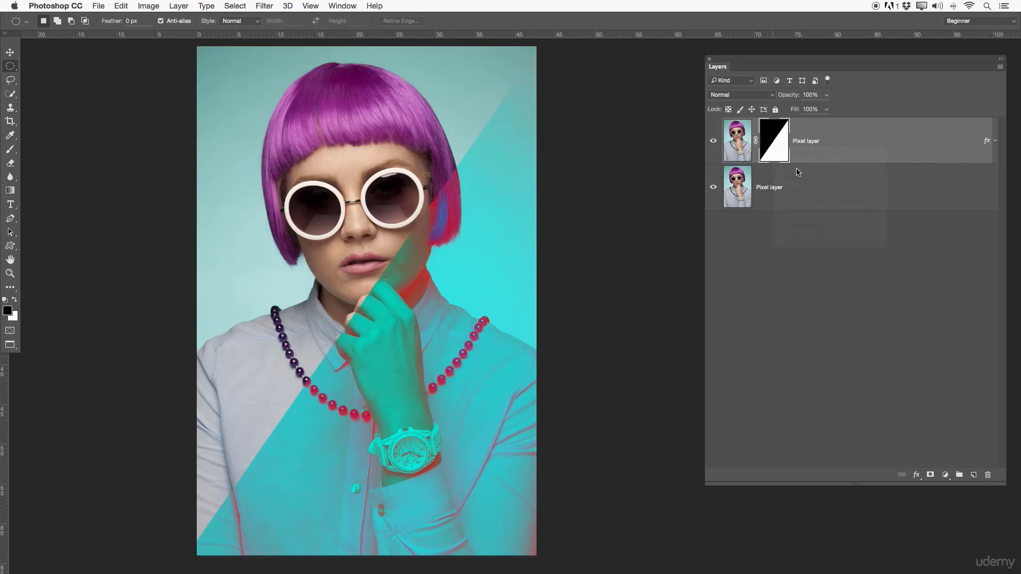
left_click(816, 257)
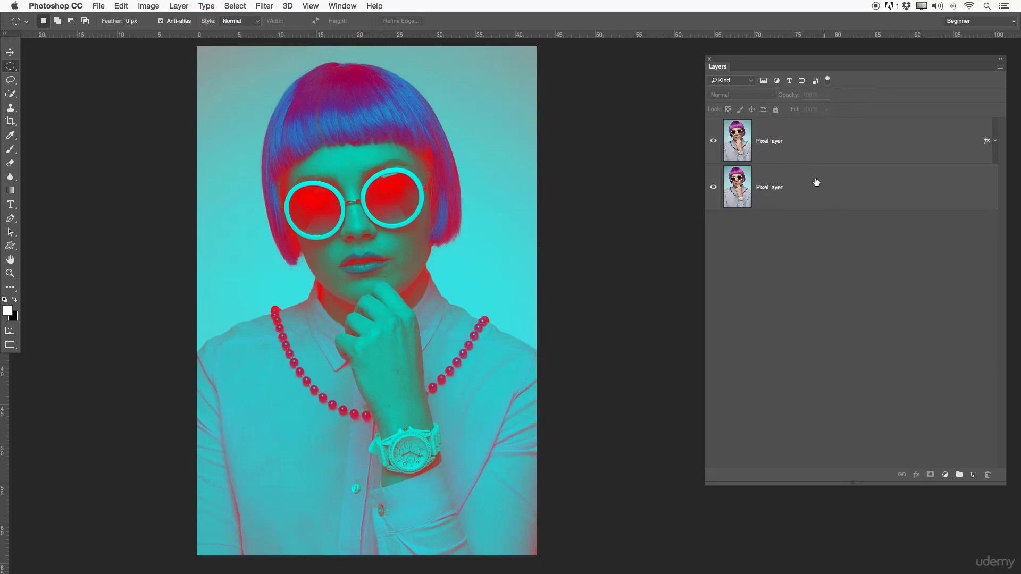
left_click(795, 149)
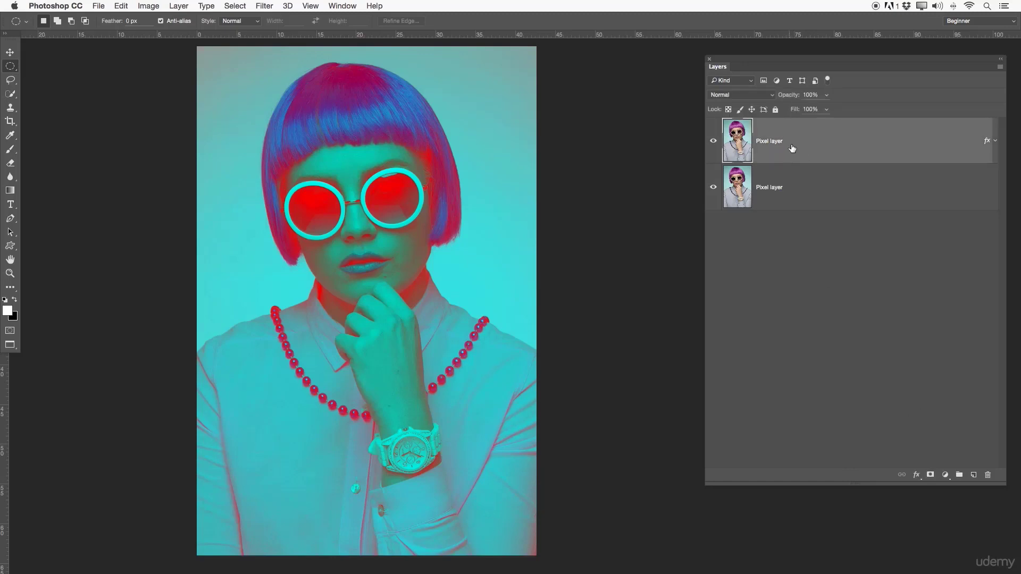
left_click(931, 474)
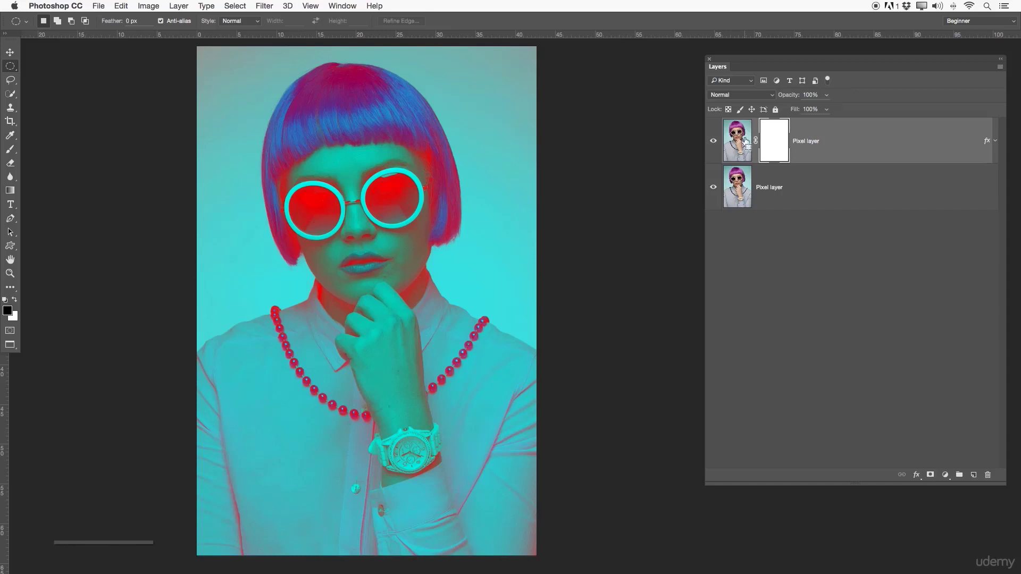
- Invert the new layer mask to black and back to white to compare hiding and revealing the effect
key("super+i")
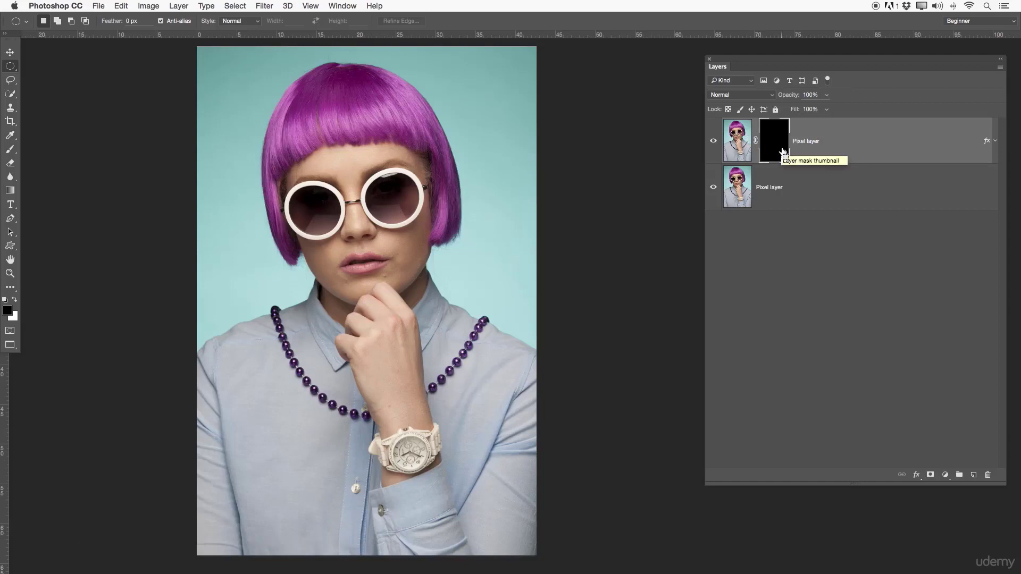
key("super+i")
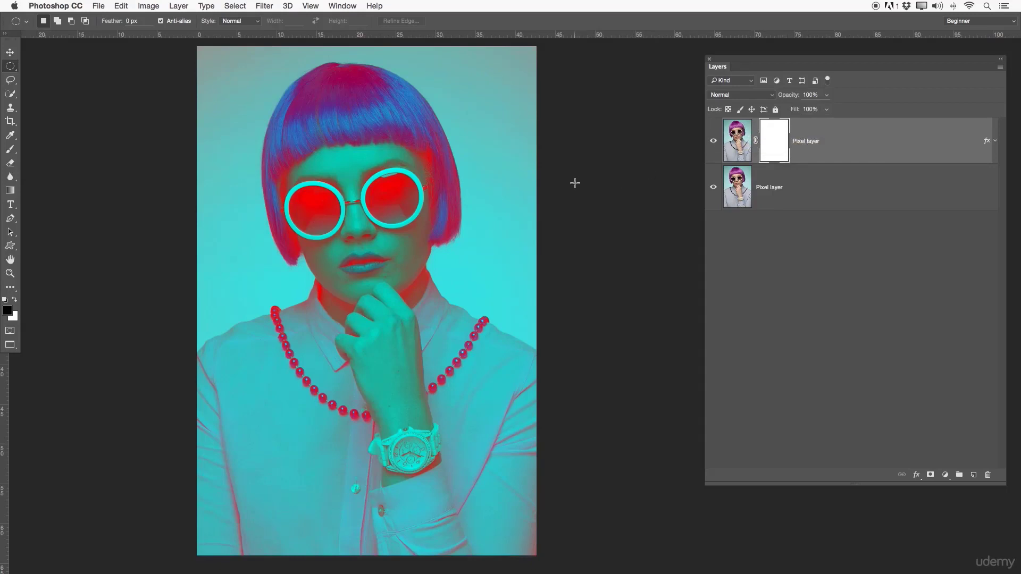
- Try painting white freehand Brush strokes across the portrait on the upper layer's image instead of its mask, and undo them
key("b")
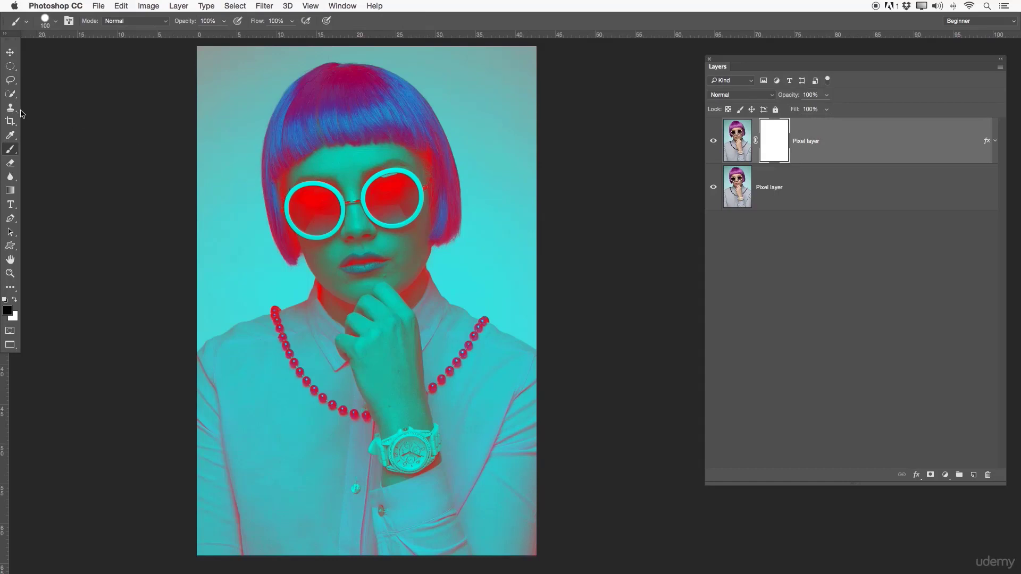
key("x")
mouse_move(323, 195)
left_mouse_down()
mouse_move(301, 224)
mouse_move(308, 235)
mouse_move(297, 204)
mouse_move(318, 207)
mouse_move(319, 191)
mouse_move(323, 220)
mouse_move(323, 207)
mouse_move(302, 215)
mouse_move(329, 201)
mouse_move(302, 231)
mouse_move(367, 179)
mouse_move(399, 214)
mouse_move(393, 191)
left_mouse_up()
mouse_move(306, 215)
left_mouse_down()
mouse_move(329, 193)
mouse_move(394, 186)
left_mouse_up()
left_click_drag(329, 199, 347, 196)
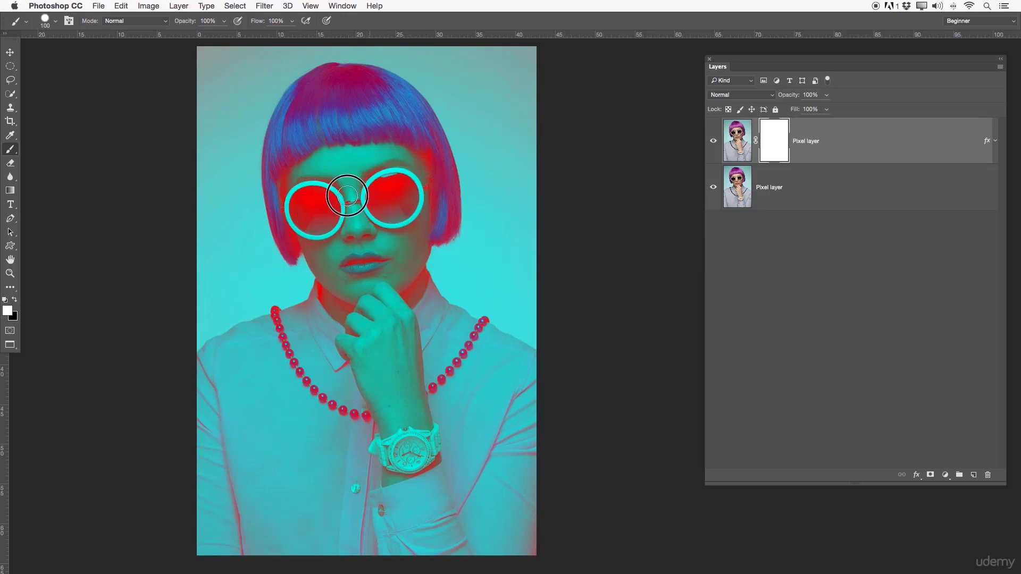
left_click(751, 138)
mouse_move(350, 141)
left_mouse_down()
mouse_move(372, 187)
mouse_move(338, 359)
mouse_move(444, 300)
left_mouse_up()
mouse_move(440, 362)
left_mouse_down()
mouse_move(399, 494)
mouse_move(384, 289)
mouse_move(448, 94)
left_mouse_up()
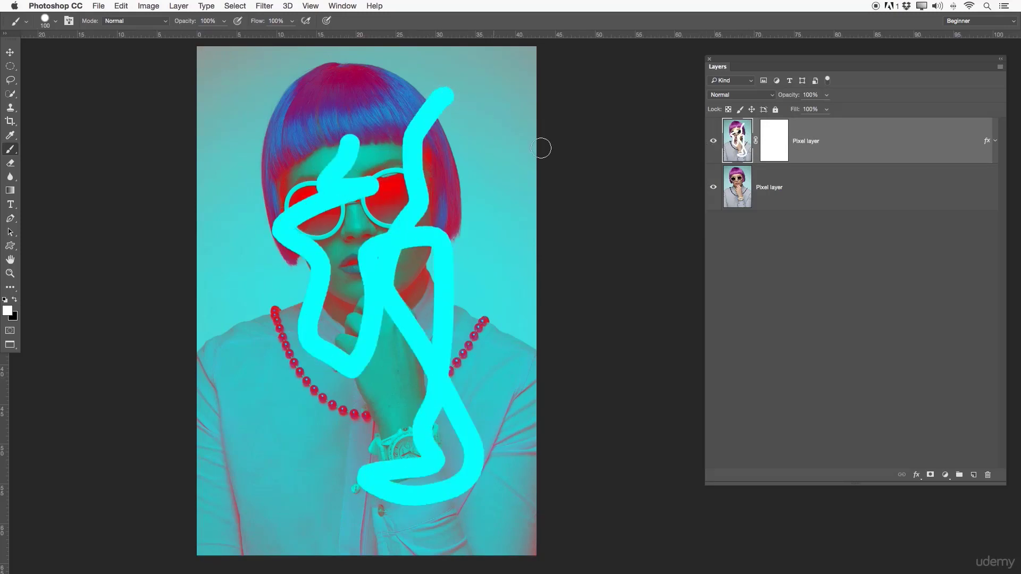
left_click(778, 140)
key("super+z")
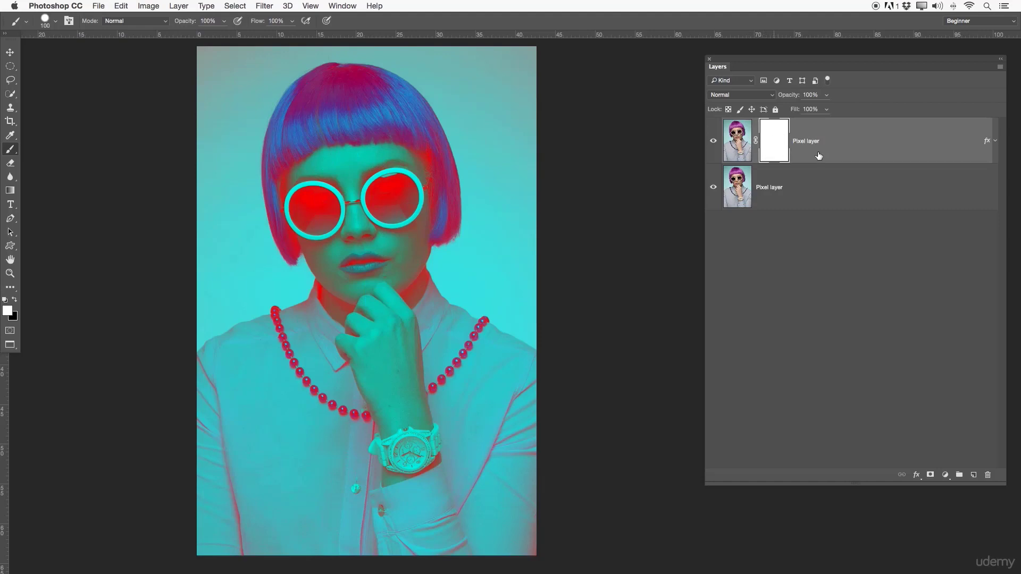
- Paint a black zigzag stroke on the upper layer's mask, from above the hair down across the shirt
key("super+2")
left_click(777, 142)
left_click(15, 301)
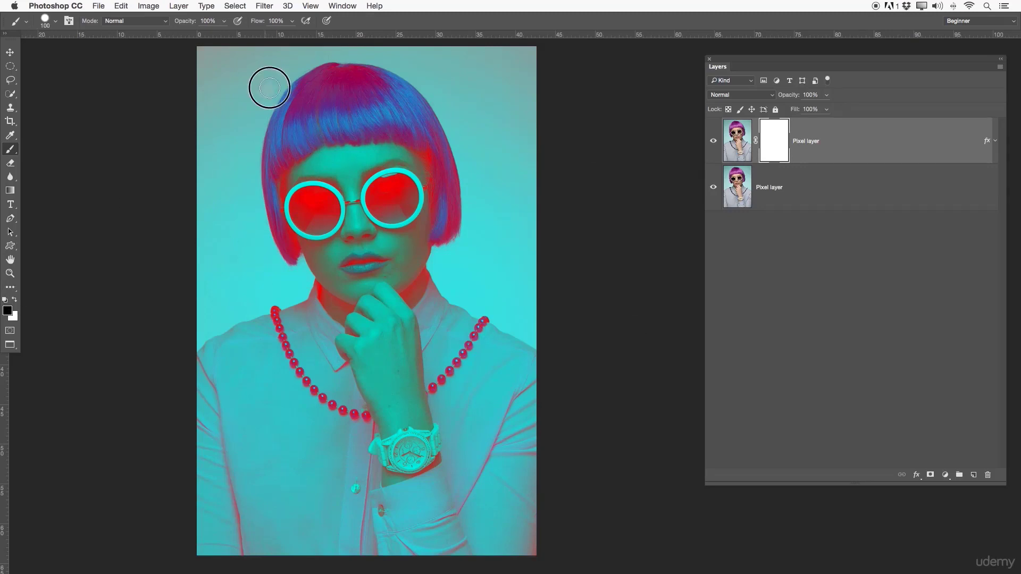
mouse_move(269, 87)
left_mouse_down()
mouse_move(444, 100)
mouse_move(345, 145)
mouse_move(316, 181)
mouse_move(425, 194)
mouse_move(378, 235)
mouse_move(264, 248)
mouse_move(370, 276)
mouse_move(433, 325)
mouse_move(290, 326)
mouse_move(287, 372)
mouse_move(526, 418)
mouse_move(369, 408)
mouse_move(331, 464)
mouse_move(476, 493)
mouse_move(277, 497)
left_mouse_up()
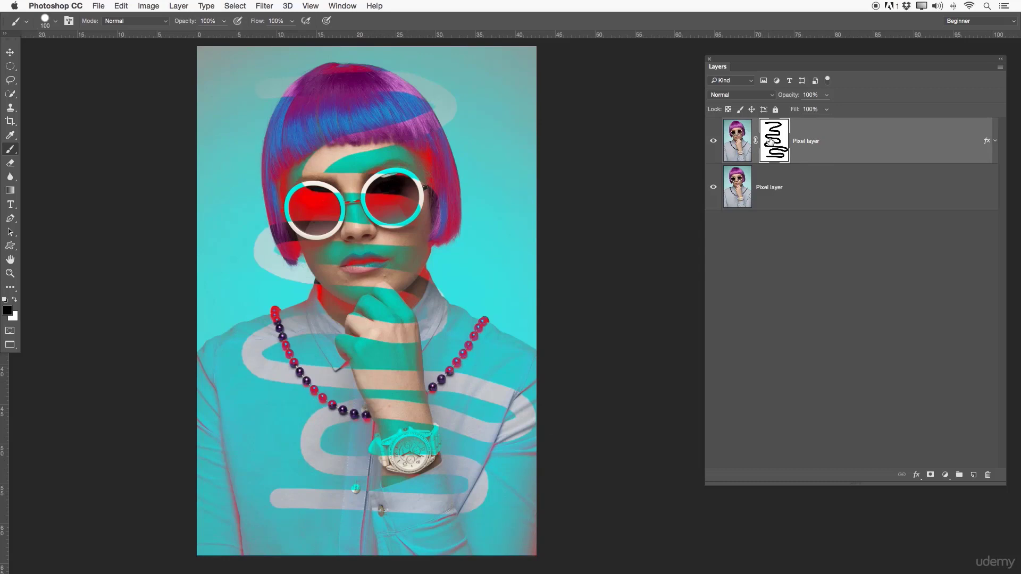
- Check the zigzag mask by toggling the upper layer's visibility and switching between the lower layer, the upper layer's image and its mask
key("x")
left_click(713, 141)
left_click(763, 186)
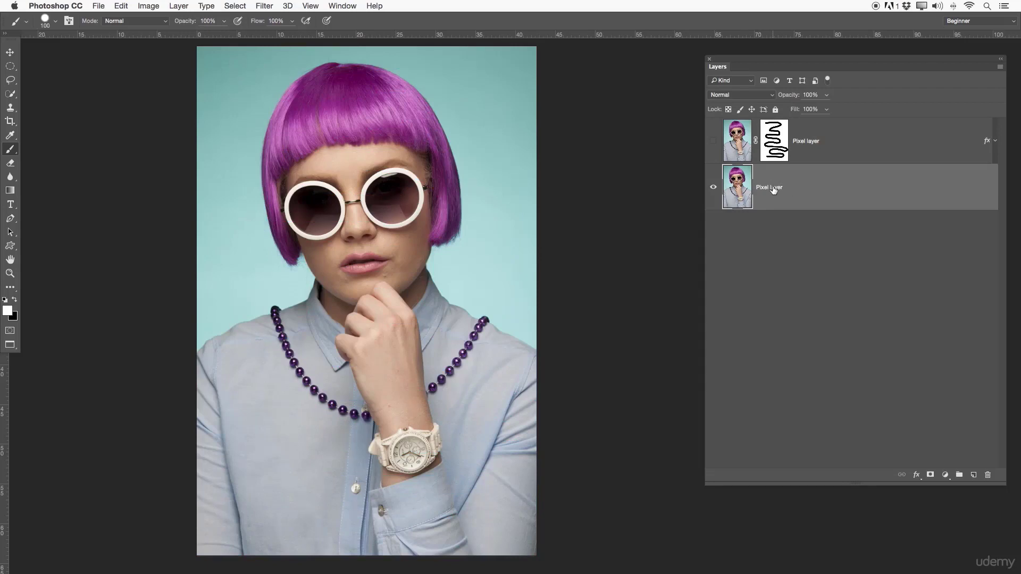
left_click(713, 140)
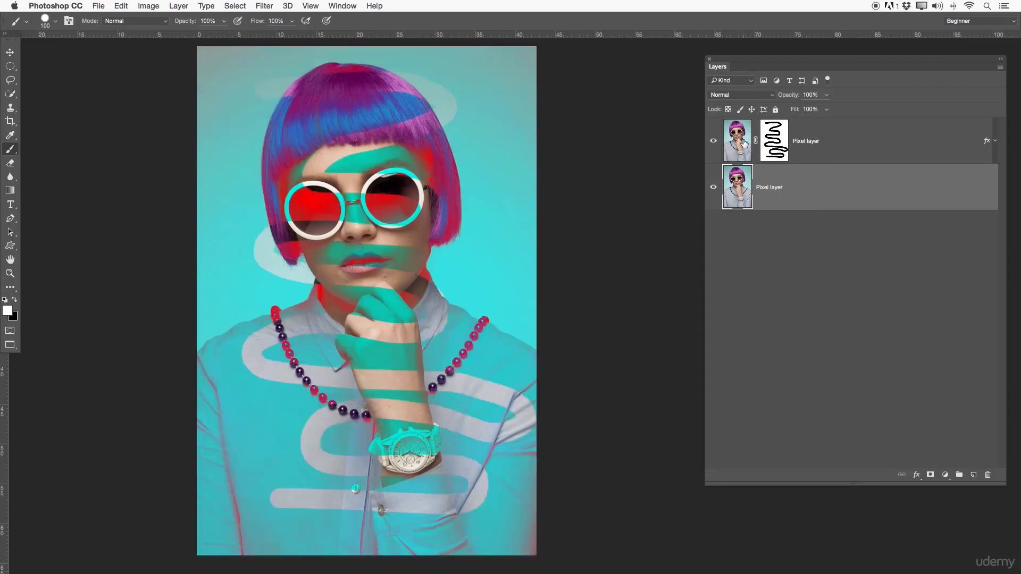
left_click(773, 147)
key("x")
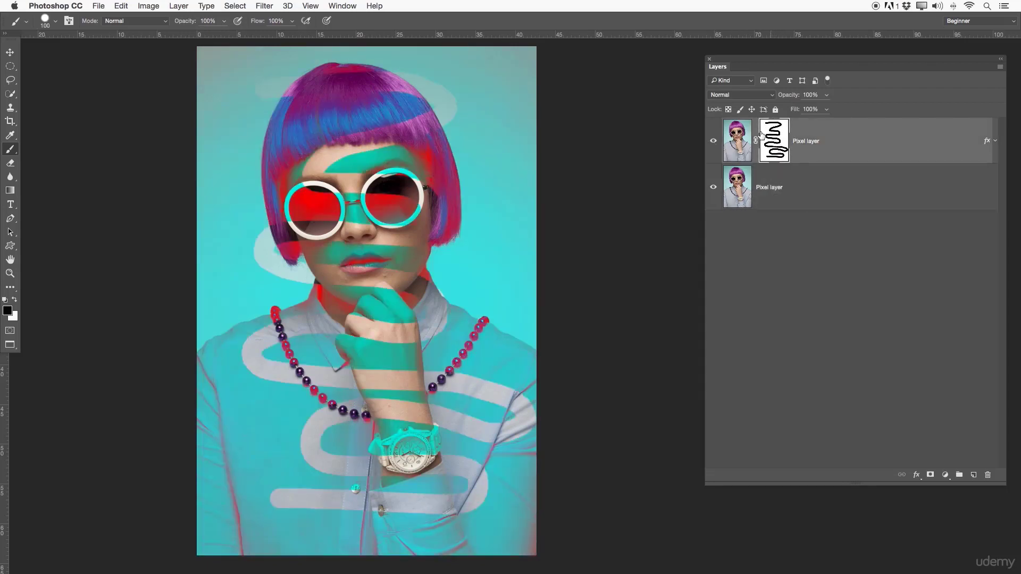
left_click(737, 140)
key("x")
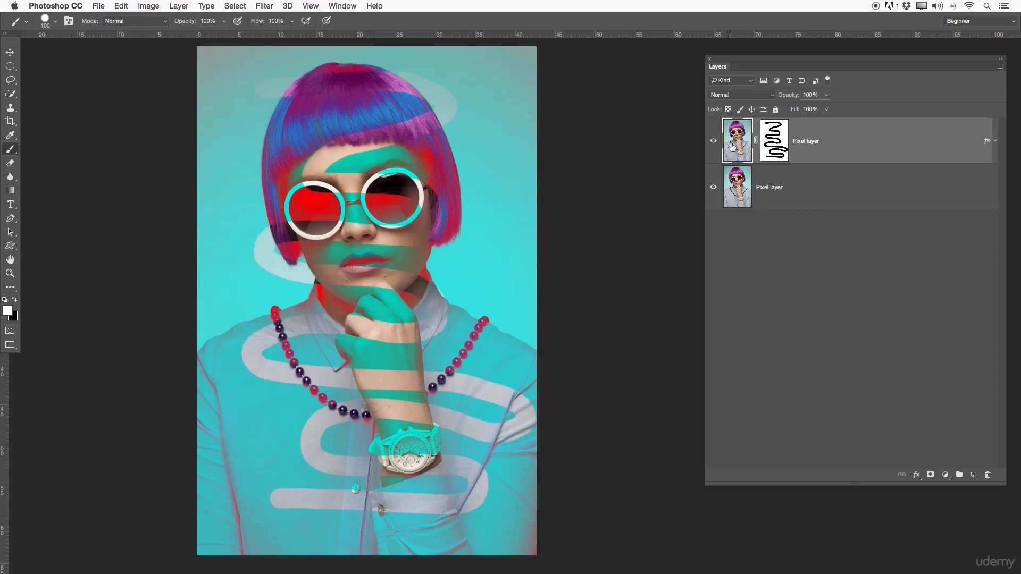
left_click(713, 141)
left_click(743, 174)
left_click(739, 150)
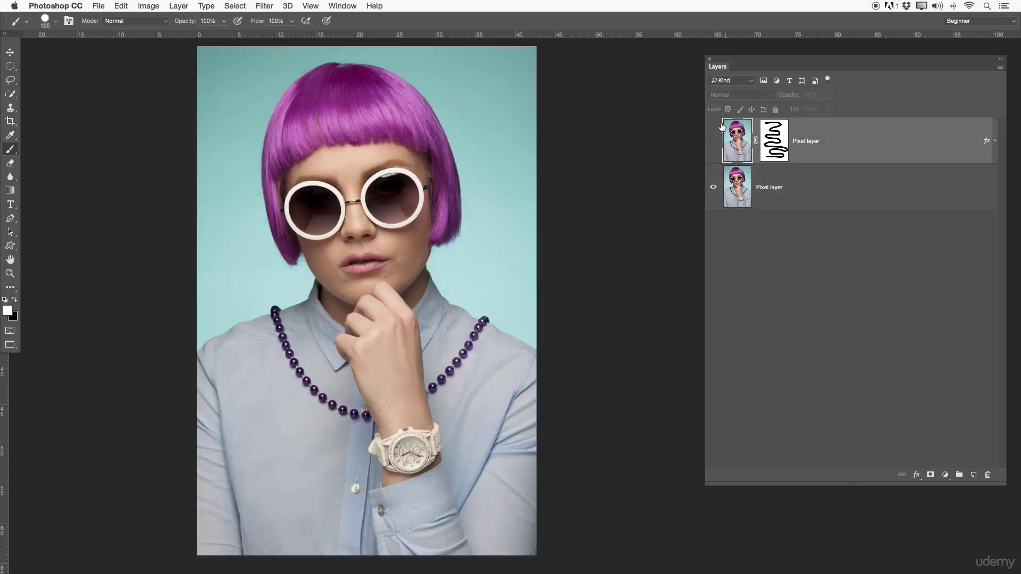
left_click(713, 140)
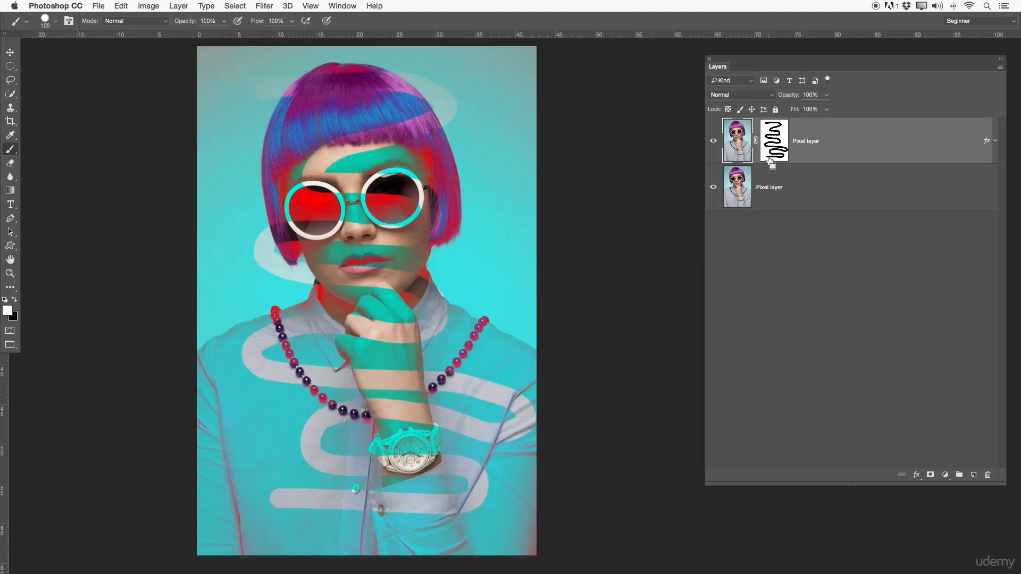
- Restore the upper layer's mask to solid white, try a white dab on the image between the lenses, and undo the dab
key("alt+BackSpace")
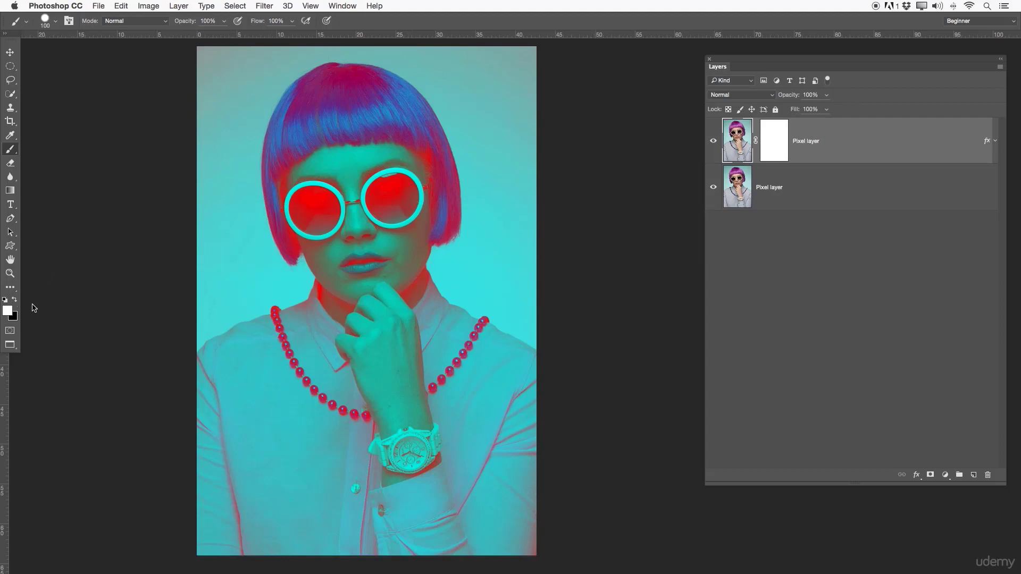
left_click_drag(334, 184, 350, 197)
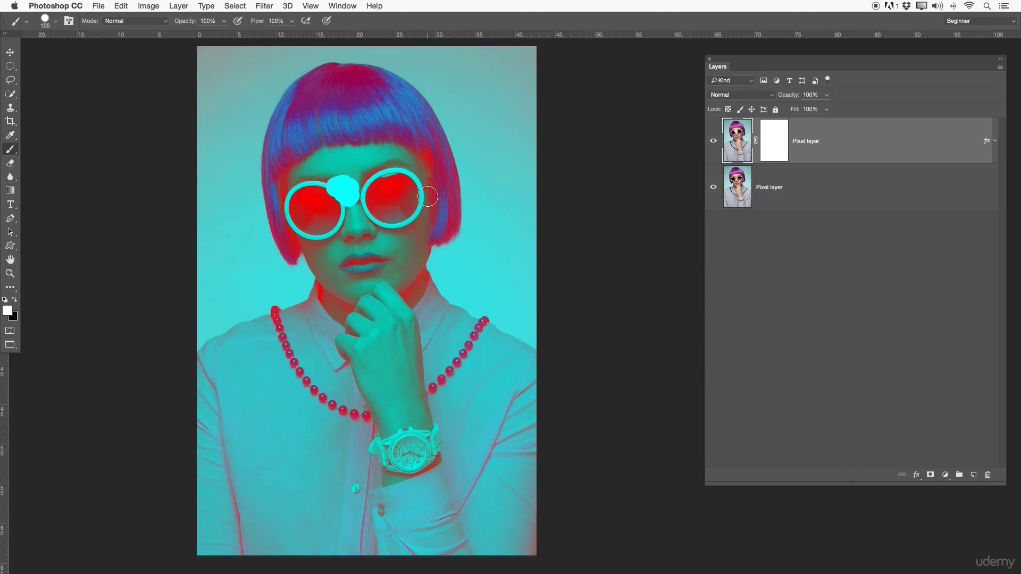
key("super+z")
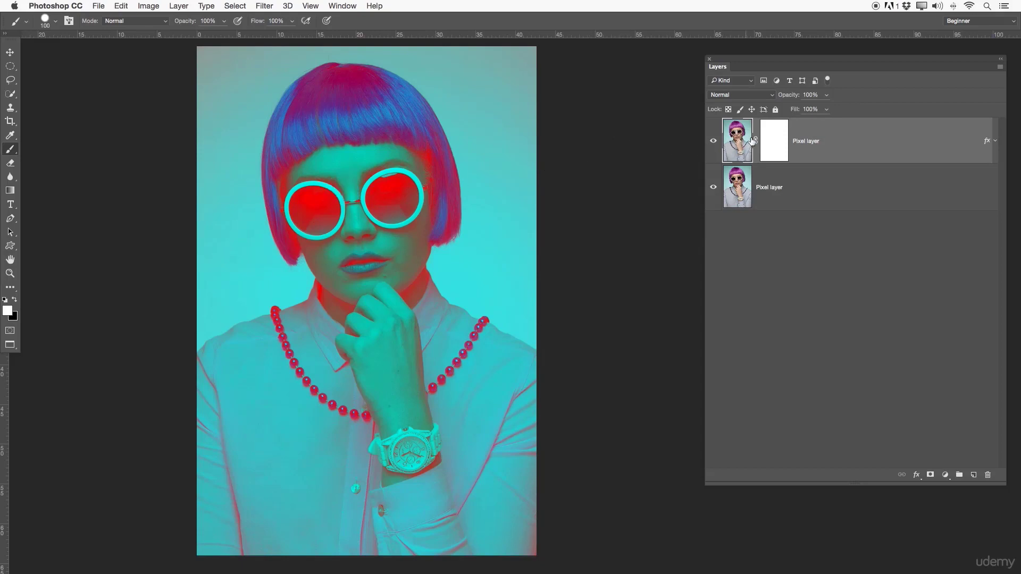
- Paint black over both sunglass lenses on the upper Pixel layer's mask to hide the effect there
left_click(772, 136)
key("x")
mouse_move(316, 196)
left_mouse_down()
mouse_move(297, 217)
mouse_move(311, 227)
mouse_move(326, 220)
mouse_move(322, 207)
mouse_move(311, 213)
mouse_move(326, 207)
mouse_move(322, 196)
mouse_move(325, 218)
mouse_move(381, 186)
mouse_move(378, 211)
mouse_move(401, 218)
mouse_move(410, 198)
mouse_move(399, 182)
mouse_move(376, 200)
mouse_move(386, 187)
mouse_move(421, 196)
left_mouse_up()
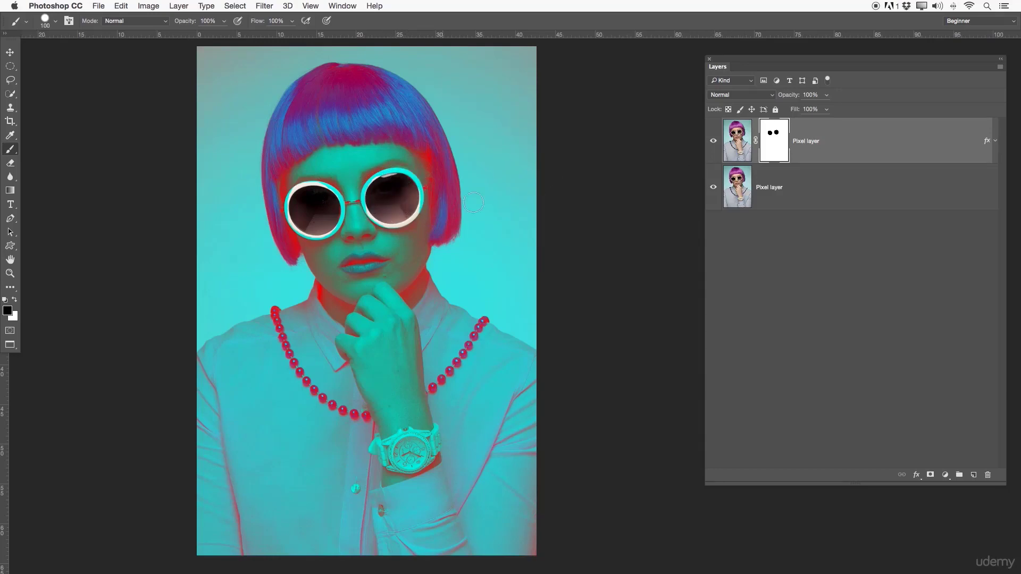
- Compare the portrait with the upper layer hidden and shown, switching among the lower layer, the upper layer's image and its mask
key("x")
left_click(765, 194)
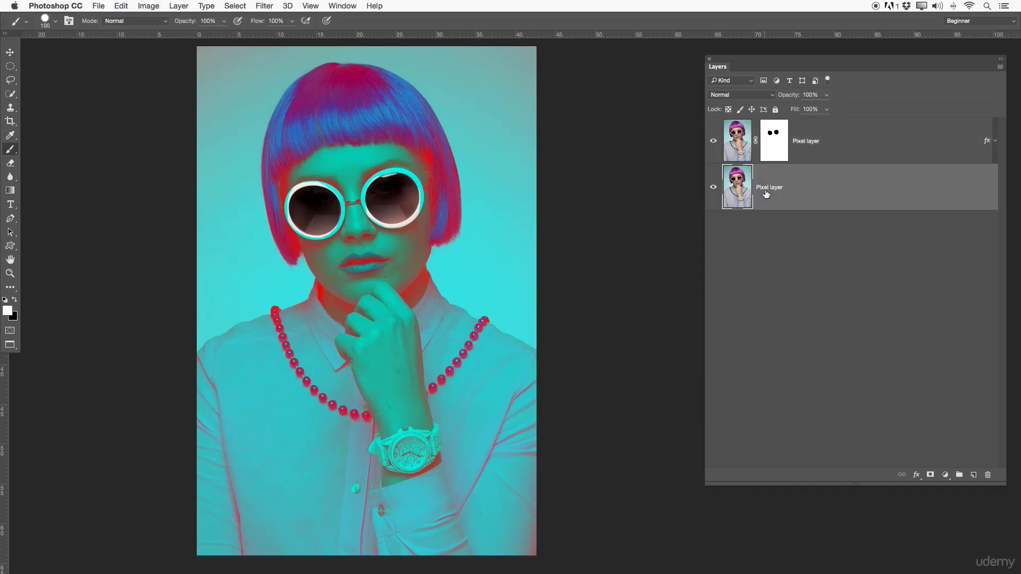
left_click(713, 141)
left_click(713, 141)
left_click(738, 138)
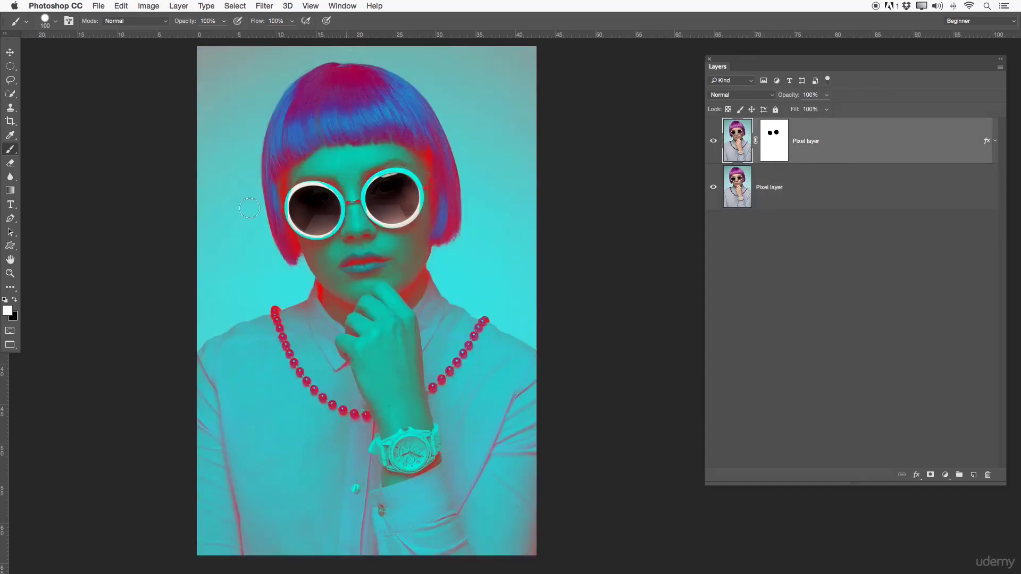
left_click(764, 143)
key("x")
left_click(771, 184)
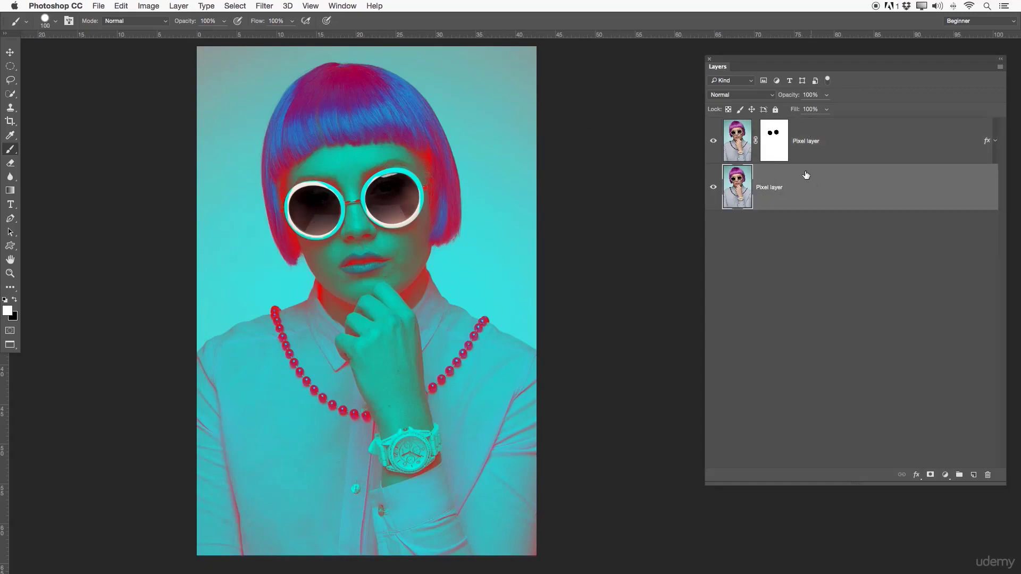
- Invert the upper Pixel layer's mask so the color effect applies only to the sunglass lenses
left_click(772, 149)
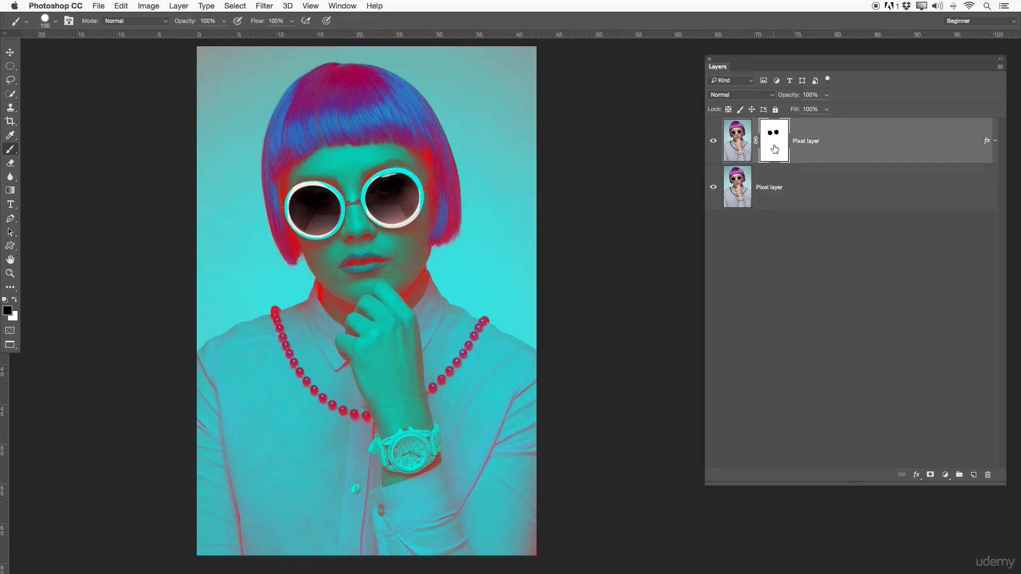
key("super+i")
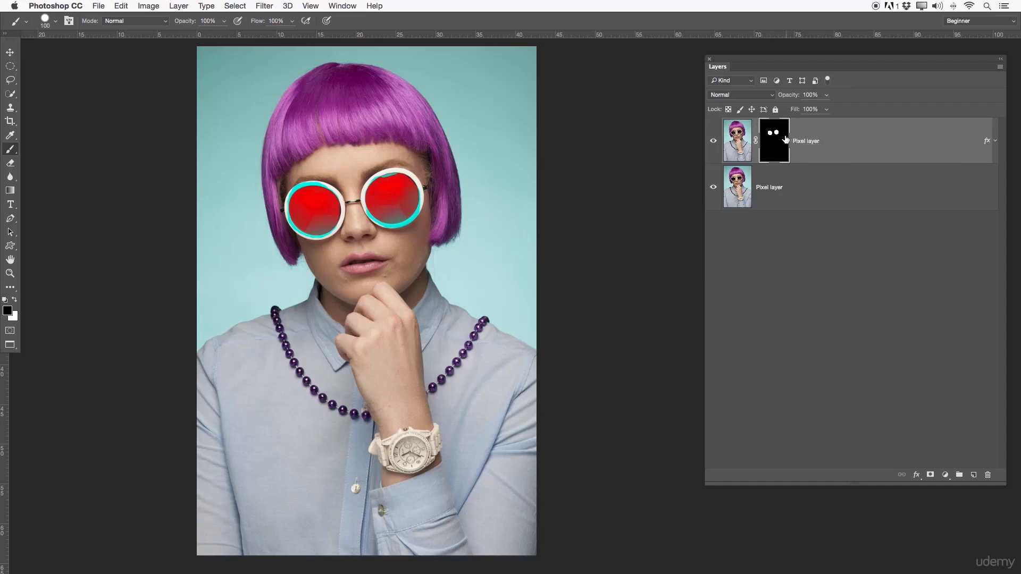
- Replace the upper Pixel layer's mask with one made from an elliptical selection around the sunglass lens on the viewer's left, and invert it
right_click(787, 137)
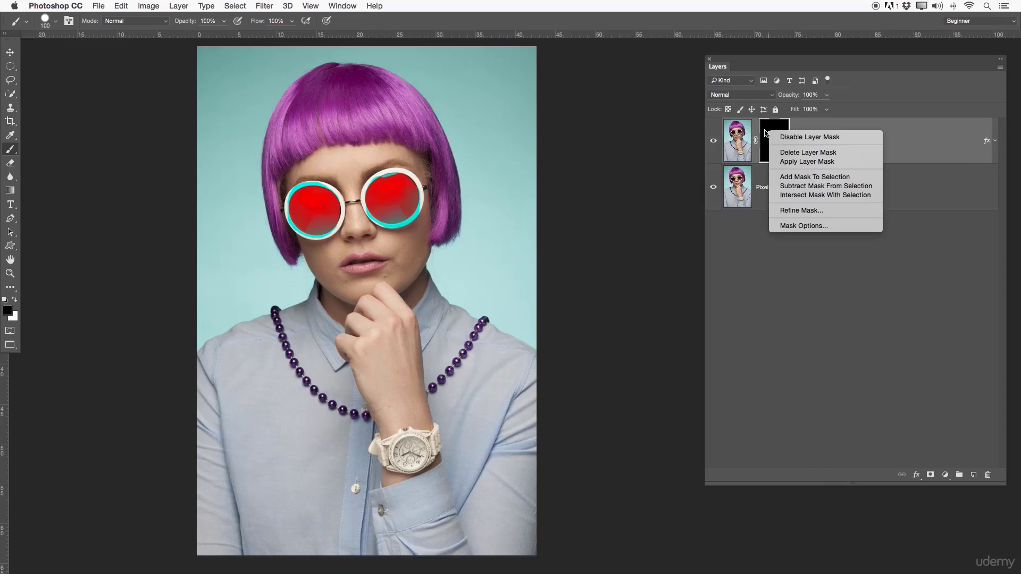
left_click(792, 152)
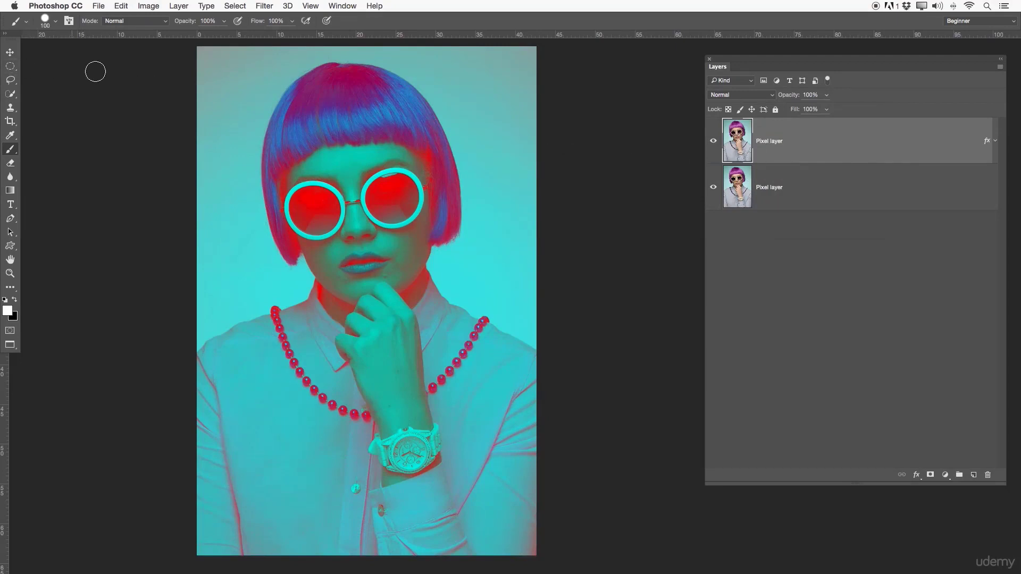
left_click(10, 66)
mouse_move(289, 182)
left_mouse_down()
mouse_move(358, 236)
mouse_move(329, 212)
left_mouse_up()
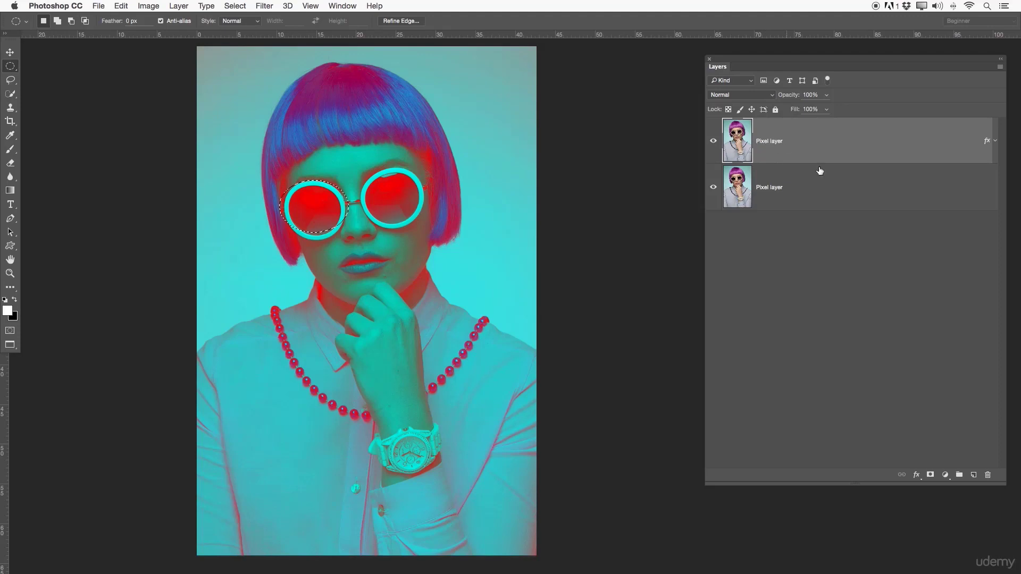
left_click(934, 476)
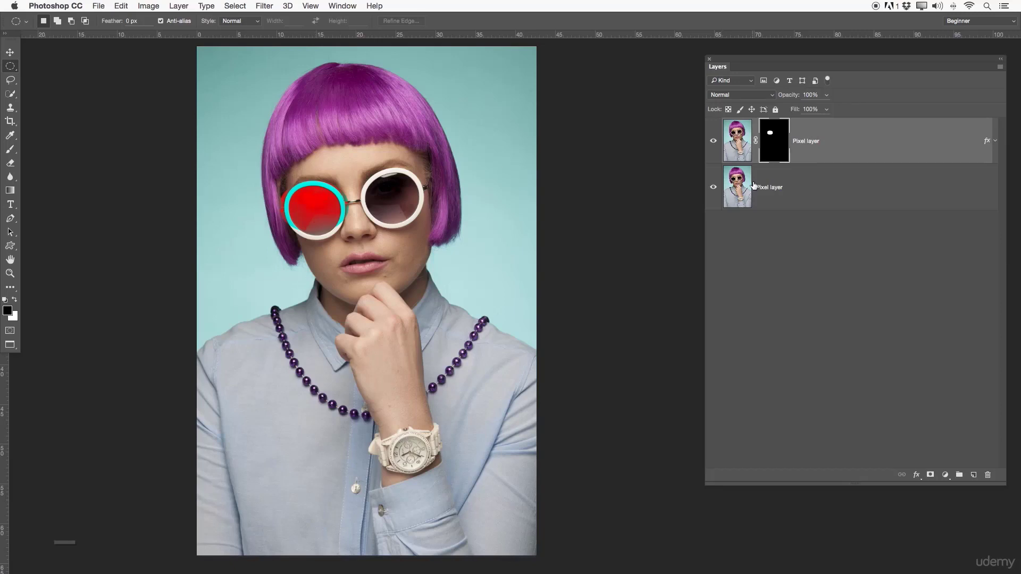
key("super+i")
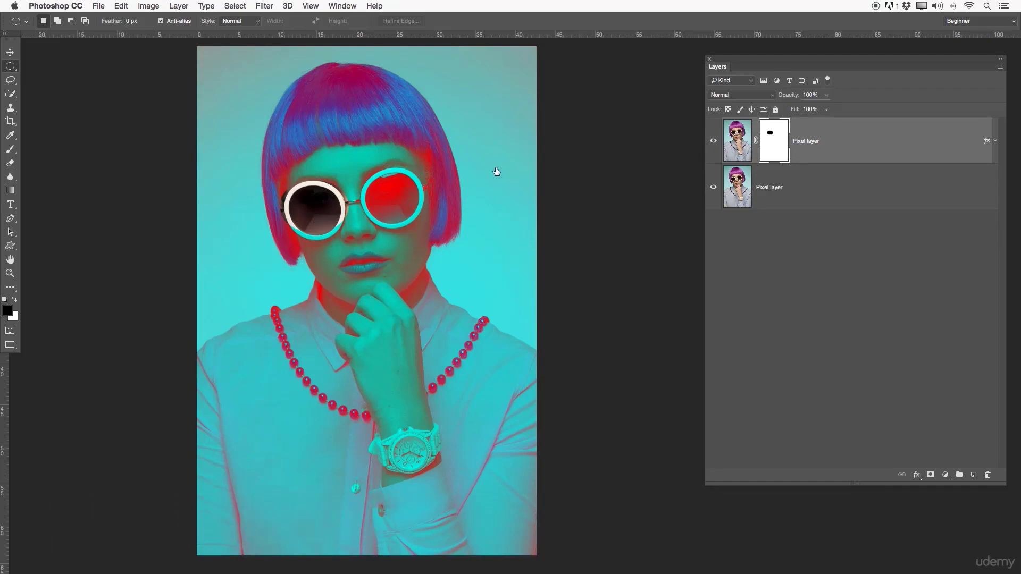
- Delete the upper Pixel layer's mask and move that color-styled layer below the plain Pixel layer, keeping both layers shown
right_click(770, 149)
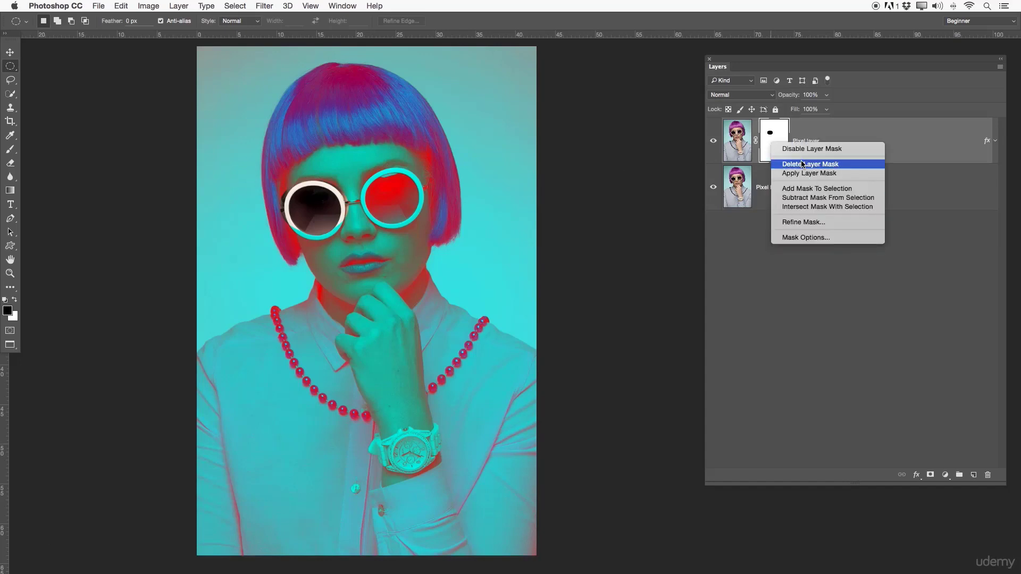
left_click(802, 165)
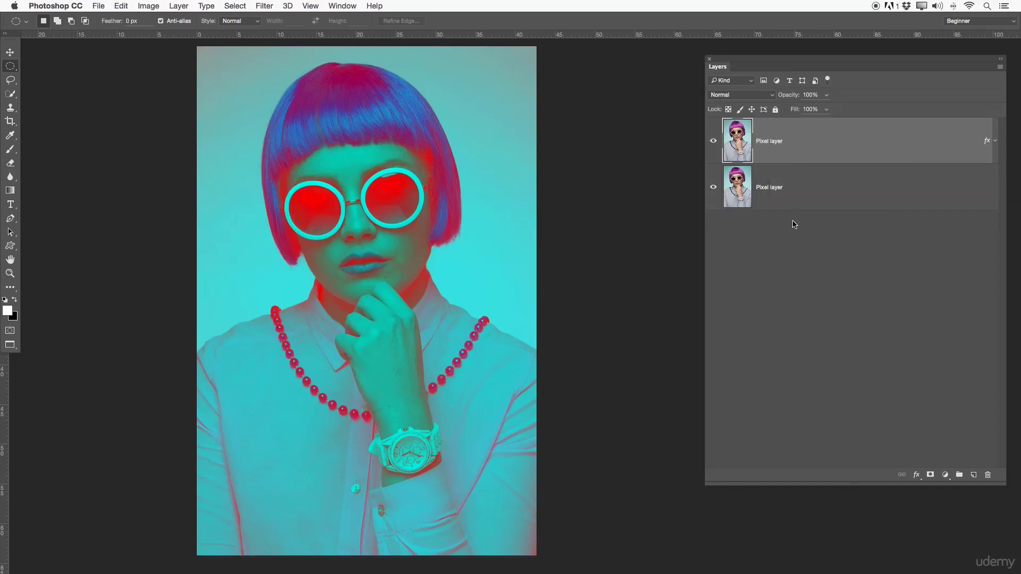
left_click(713, 141)
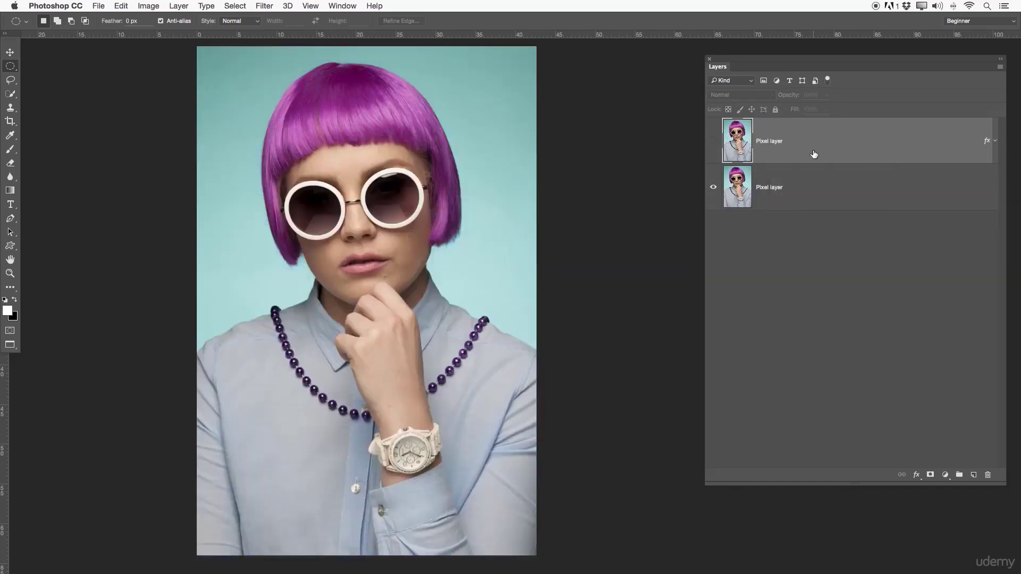
left_click_drag(773, 151, 774, 241)
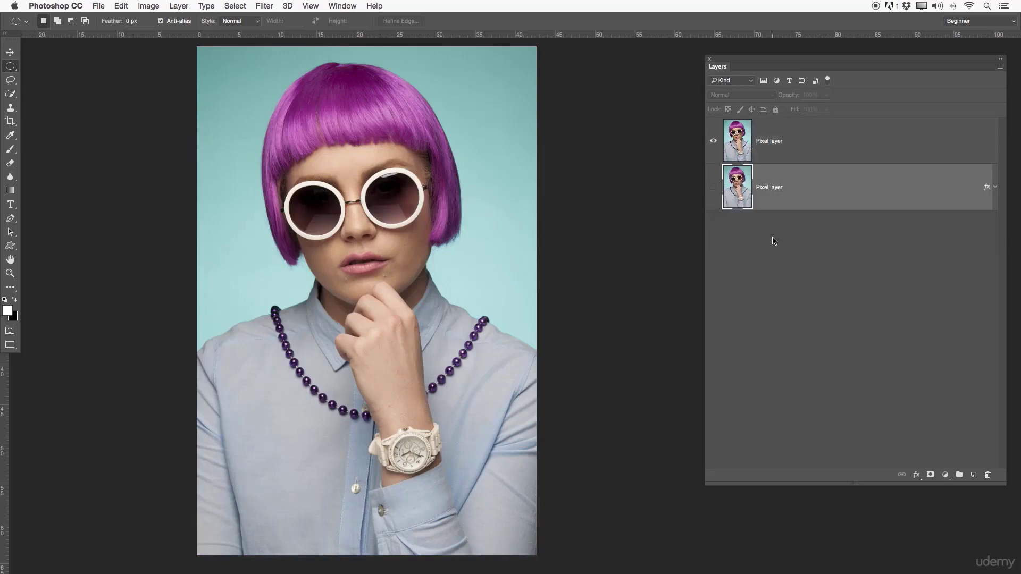
left_click(713, 187)
- Compare the portrait with the plain upper Pixel layer hidden and shown, switching between the two layers and ending on the upper one
left_click(715, 141)
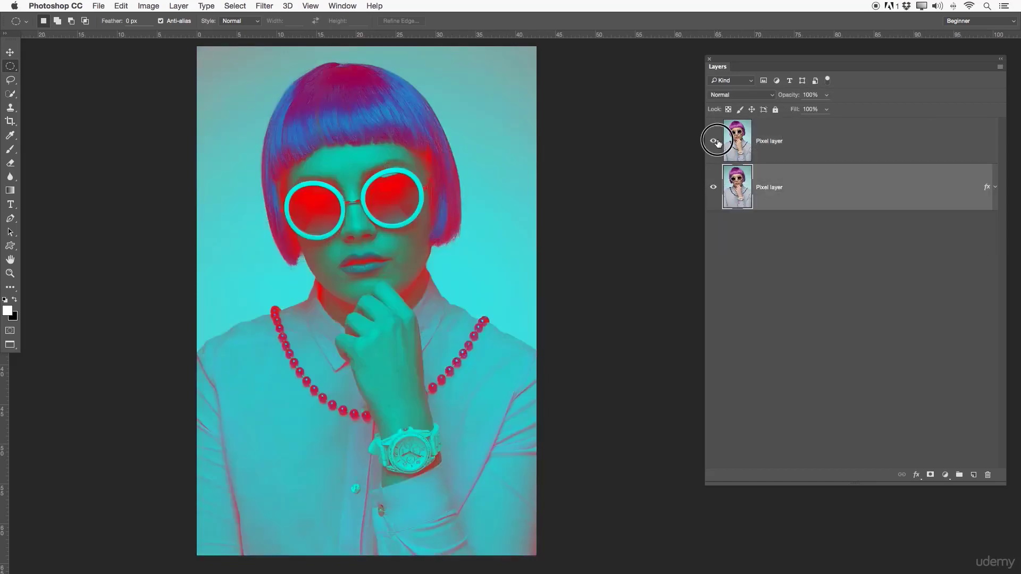
left_click(715, 141)
left_click(715, 141)
left_click(800, 145)
left_click(715, 141)
left_click(715, 141)
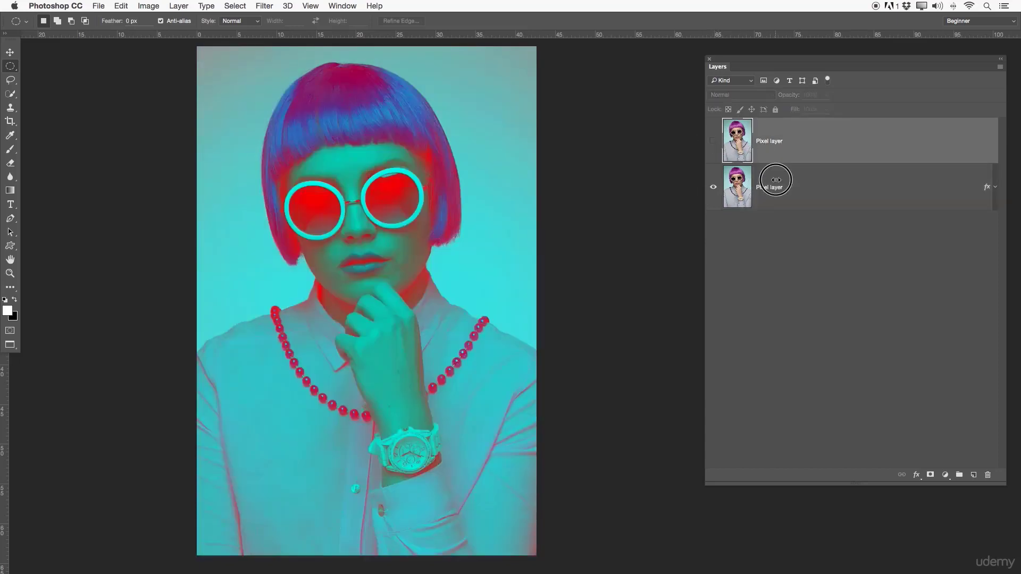
left_click(776, 179)
left_click(713, 141)
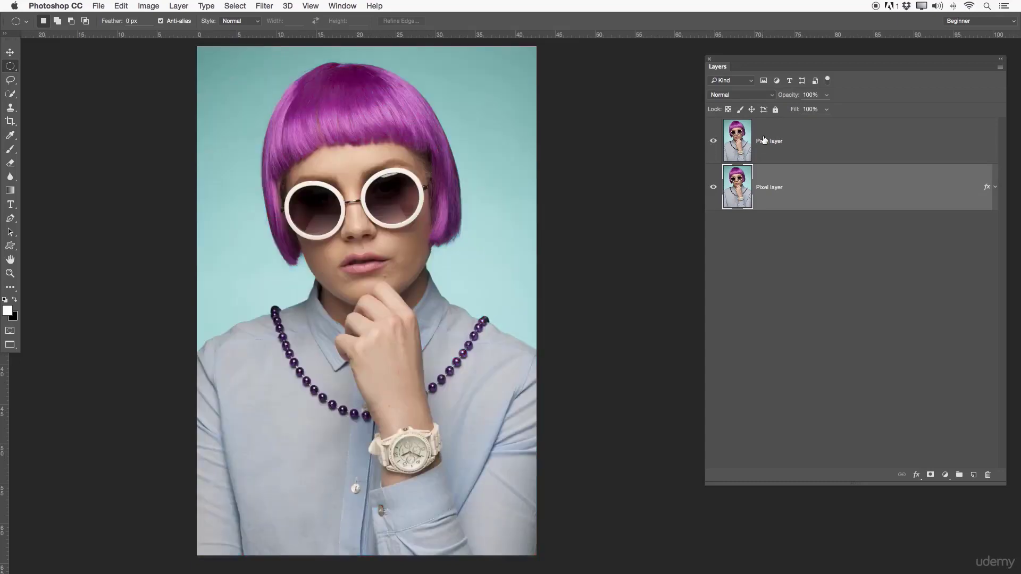
left_click(764, 140)
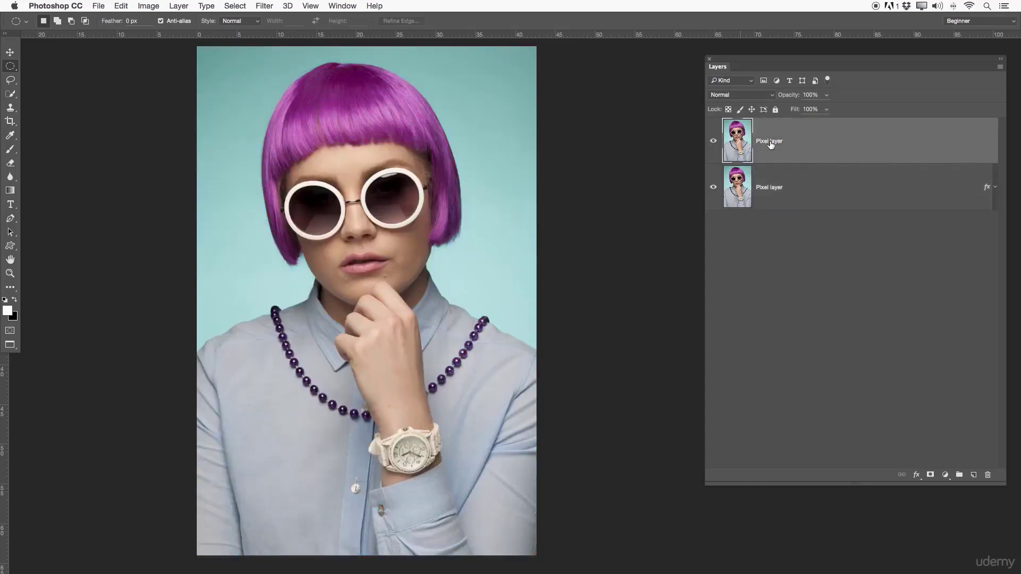
left_click(716, 141)
left_click(751, 186)
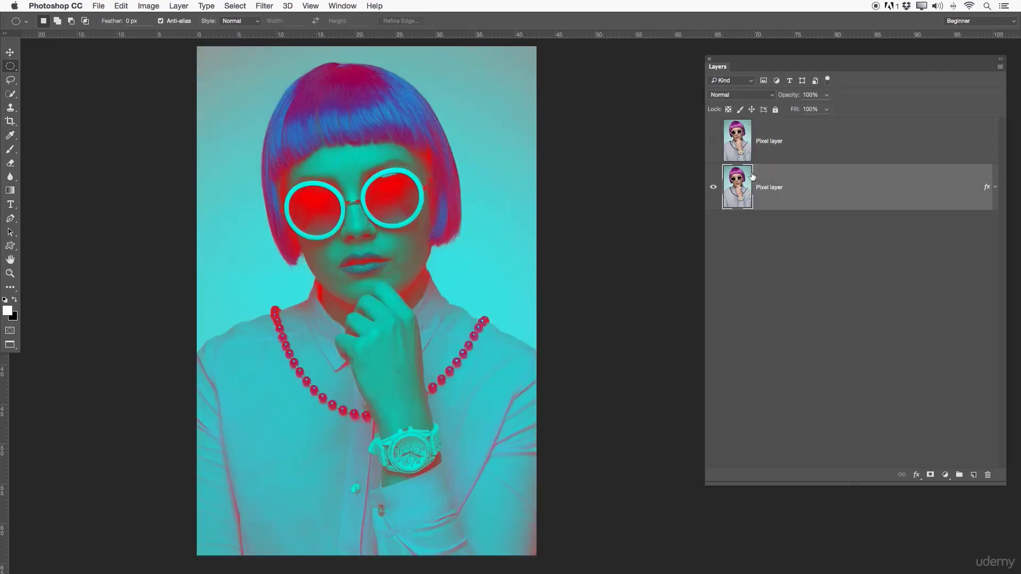
left_click(712, 140)
left_click(742, 138)
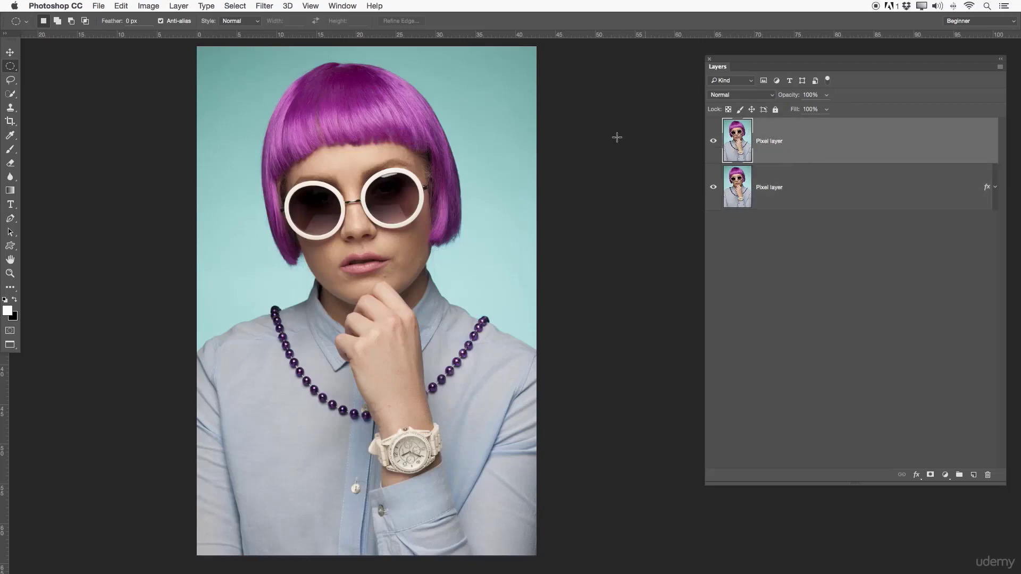
- Review the Quick Mask options and accept Masked Areas with red at 50% opacity
left_click(9, 332)
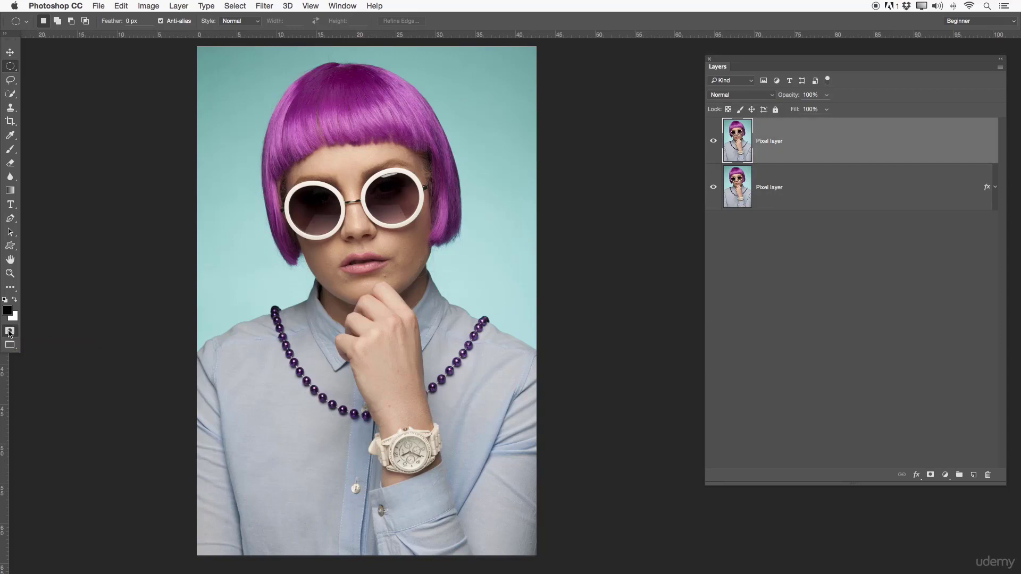
double_click(14, 334)
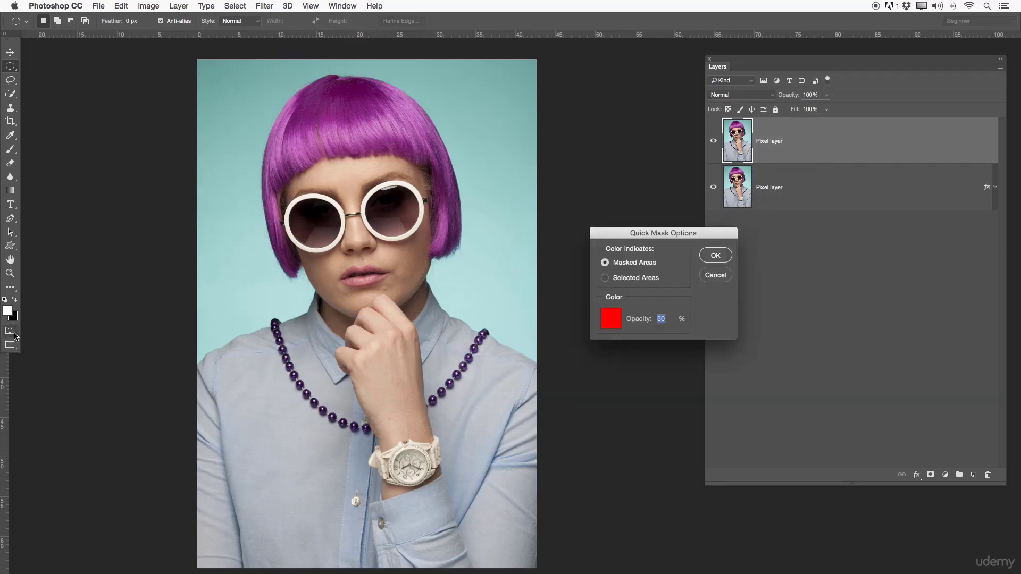
left_click_drag(617, 230, 609, 226)
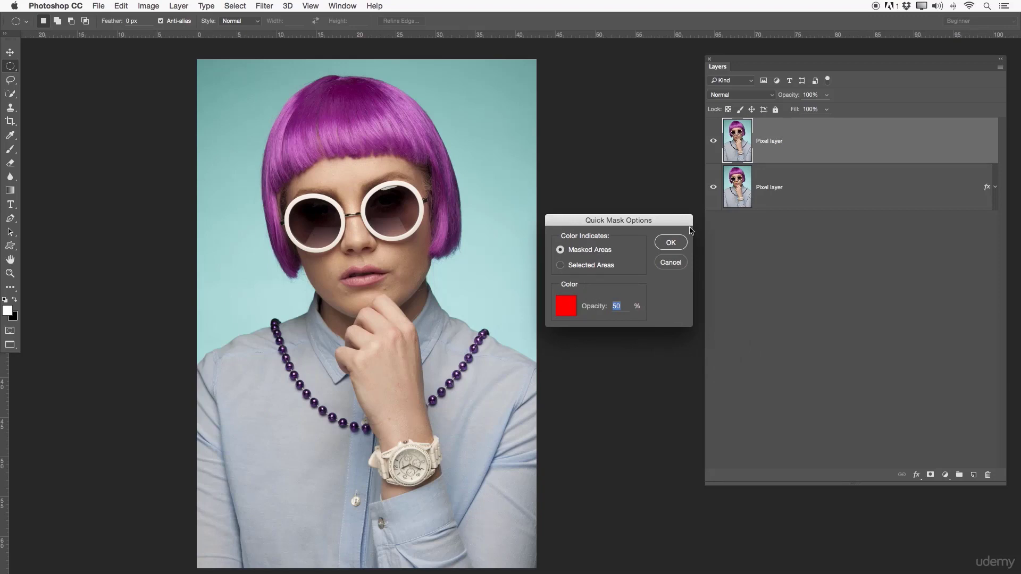
left_click(671, 243)
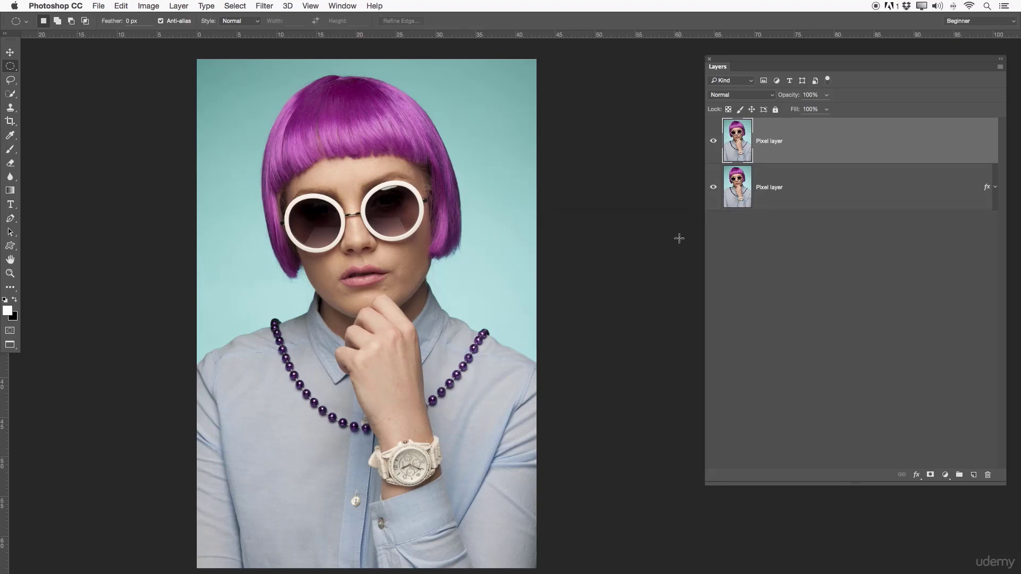
left_click(11, 332)
left_click_drag(317, 215, 317, 248)
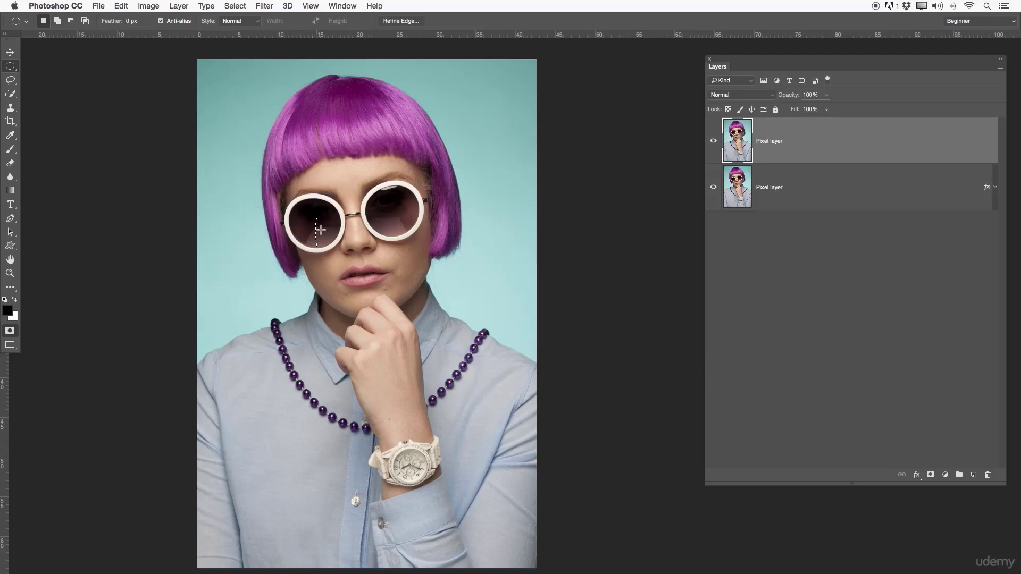
key("super+d")
left_click(13, 332)
- Paint over both sunglass lenses and the watch face with a black brush in Quick Mask mode
key("b")
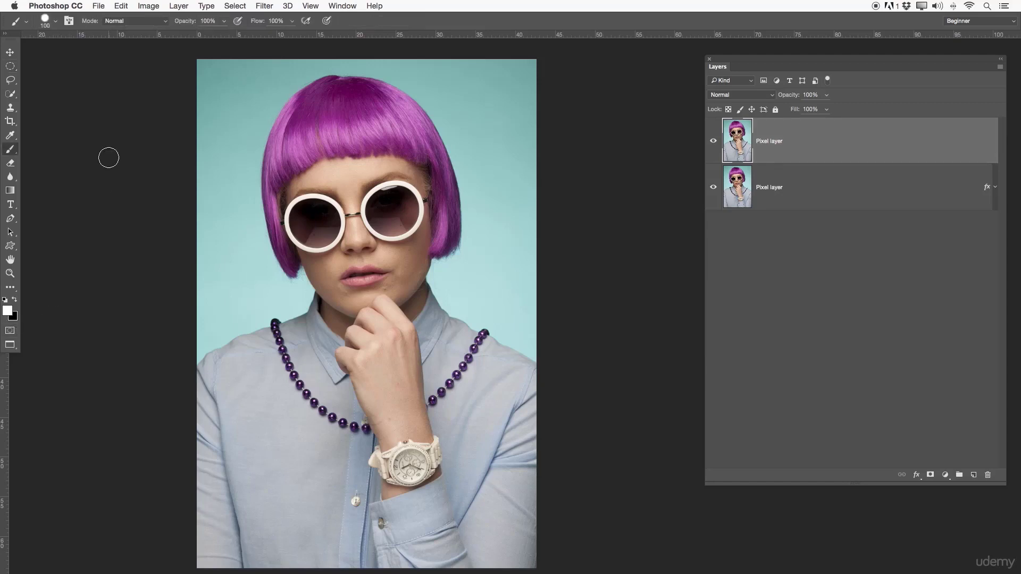
left_click(10, 330)
mouse_move(320, 213)
left_mouse_down()
mouse_move(302, 233)
mouse_move(318, 223)
mouse_move(308, 229)
mouse_move(335, 249)
mouse_move(337, 224)
mouse_move(318, 221)
mouse_move(326, 208)
mouse_move(300, 220)
mouse_move(318, 239)
mouse_move(309, 220)
left_mouse_up()
mouse_move(404, 201)
left_mouse_down()
mouse_move(384, 191)
mouse_move(373, 207)
mouse_move(379, 222)
mouse_move(405, 211)
mouse_move(382, 216)
mouse_move(390, 213)
mouse_move(386, 233)
mouse_move(416, 215)
mouse_move(391, 217)
mouse_move(418, 210)
mouse_move(381, 209)
mouse_move(400, 201)
mouse_move(376, 215)
mouse_move(390, 201)
mouse_move(408, 216)
mouse_move(391, 201)
mouse_move(381, 218)
mouse_move(396, 223)
mouse_move(381, 227)
mouse_move(375, 201)
mouse_move(394, 194)
mouse_move(412, 211)
mouse_move(383, 198)
left_mouse_up()
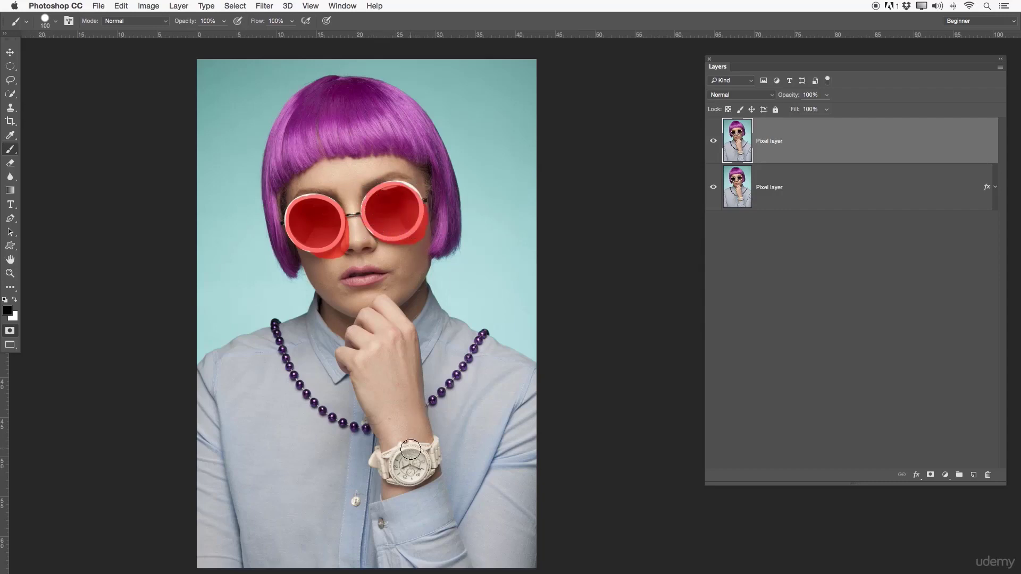
mouse_move(409, 458)
left_mouse_down()
mouse_move(396, 470)
mouse_move(420, 462)
mouse_move(404, 457)
mouse_move(430, 461)
left_mouse_up()
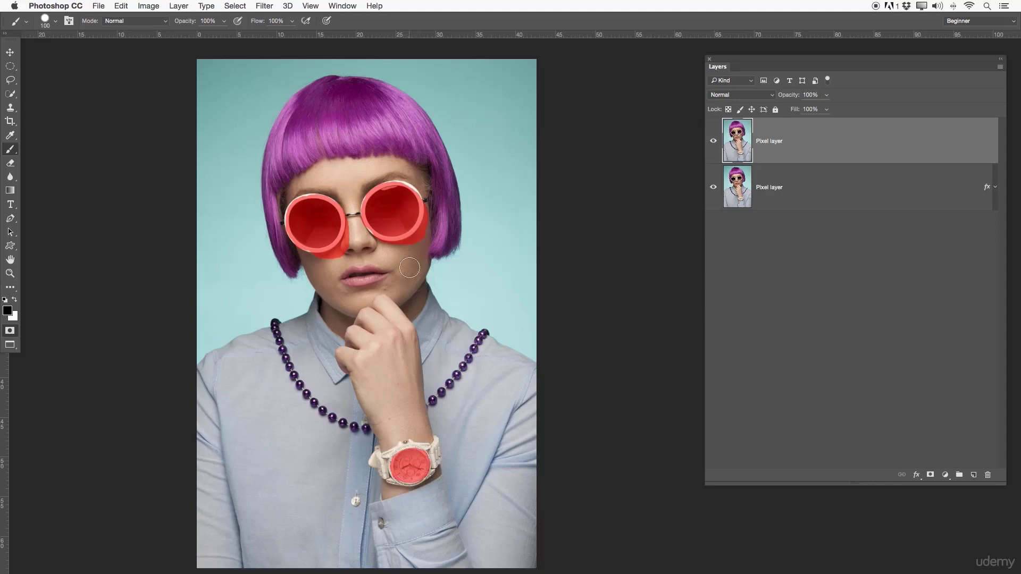
- Convert the Quick Mask to a selection and add it as a layer mask on the upper Pixel layer
left_click(931, 474)
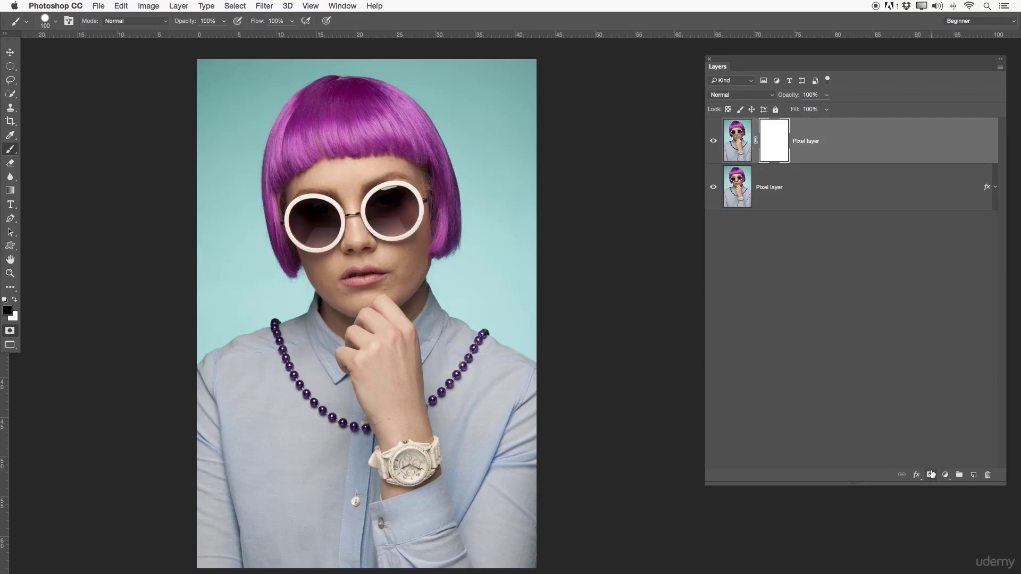
key("super+z")
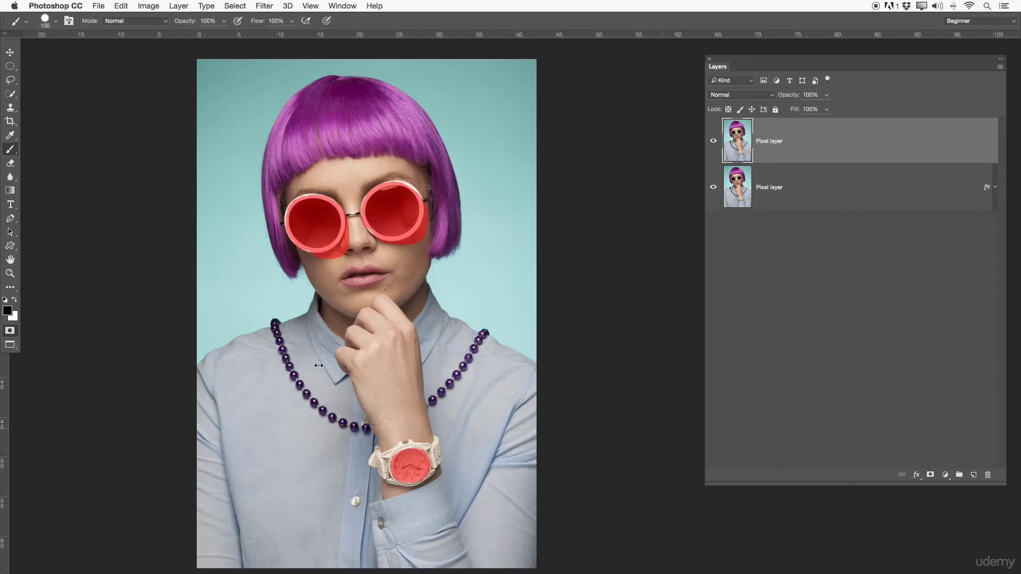
left_click(9, 331)
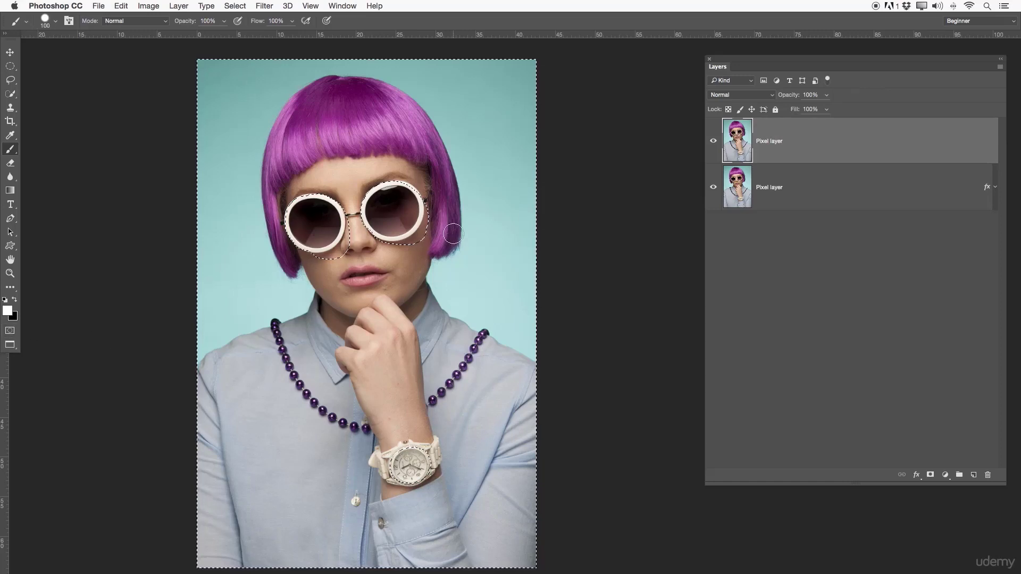
left_click(930, 475)
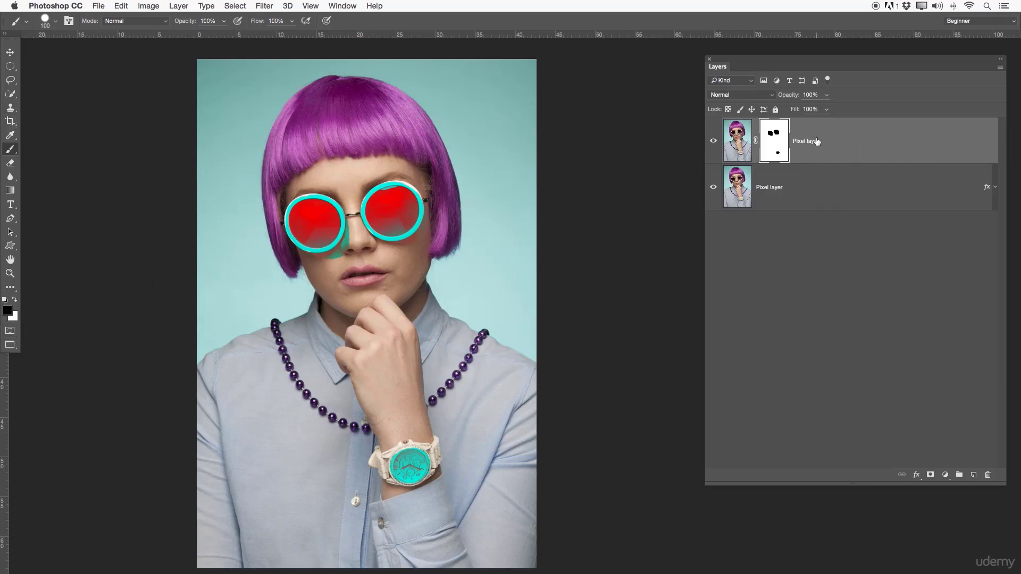
- Delete the plain Pixel layer's mask and move that layer below the color-styled layer
right_click(784, 139)
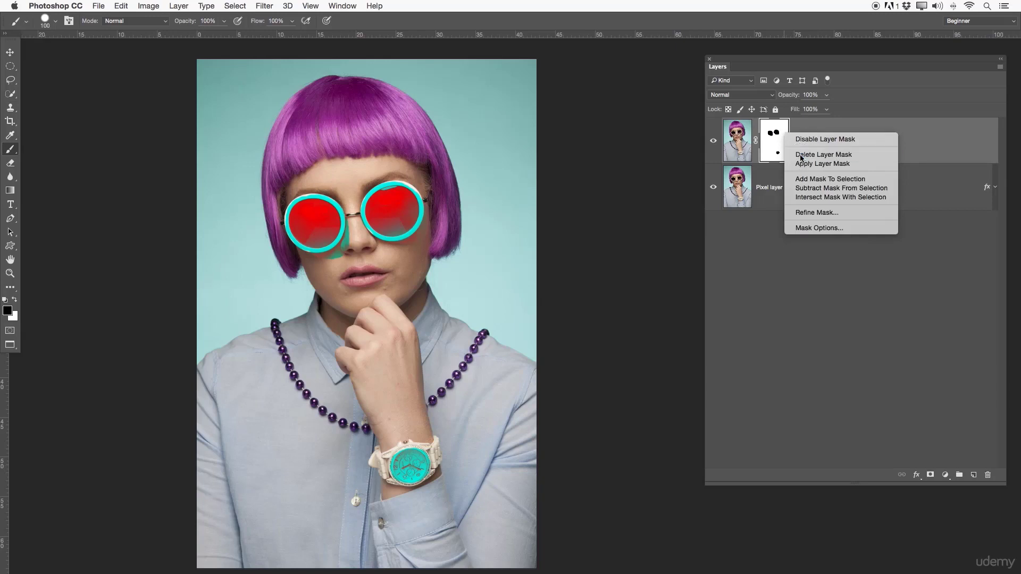
left_click(800, 153)
left_click(930, 474)
key("x")
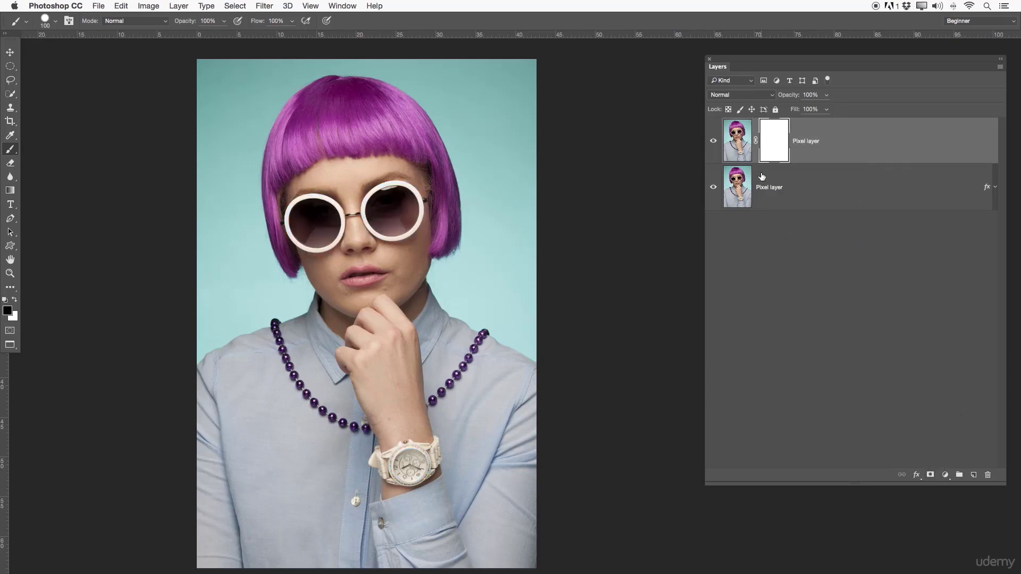
key("super+z")
left_click_drag(746, 141, 742, 236)
left_click(729, 139)
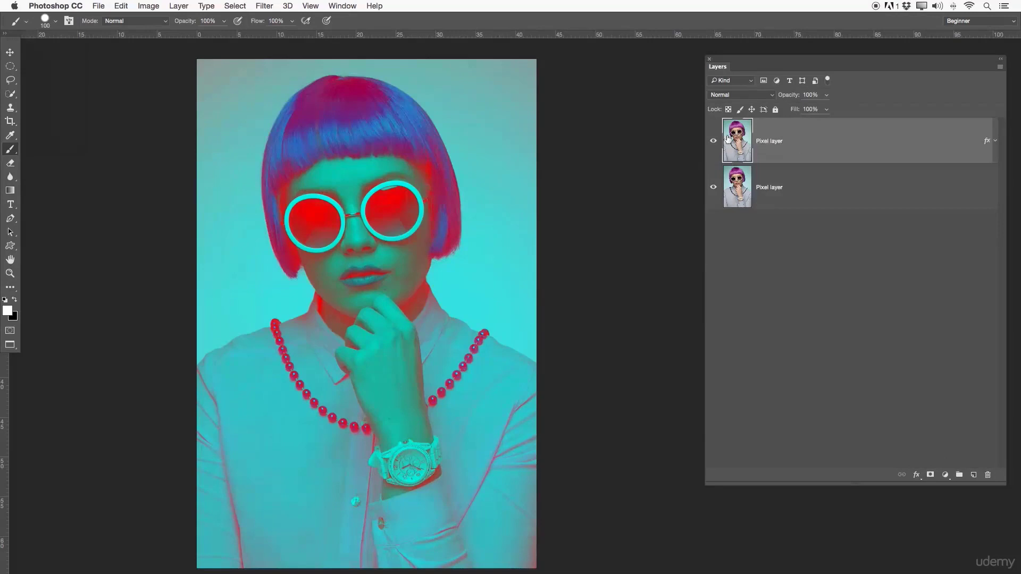
- Add a white mask to the color-styled Pixel layer and fill a wide ellipse across the face on it with Black, Normal mode, 100% opacity
left_click(931, 474)
key("x")
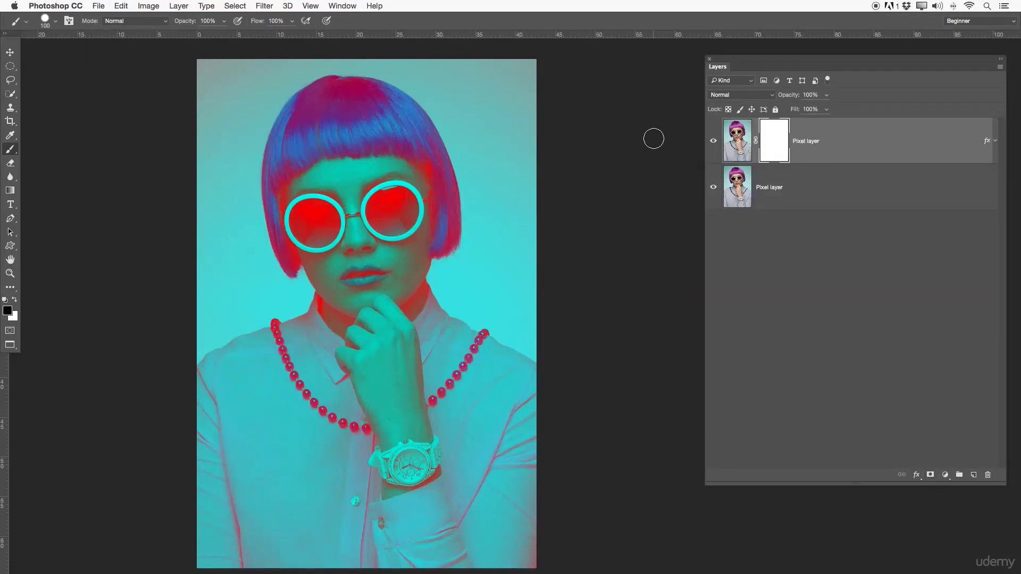
key("m")
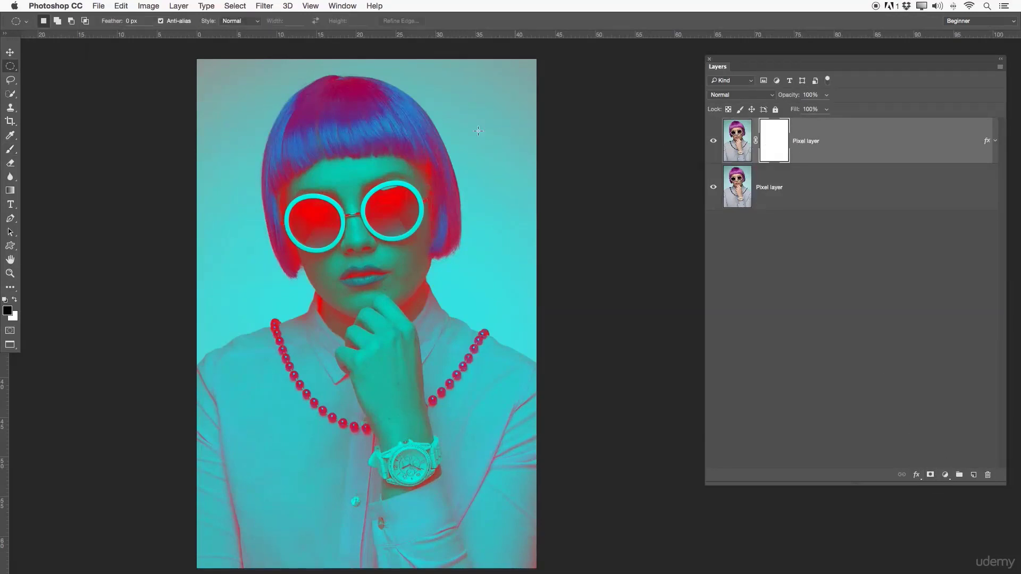
left_click_drag(173, 198, 590, 373)
right_click(364, 264)
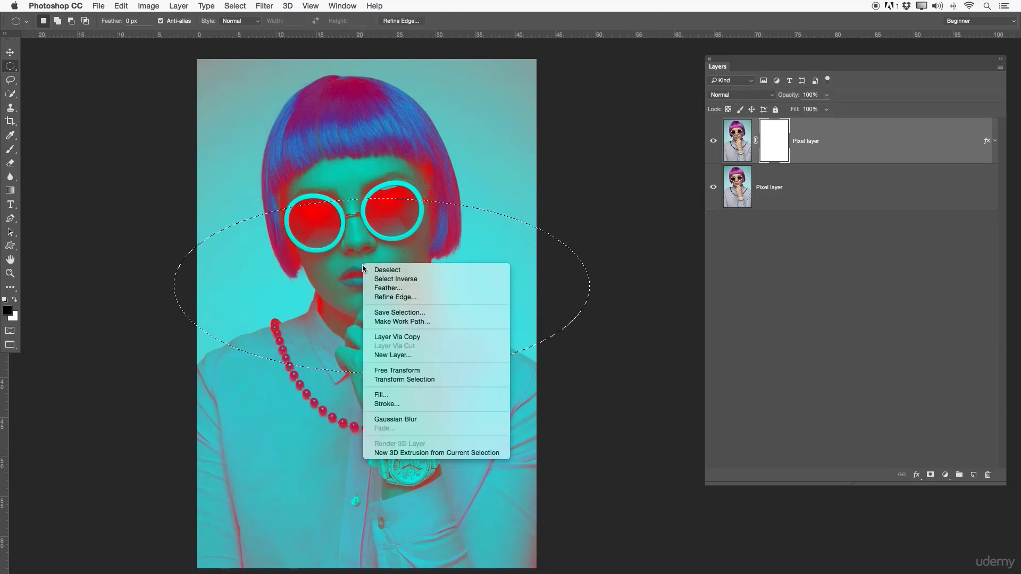
left_click(396, 395)
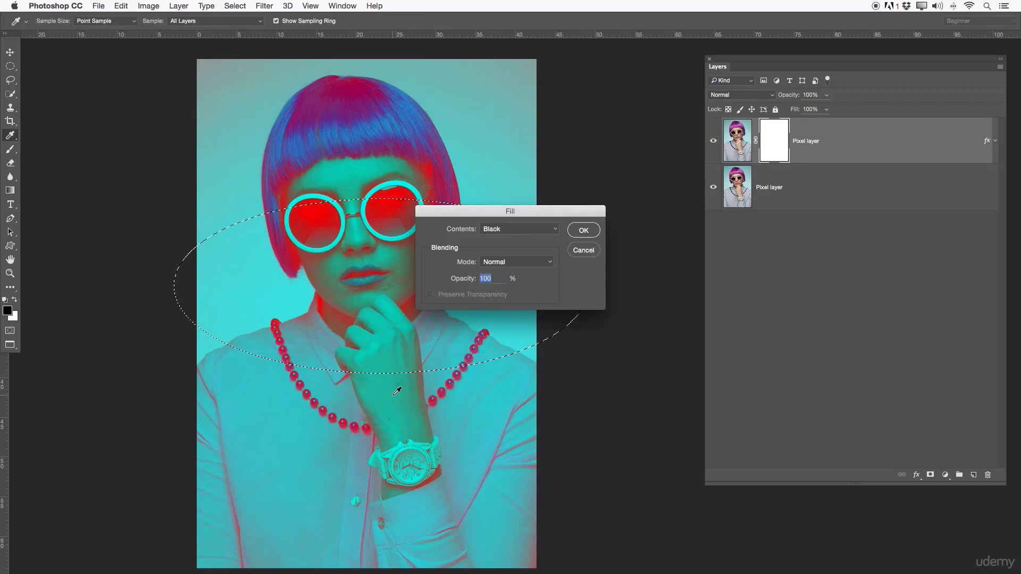
key("Return")
key("super+d")
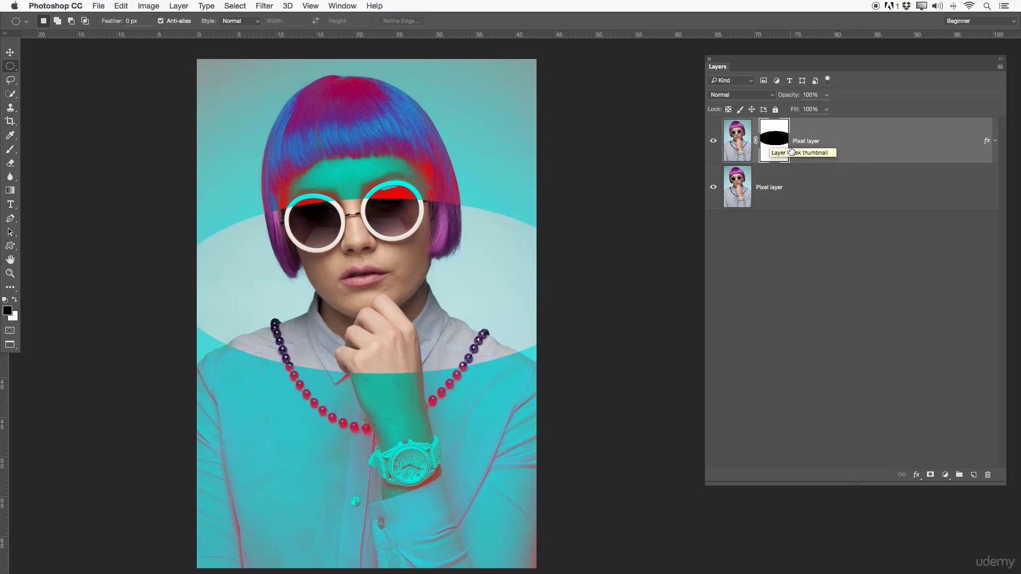
- Toggle the upper Pixel layer's mask off and on to compare the Color Overlay with and without masking
right_click(772, 148)
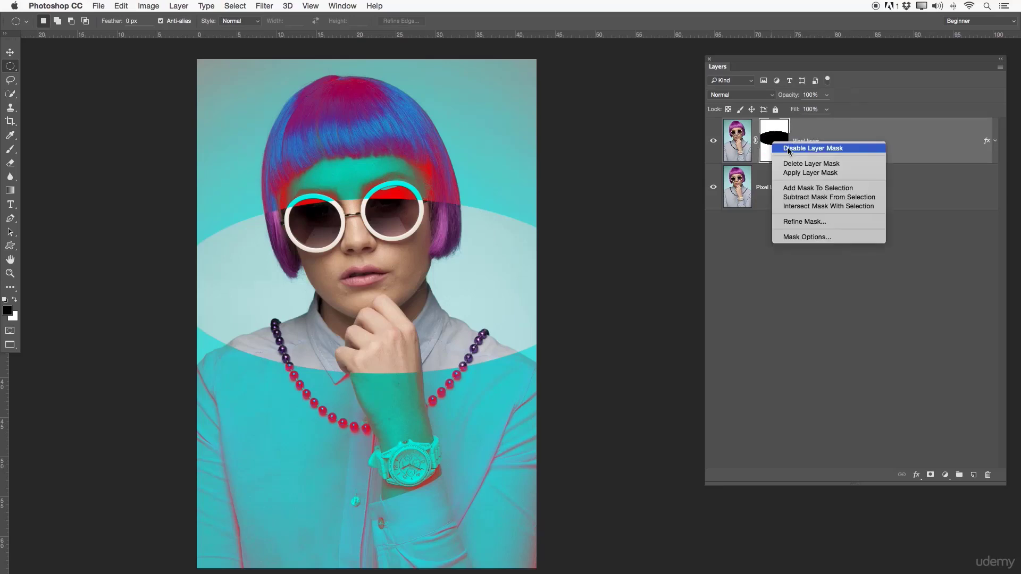
left_click(787, 152)
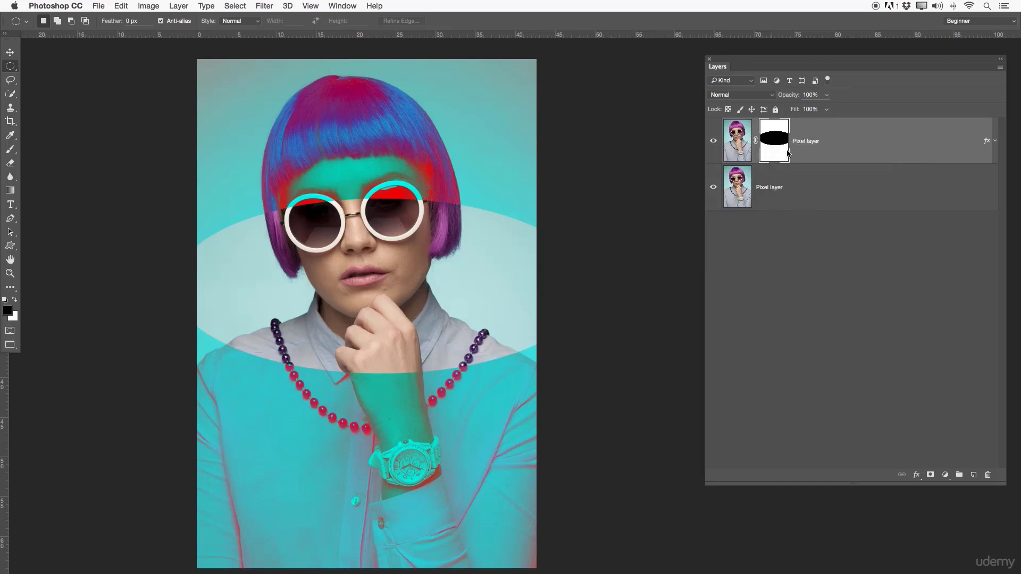
left_click(738, 141)
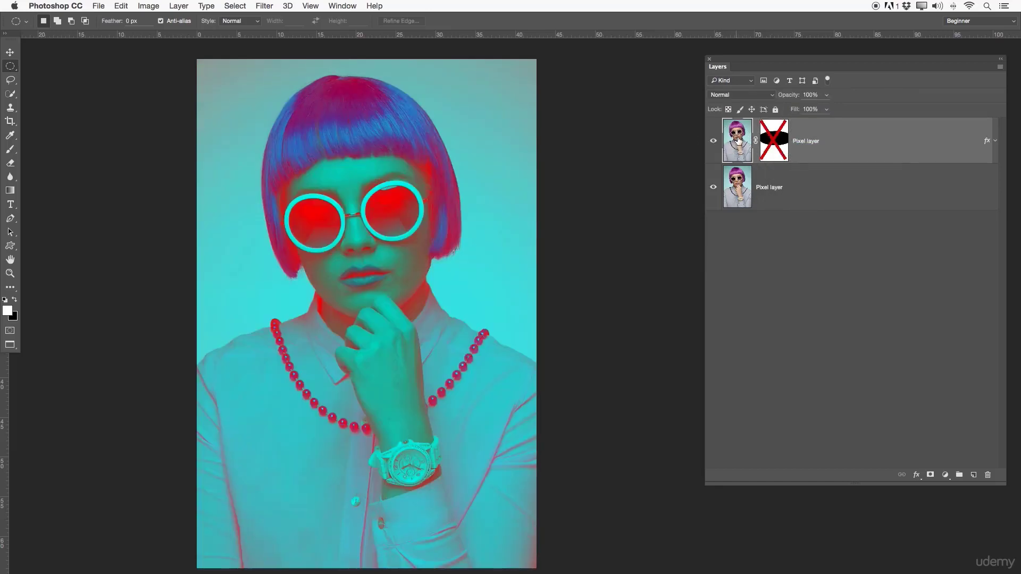
left_click(772, 140, "shift")
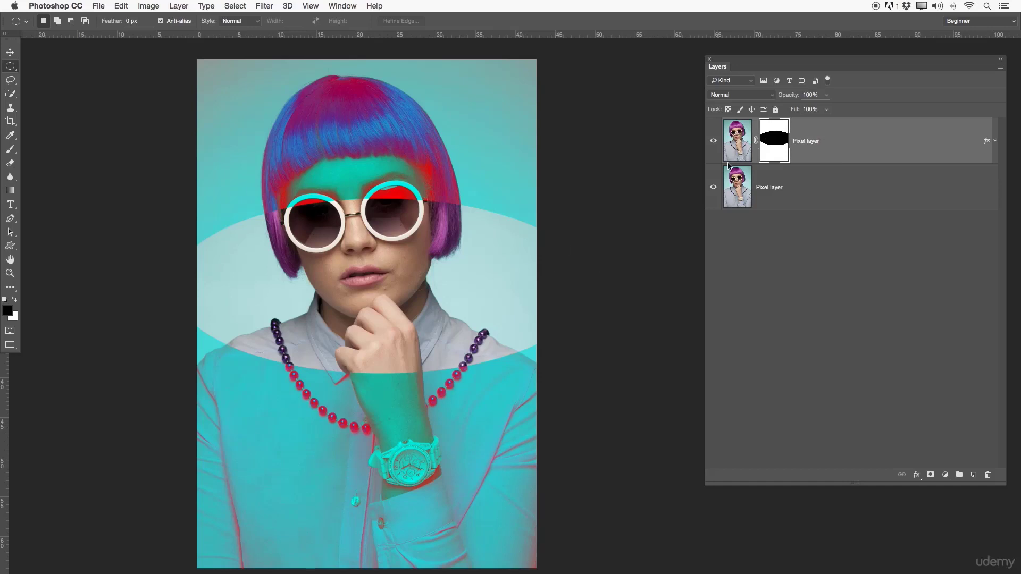
right_click(779, 141)
left_click(791, 149)
left_click(787, 151, "shift")
- Open the display options of the upper Pixel layer's mask and close them without changes
right_click(782, 141)
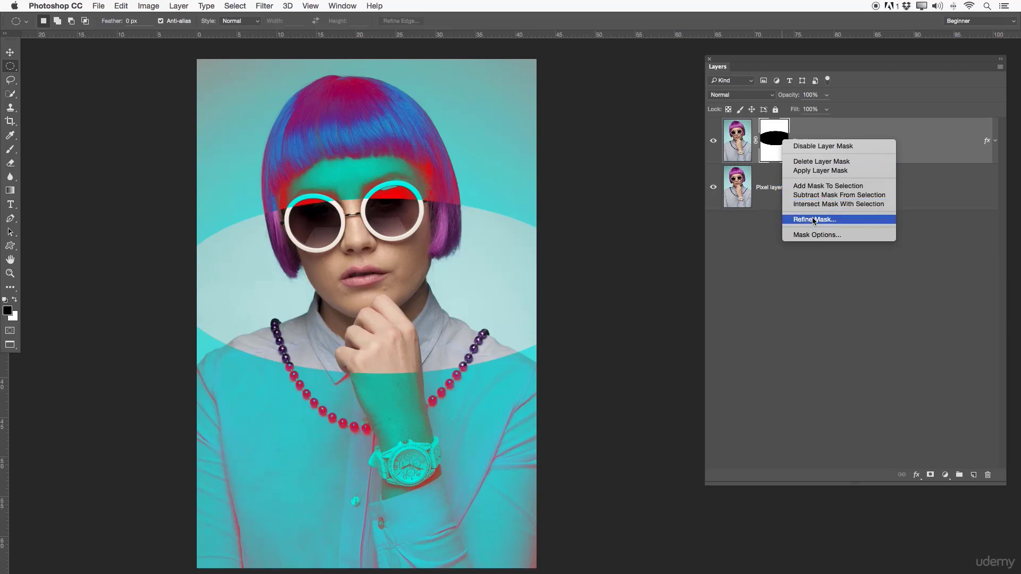
left_click(828, 235)
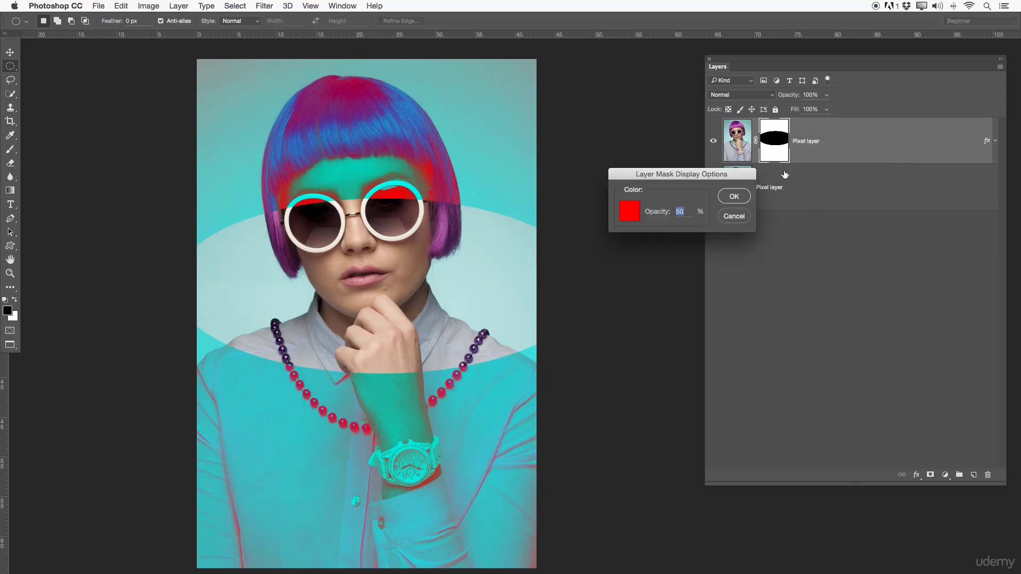
left_click(728, 221)
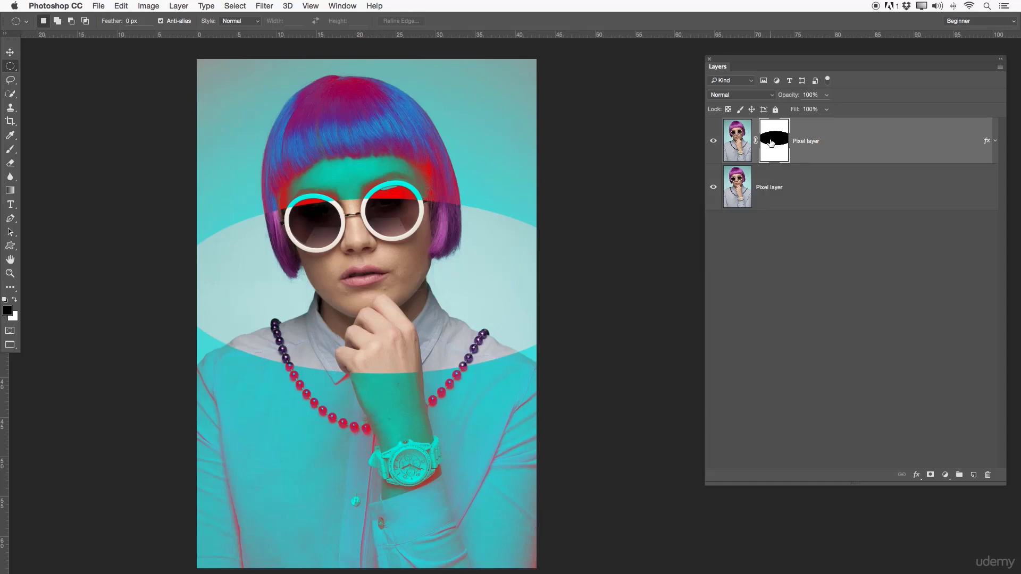
- Copy the upper Pixel layer's mask onto the lower Pixel layer and invert the copy
left_click_drag(771, 142, 788, 189)
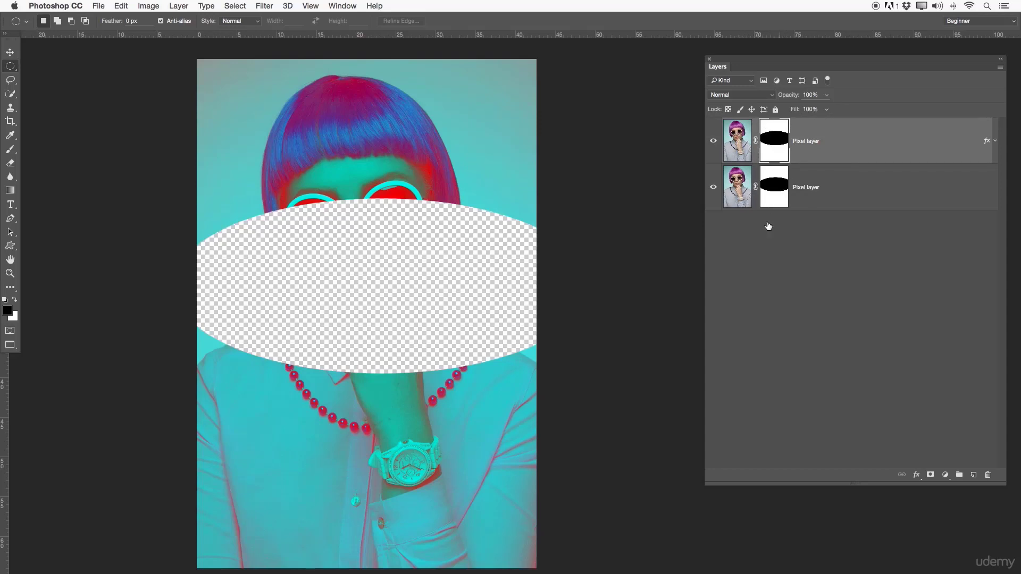
left_click(762, 244)
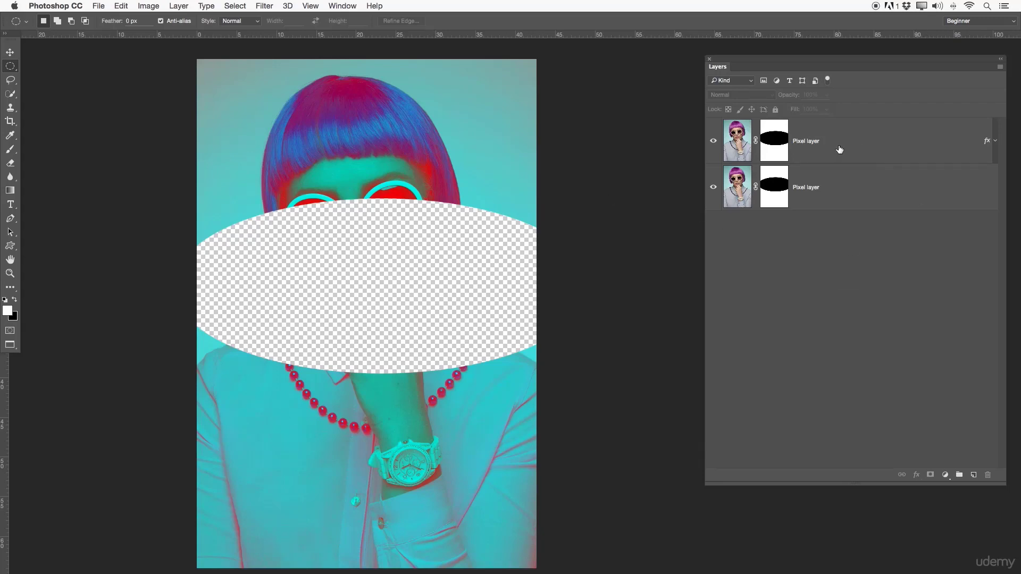
left_click(774, 195)
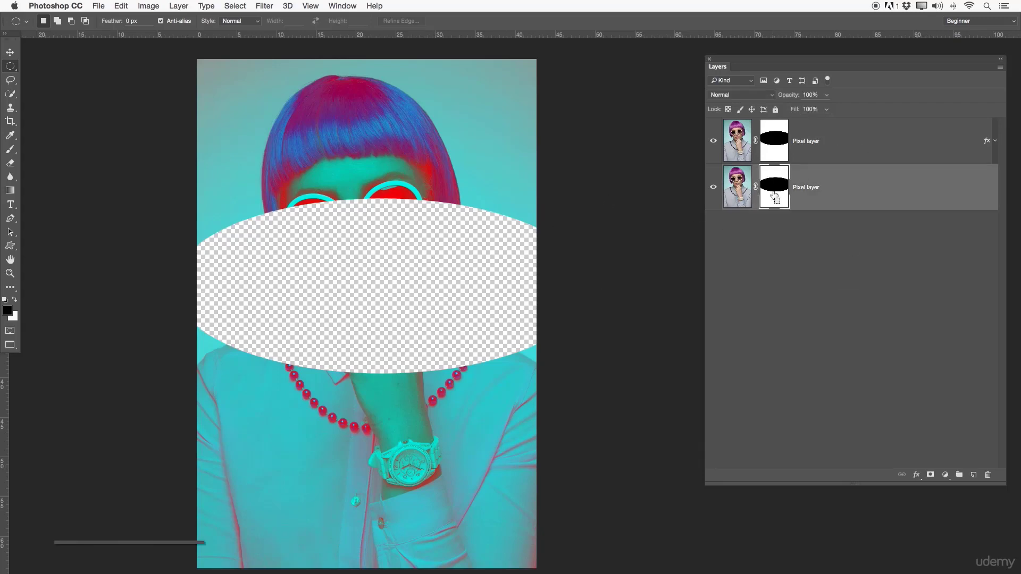
key("super+i")
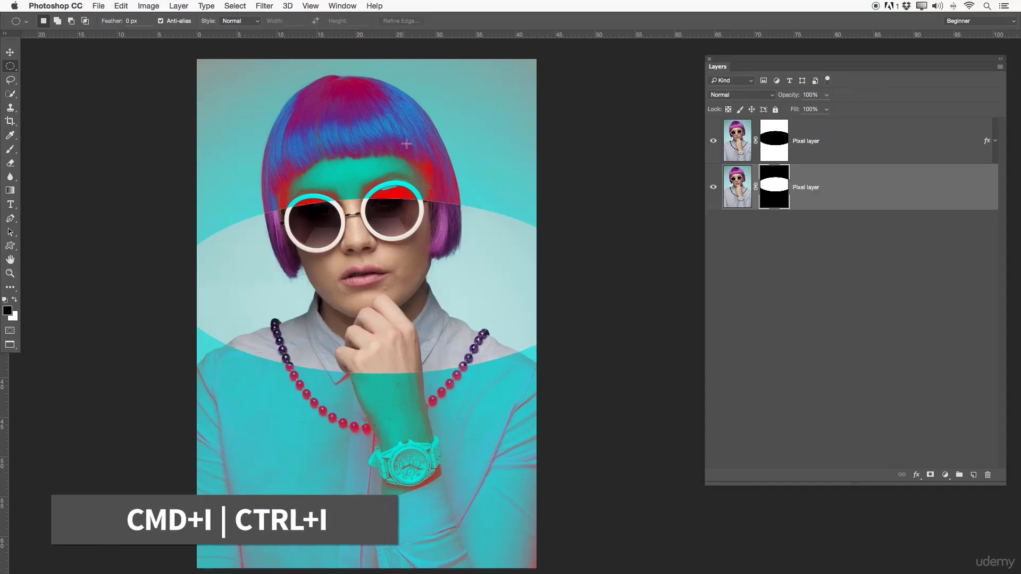
left_click(766, 156)
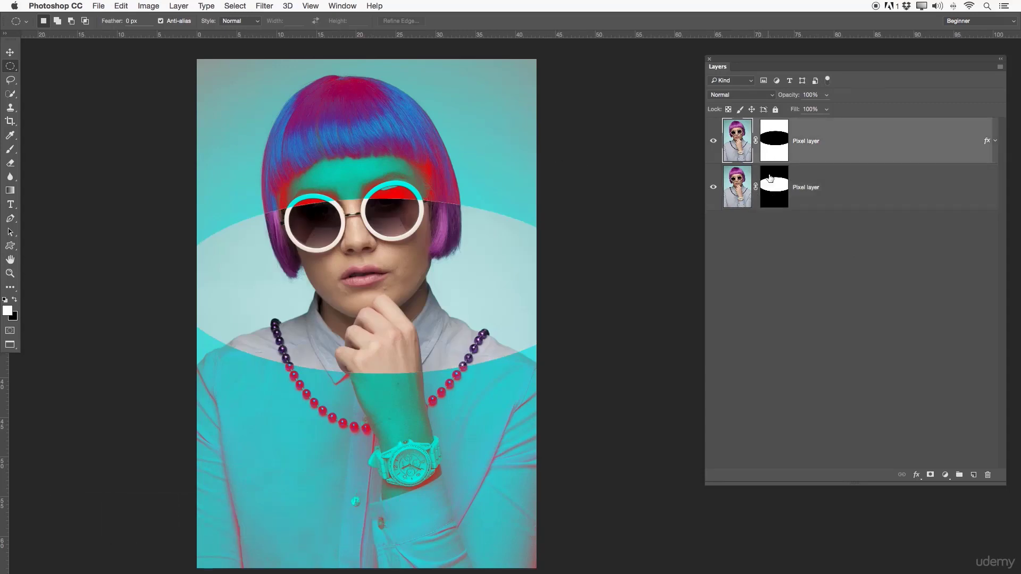
- Delete the inverted mask from the lower Pixel layer
left_click(761, 189)
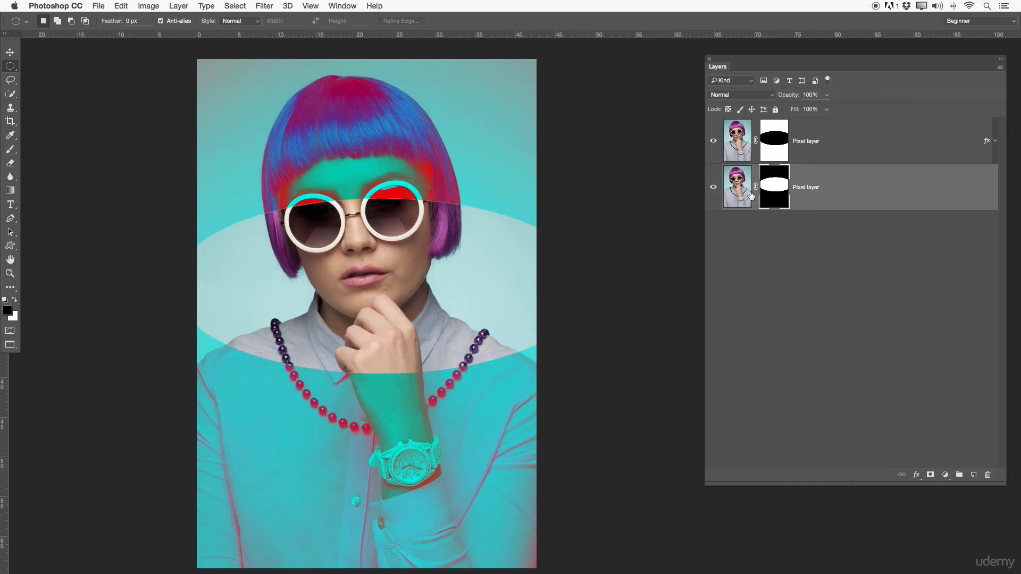
right_click(779, 191)
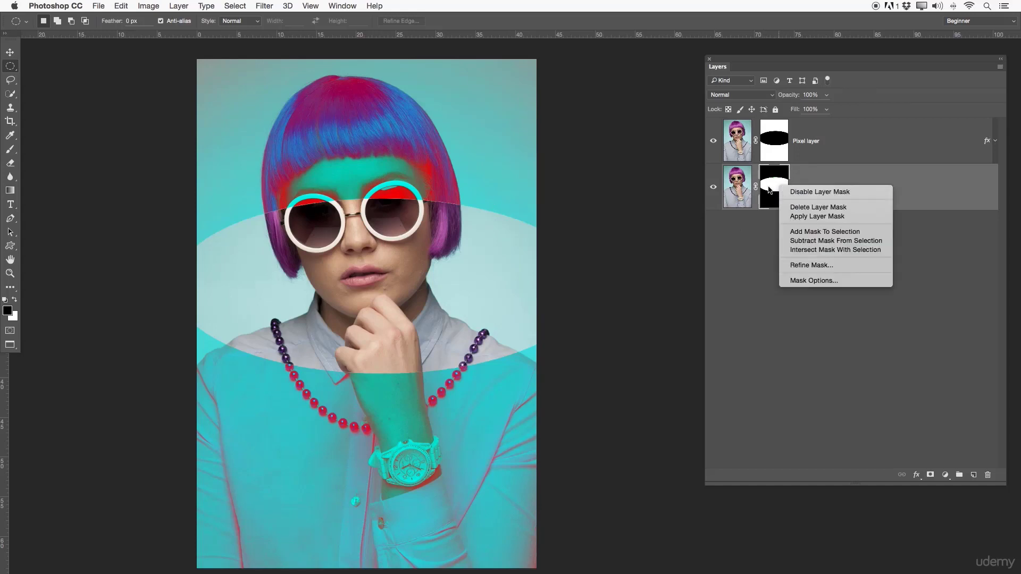
left_click(809, 216)
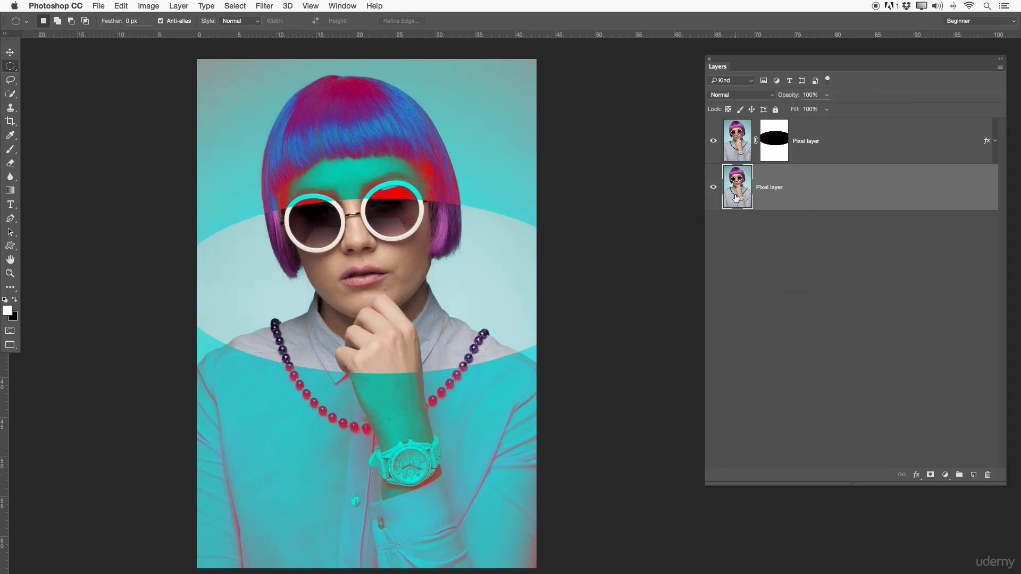
- Clip the upper Pixel layer to the layer below it and release the clipping mask again
left_click(716, 147)
left_click(716, 146)
left_click(742, 161, "alt")
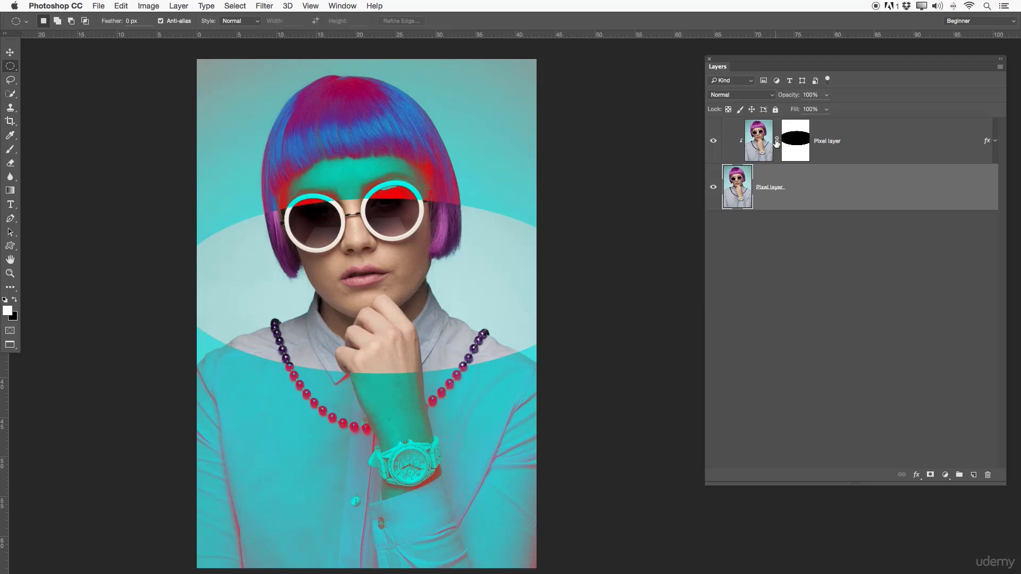
left_click(747, 163, "alt")
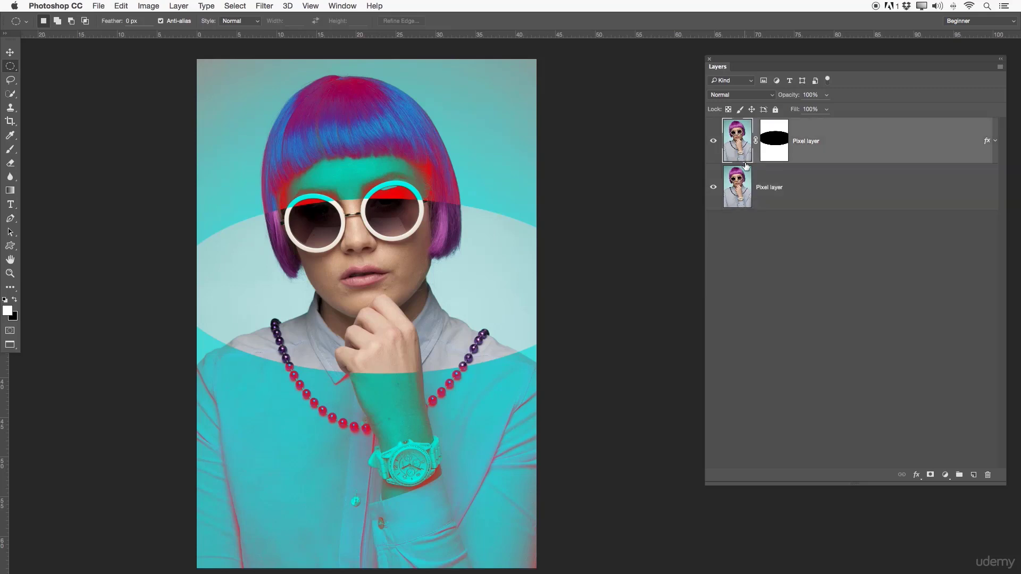
- Delete the upper Pixel layer's mask and clear its Color Overlay layer style
left_click(777, 151)
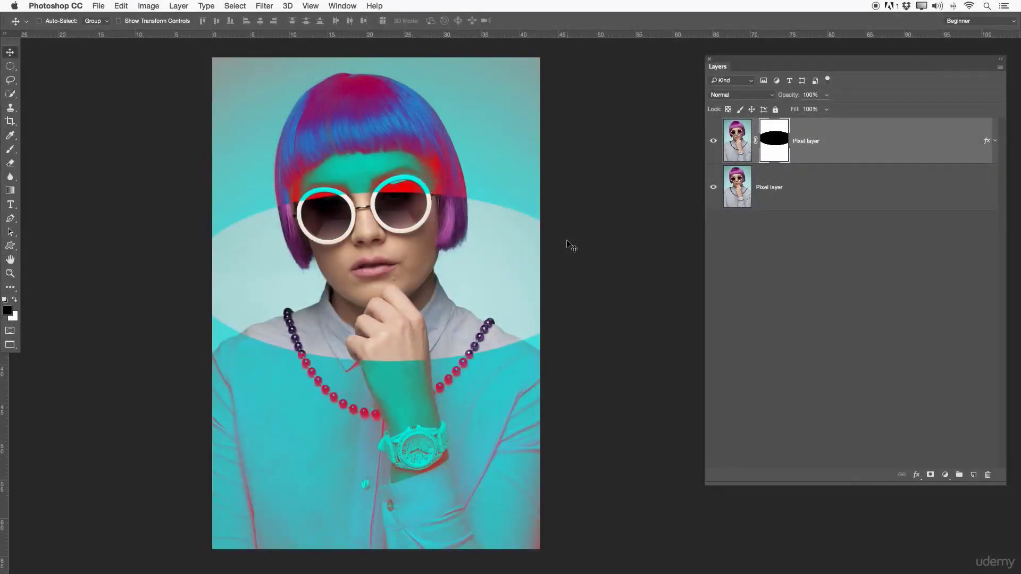
right_click(768, 144)
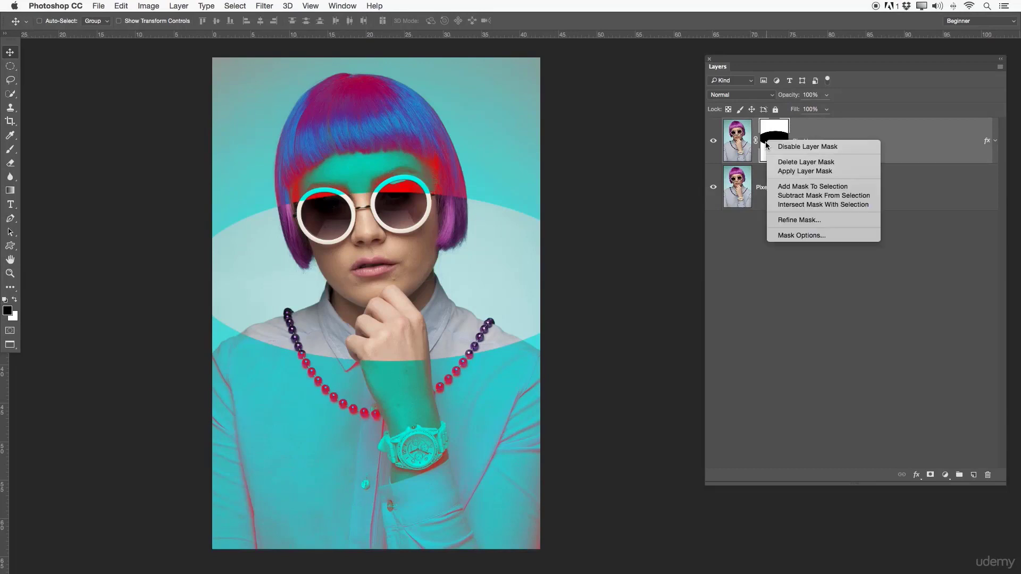
left_click(804, 161)
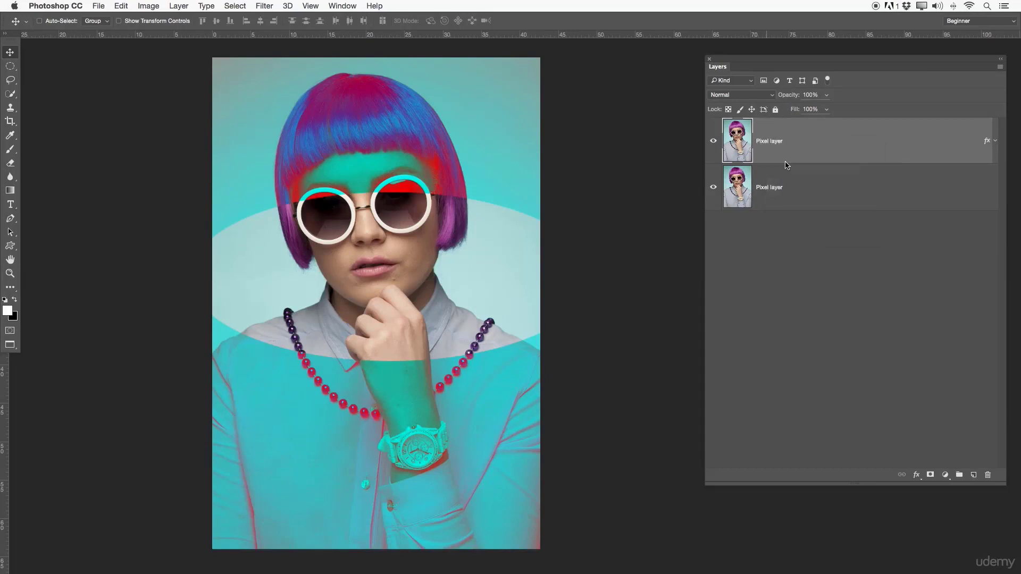
left_click(995, 140)
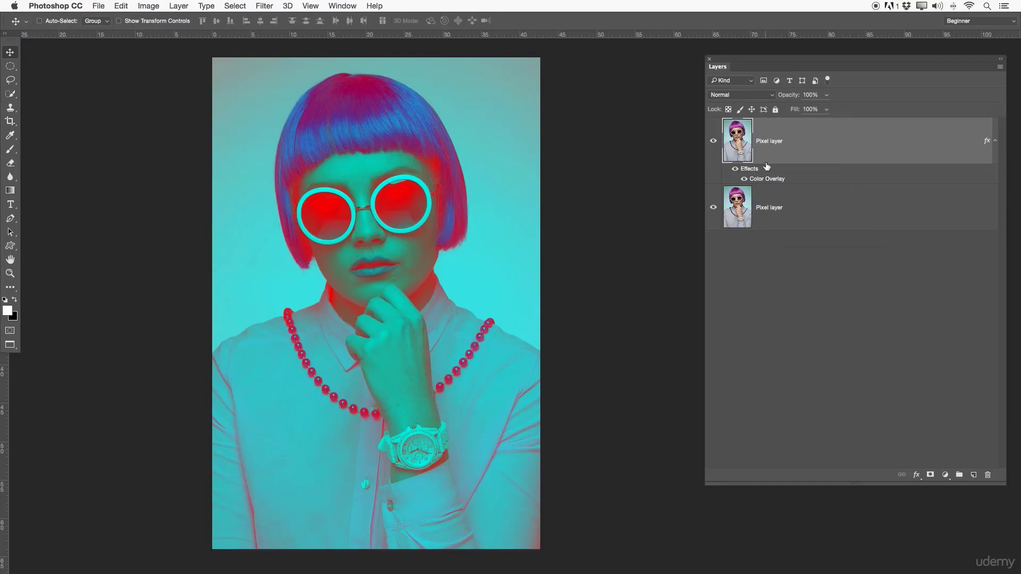
left_click(798, 144)
right_click(799, 144)
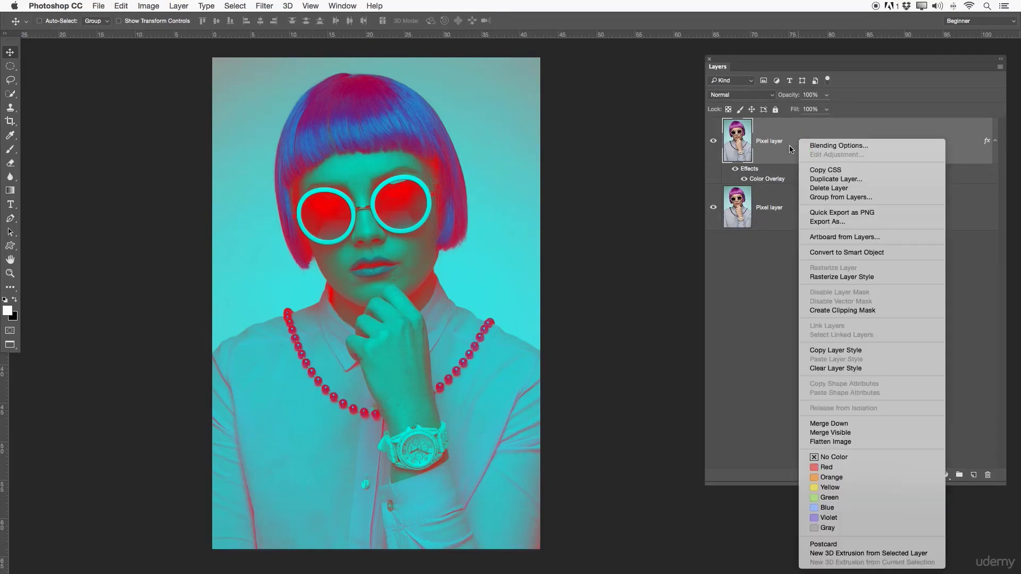
left_click(836, 368)
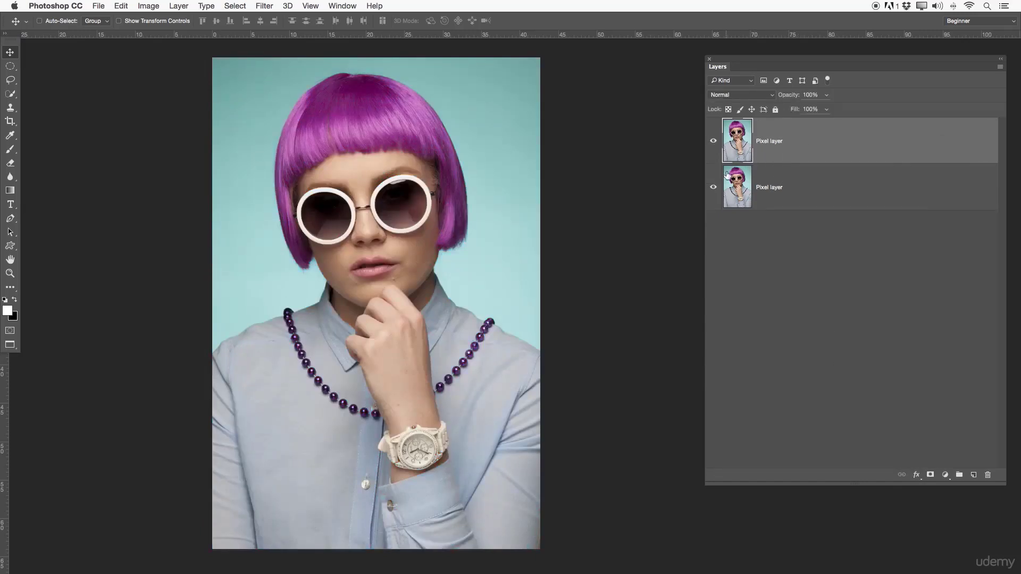
- Show the floating stack containing Paths, move it clear of the Layers panel and bring Adjustments forward
left_click(344, 6)
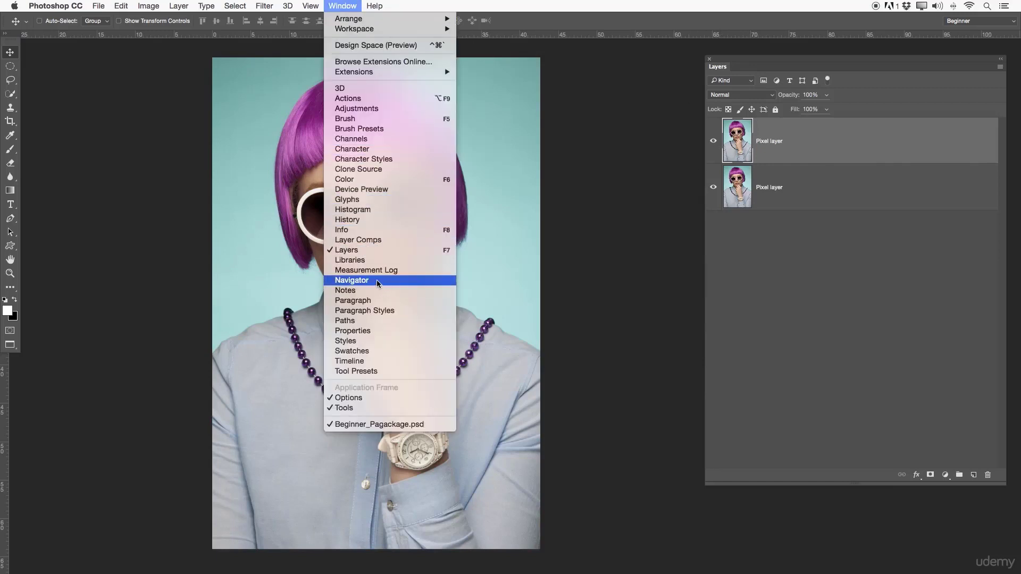
left_click(361, 321)
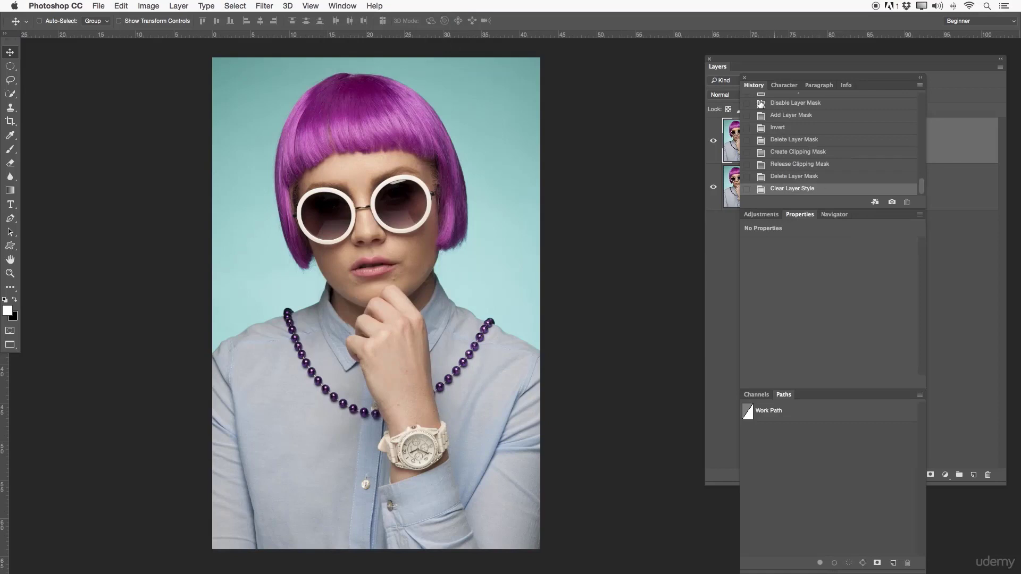
left_click_drag(755, 78, 482, 48)
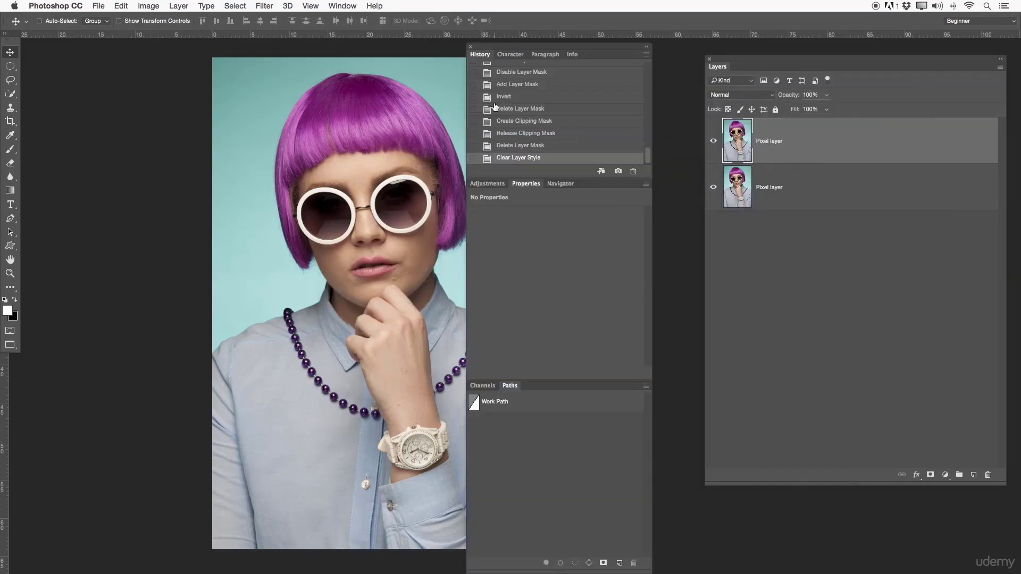
left_click(489, 185)
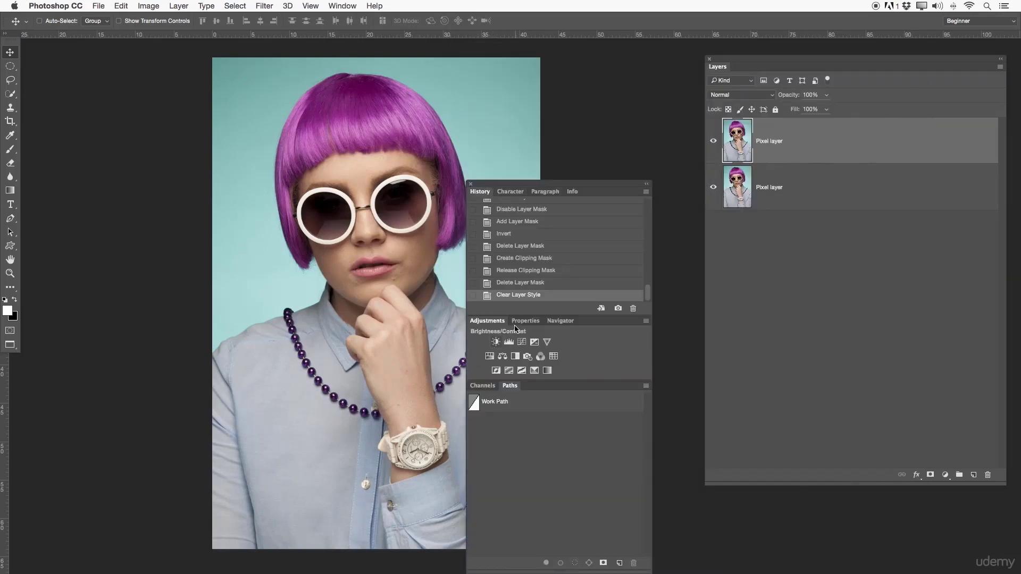
- Group Layers with Channels and Paths, and dock the whole stack at the window's edge with History shortened
left_click_drag(719, 72, 478, 386)
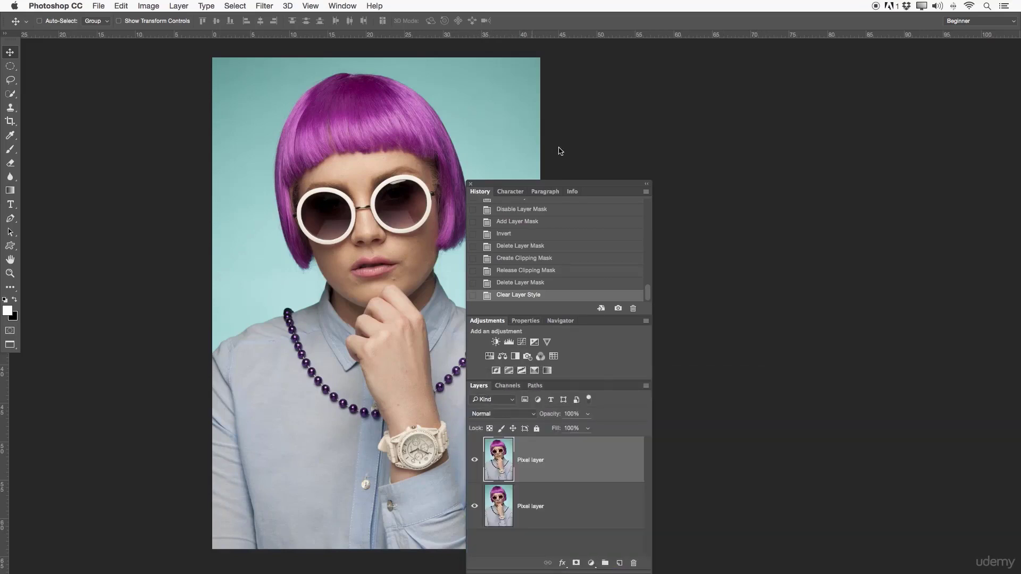
left_click_drag(542, 184, 989, 32)
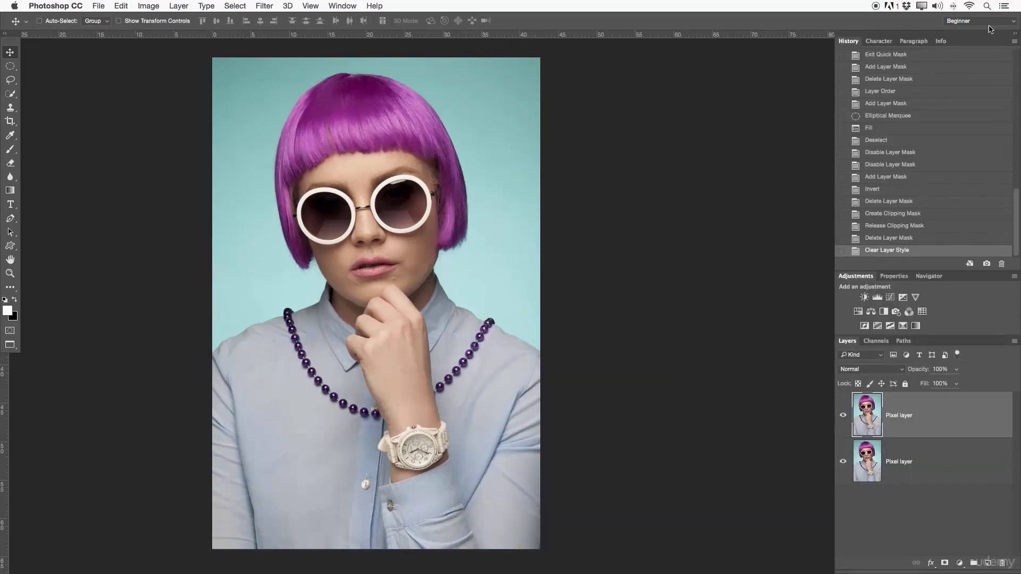
left_click_drag(956, 269, 945, 106)
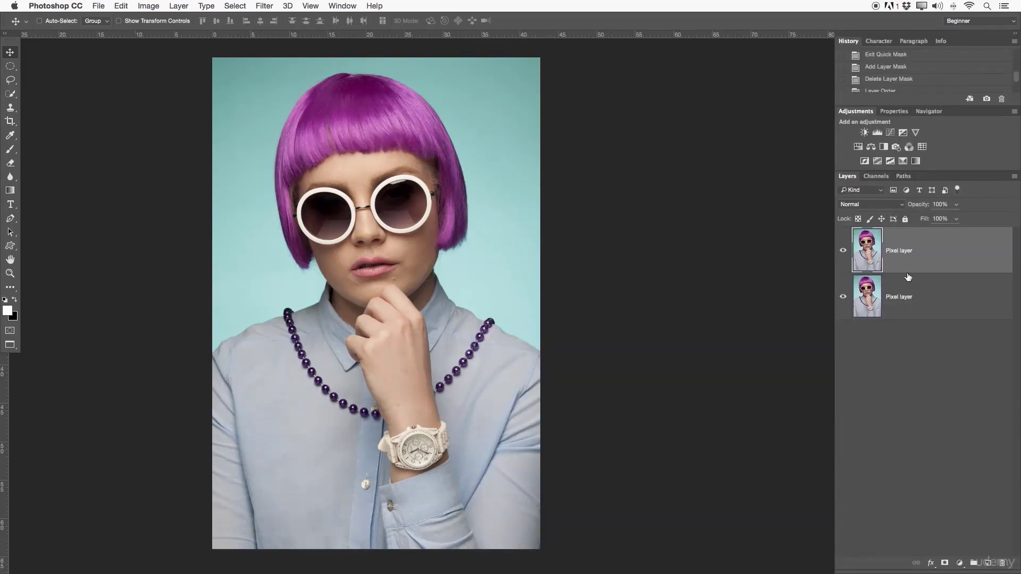
- Add a Curves adjustment layer above the Pixel layers and float its properties, enlarged, beside the portrait
left_click(891, 133)
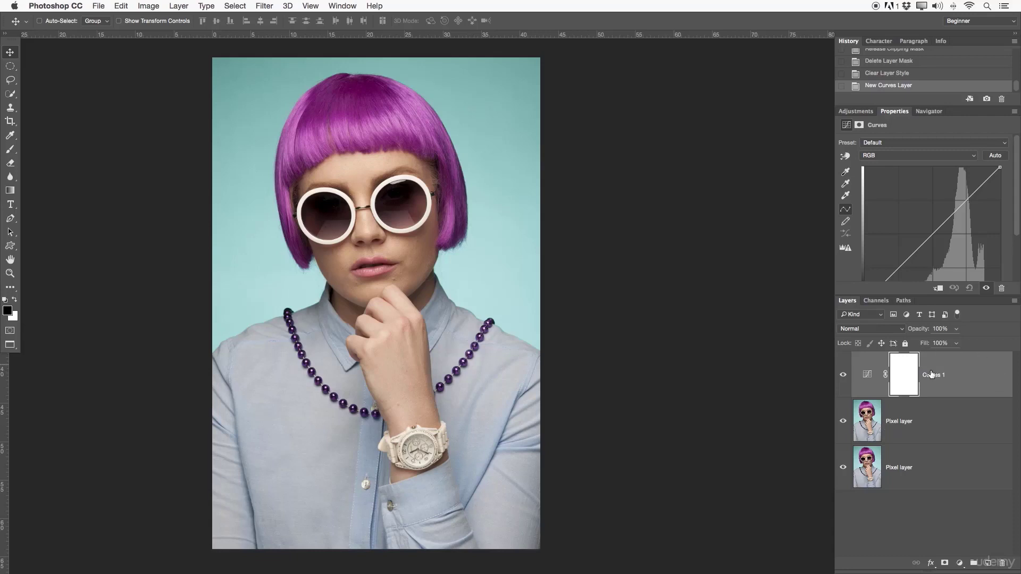
left_click_drag(893, 112, 617, 57)
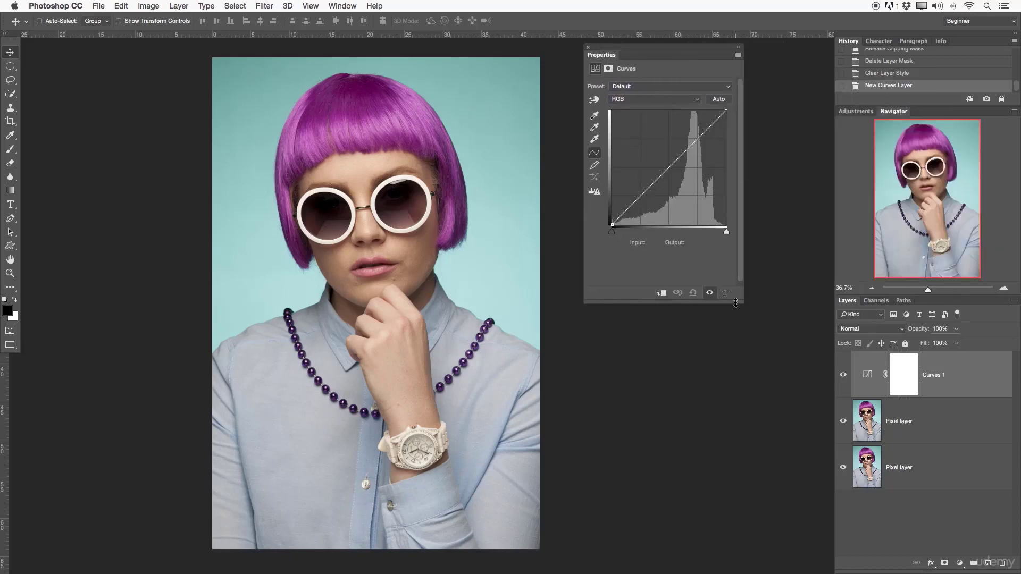
left_click_drag(740, 299, 797, 308)
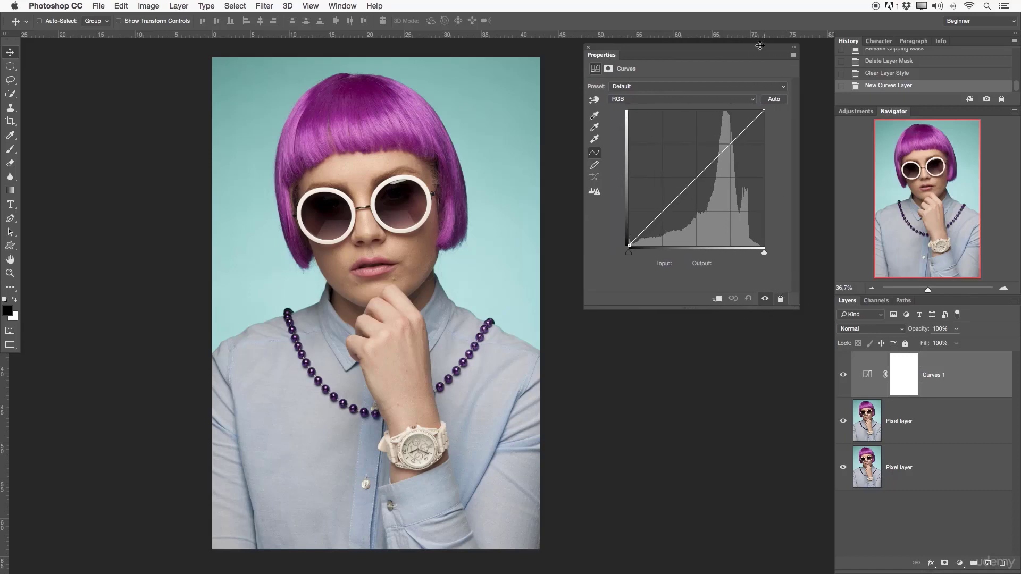
- Shape an S-curve on Curves 1, lowering the shadow point from input 69 to output 36 and raising the highlight point at input 186 to output 197
left_click_drag(725, 41, 727, 53)
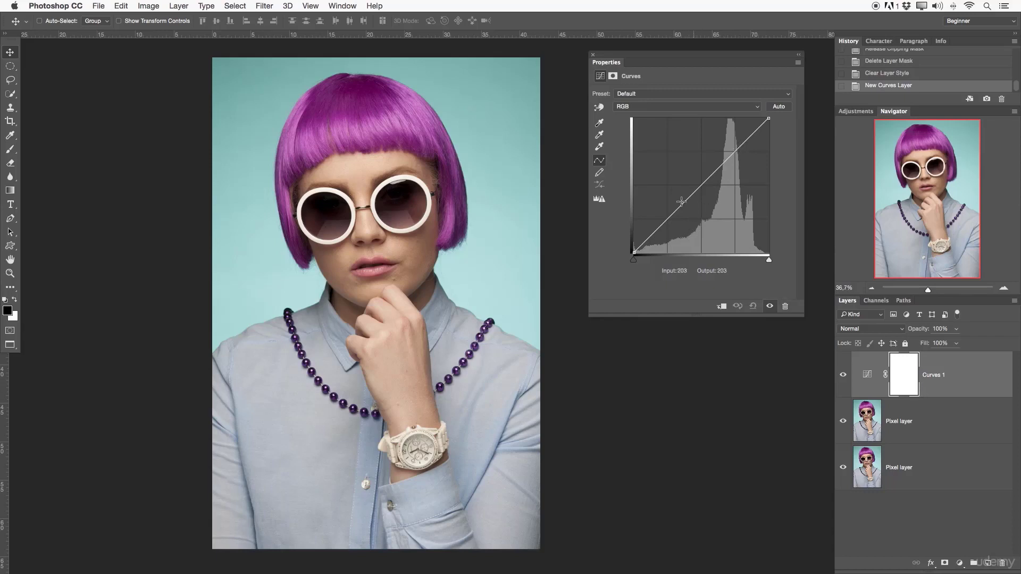
left_click_drag(668, 220, 672, 238)
mouse_move(738, 165)
left_mouse_down()
mouse_move(720, 146)
mouse_move(730, 158)
left_mouse_up()
left_click_drag(672, 241, 673, 231)
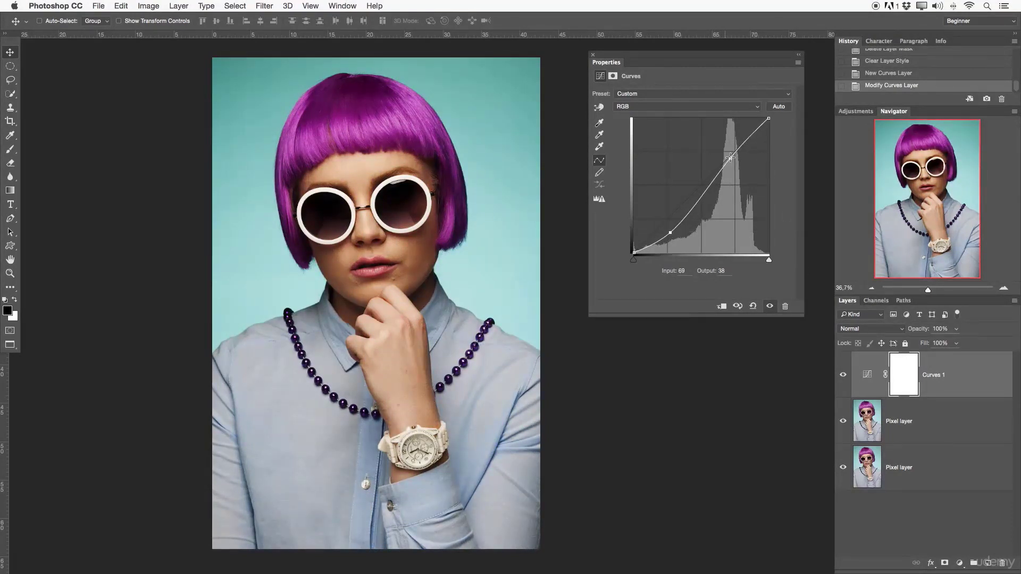
left_click_drag(730, 158, 732, 148)
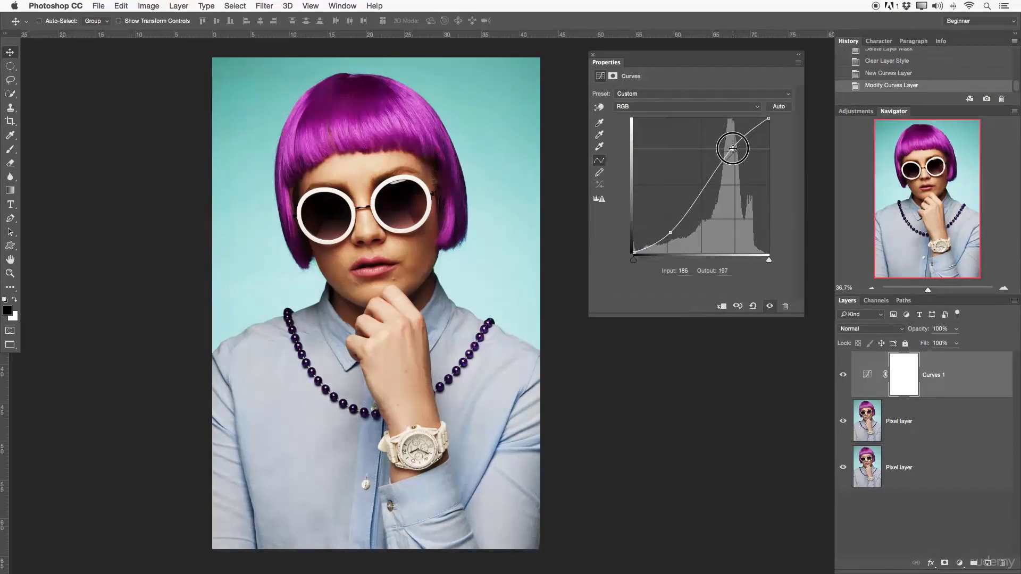
left_click_drag(670, 232, 670, 236)
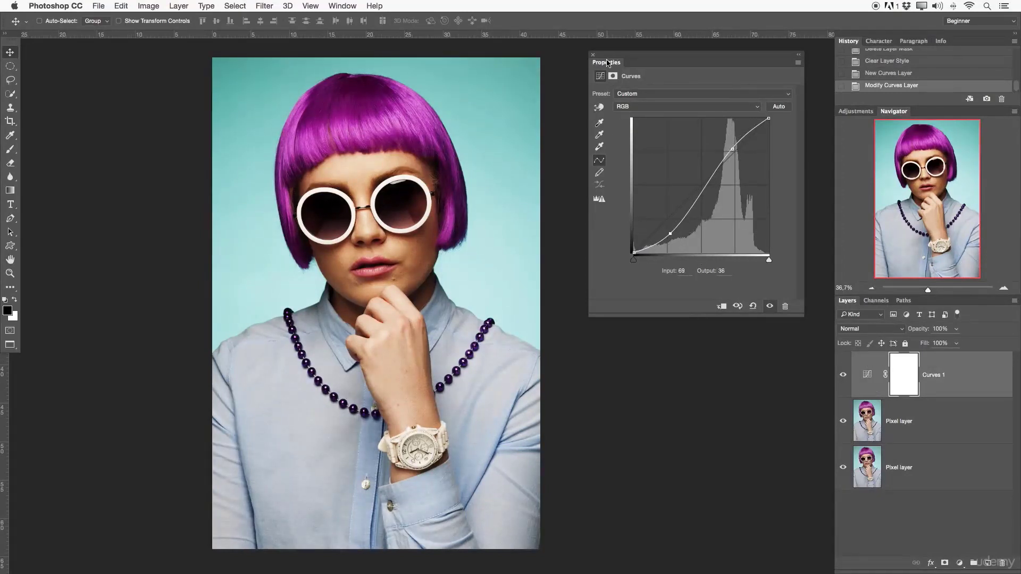
- Dock the floating Properties panel between Adjustments and Navigator, and bring Adjustments forward
left_click_drag(607, 63, 925, 116)
left_click(908, 113)
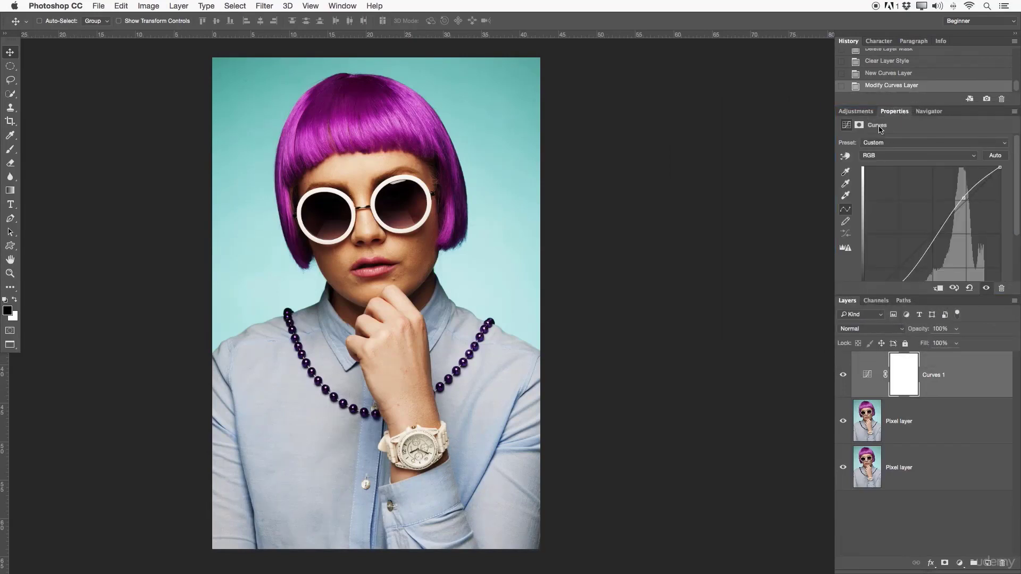
left_click(867, 111)
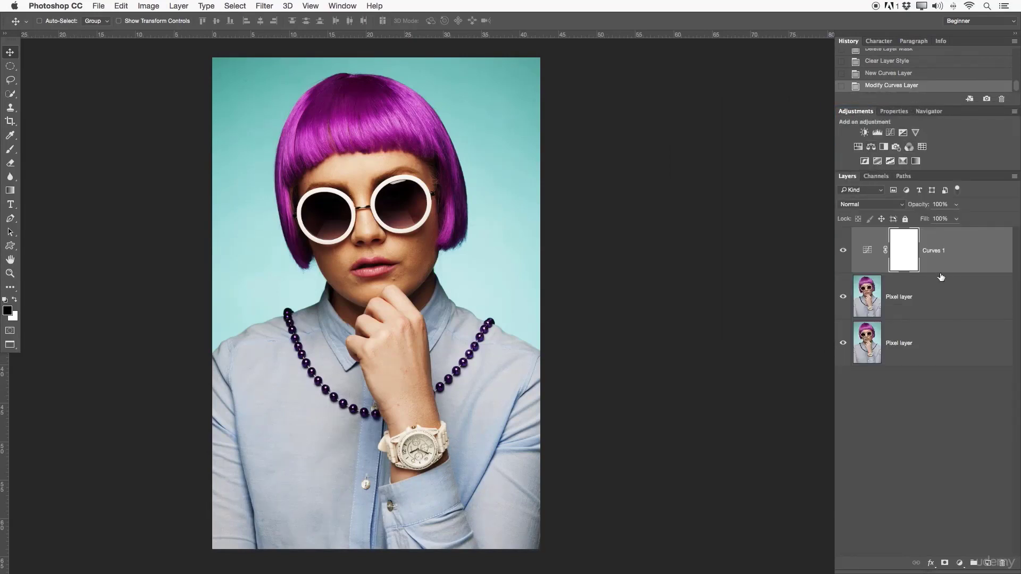
- Hide and show the Curves 1 layer several times to compare the portrait with and without the contrast adjustment
key("x")
left_click(873, 257)
left_click(843, 253)
left_click(843, 251)
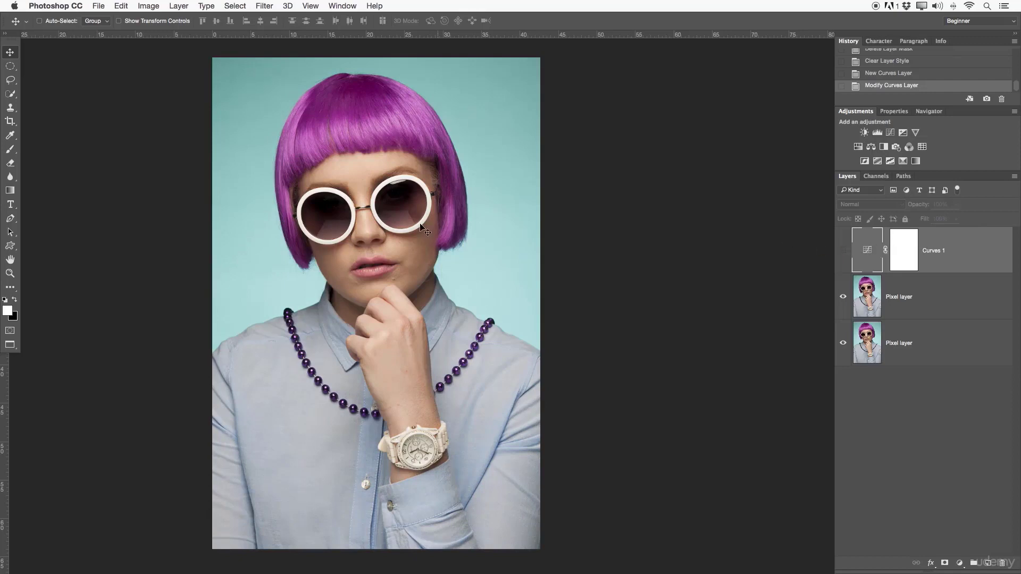
left_click(844, 251)
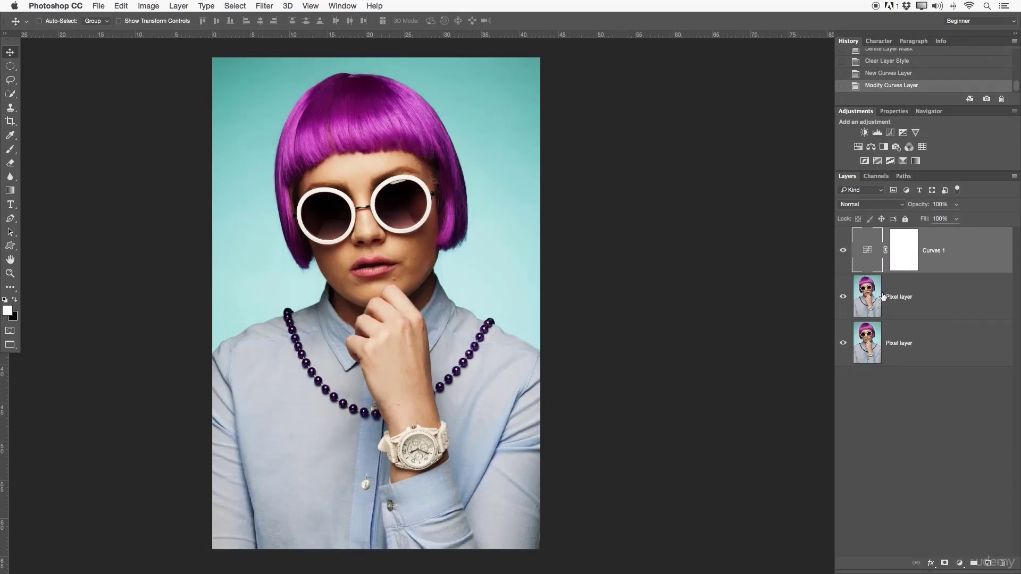
left_click(844, 252)
left_click(843, 251)
left_click(844, 252)
left_click(845, 252)
- Add a Hue/Saturation adjustment layer above Curves 1 and float its properties beside the portrait
left_click(858, 148)
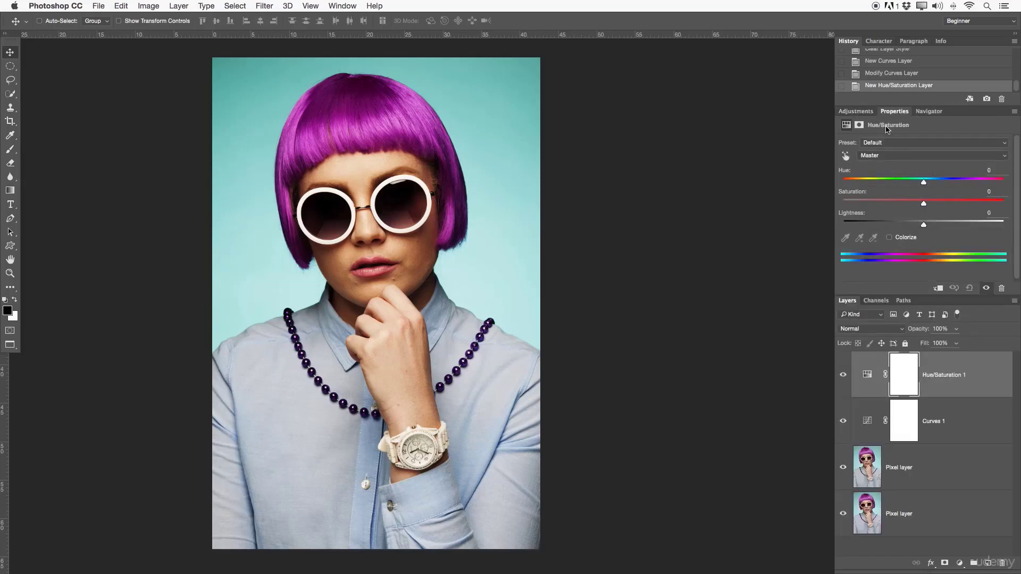
left_click_drag(851, 111, 641, 56)
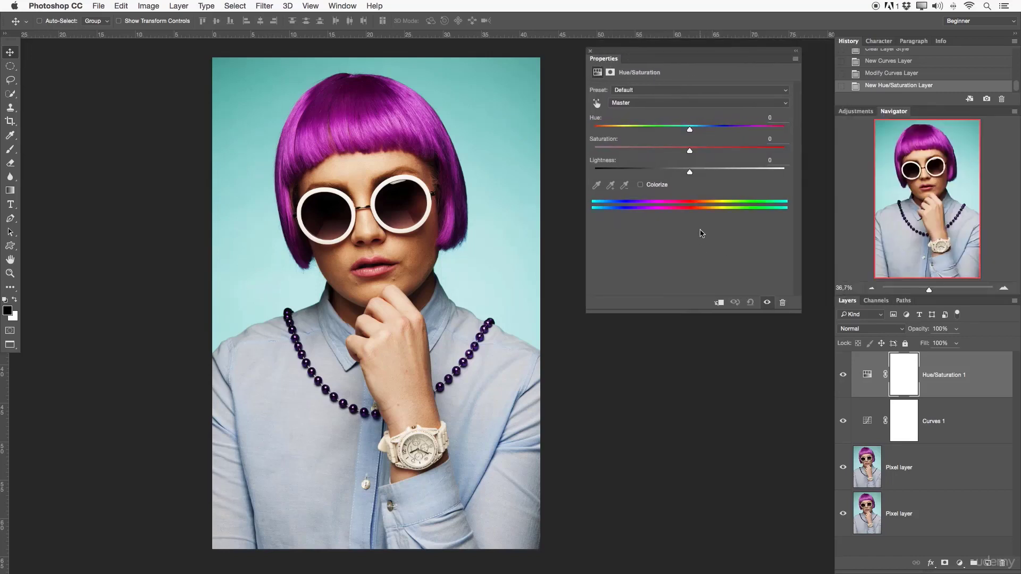
left_click(867, 375)
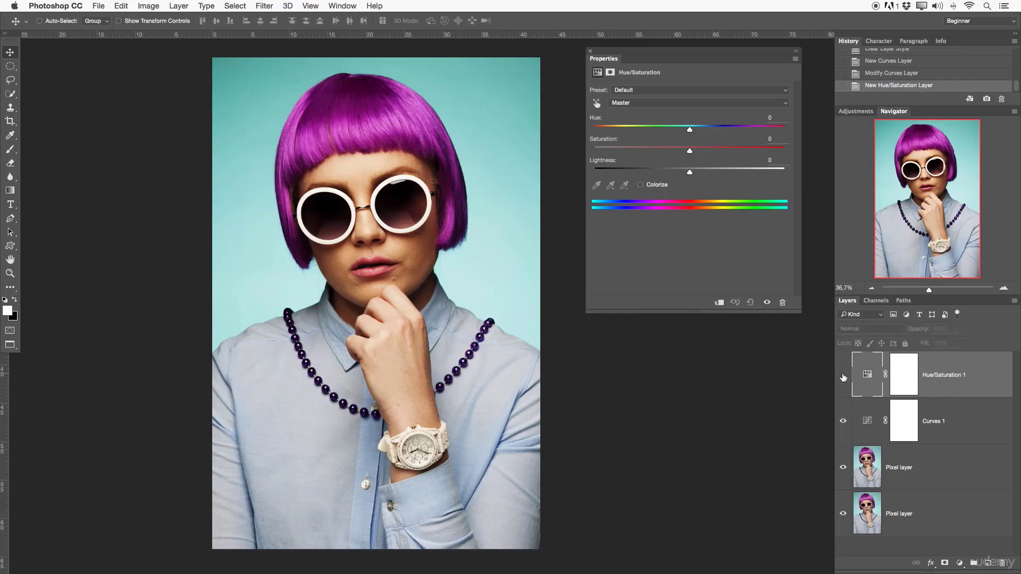
left_click(842, 420)
left_click(842, 420)
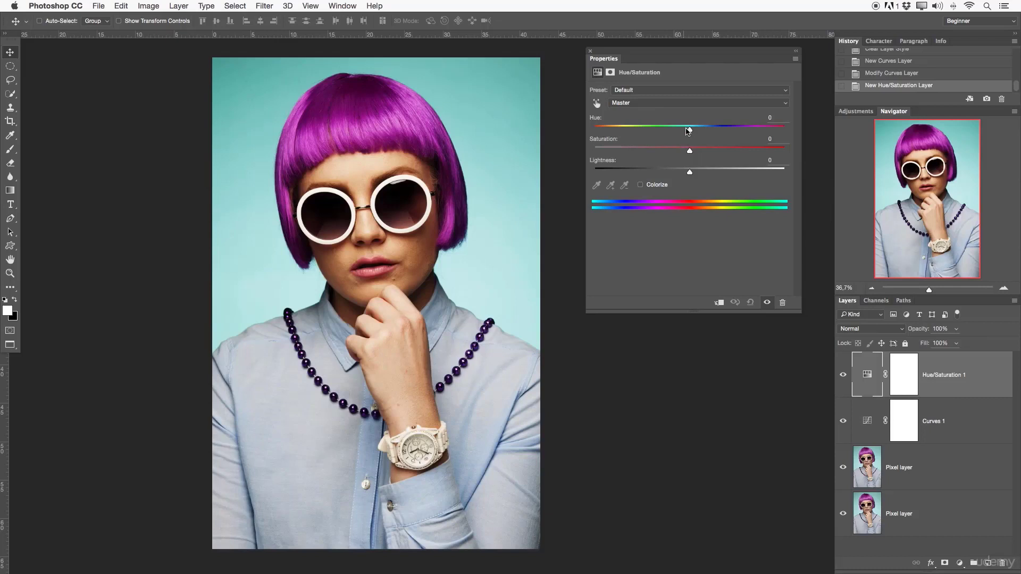
- Turn the portrait black and white by setting the Hue/Saturation layer's Saturation to -100
left_click(650, 105)
left_click(616, 103)
left_click_drag(691, 155, 592, 152)
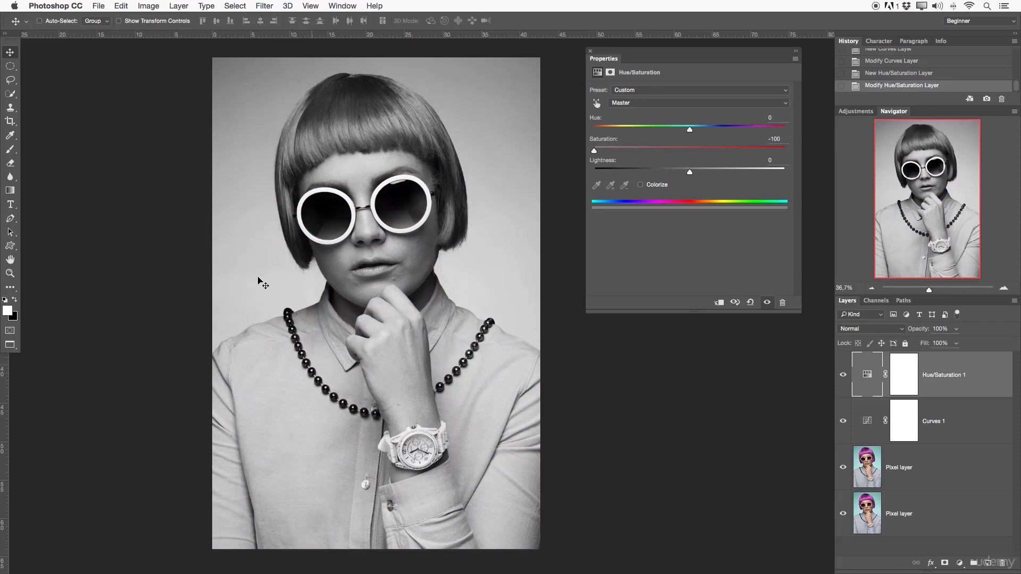
- Select the upper Pixel layer, Hue/Saturation 1 and Curves 1 in turn to compare what Properties offers for each
left_click(931, 474)
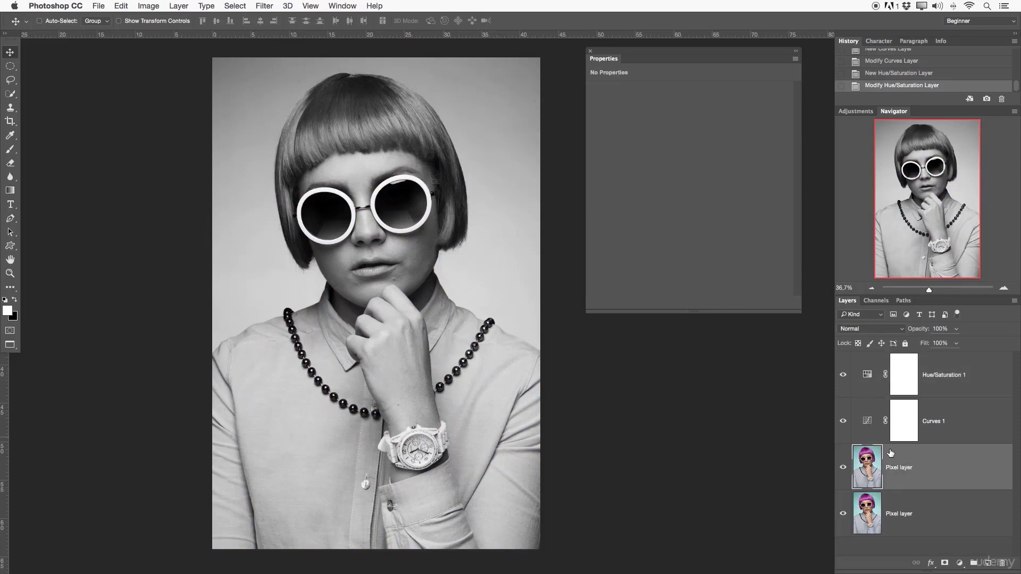
left_click(933, 386)
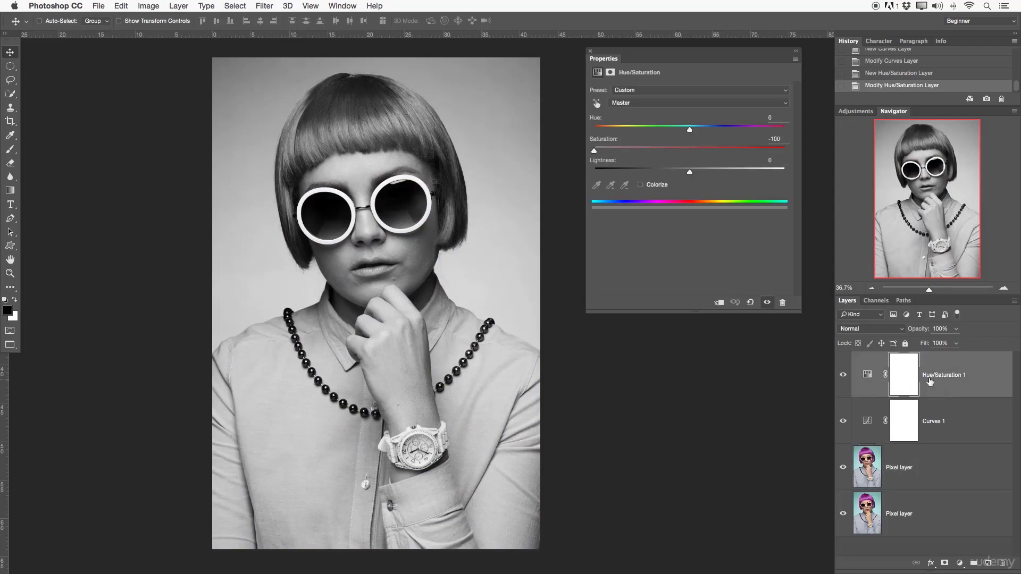
left_click(952, 423)
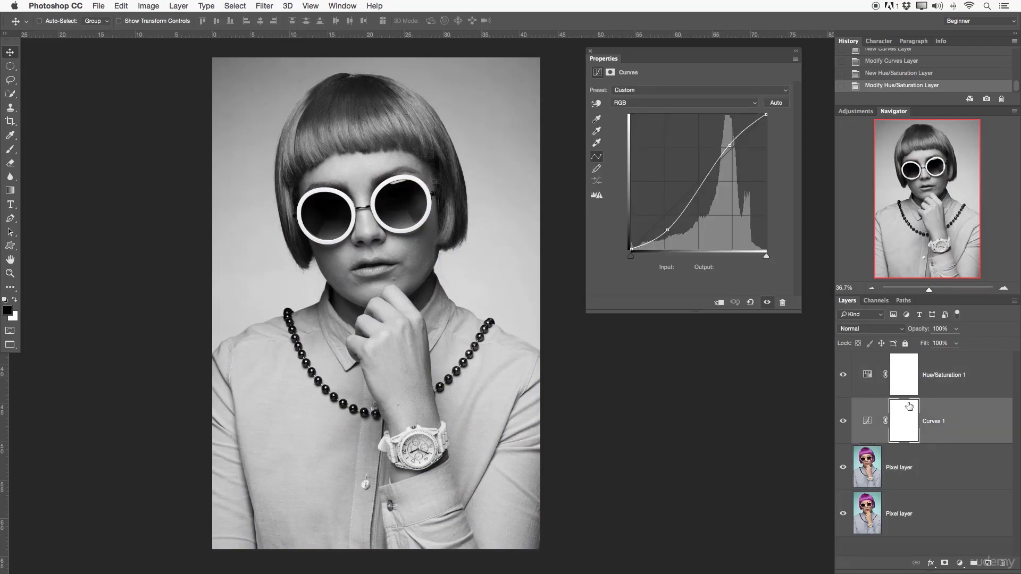
left_click(963, 378)
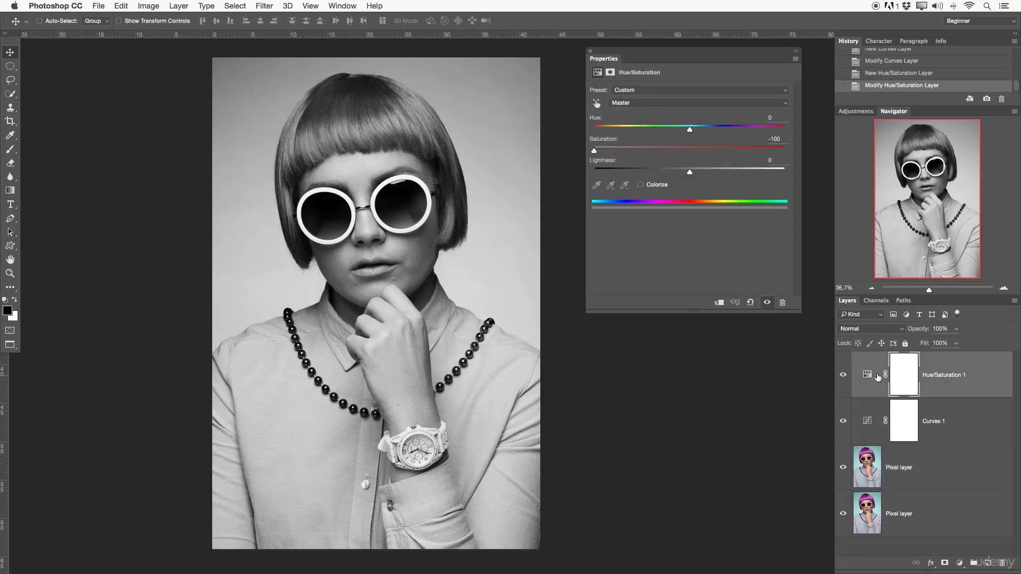
- Hide Hue/Saturation 1 to inspect the Curves 1 settings on the colour portrait, and show it again
left_click(843, 375)
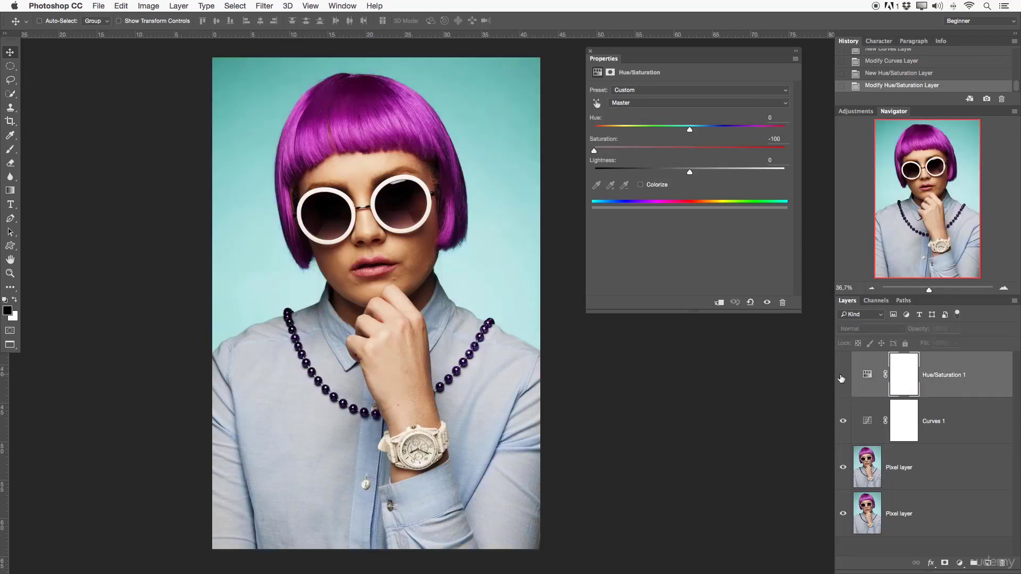
left_click(934, 423)
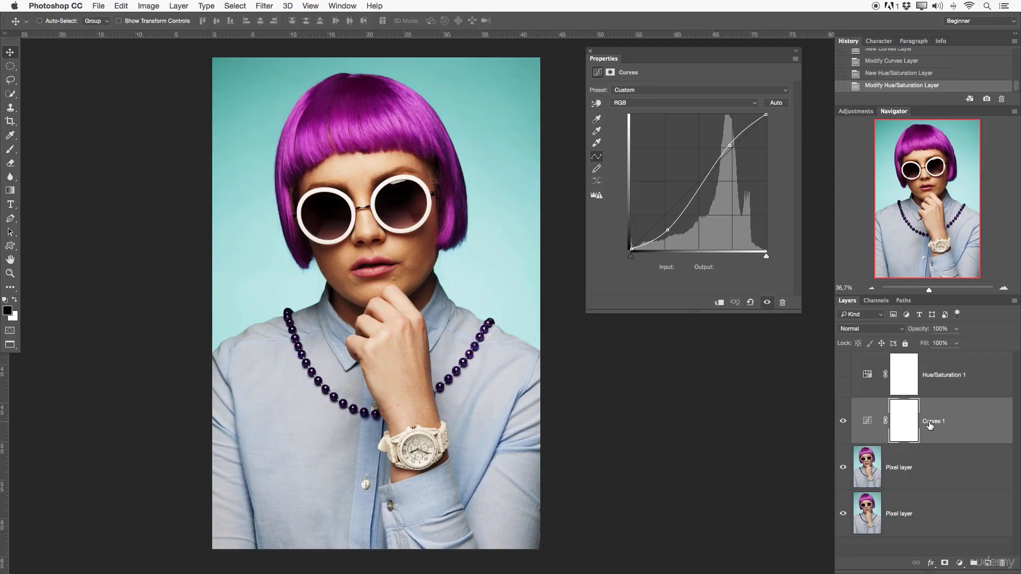
left_click(843, 378)
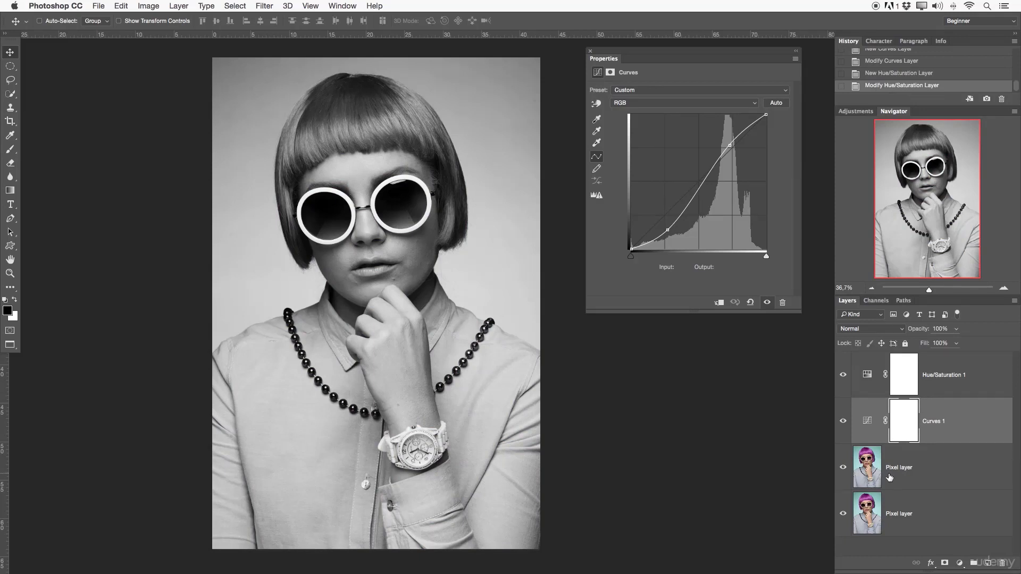
- Recolour the portrait by setting the Hue/Saturation 1 layer's Saturation to +30 and Hue to +84
left_click(916, 474)
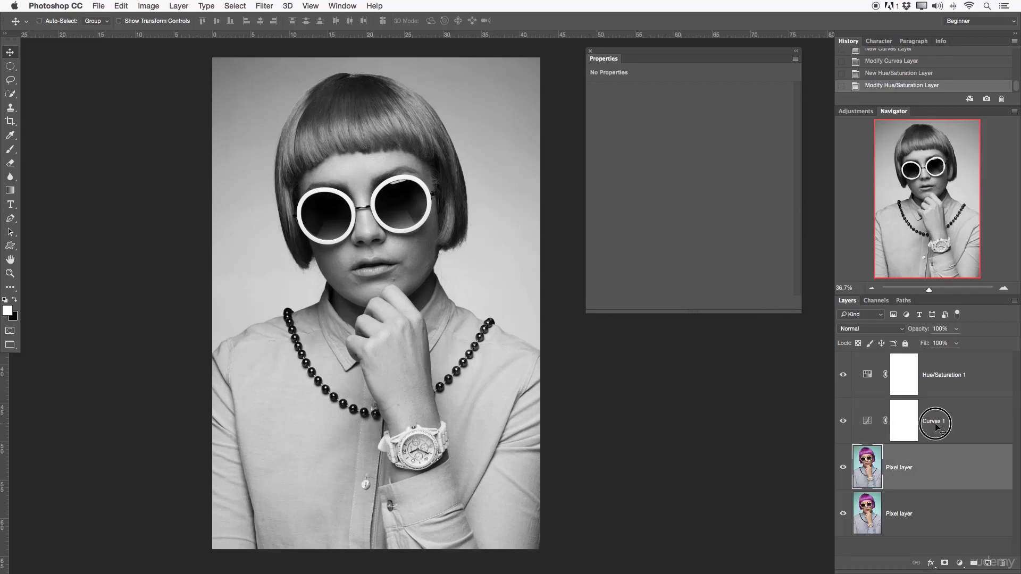
left_click(934, 424)
left_click(946, 393)
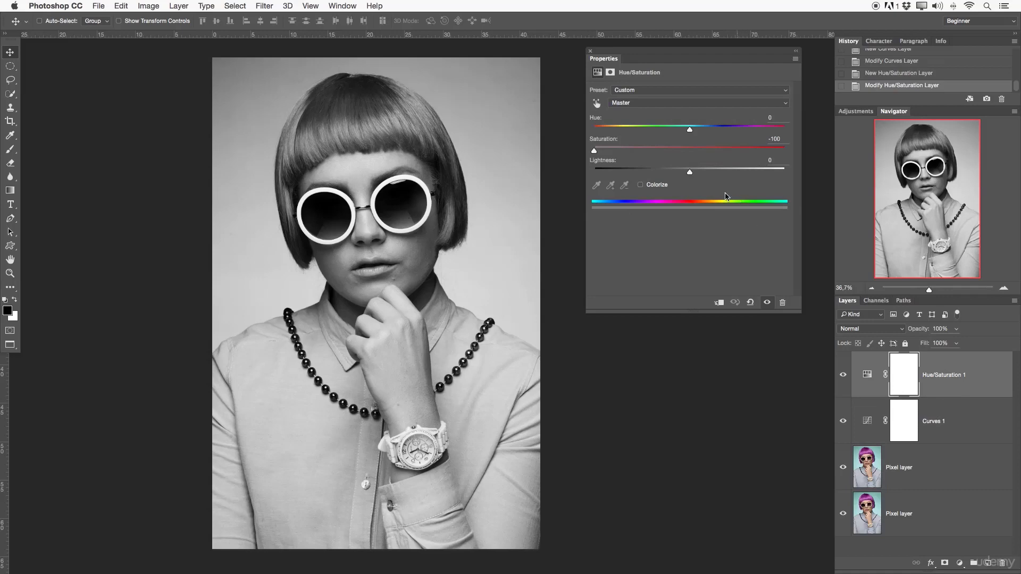
left_click_drag(594, 152, 748, 130)
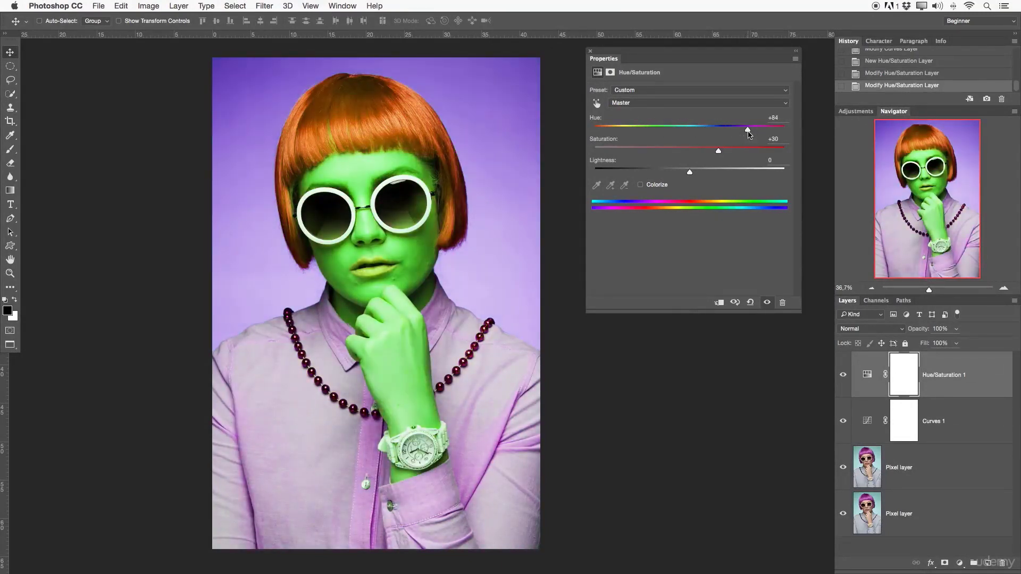
- Toggle the visibility of Hue/Saturation 1 and Curves 1 to compare their effects, leaving both adjustment layers hidden
left_click(955, 421)
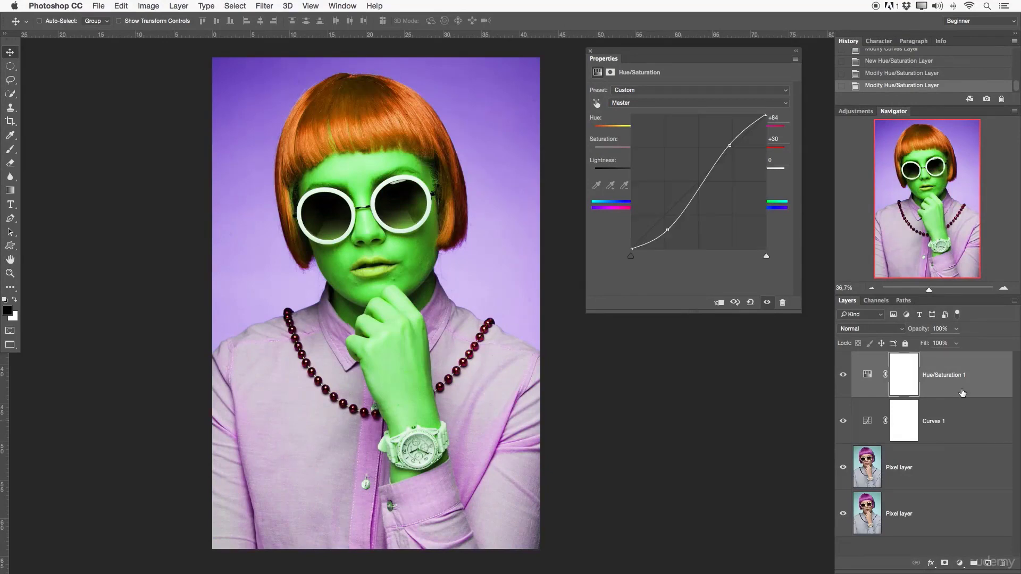
left_click(866, 375)
left_click(842, 375)
left_click(843, 376)
left_click(844, 377)
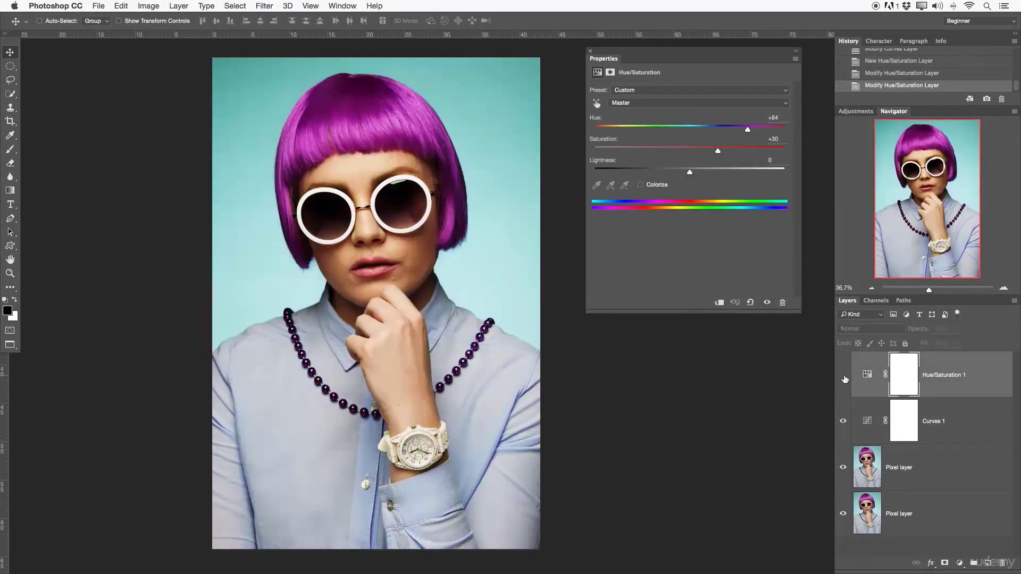
left_click(842, 421)
left_click(843, 421)
left_click(842, 421)
left_click(843, 422)
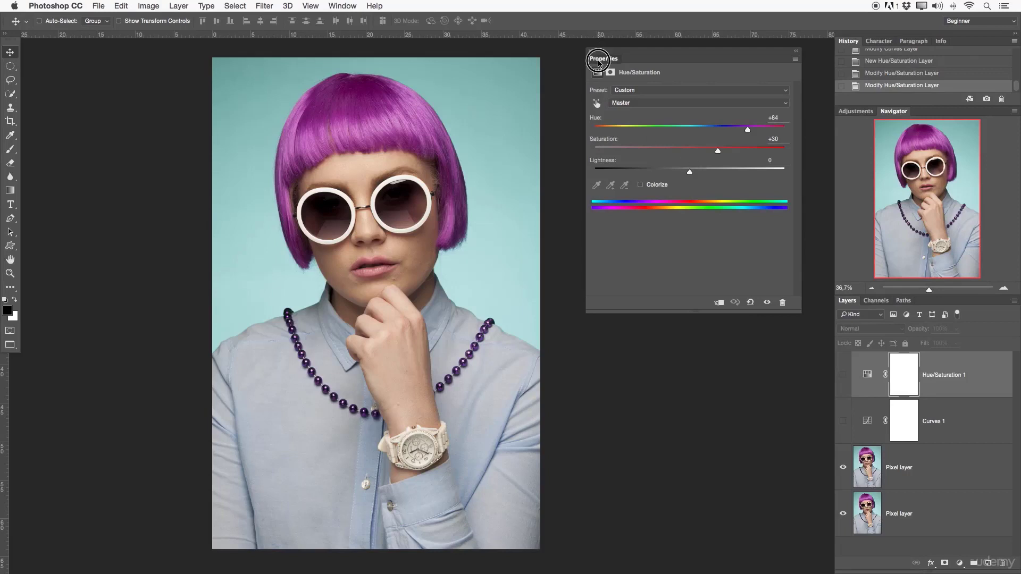
- Dock Properties with Adjustments and Navigator, bring Adjustments forward and adjust the height of the History area above them
left_click_drag(604, 58, 915, 108)
left_click_drag(854, 114, 875, 270)
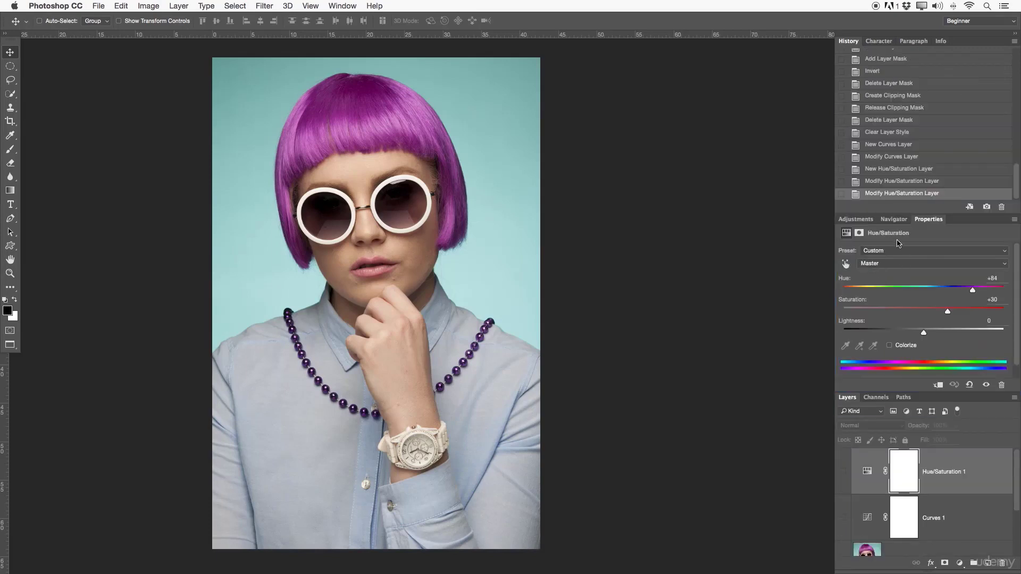
left_click(855, 219)
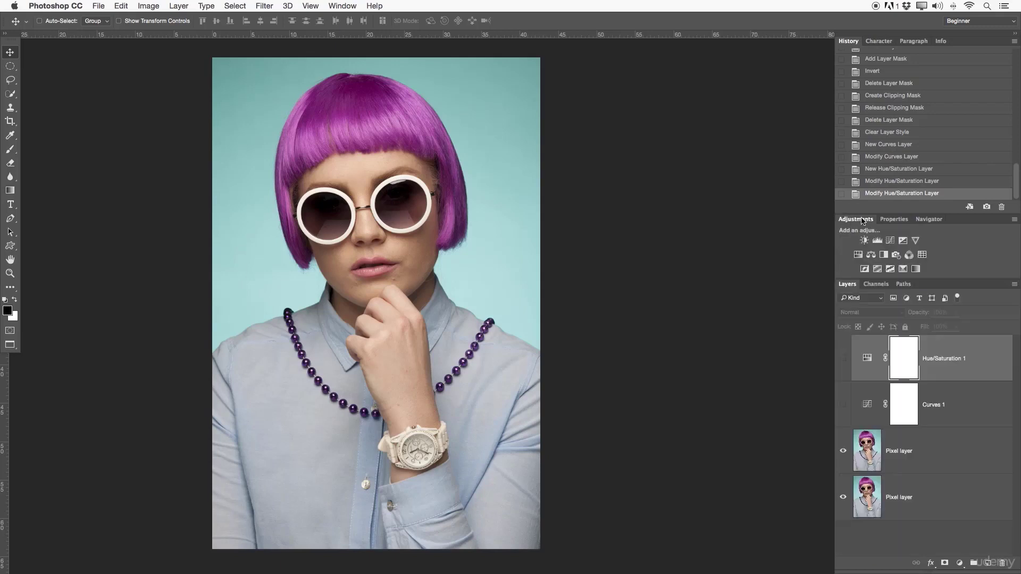
left_click_drag(876, 214, 877, 119)
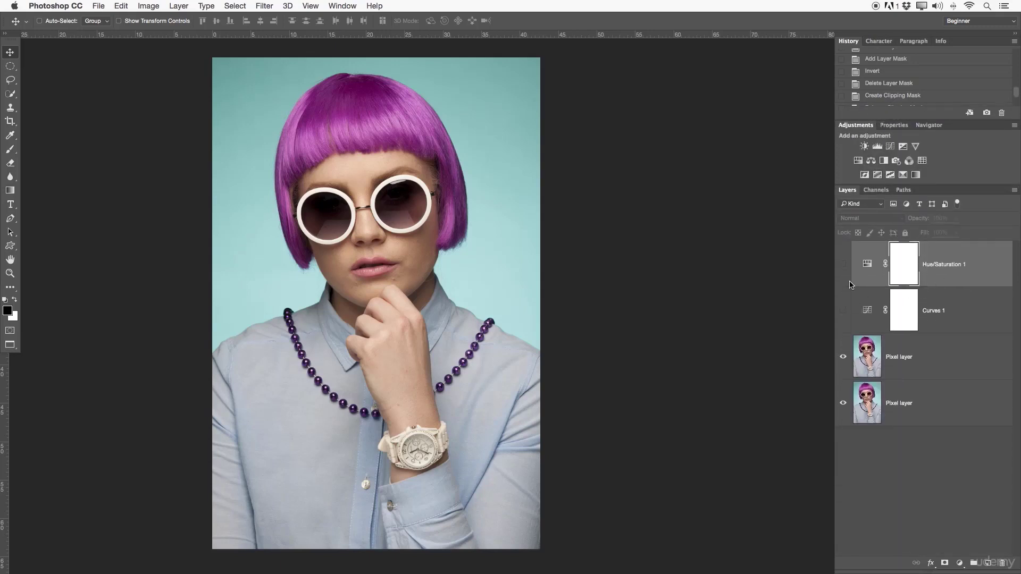
- Toggle the Hue/Saturation 1 layer to compare its effect, and make both adjustment layers visible over the portrait
left_click(843, 264)
left_click(839, 280)
left_click(839, 280)
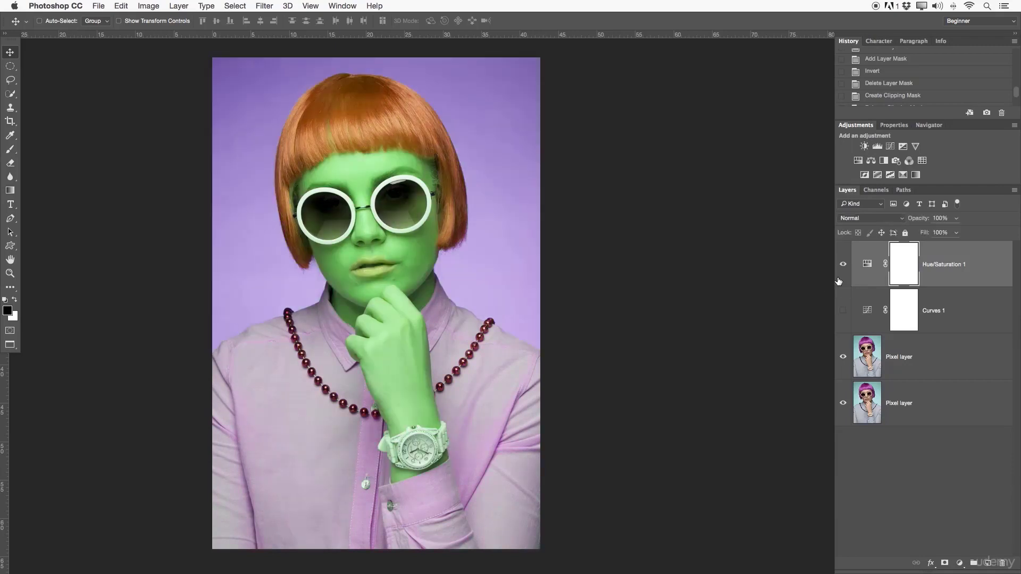
left_click(839, 281)
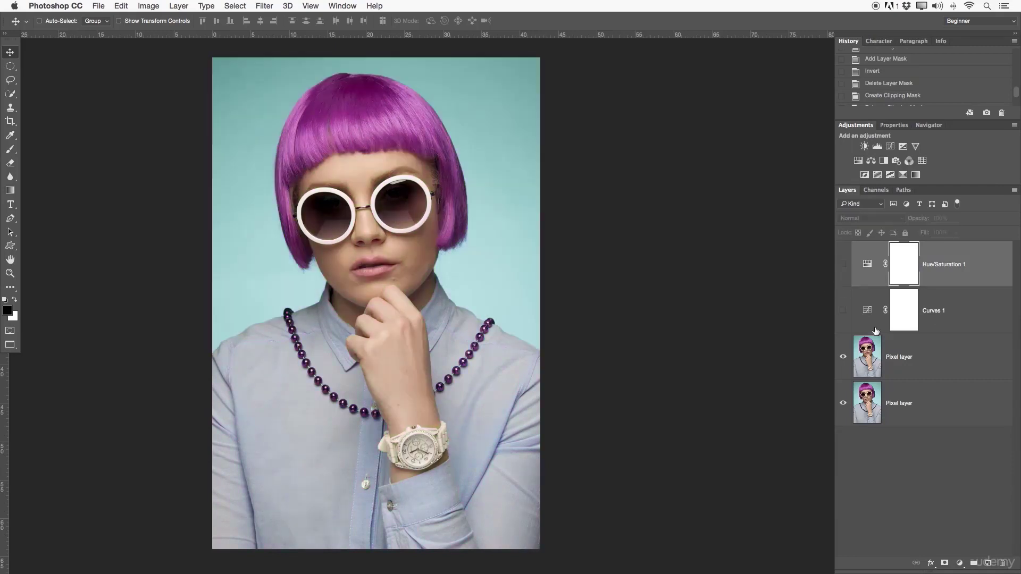
left_click(843, 312)
left_click(843, 264)
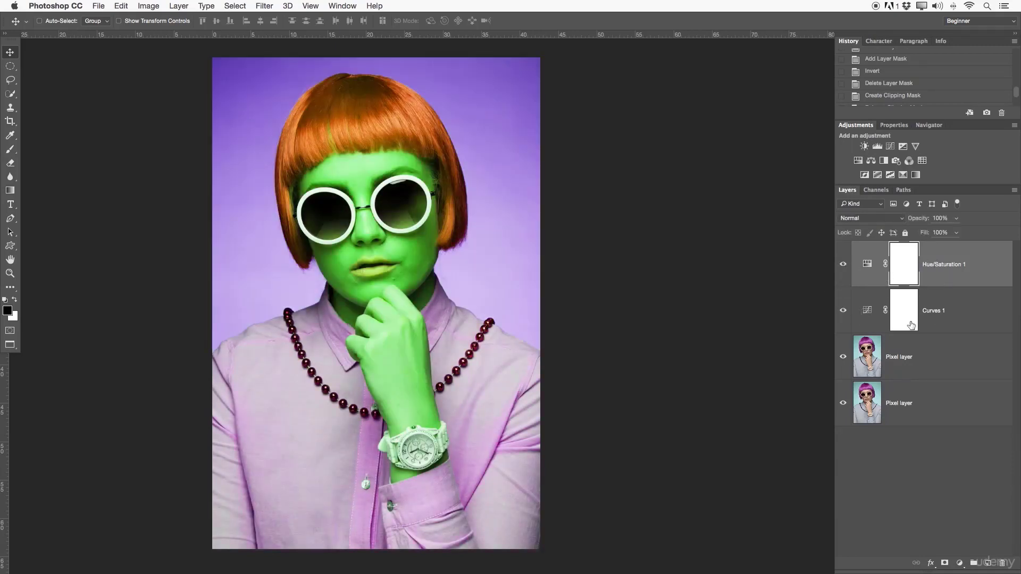
- Hide the upper Pixel layer and select the lower Pixel layer beneath the adjustment layers
left_click(929, 358)
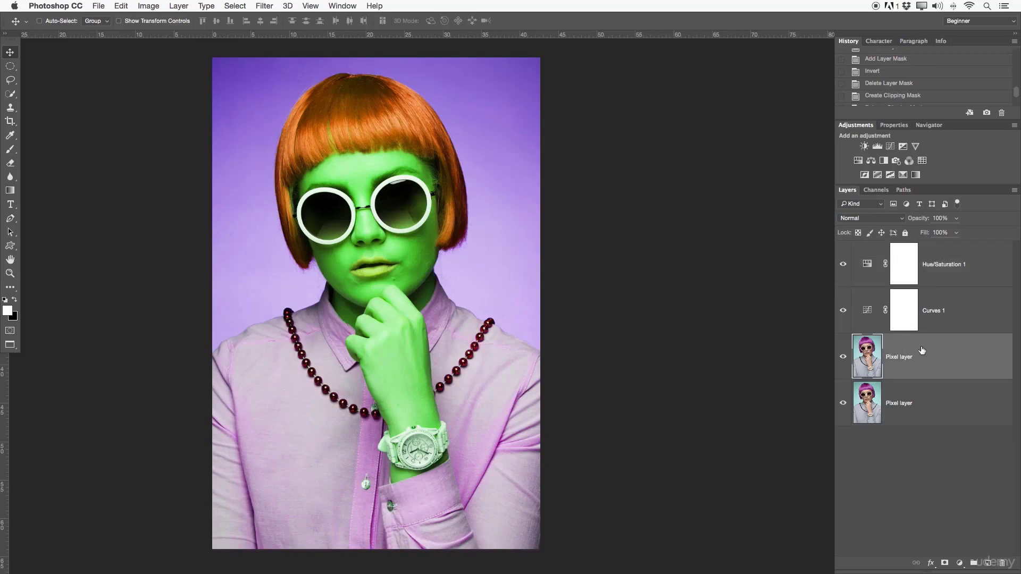
left_click(911, 404)
left_click(908, 368)
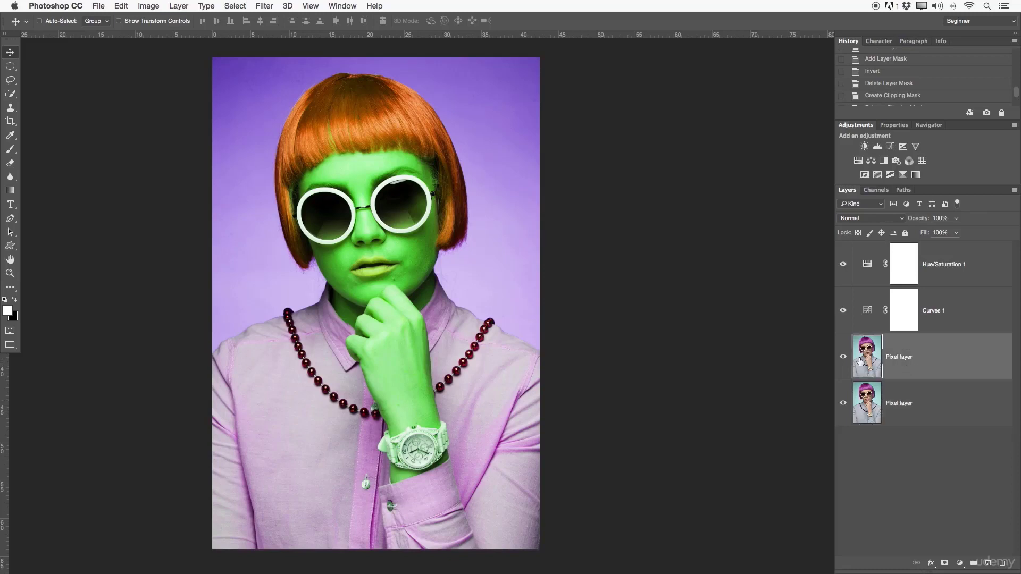
left_click(874, 403)
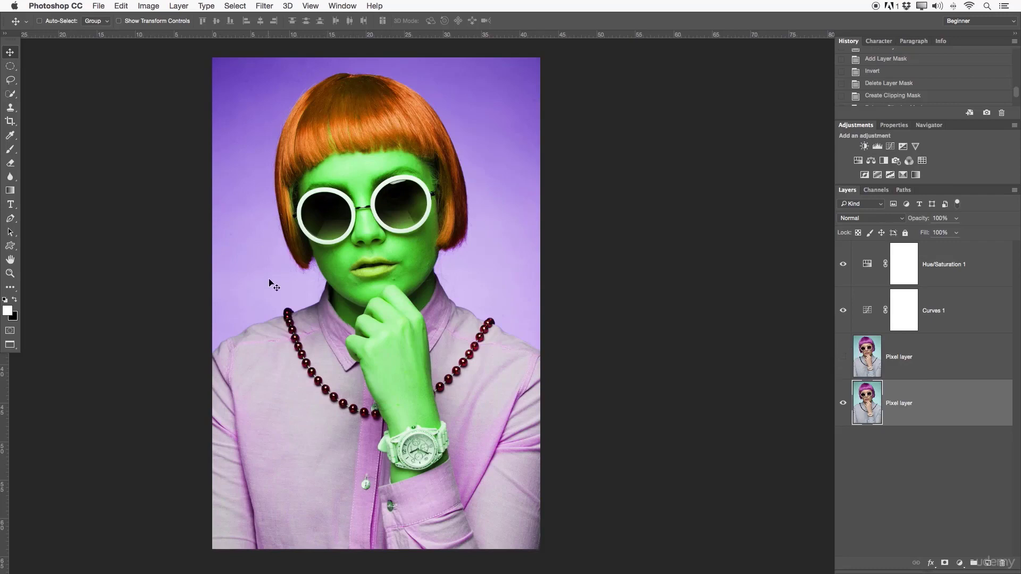
- Add a red (ff0000) Color Overlay in Difference mode at 100% opacity to the lower Pixel layer
double_click(934, 400)
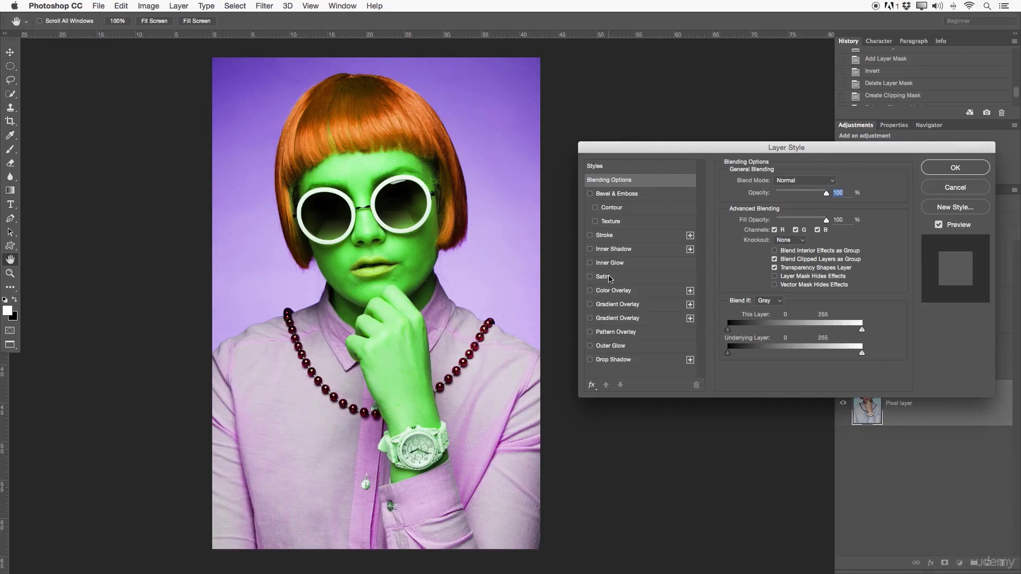
left_click(604, 293)
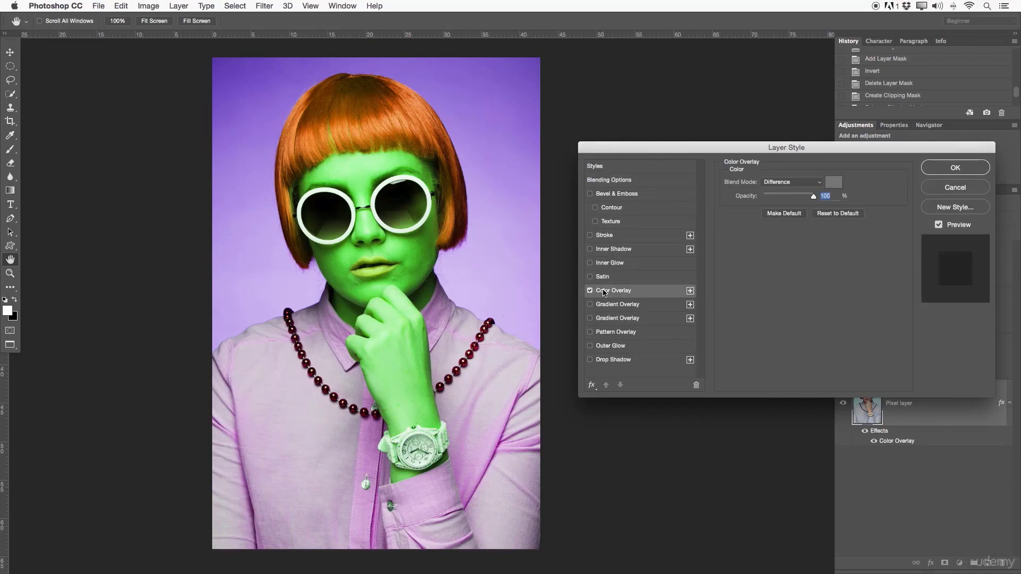
left_click(833, 182)
left_click_drag(183, 246, 264, 194)
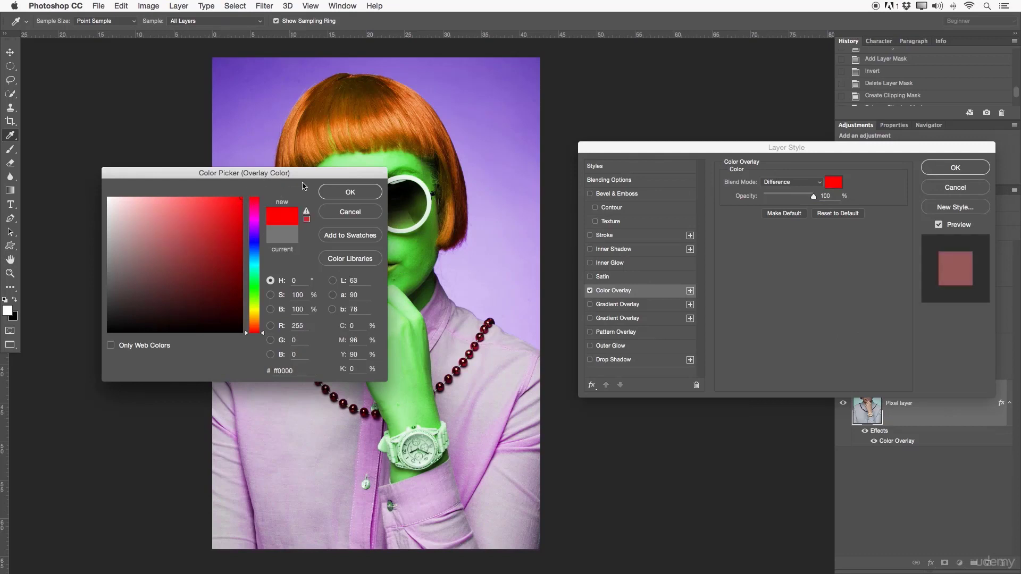
left_click(346, 191)
left_click(805, 182)
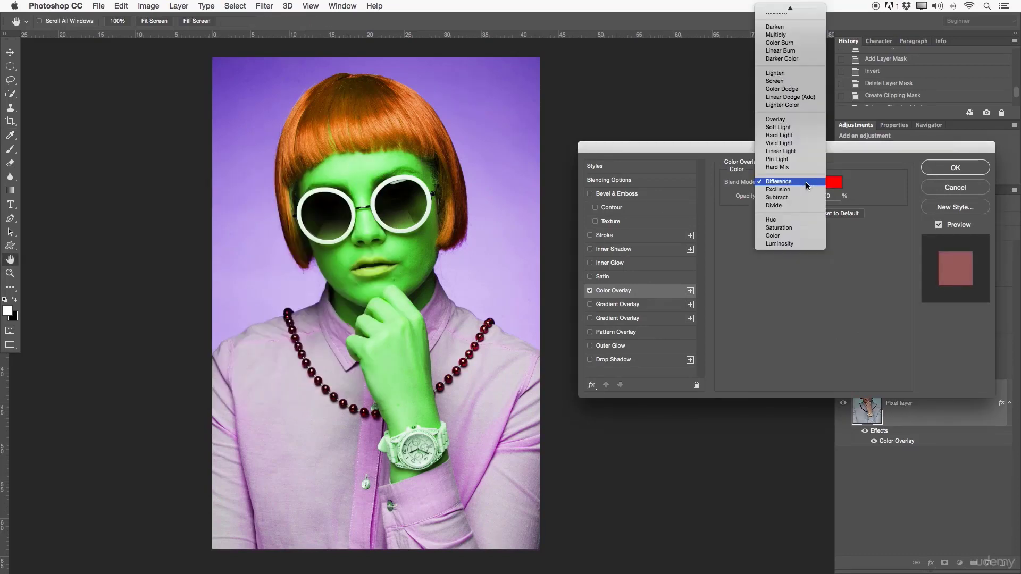
left_click(791, 184)
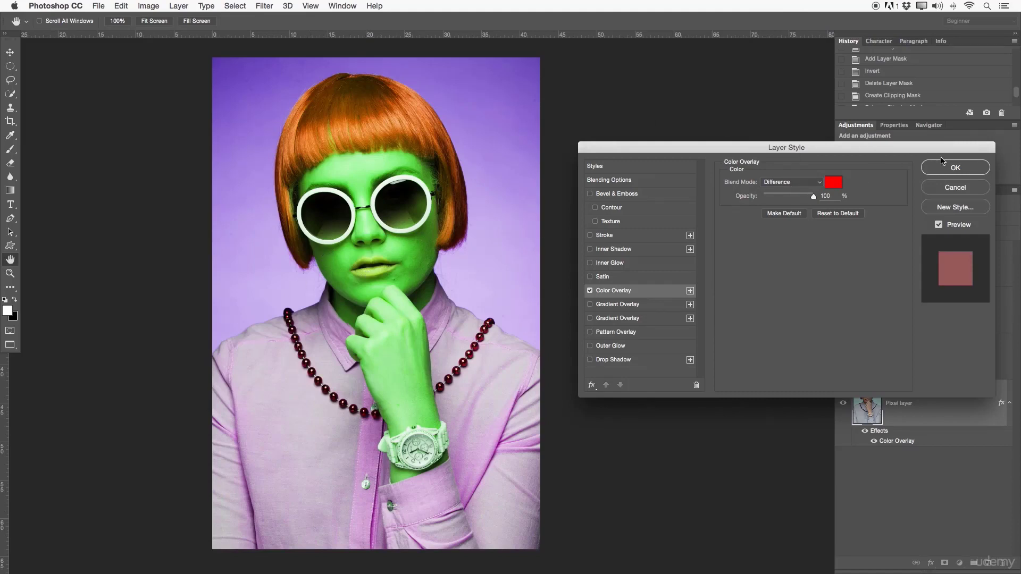
left_click_drag(944, 152, 745, 159)
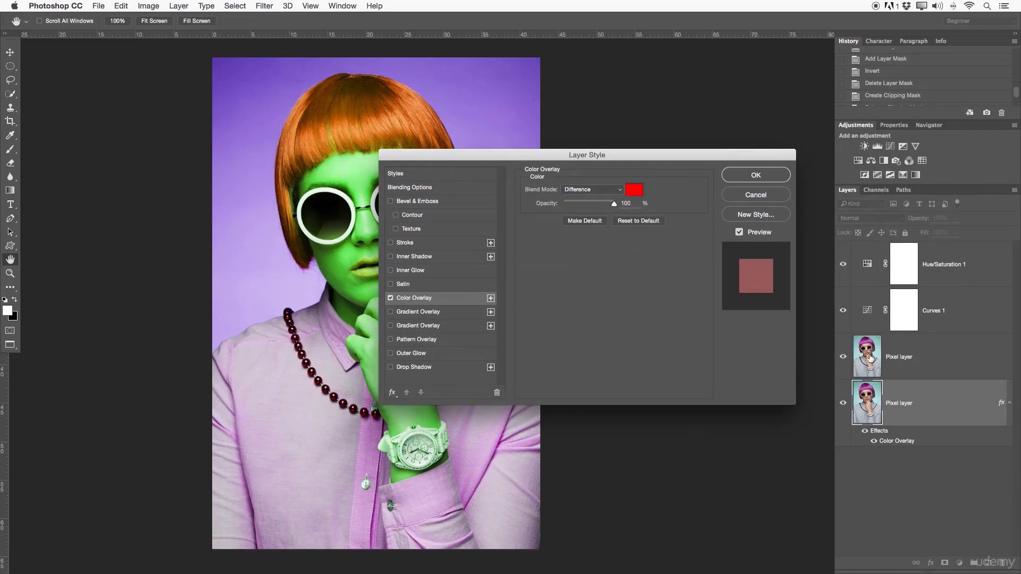
left_click(755, 176)
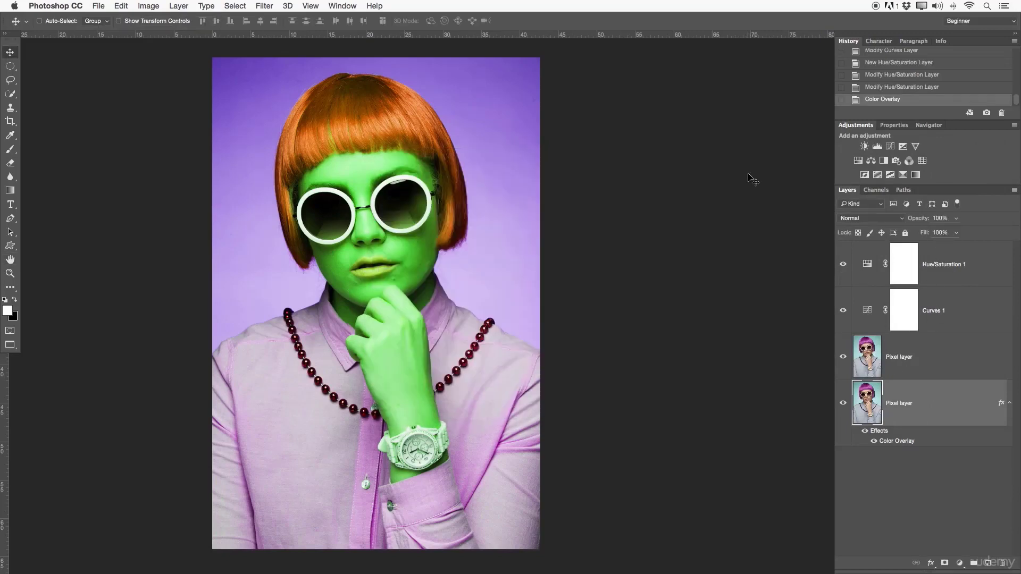
- Hide all layers above the lower Pixel layer, collapse its effects list, and make the upper Pixel layer visible again
left_click_drag(843, 356, 842, 264)
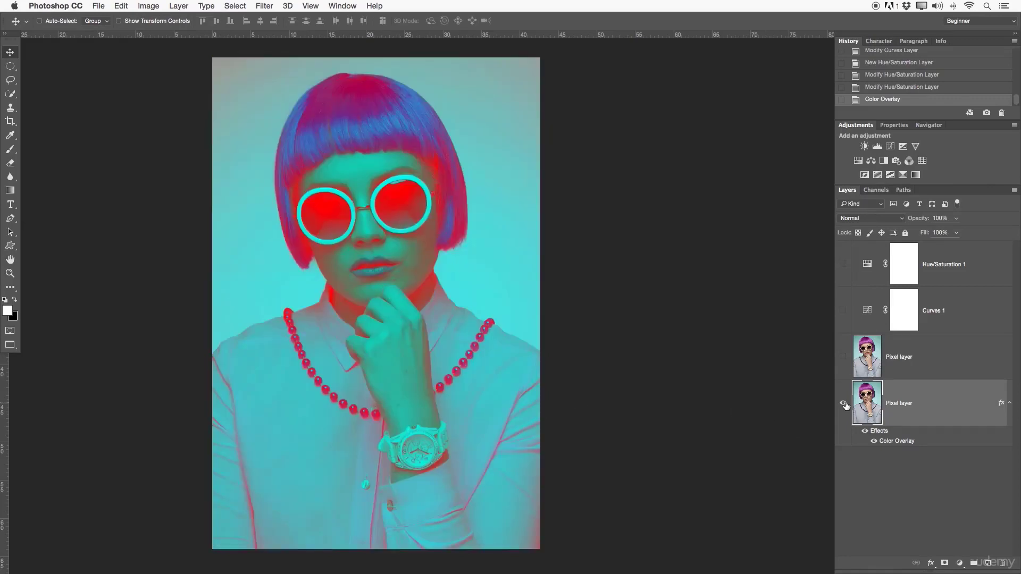
left_click(1009, 403)
left_click(896, 367)
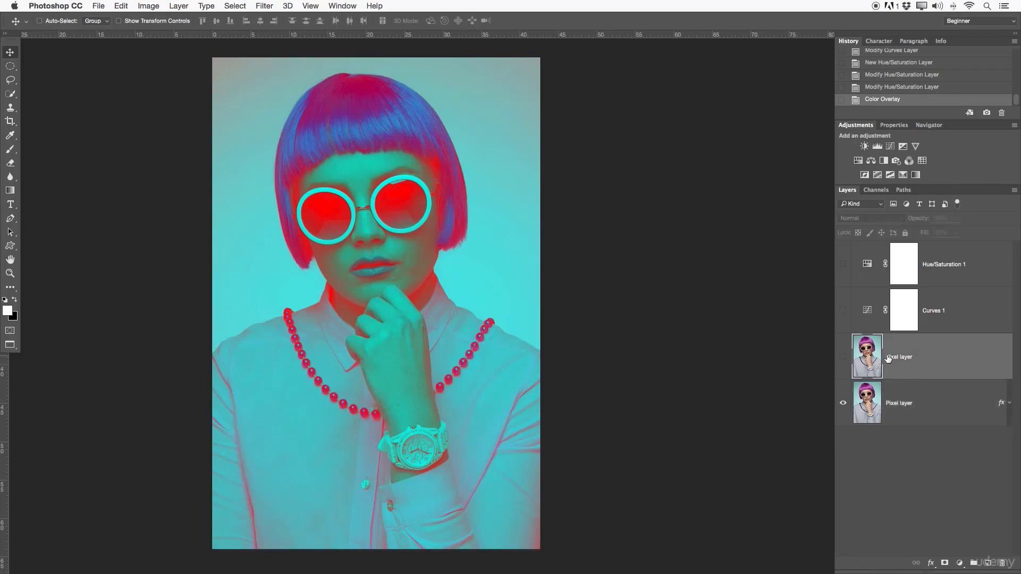
left_click(843, 357)
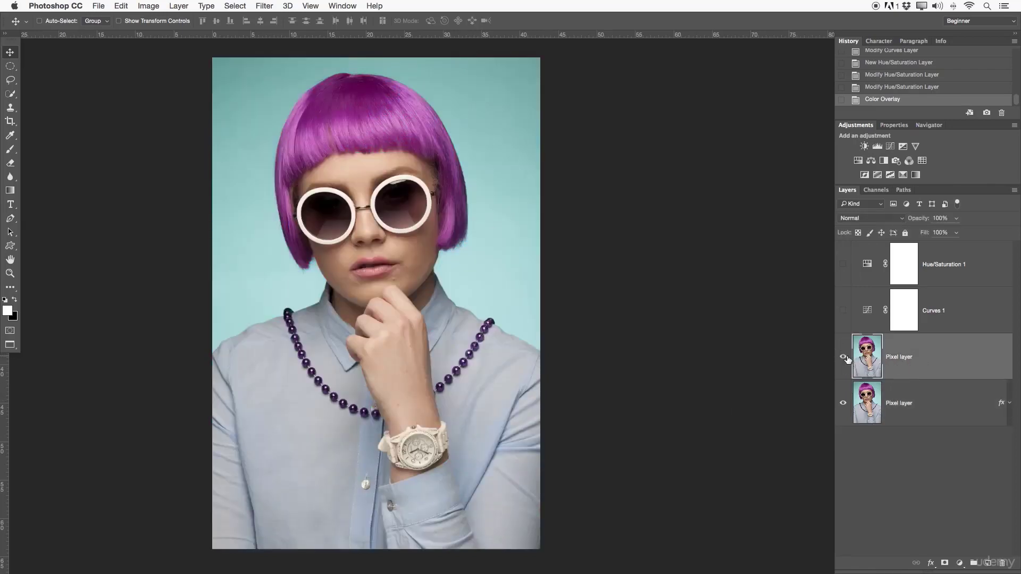
- Make Curves 1 and Hue/Saturation 1 visible one after the other, and toggle Hue/Saturation 1 to compare its effect
left_click(957, 317)
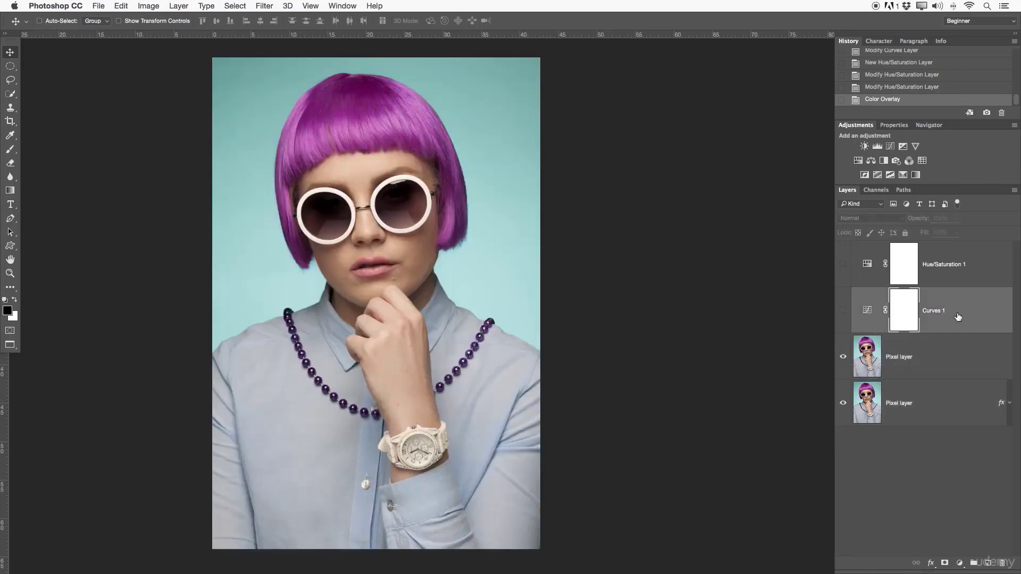
left_click(840, 312)
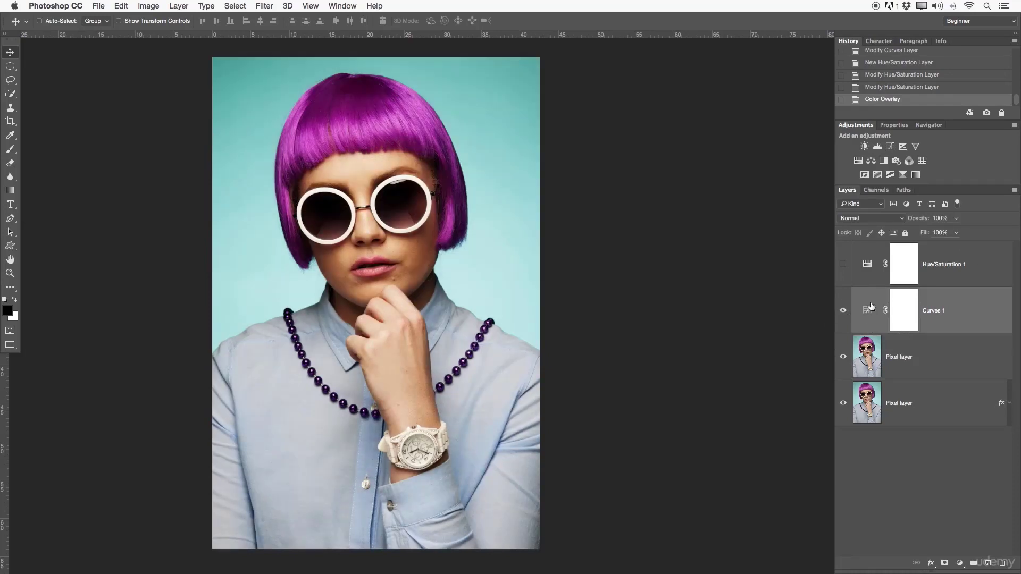
left_click(842, 266)
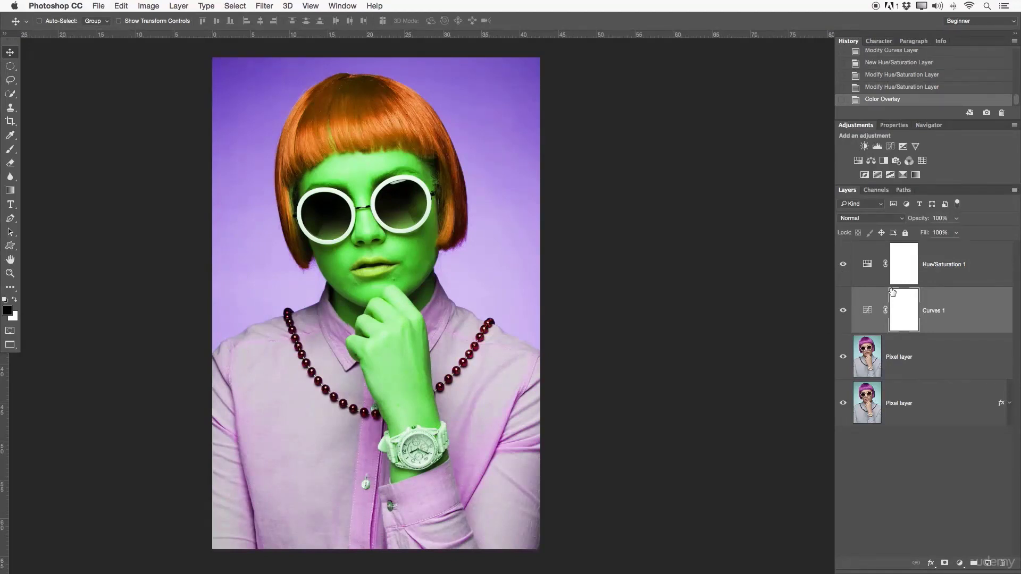
left_click(846, 268)
left_click(847, 268)
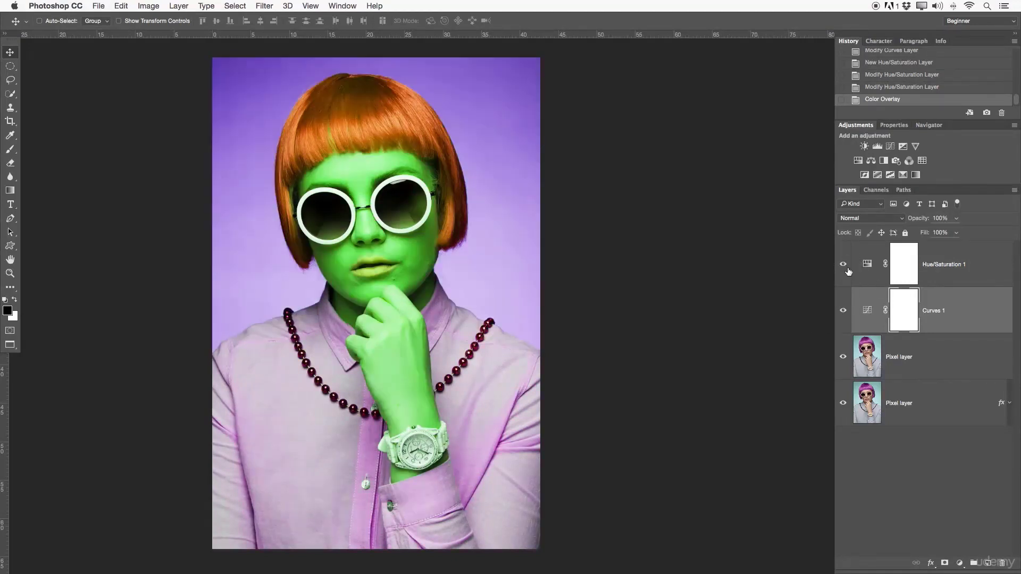
- Hide the upper Pixel layer and unlink the layer mask of Hue/Saturation 1
left_click(914, 354)
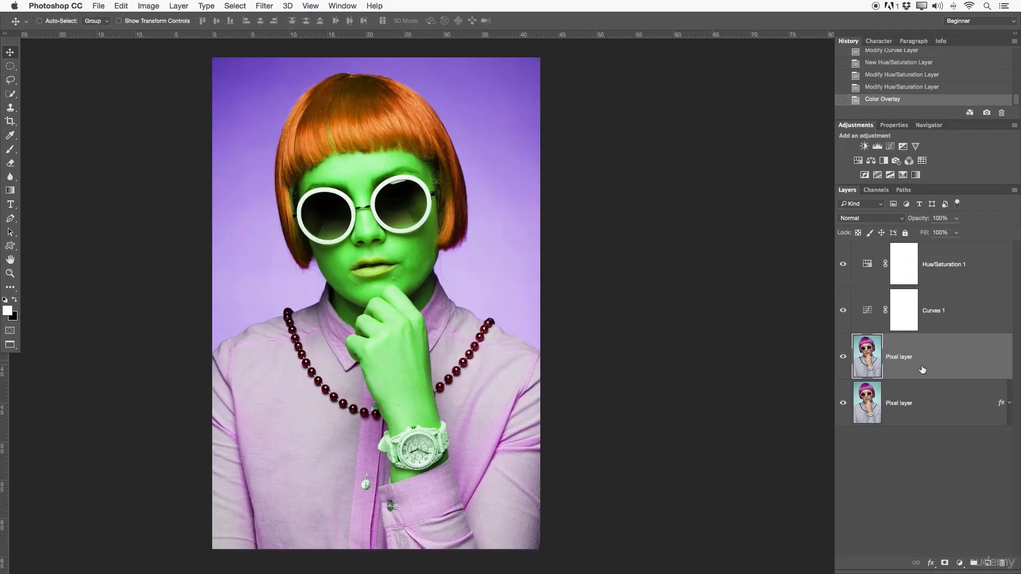
left_click(846, 359)
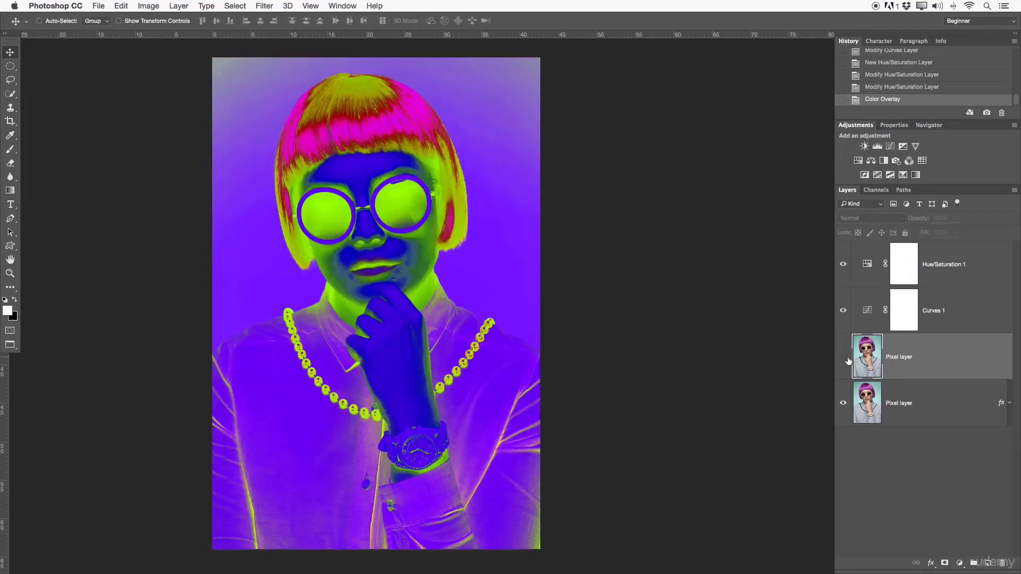
left_click(886, 263)
left_click(954, 274)
left_click(955, 307)
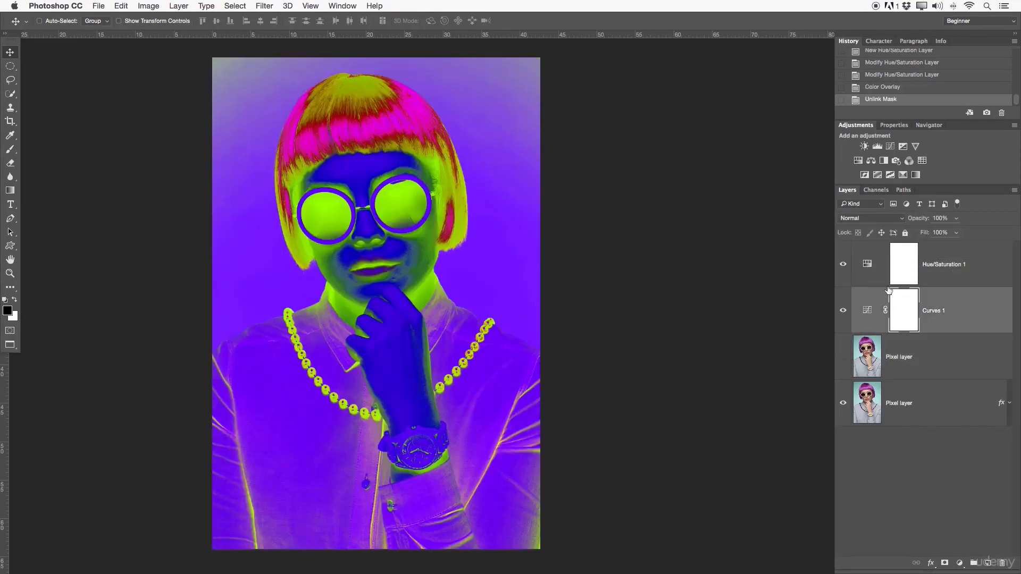
- Select the upper Pixel layer and make it visible again beneath the adjustment layers
left_click(884, 406)
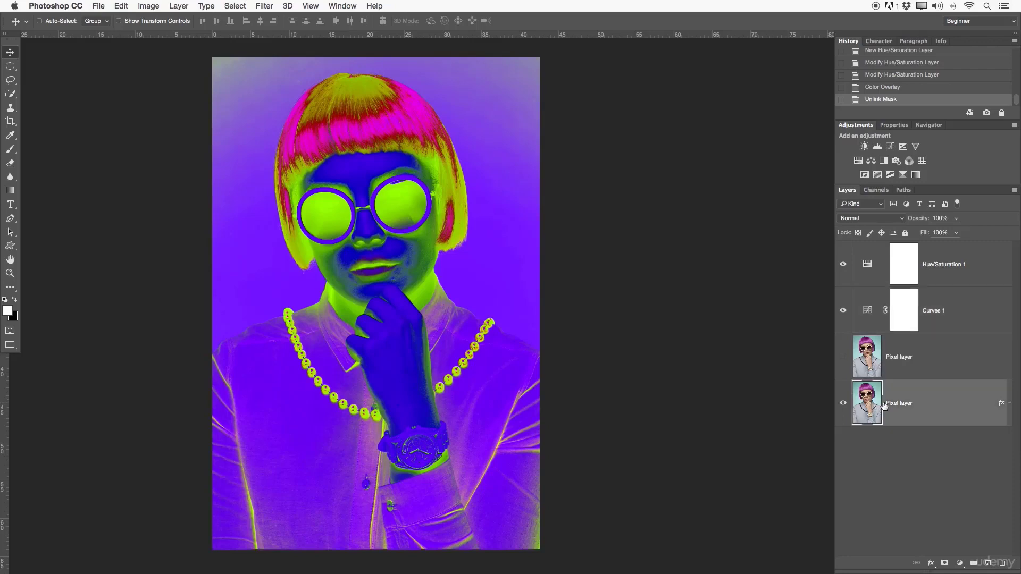
left_click(895, 374)
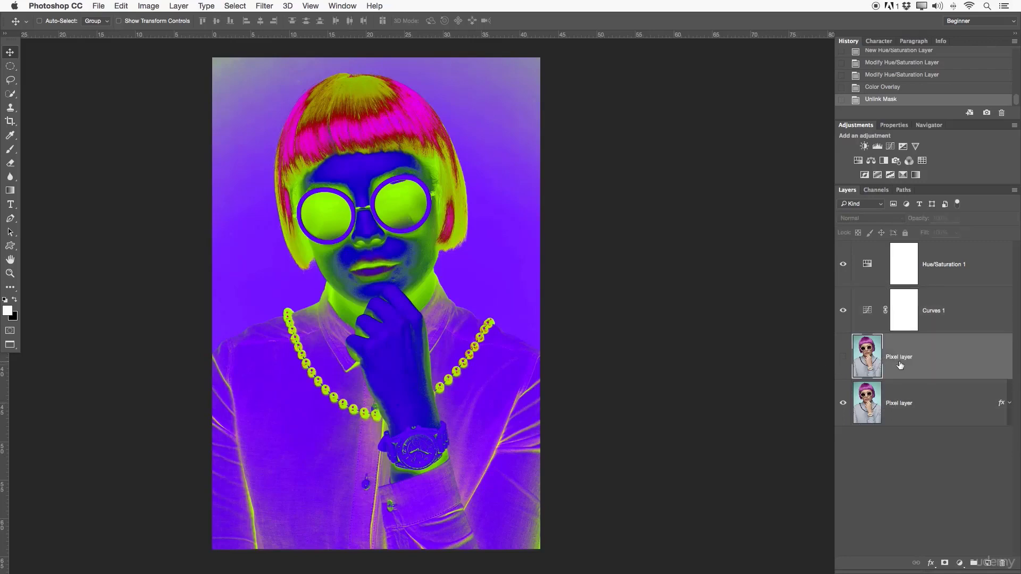
left_click(843, 360)
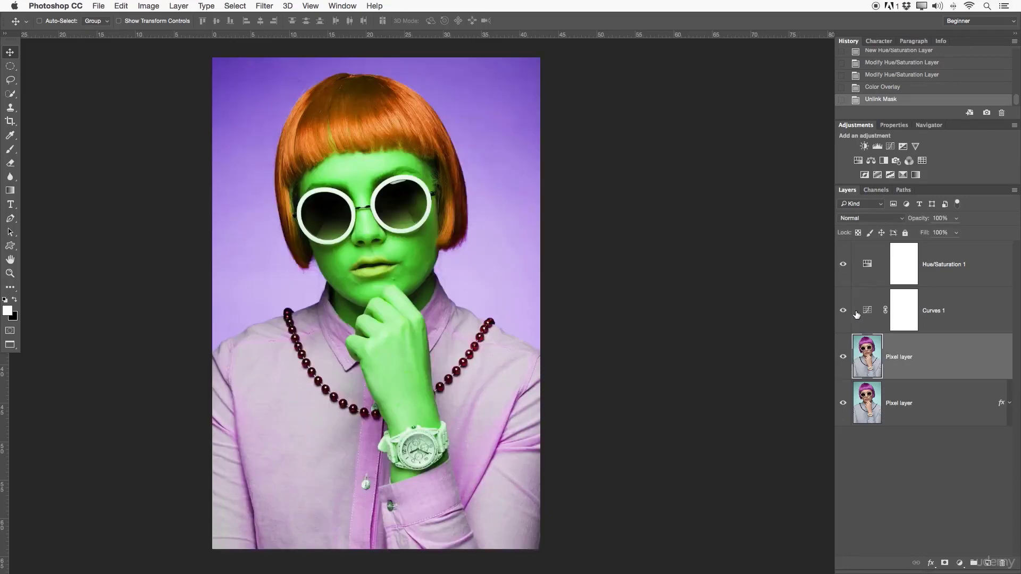
- Clip the Curves 1 and Hue/Saturation 1 adjustment layers to the upper Pixel layer with clipping masks
mouse_move(843, 310)
left_mouse_down()
mouse_move(841, 269)
mouse_move(853, 321)
left_mouse_up()
left_click(873, 331, "alt")
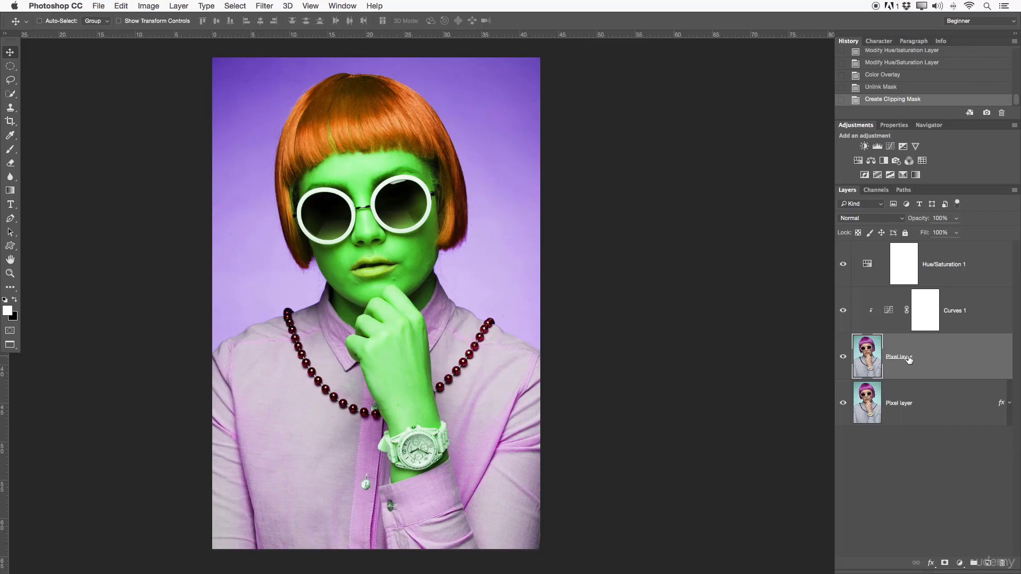
left_click(880, 285, "alt")
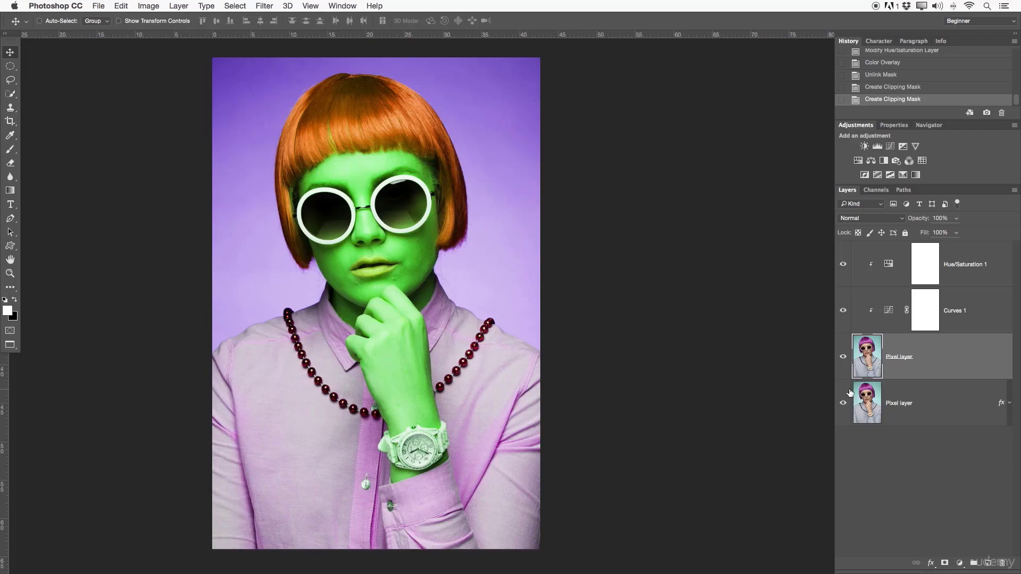
- Check the lower Pixel layer's style settings without changing them, and toggle the upper Pixel layer to compare the clipped adjustments
left_click(869, 401)
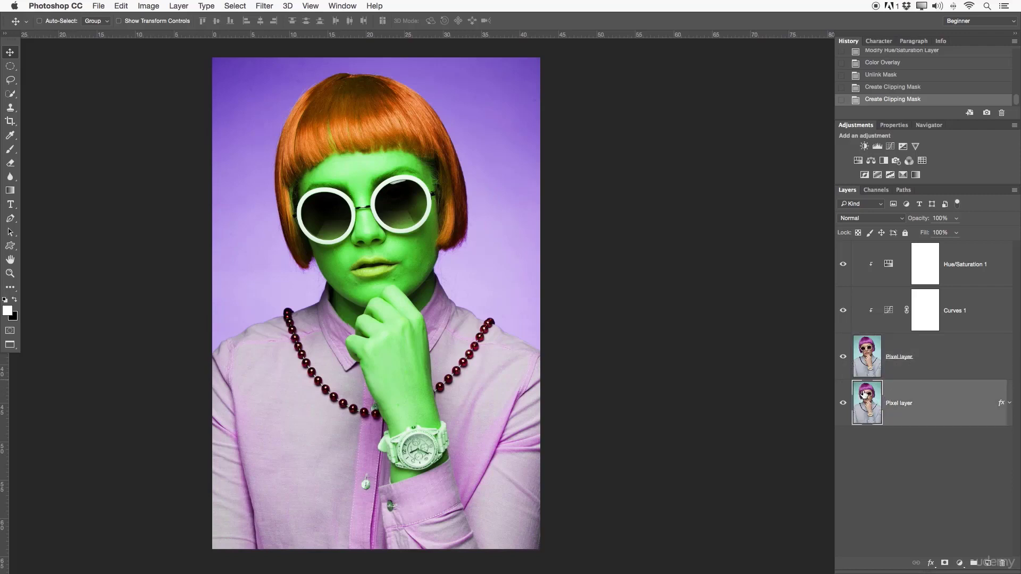
double_click(959, 403)
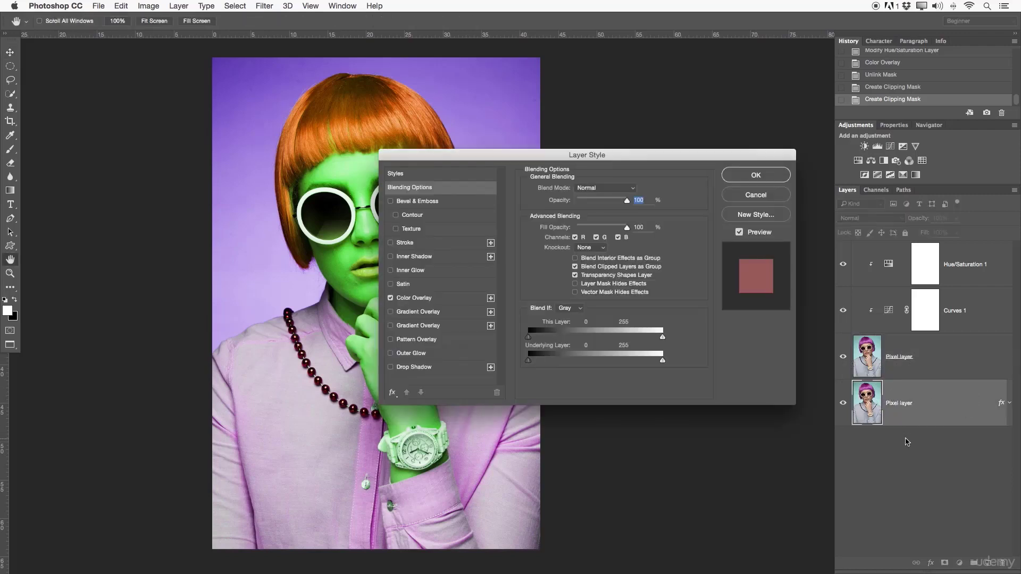
left_click(756, 194)
left_click(844, 356)
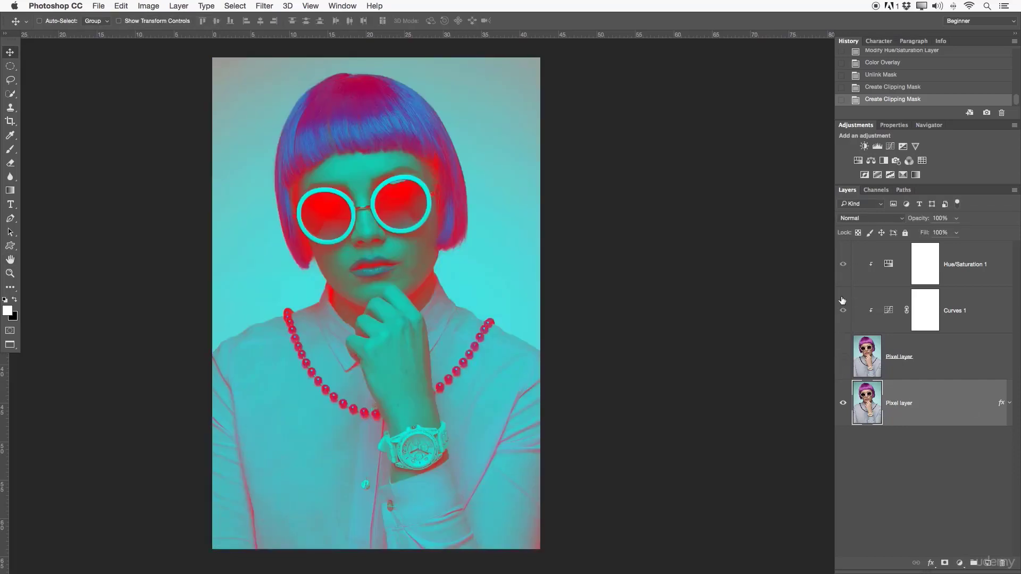
left_click(843, 357)
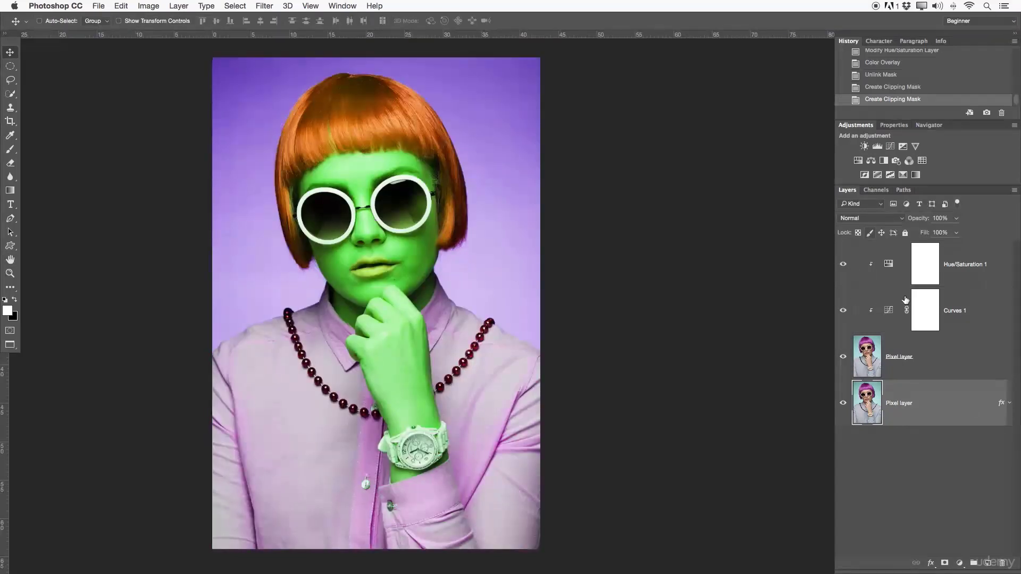
- Group the upper Pixel layer with its two clipped adjustment layers and name the group Effect
left_click(912, 358)
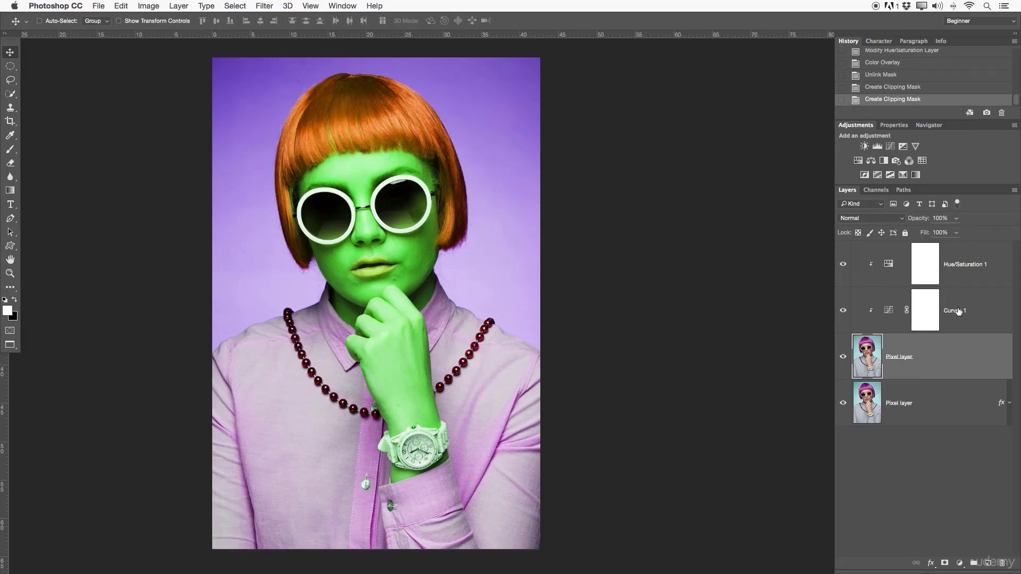
left_click(970, 276, "shift")
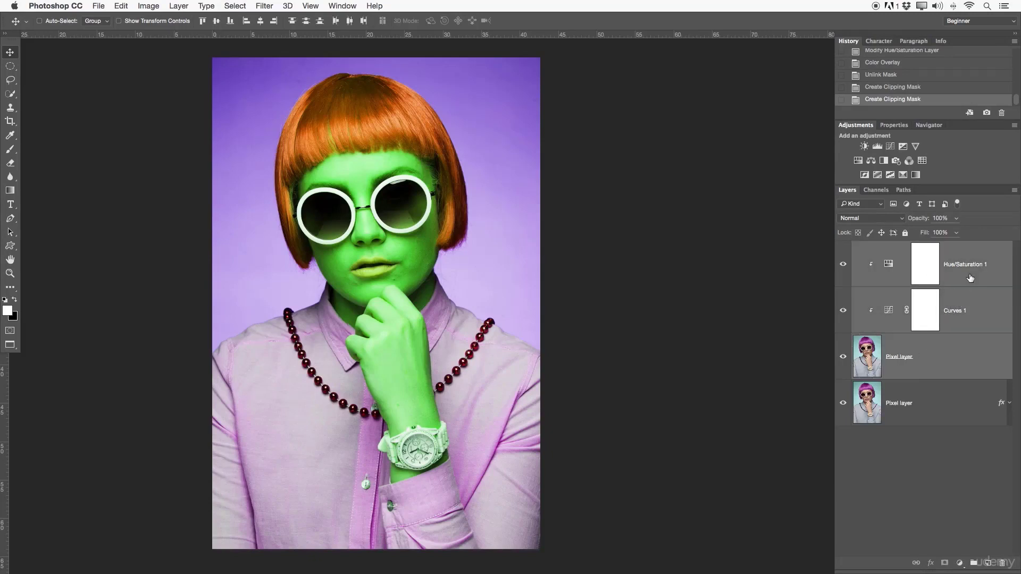
left_click(973, 565)
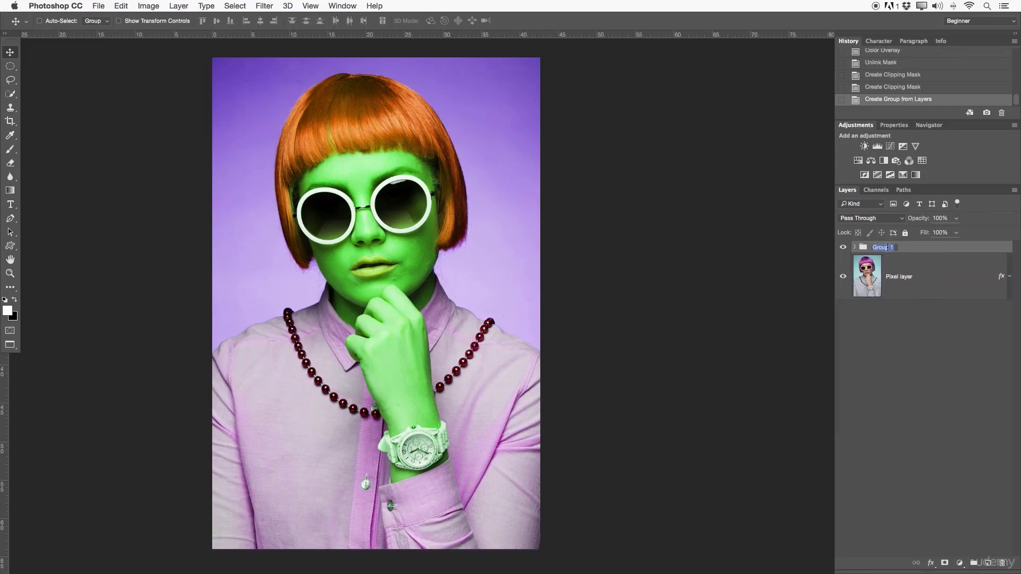
type("Effect")
key("Return")
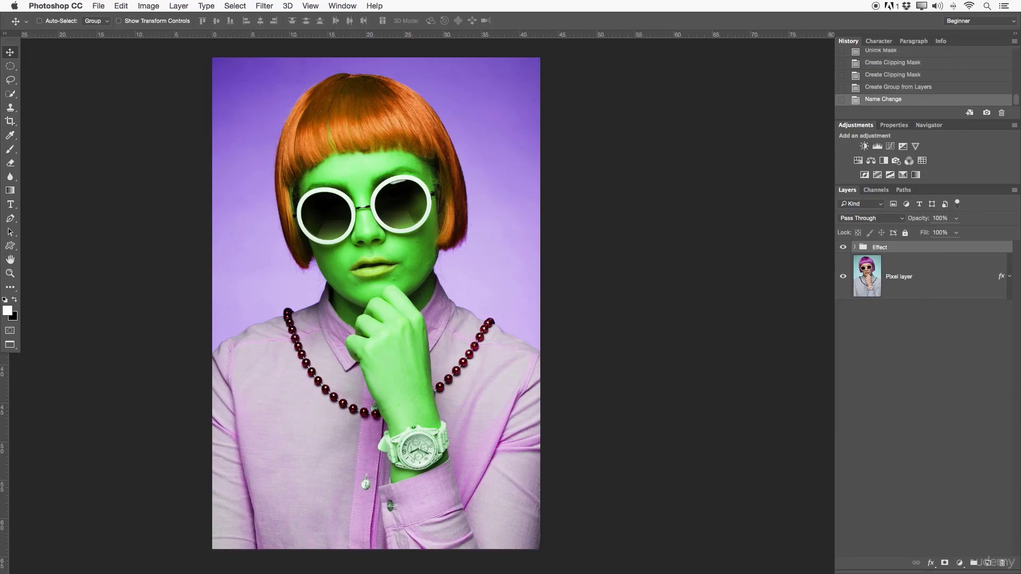
- Inspect the layers inside the Effect group and toggle the group's visibility, leaving it visible and expanded
left_click(853, 247)
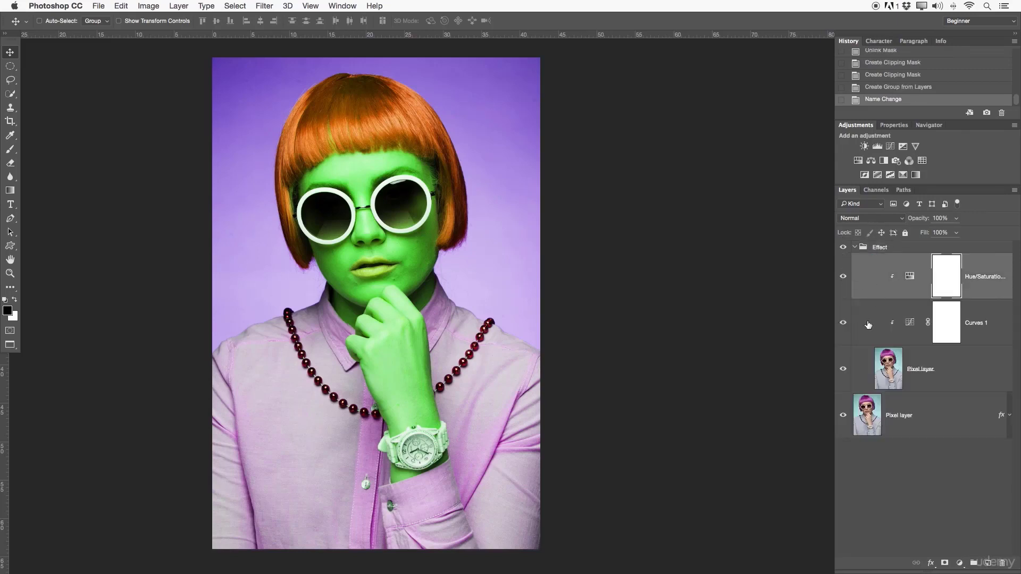
left_click(890, 376)
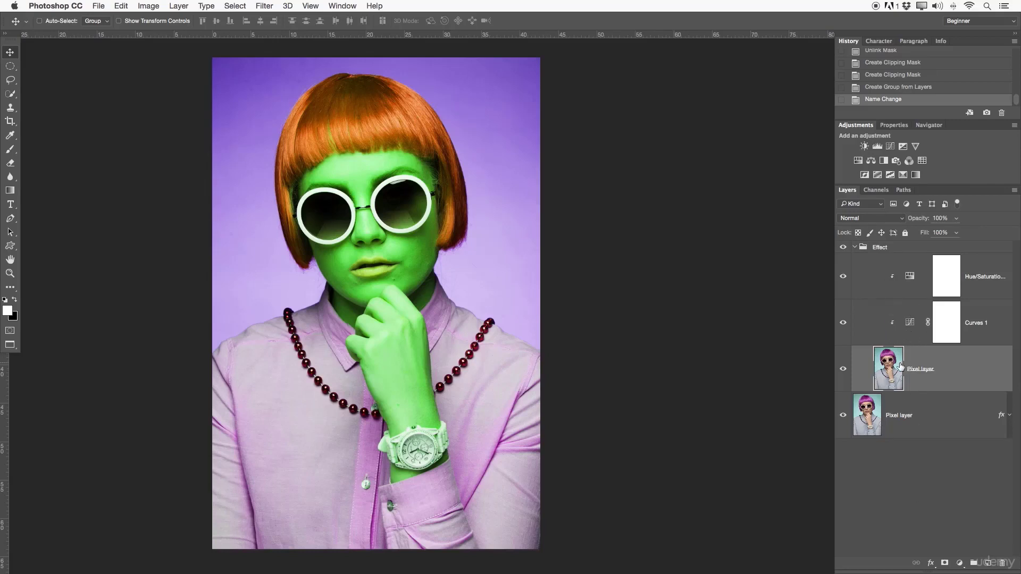
left_click(855, 247)
left_click(844, 248)
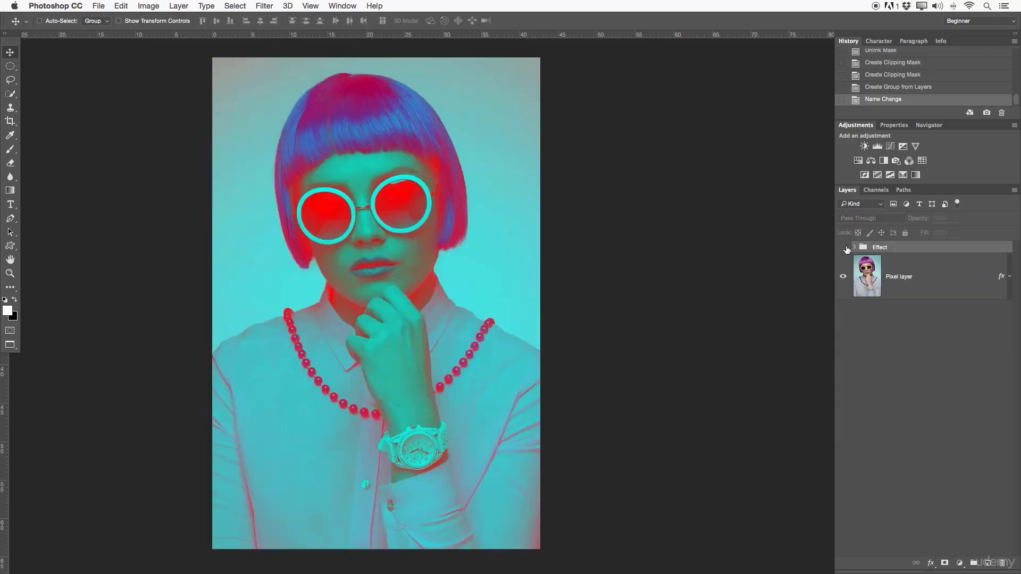
left_click(844, 248)
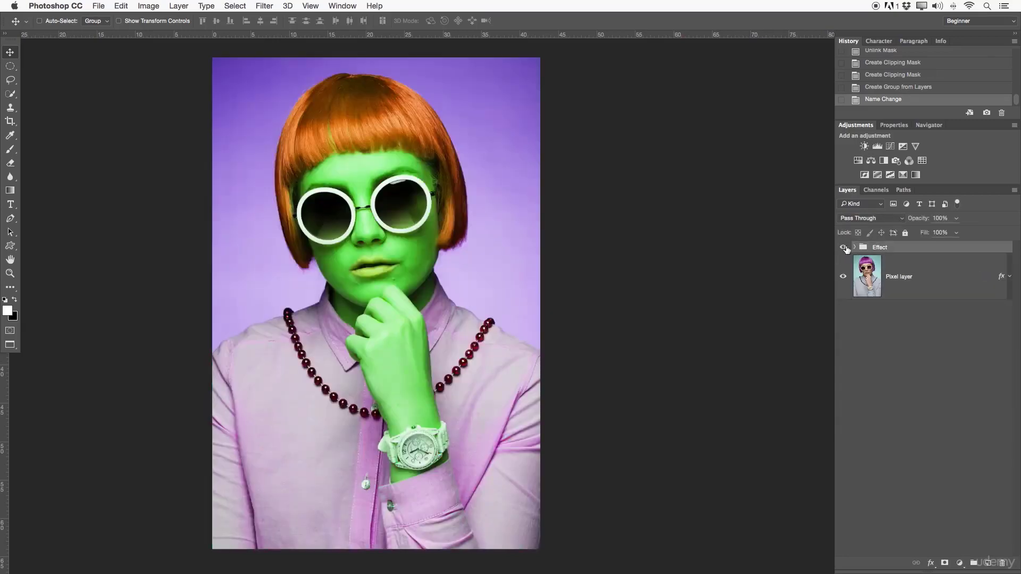
left_click(843, 248)
left_click(855, 247)
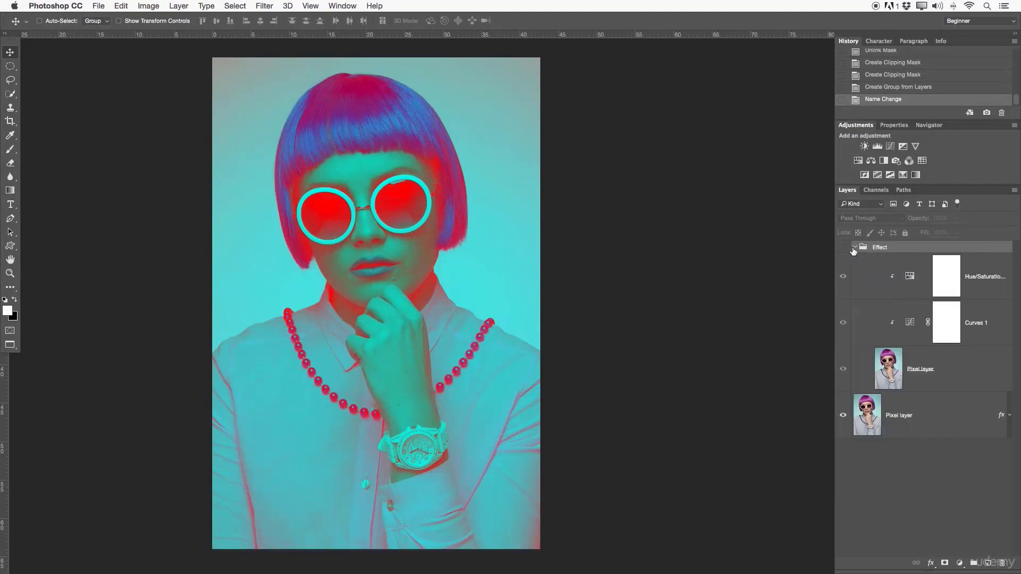
left_click(843, 247)
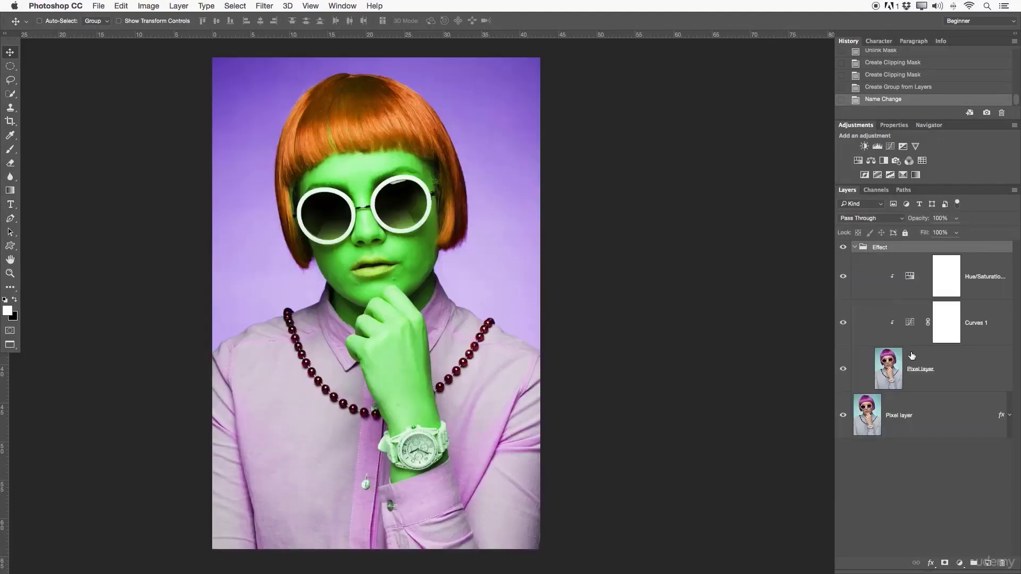
- Add a layer mask to the upper Pixel layer in the Effect group and toggle the group's visibility for comparison
left_click(914, 367)
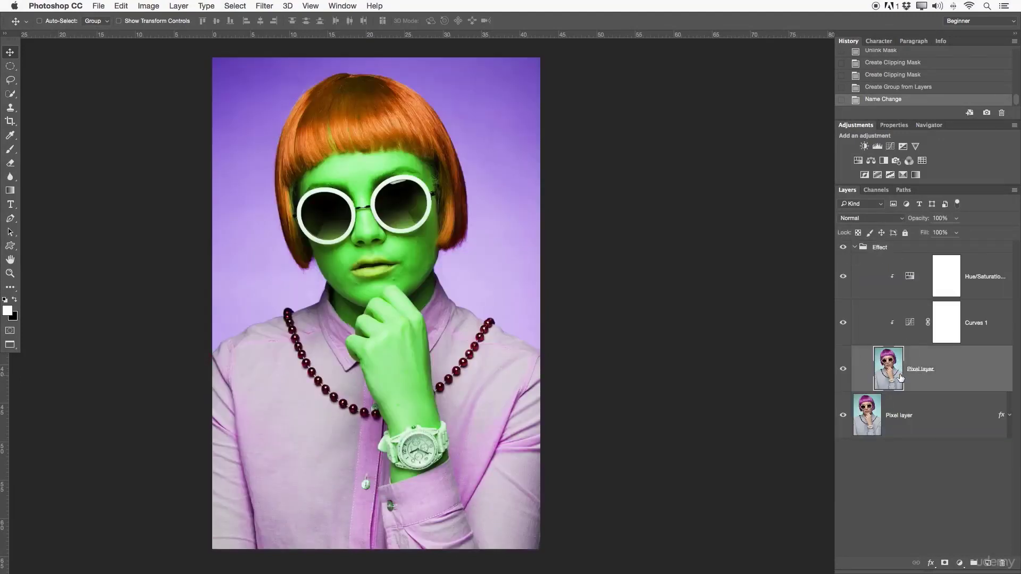
left_click(945, 564)
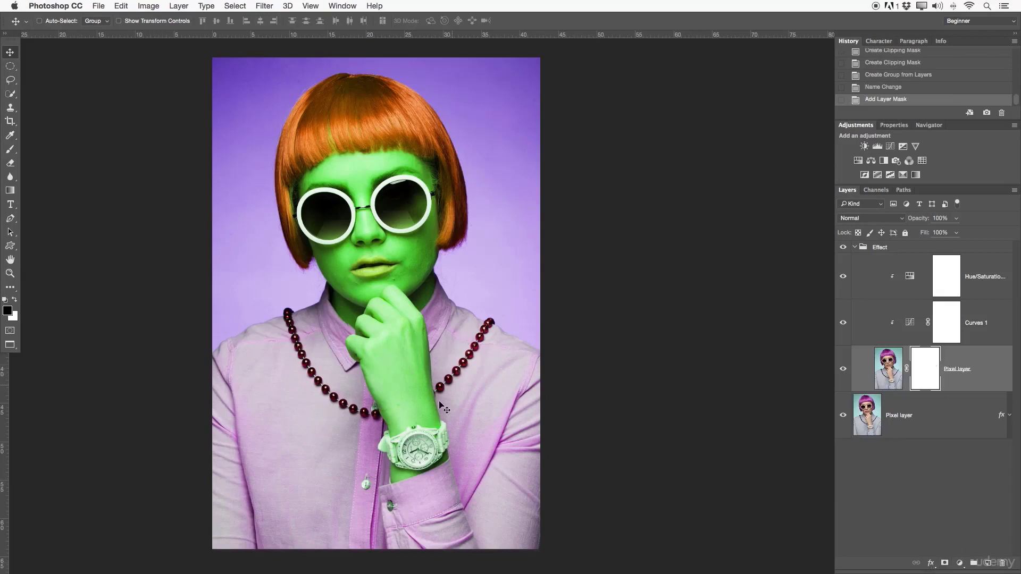
left_click(854, 246)
left_click(842, 247)
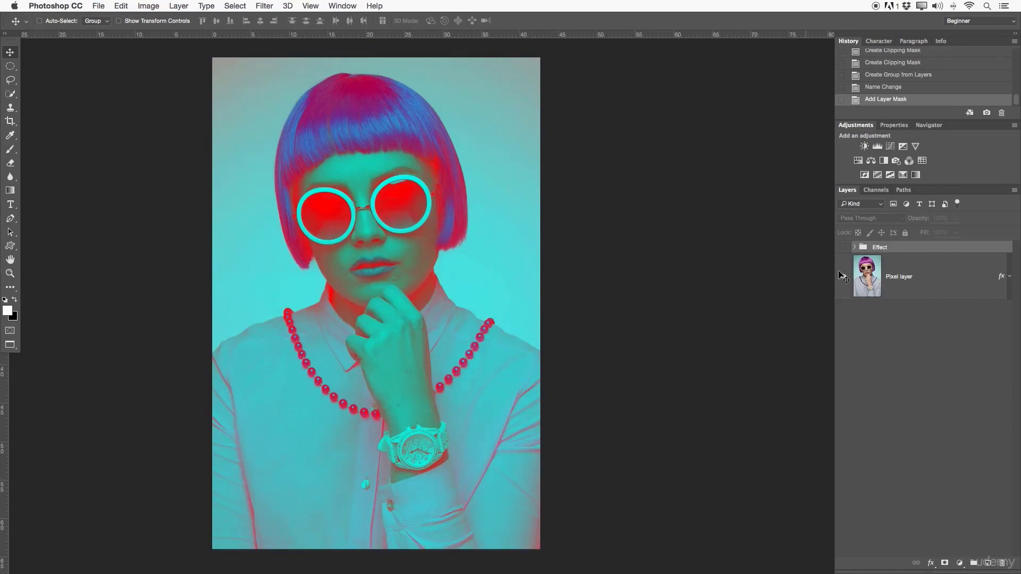
left_click(854, 247)
left_click(842, 246)
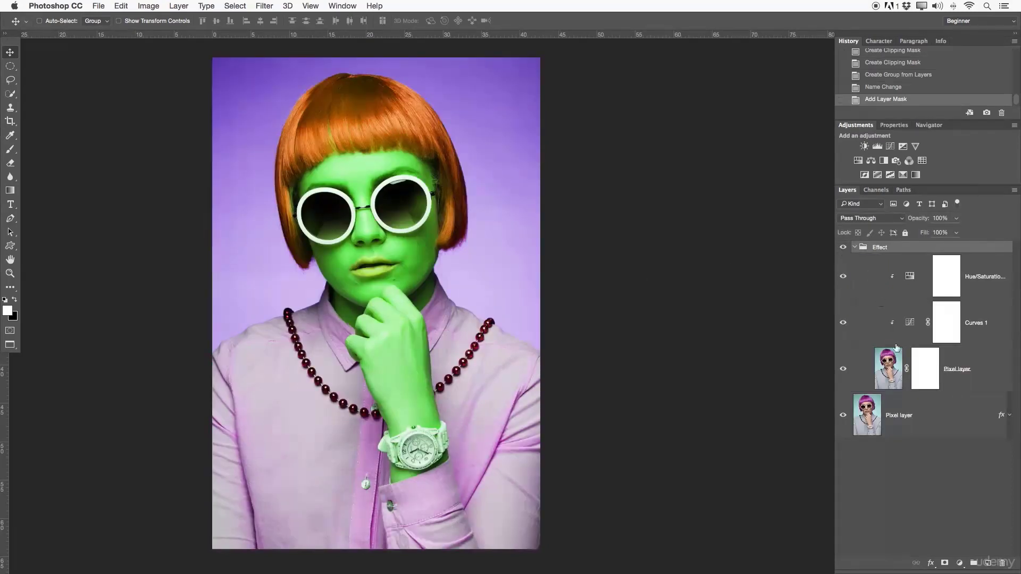
- Paint black over the hand and watch on the upper Pixel layer's mask with the size 100 brush, and invert the mask
left_click(917, 383)
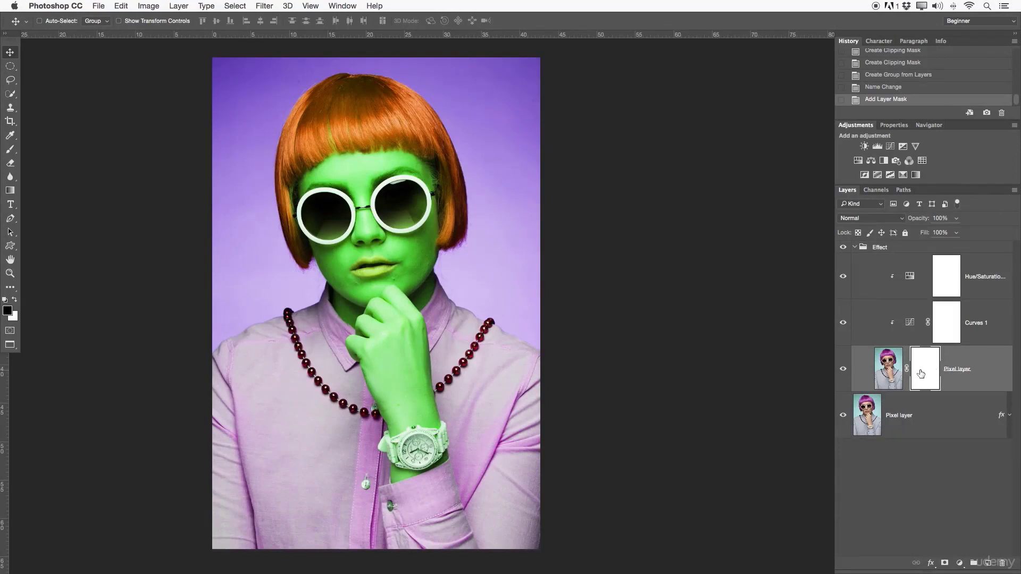
key("b")
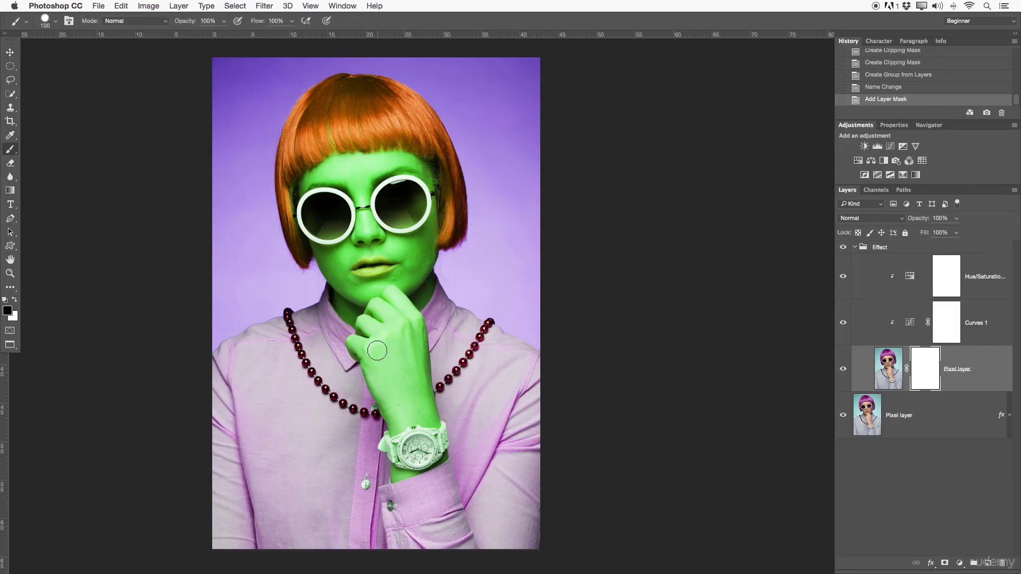
mouse_move(355, 339)
left_mouse_down()
mouse_move(400, 435)
mouse_move(397, 361)
mouse_move(431, 426)
mouse_move(421, 424)
mouse_move(433, 420)
mouse_move(416, 332)
mouse_move(390, 295)
mouse_move(396, 351)
mouse_move(381, 326)
mouse_move(356, 322)
mouse_move(387, 301)
mouse_move(383, 363)
mouse_move(397, 336)
mouse_move(401, 367)
mouse_move(356, 356)
mouse_move(390, 465)
mouse_move(400, 473)
mouse_move(419, 462)
mouse_move(408, 467)
mouse_move(414, 434)
mouse_move(431, 430)
mouse_move(442, 449)
mouse_move(393, 474)
mouse_move(380, 368)
mouse_move(348, 342)
mouse_move(408, 311)
mouse_move(392, 289)
mouse_move(425, 349)
left_mouse_up()
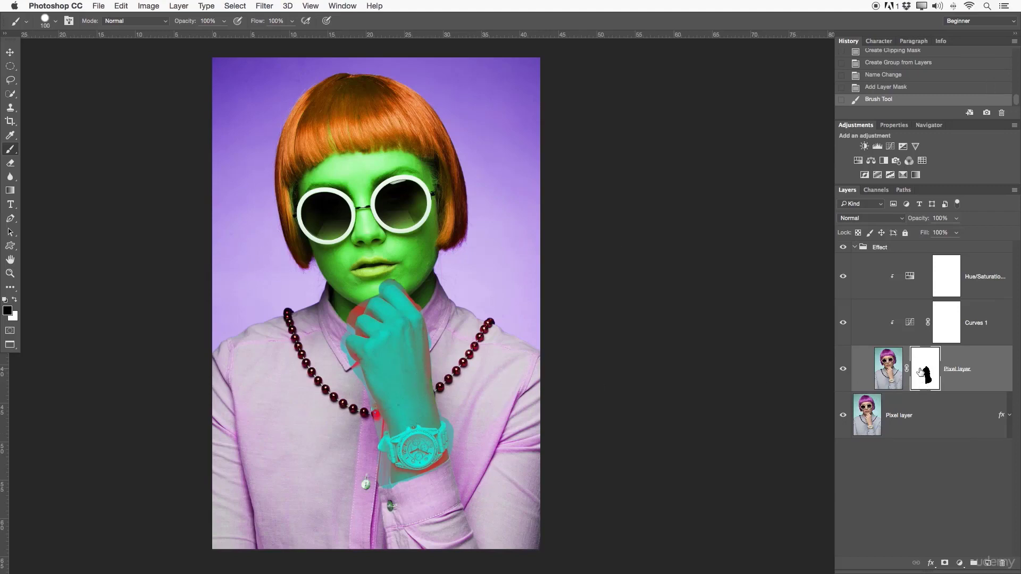
key("super+i")
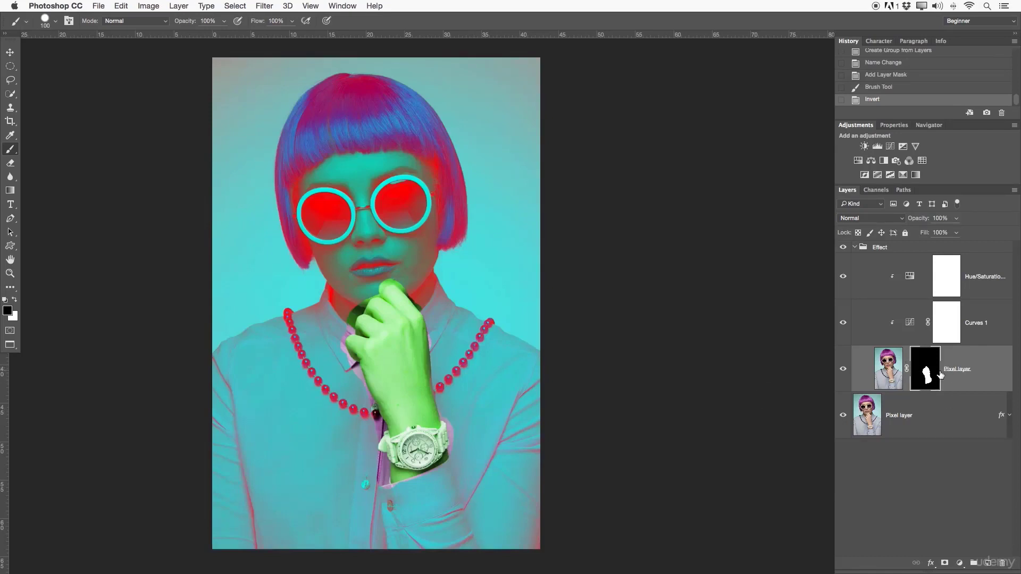
- Inspect the two adjustment layers clipped to the masked Pixel layer and toggle the Effect group's visibility, leaving it visible and expanded
left_click(876, 278)
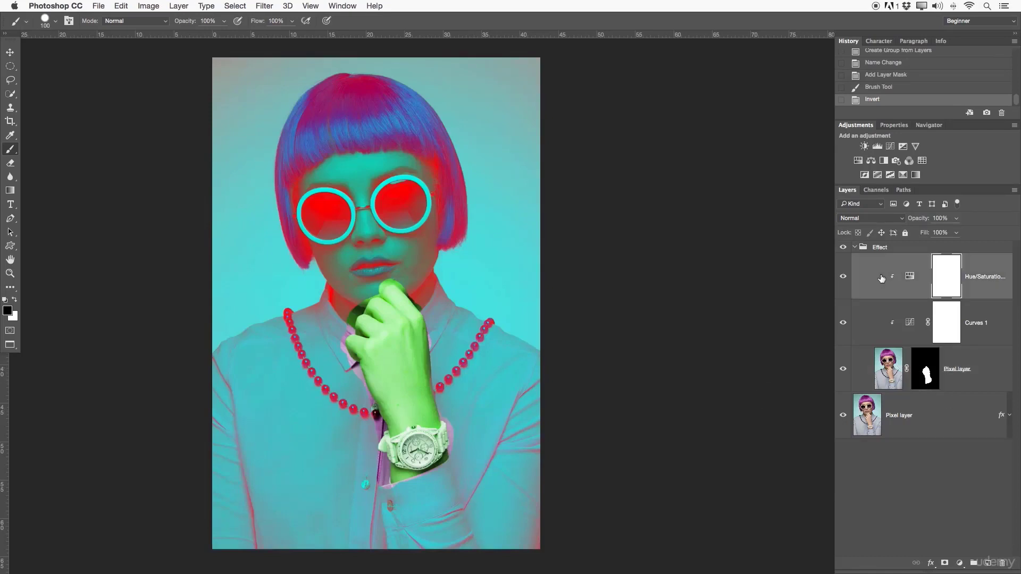
left_click(880, 314)
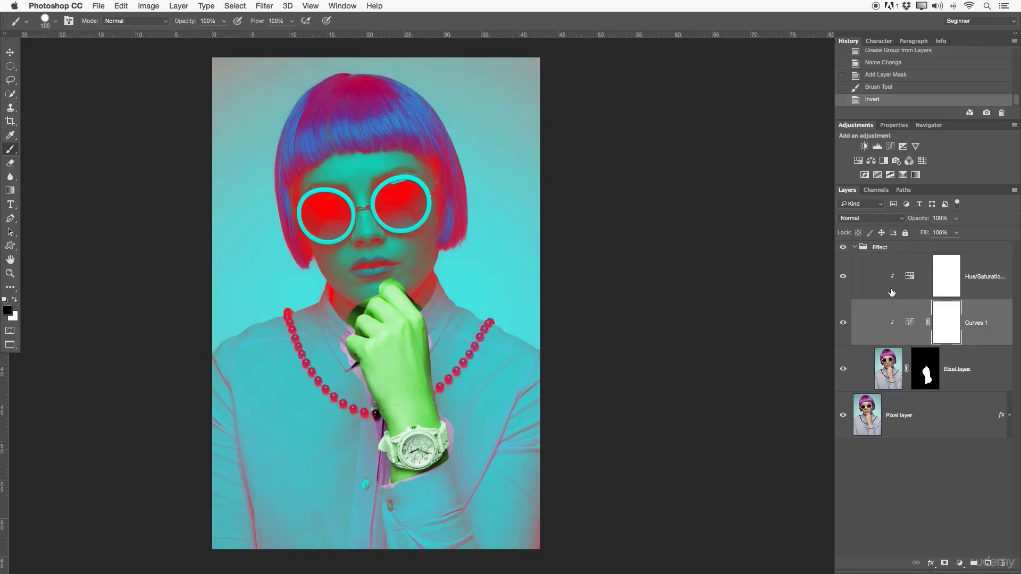
left_click(853, 248)
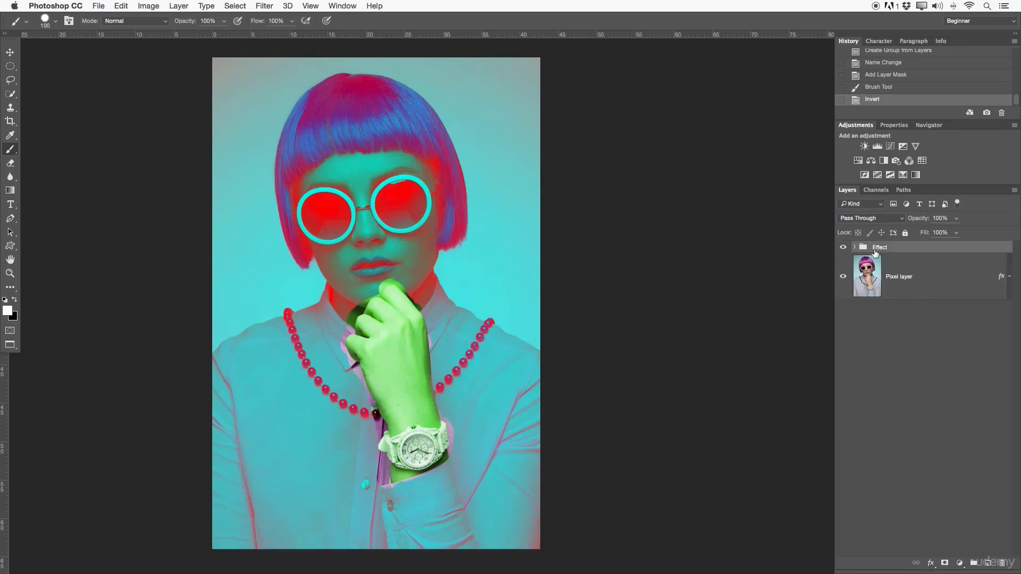
left_click(844, 247)
left_click(844, 247)
left_click(844, 248)
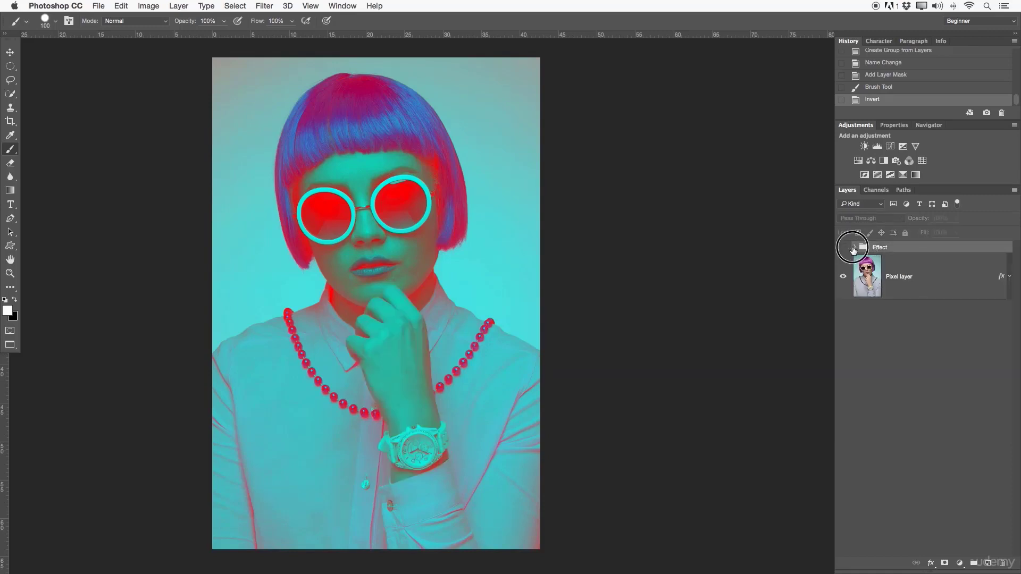
left_click(843, 248)
left_click(854, 247)
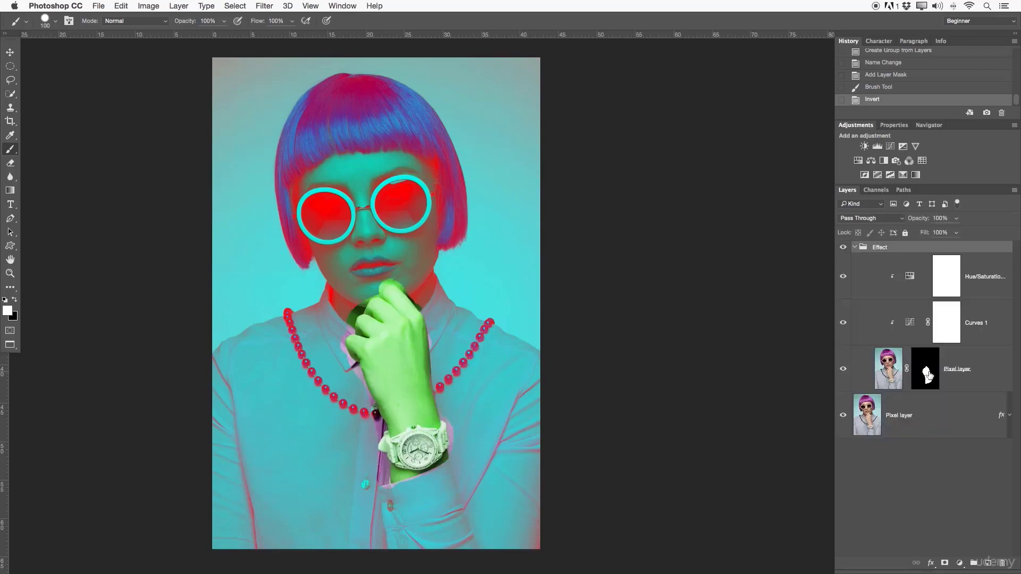
- Compare the upper and lower Pixel layers and delete the layer mask from the upper one
left_click(930, 419)
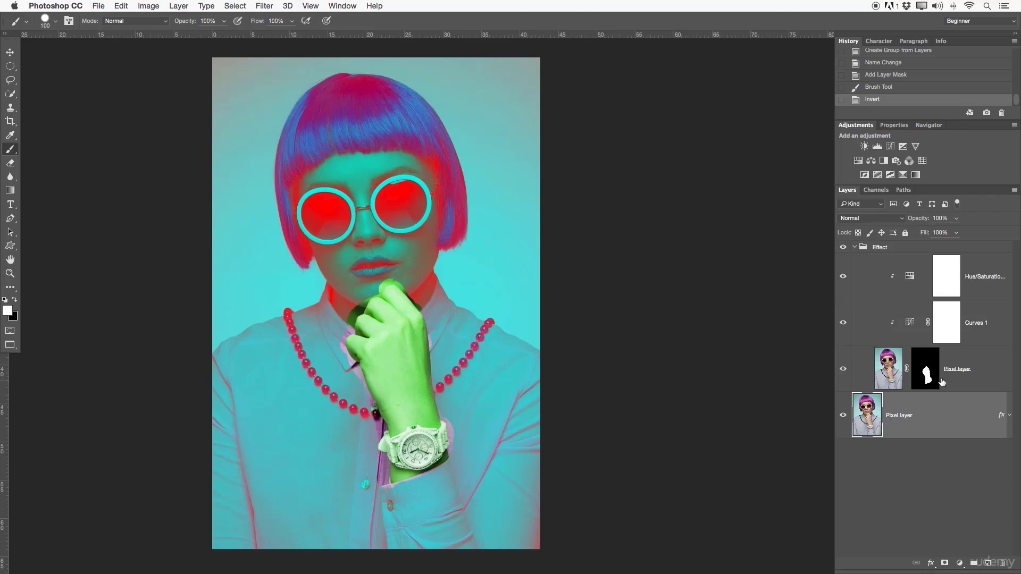
left_click(899, 375)
left_click(900, 417)
left_click(967, 368)
right_click(919, 370)
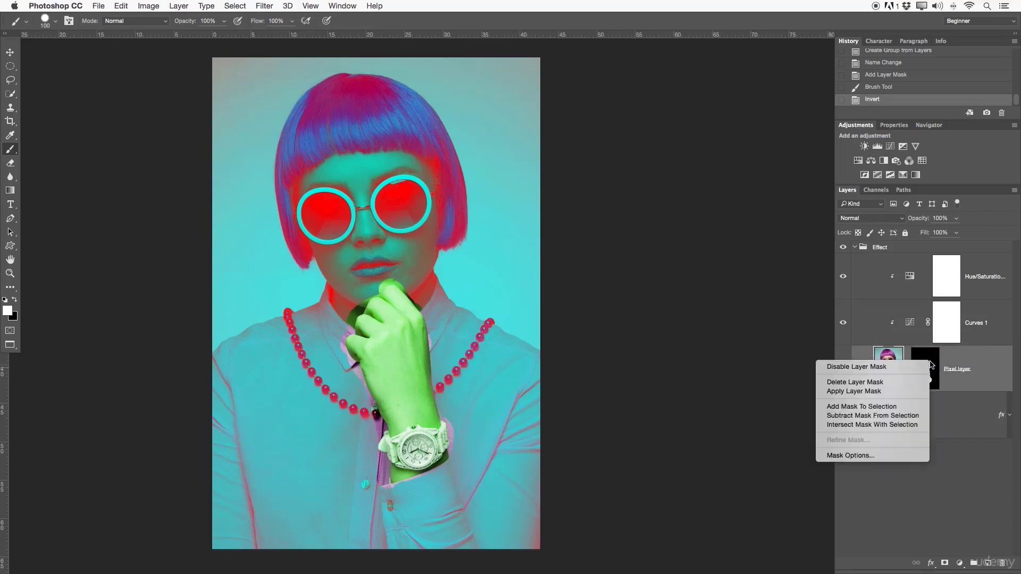
double_click(921, 370)
left_click(928, 485)
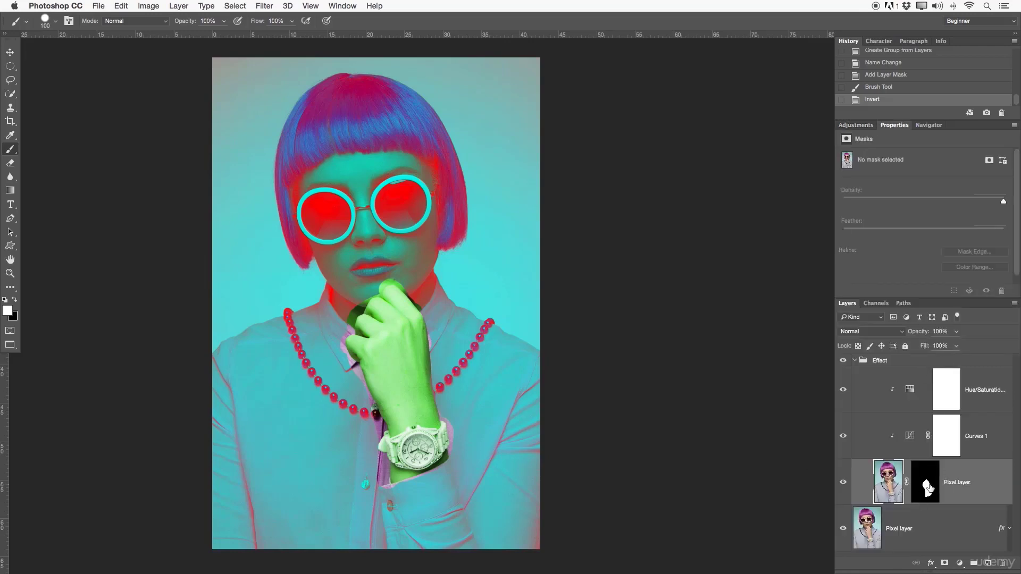
left_click(965, 526)
left_click(922, 481)
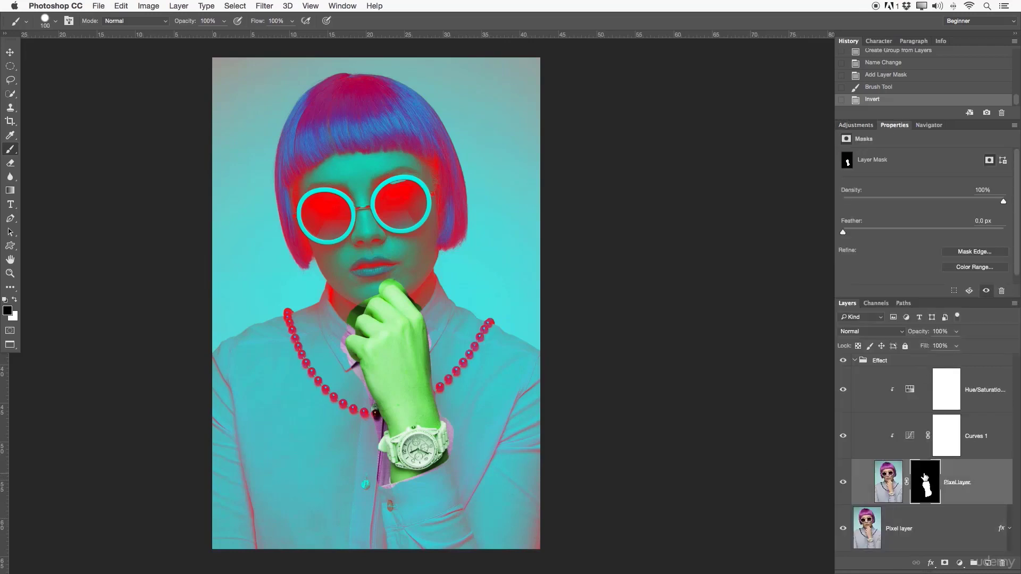
right_click(922, 481)
left_click(849, 489)
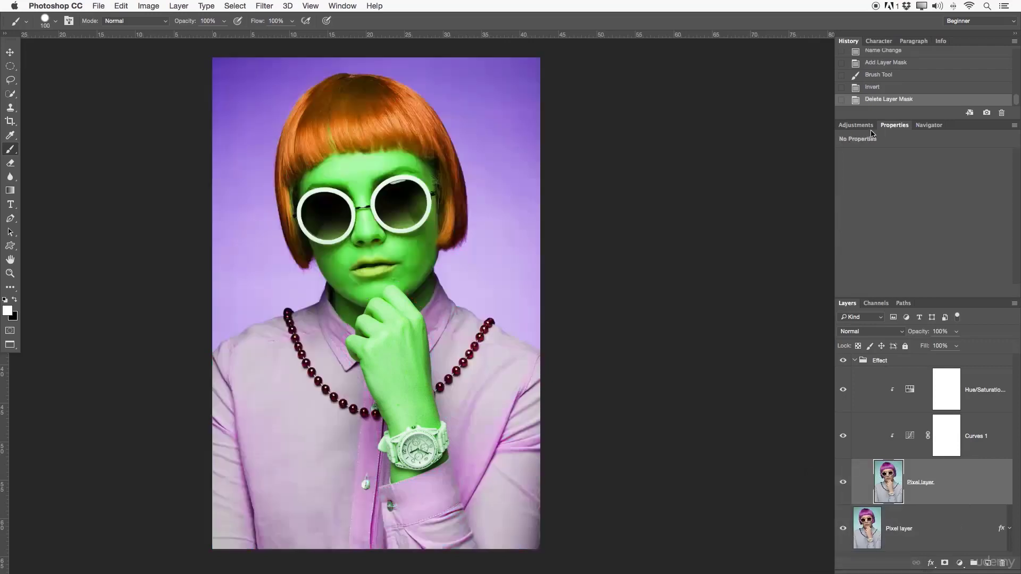
- Make more room for the layer list, collapse the Effect group and toggle its visibility to compare the whole effect
left_click_drag(927, 298, 927, 233)
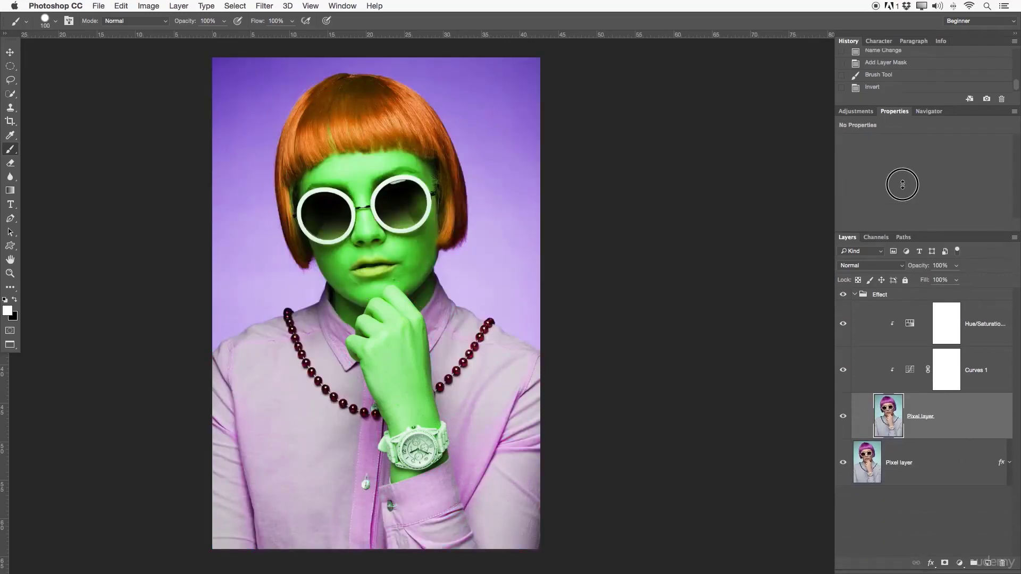
left_click(858, 297)
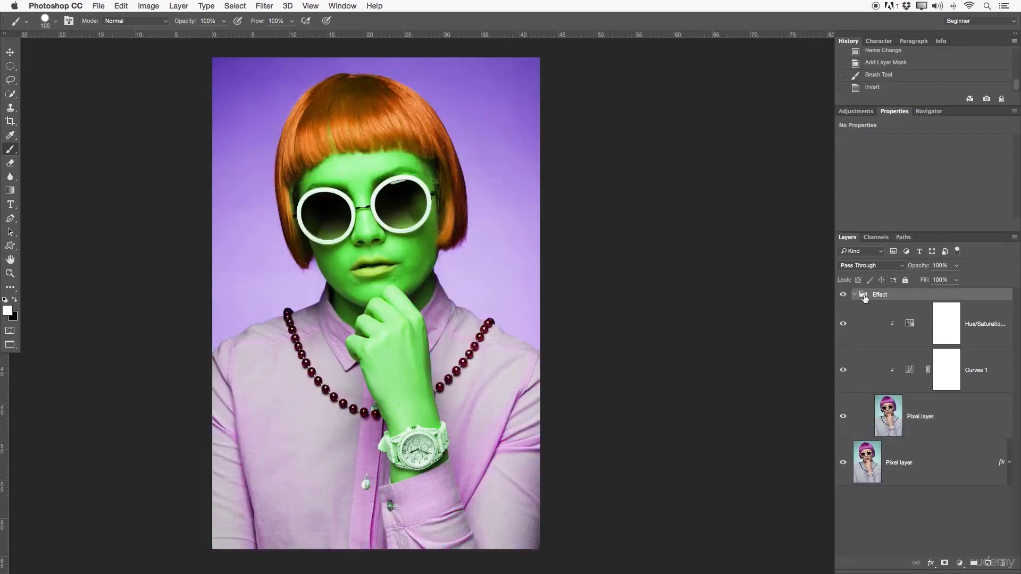
left_click(854, 295)
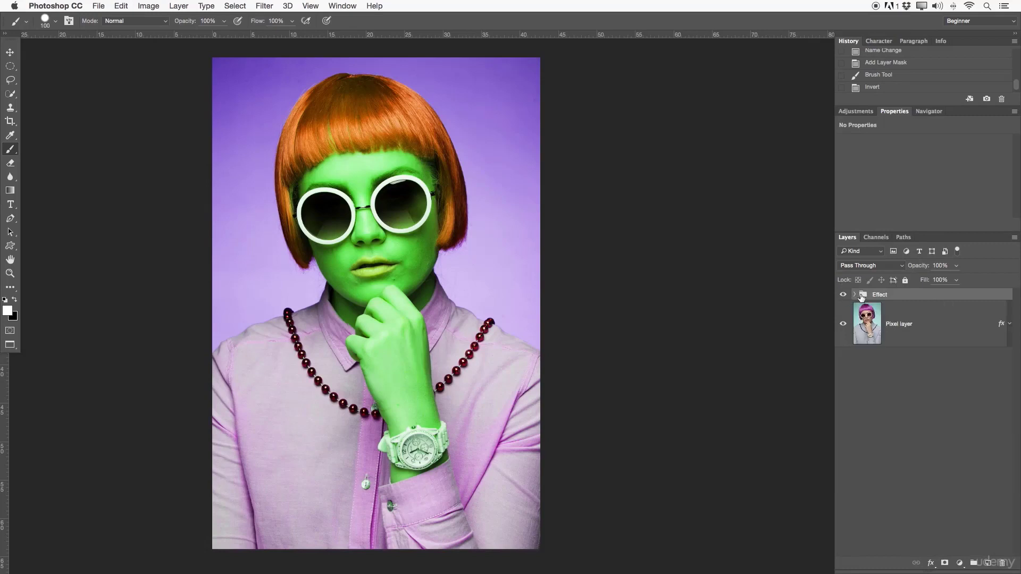
left_click(855, 295)
left_click(856, 295)
left_click(844, 295)
left_click(844, 295)
left_click(844, 296)
left_click(844, 296)
- Add a layer mask to the Effect group, invert it to black and paint white over the sunglasses, hand and watch
left_click(944, 563)
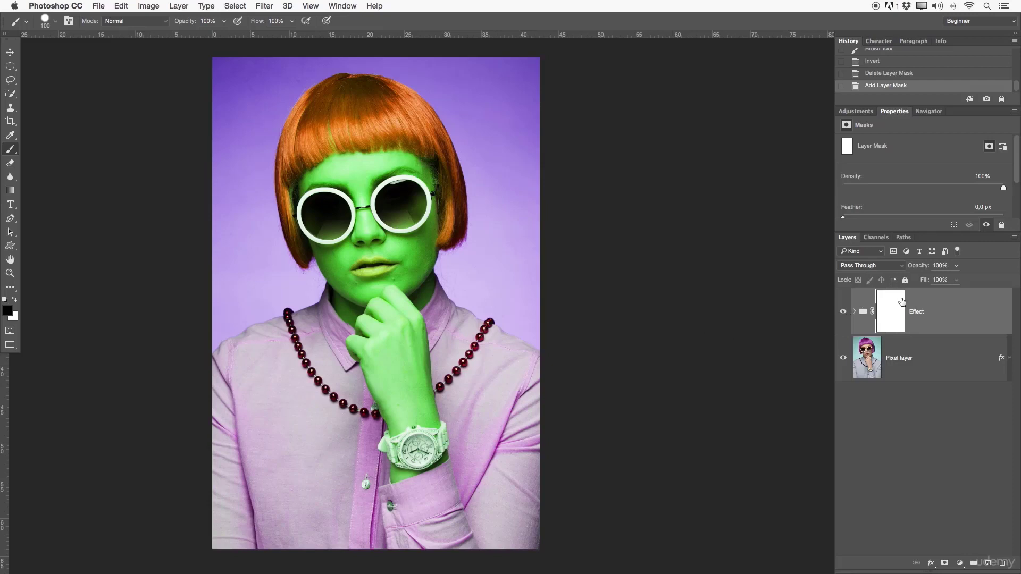
key("super+i")
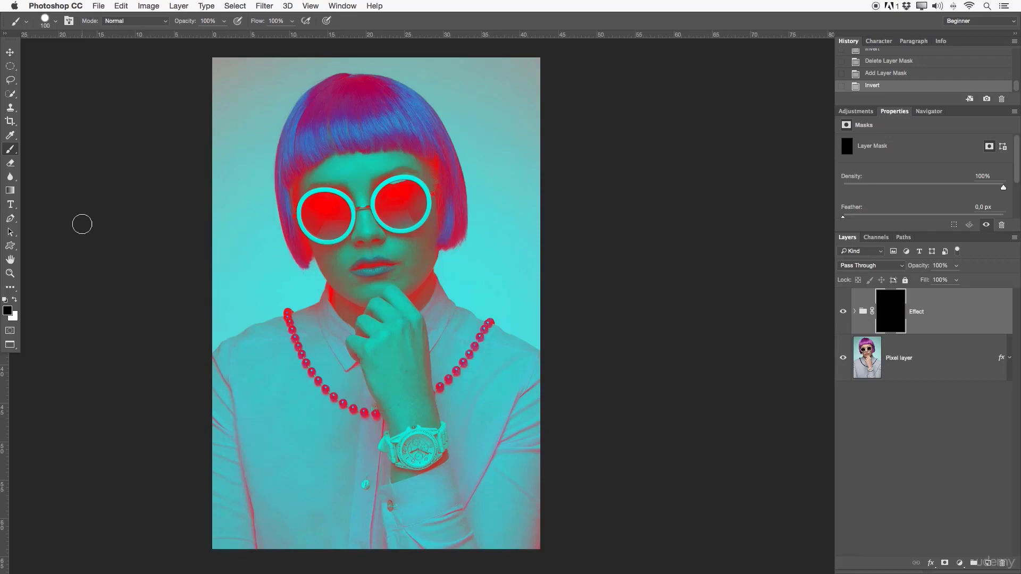
left_click(15, 299)
mouse_move(345, 210)
left_mouse_down()
mouse_move(311, 203)
mouse_move(311, 222)
mouse_move(322, 210)
mouse_move(344, 217)
mouse_move(336, 235)
mouse_move(314, 224)
left_mouse_up()
mouse_move(389, 210)
left_mouse_down()
mouse_move(402, 191)
mouse_move(411, 199)
mouse_move(401, 210)
mouse_move(395, 195)
mouse_move(383, 200)
mouse_move(403, 218)
mouse_move(417, 193)
mouse_move(391, 205)
left_mouse_up()
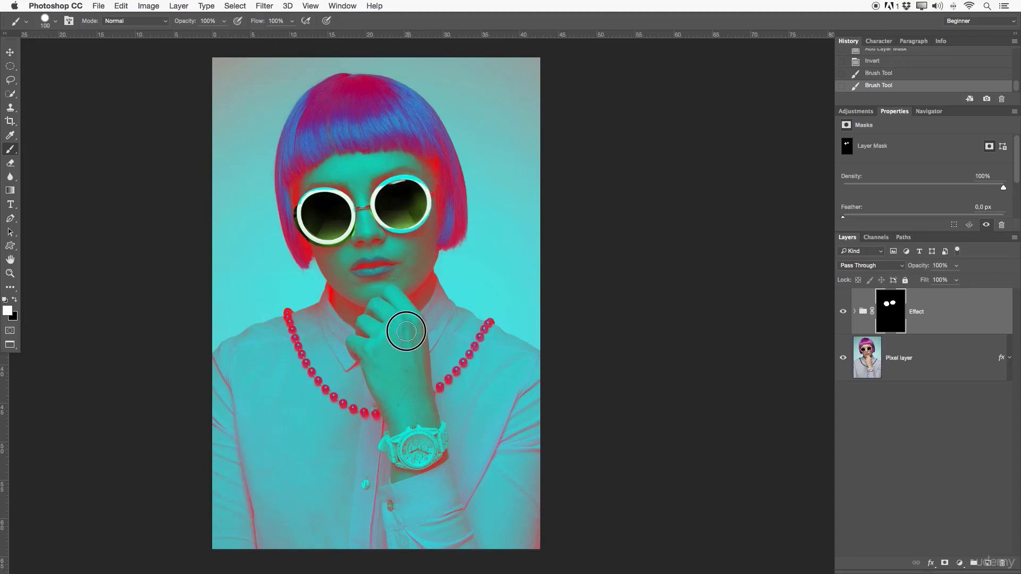
mouse_move(406, 331)
left_mouse_down()
mouse_move(393, 355)
mouse_move(370, 320)
mouse_move(366, 348)
left_mouse_up()
mouse_move(421, 331)
left_mouse_down()
mouse_move(372, 417)
mouse_move(425, 457)
mouse_move(360, 465)
mouse_move(403, 345)
left_mouse_up()
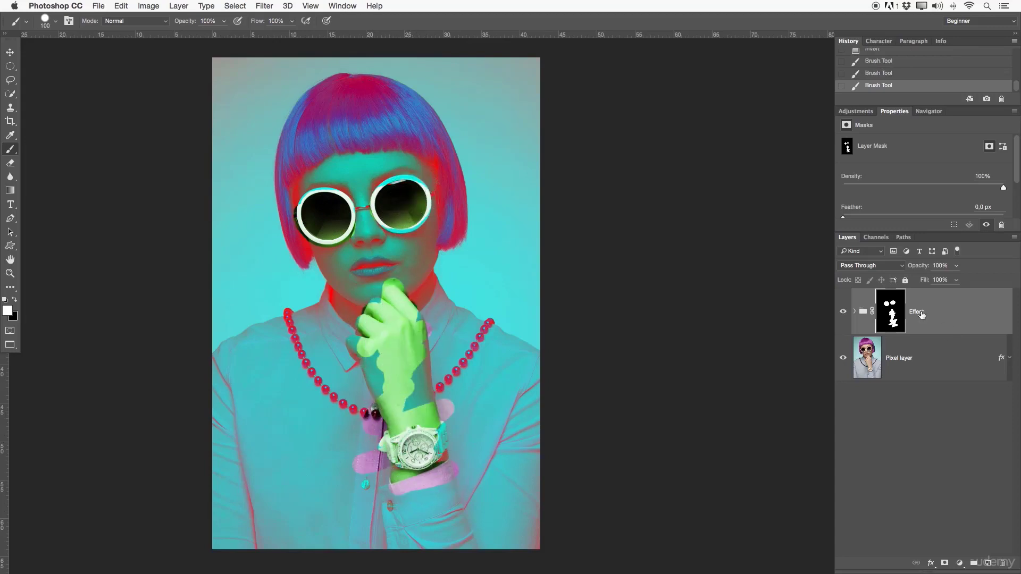
- Expand the Effect group to check its layers and delete the group's layer mask
left_click(855, 312)
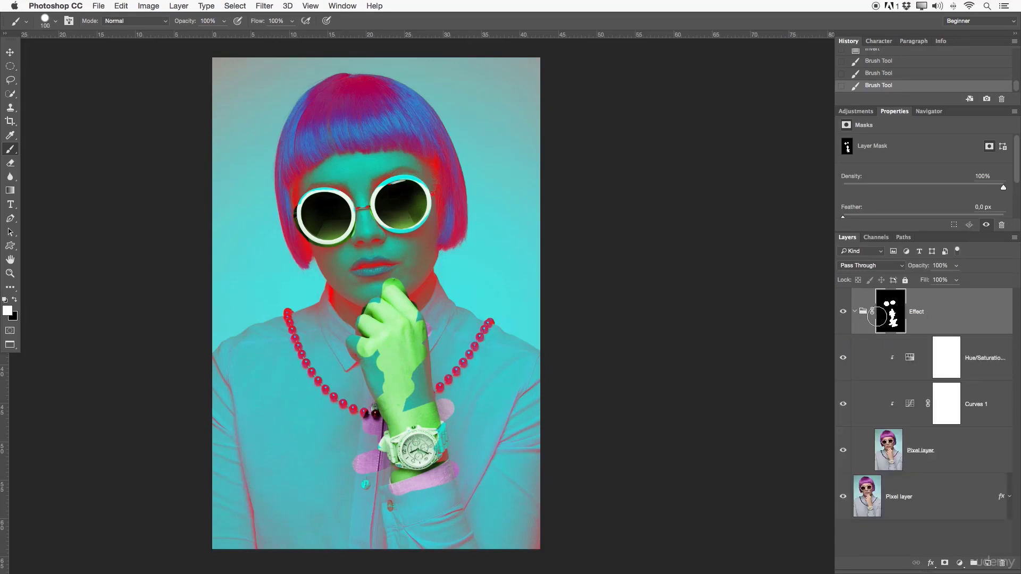
left_click(880, 361)
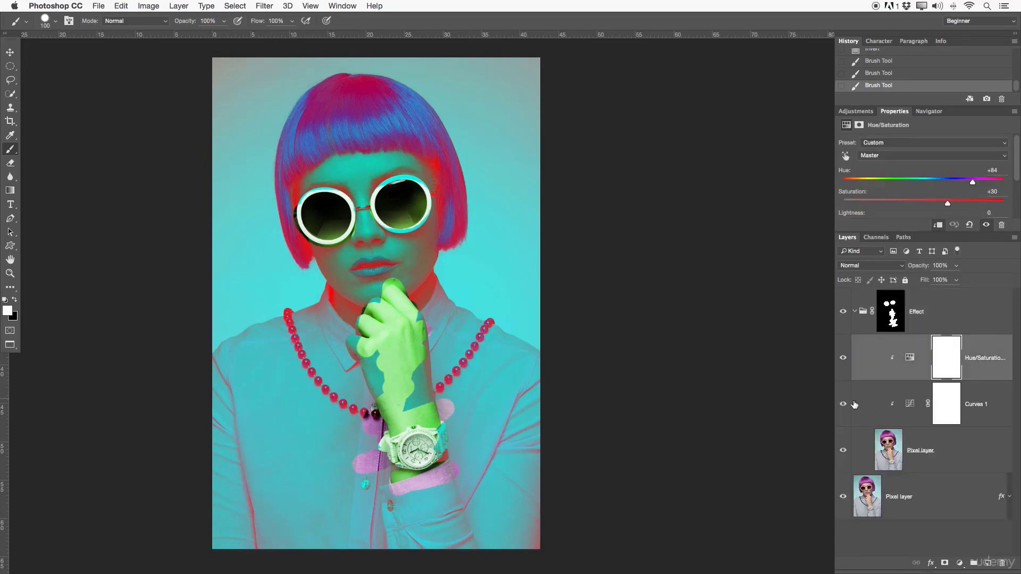
right_click(898, 302)
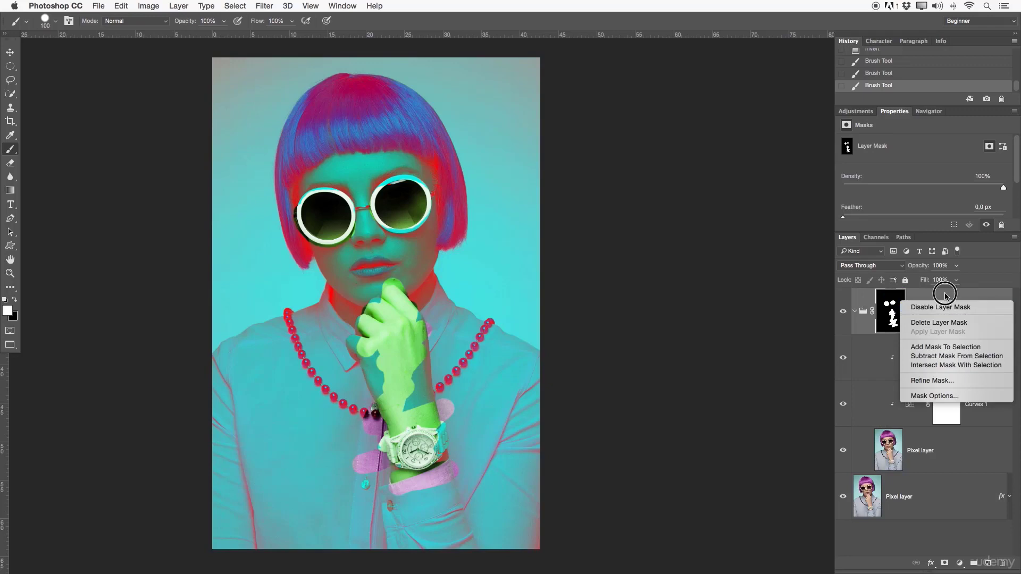
left_click(910, 323)
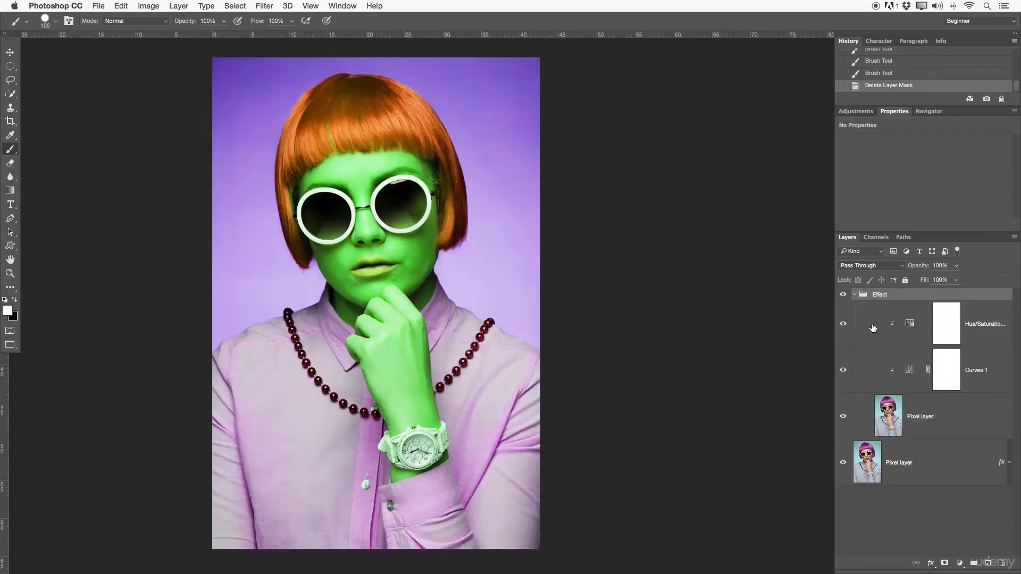
- Move the Hue/Saturation 1 and Curves 1 adjustment layers out of the Effect group, placing them above it
left_click(873, 328)
left_click(861, 360, "shift")
left_click_drag(874, 367, 862, 294)
left_click(866, 387)
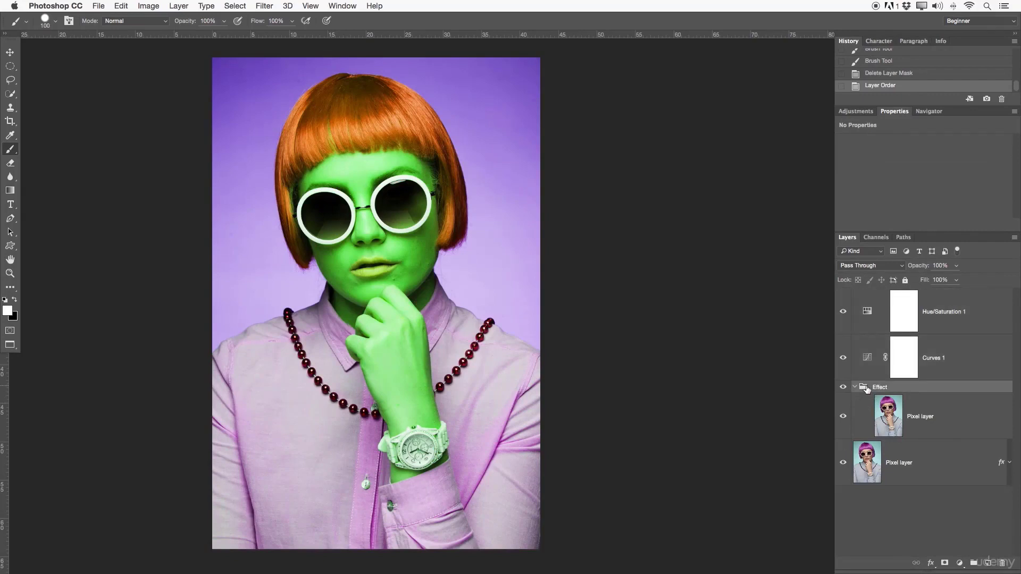
key("Delete")
key("super+z")
- Move the upper Pixel layer out of the Effect group to just below Curves 1, and delete the empty group
mouse_move(891, 411)
left_mouse_down()
mouse_move(864, 388)
mouse_move(878, 400)
left_mouse_up()
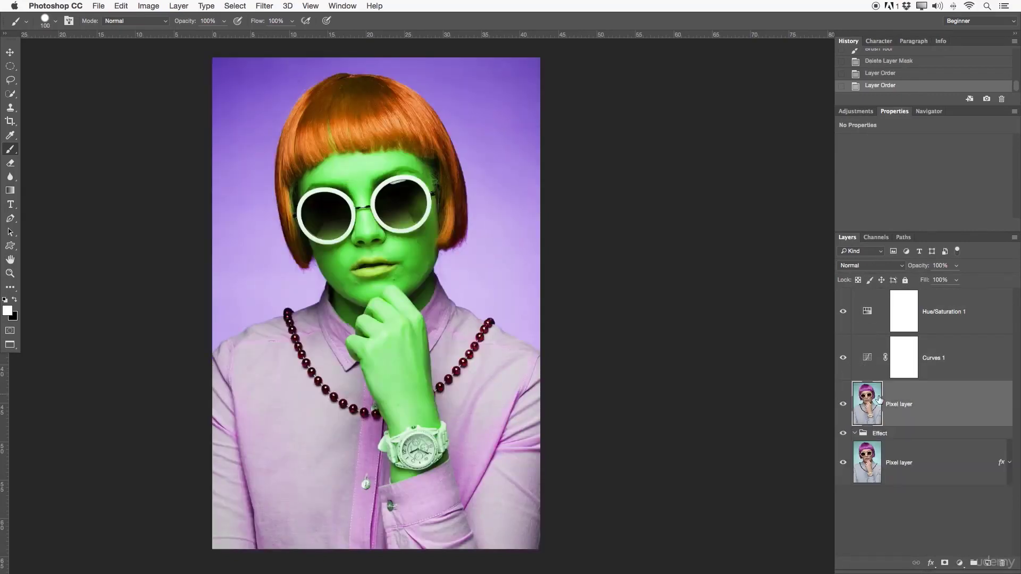
left_click(899, 433)
key("Delete")
- Clip the ungrouped Curves 1 and Hue/Saturation 1 adjustment layers to the upper Pixel layer again
left_click(870, 311)
left_click(948, 376)
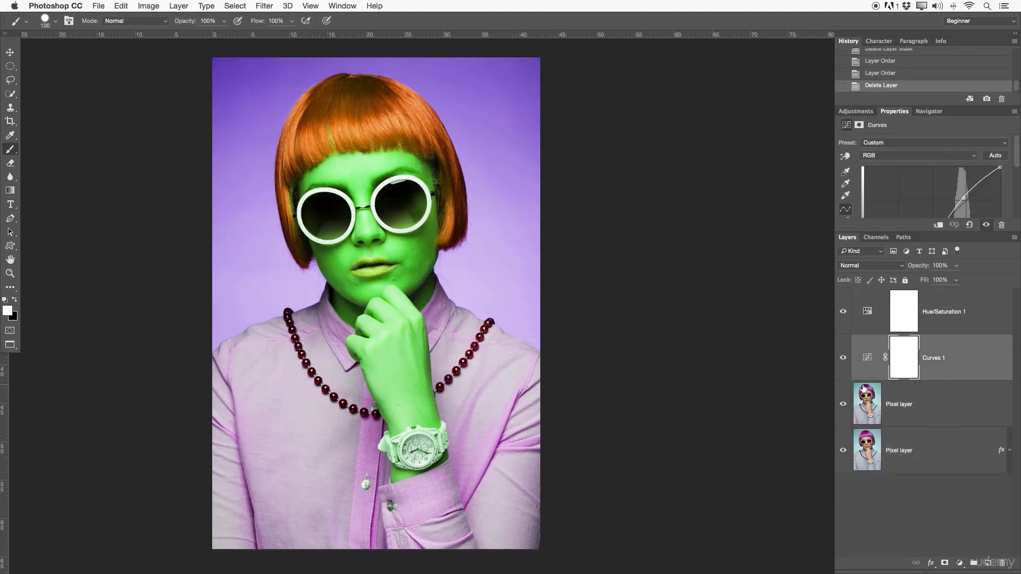
left_click(864, 386)
left_click(865, 380, "alt")
left_click(868, 344, "alt")
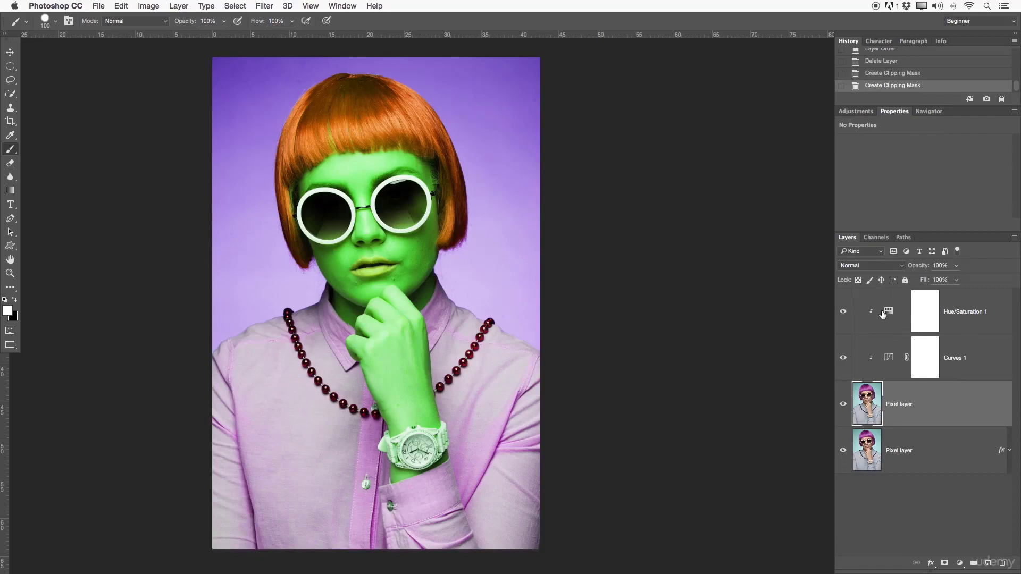
- Toggle the visibility of the clipped Hue/Saturation 1 and Curves 1 layers to compare the image with and without each
left_click(926, 311)
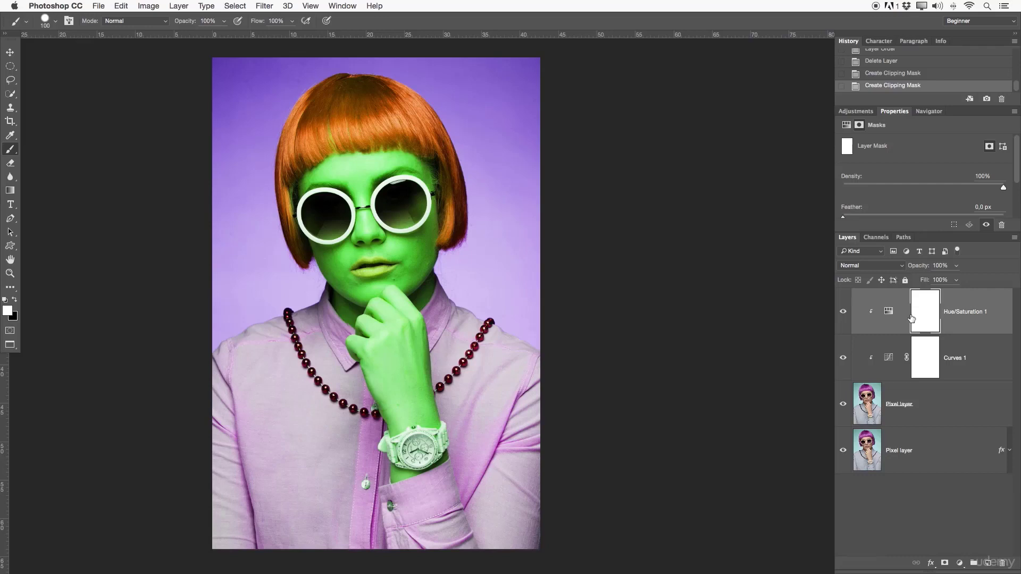
left_click(845, 322)
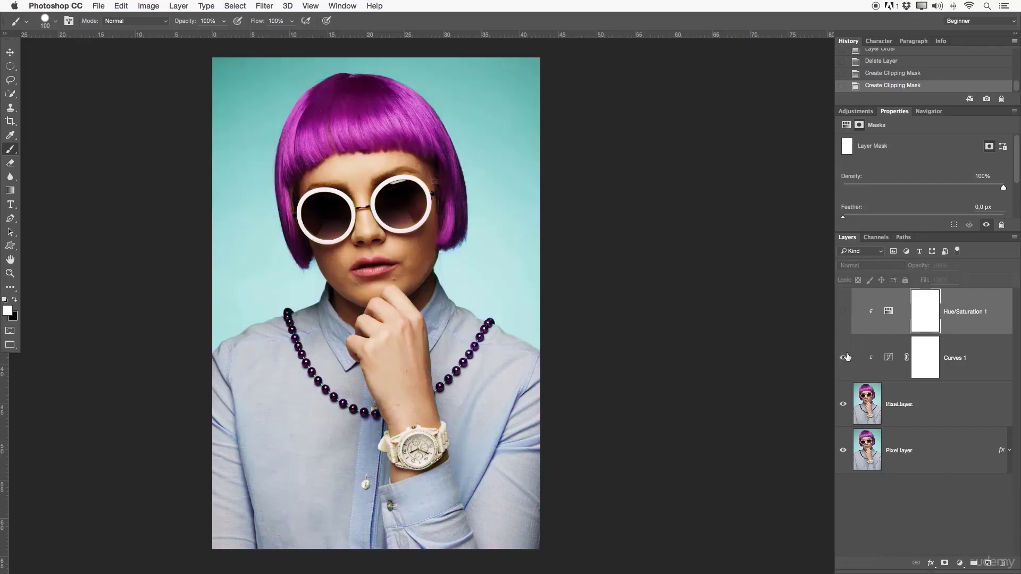
left_click(890, 358)
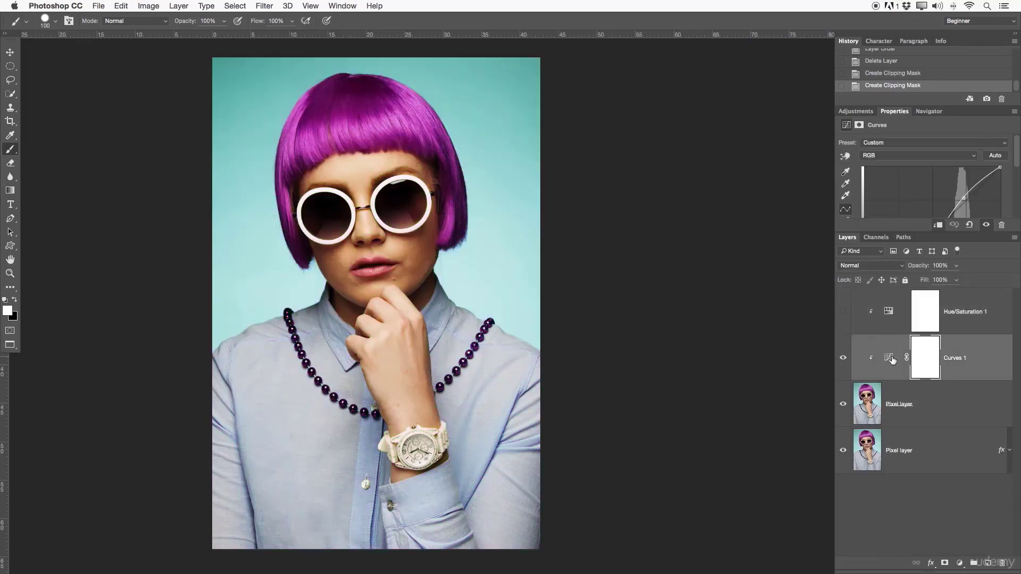
left_click(845, 361)
left_click(842, 362)
left_click(862, 311)
left_click(846, 312)
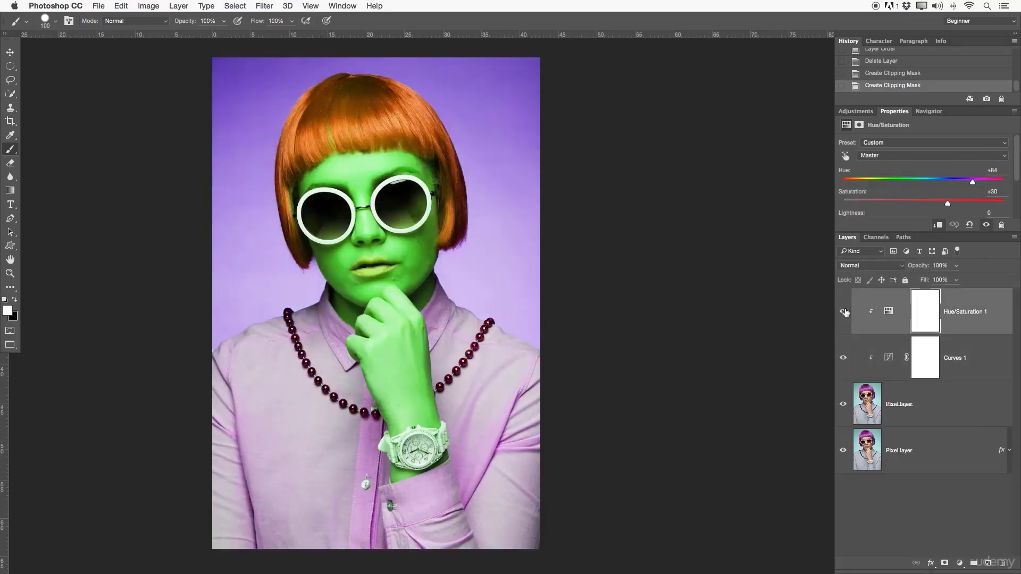
left_click(845, 311)
left_click(846, 312)
left_click(846, 312)
left_click(846, 312)
left_click(843, 311)
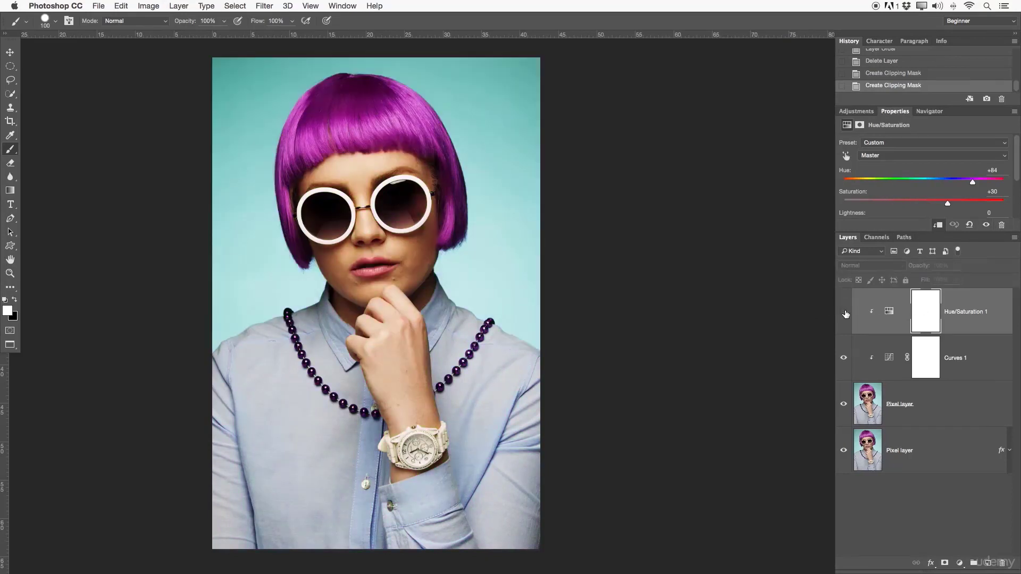
left_click(842, 311)
left_click(842, 312)
left_click(843, 312)
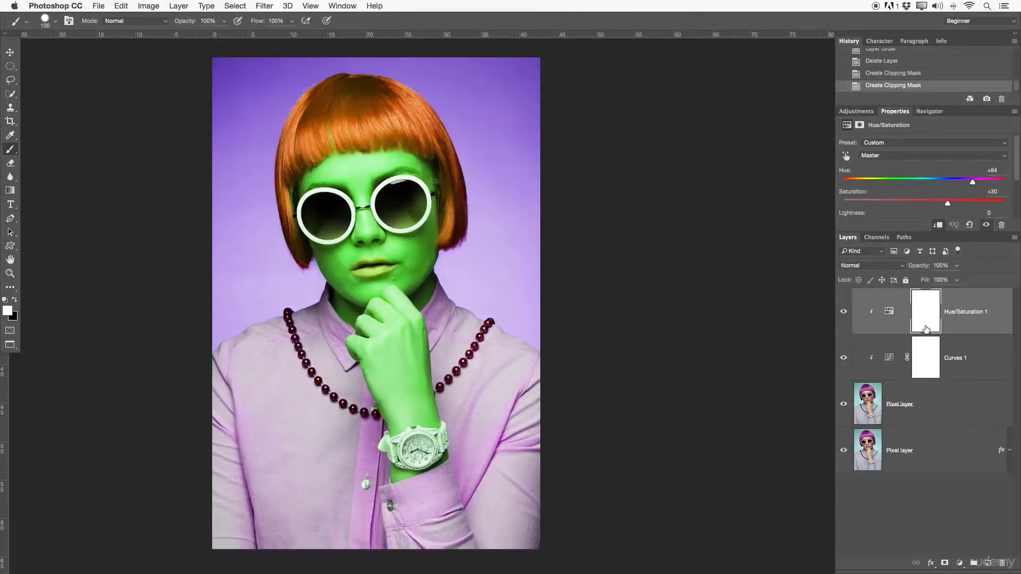
- Paint black on the Hue/Saturation 1 mask over the face and hand, enlarging the brush to 400 for the face
left_click(934, 318)
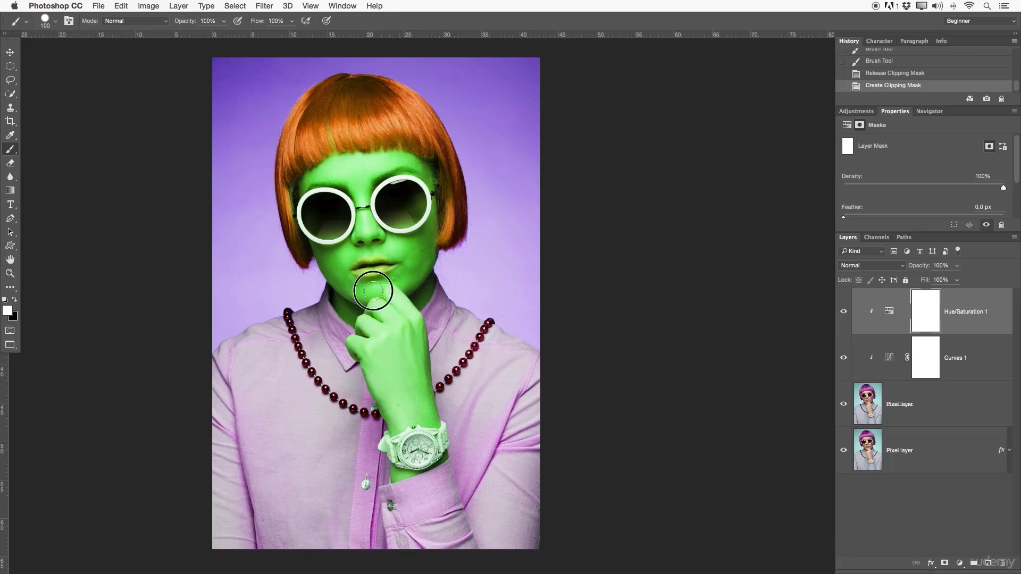
mouse_move(373, 291)
left_mouse_down()
mouse_move(334, 231)
mouse_move(376, 243)
left_mouse_up()
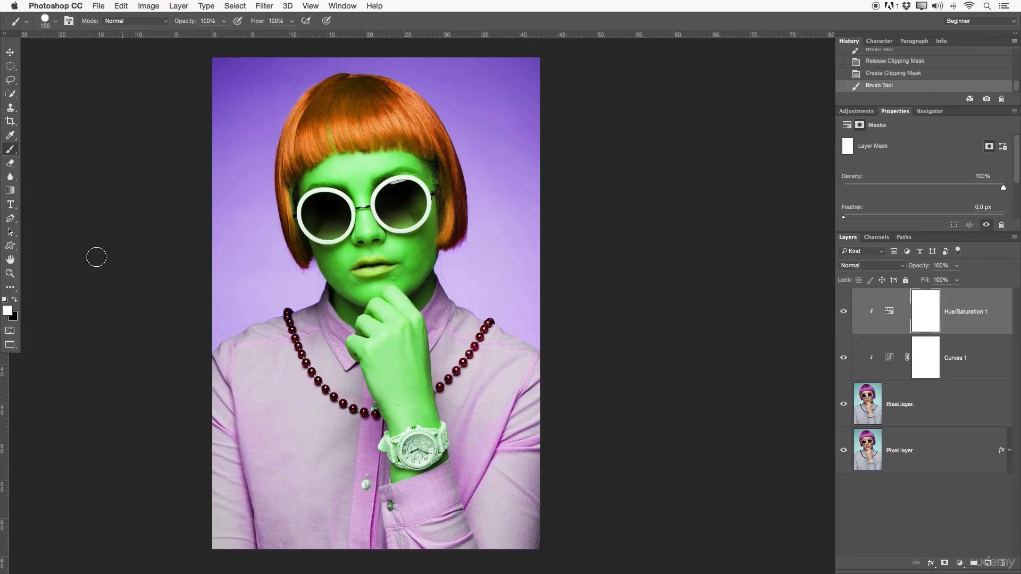
left_click(15, 301)
mouse_move(399, 356)
left_mouse_down()
mouse_move(415, 328)
mouse_move(420, 404)
mouse_move(422, 386)
mouse_move(432, 419)
mouse_move(397, 425)
mouse_move(385, 383)
mouse_move(399, 410)
mouse_move(405, 379)
mouse_move(394, 347)
mouse_move(381, 375)
mouse_move(385, 404)
mouse_move(372, 362)
mouse_move(357, 351)
mouse_move(382, 341)
mouse_move(363, 324)
mouse_move(374, 301)
mouse_move(384, 321)
mouse_move(394, 295)
mouse_move(403, 322)
mouse_move(401, 296)
mouse_move(418, 322)
mouse_move(423, 404)
mouse_move(411, 412)
mouse_move(387, 407)
mouse_move(371, 346)
mouse_move(369, 374)
mouse_move(394, 433)
mouse_move(421, 408)
mouse_move(427, 343)
mouse_move(424, 391)
mouse_move(395, 301)
mouse_move(414, 259)
mouse_move(405, 278)
mouse_move(432, 246)
mouse_move(426, 270)
mouse_move(410, 257)
mouse_move(397, 283)
mouse_move(370, 274)
mouse_move(374, 246)
mouse_move(387, 269)
mouse_move(377, 301)
left_mouse_up()
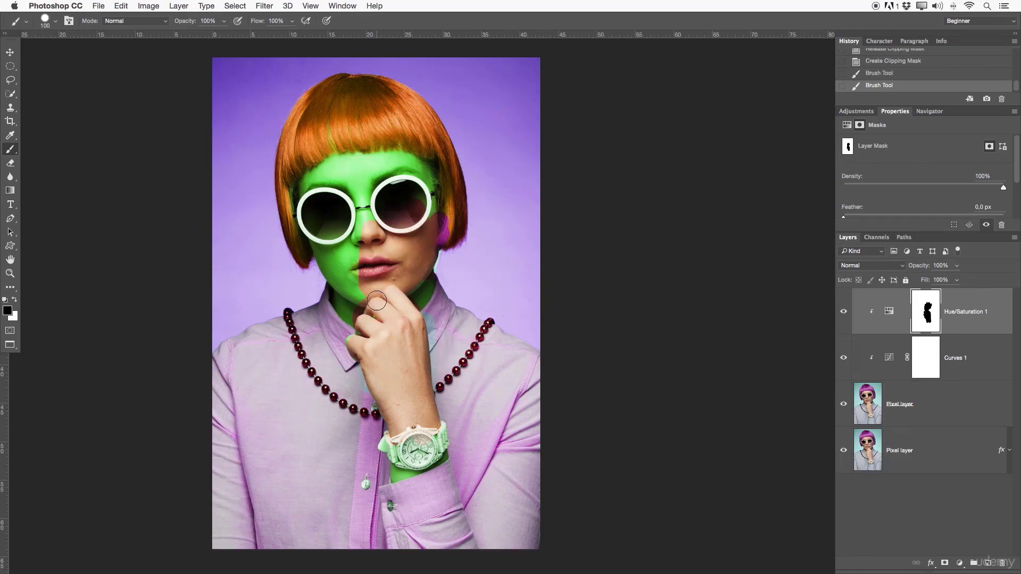
key("bracketright")
key("bracketright")
key("bracketright")
key("bracketright")
key("bracketright")
key("bracketright")
key("bracketright")
key("bracketright")
mouse_move(361, 259)
left_mouse_down()
mouse_move(311, 184)
mouse_move(337, 211)
mouse_move(407, 203)
mouse_move(359, 291)
left_mouse_up()
key("bracketleft")
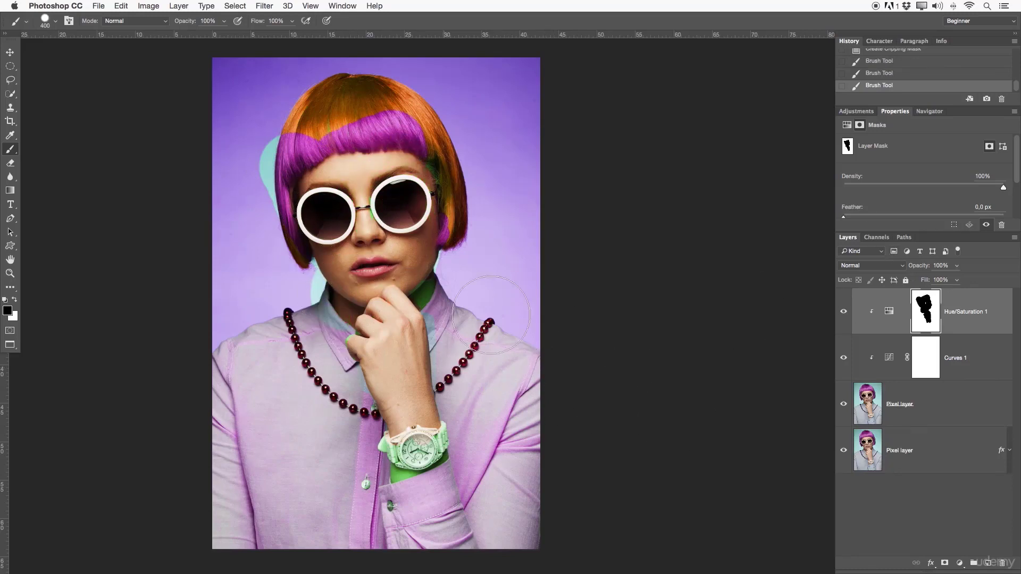
- Paint white on the Hue/Saturation 1 mask with a size 175 brush to restore the effect on the hair and adjoining background
key("x")
key("bracketleft")
key("bracketleft")
key("bracketleft")
key("bracketleft")
mouse_move(257, 153)
left_mouse_down()
mouse_move(269, 209)
mouse_move(280, 212)
mouse_move(291, 273)
mouse_move(287, 231)
left_mouse_up()
mouse_move(284, 121)
left_mouse_down()
mouse_move(294, 200)
mouse_move(294, 137)
mouse_move(306, 164)
mouse_move(345, 129)
mouse_move(404, 128)
mouse_move(391, 127)
mouse_move(391, 111)
mouse_move(385, 131)
mouse_move(367, 139)
mouse_move(413, 142)
mouse_move(460, 164)
mouse_move(470, 192)
mouse_move(459, 247)
mouse_move(457, 216)
mouse_move(452, 267)
mouse_move(425, 300)
left_mouse_up()
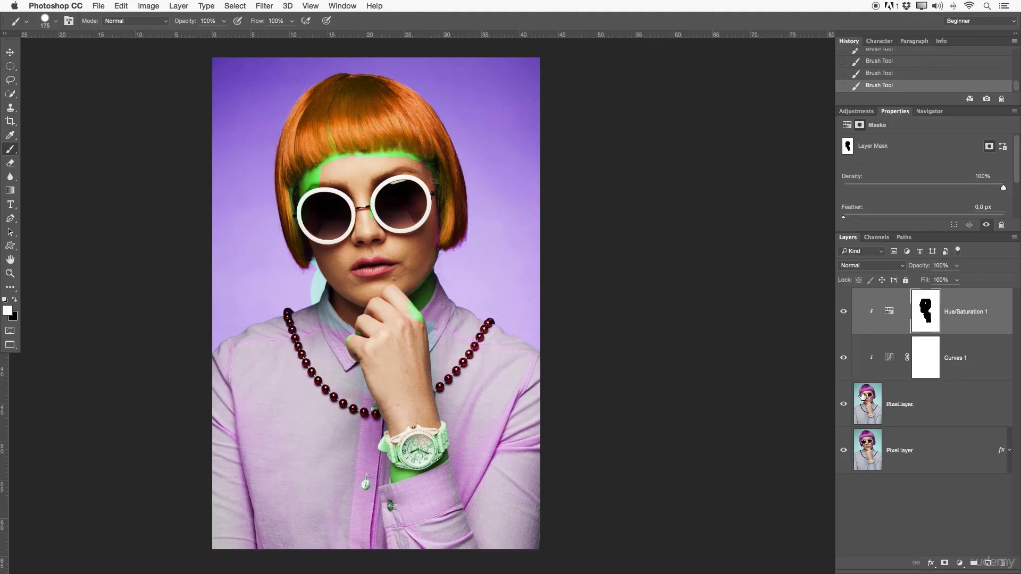
- Add a Black & White adjustment layer above Hue/Saturation 1 with its default settings
left_click(877, 330)
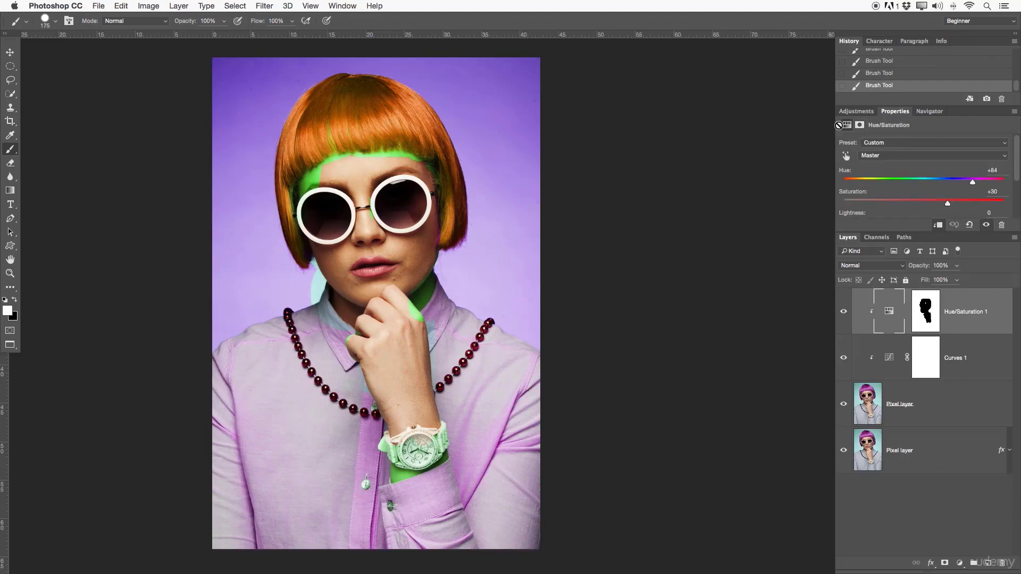
left_click(852, 111)
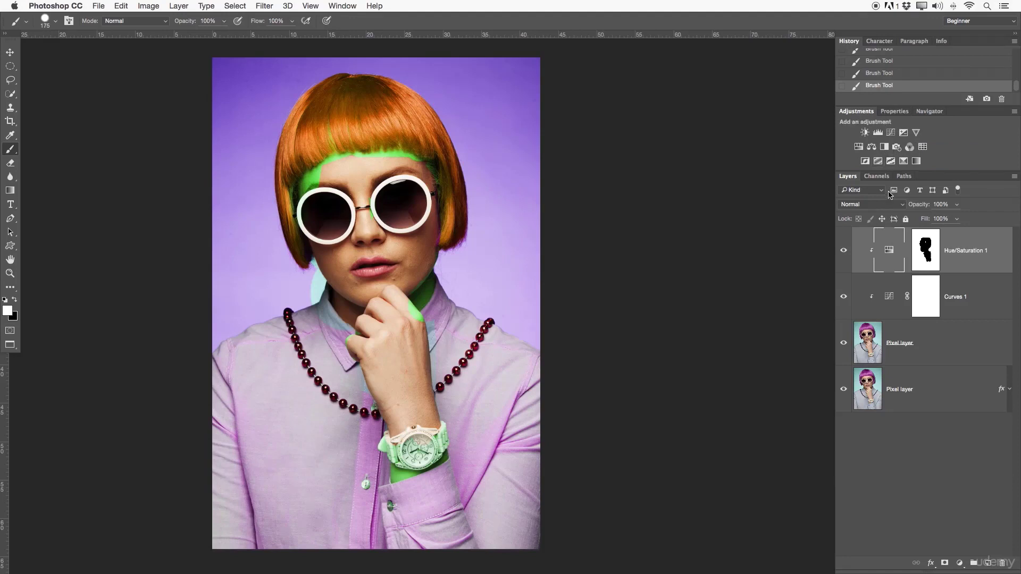
left_click(142, 7)
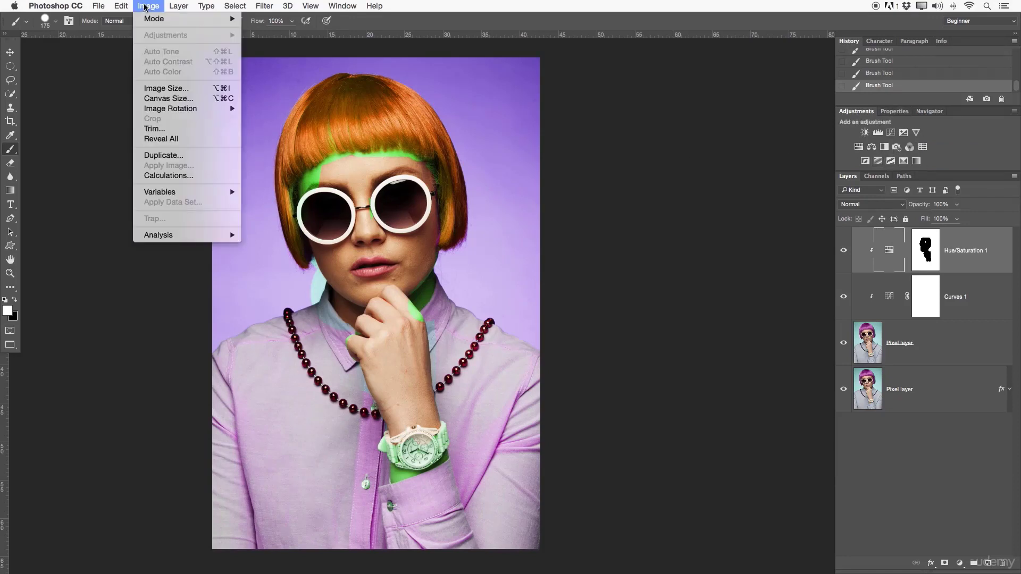
mouse_move(186, 5)
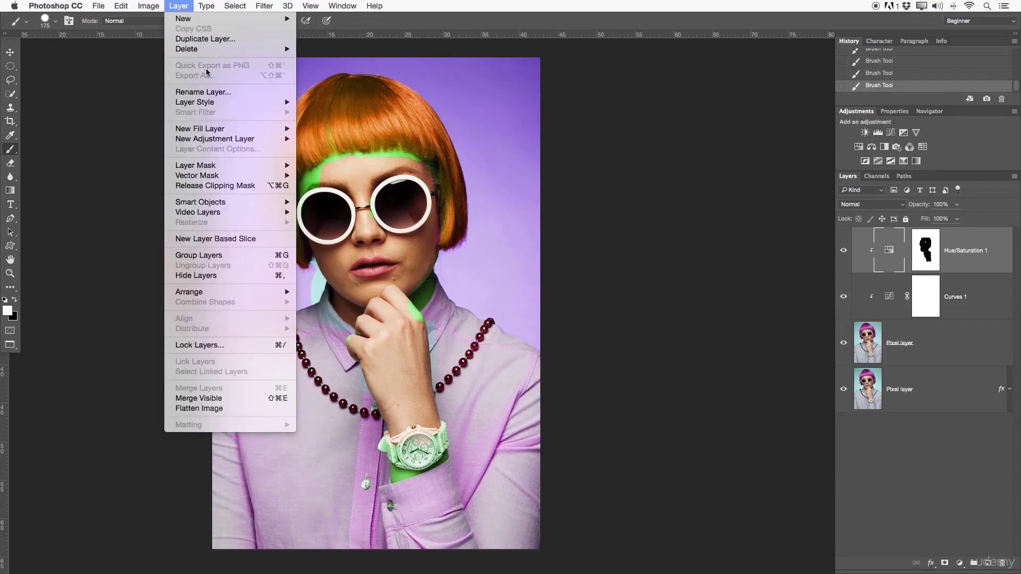
mouse_move(211, 139)
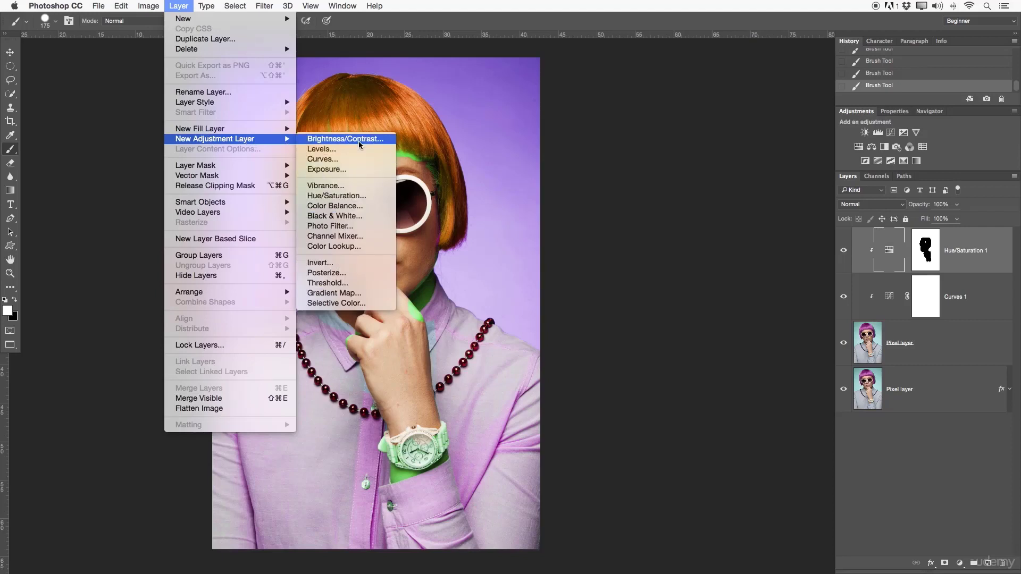
left_click(335, 216)
left_click(584, 305)
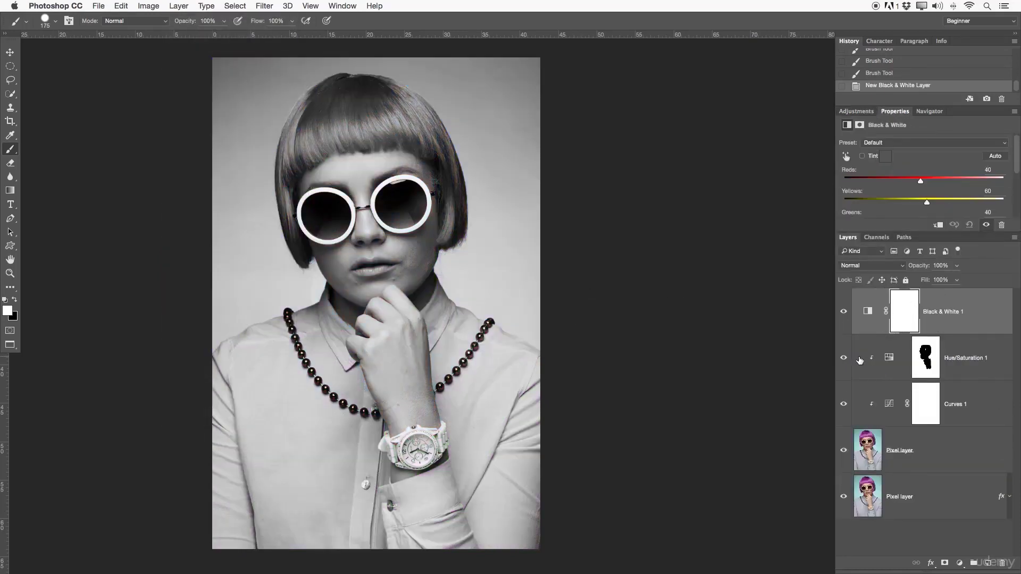
- Clip the Black & White 1 adjustment layer to the upper Pixel layer together with the other adjustments
mouse_move(844, 359)
left_mouse_down()
mouse_move(847, 456)
mouse_move(843, 340)
mouse_move(850, 348)
left_mouse_up()
left_click(864, 494)
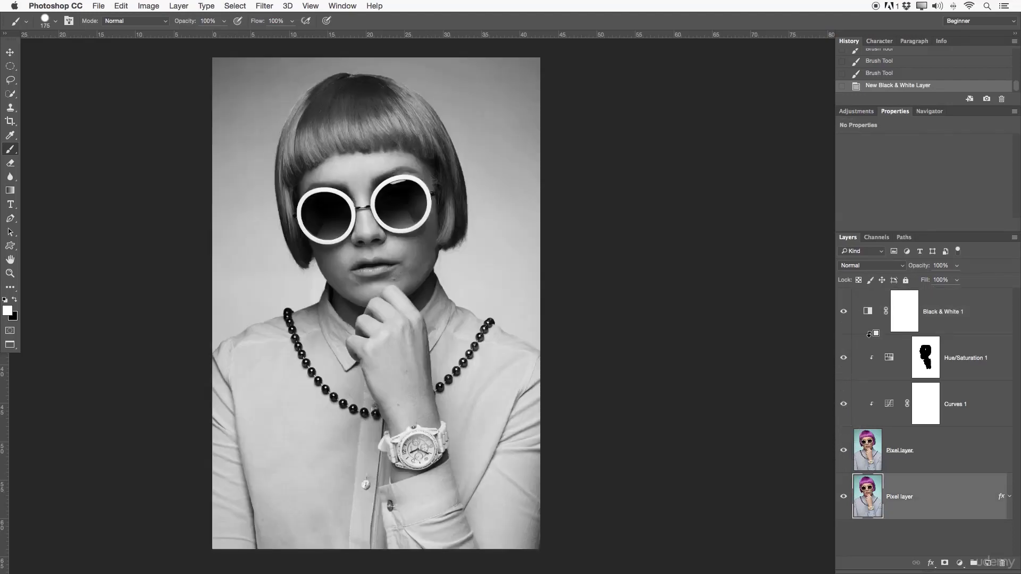
left_click(870, 333, "alt")
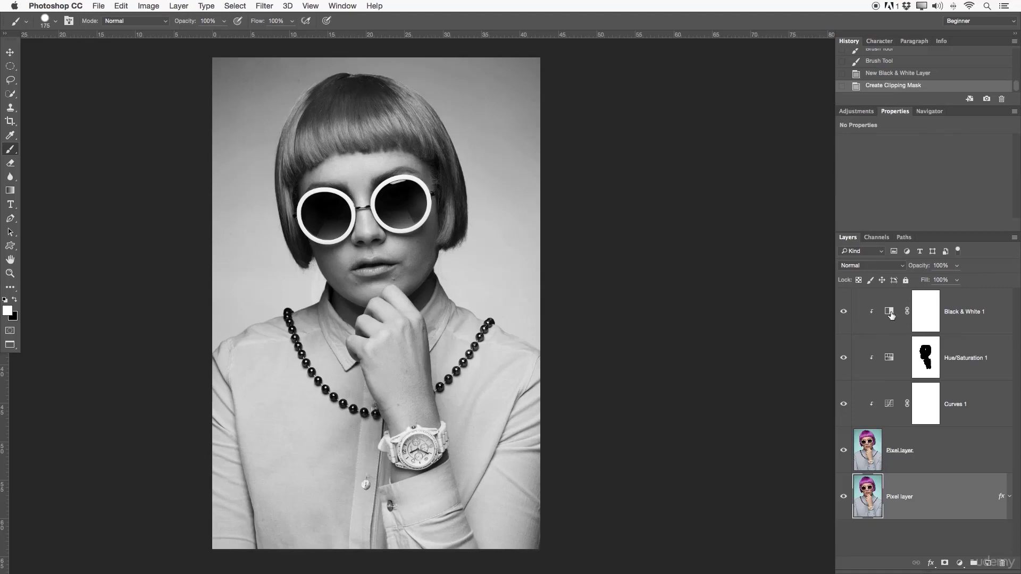
- Open the Black & White 1 settings in an enlarged floating panel and try adjusting the Reds amount
left_click(891, 314)
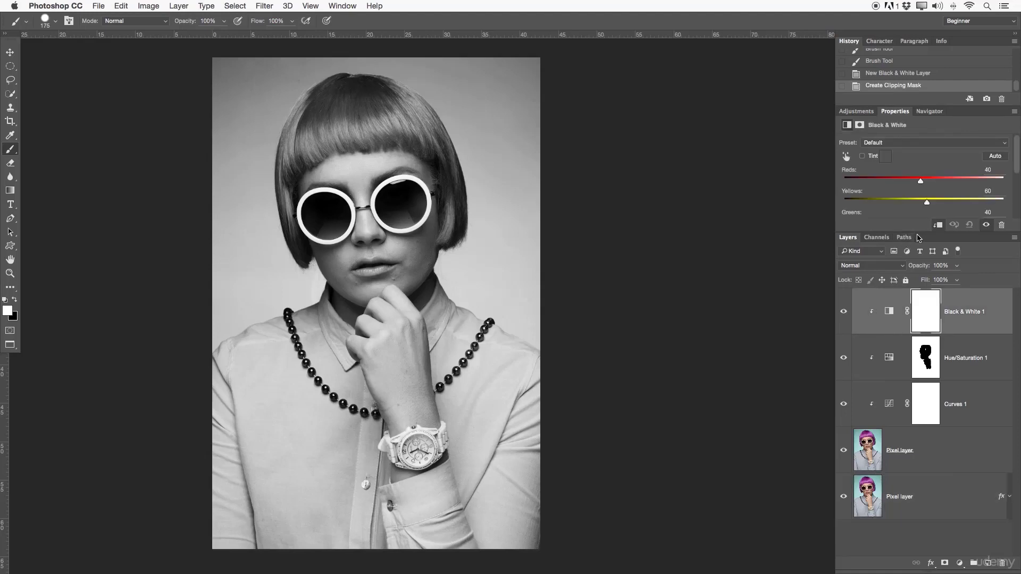
left_click_drag(922, 232, 923, 298)
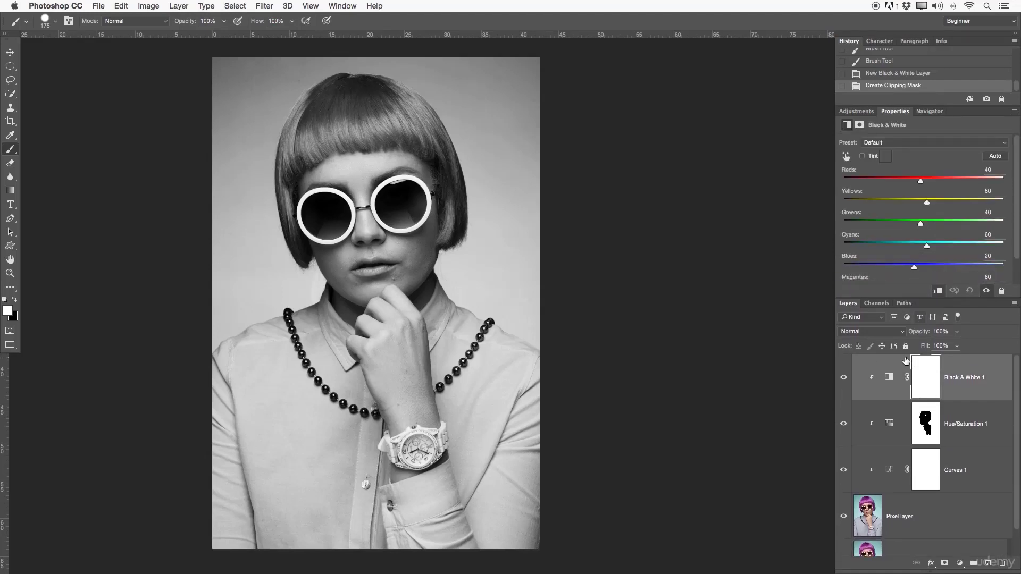
left_click_drag(894, 111, 627, 61)
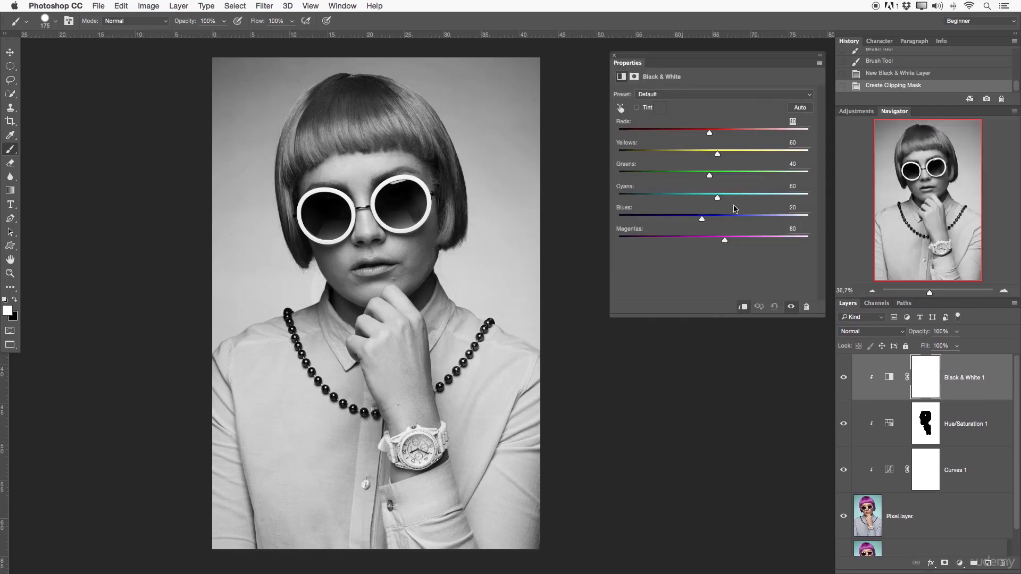
left_click_drag(823, 322, 827, 348)
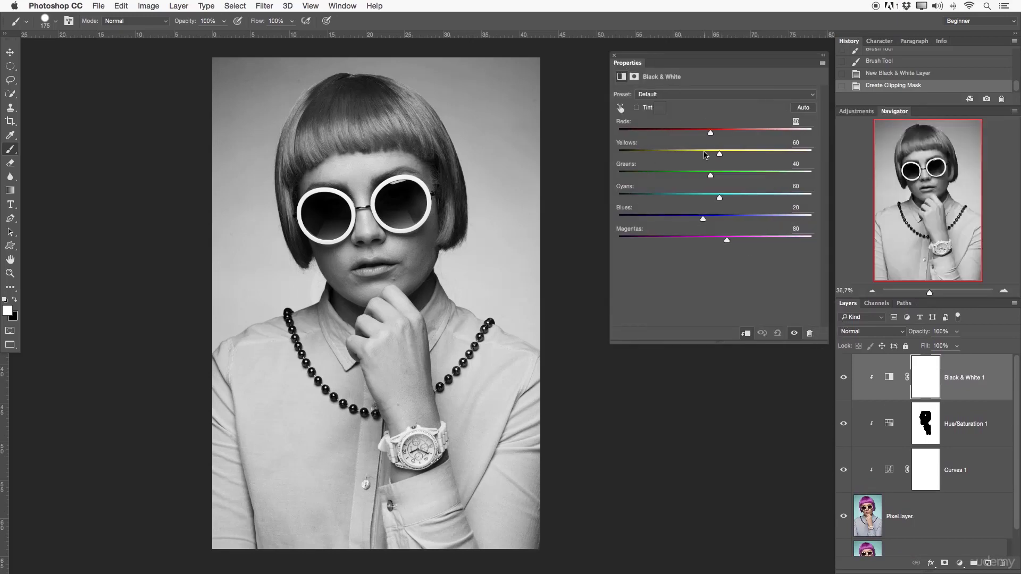
left_click_drag(709, 132, 696, 179)
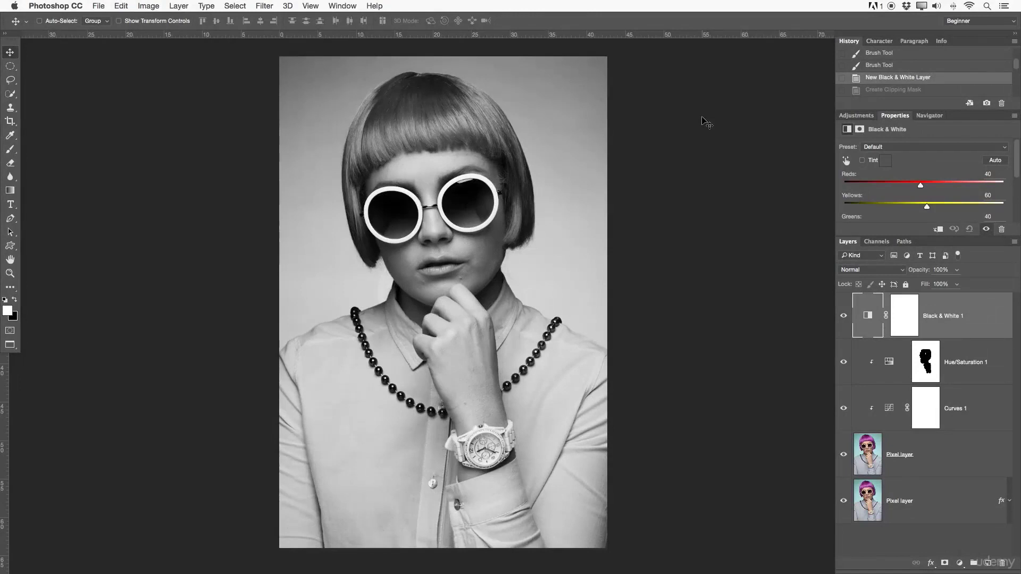
- Delete the three adjustment layers and the upper Pixel layer, and clear the remaining Pixel layer's layer style
key("Delete")
key("Delete")
key("Delete")
key("Delete")
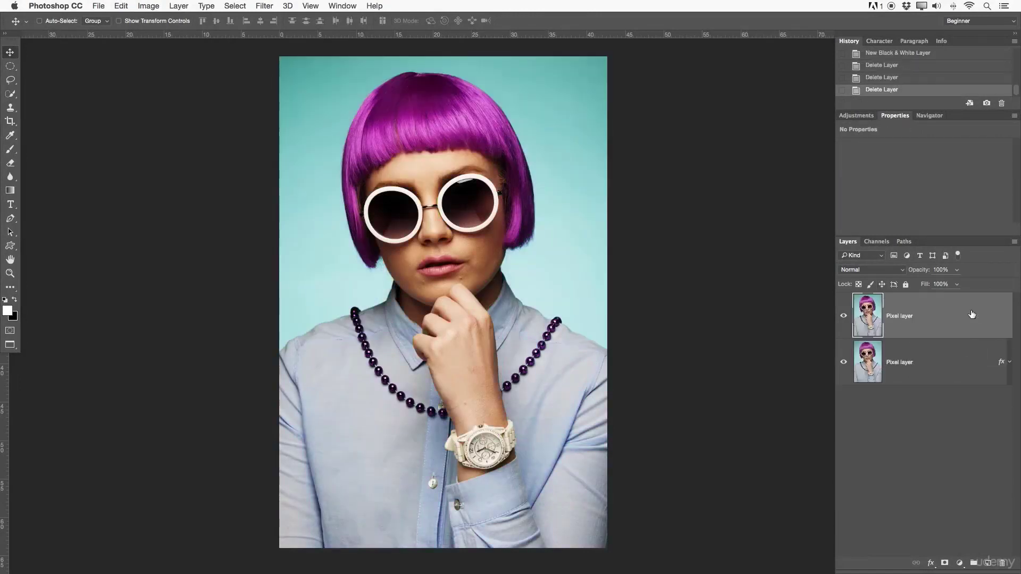
right_click(937, 315)
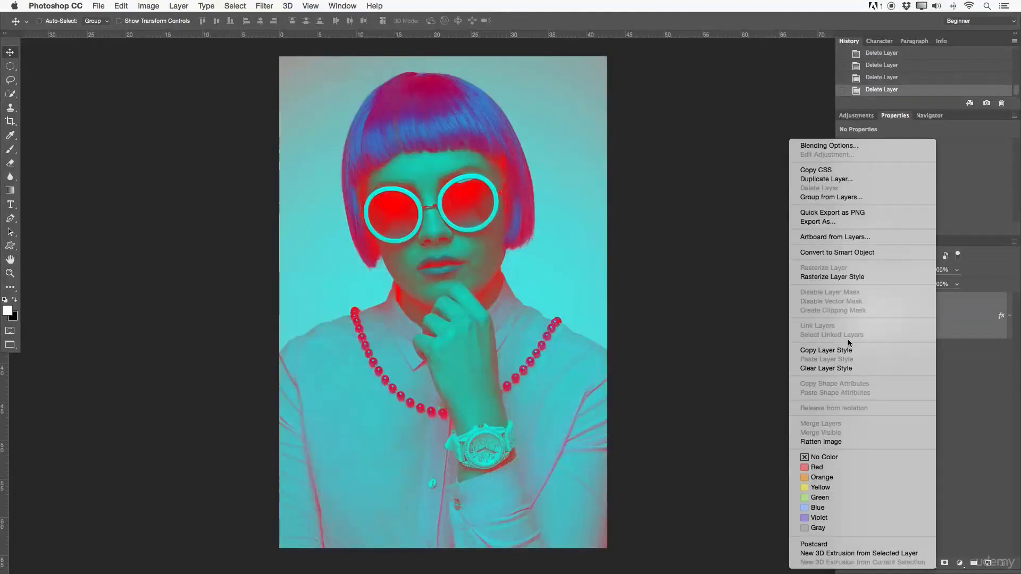
left_click(873, 368)
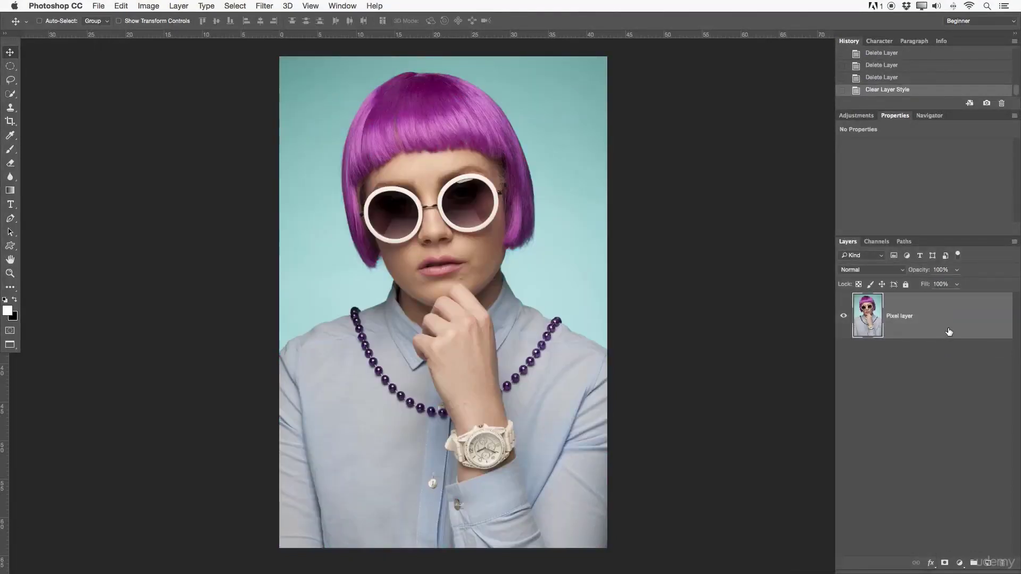
- Duplicate the Pixel layer and rename the copy Smart Object
left_click_drag(911, 311, 988, 563)
double_click(907, 318)
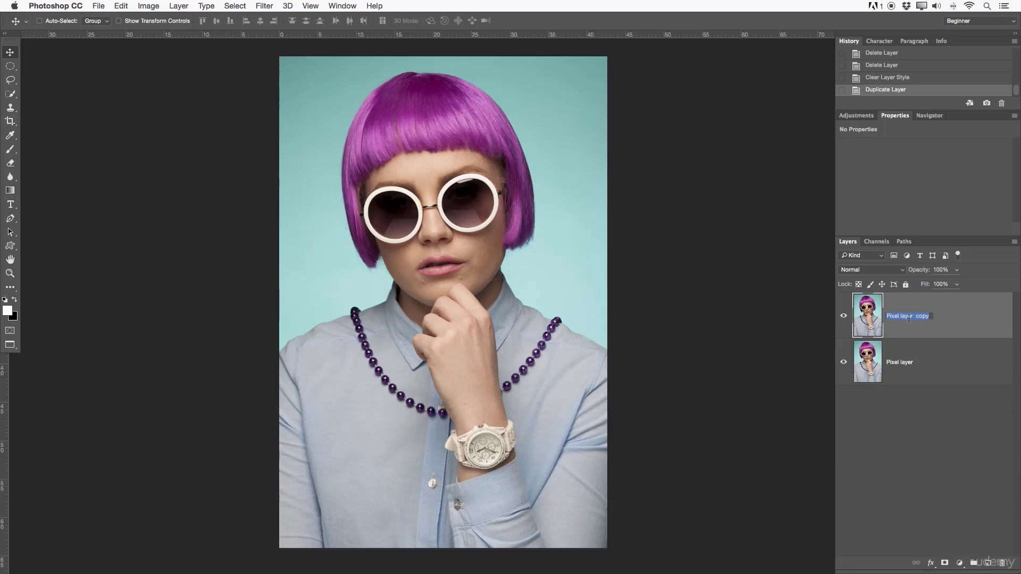
key("BackSpace")
type("Smart Object")
key("Return")
- Convert the duplicated layer to a smart object and compare its properties with those of the Pixel layer
right_click(934, 318)
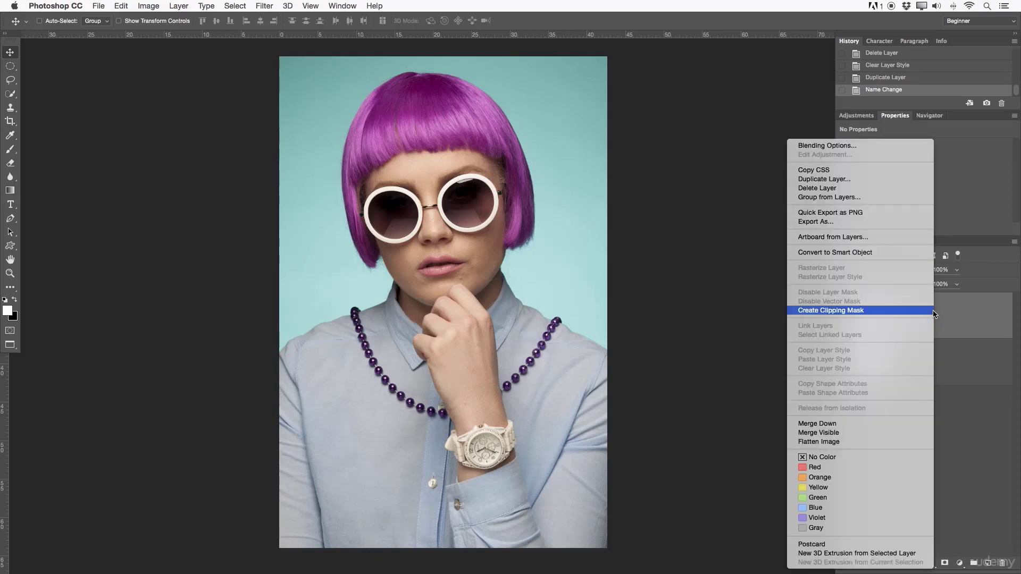
left_click(821, 252)
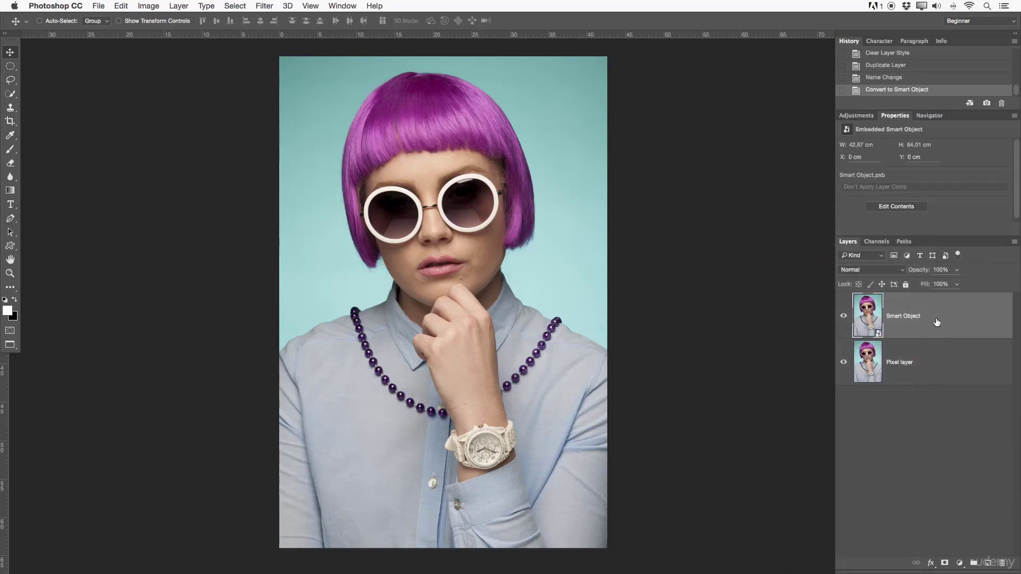
left_click(918, 354)
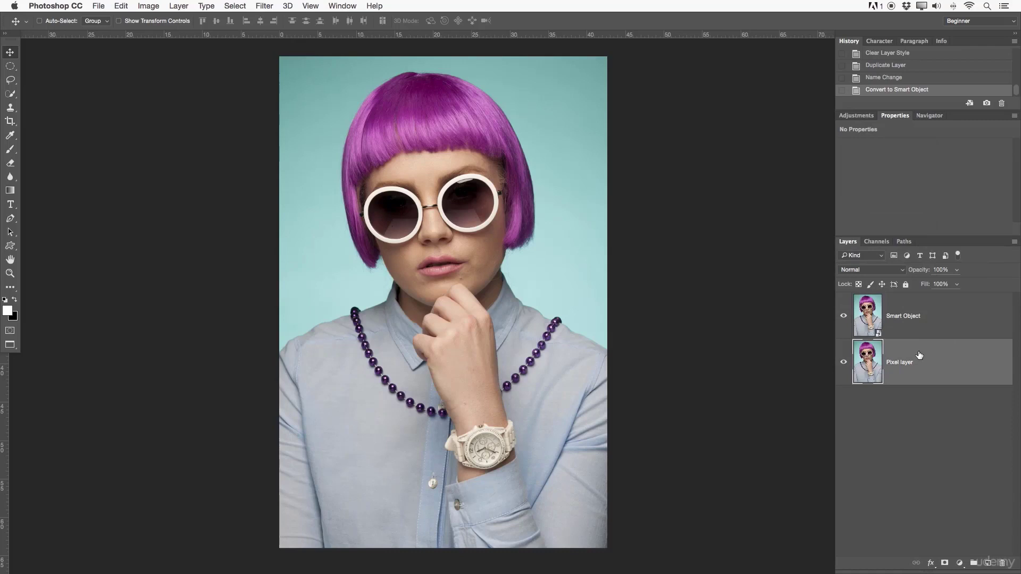
left_click(916, 318)
- Filter the layer list by smart objects, clear the filter, and switch between the Pixel layer and the smart object
left_click(947, 255)
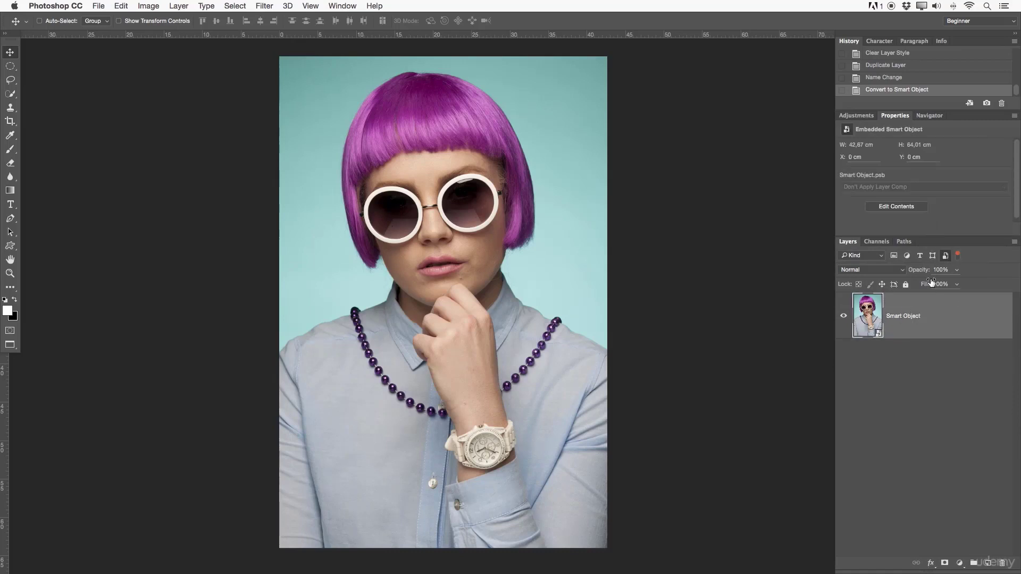
left_click(945, 257)
left_click(926, 378)
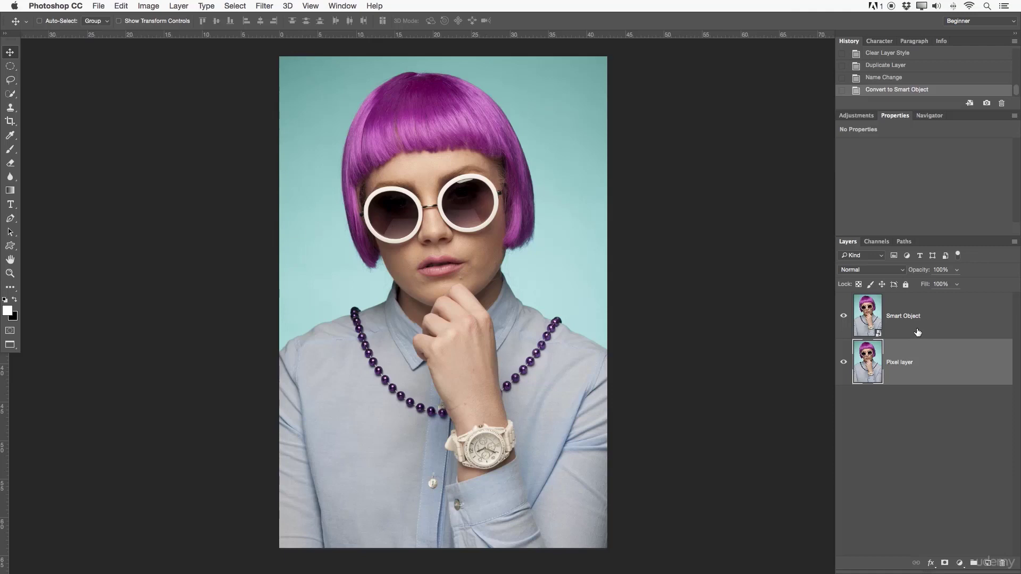
left_click(917, 332)
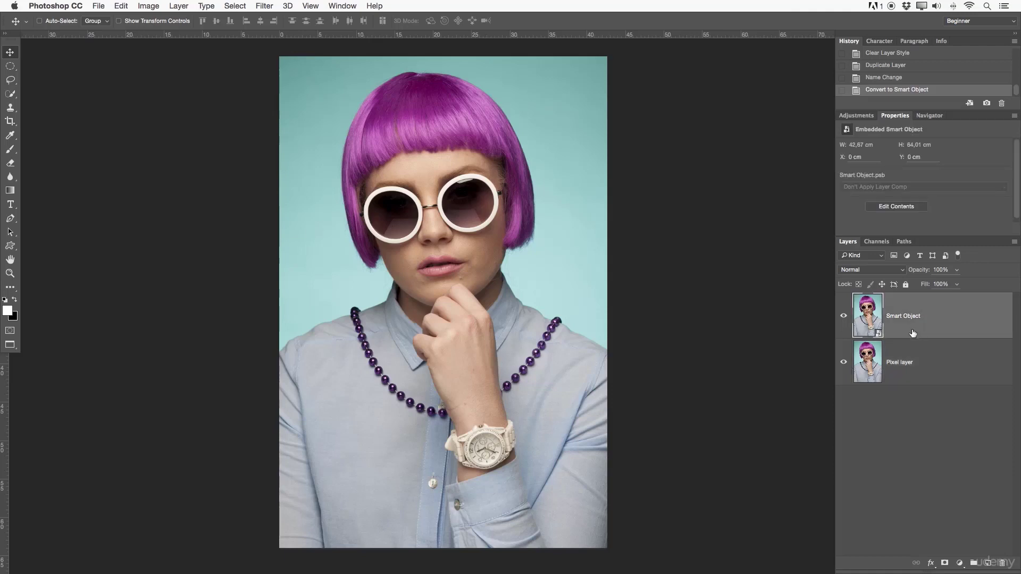
left_click(917, 362)
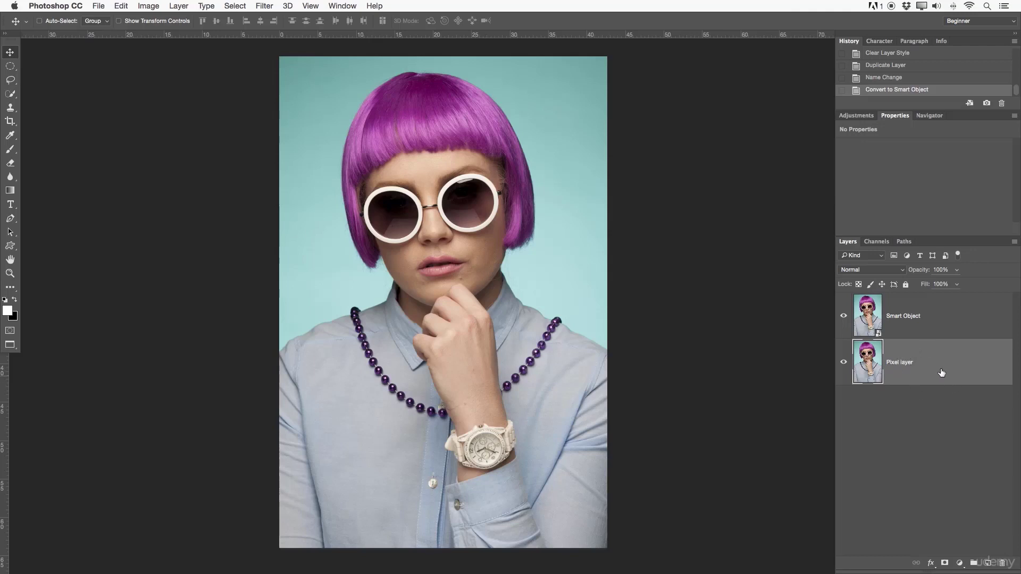
- Duplicate the Pixel layer, rename the lower original Background, and lock it completely
left_click_drag(939, 372, 988, 562)
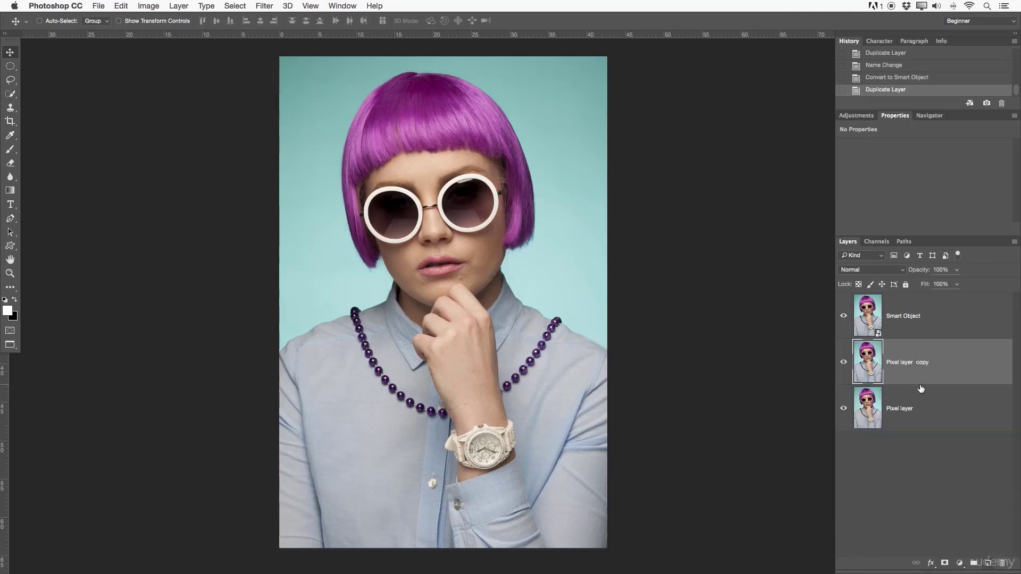
double_click(899, 408)
key("BackSpace")
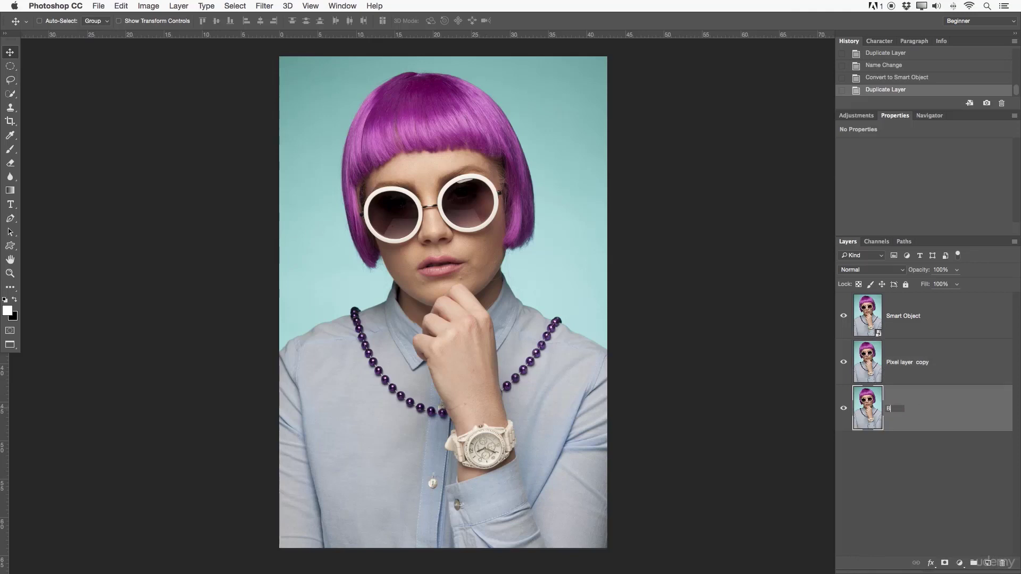
type("Background")
key("Return")
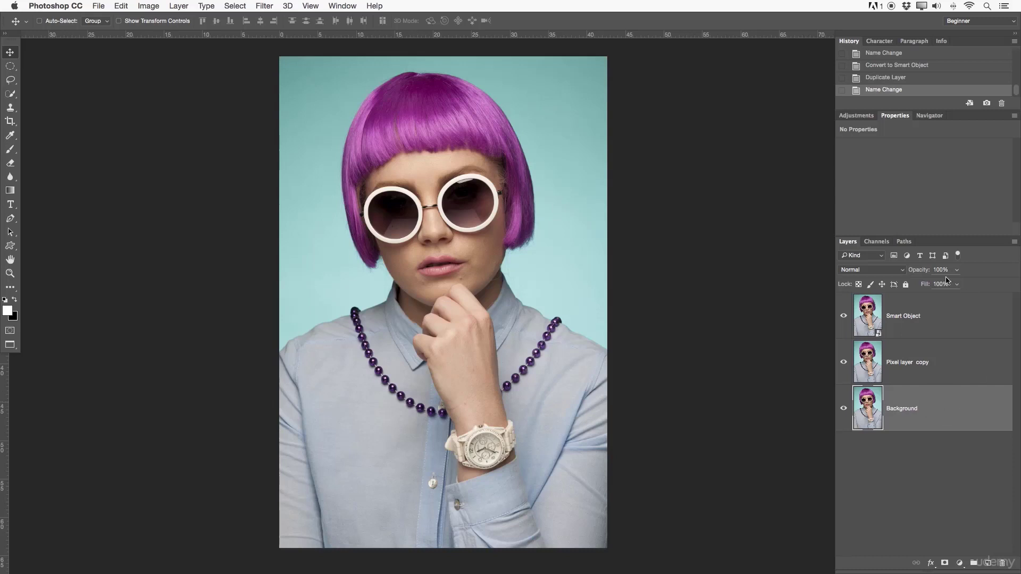
left_click(905, 284)
- Rename the duplicated layer above the Background as Pixel layer
left_click(992, 365)
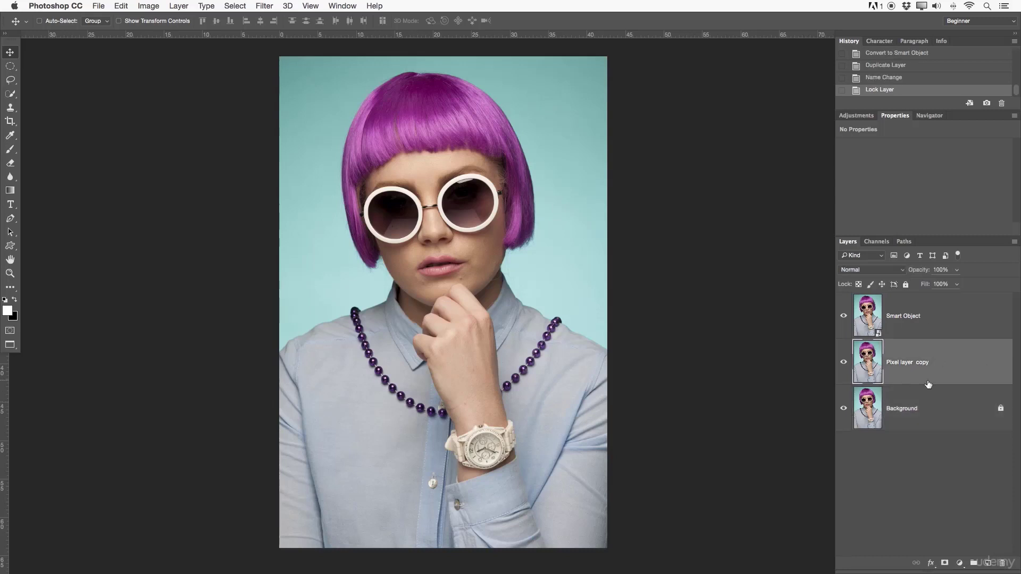
double_click(923, 362)
left_click(925, 362)
key("BackSpace")
left_click(969, 365)
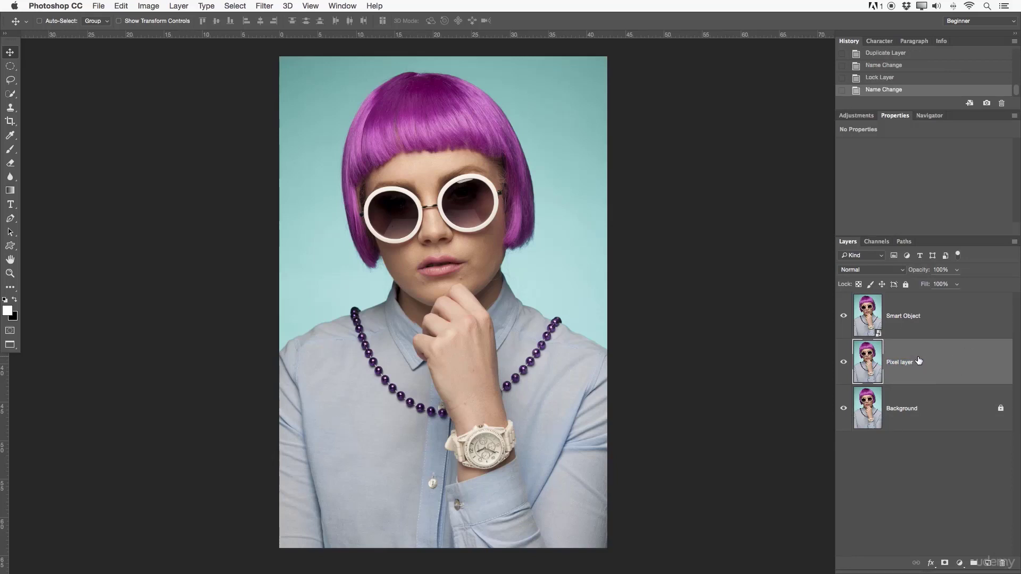
left_click(257, 6)
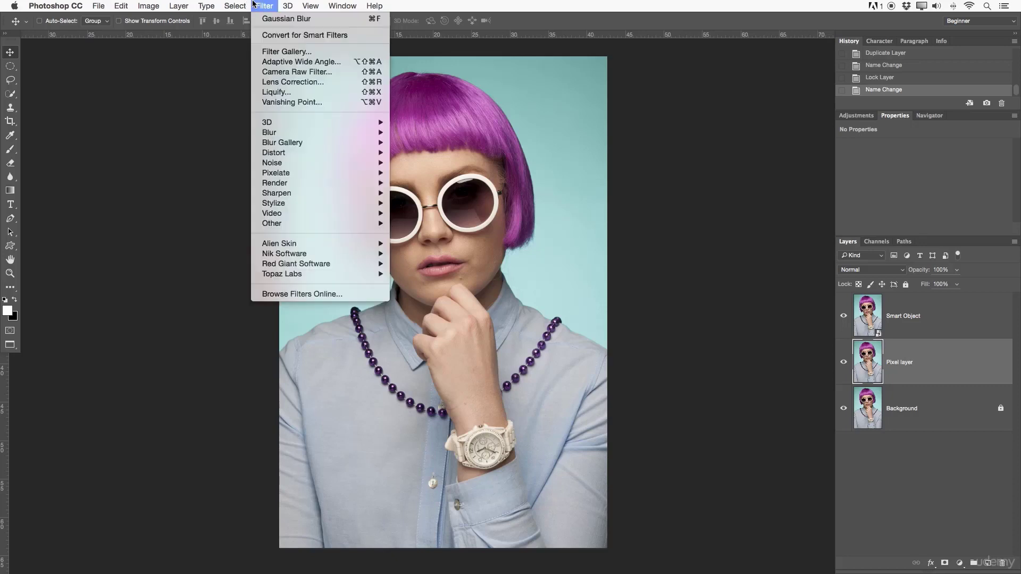
mouse_move(298, 124)
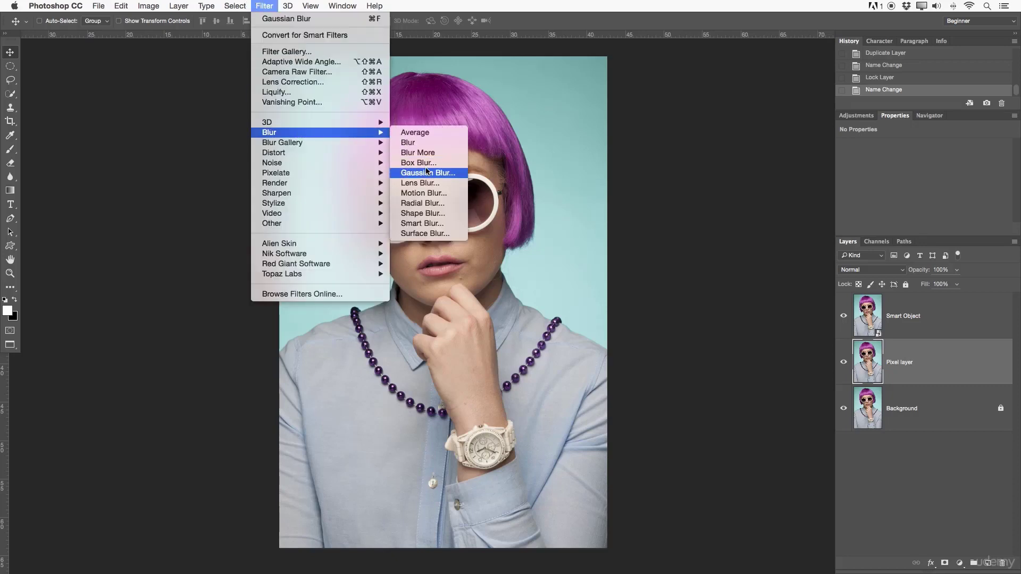
left_click(457, 173)
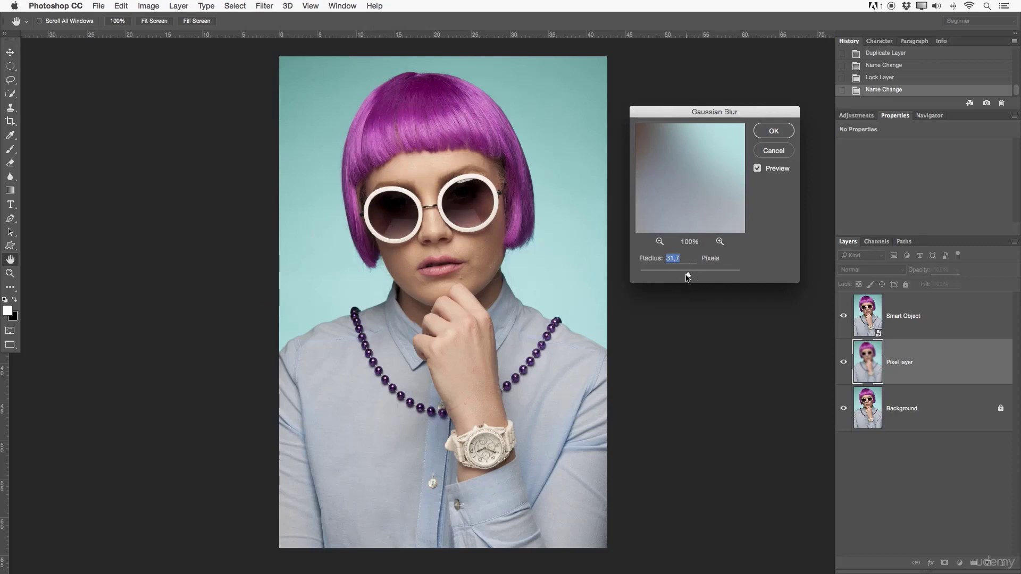
left_click(773, 153)
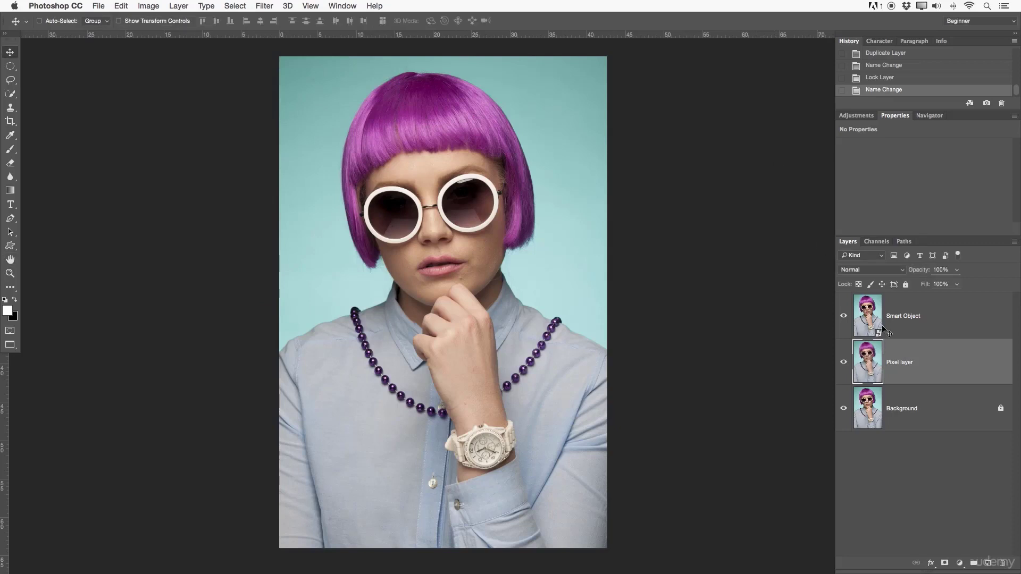
- Hide the Smart Object layer and apply a Gaussian Blur with a 21.9-pixel radius to the Pixel layer
left_click(843, 315)
left_click(925, 318)
left_click(919, 357)
left_click(264, 5)
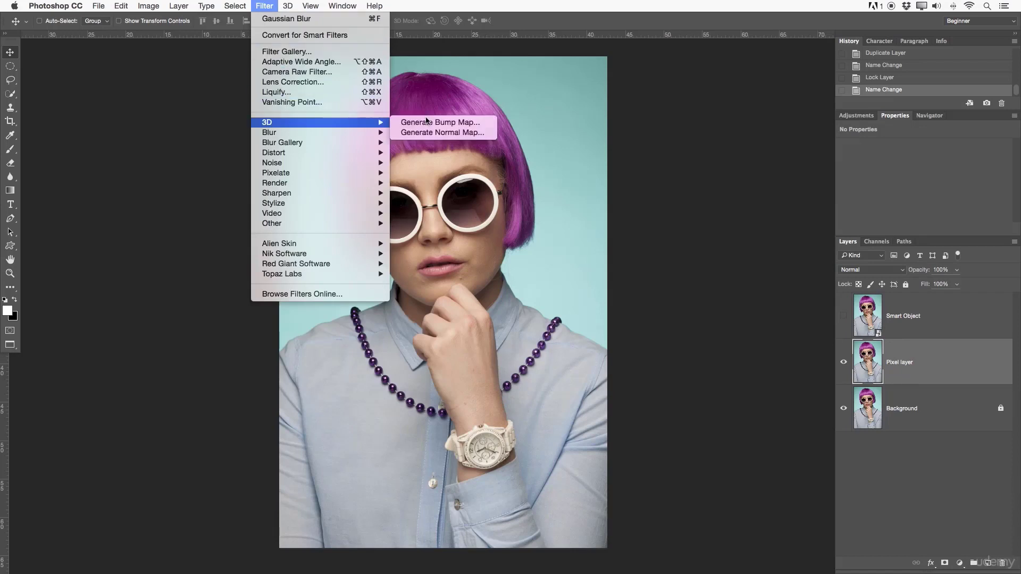
mouse_move(360, 134)
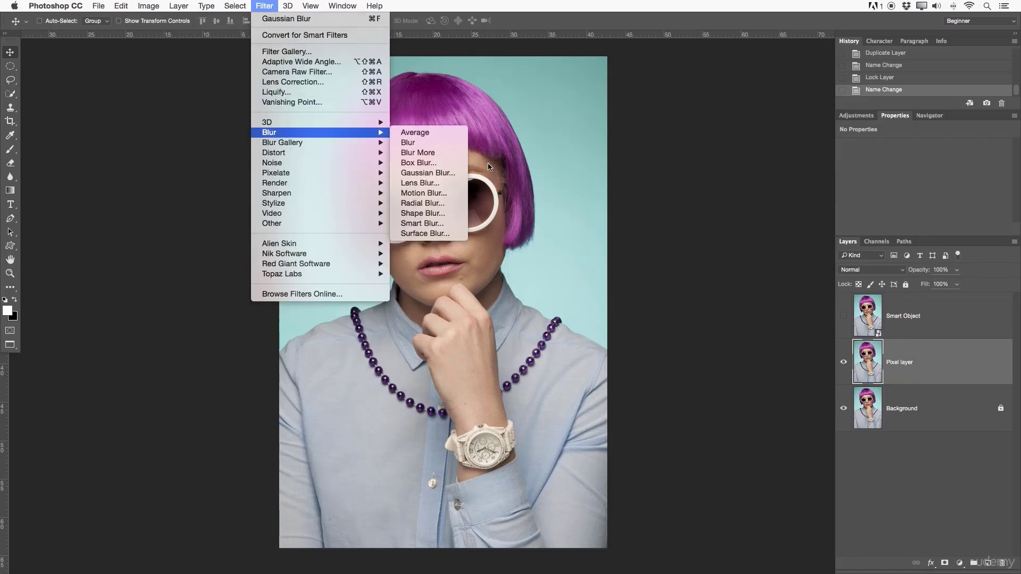
left_click(449, 173)
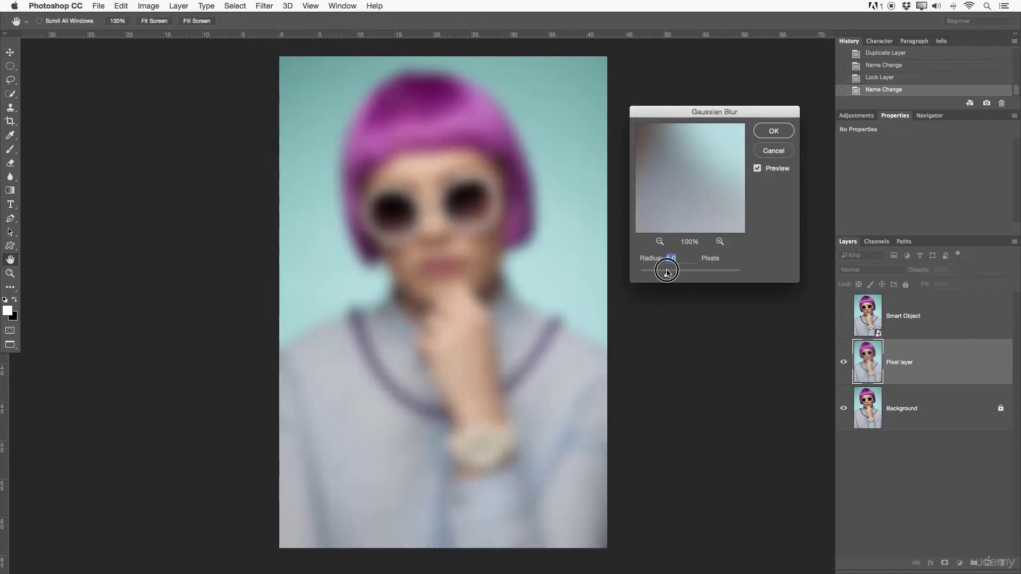
left_click_drag(667, 272, 684, 273)
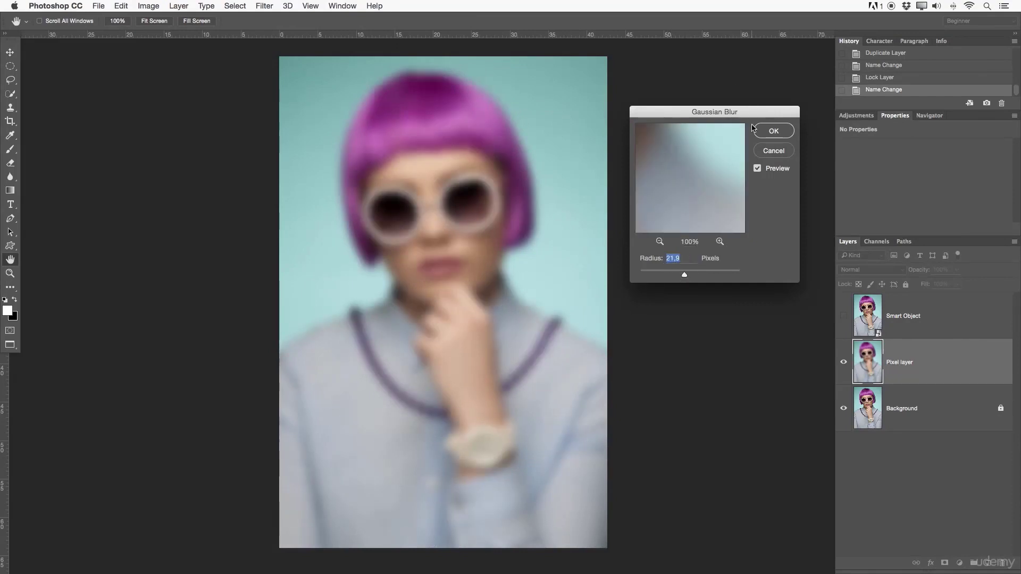
left_click(774, 132)
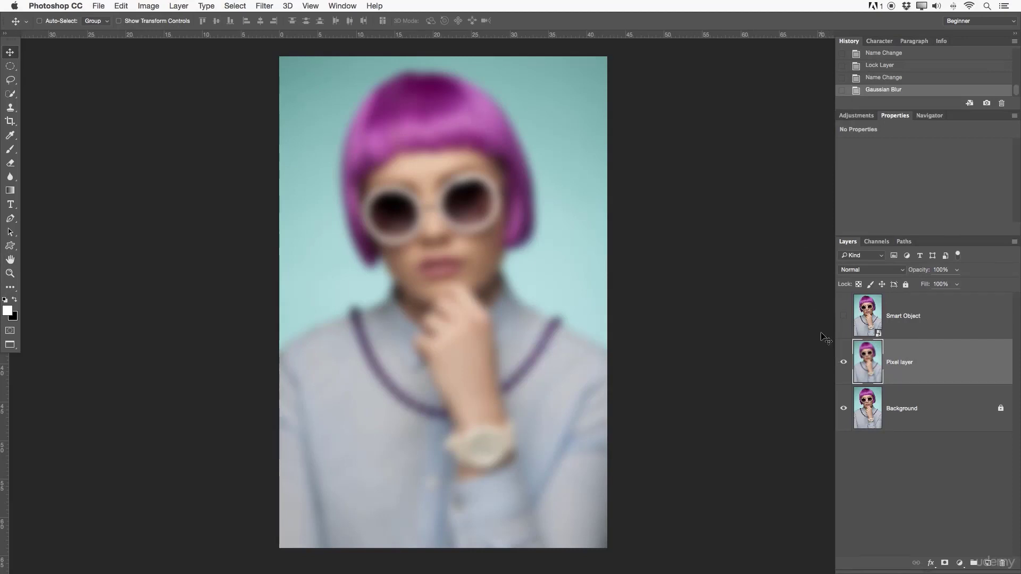
- Add a Hue/Saturation adjustment layer with Hue at -36 and a Curves layer that brightens the midtones above the Pixel layer
left_click(867, 116)
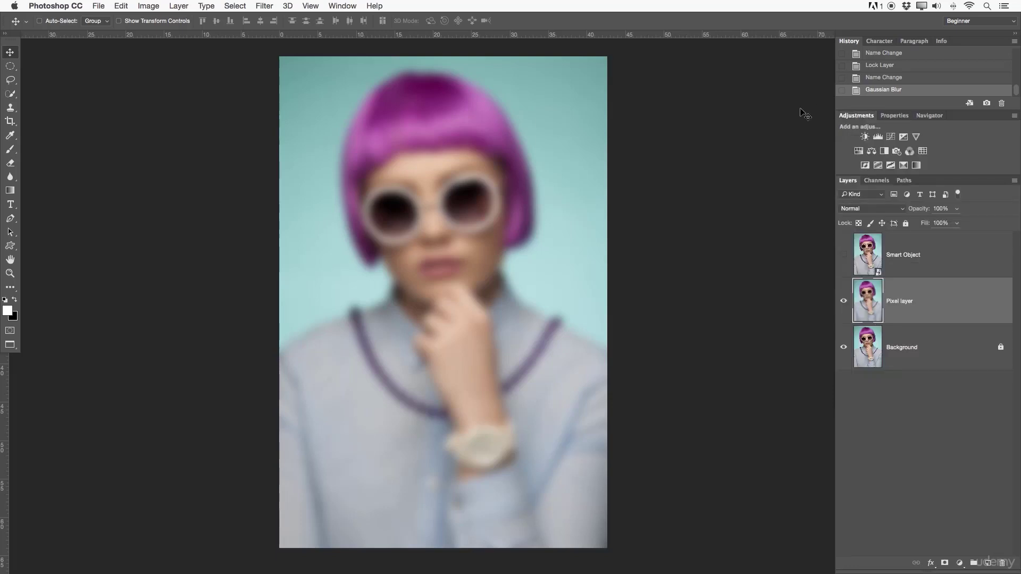
left_click(858, 151)
left_click_drag(923, 185, 889, 189)
left_click(856, 116)
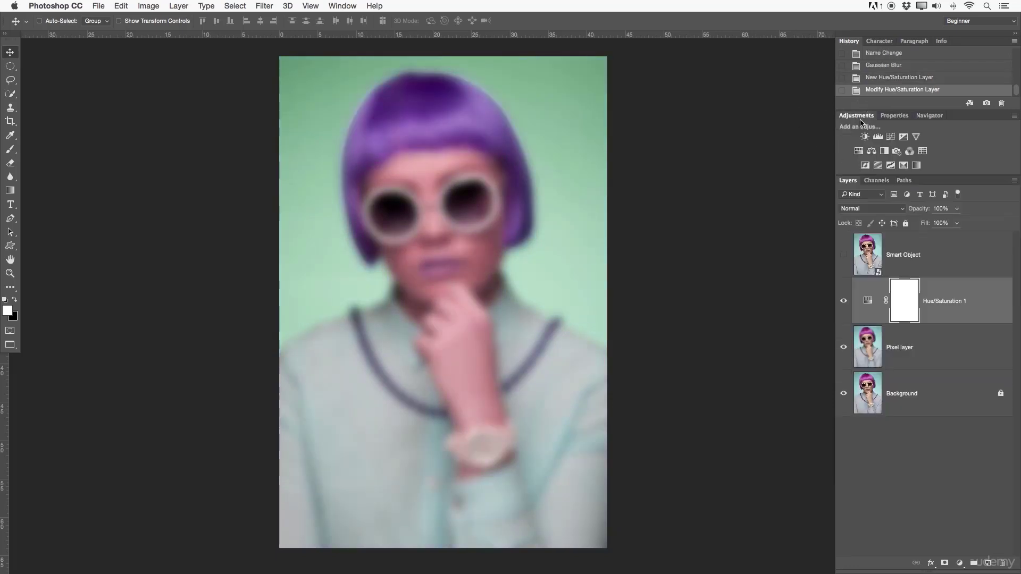
left_click(890, 137)
left_click_drag(954, 217, 952, 206)
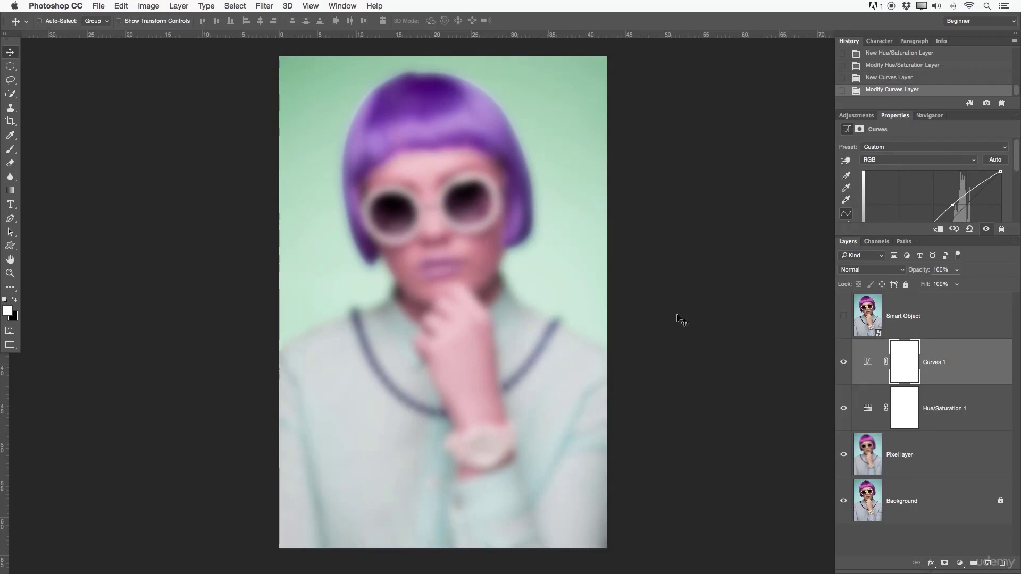
- Try deleting the blurred Pixel layer with the Background hidden, undo the deletion, and look back through the history
left_click(903, 438)
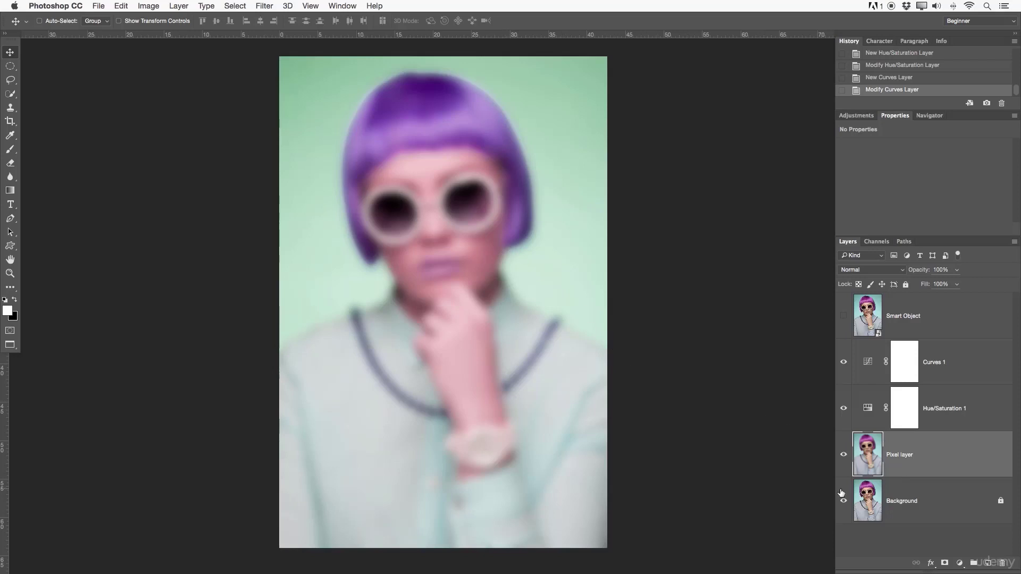
key("Delete")
left_click(843, 454)
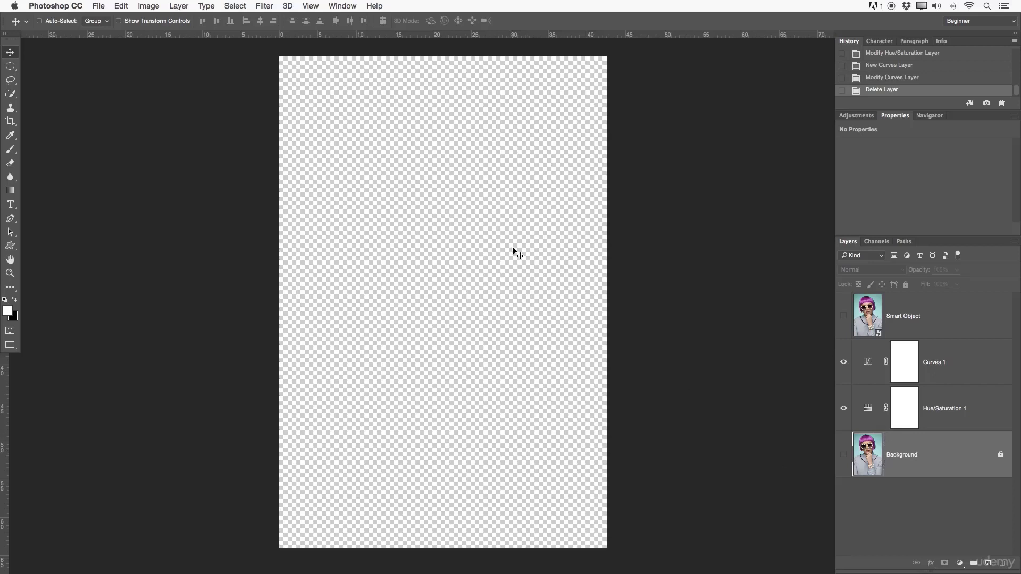
key("super+z")
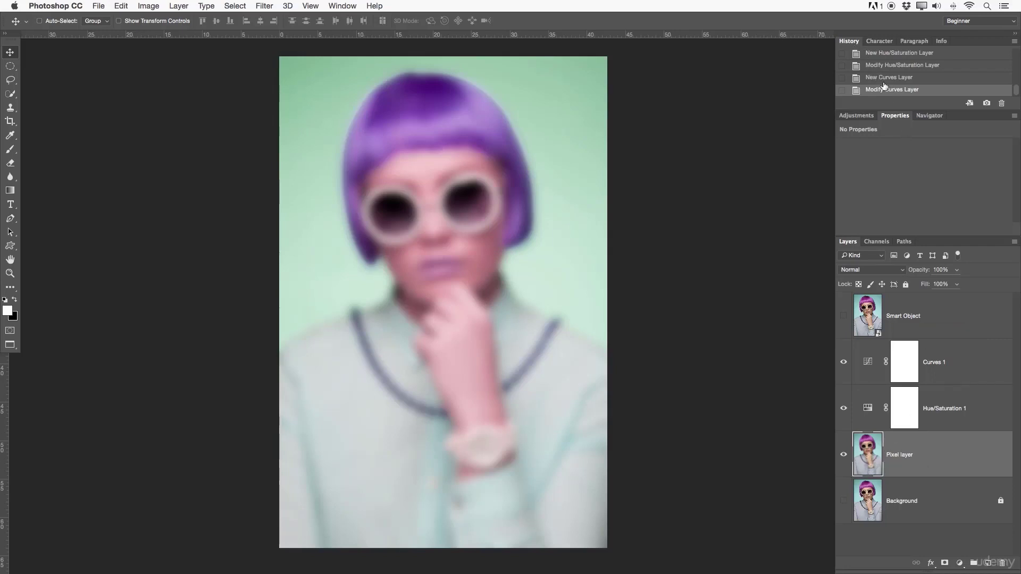
scroll(883, 85, "up", 1)
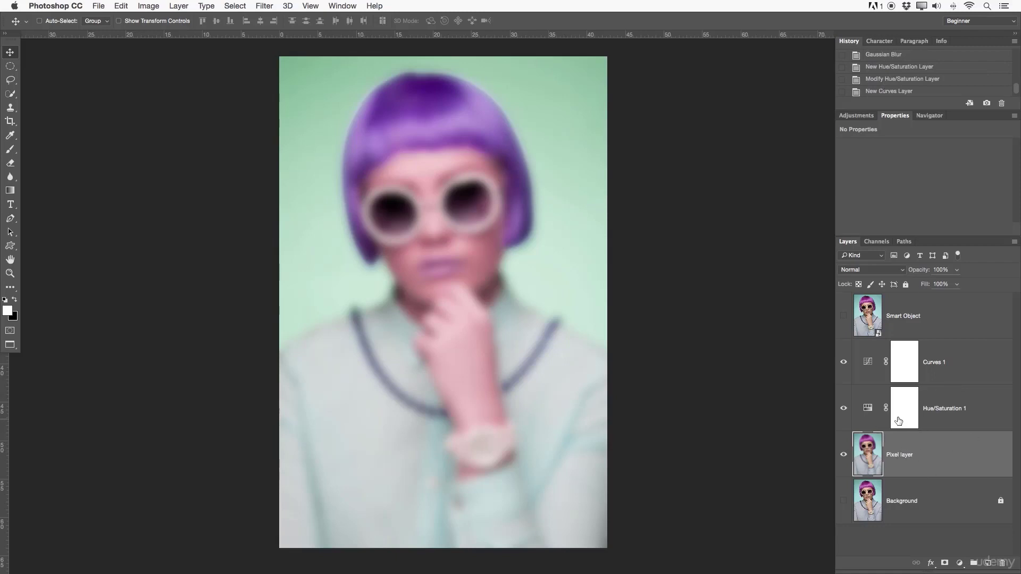
- Delete the Curves and Hue/Saturation adjustment layers and the blurred Pixel layer
left_click(957, 355)
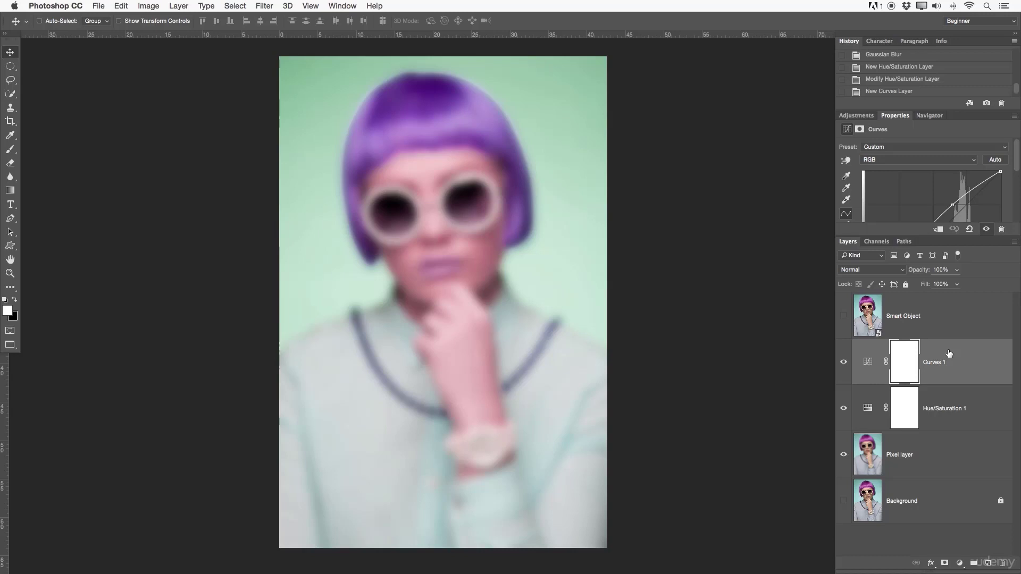
key("Delete")
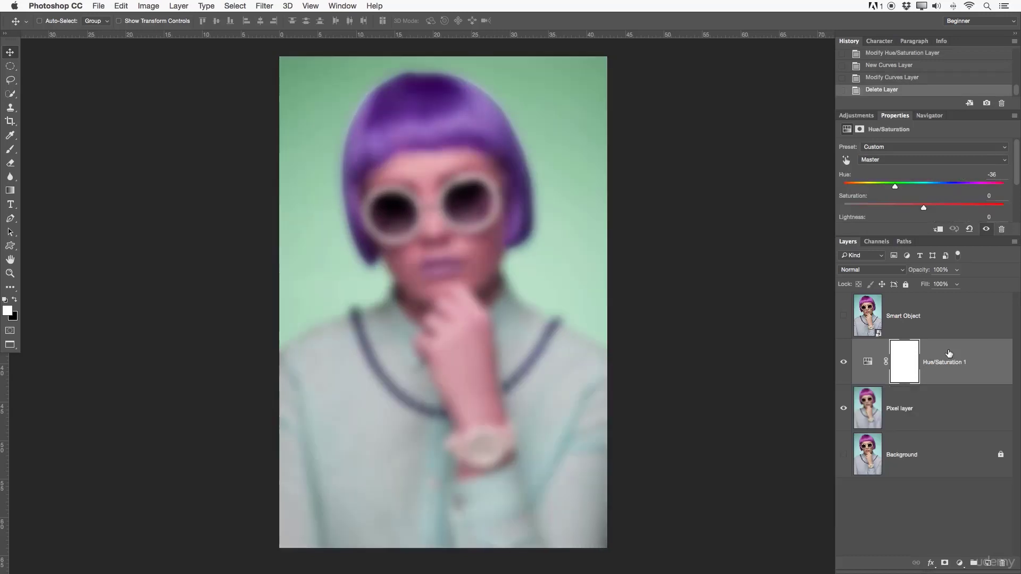
key("Delete")
key("Delete")
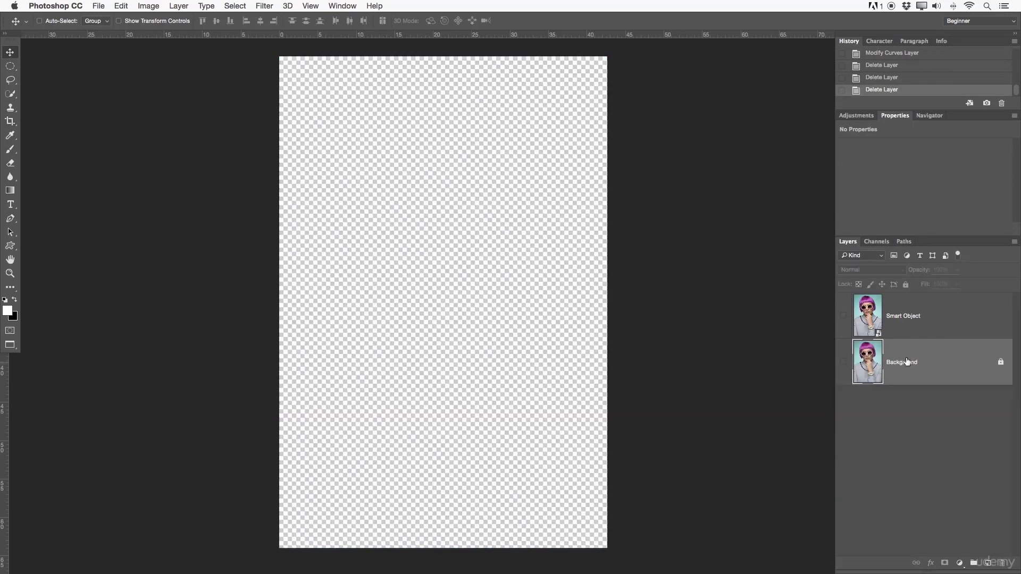
- Make the Background and Smart Object layers visible again, leaving the Smart Object selected
left_click(843, 362)
left_click(899, 330)
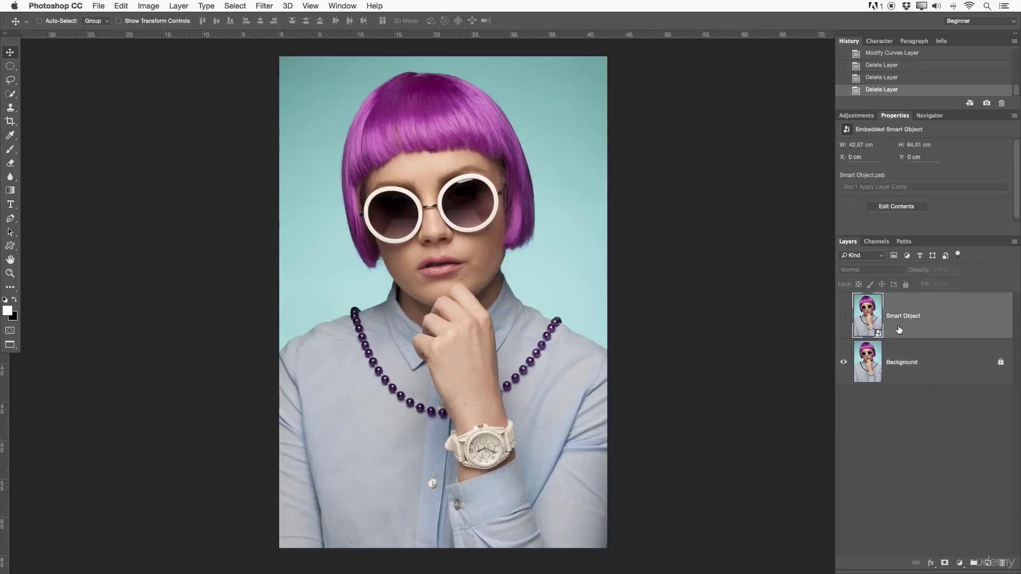
left_click(843, 316)
- Apply a Gaussian Blur with a 21.9-pixel radius to the Smart Object as a smart filter
left_click(264, 5)
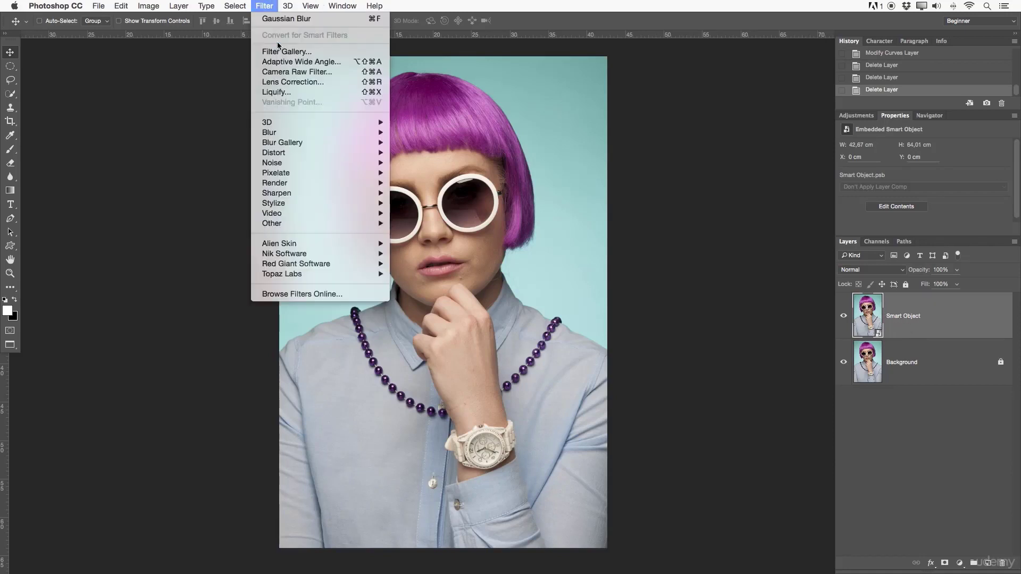
mouse_move(287, 134)
left_click(440, 172)
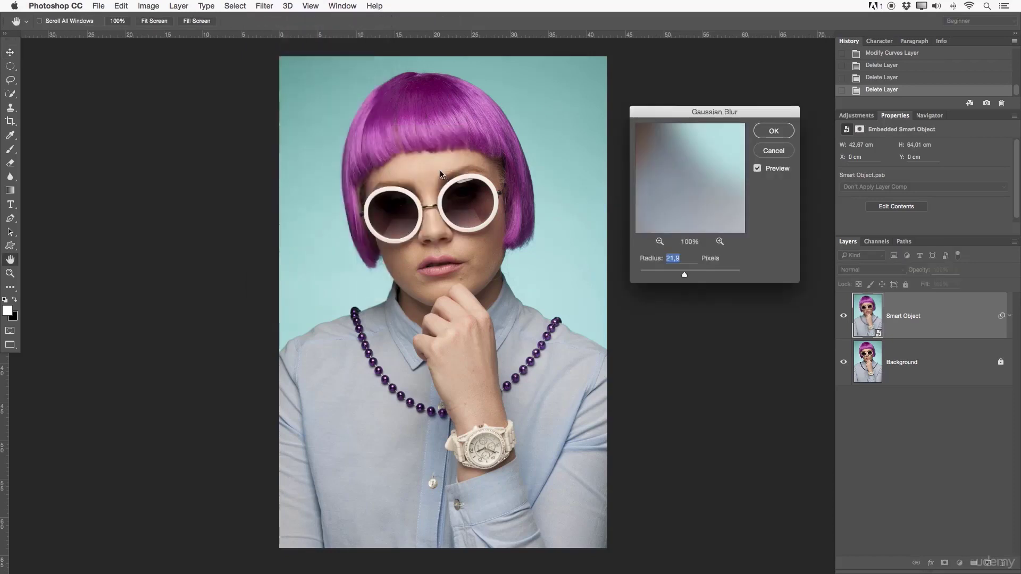
left_click(764, 136)
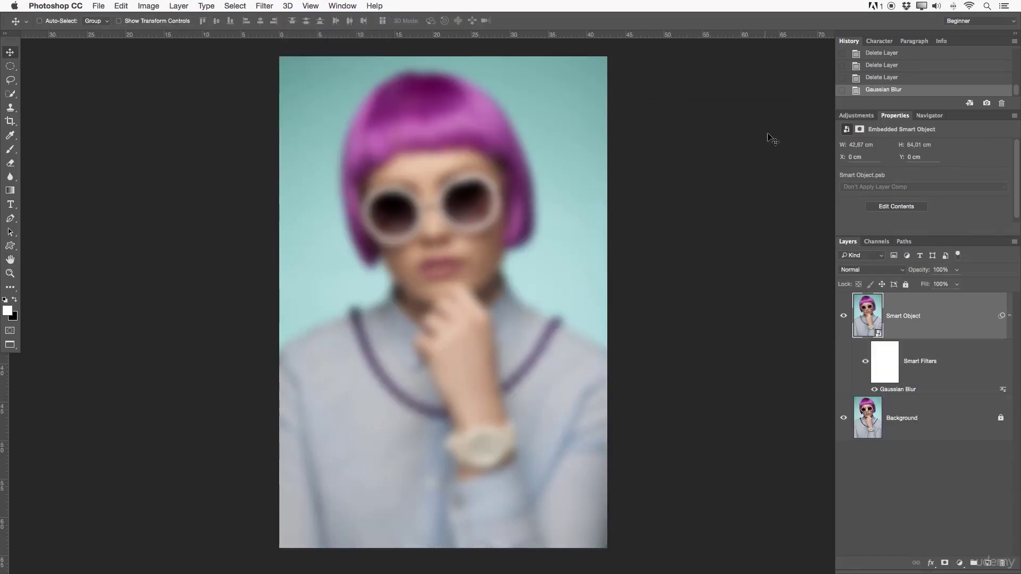
- Add a Levels adjustment layer that darkens the shadows and a Hue/Saturation layer with Hue at +26 above the Smart Object
left_click(856, 115)
left_click(878, 137)
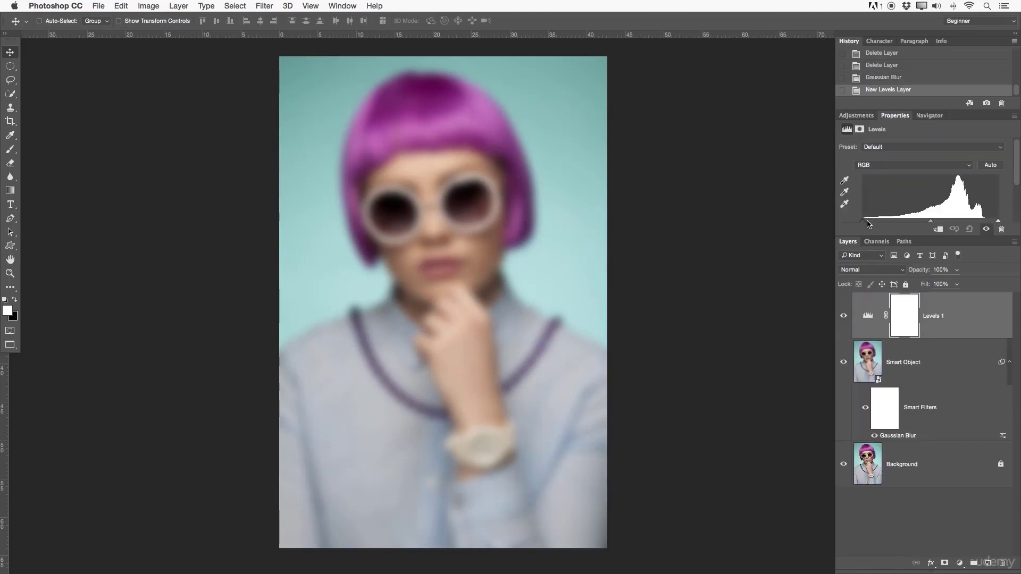
left_click_drag(868, 223, 883, 222)
left_click(854, 114)
left_click(858, 159)
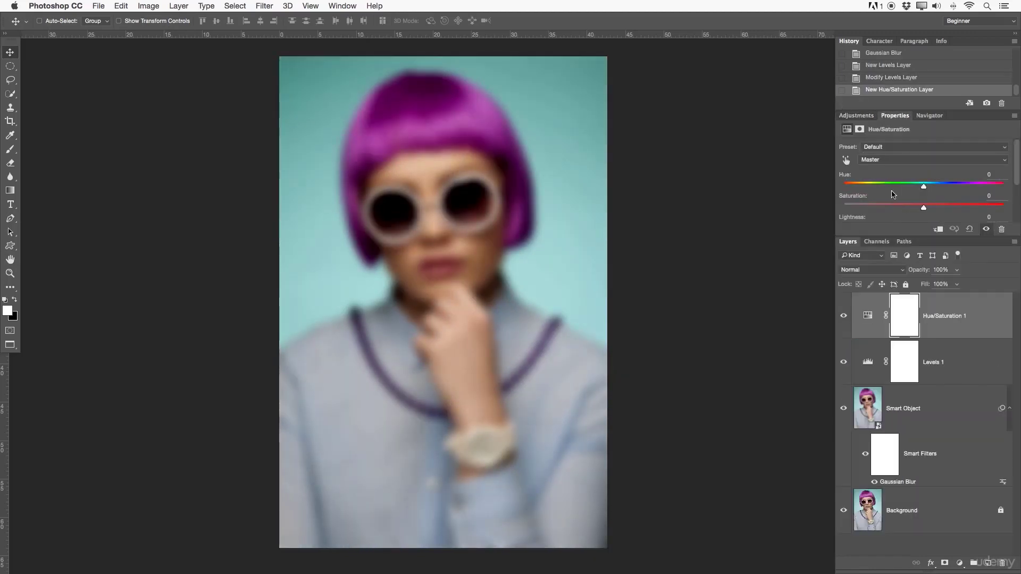
left_click_drag(923, 186, 945, 186)
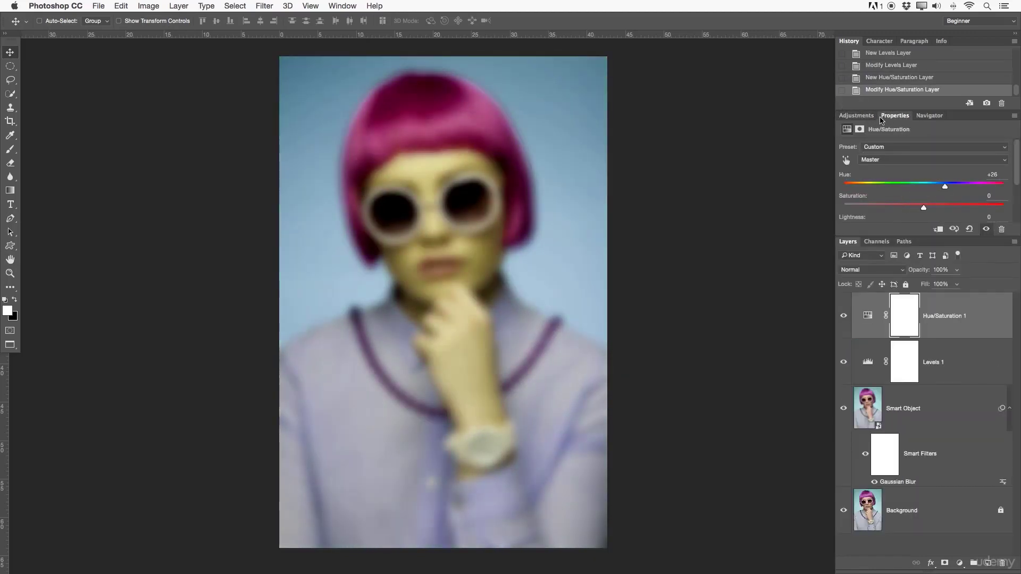
- Add a Curves adjustment layer bent upward to brighten the image, and collapse the Smart Object's smart filter list
left_click(856, 115)
left_click(892, 138)
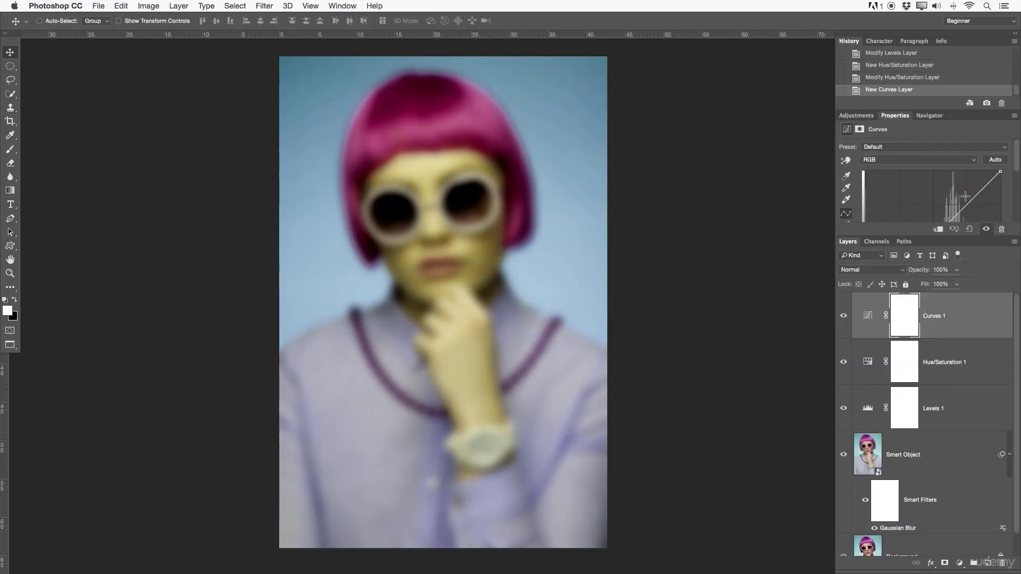
left_click_drag(965, 197, 954, 194)
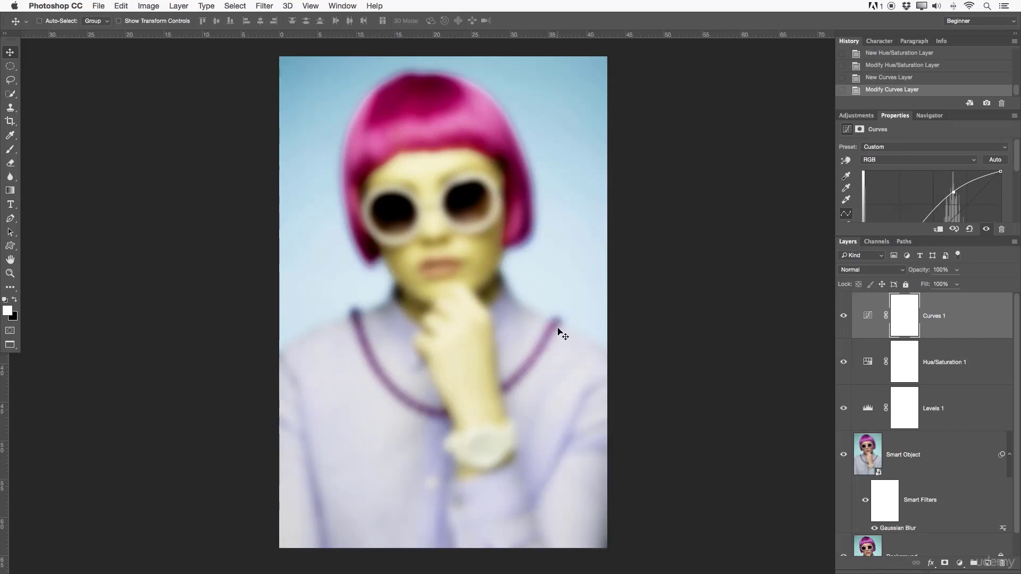
left_click(1010, 457)
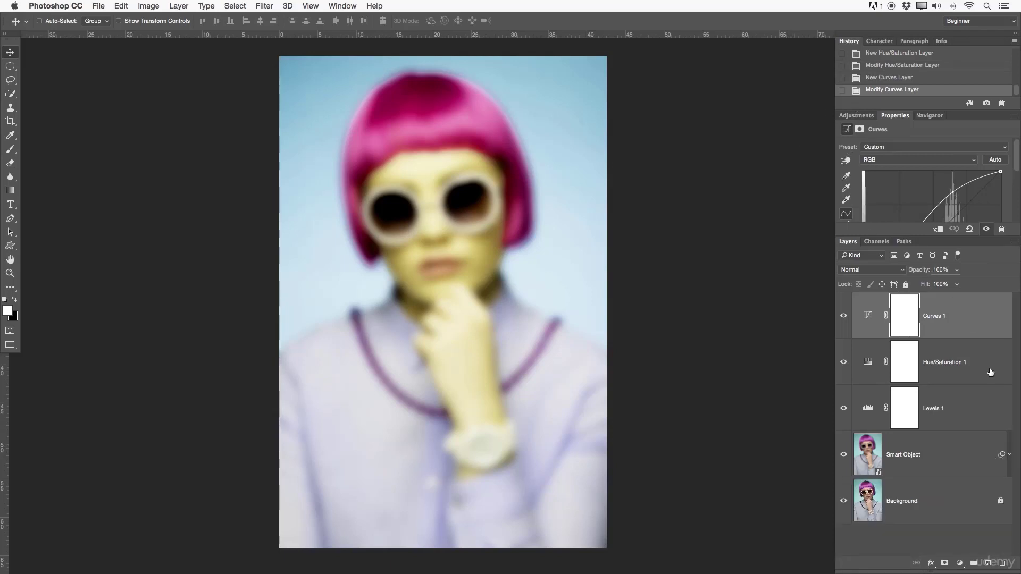
- Expand the Smart Object's smart filter list and toggle all its smart filters off and on twice to compare the image
left_click(955, 448)
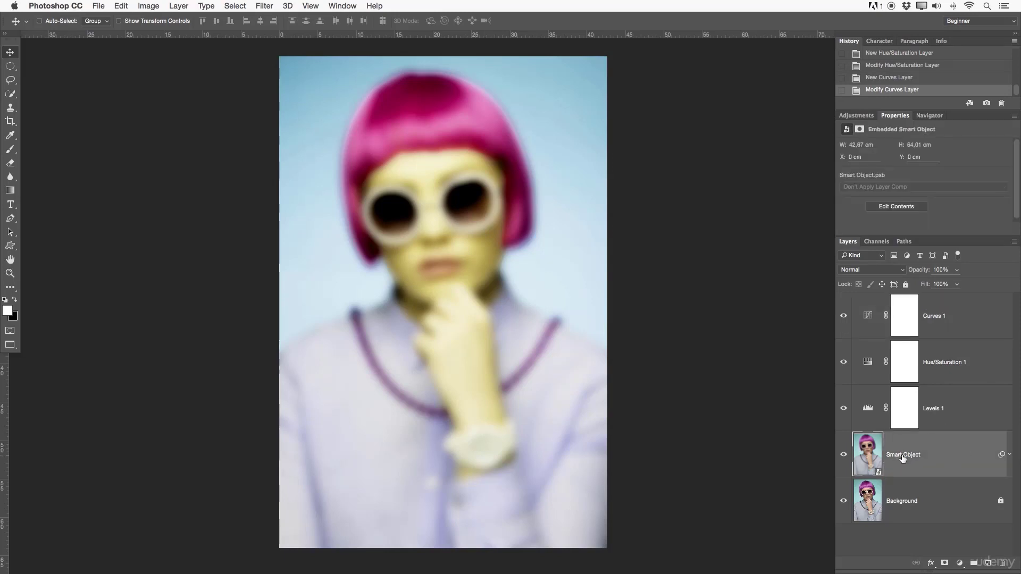
left_click(1010, 455)
scroll(997, 433, "down", 1)
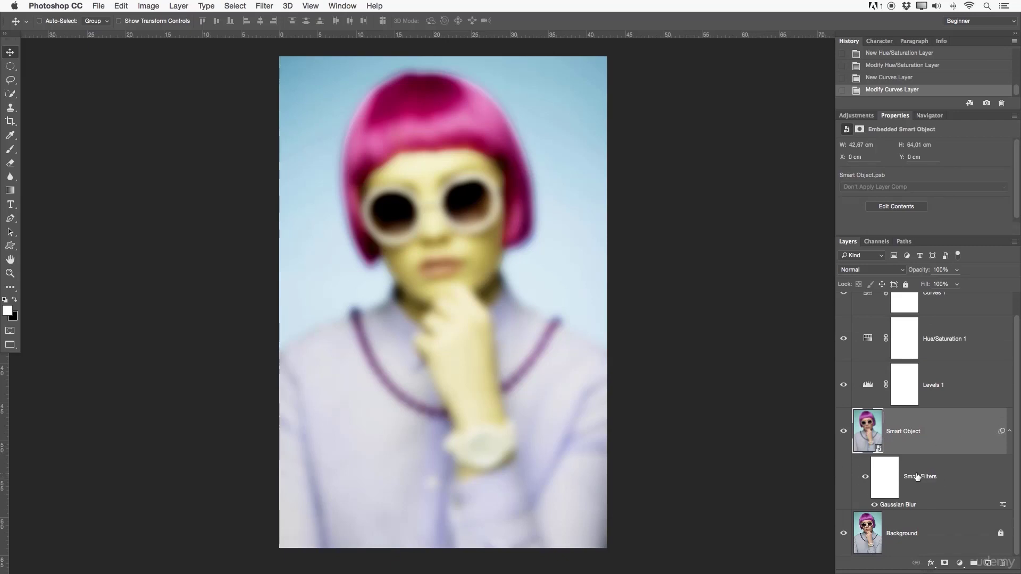
left_click(865, 477)
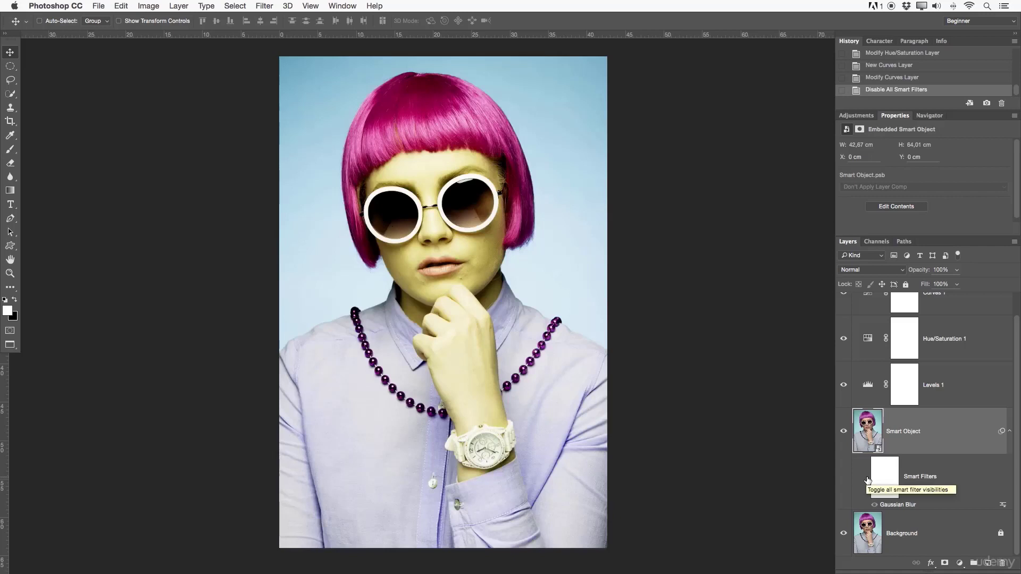
left_click(867, 480)
left_click(867, 480)
left_click(867, 480)
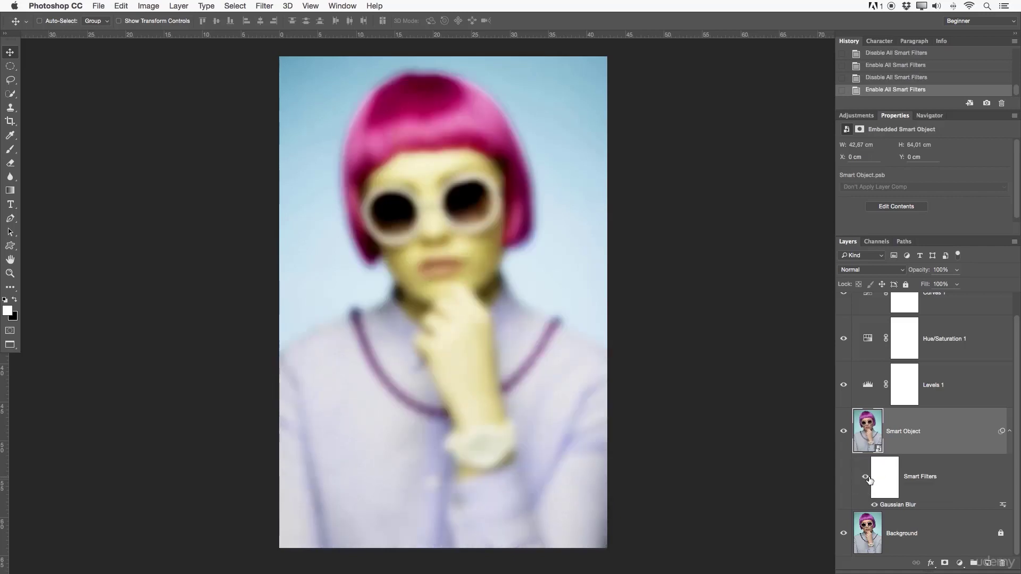
- Reduce the Smart Object's Gaussian Blur smart filter to a 1.2-pixel radius and collapse the smart filter list
double_click(910, 505)
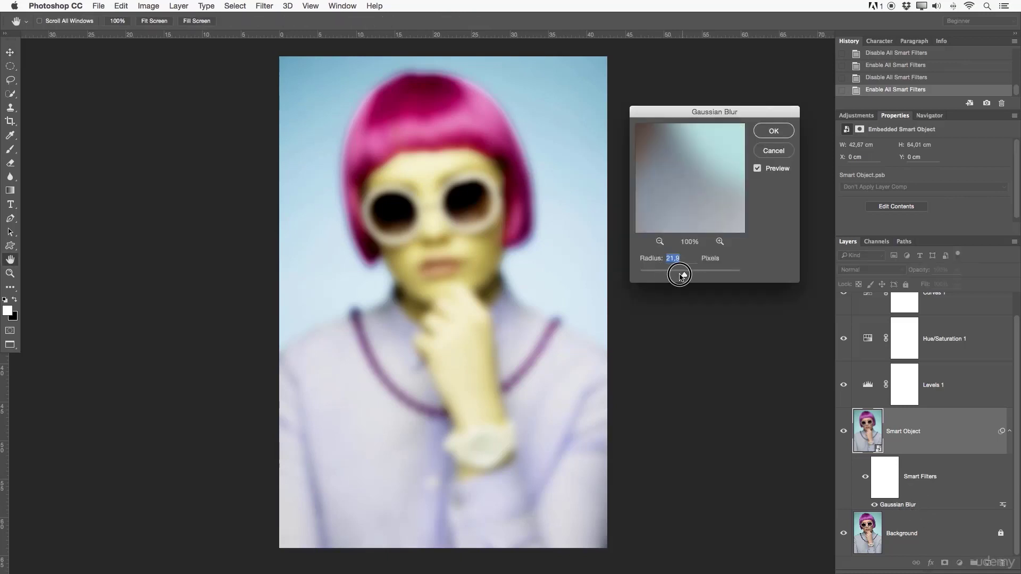
left_click_drag(684, 274, 645, 276)
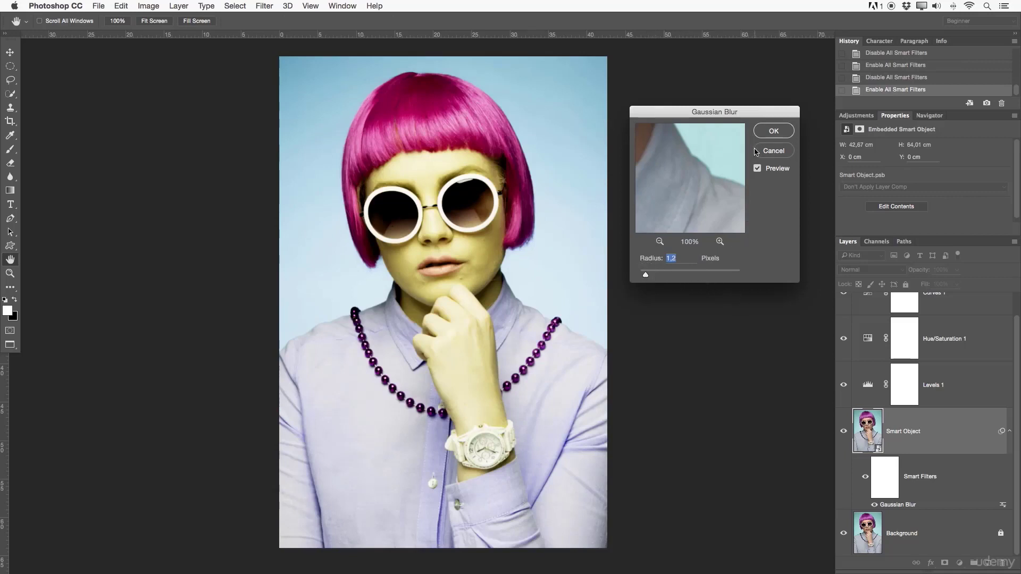
left_click(770, 131)
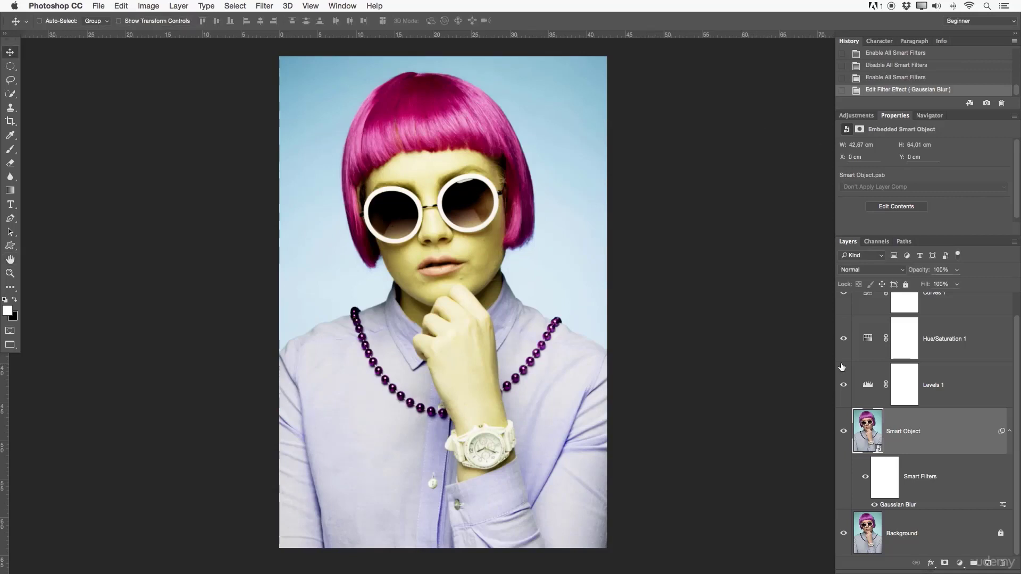
left_click(1009, 430)
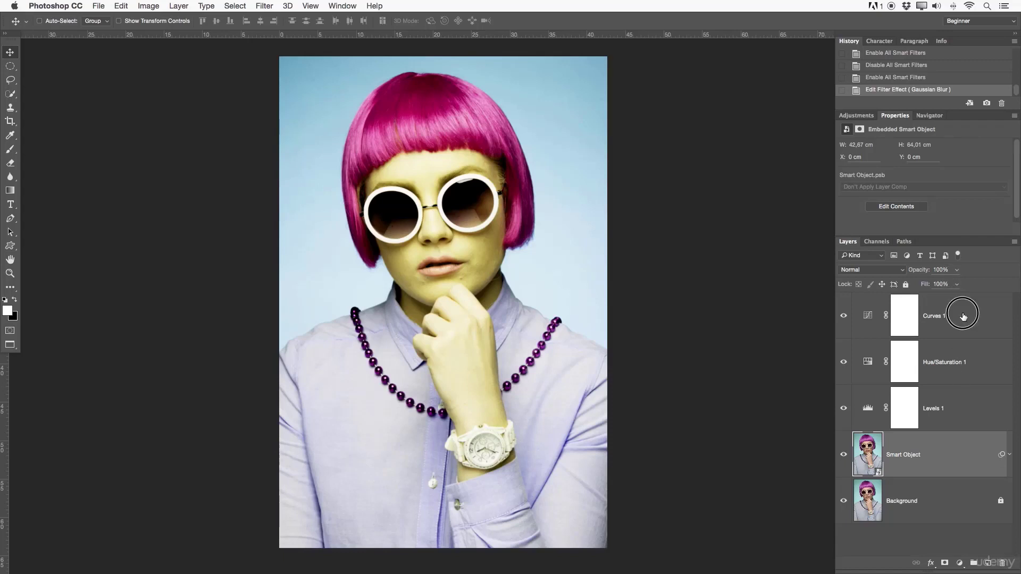
- Delete the Curves, Hue/Saturation and Levels adjustment layers above the Smart Object
left_click(937, 310)
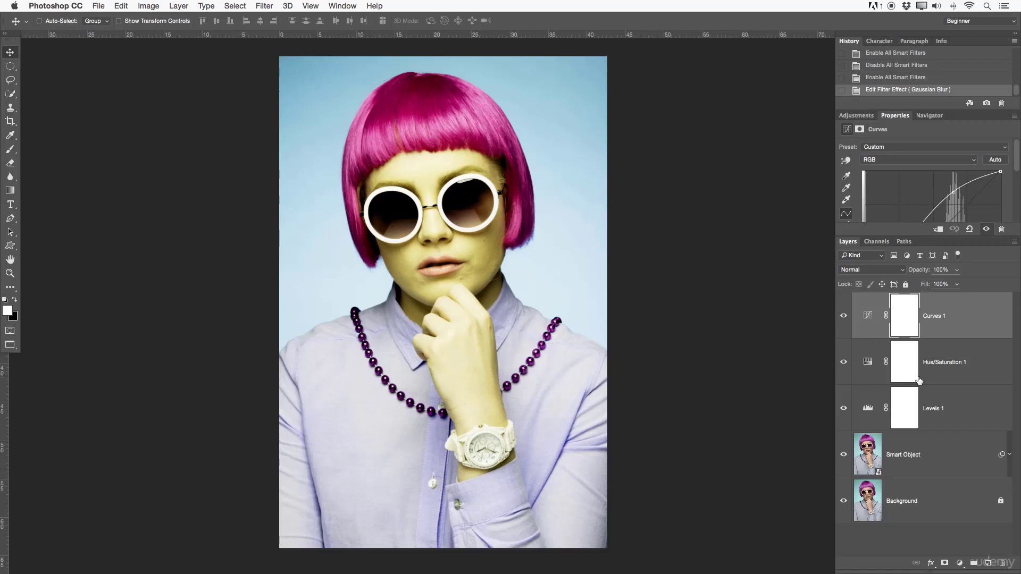
key("BackSpace")
key("BackSpace")
key("BackSpace")
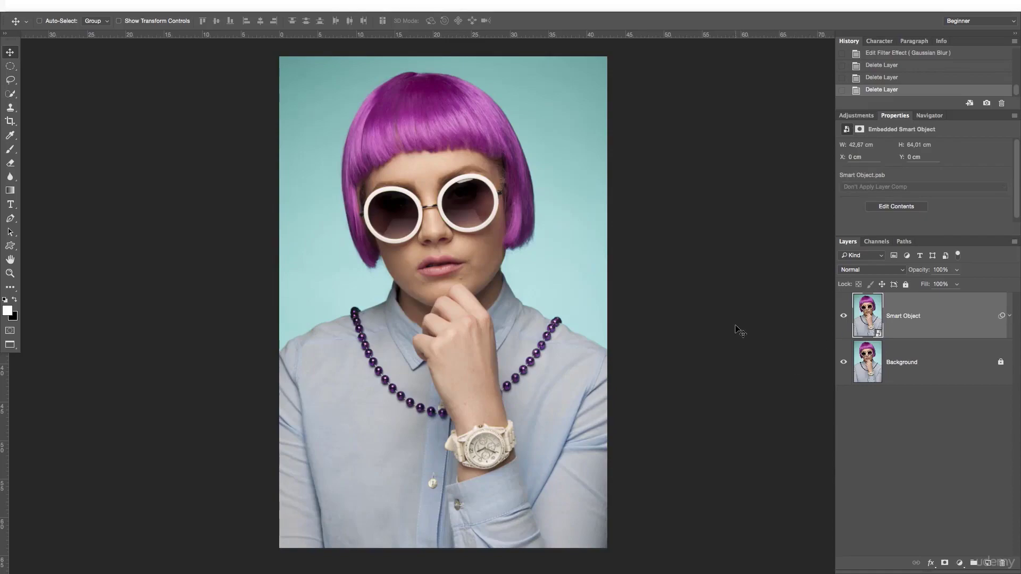
- In the windowed screen mode, compare the document size by deleting the Smart Object and undoing it twice, and return to full screen
key("f")
key("f")
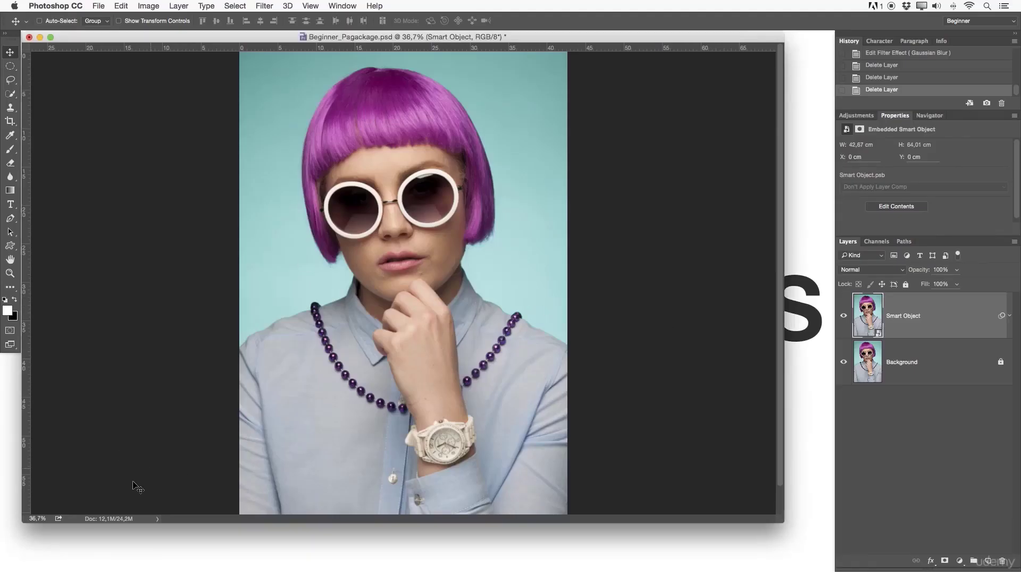
left_click(121, 523)
key("Delete")
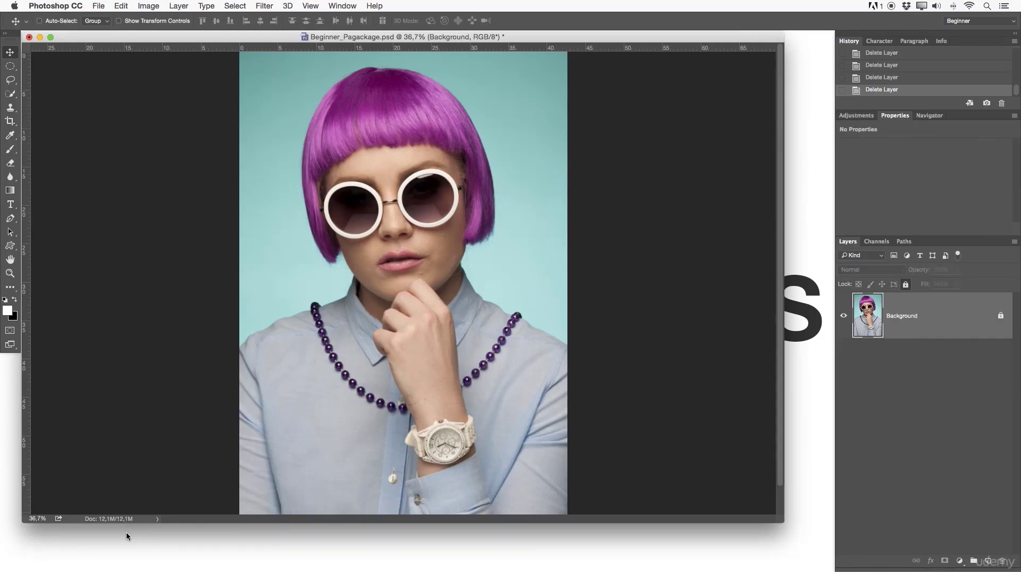
key("ctrl+z")
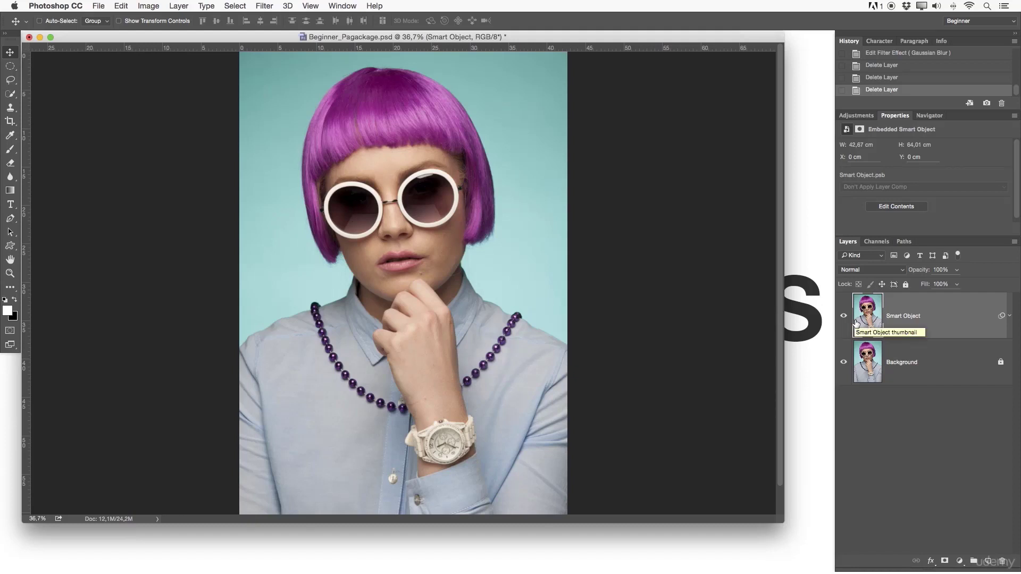
key("Delete")
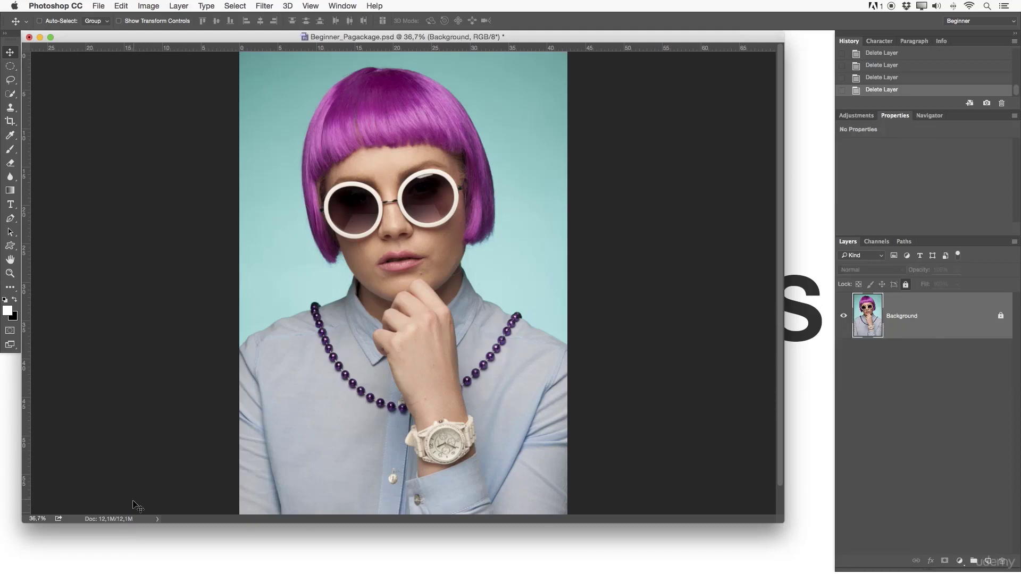
key("super+z")
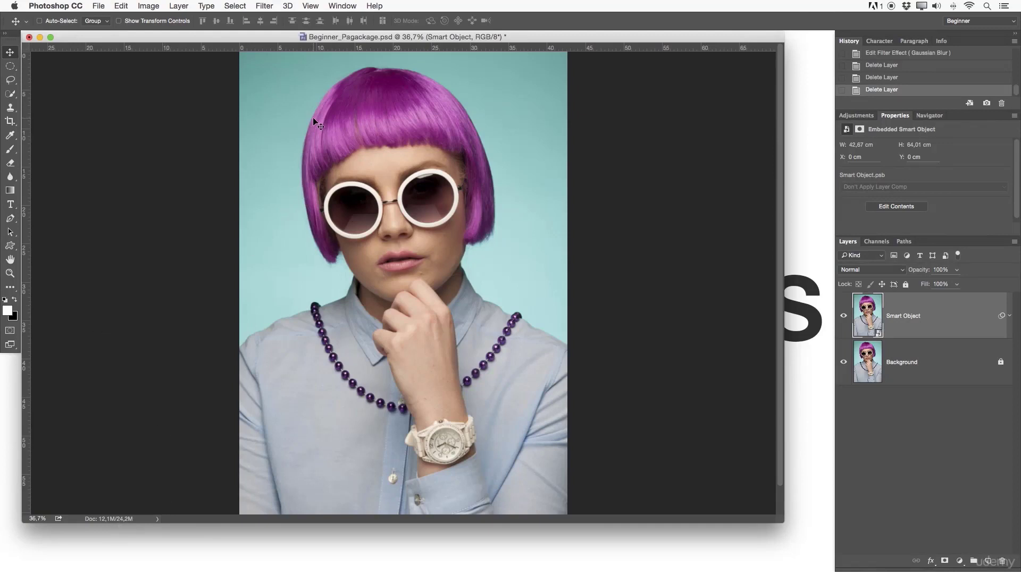
key("f")
scroll(394, 171, "right", 3)
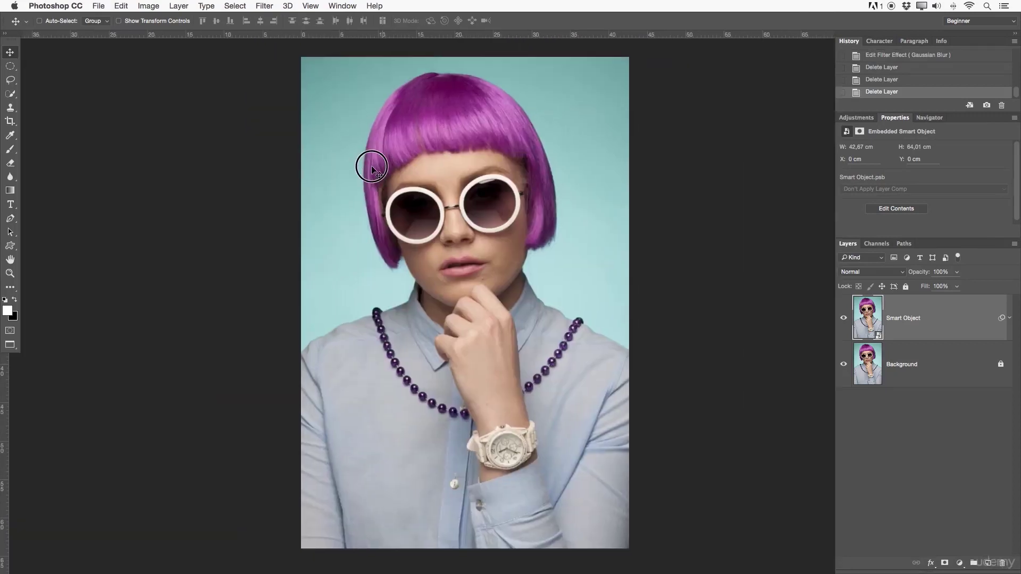
- Apply a red Color Overlay layer style to the Smart Object with Difference blend mode at 100% opacity
double_click(943, 318)
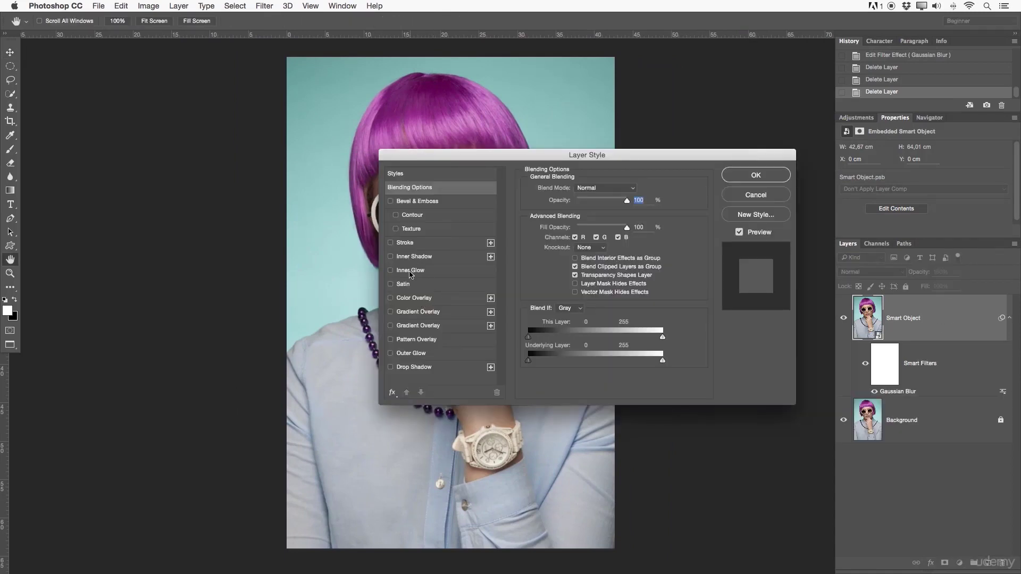
left_click(405, 298)
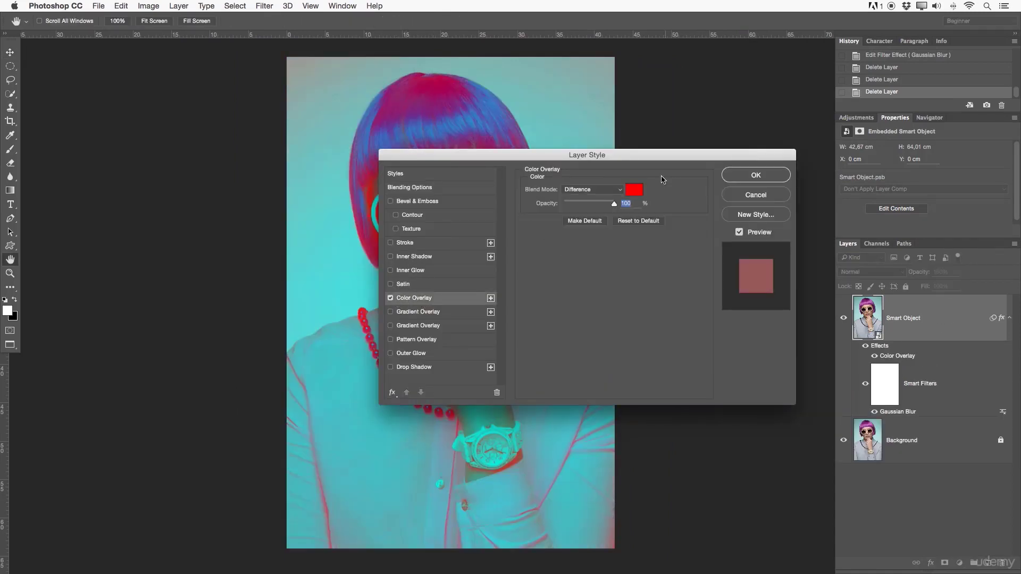
left_click(741, 175)
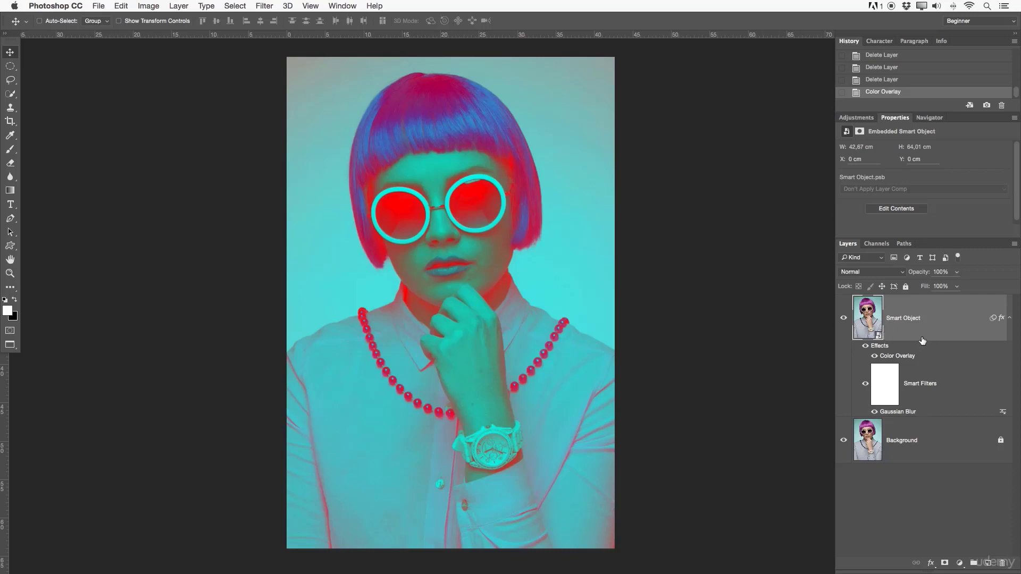
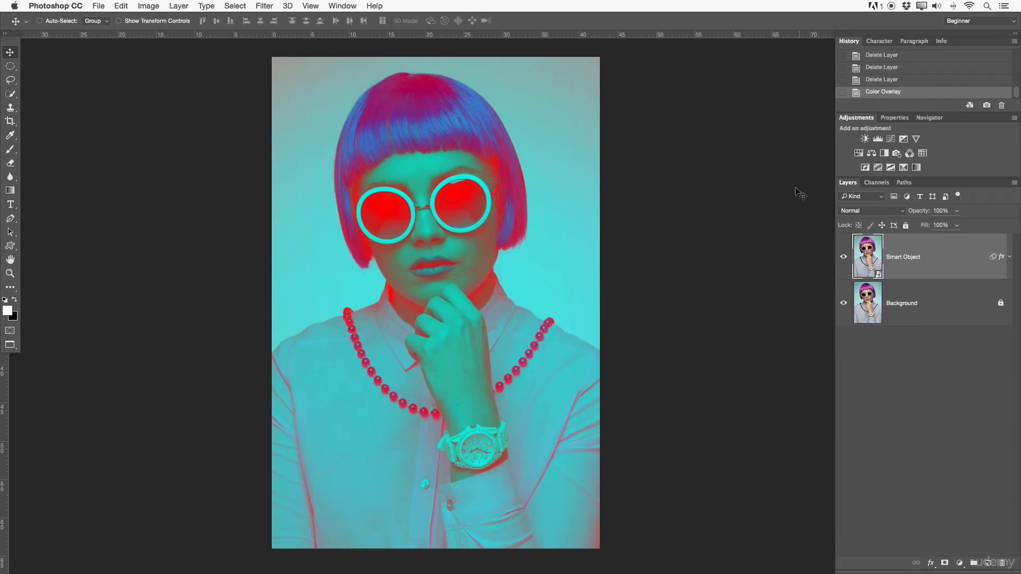
- Look over the embedded Smart Object's properties, the Navigator preview, the Character and Paragraph settings, and return to the History list
mouse_move(847, 182)
left_mouse_down()
mouse_move(632, 139)
mouse_move(686, 150)
mouse_move(854, 228)
mouse_move(866, 186)
mouse_move(852, 184)
left_mouse_up()
left_click(894, 117)
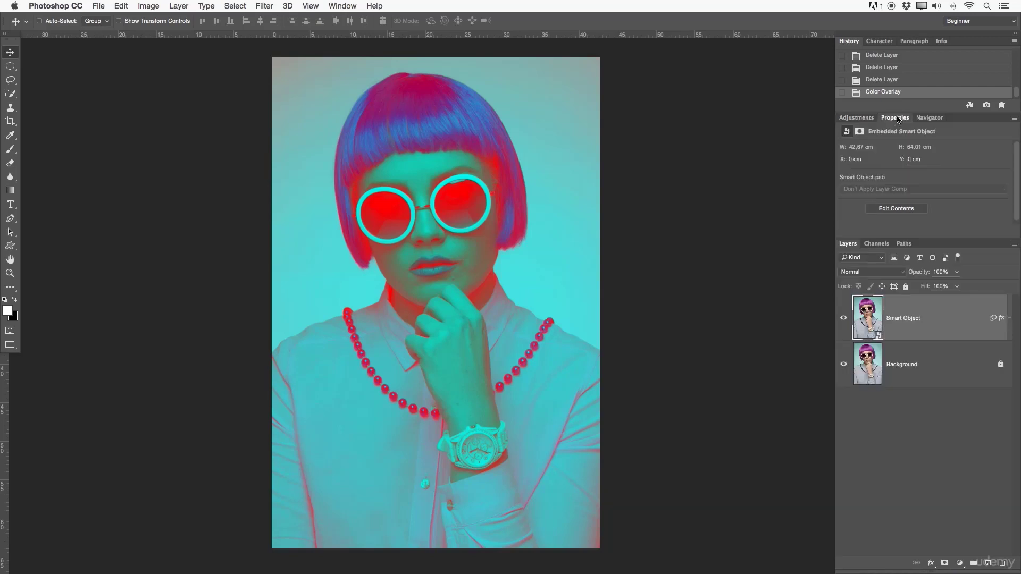
left_click(932, 119)
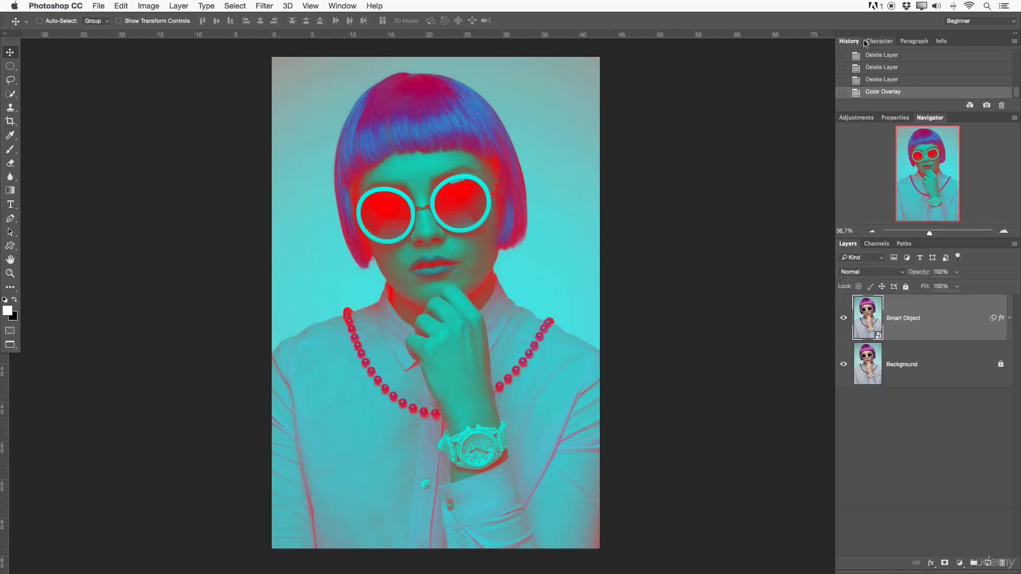
left_click(880, 41)
left_click(913, 40)
left_click(849, 41)
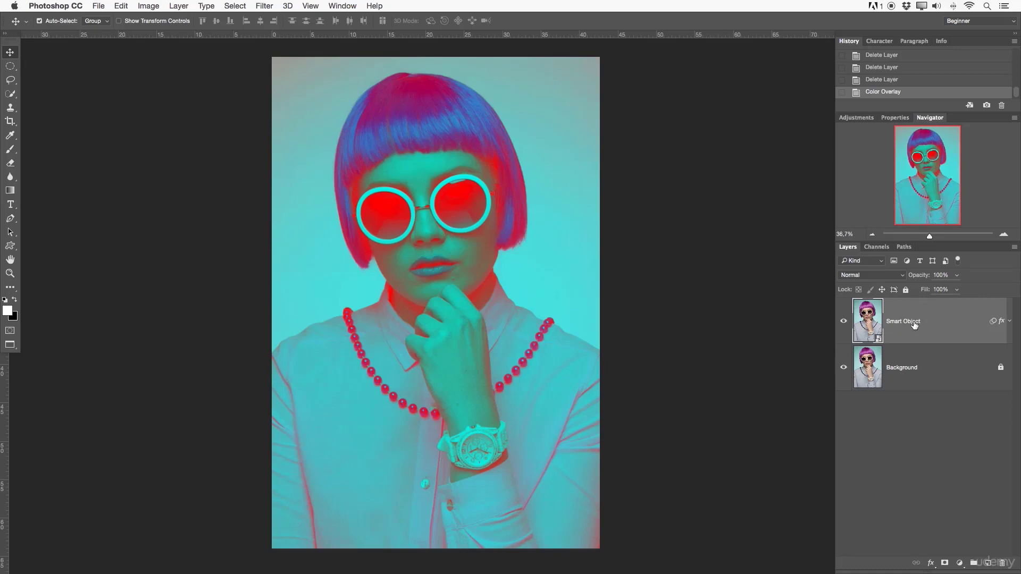
- Duplicate the Smart Object layer and add a Curves adjustment layer above the copy
key("super+j")
left_click(855, 114)
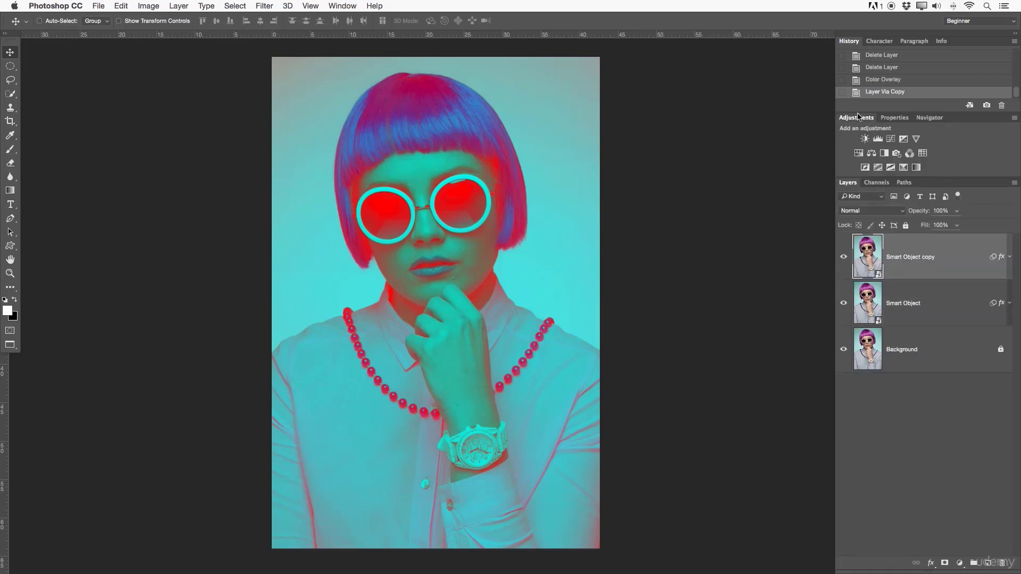
left_click(890, 137)
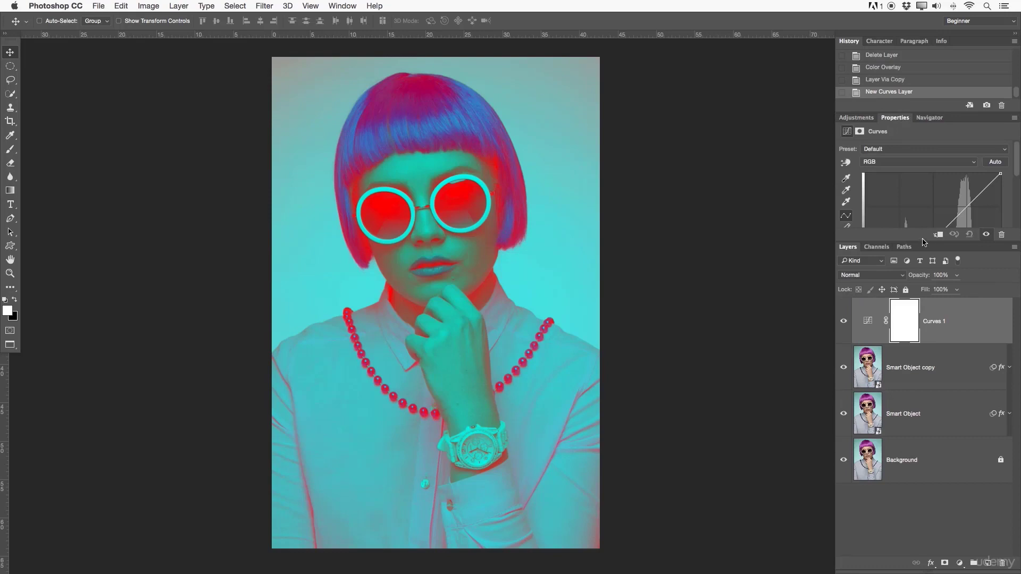
- Float Properties beside the image and shape an S-curve on the Curves layer, with the shadow point at input 79, output 74
left_click_drag(897, 123, 643, 49)
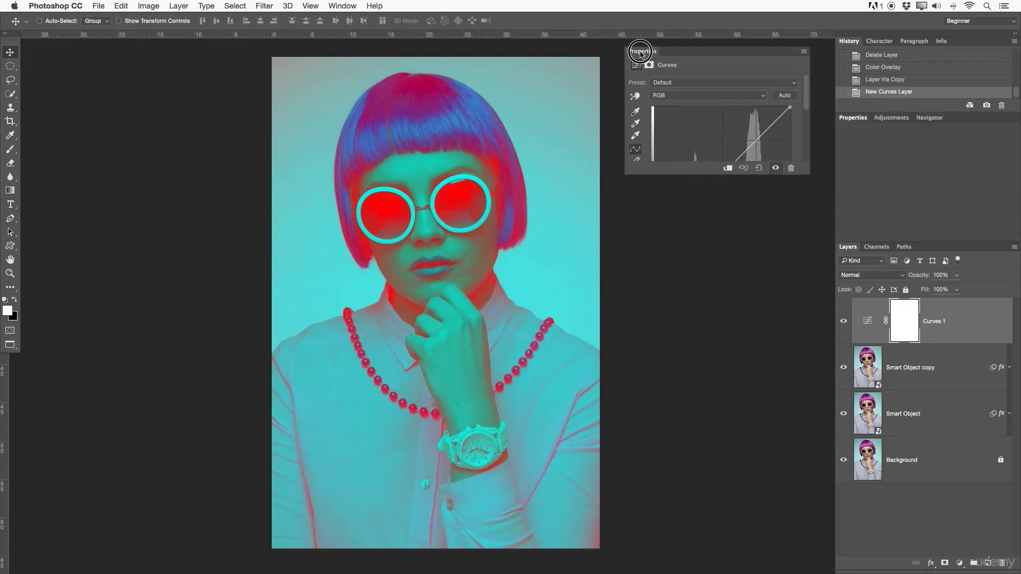
left_click_drag(744, 45, 733, 46)
left_click_drag(748, 154, 749, 134)
left_click(698, 203)
left_click_drag(700, 205, 705, 205)
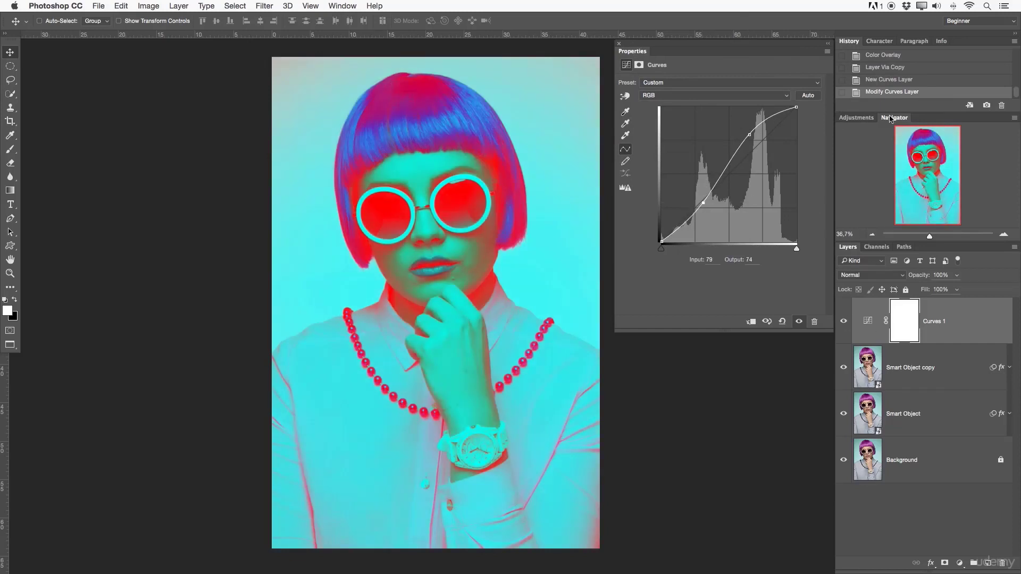
- Add a Hue/Saturation adjustment layer with saturation +27 and a Posterize adjustment layer with 64 levels
left_click(856, 118)
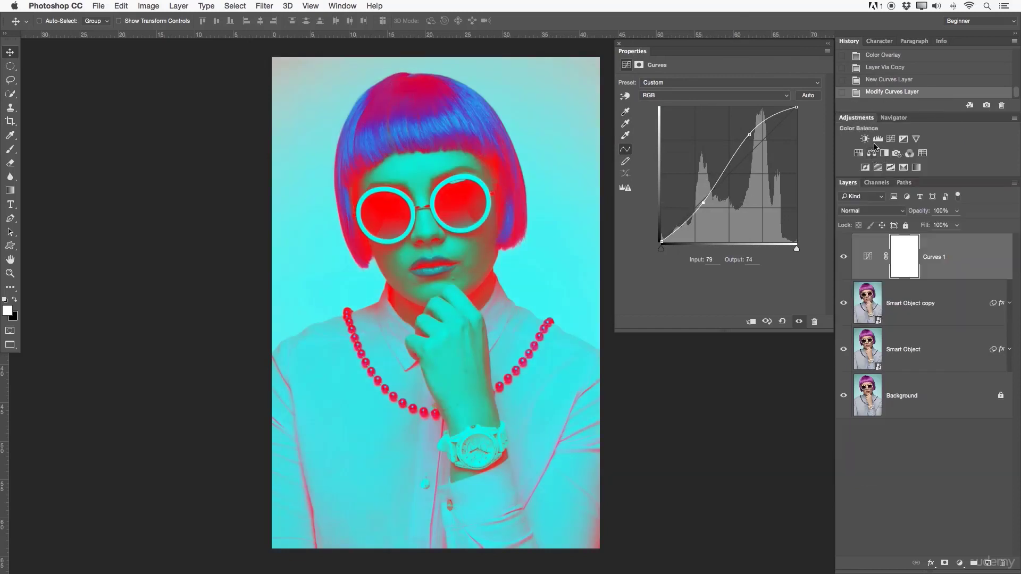
left_click(858, 153)
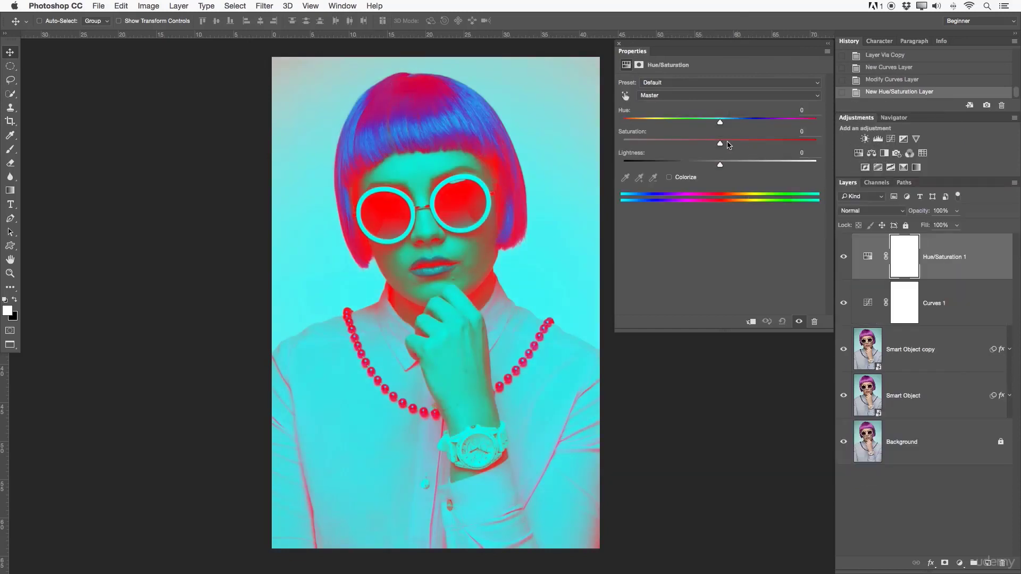
left_click_drag(721, 141, 745, 143)
left_click(878, 167)
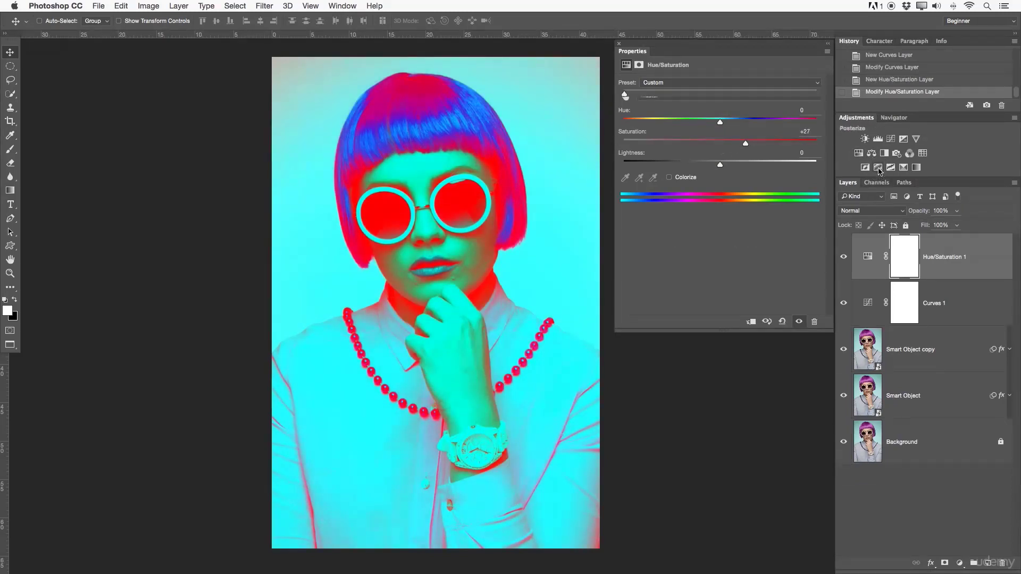
left_click_drag(624, 93, 669, 93)
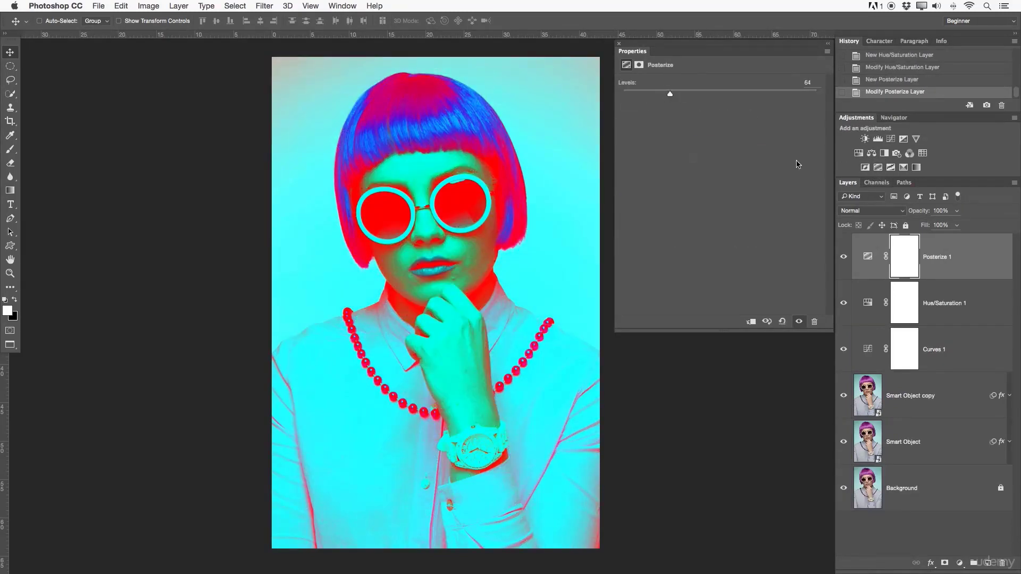
- Add four empty layers at the top of the layer stack and create a new group above them
left_click(989, 563)
left_click(988, 563)
left_click(988, 563)
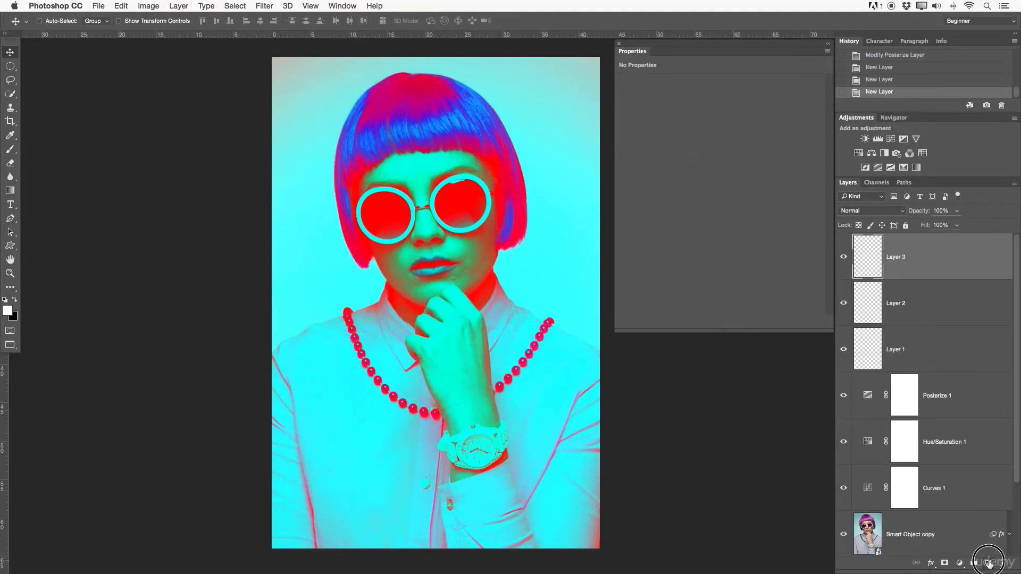
left_click(989, 563)
left_click(973, 562)
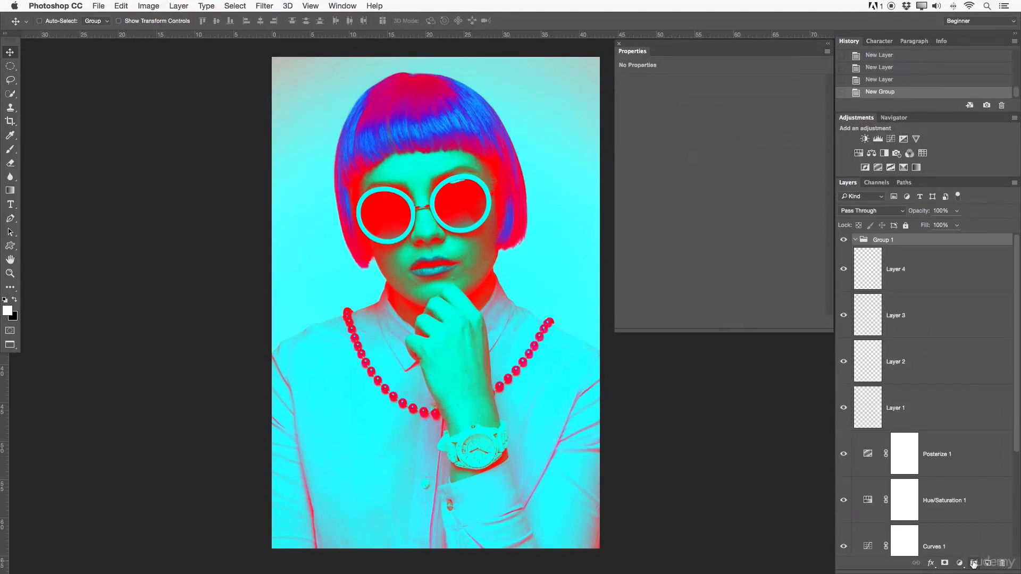
- Inside the group, add an adjusted Levels layer and a Brightness/Contrast layer with brightness 41 and contrast -36
left_click(878, 139)
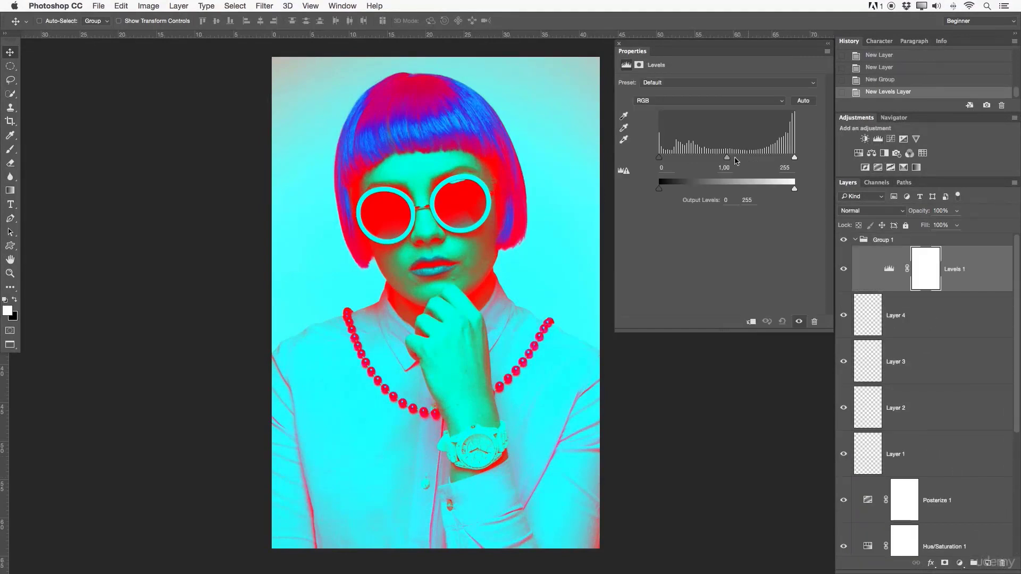
left_click_drag(660, 158, 650, 132)
left_click(866, 141)
left_click_drag(720, 110, 746, 109)
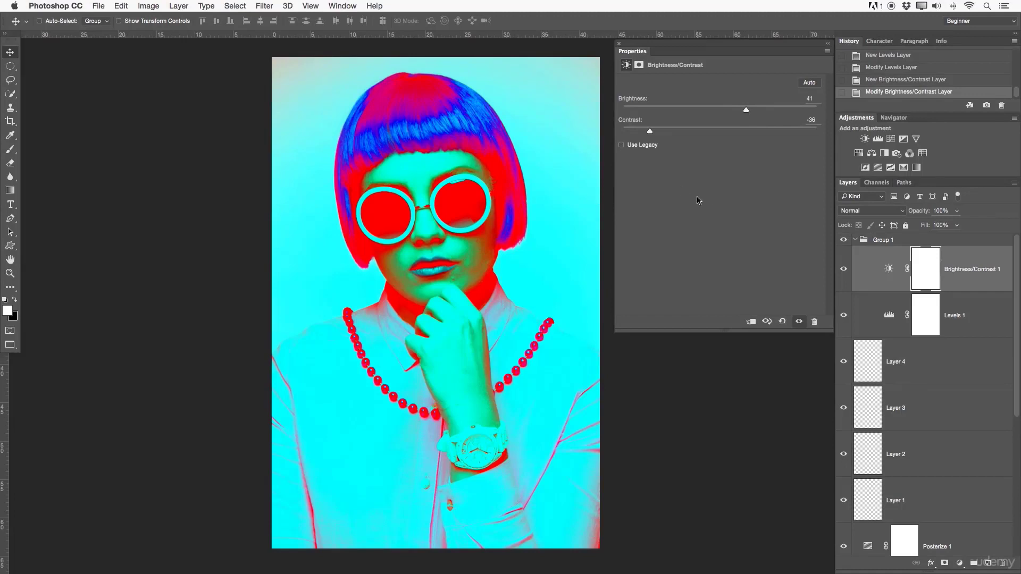
- Group History with the floating Properties and revert the document to the earlier Gaussian Blur state on the pixel layer
left_click_drag(847, 43, 667, 53)
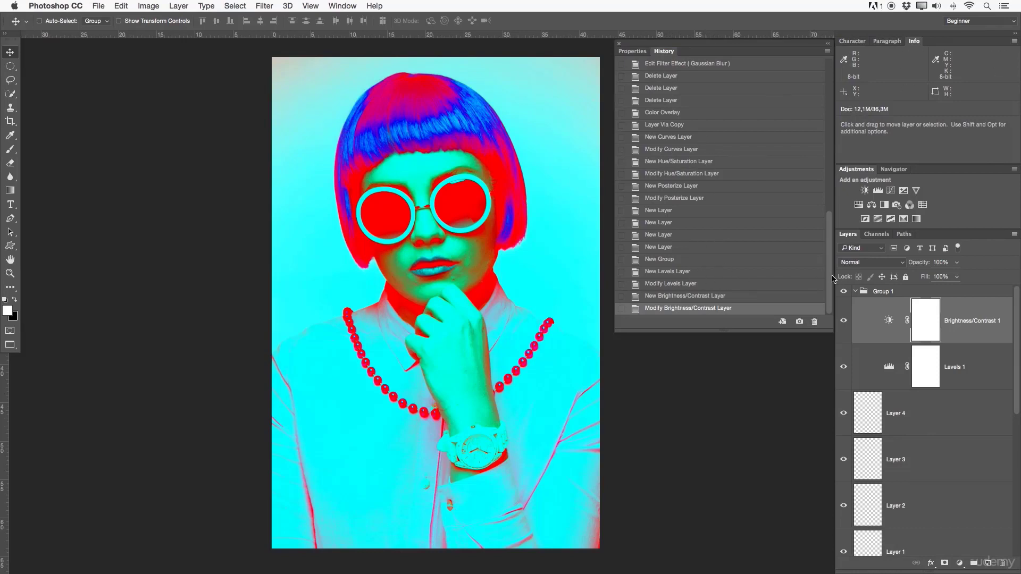
left_click_drag(828, 279, 823, 184)
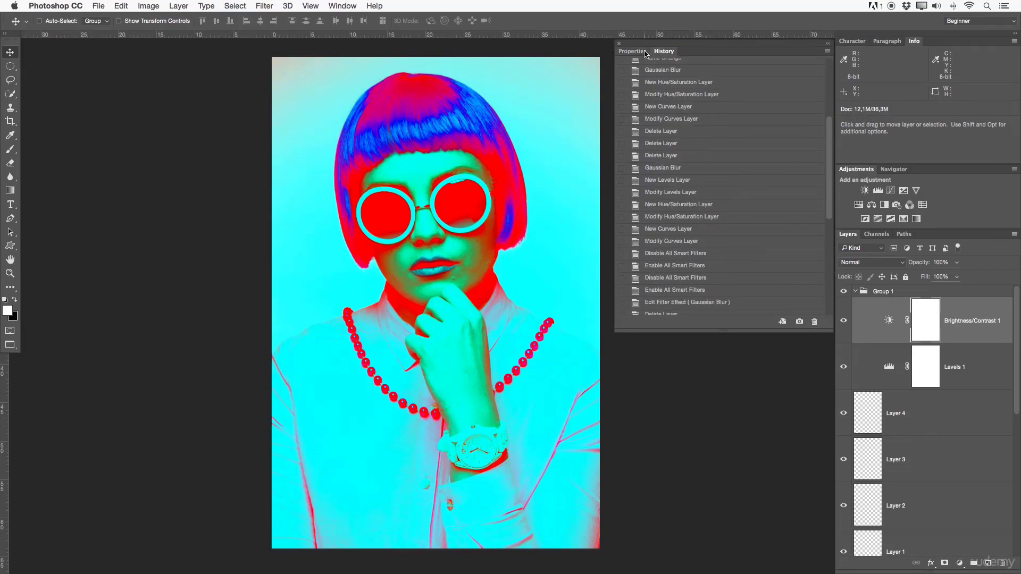
left_click(694, 75)
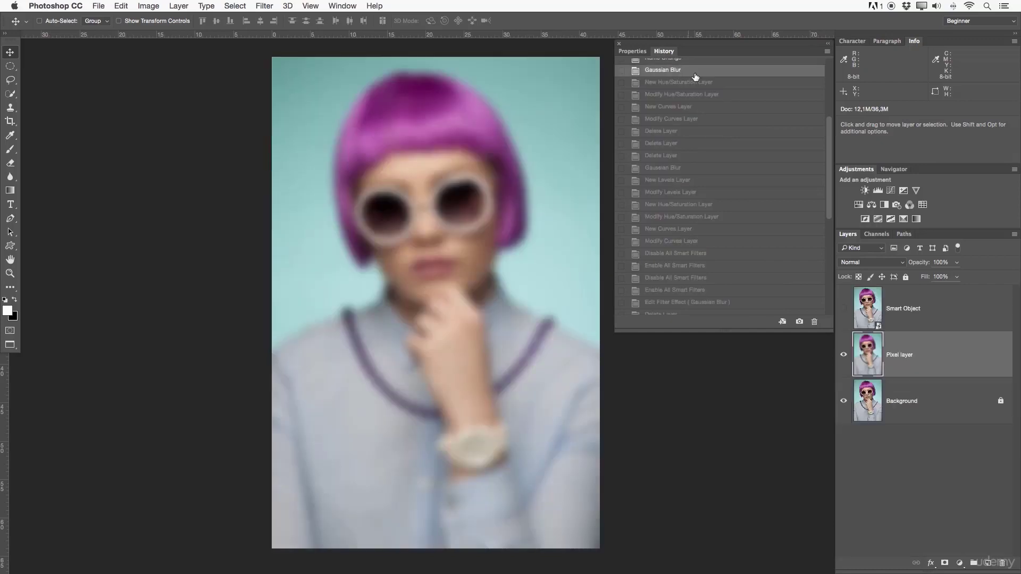
- Switch back and forth between the early history states, from Gaussian Blur and Hue/Saturation through Curves and Delete Layer to New Levels Layer
left_click(689, 85)
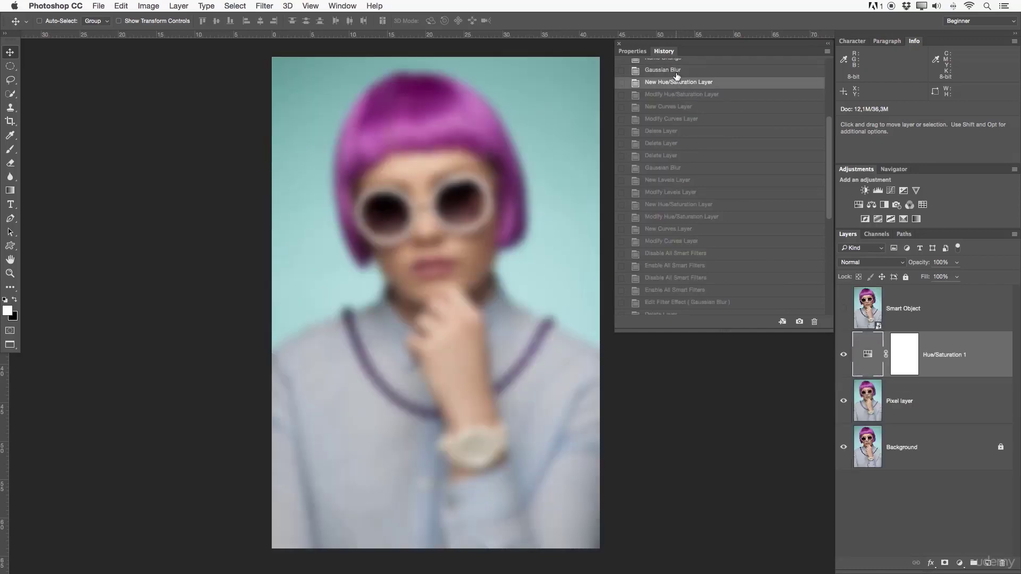
left_click(683, 74)
left_click(670, 110)
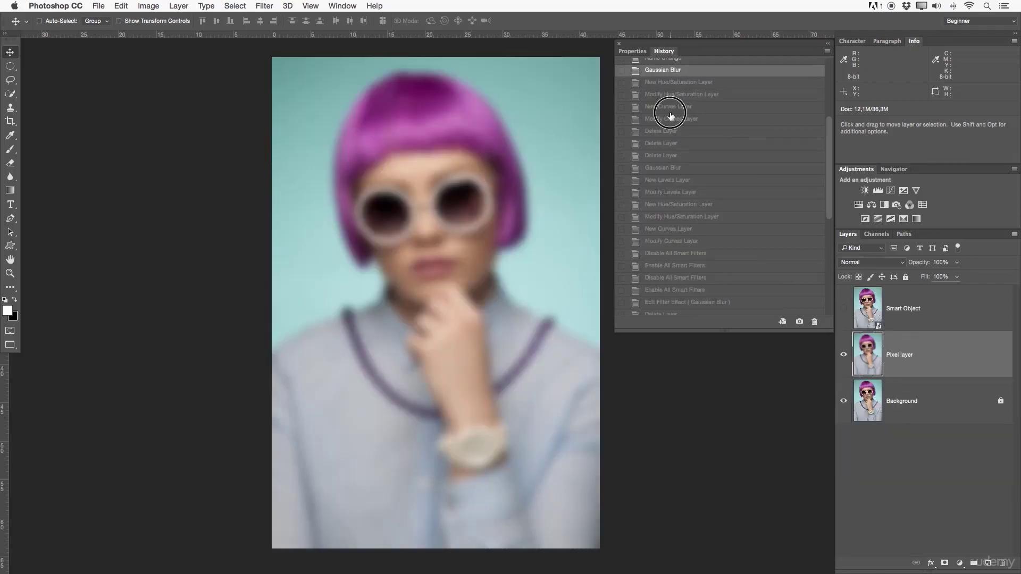
left_click(688, 120)
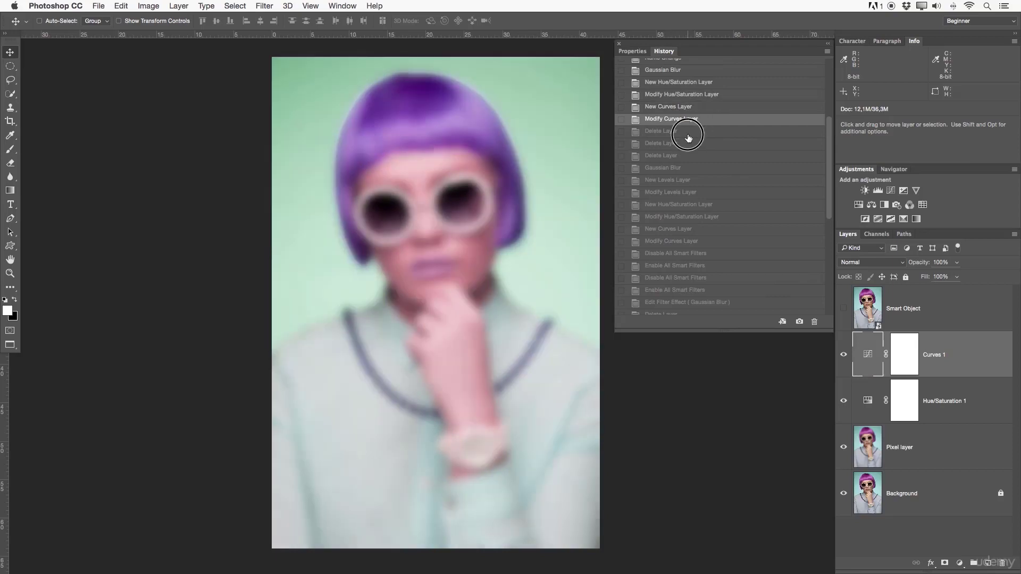
left_click(685, 133)
left_click(689, 147)
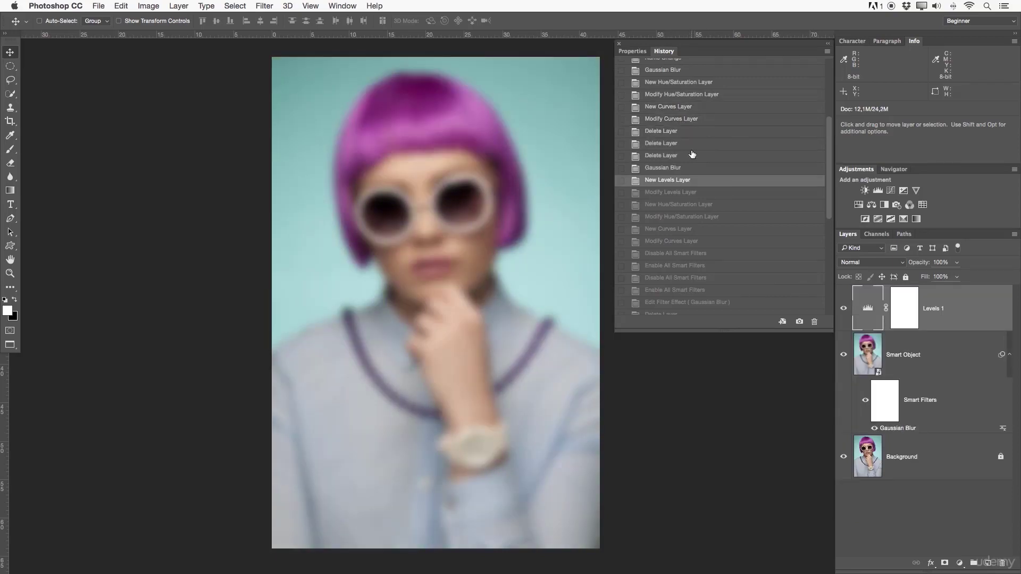
left_click(685, 131)
left_click(681, 94)
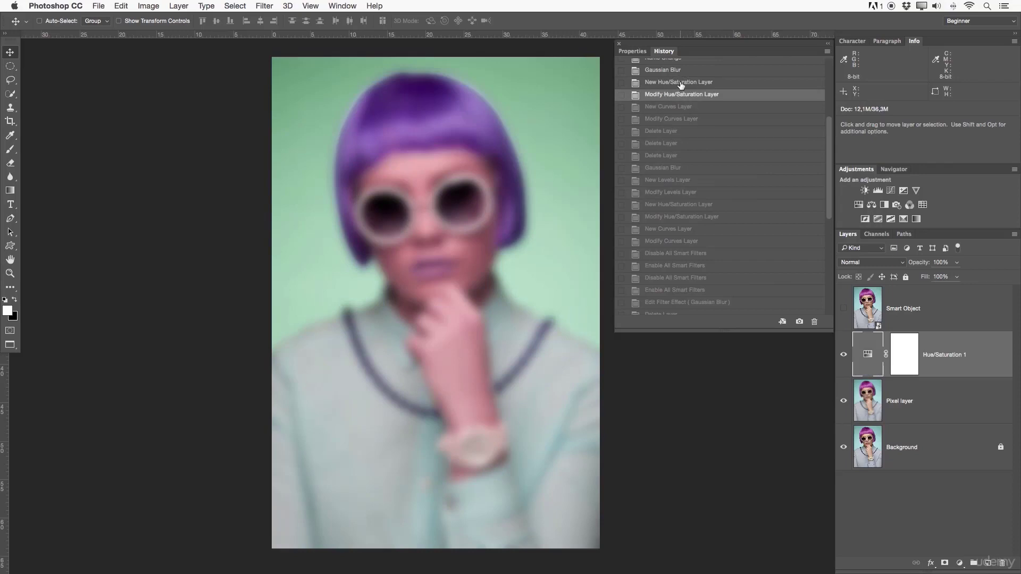
left_click(724, 180)
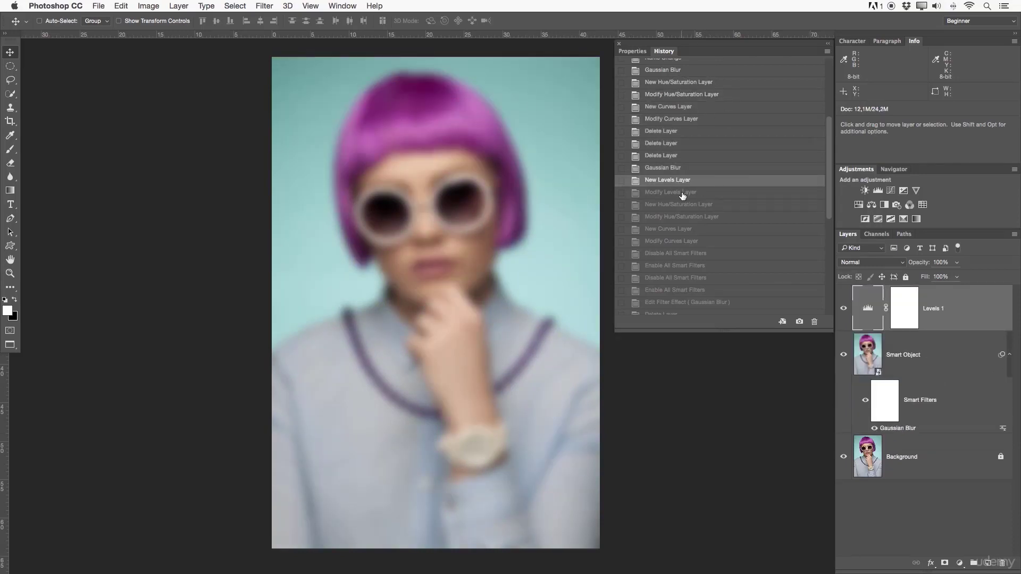
- Review the whole history list and step the document forward from the Posterize state to the final Modify Brightness/Contrast Layer state
scroll(683, 195, "up", 5)
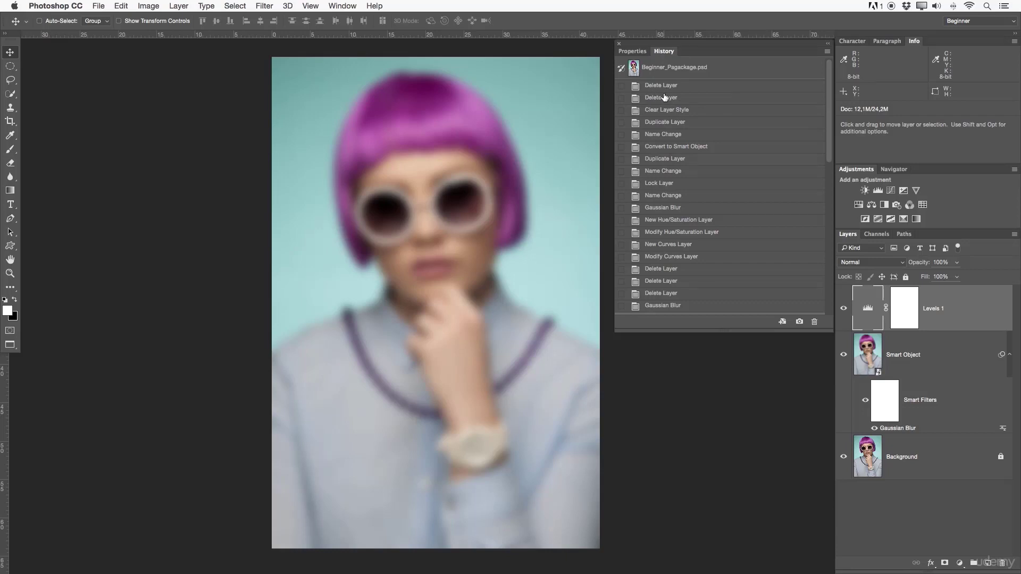
scroll(686, 95, "down", 10)
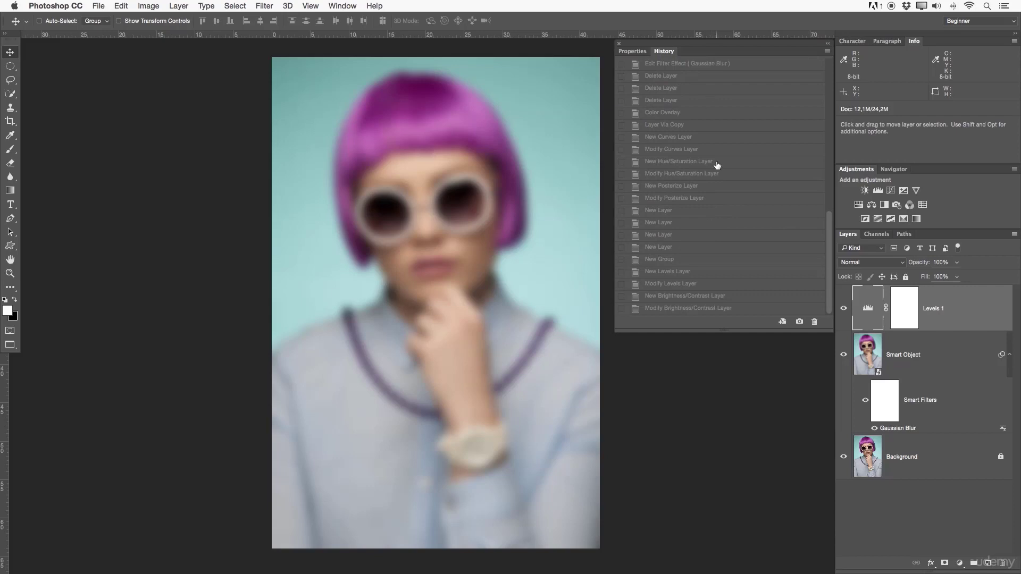
left_click(658, 235)
left_click(688, 190)
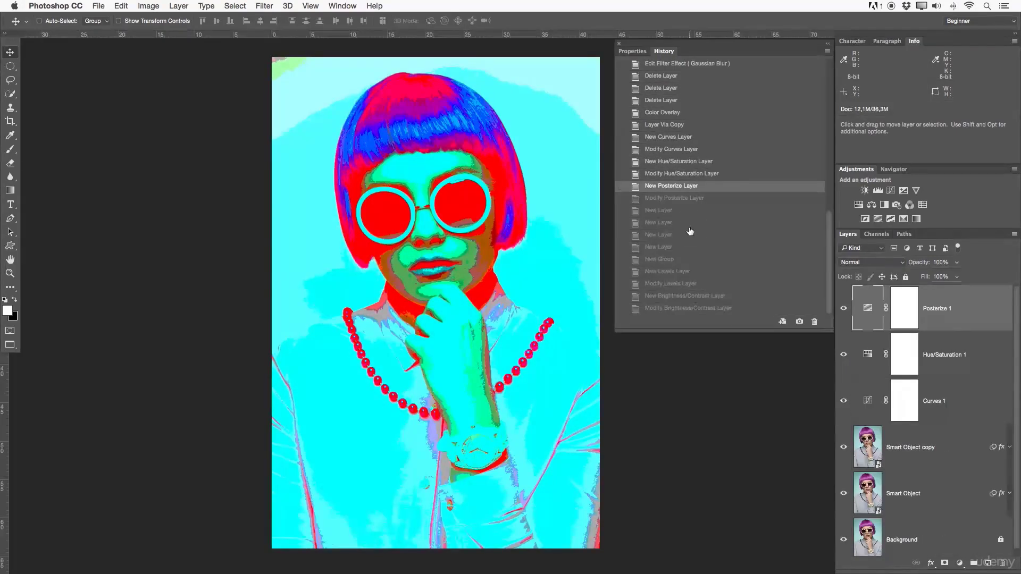
left_click(696, 223)
left_click(700, 246)
left_click(705, 283)
left_click(708, 308)
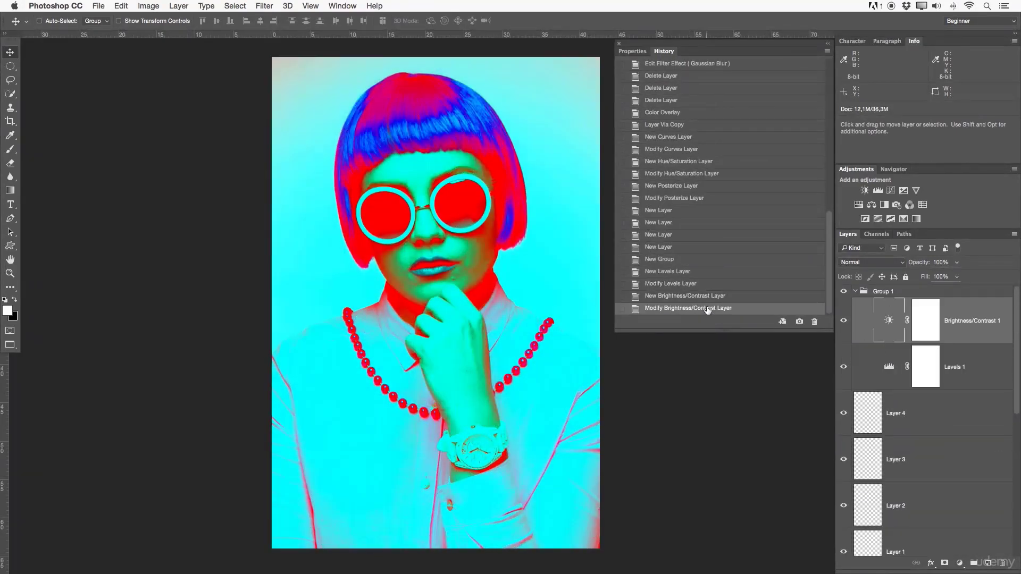
- Step the history backward to the last Delete Layer state before the Color Overlay
left_click(674, 235)
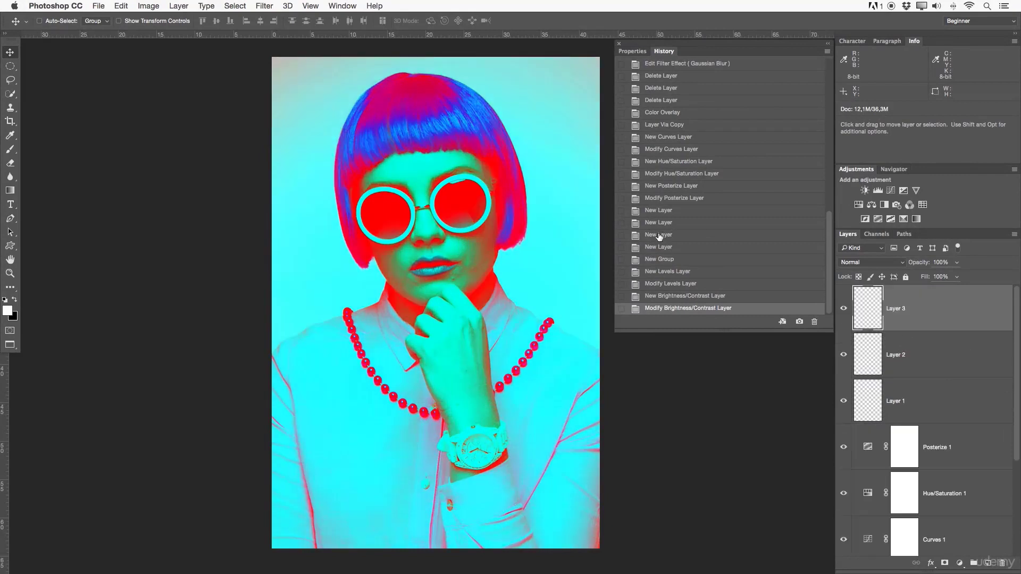
left_click(676, 200)
left_click(680, 177)
left_click(687, 158)
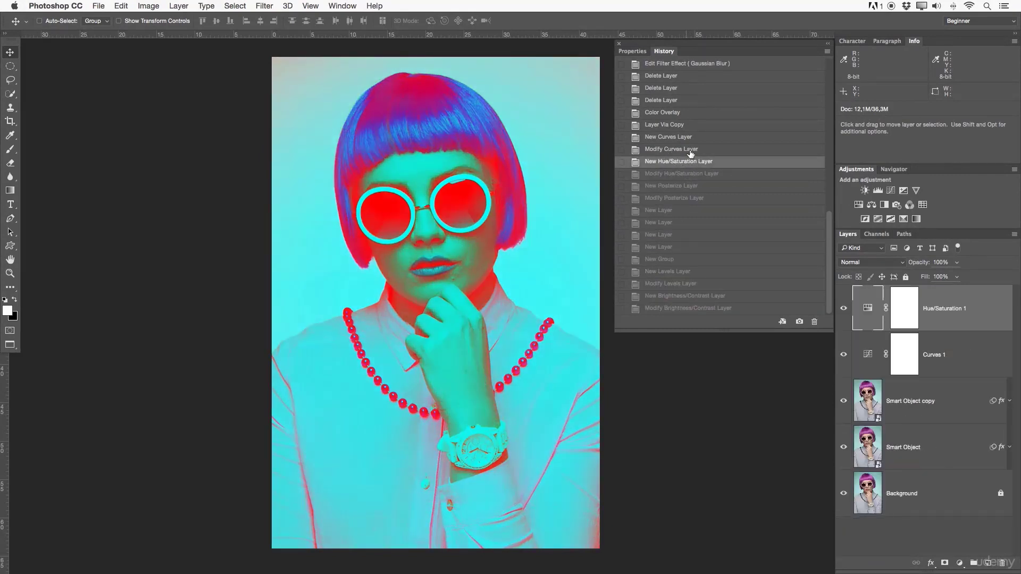
left_click(687, 129)
left_click(685, 116)
left_click(681, 101)
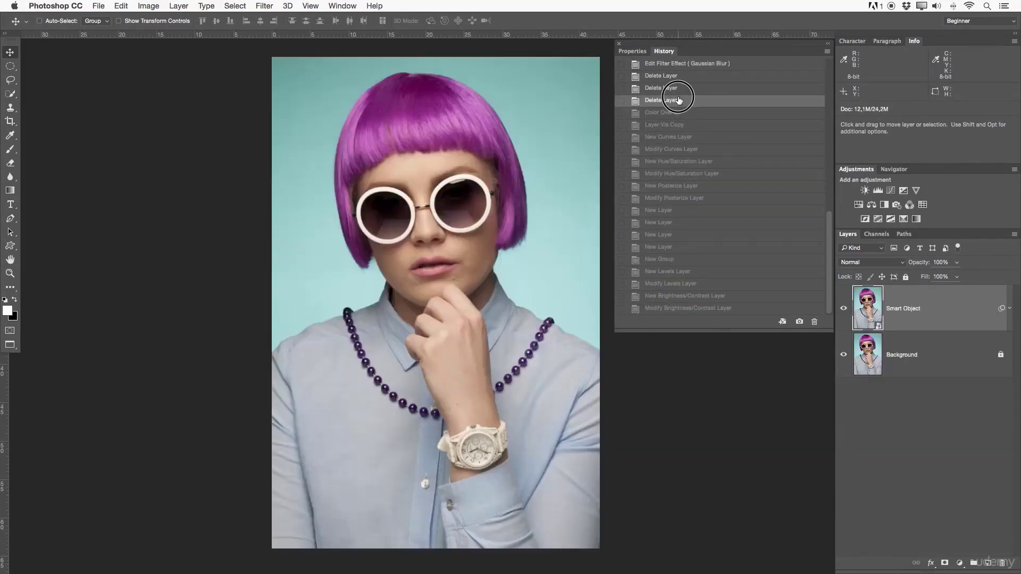
left_click(673, 88)
left_click(680, 101)
- Group Adjustments with the floating Properties and History, and look over the adjustment types in both other lists that offer them
left_click_drag(863, 171, 685, 51)
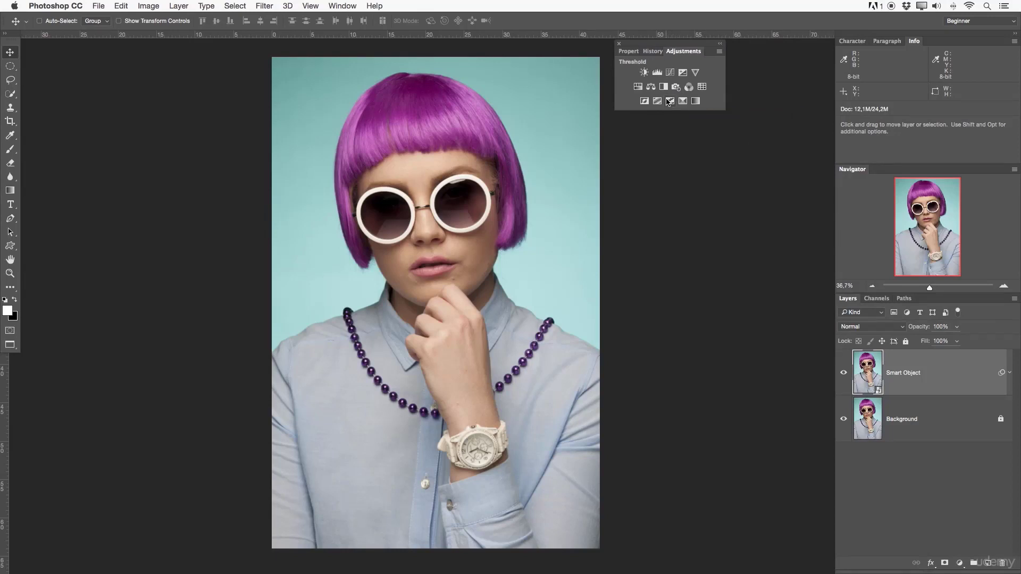
left_click(213, 6)
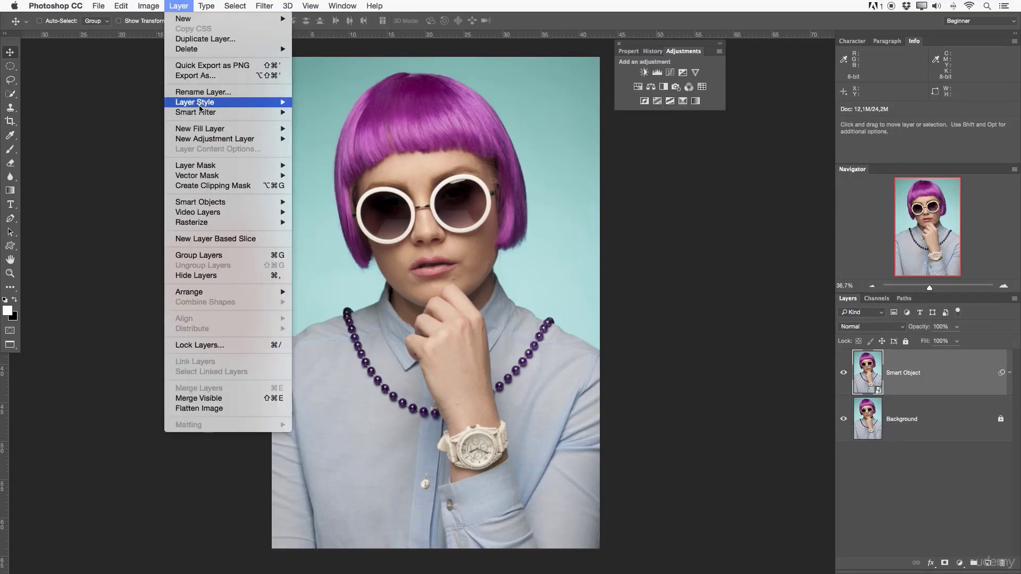
mouse_move(205, 139)
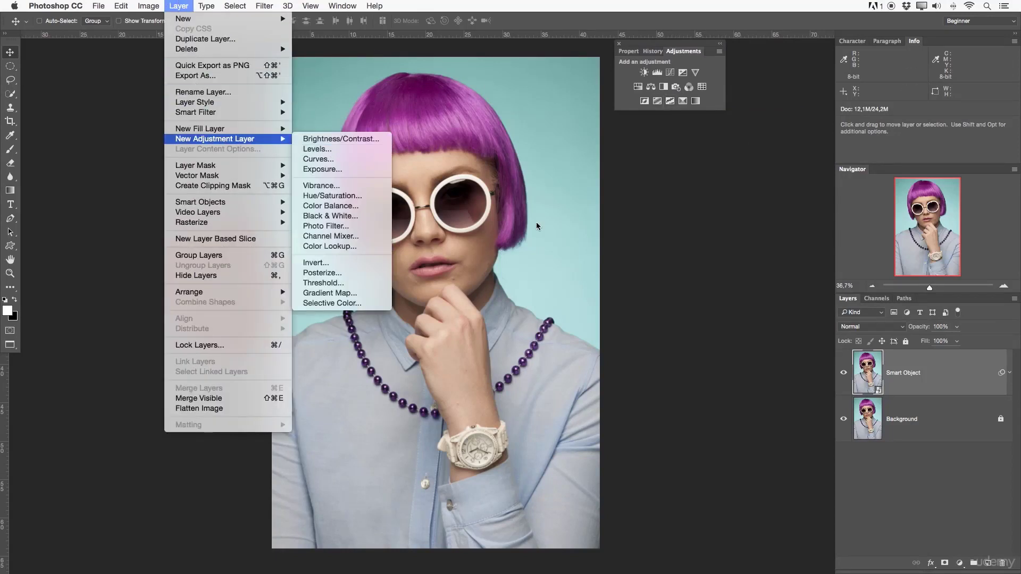
left_click(705, 200)
left_click(959, 562)
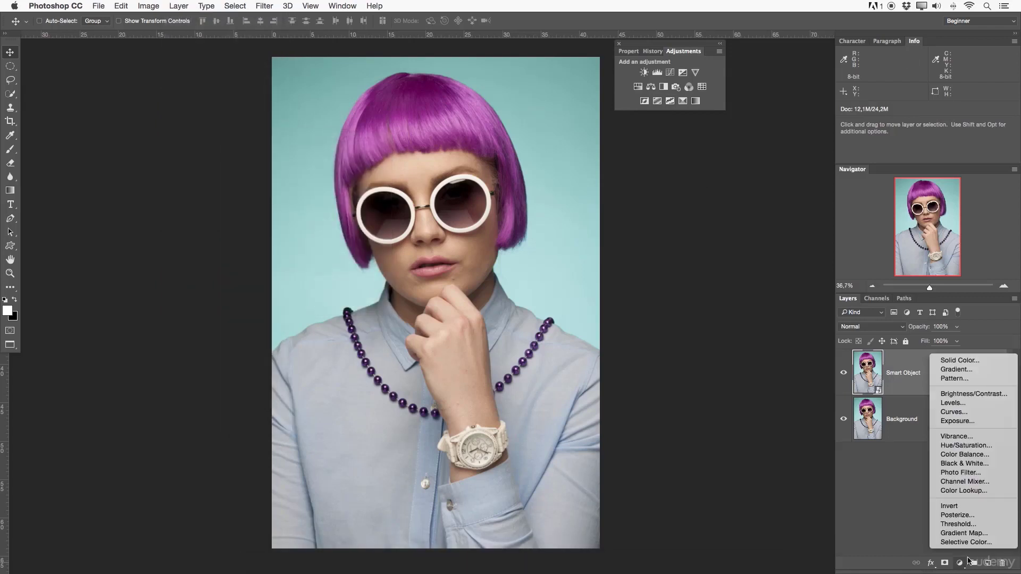
- Close the list of adjustment layers and zoom the portrait out to about 31.66%
left_click(720, 244)
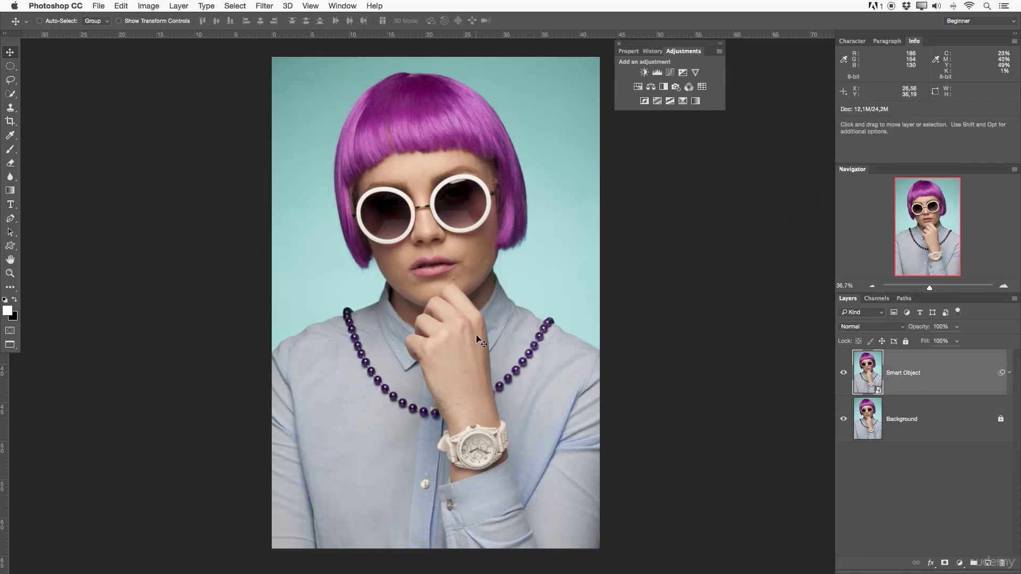
key("z")
mouse_move(471, 312)
left_mouse_down()
mouse_move(510, 305)
mouse_move(462, 302)
mouse_move(519, 303)
mouse_move(474, 302)
mouse_move(487, 307)
left_mouse_up()
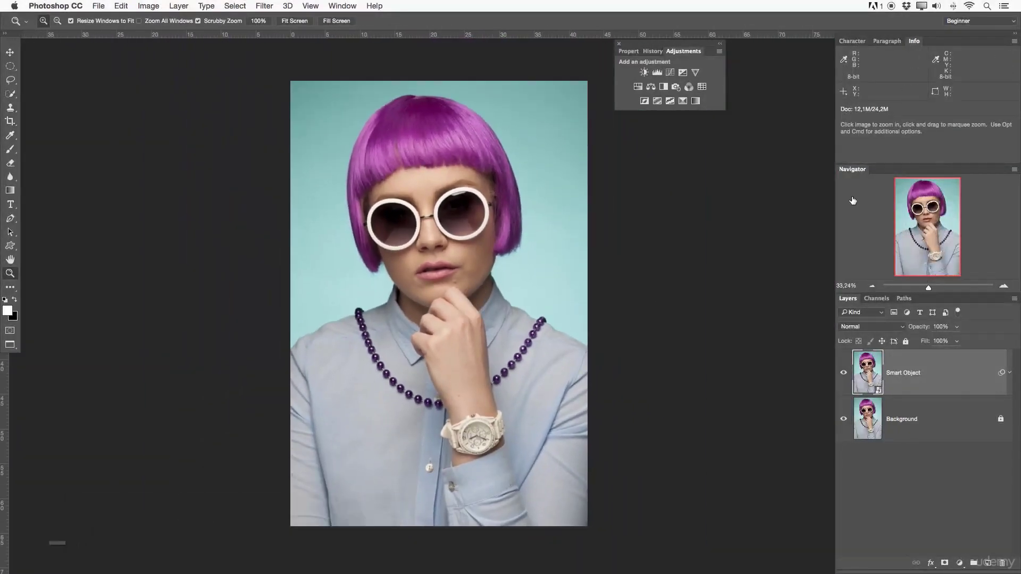
mouse_move(928, 289)
left_mouse_down()
mouse_move(915, 289)
mouse_move(928, 288)
left_mouse_up()
- Show the channels, toggle the visibility of Red, Green and Blue to compare them, and restore the full RGB composite
left_click(881, 301)
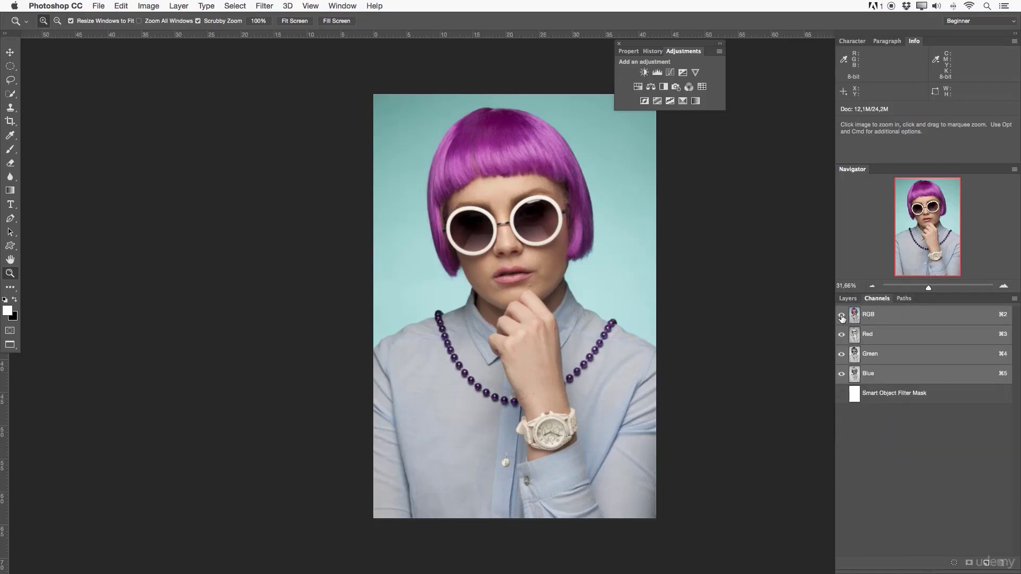
left_click(841, 334)
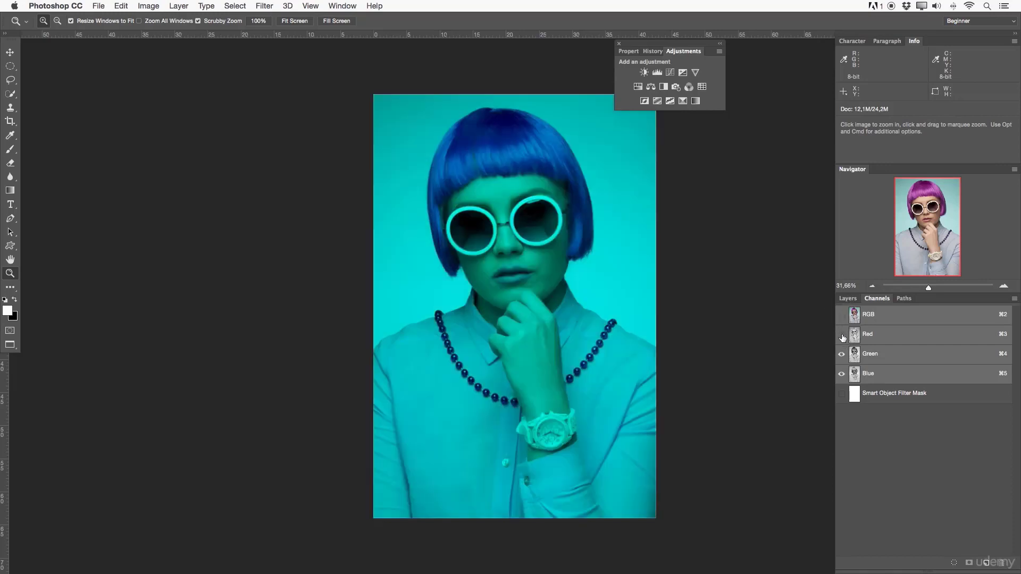
left_click(842, 354)
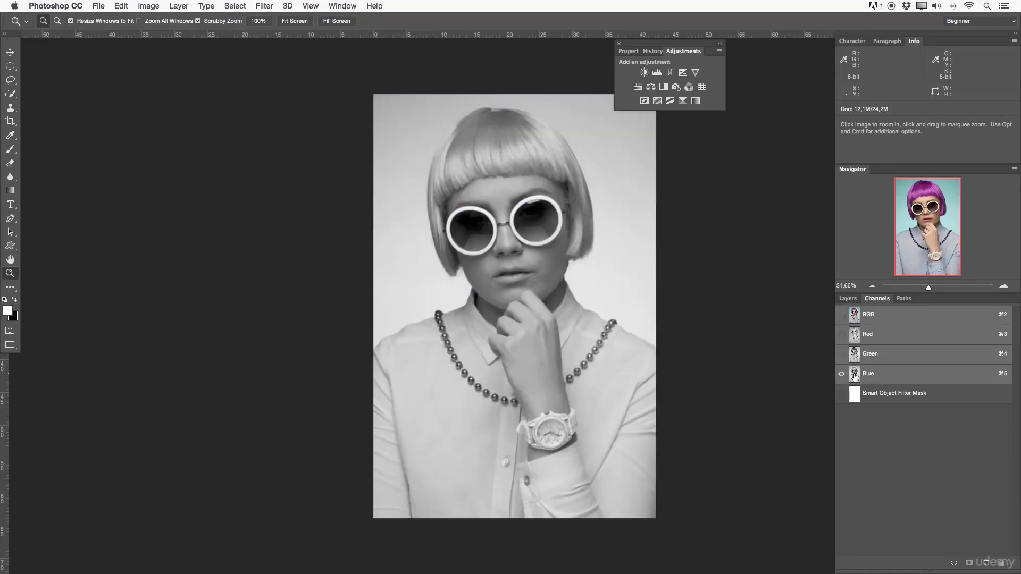
left_click(843, 375)
left_click(842, 355)
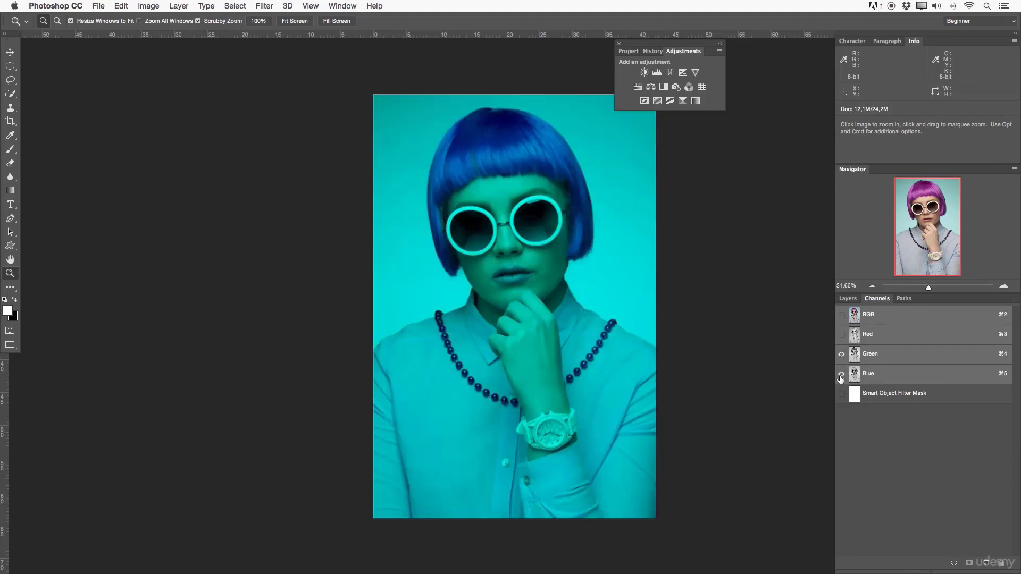
left_click(841, 374)
left_click(841, 374)
left_click(841, 314)
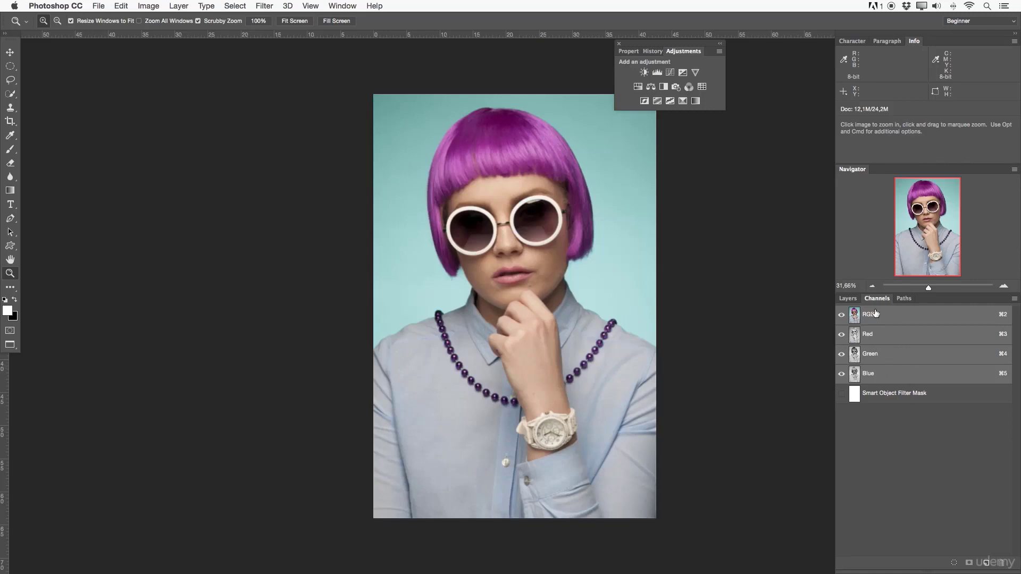
- Select the Work Path to display its outline over the portrait, and return to the layer list
left_click(904, 298)
left_click(847, 298)
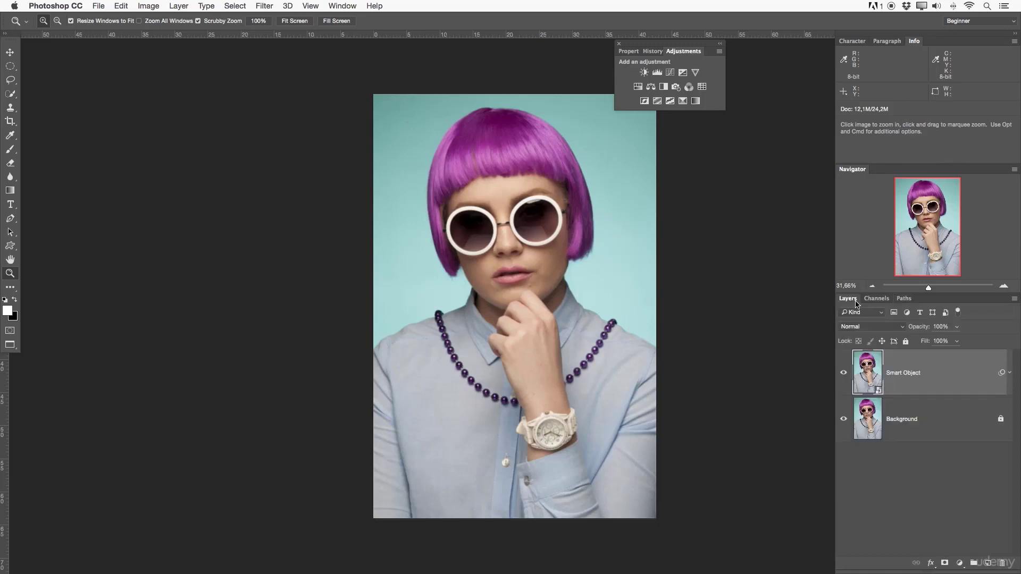
left_click(904, 298)
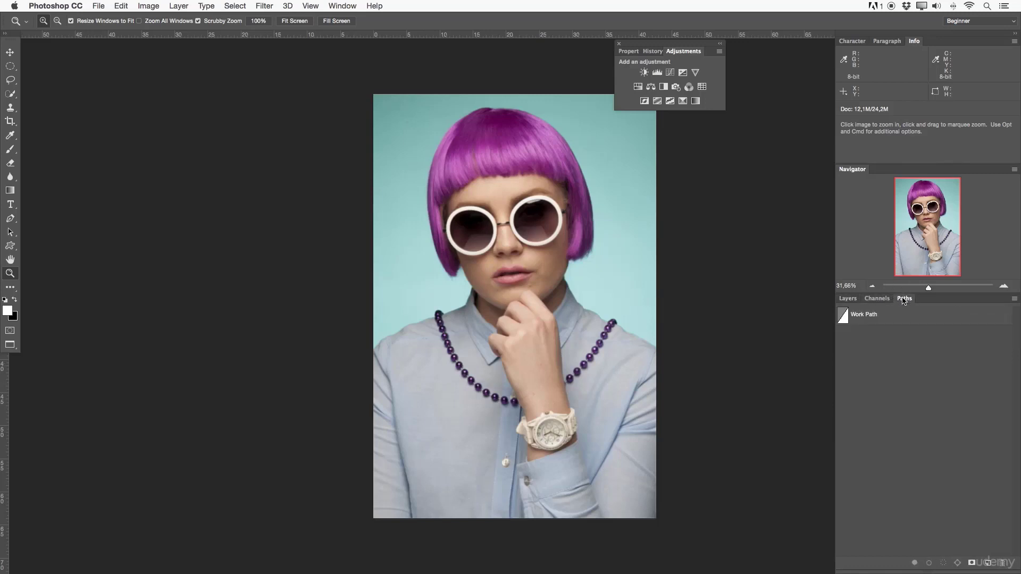
left_click(842, 315)
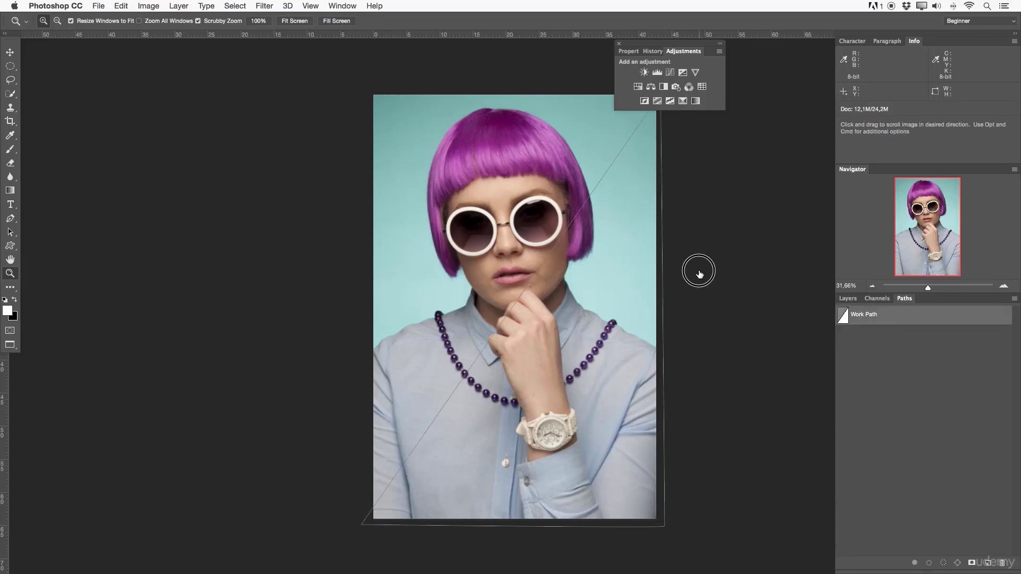
left_click_drag(698, 273, 603, 267)
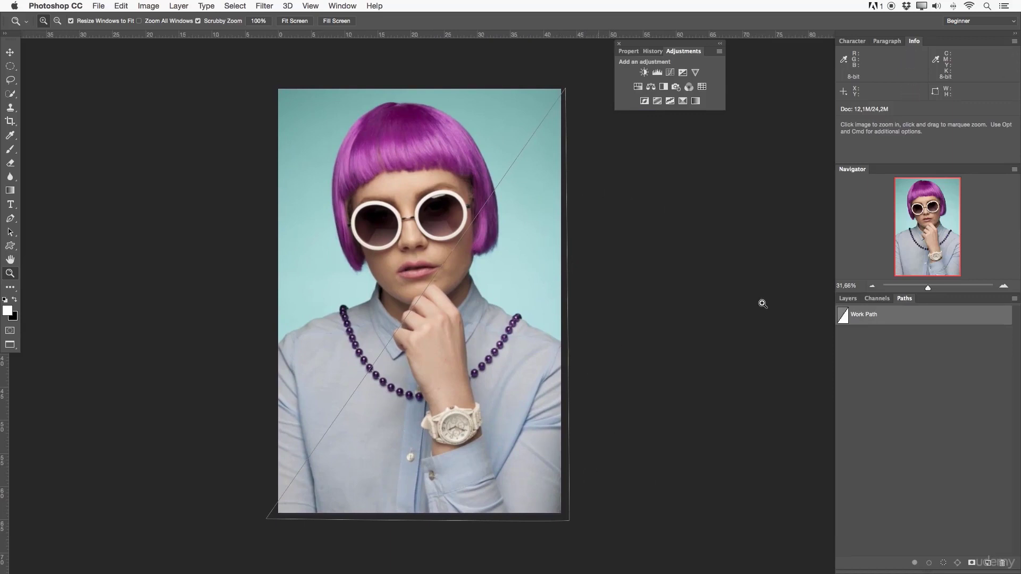
left_click(876, 298)
left_click(904, 298)
left_click(832, 299)
left_click(848, 299)
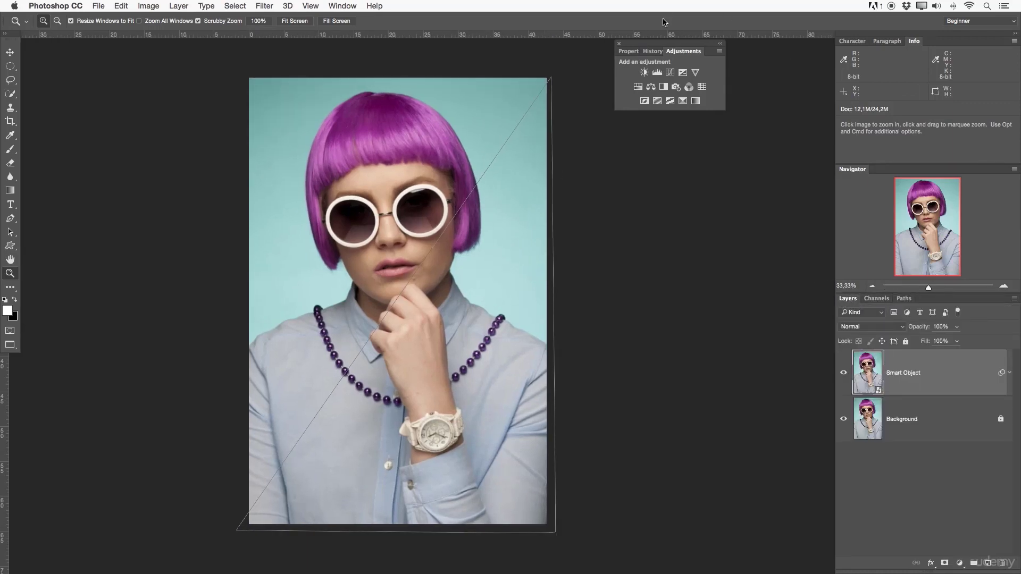
- Dock Adjustments and Properties in the Navigator group, and History in front of Character, Paragraph and Info
left_click_drag(671, 51, 851, 169)
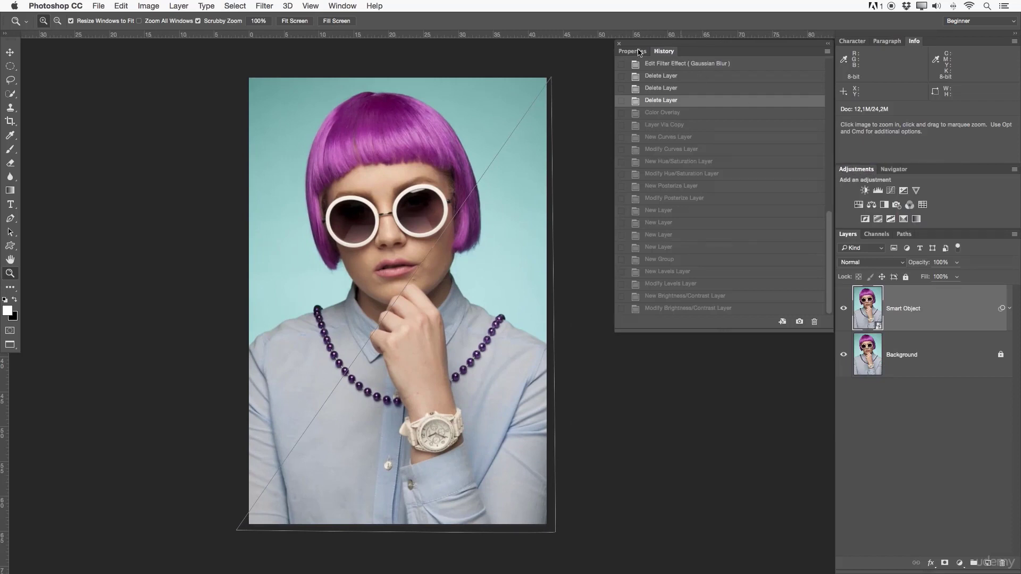
left_click_drag(638, 52, 893, 169)
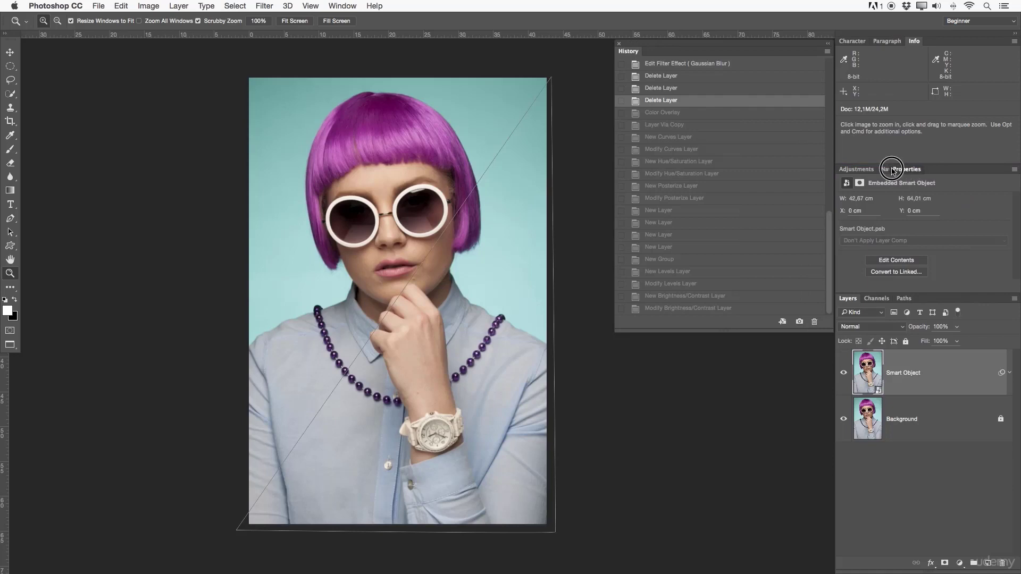
left_click_drag(632, 52, 854, 48)
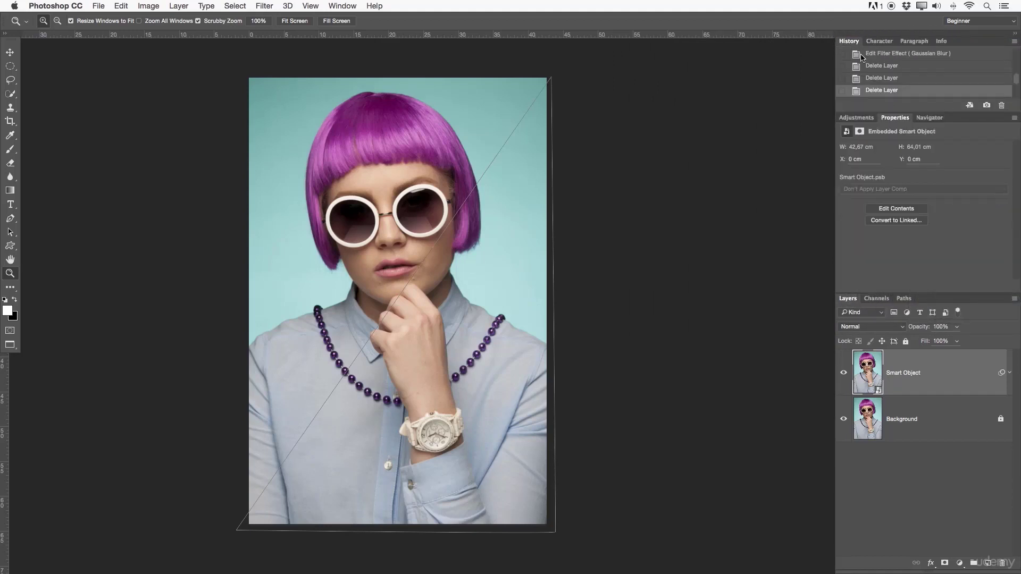
- Look over the Character, Paragraph and Info settings in the docked group, ending with History shown
left_click(880, 41)
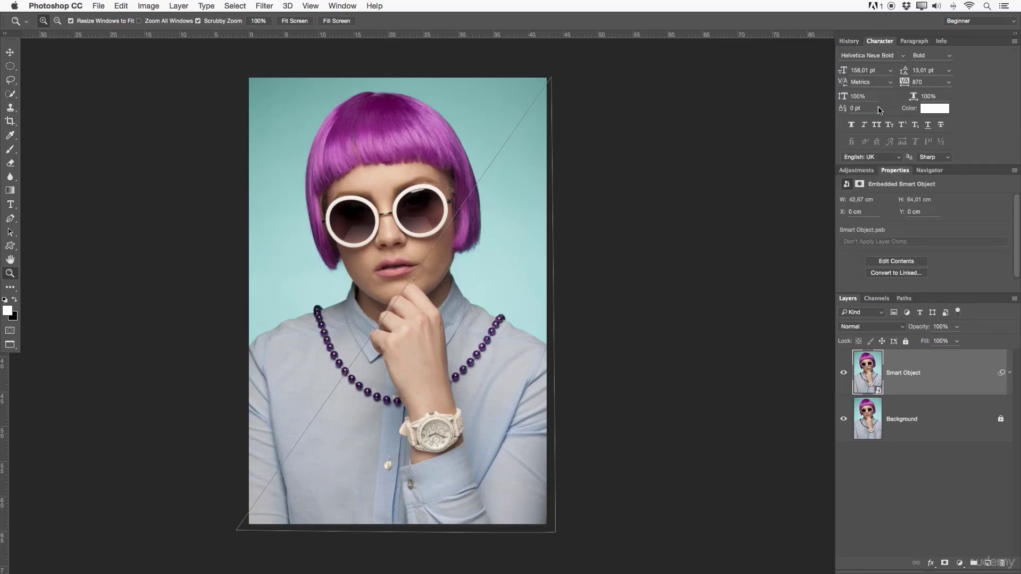
left_click(914, 42)
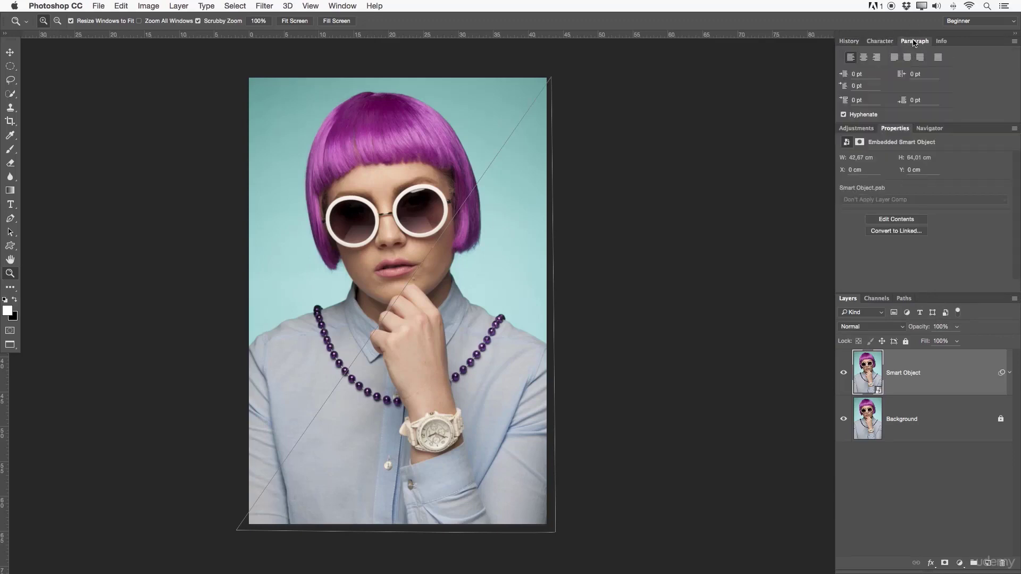
left_click(942, 41)
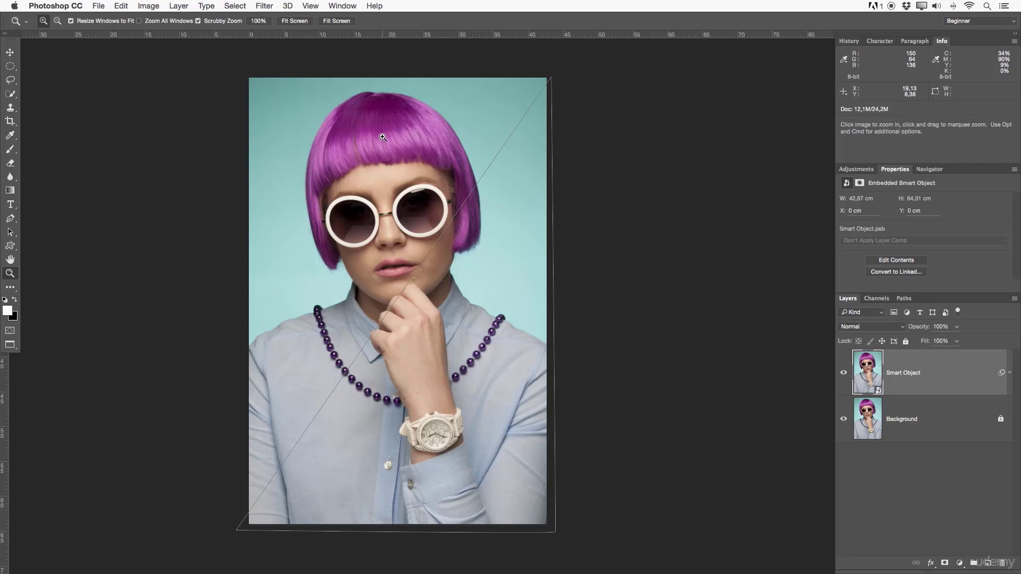
left_click(848, 41)
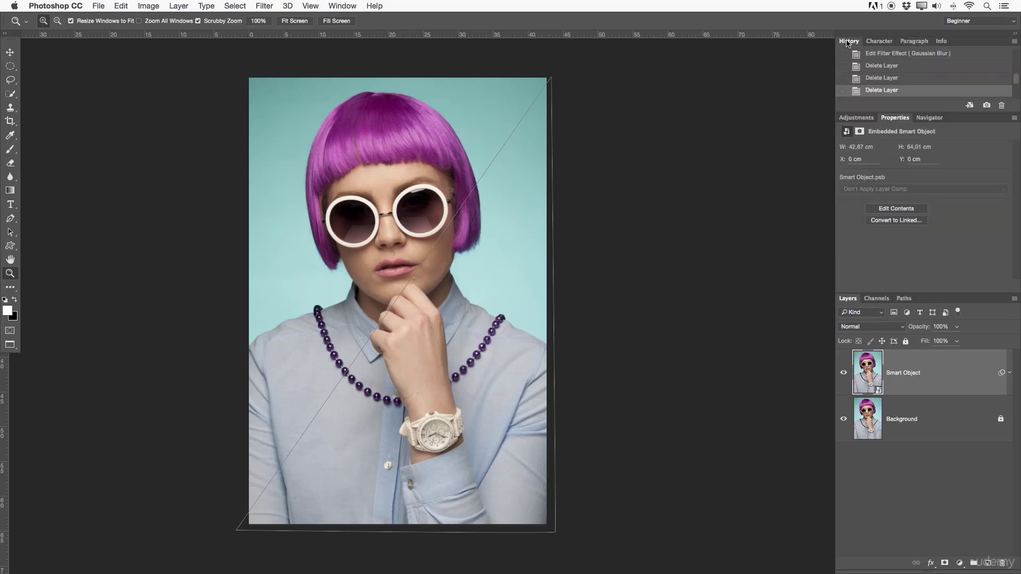
- Compare Adjustments with Properties and Channels with Layers, leaving Adjustments and Layers displayed
left_click(864, 118)
left_click(894, 118)
left_click(842, 119)
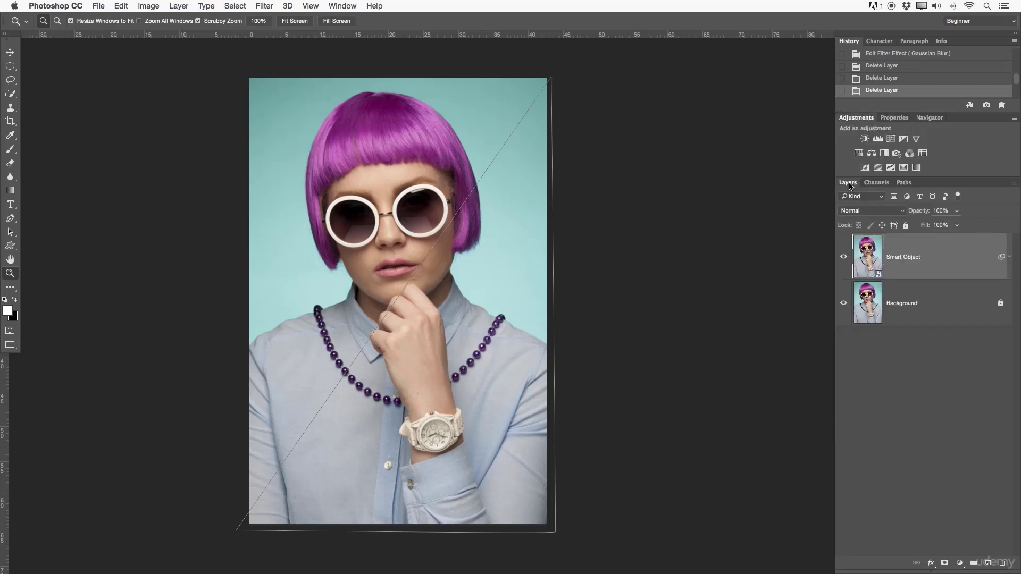
left_click(877, 182)
left_click(848, 182)
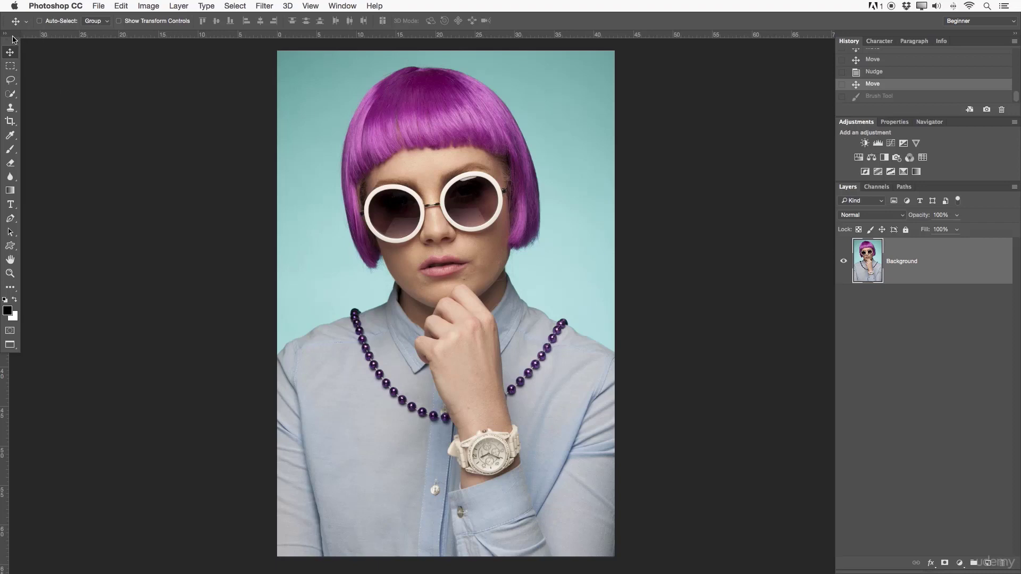
- Undock the toolbar, review its tool groups and extra tools in an enlarged Customize Toolbar dialog, and dock it back
left_click_drag(12, 39, 57, 65)
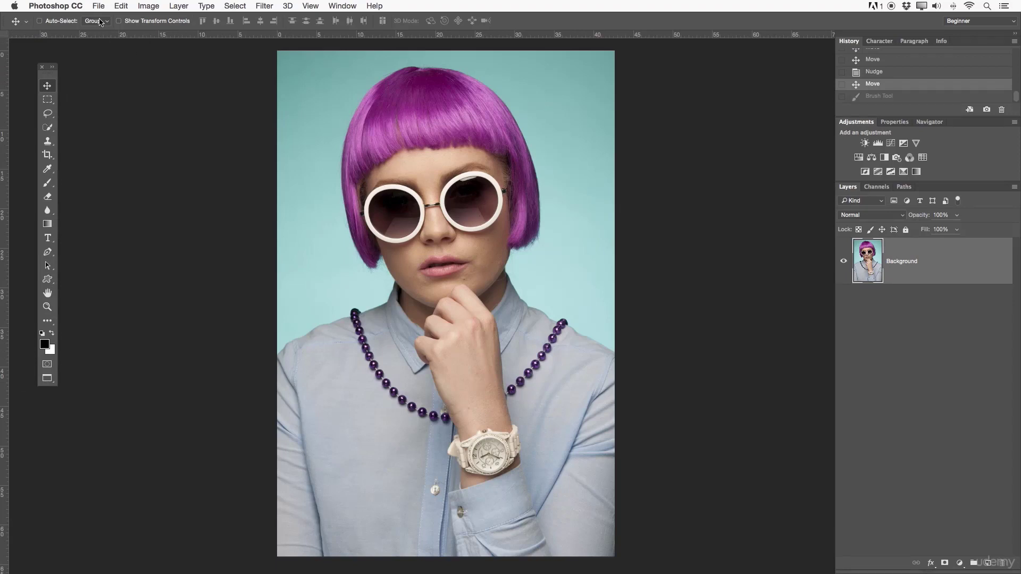
left_click(118, 5)
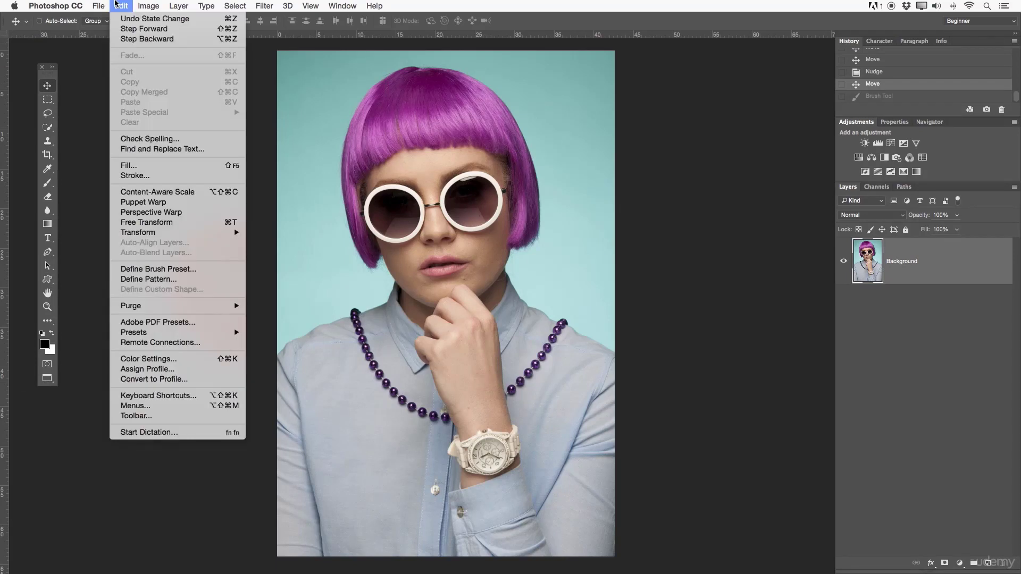
left_click(164, 418)
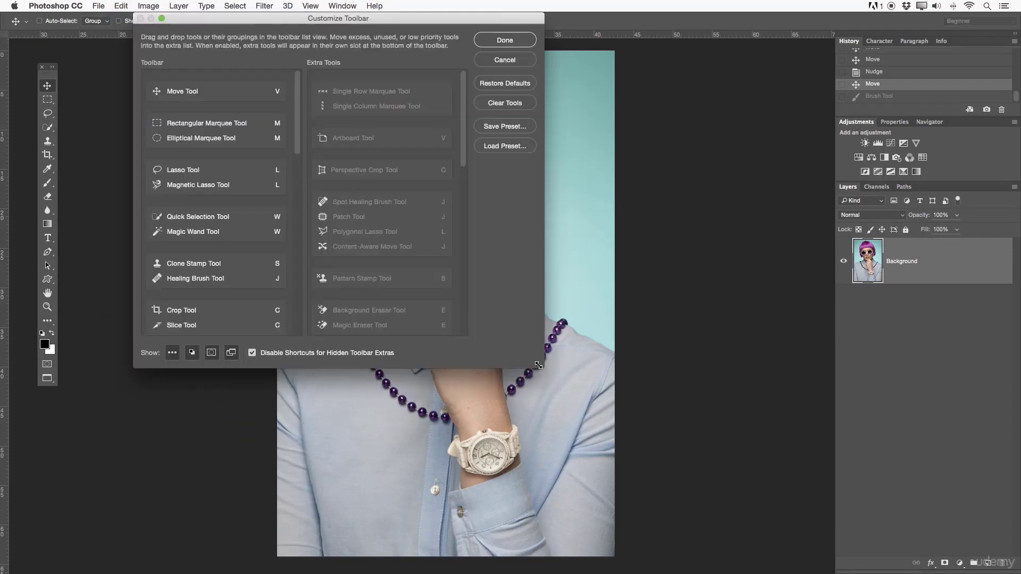
left_click_drag(538, 365, 731, 508)
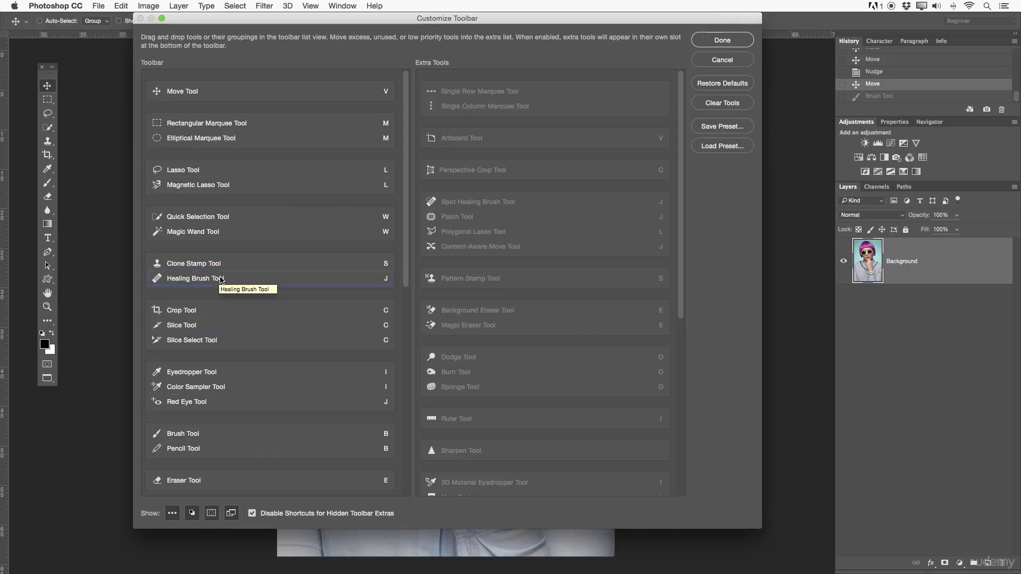
left_click(722, 42)
left_click_drag(47, 67, 18, 56)
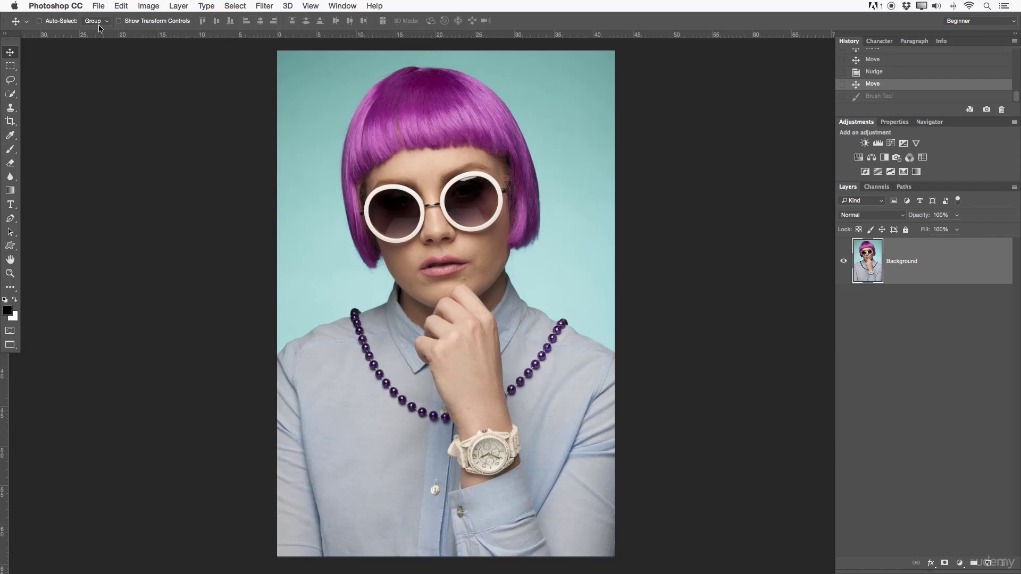
- Switch from the Rectangular Marquee to the Lasso and back to the Move Tool to compare their options
left_click(10, 67)
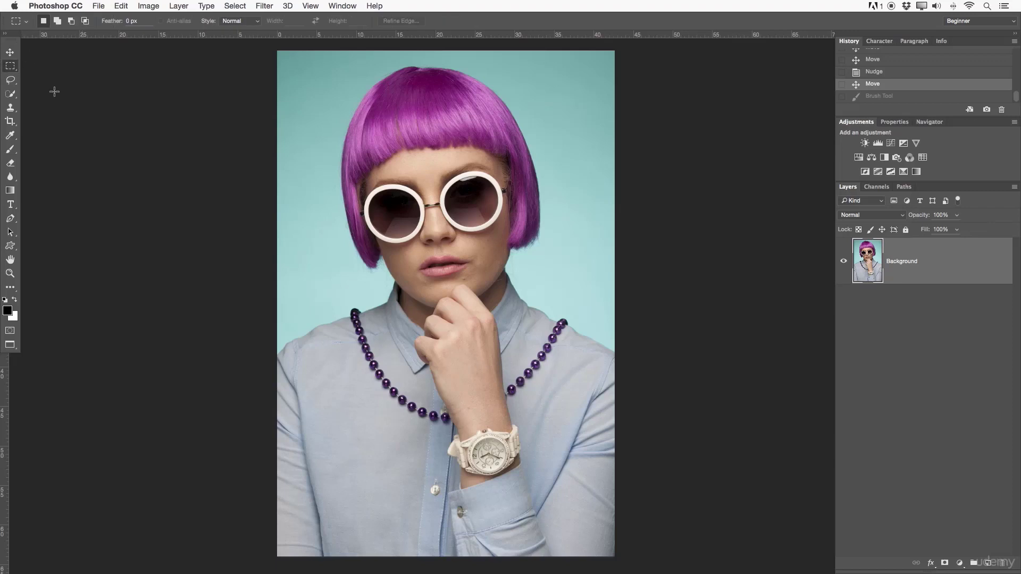
left_click(11, 81)
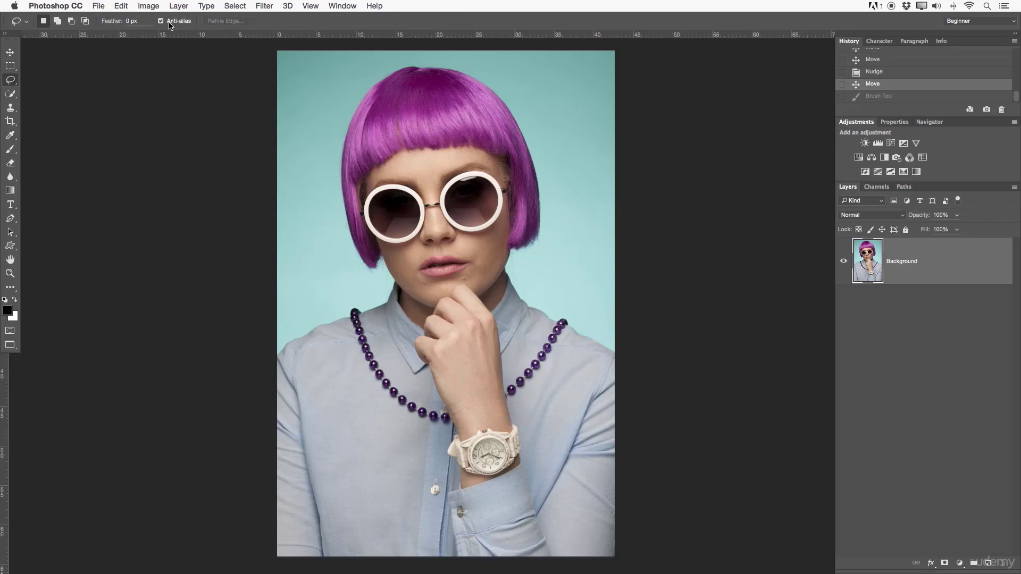
left_click(11, 55)
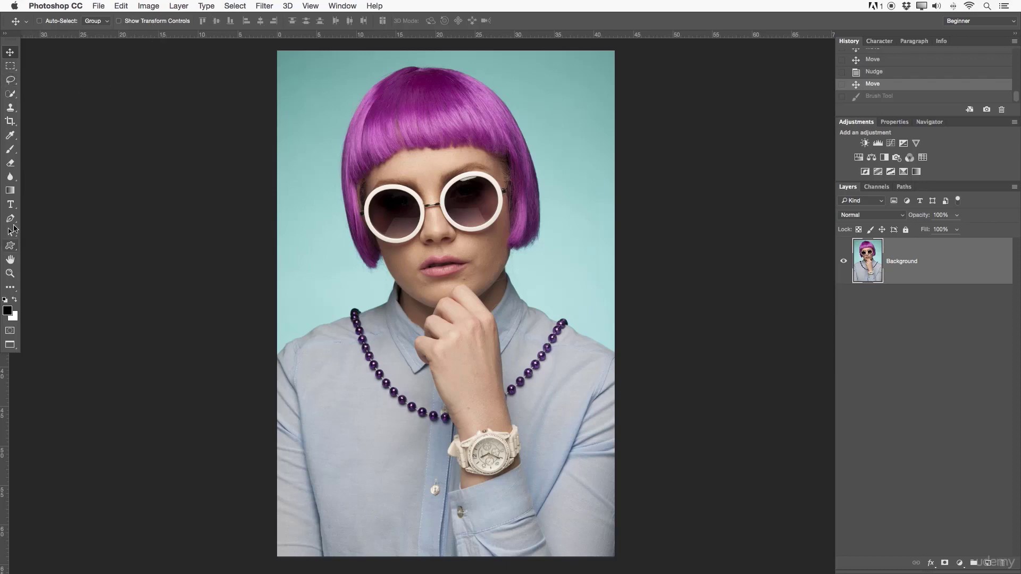
- Activate the Horizontal Type Tool and look over its font style choices and its grouped type tools
left_click(13, 205)
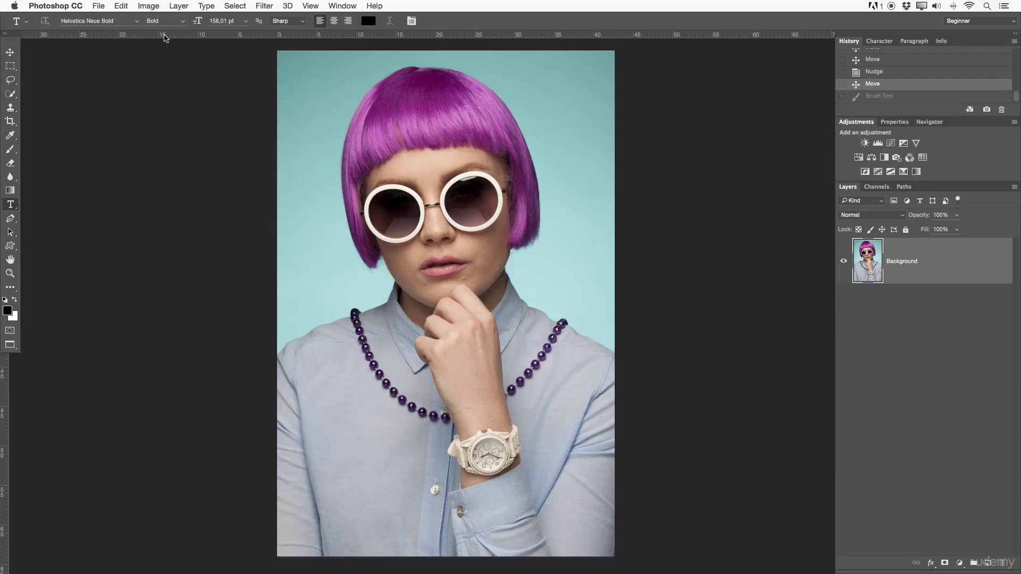
left_click(182, 21)
left_click(242, 75)
left_click(12, 206)
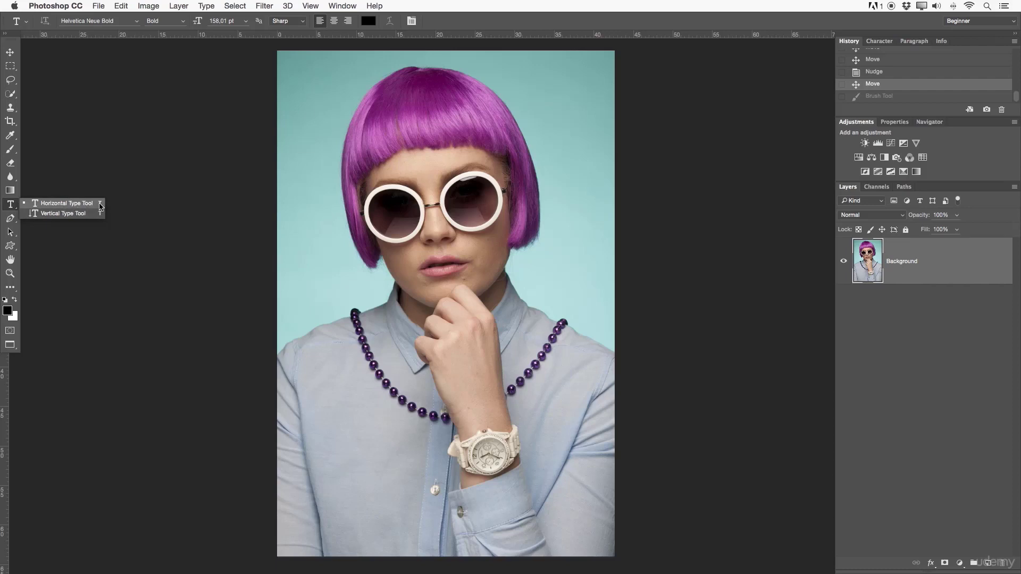
left_click(29, 205)
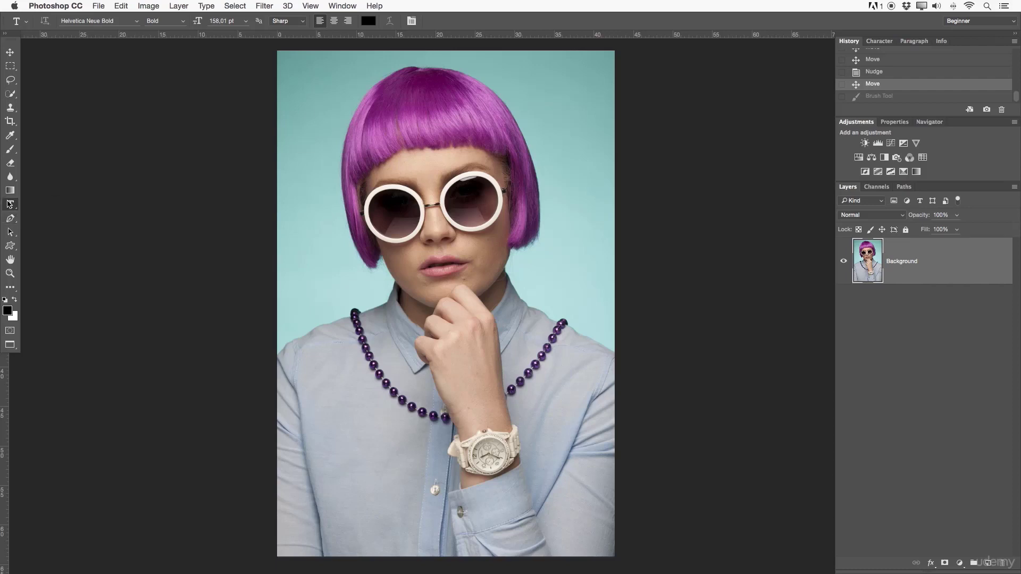
- Look over the tools grouped with the Brush, the Eyedropper and the Crop Tool
left_click(12, 151)
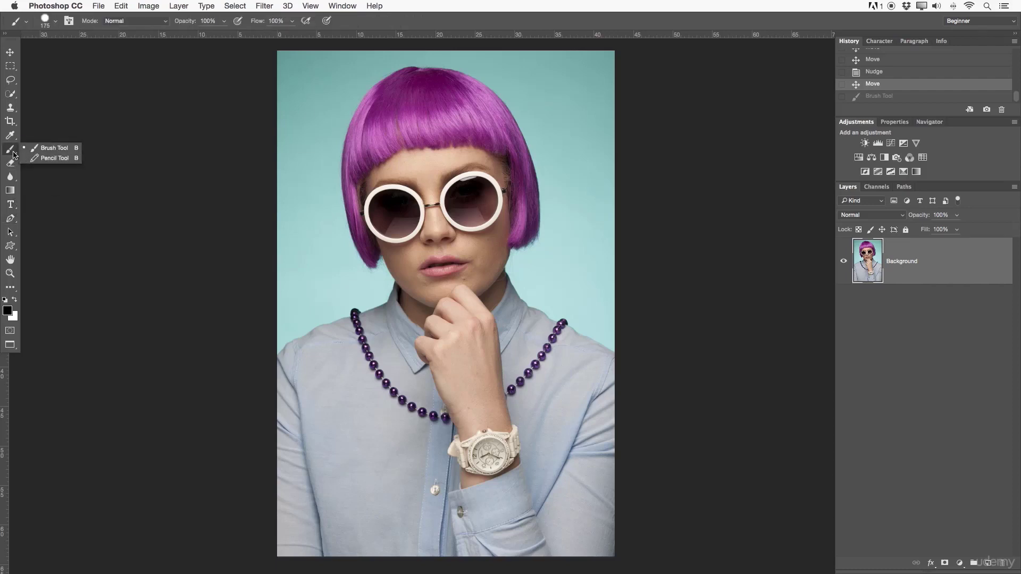
left_click(15, 137)
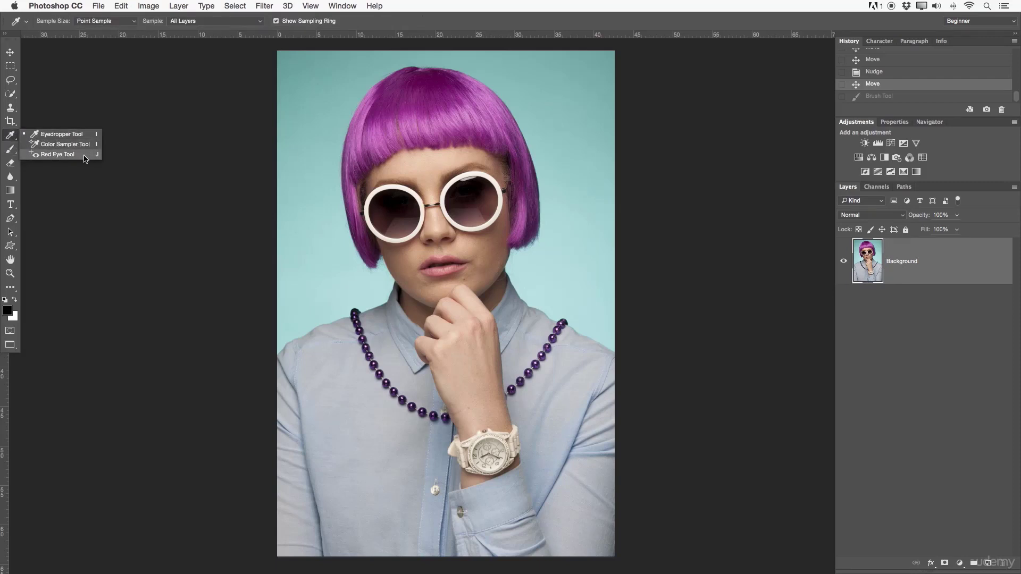
left_click(9, 121)
left_click(9, 121)
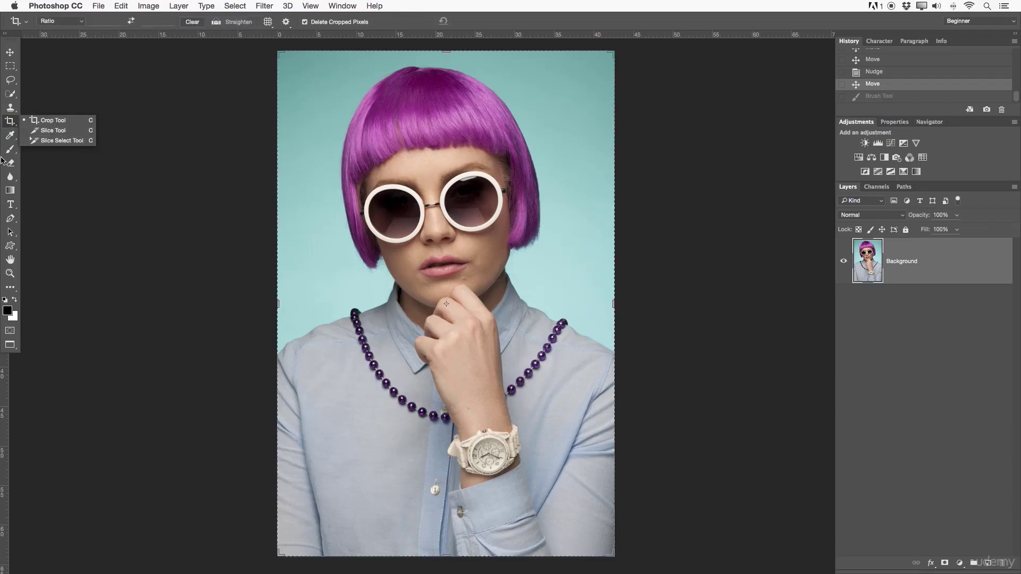
- Activate the Move Tool, shift the photo down on the canvas and move it back to fill the canvas
left_click(11, 124)
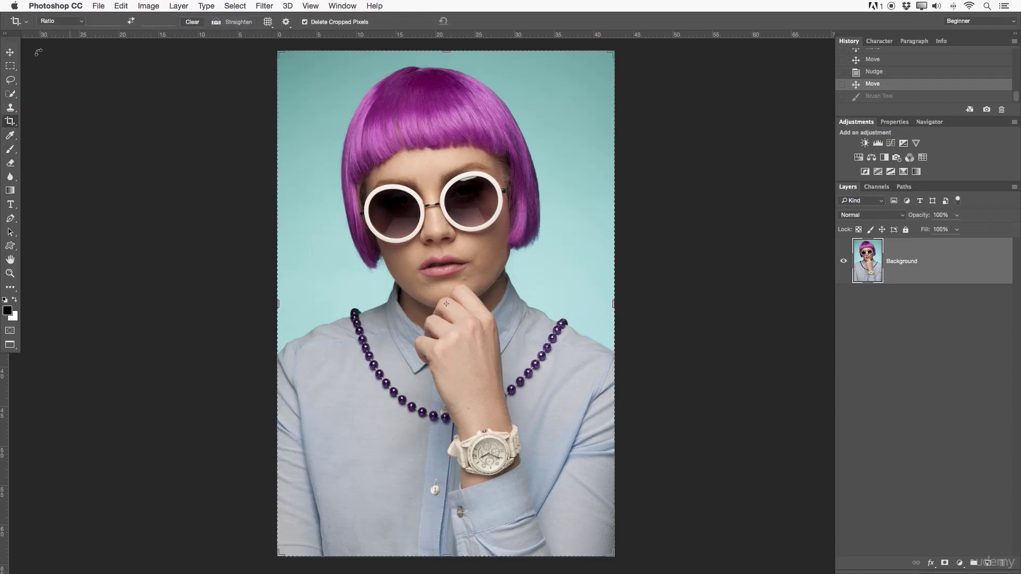
left_click(10, 52)
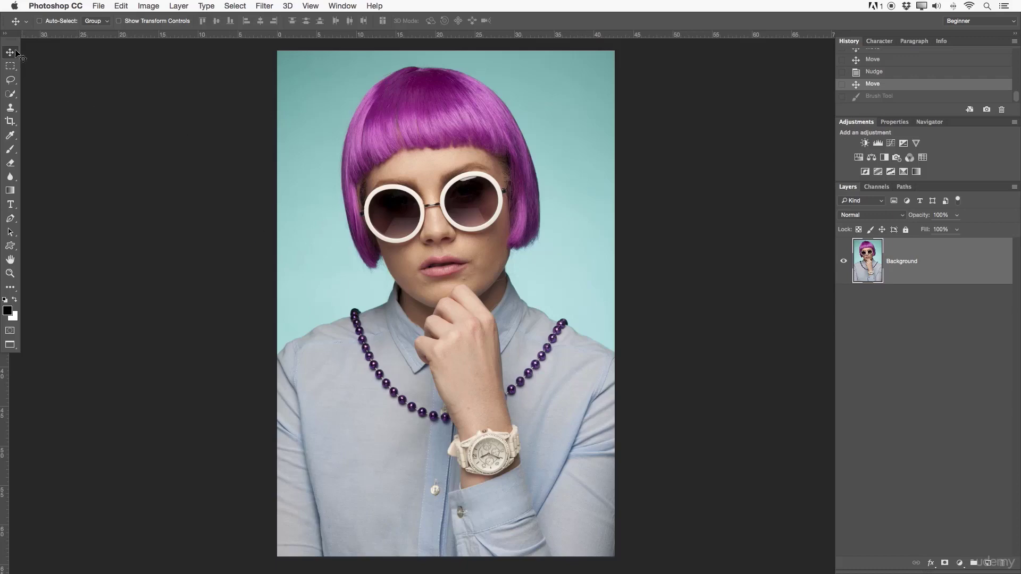
mouse_move(450, 237)
left_mouse_down()
mouse_move(503, 209)
mouse_move(423, 279)
mouse_move(516, 278)
mouse_move(497, 213)
mouse_move(417, 182)
mouse_move(417, 230)
mouse_move(448, 243)
left_mouse_up()
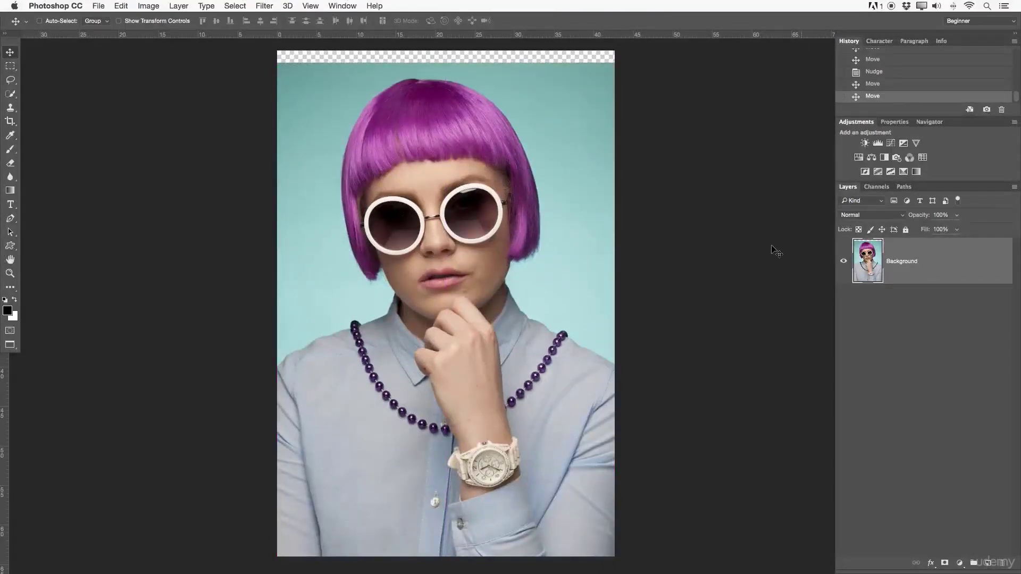
mouse_move(620, 253)
left_mouse_down()
mouse_move(622, 230)
mouse_move(631, 235)
mouse_move(591, 234)
mouse_move(636, 251)
mouse_move(634, 229)
mouse_move(633, 245)
left_mouse_up()
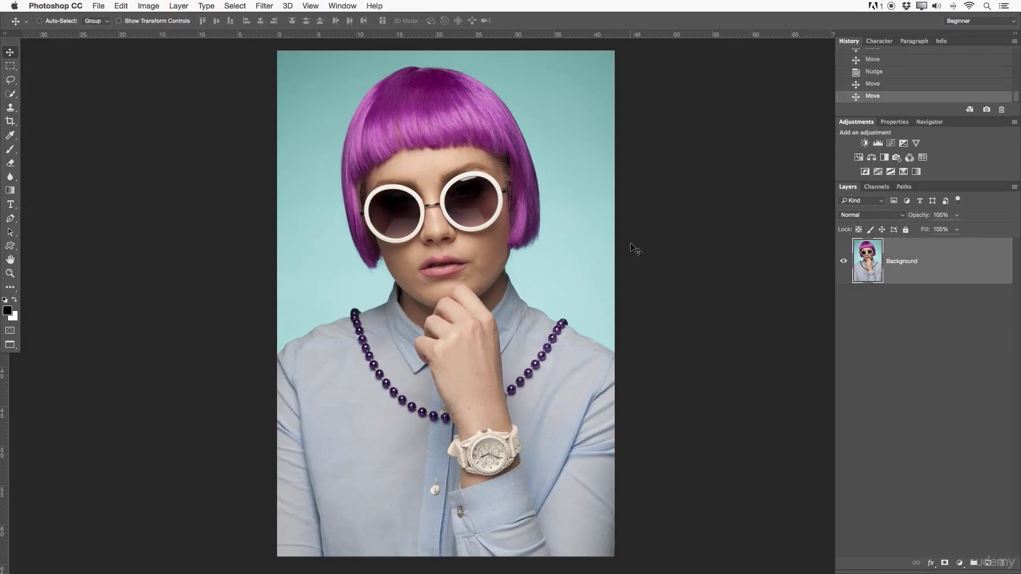
- Nudge the photo left in small steps and back right until it fills the canvas
key("Left")
key("Left")
key("Left")
key("Left")
key("Left")
key("Left")
key("Left")
key("Left")
key("Left")
key("Left")
key("Left")
key("Left")
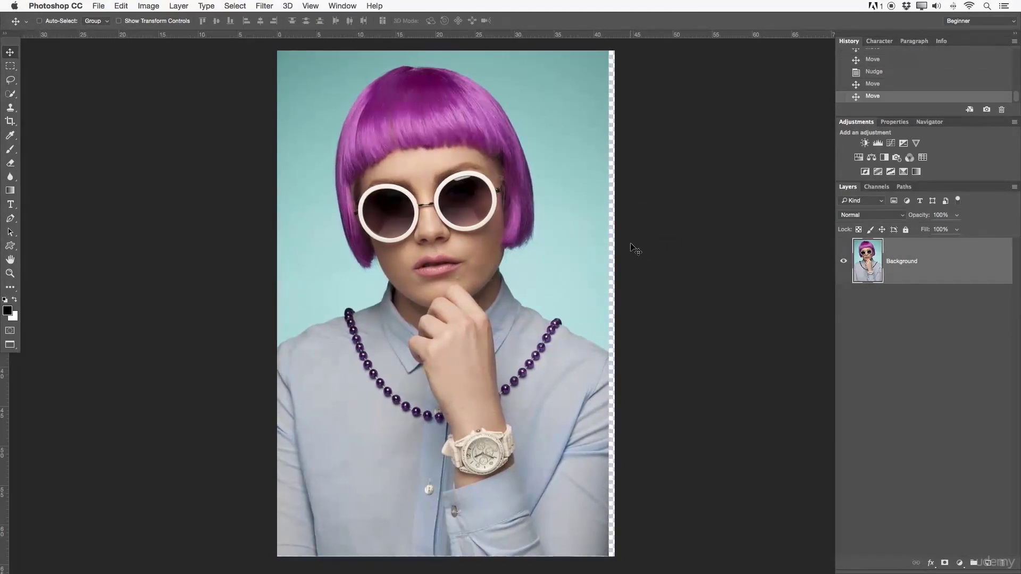
key("Right")
key("Right")
key("Right")
key("Right")
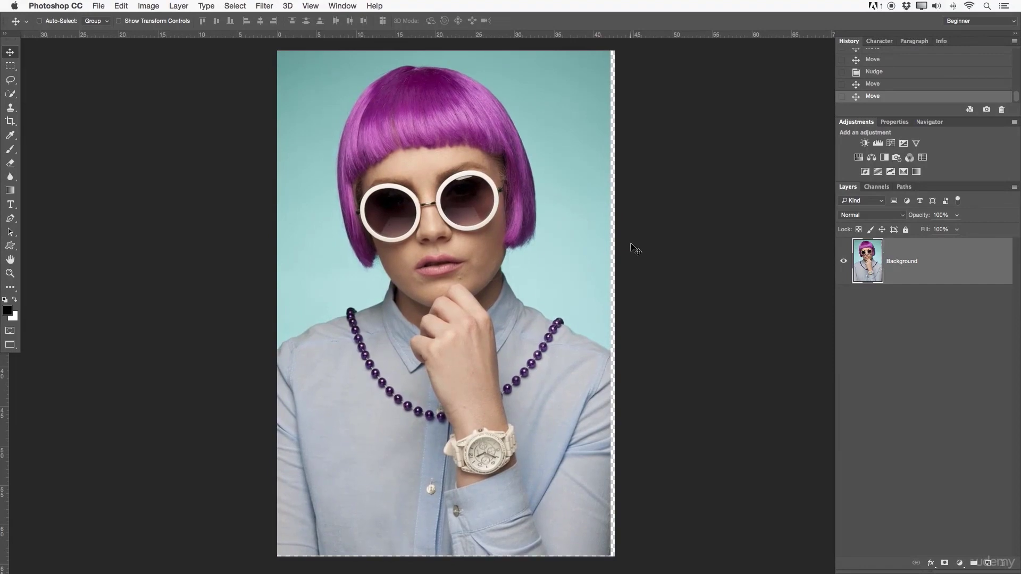
key("Right")
key("Right")
key("Right")
key("Right")
key("Right")
key("Right")
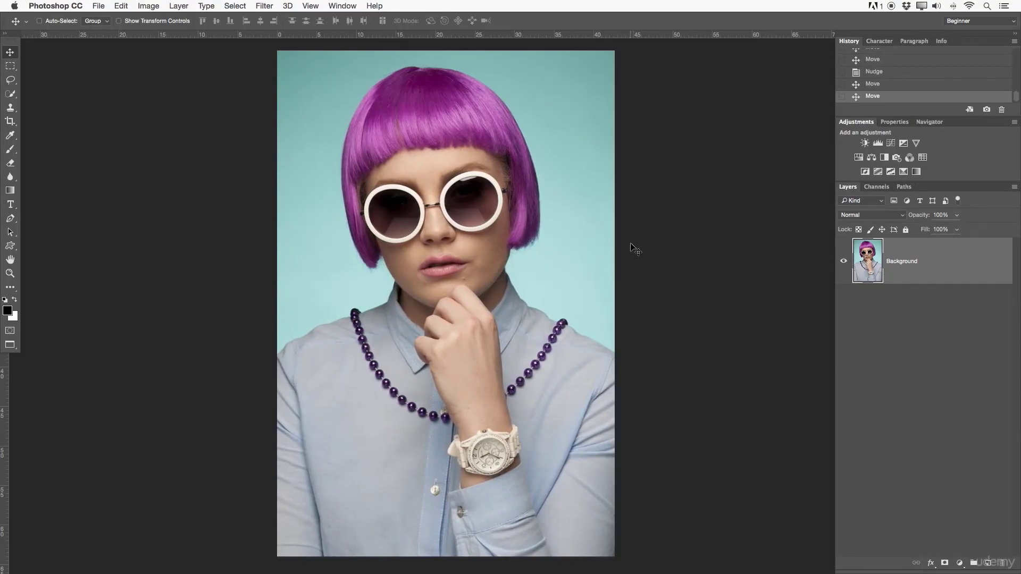
- Nudge the photo left in larger increments and zoom in on the transparent strip along its right edge
key("shift+Left")
key("shift+Left")
key("shift+Left")
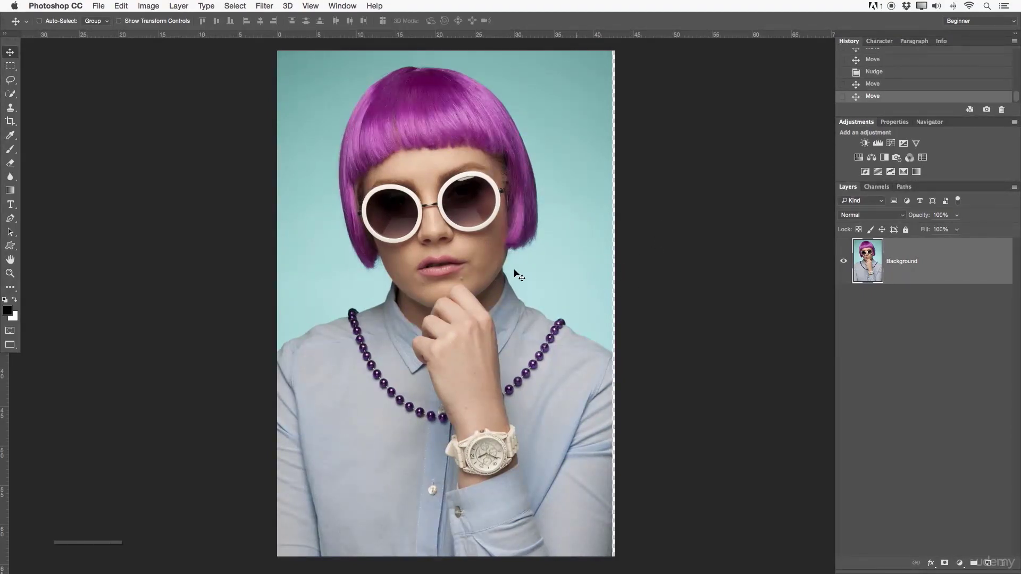
key("z")
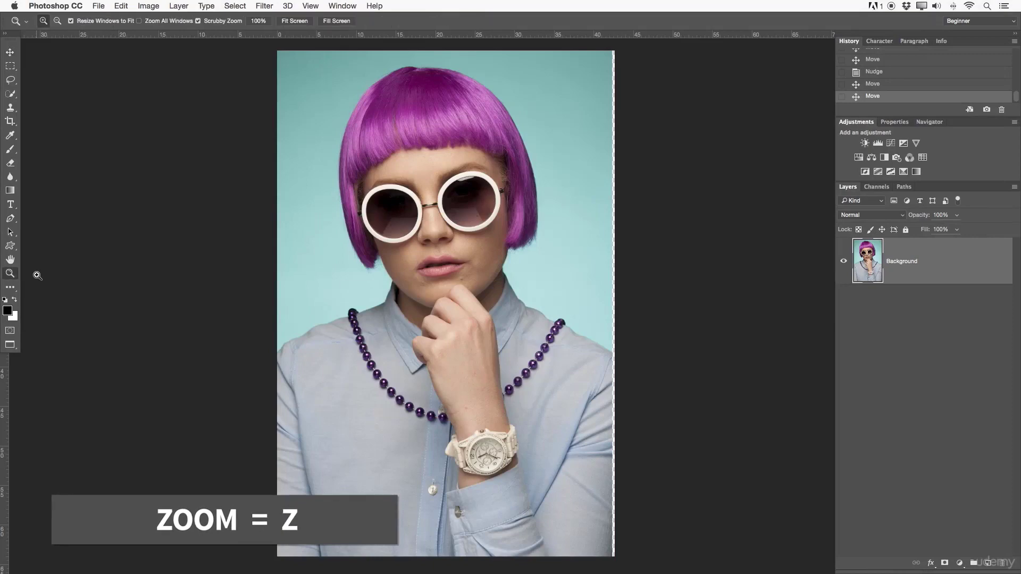
left_click_drag(605, 292, 665, 260)
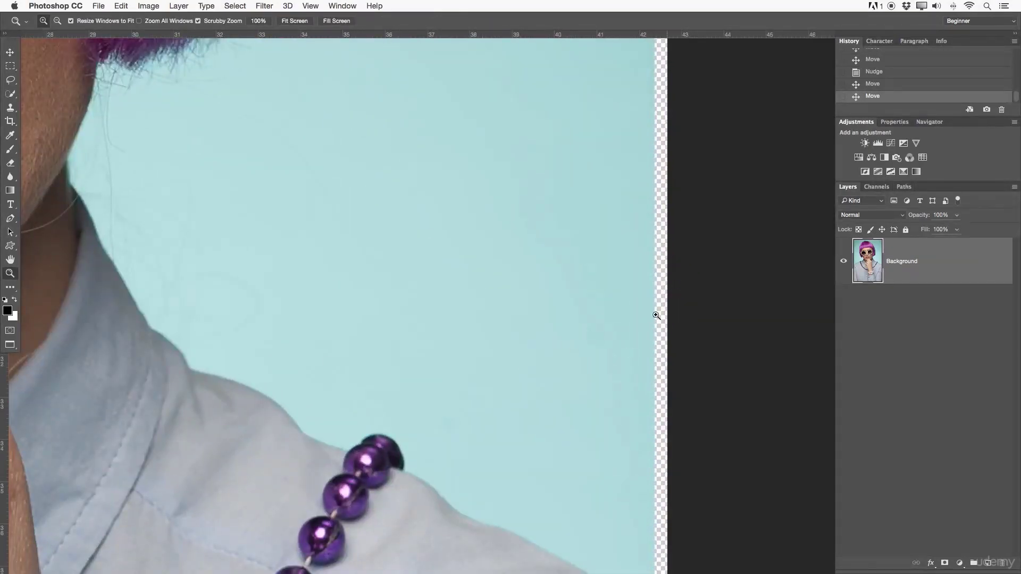
left_click(934, 121)
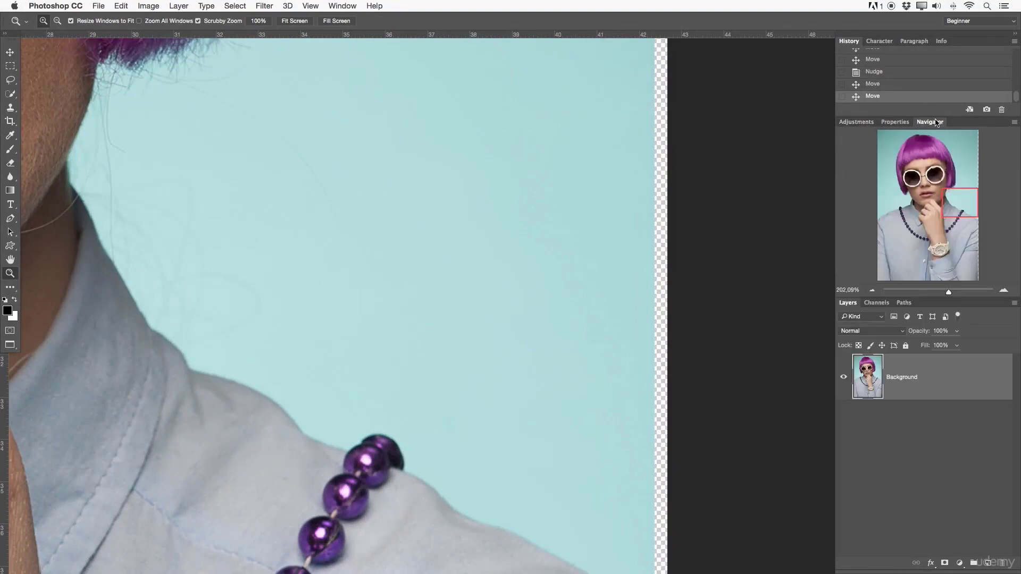
left_click(856, 122)
mouse_move(627, 241)
left_mouse_down()
mouse_move(645, 245)
mouse_move(638, 257)
left_mouse_up()
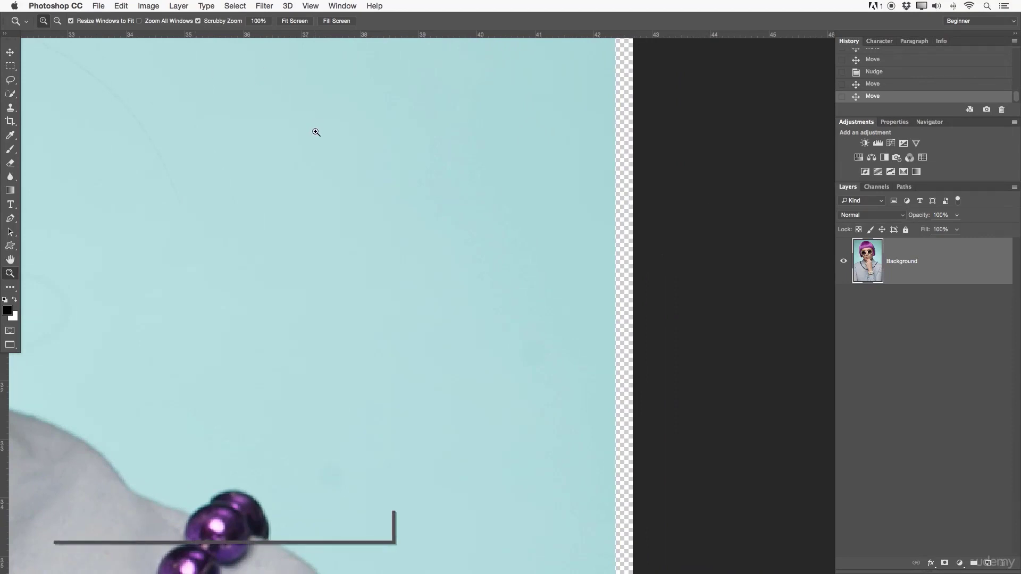
- Nudge the photo right with the Move Tool until the transparent strip at its right edge is closed
key("v")
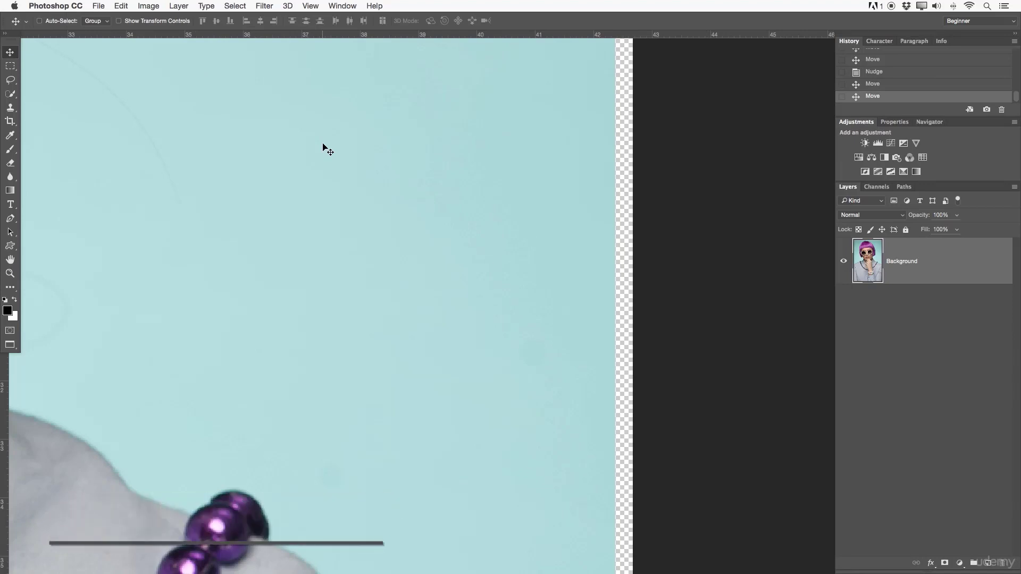
key("Right")
key("Right")
key("Right")
key("Right")
key("Right")
key("Right")
key("Right")
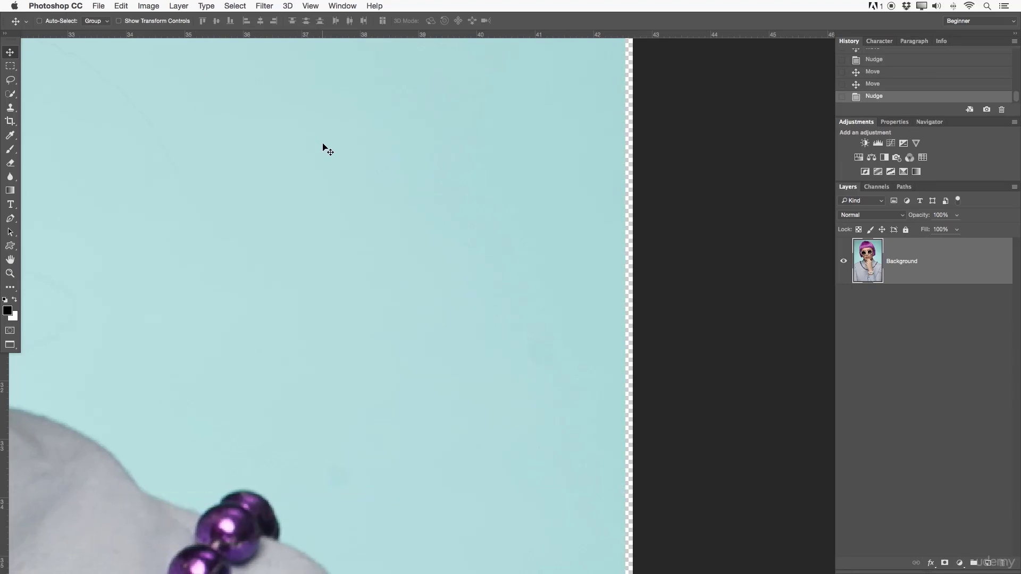
key("Right")
key("Right")
key("Right")
key("Right")
key("Right")
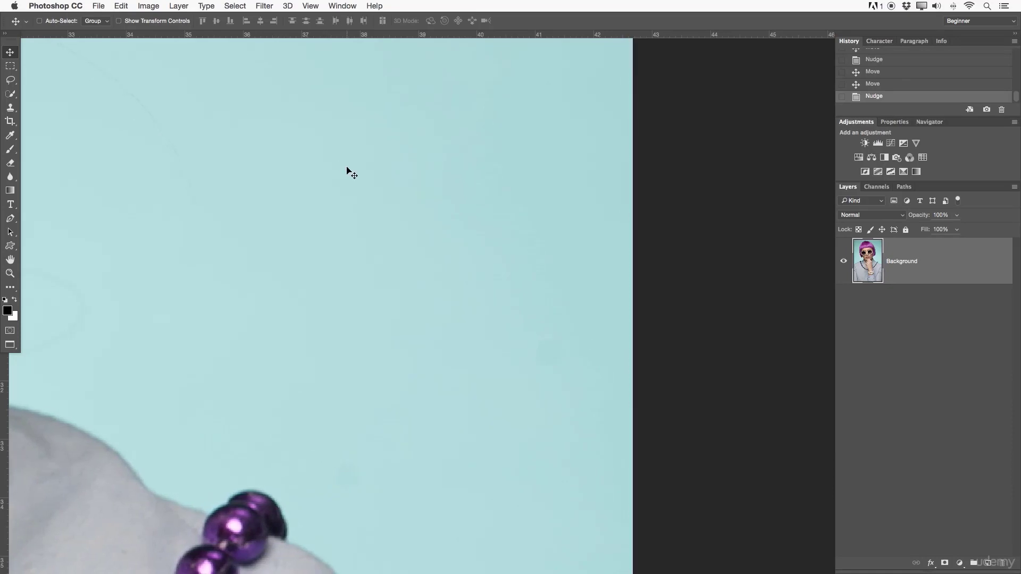
- Zoom out to the whole photo, pan it to the middle of the workspace and reactivate the Move Tool
key("z")
left_click_drag(464, 194, 383, 194)
key("space")
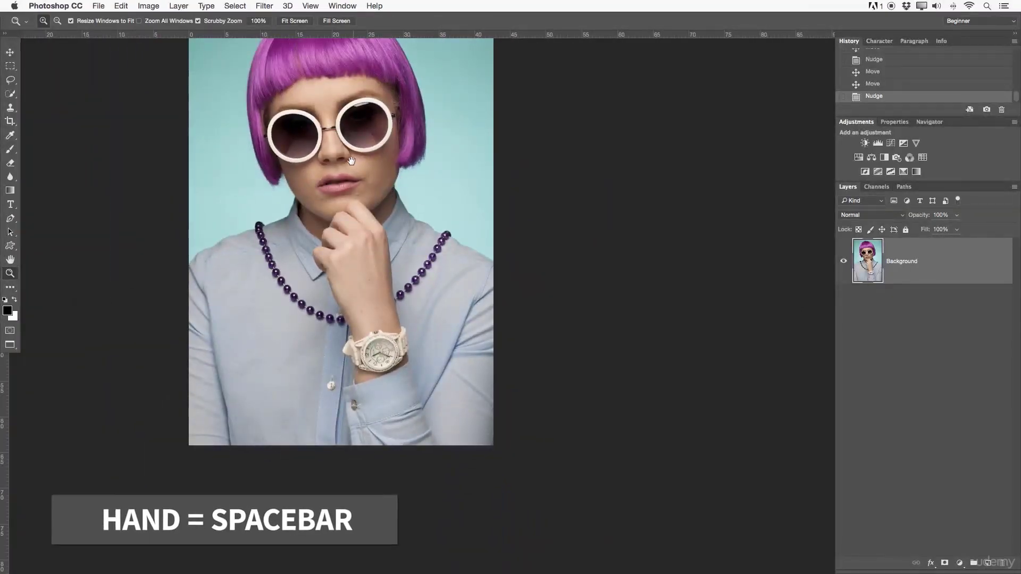
left_click_drag(351, 161, 458, 241)
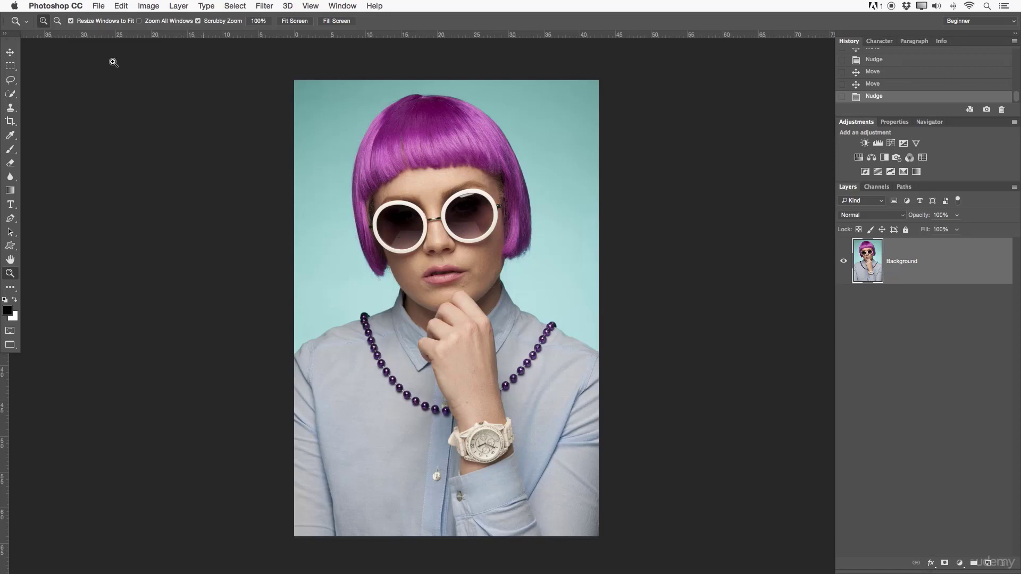
left_click(9, 50)
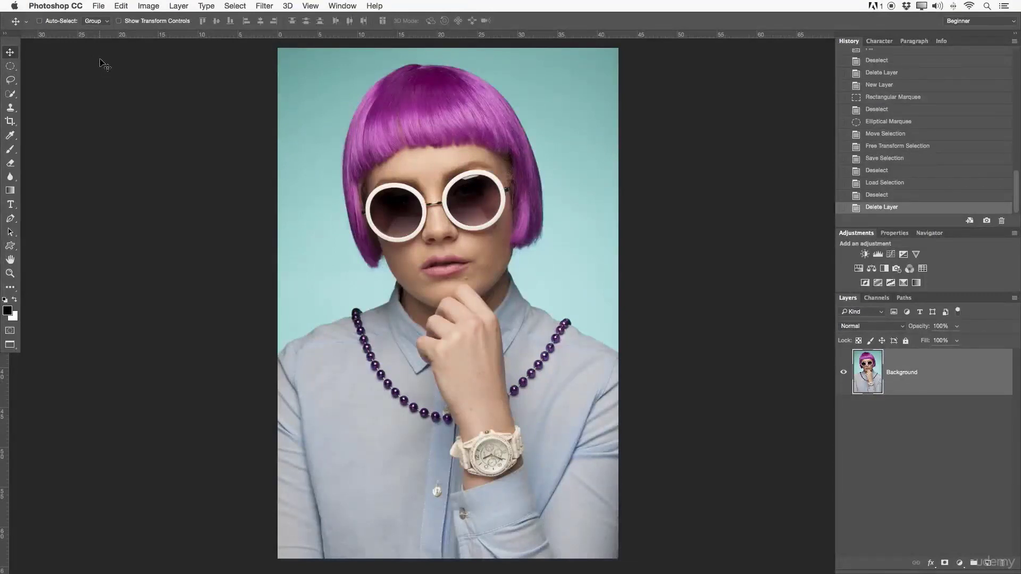
- Look over the grouped marquee tools and their entries in the Customize Toolbar dialog, and close the dialog
left_click(14, 66)
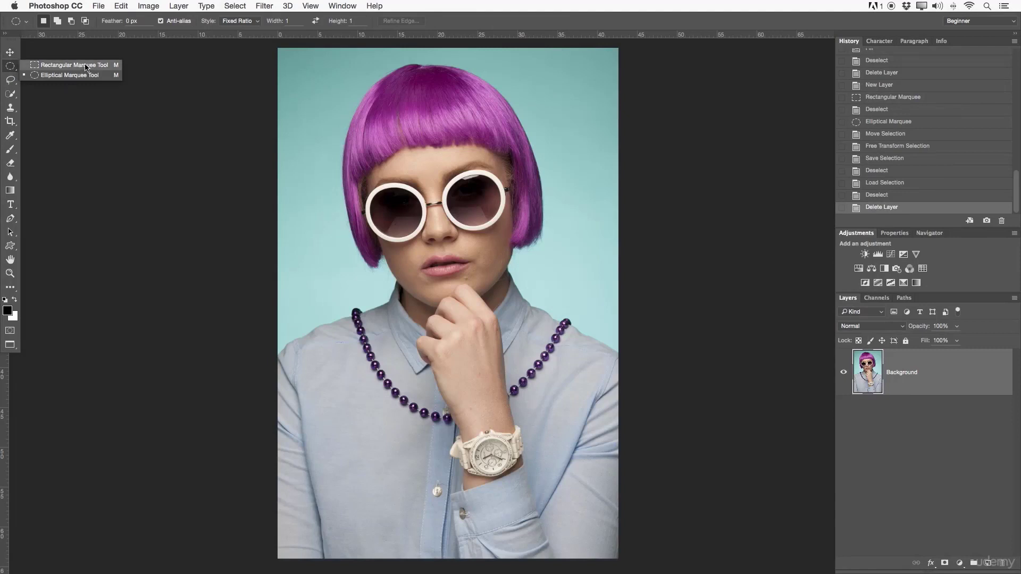
left_click(114, 4)
left_click(134, 416)
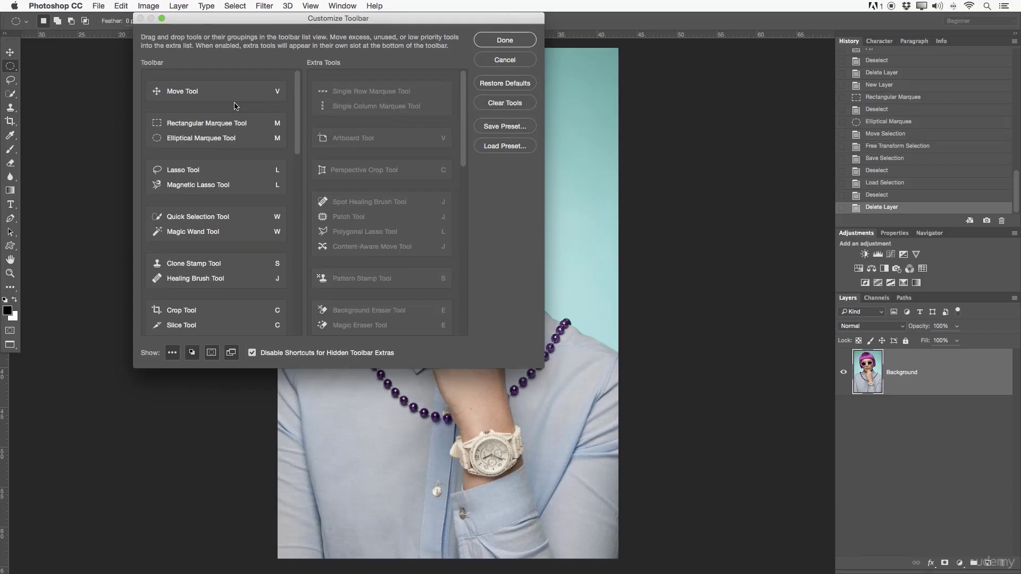
left_click(505, 41)
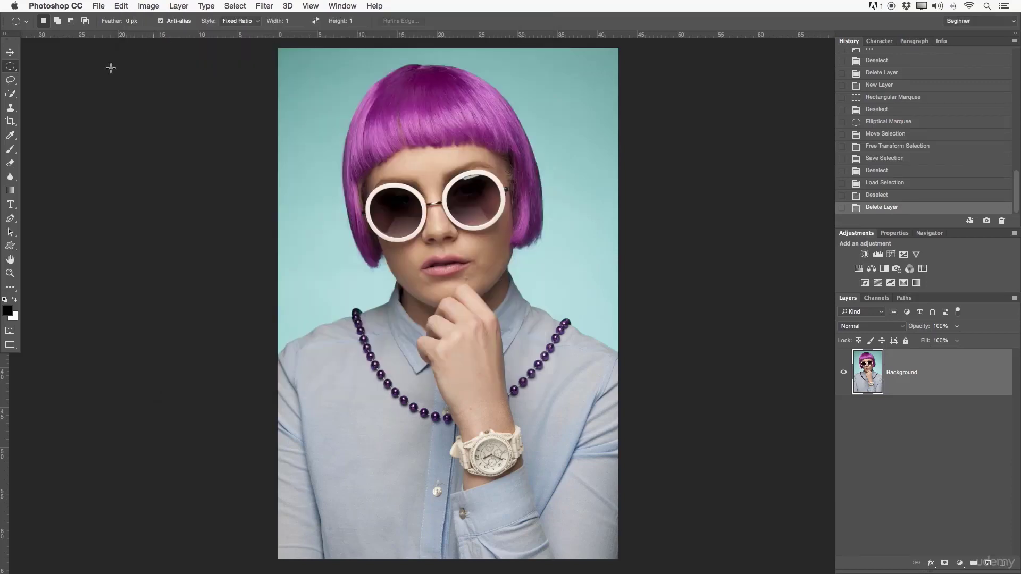
- Add a new layer and draw a Rectangular Marquee selection around the woman's head and upper chest
left_click_drag(18, 69, 53, 65)
left_click(989, 563)
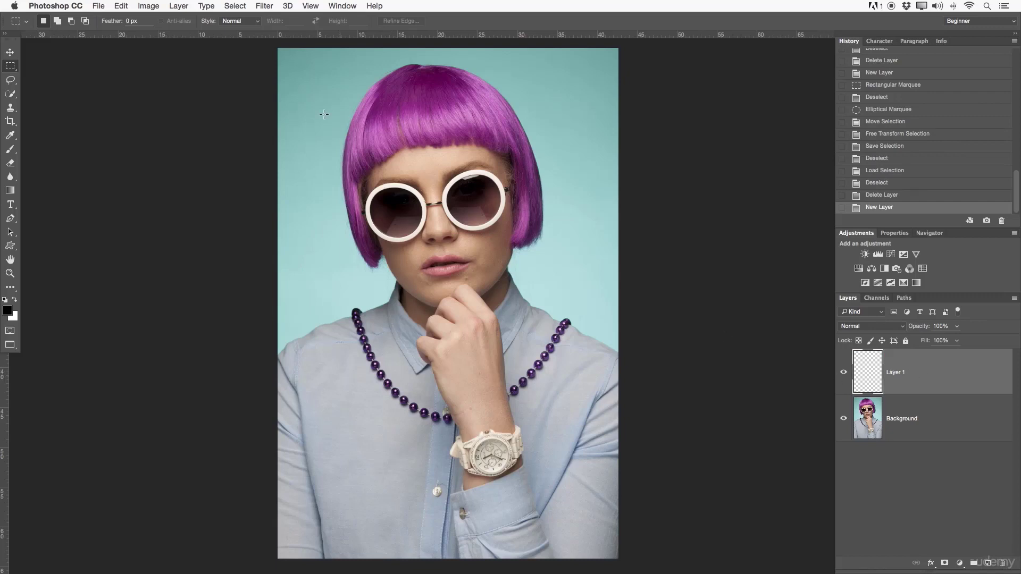
left_click_drag(306, 106, 587, 391)
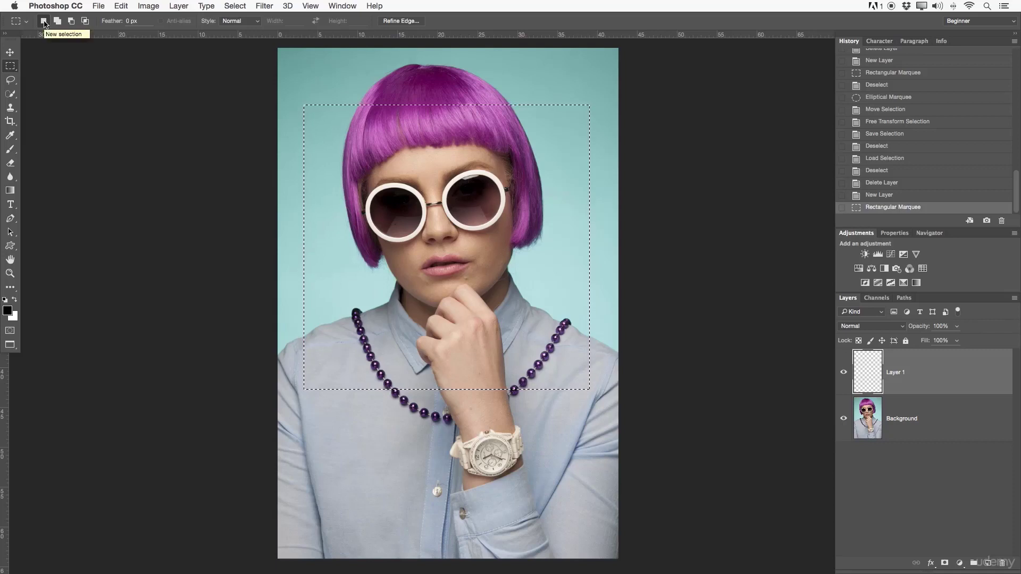
- Subtract rectangles from the selection at its lower-left corner and around each lens of the sunglasses
left_click(71, 21)
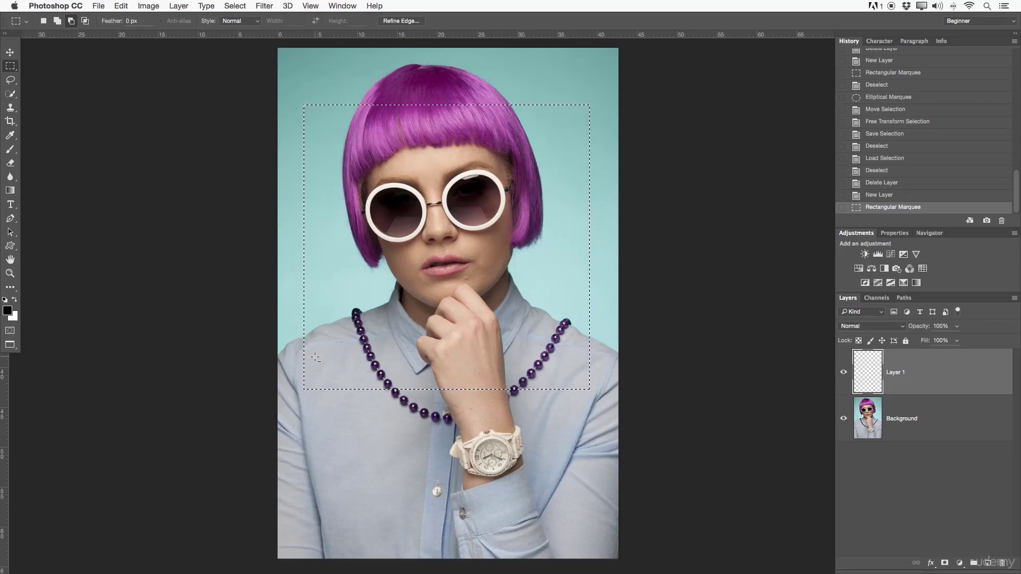
left_click_drag(300, 354, 449, 435)
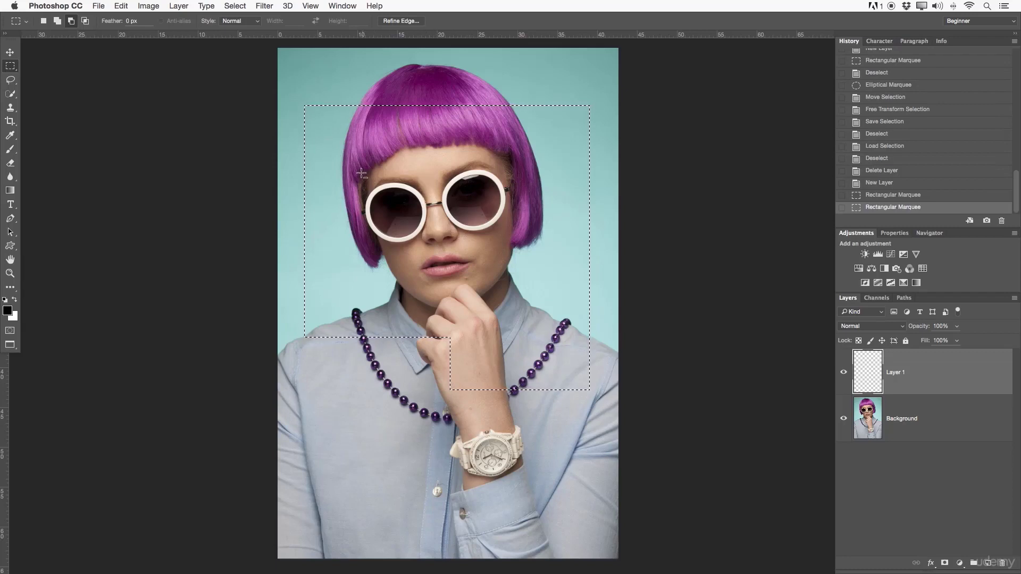
left_click_drag(361, 173, 437, 253)
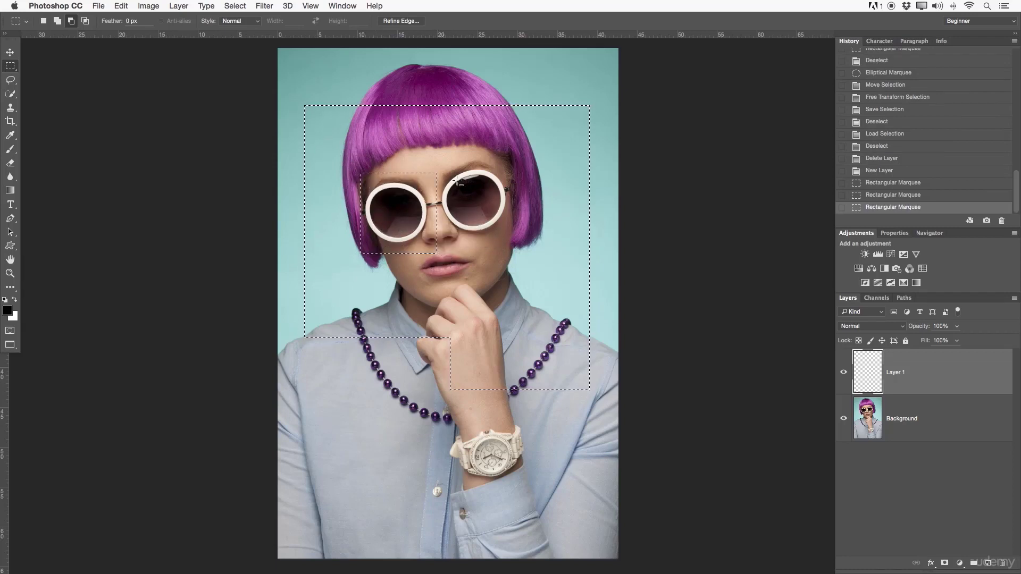
left_click_drag(444, 166, 522, 246)
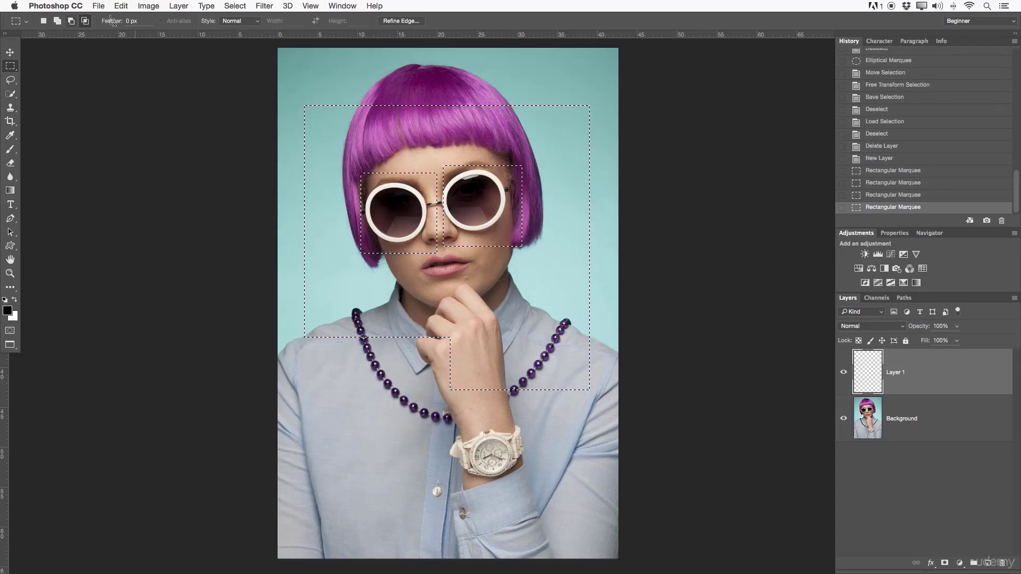
- Try intersecting the selection with a rectangle spanning the sunglasses and the raised hand, and undo it
left_click_drag(383, 202, 494, 354)
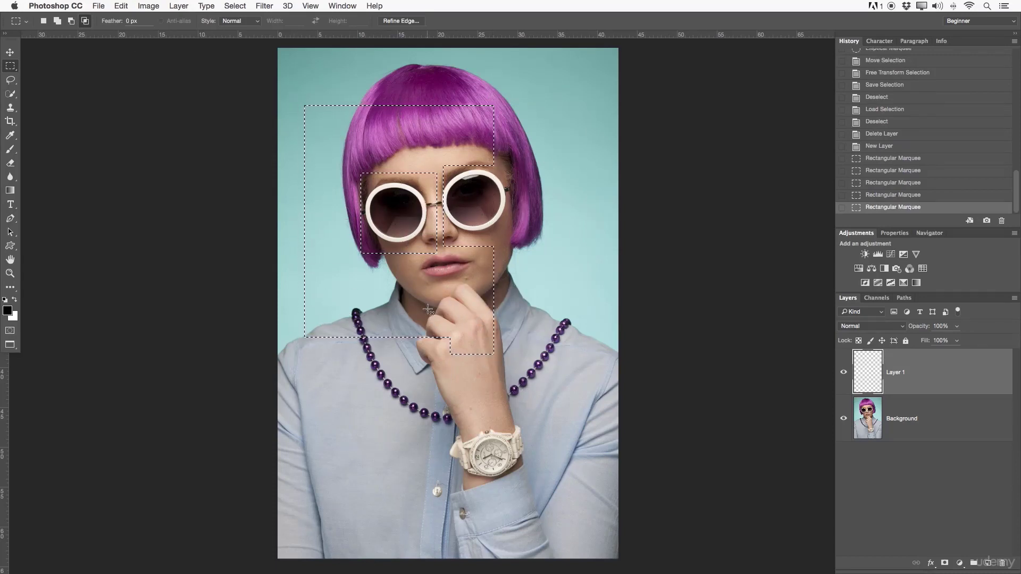
key("super+z")
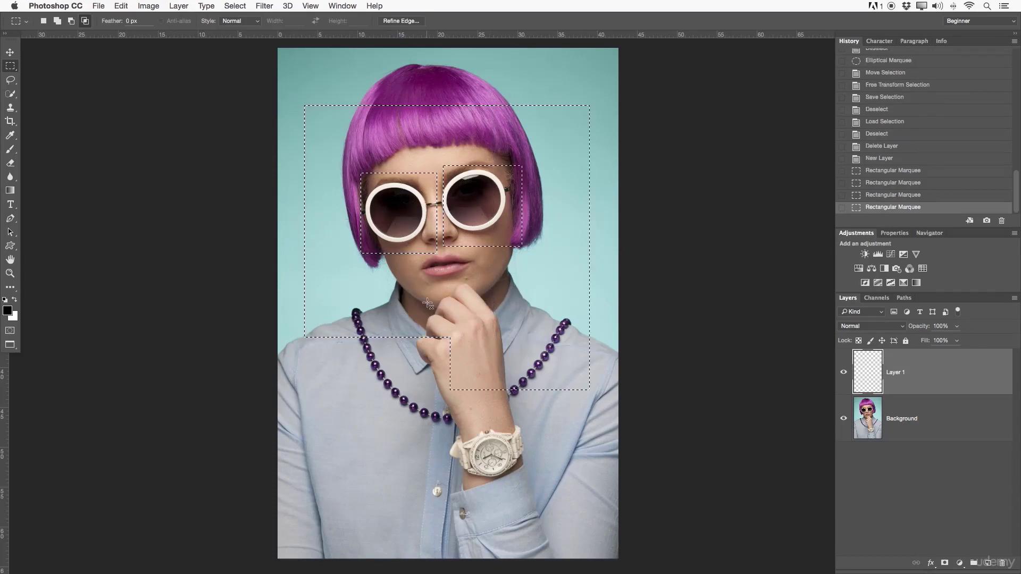
- Look over the marquee's Feather value and its Style choices
left_click(132, 21)
scroll(280, 318, "up", 1)
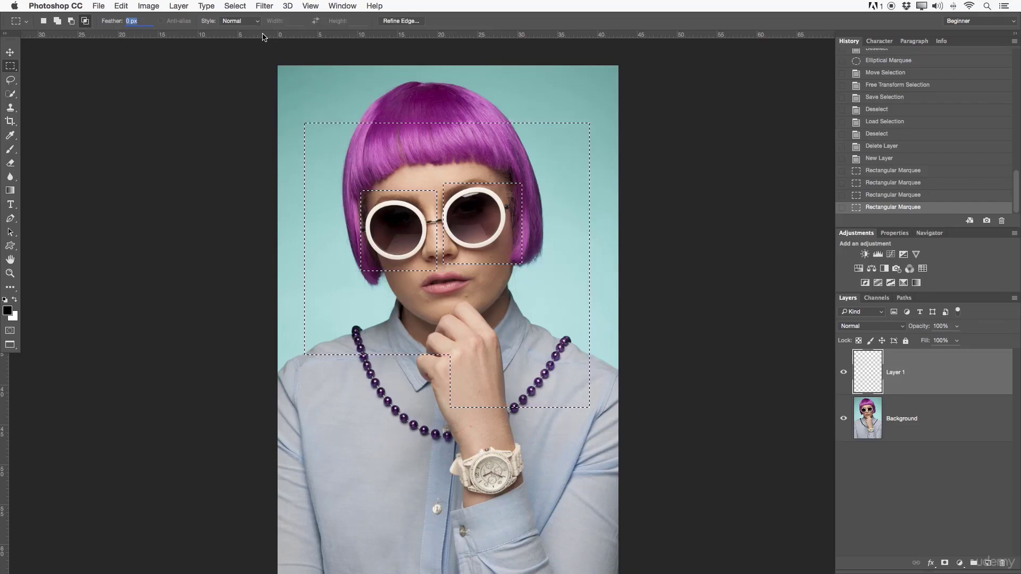
left_click(240, 21)
left_click(228, 21)
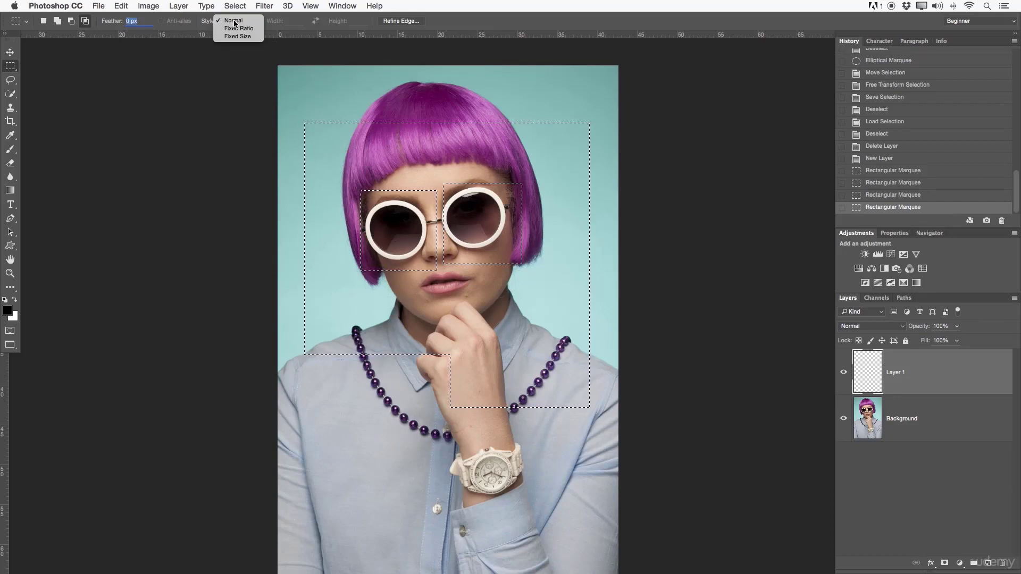
left_click(256, 21)
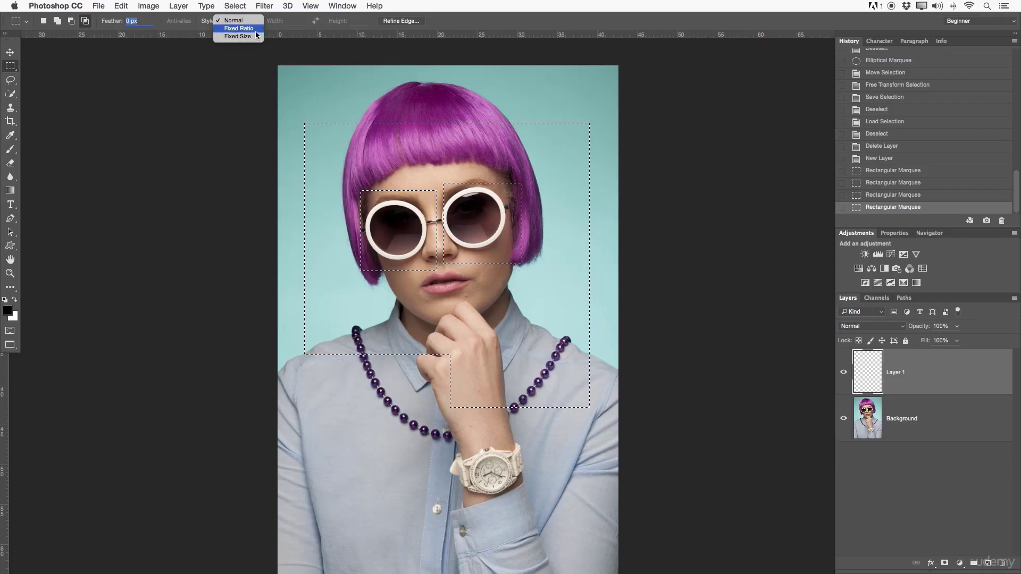
left_click(250, 24)
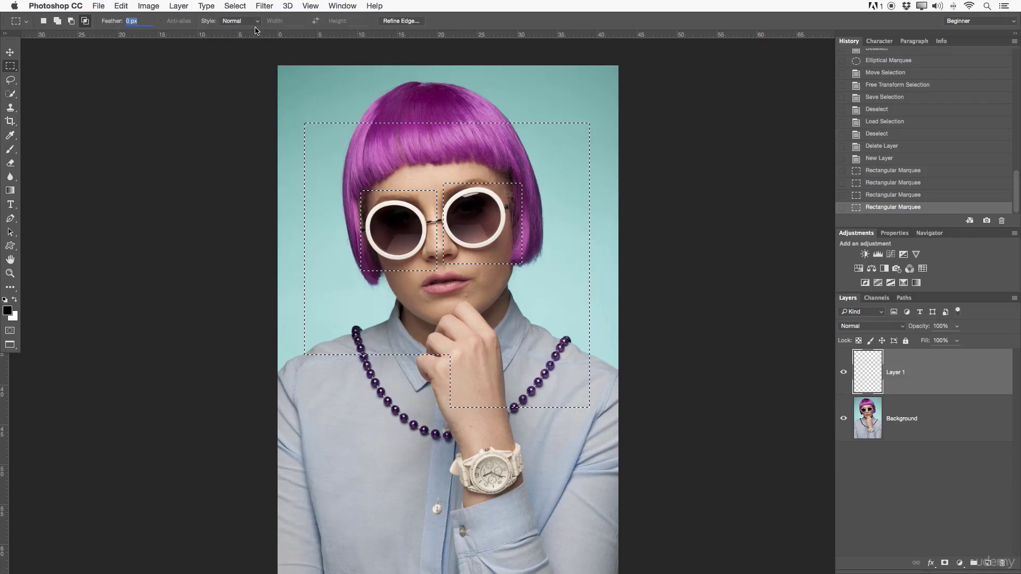
- Set the marquee style to Fixed Ratio to inspect its Width and Height values, and return it to Normal
left_click(237, 21)
left_click(237, 28)
left_click(352, 21)
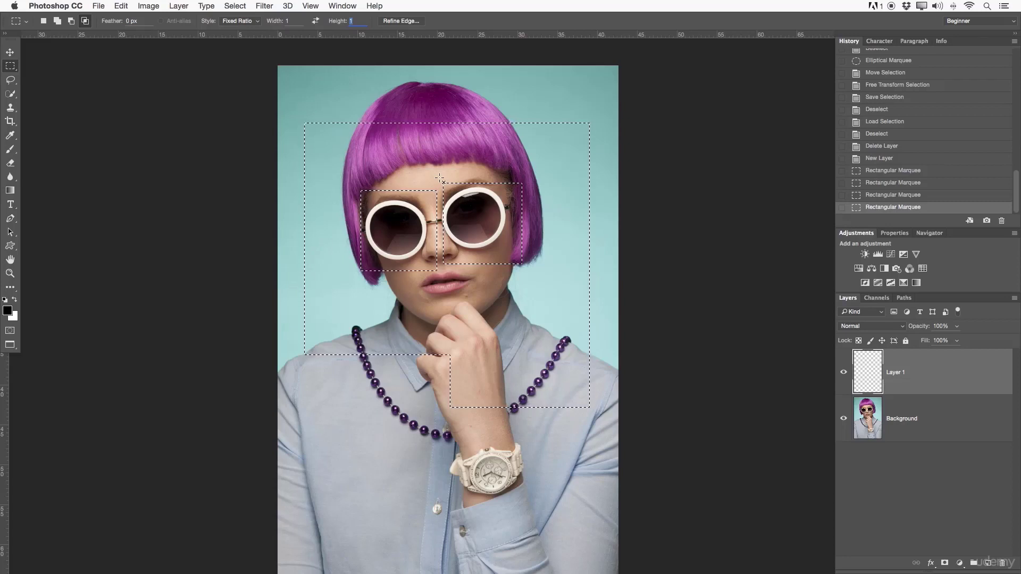
left_click(237, 21)
left_click(236, 11)
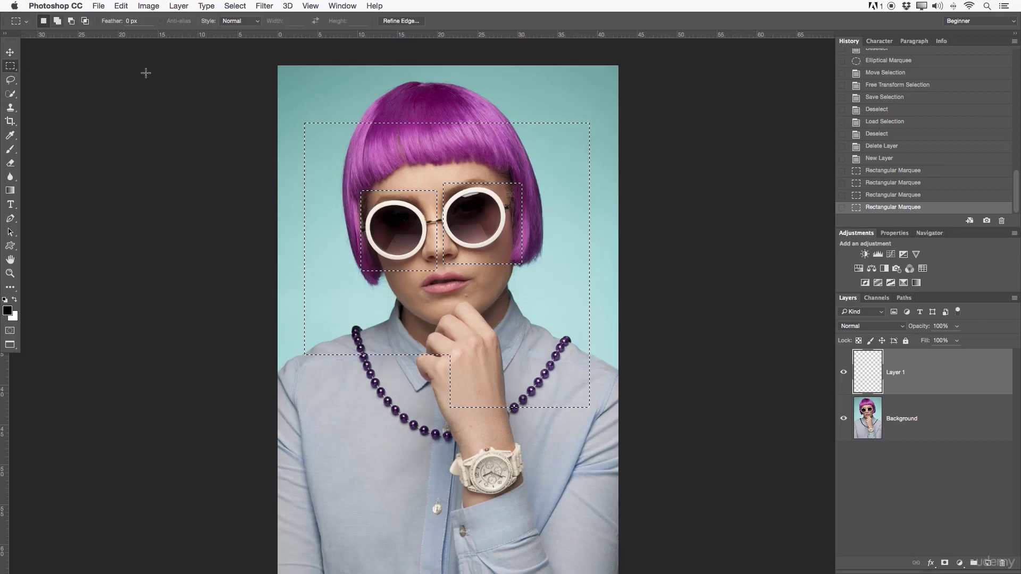
- Open the Fill settings for the selection on the empty layer and choose red d20202 as the Color contents
right_click(468, 155)
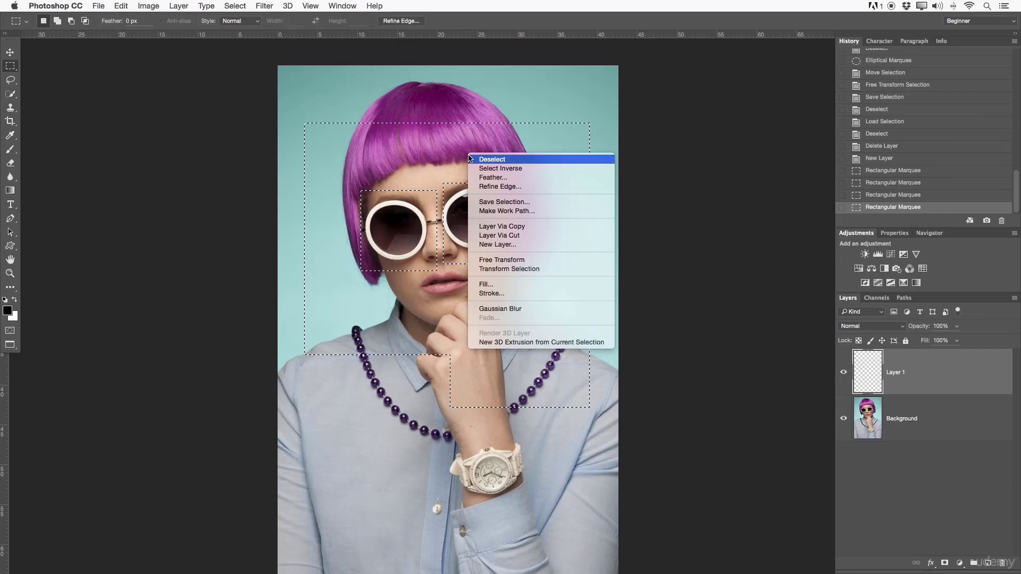
left_click(401, 133)
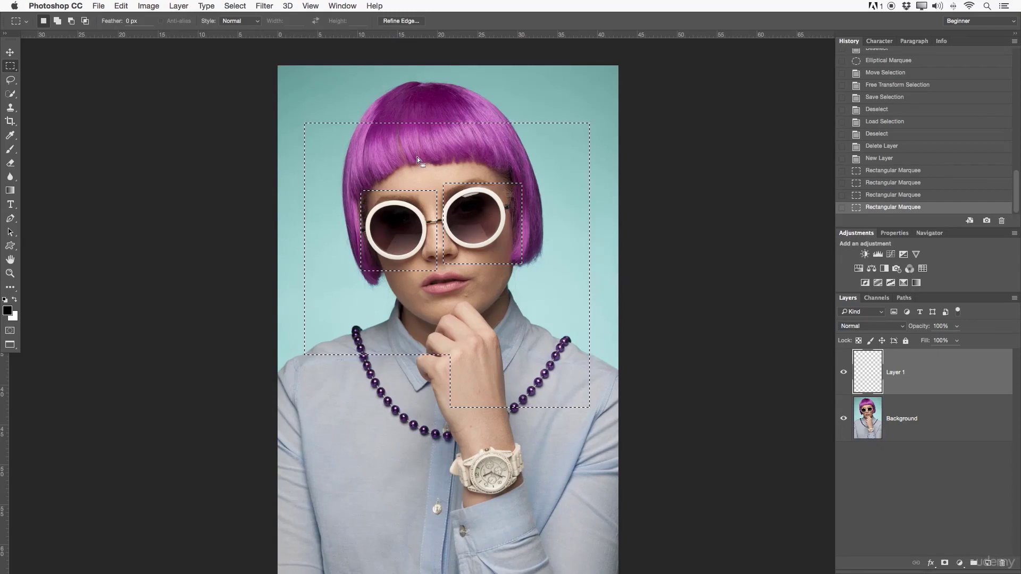
right_click(446, 157)
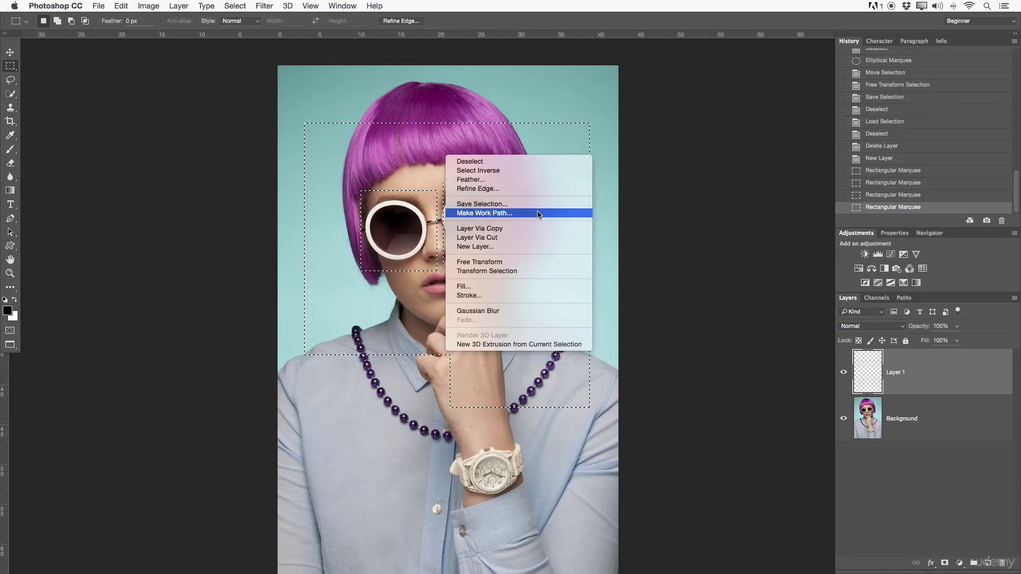
left_click(469, 287)
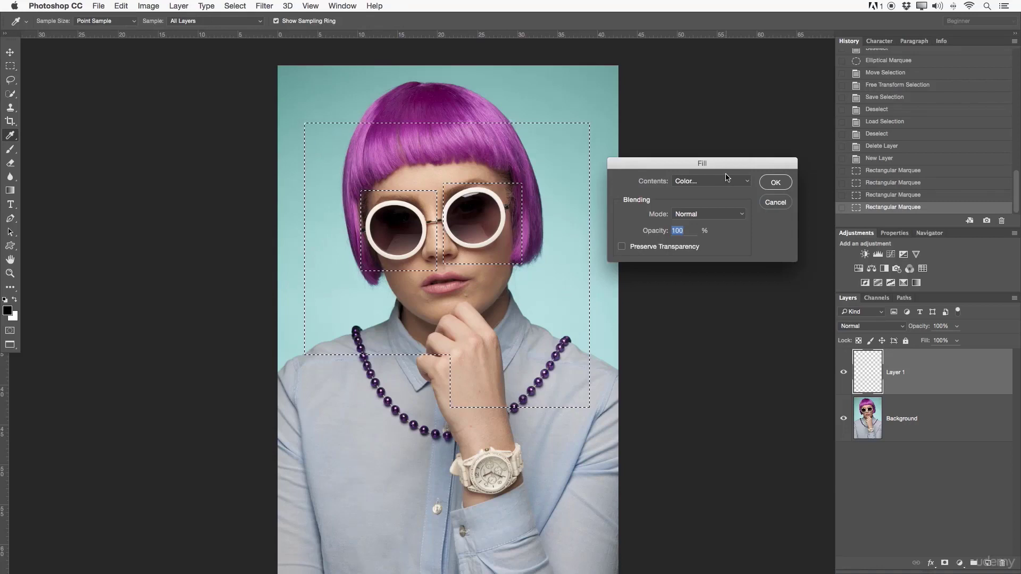
scroll(727, 177, "up", 2)
scroll(726, 177, "down", 3)
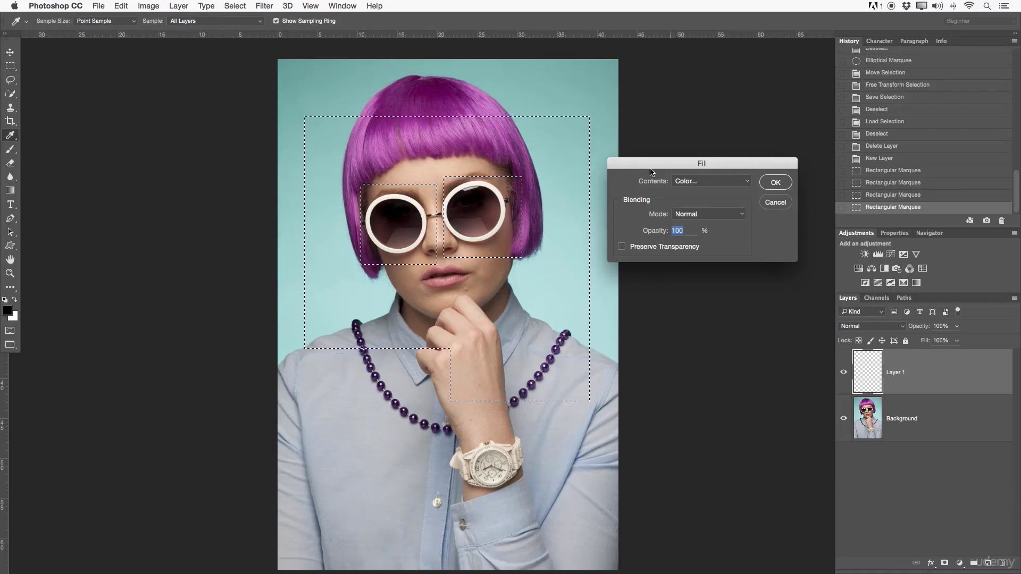
left_click(685, 182)
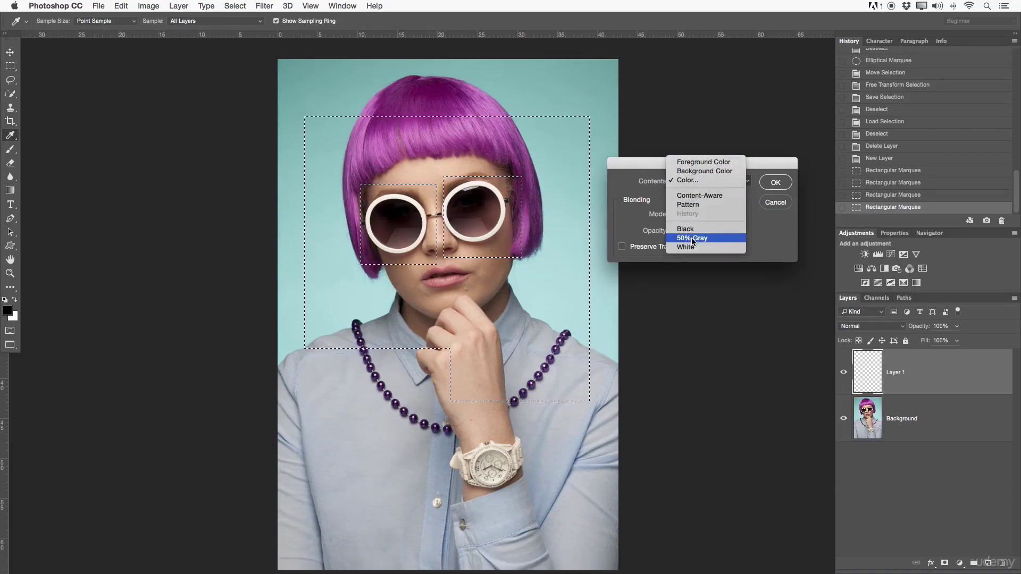
left_click(703, 183)
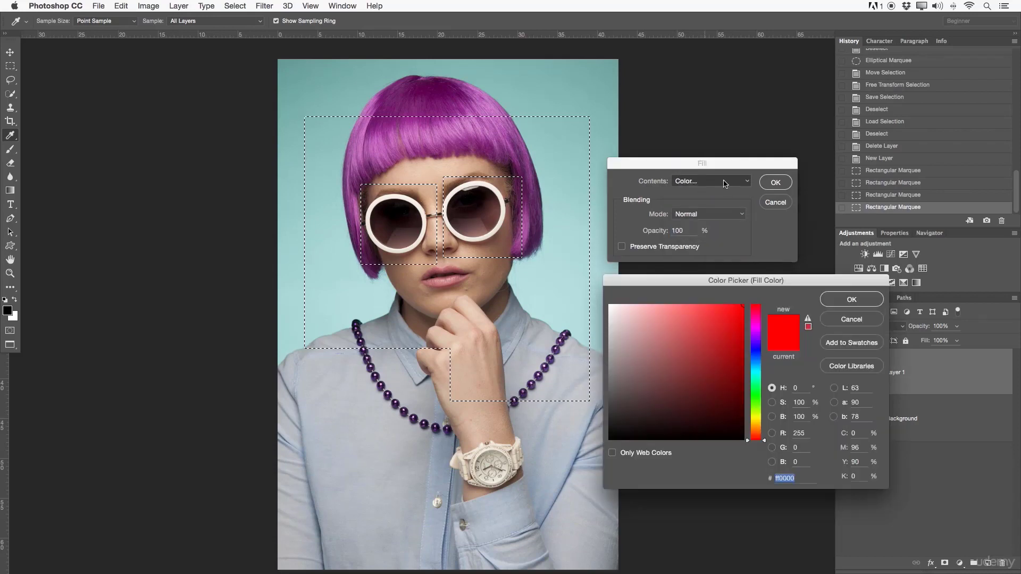
left_click_drag(708, 274, 709, 270)
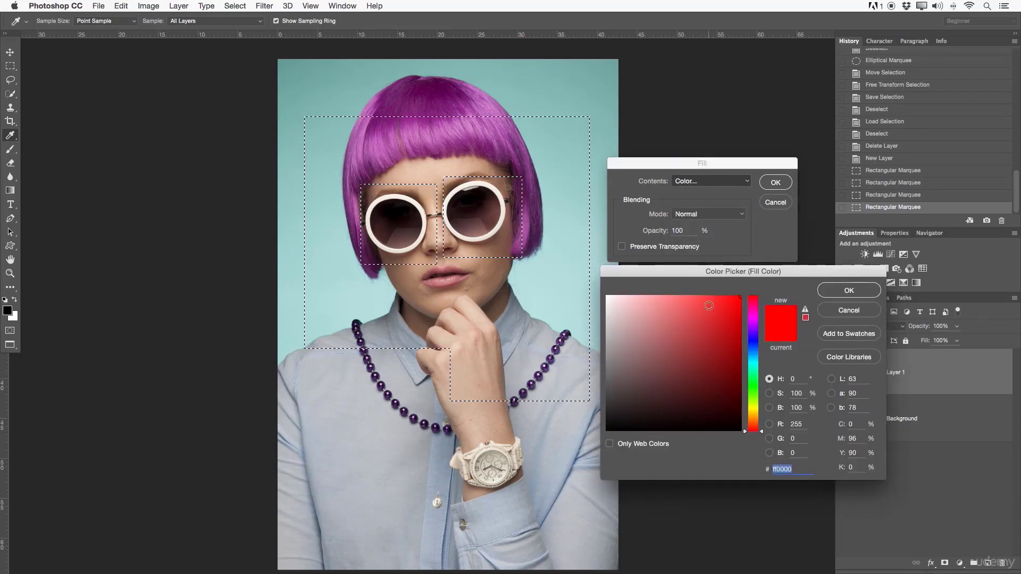
left_click_drag(710, 305, 740, 319)
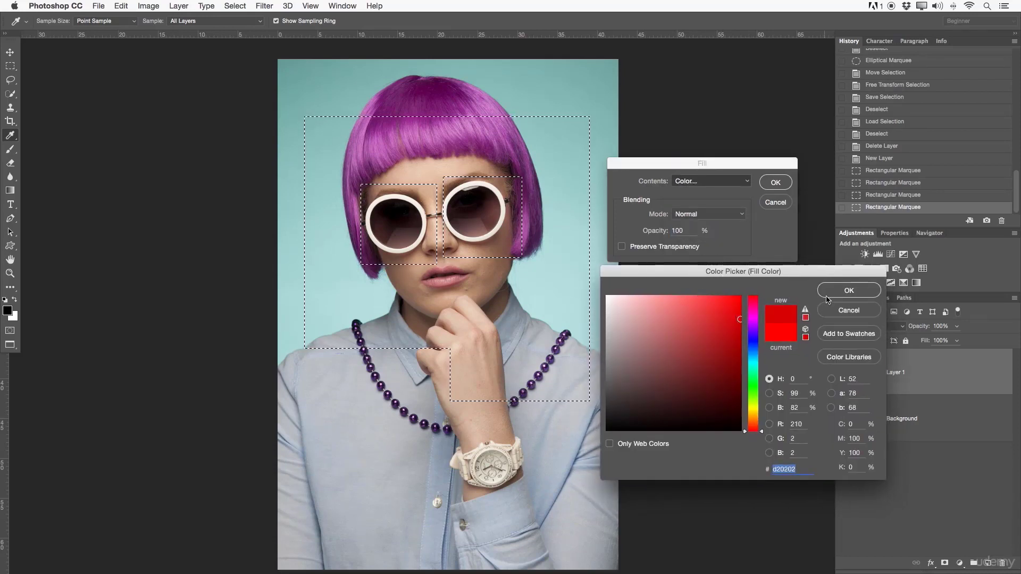
left_click(828, 292)
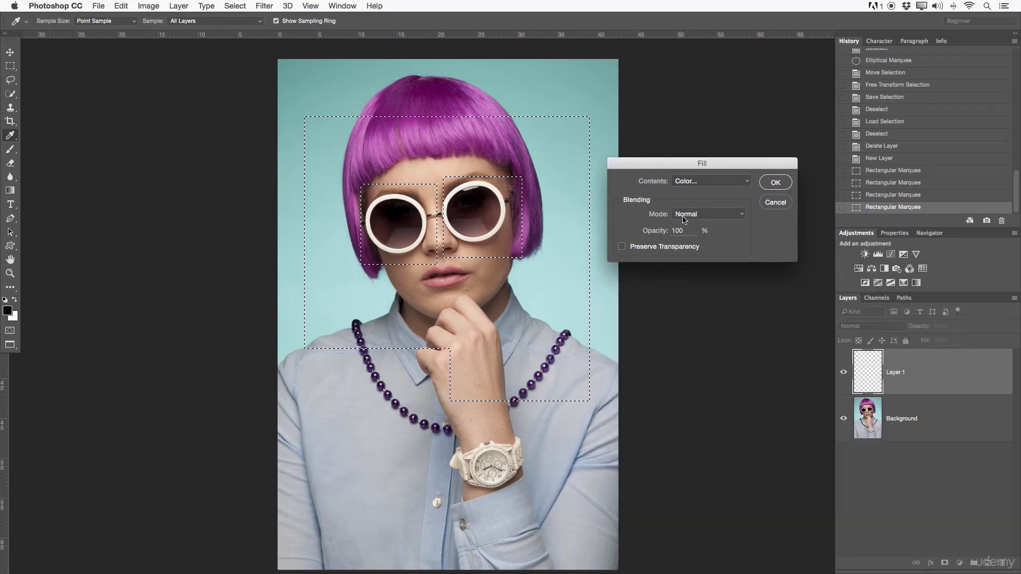
- Fill the selection with the chosen red in Normal mode at 100% opacity, and deselect
left_click(685, 216)
left_click(694, 214)
left_click(775, 183)
key("m")
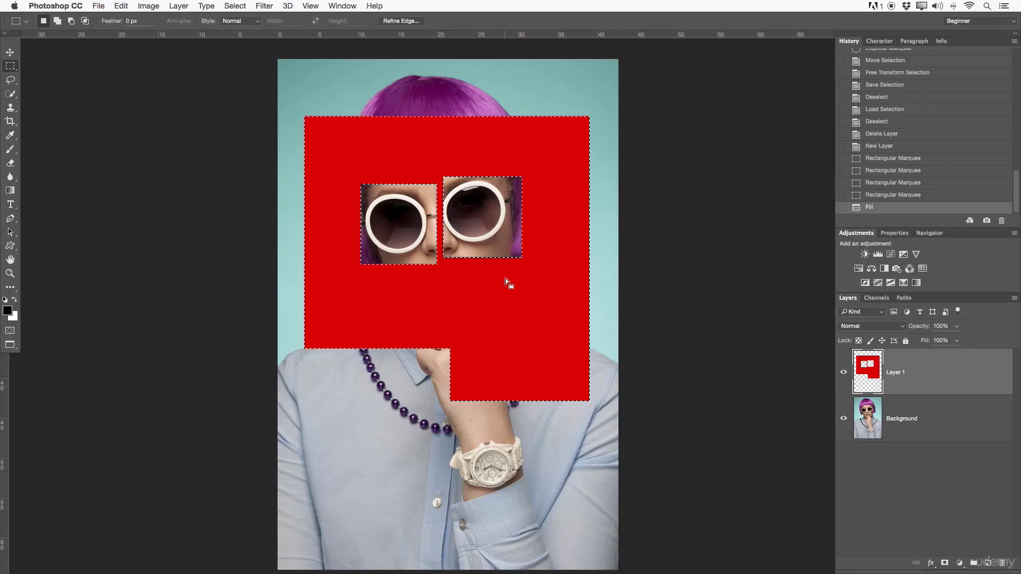
right_click(466, 290)
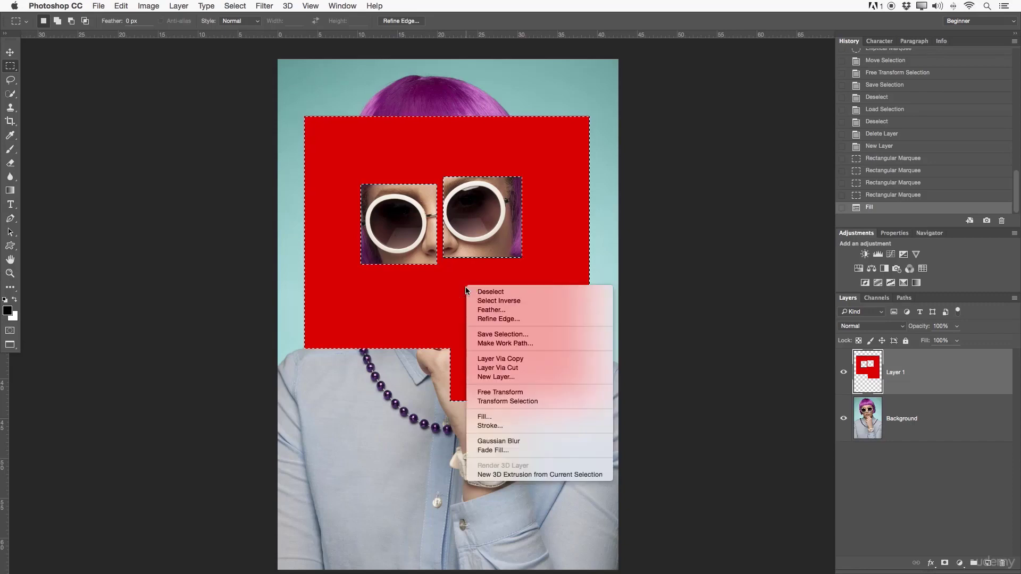
left_click(480, 291)
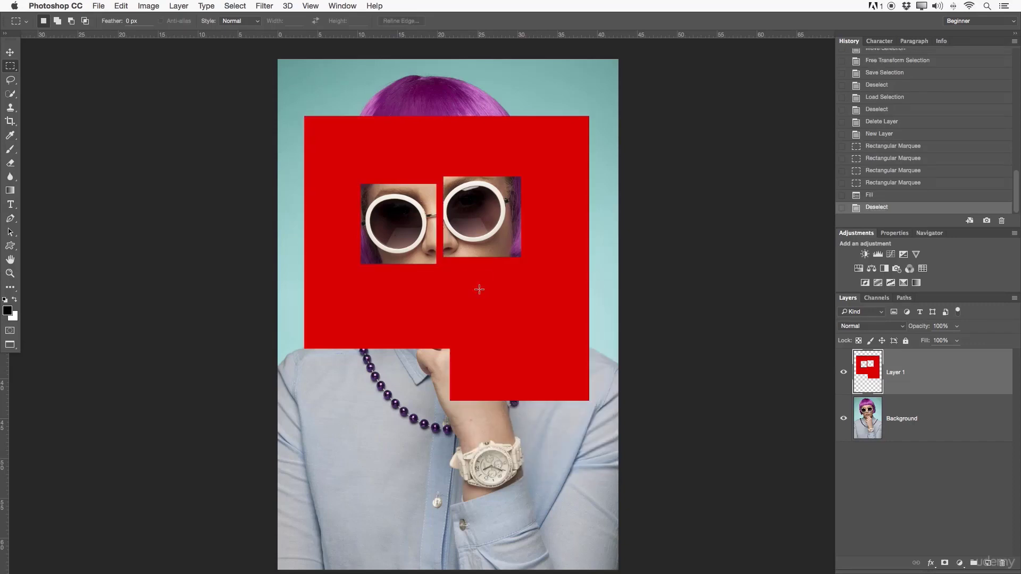
- Examine the edges of the red fill around the sunglasses up close
key("z")
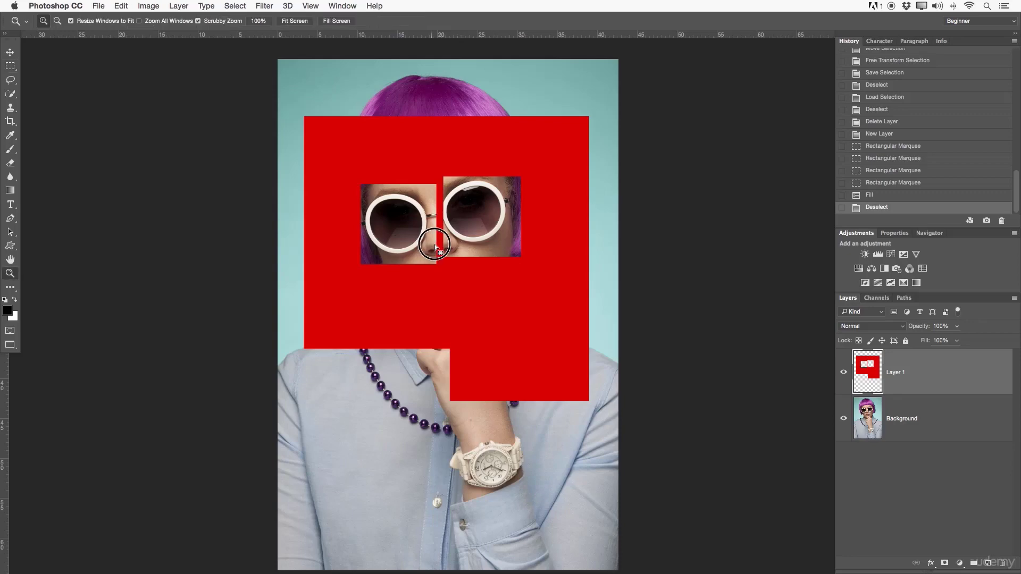
left_click_drag(435, 244, 513, 242)
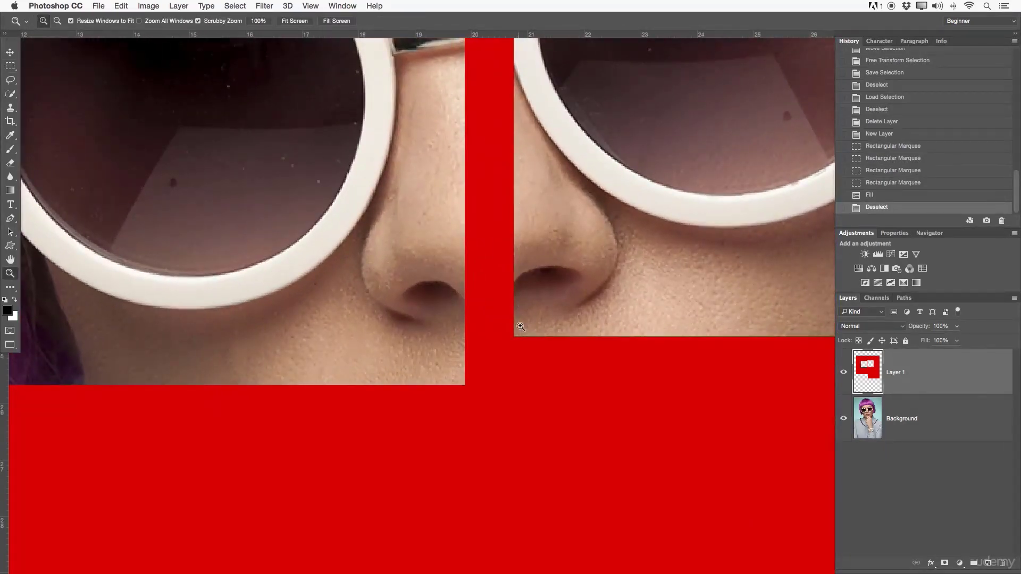
left_click_drag(579, 275, 532, 402)
scroll(533, 403, "up", 10)
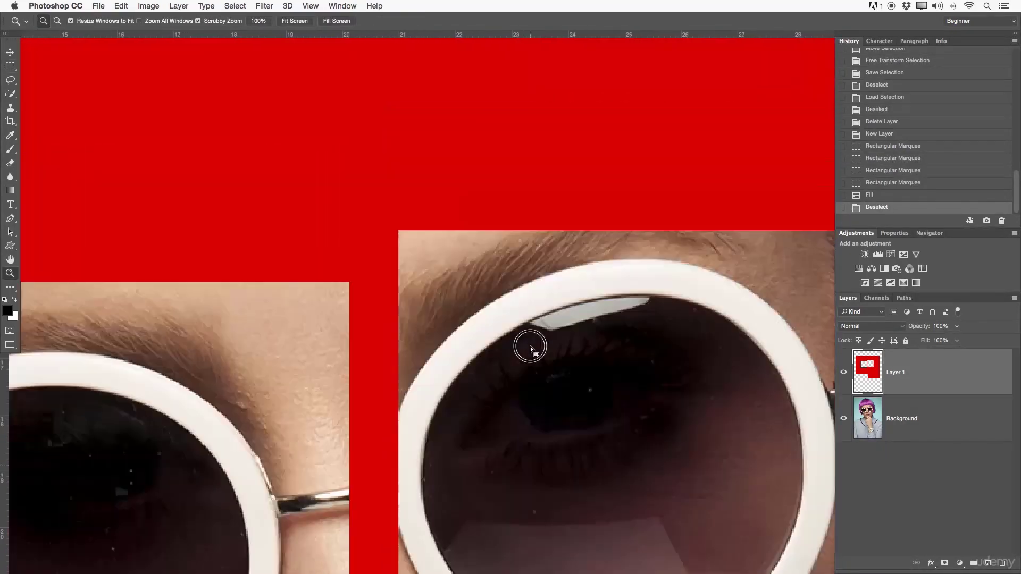
left_click_drag(561, 275, 461, 269)
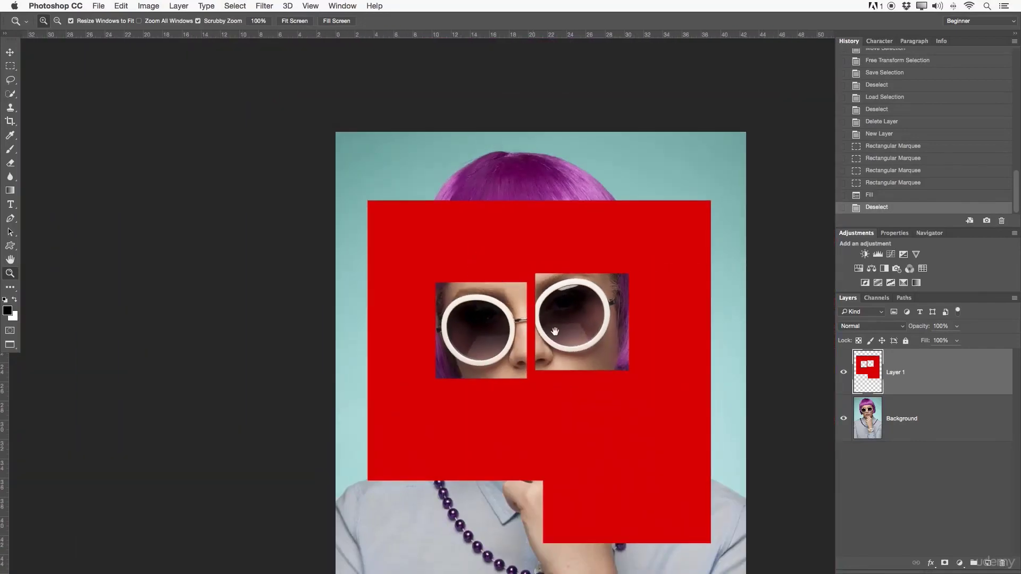
left_click_drag(554, 330, 492, 260)
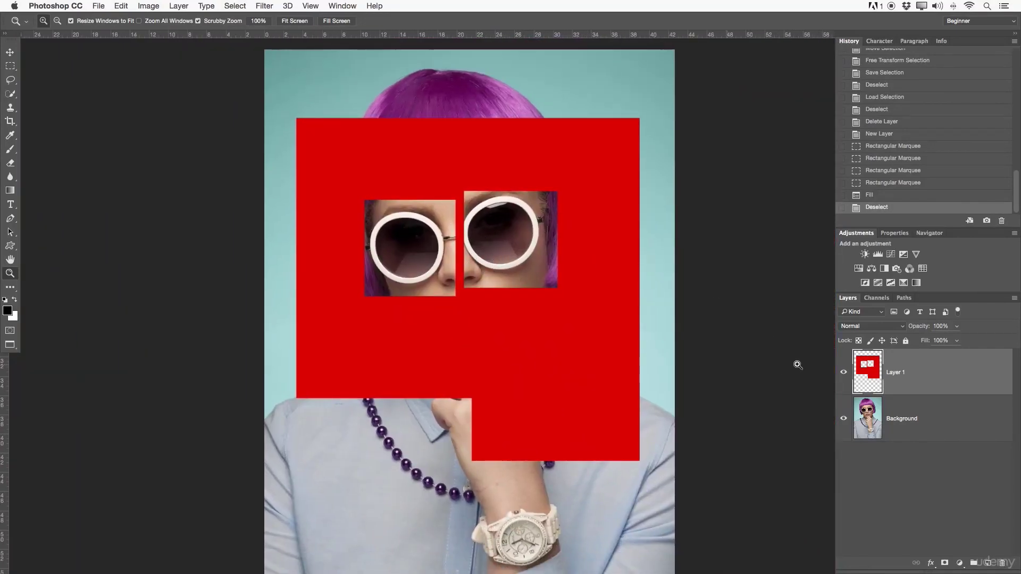
- Replace the red-filled layer with a new empty layer
key("Delete")
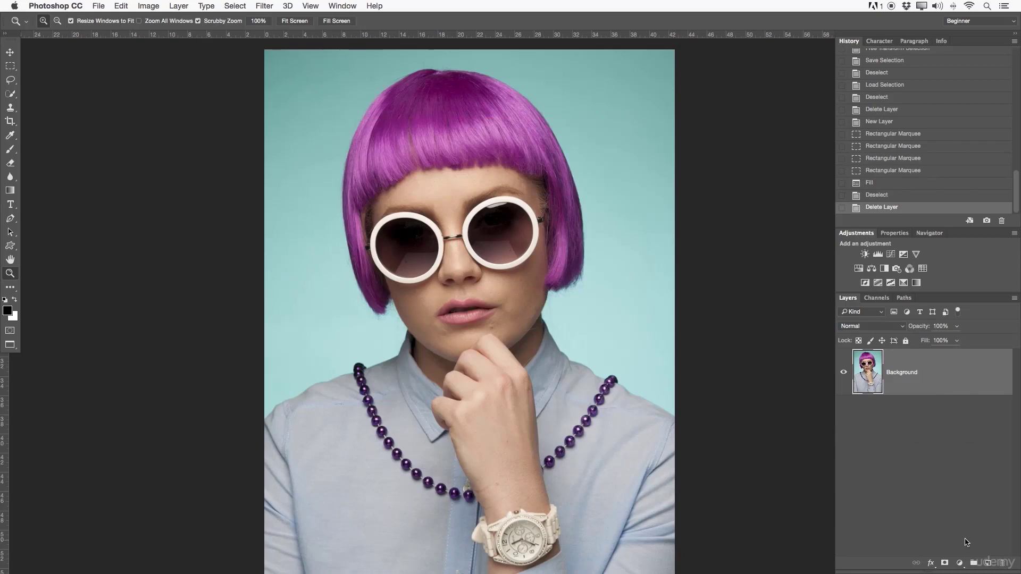
left_click(987, 563)
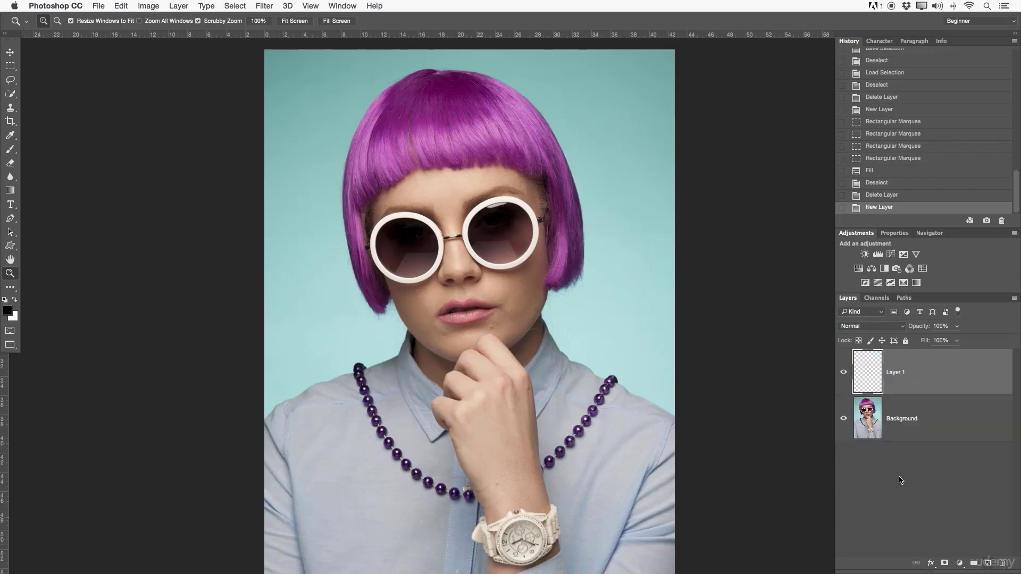
- Set the Rectangular Marquee's Feather to 50 px and select a rectangle around the face, from the fringe to the collar
left_click(13, 66)
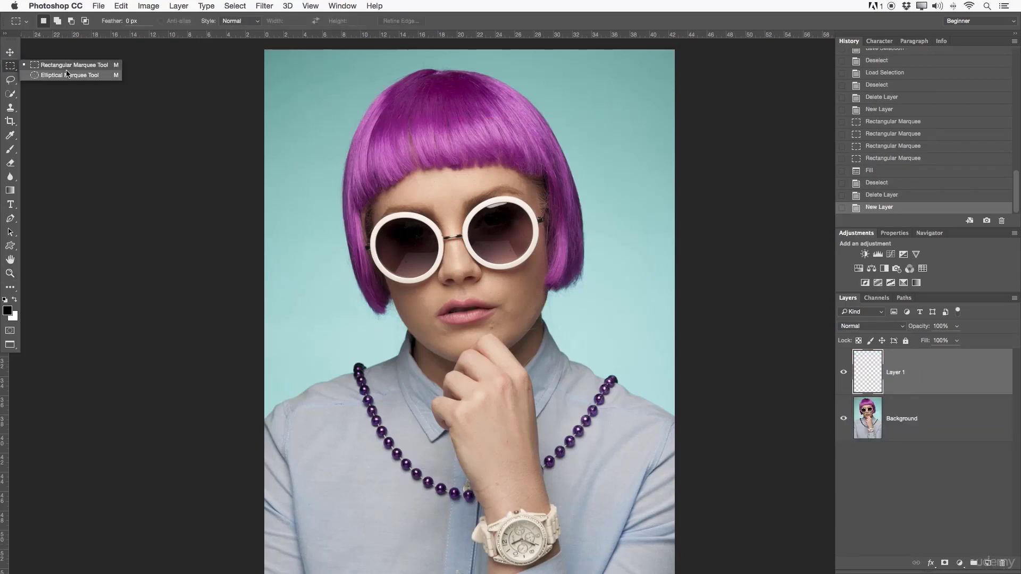
left_click_drag(344, 119, 589, 372)
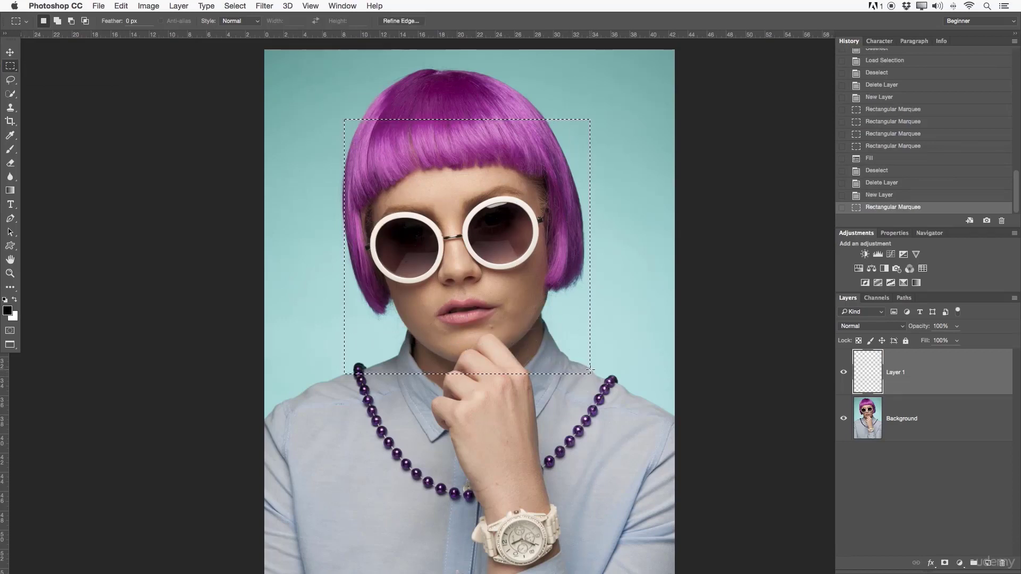
key("super+d")
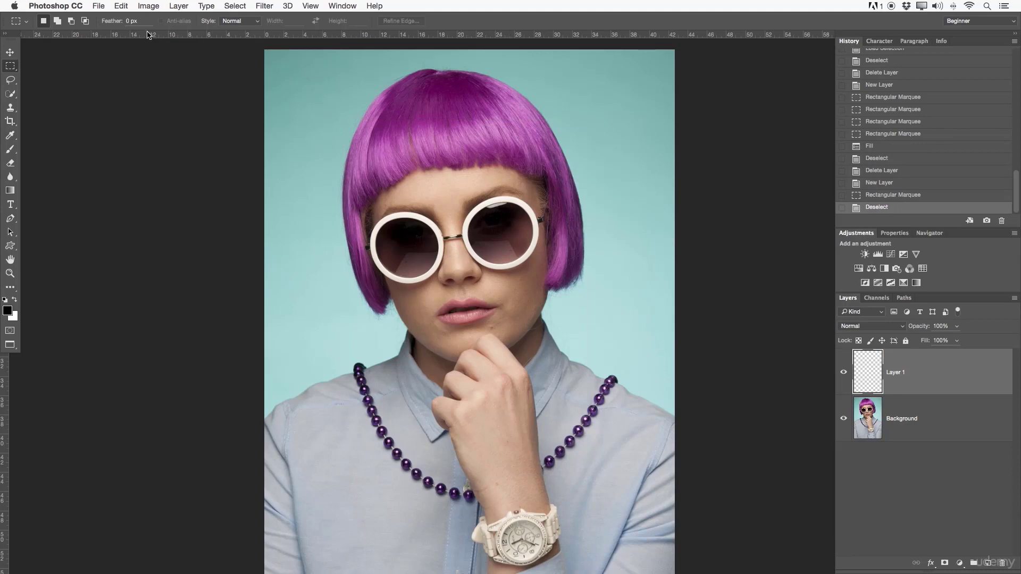
left_click(129, 20)
left_click_drag(329, 125, 601, 396)
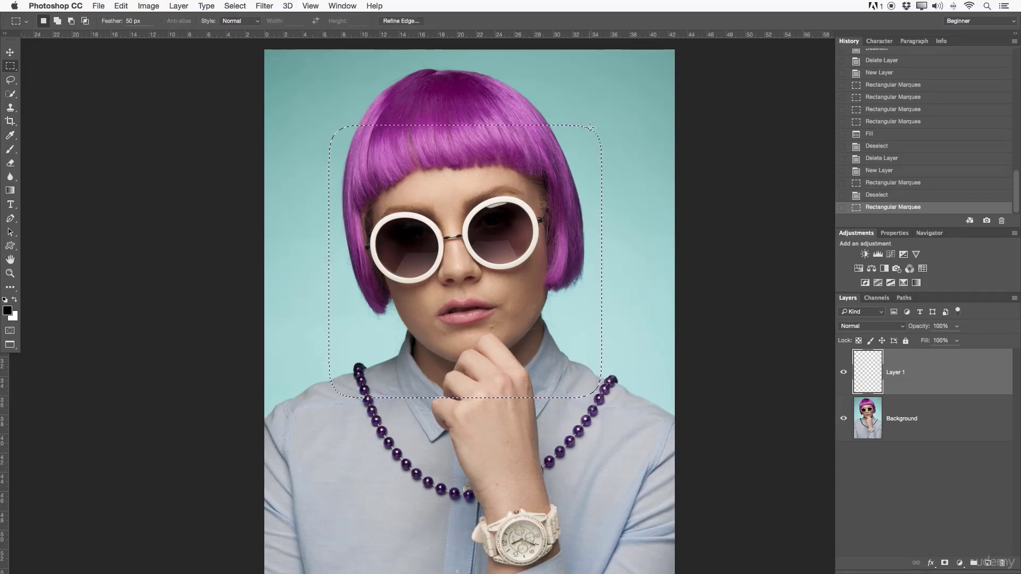
- Fill the feathered selection with the same red in Normal mode at 100% opacity, and deselect
right_click(468, 215)
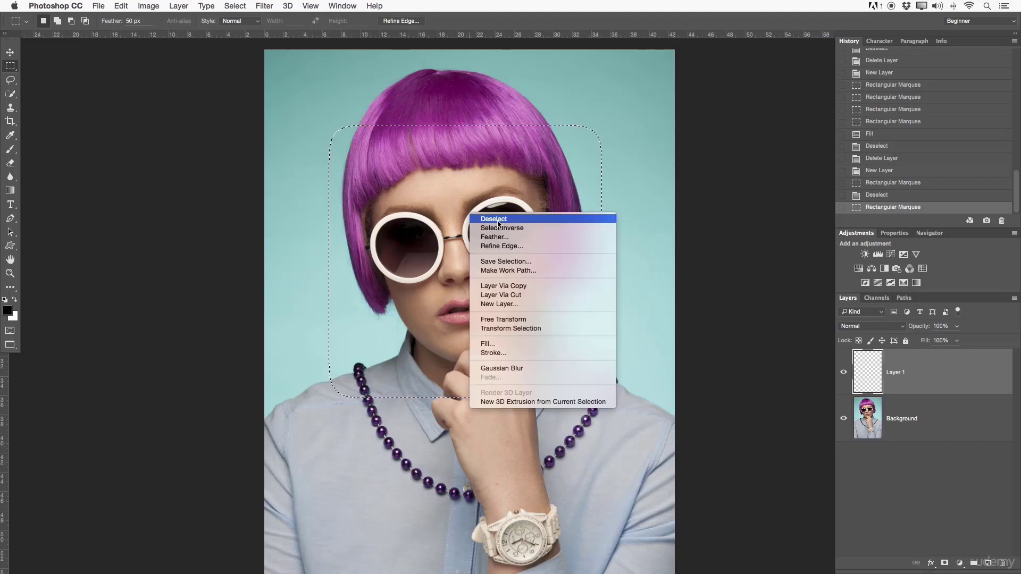
left_click(493, 343)
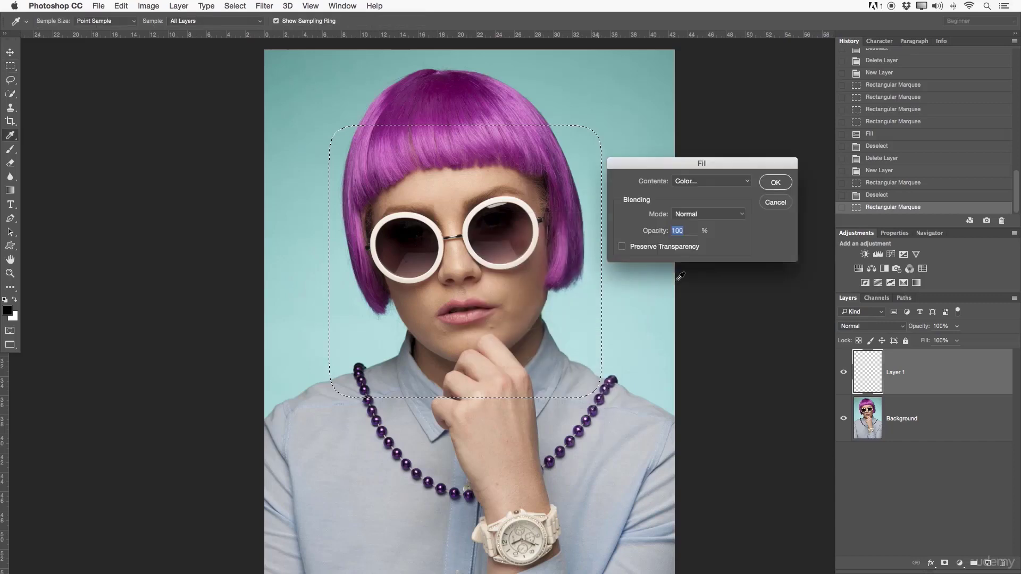
left_click(775, 183)
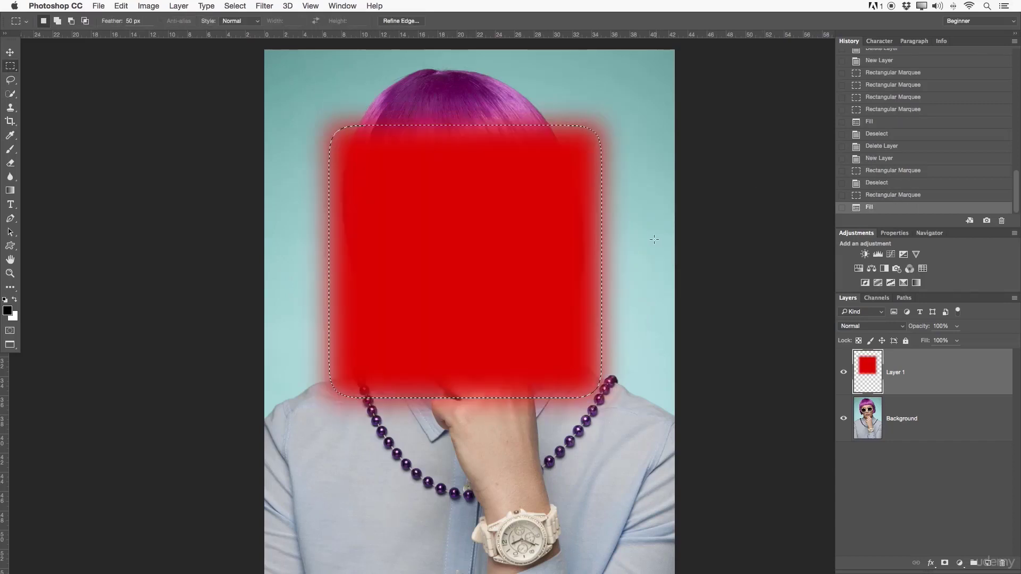
right_click(565, 234)
left_click(538, 219)
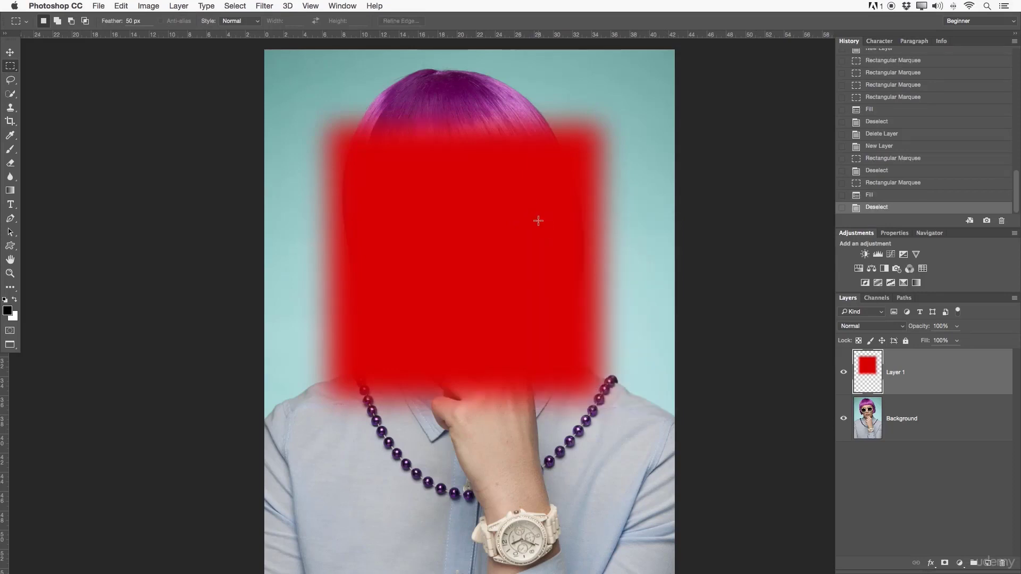
- Examine the feathered edges of the red fill up close along its upper side and corners
key("z")
left_click(446, 126)
left_click(445, 126)
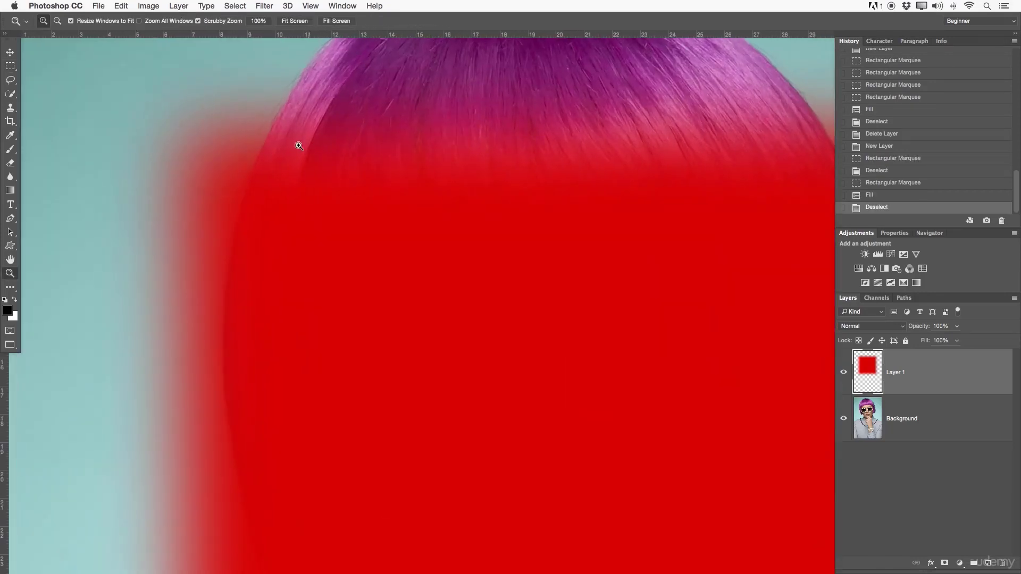
left_click_drag(672, 152, 424, 160)
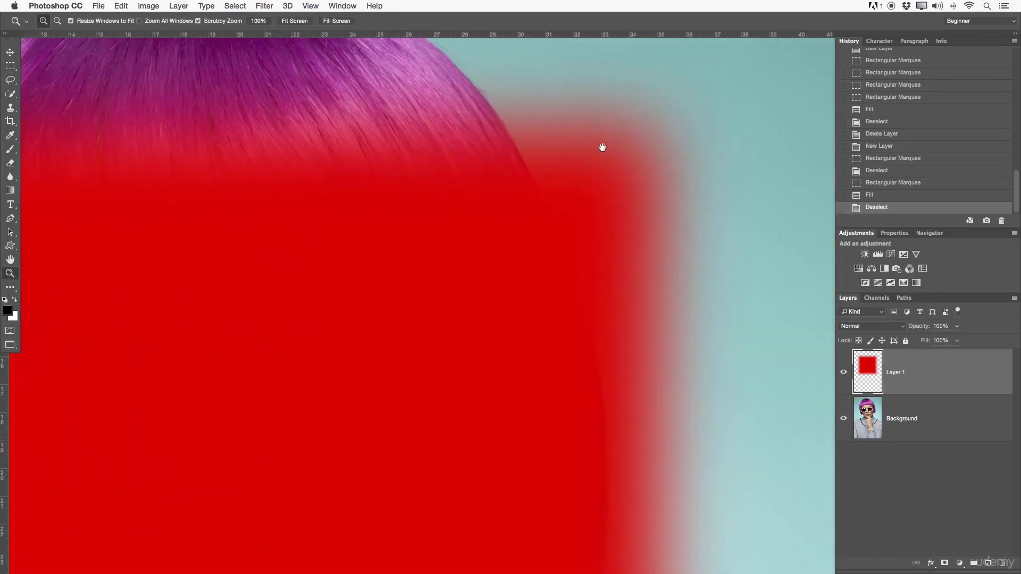
left_click_drag(596, 328, 543, 244)
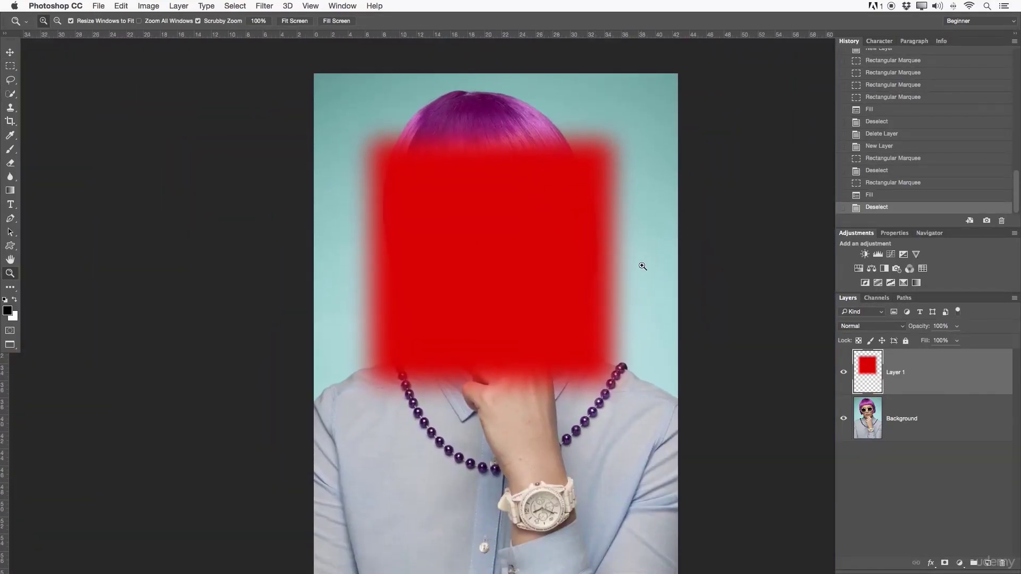
- Replace the feathered red layer with a new empty layer and select a rectangle around the face with the 50 px feather
key("BackSpace")
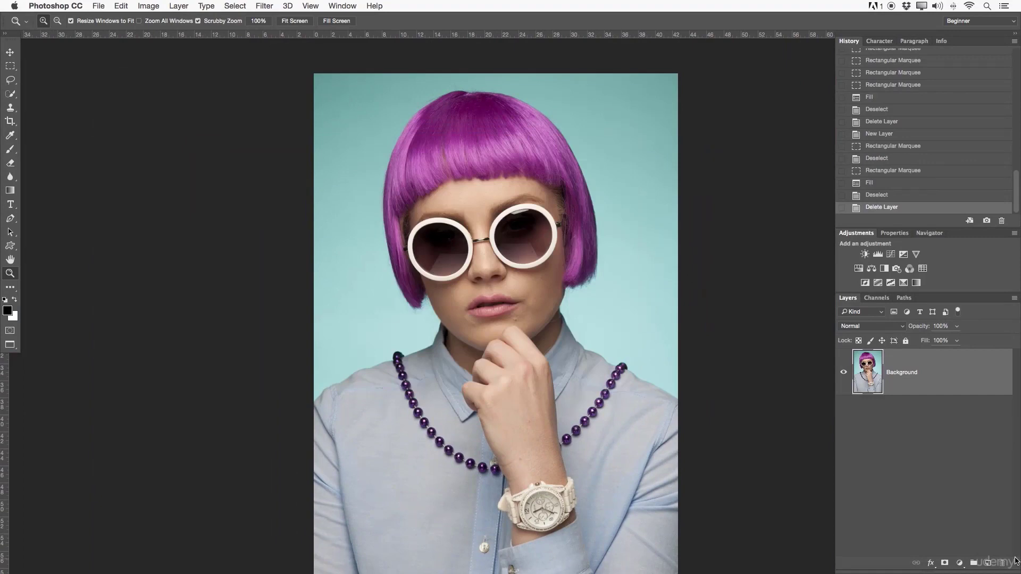
left_click(986, 563)
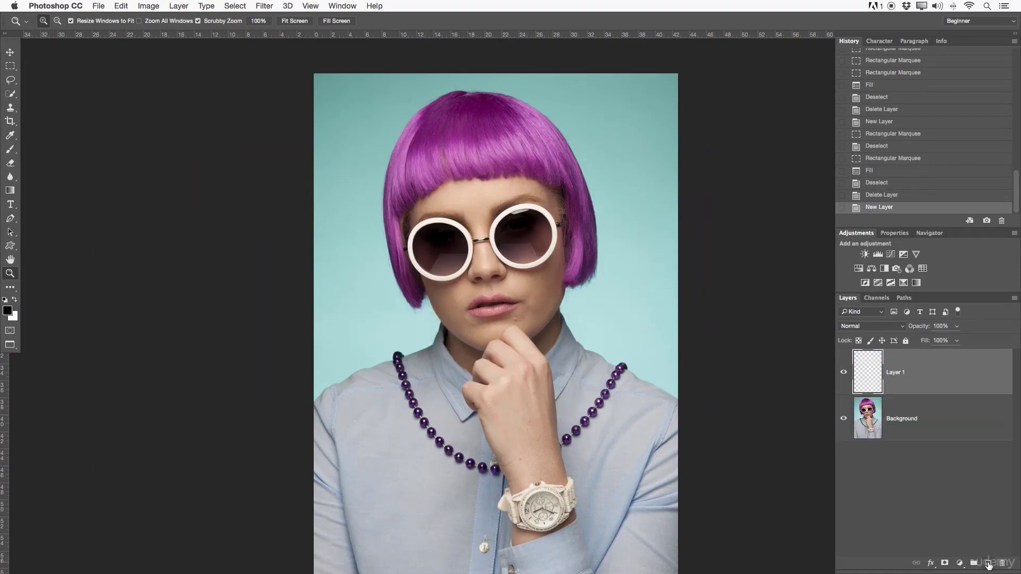
left_click(11, 69)
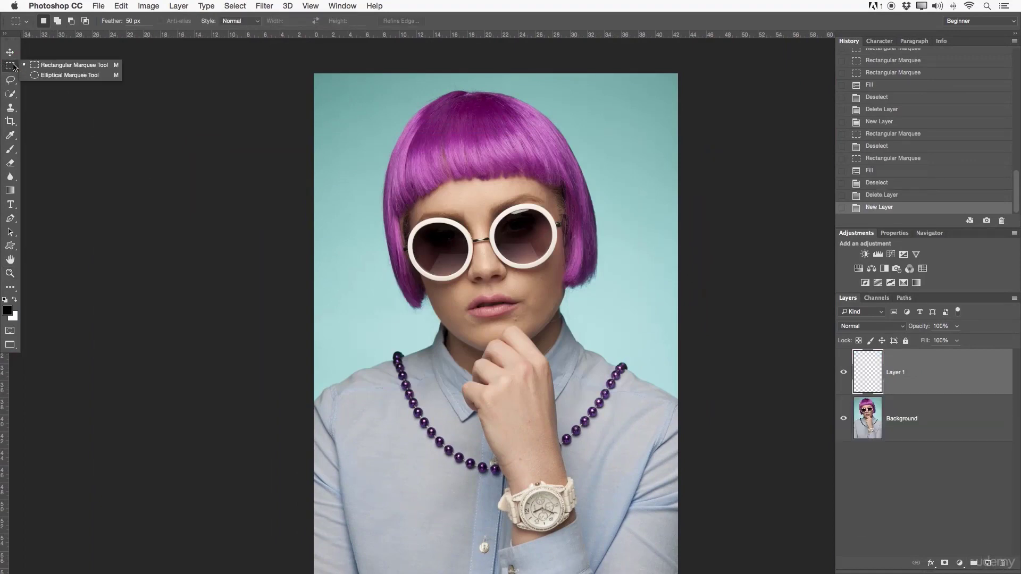
left_click_drag(377, 142, 610, 376)
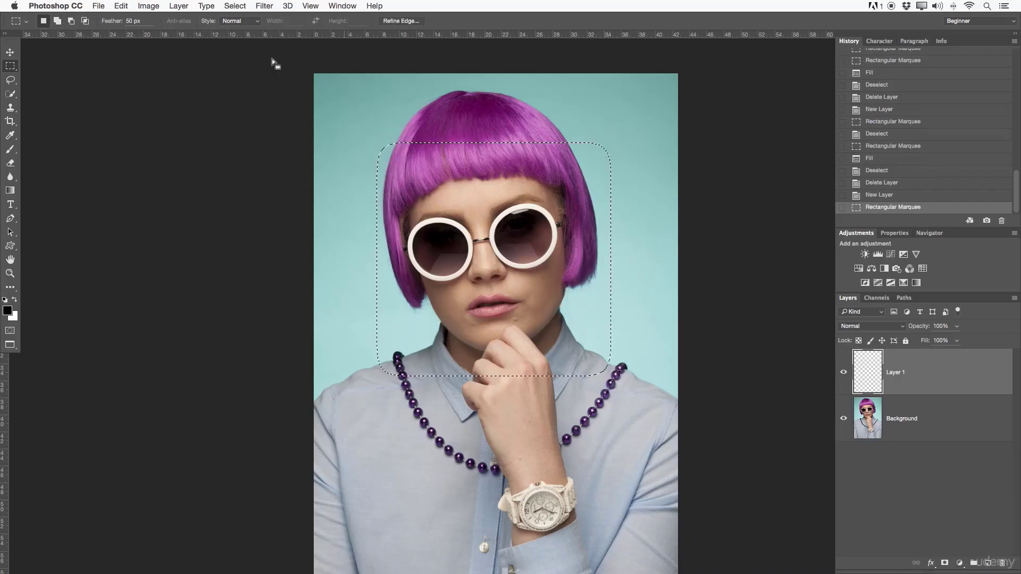
- Undo the feathered selection, set the Feather to 0 px, and select a rectangle around the face from the fringe to the collar
key("super+z")
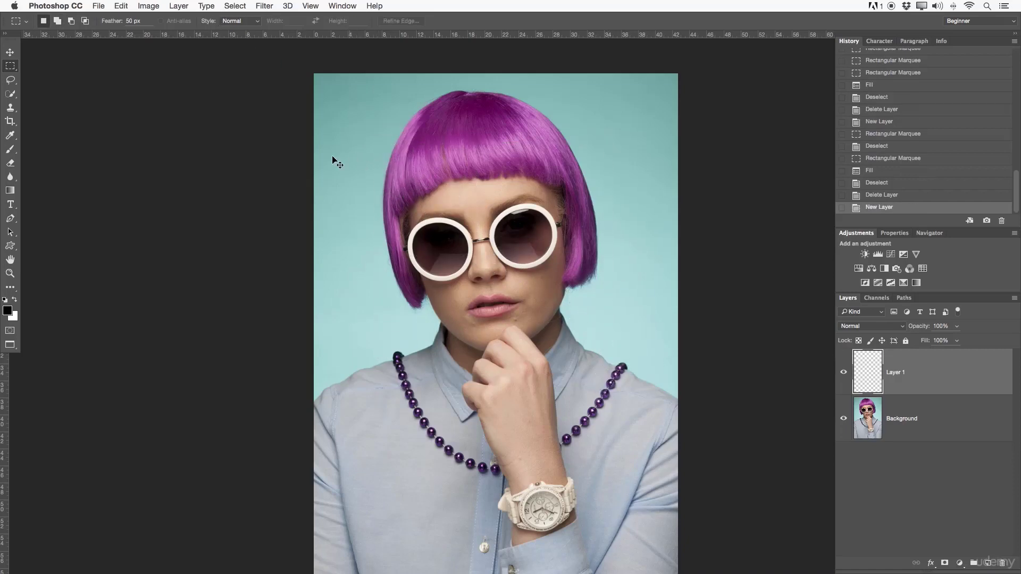
left_click(128, 22)
type("0")
key("Return")
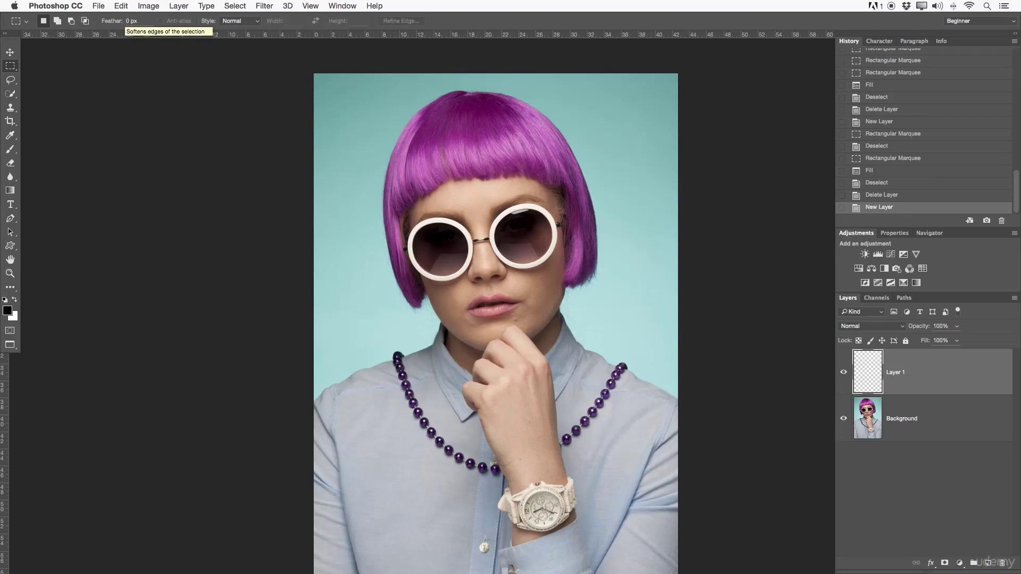
left_click_drag(366, 121, 594, 363)
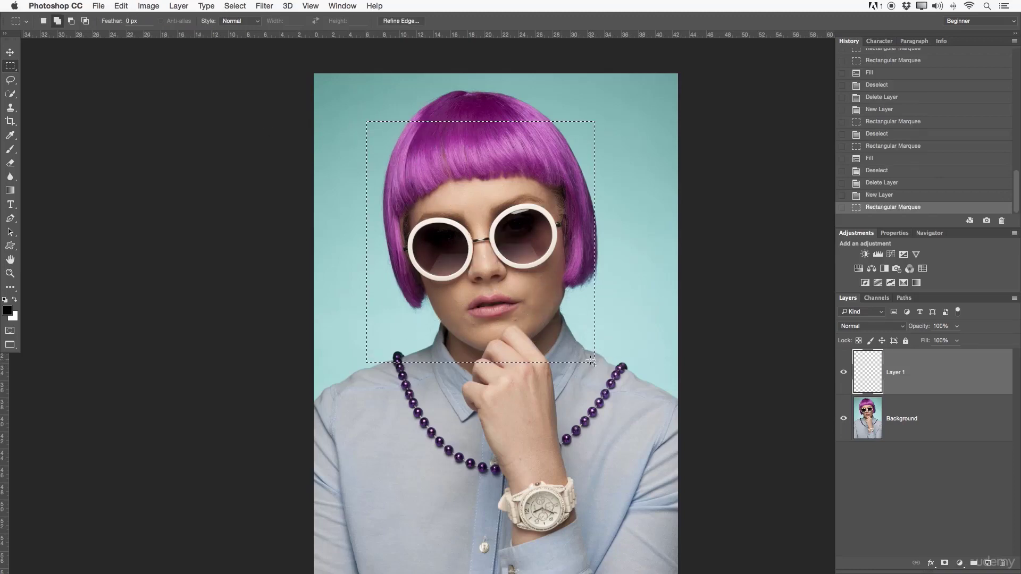
- Try inverting the rectangular selection around the face, and undo the inversion
scroll(509, 171, "right", 3)
scroll(509, 171, "down", 2)
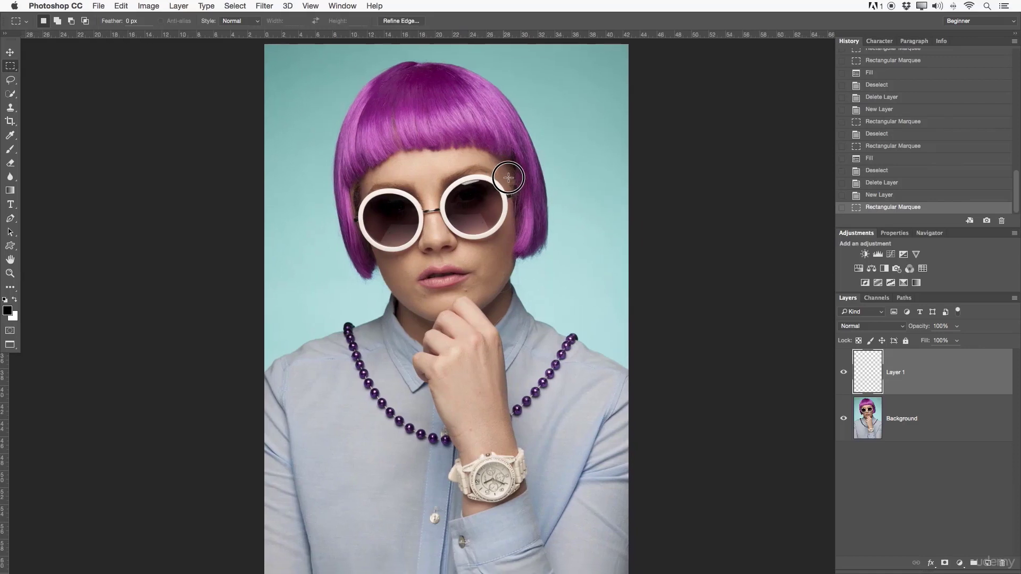
right_click(448, 156)
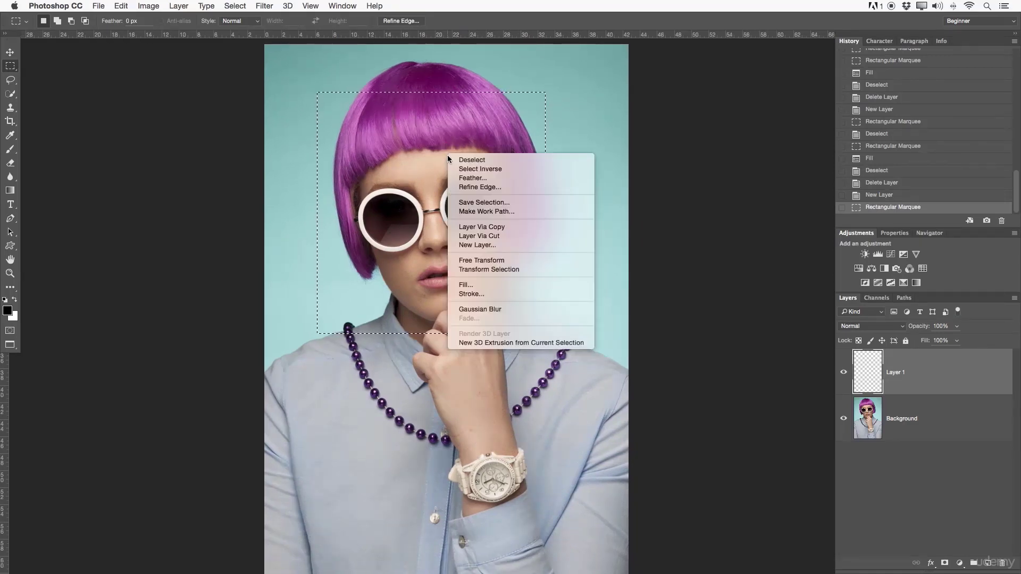
left_click(524, 169)
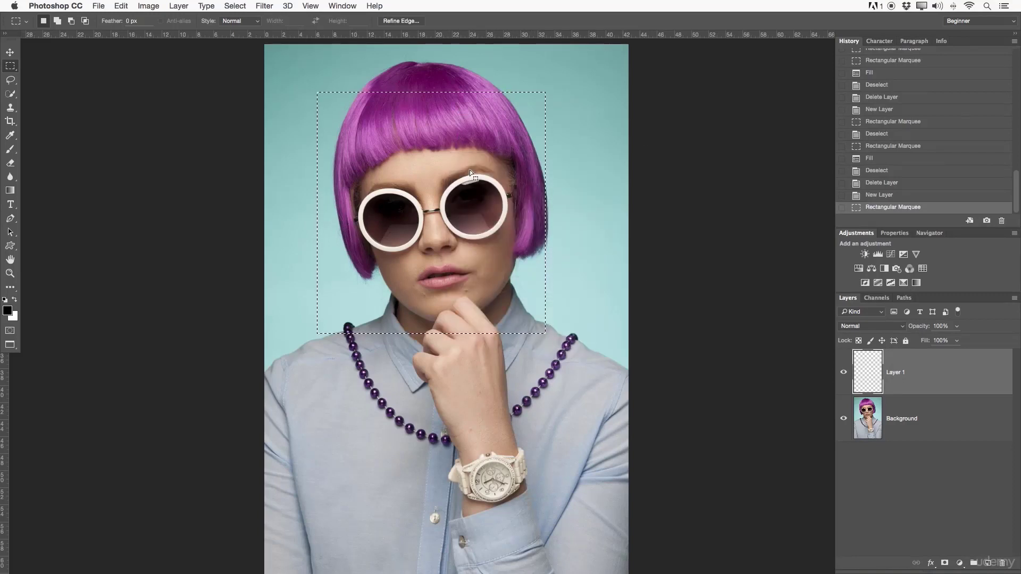
right_click(439, 157)
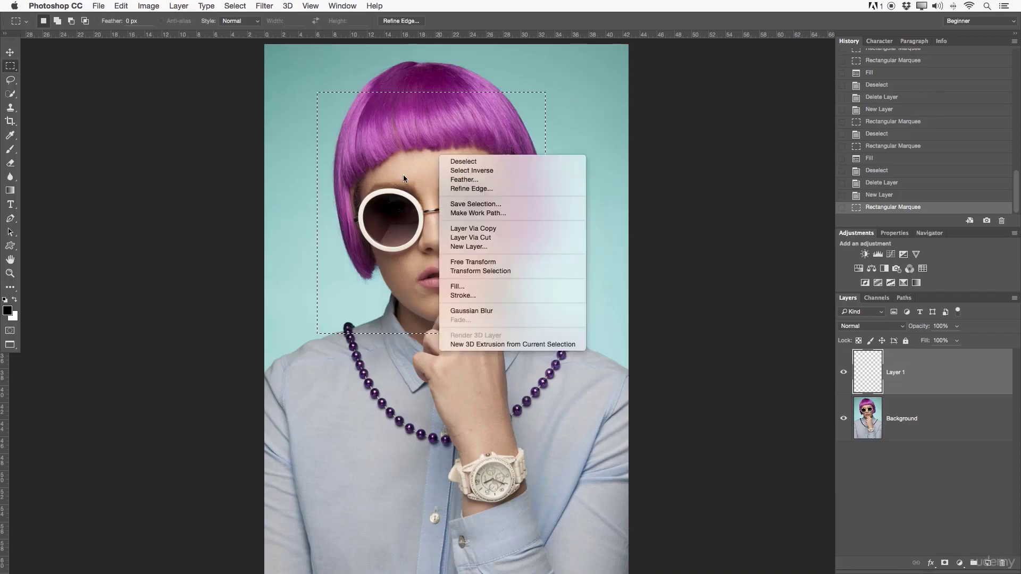
left_click(460, 171)
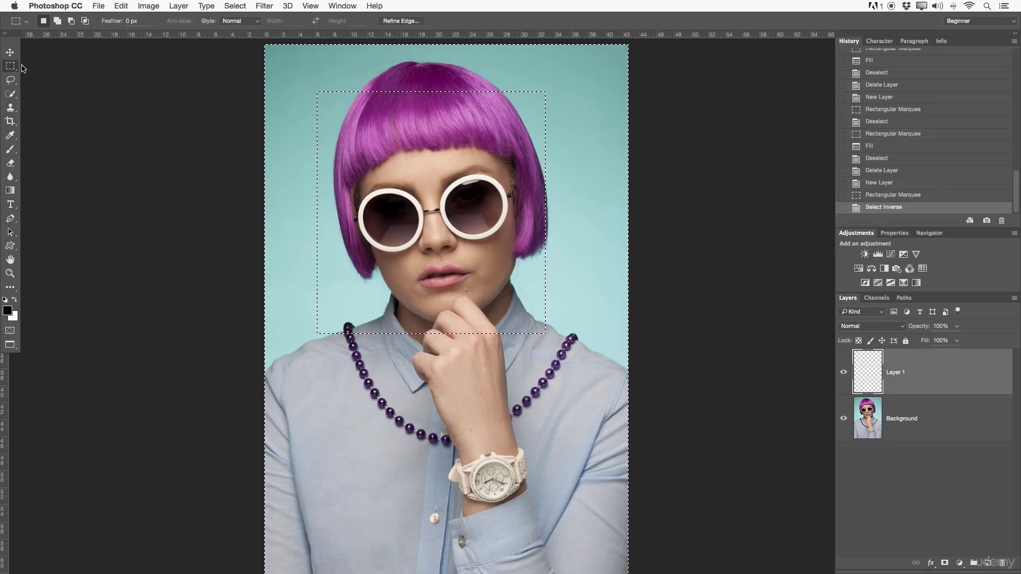
key("super+z")
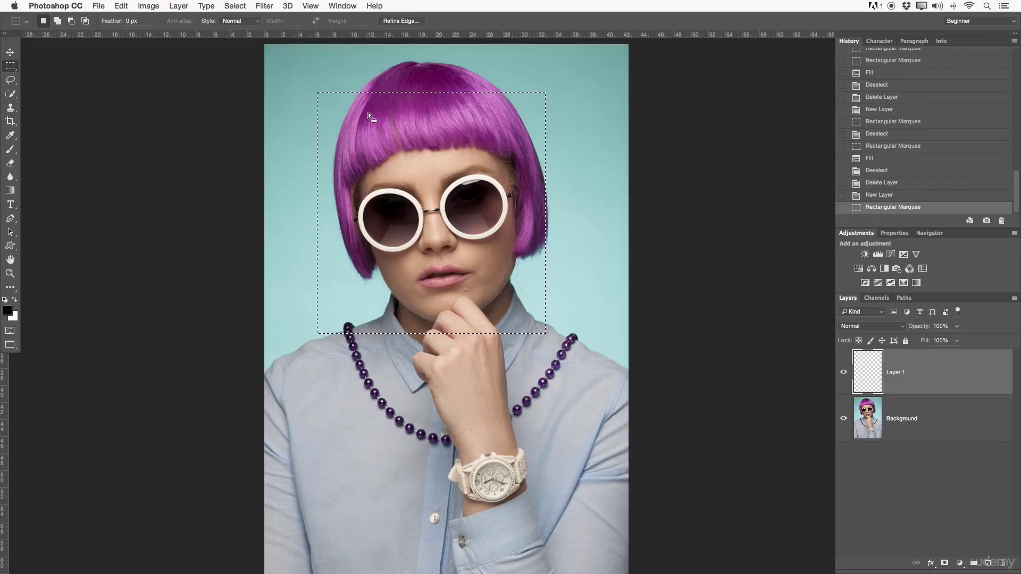
- Review the commands available for the rectangular selection and deselect it
right_click(452, 178)
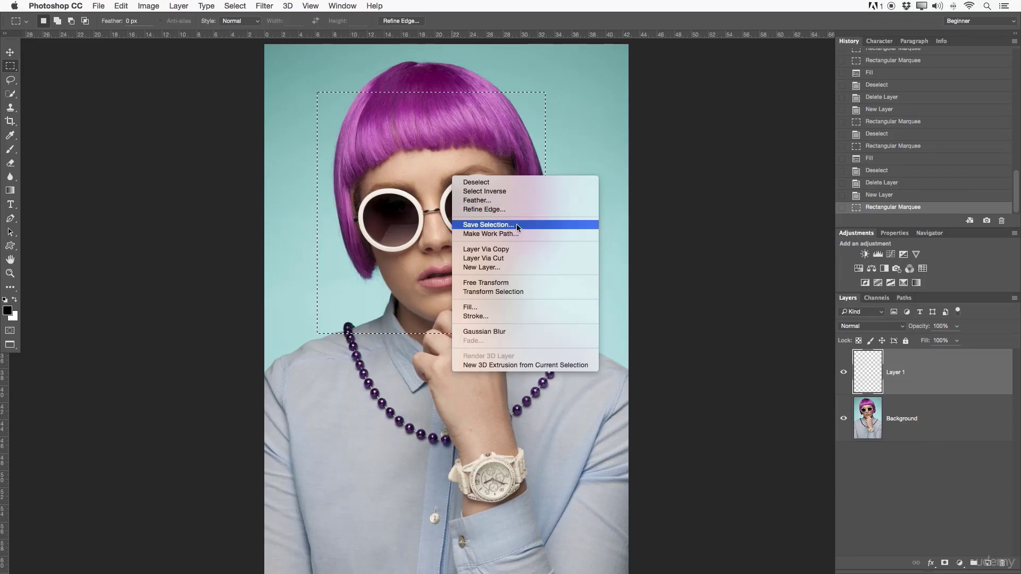
left_click(571, 161)
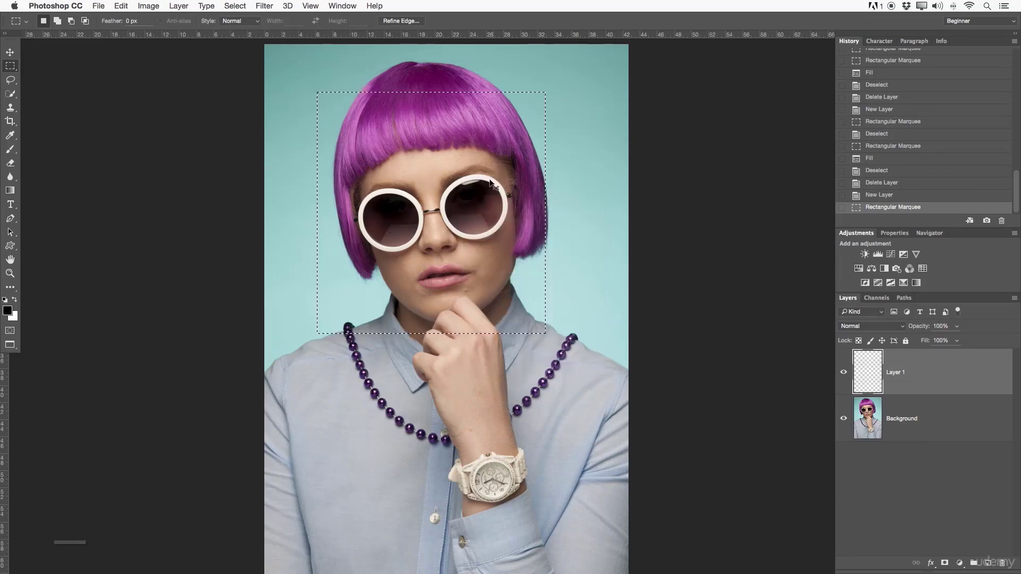
key("super+d")
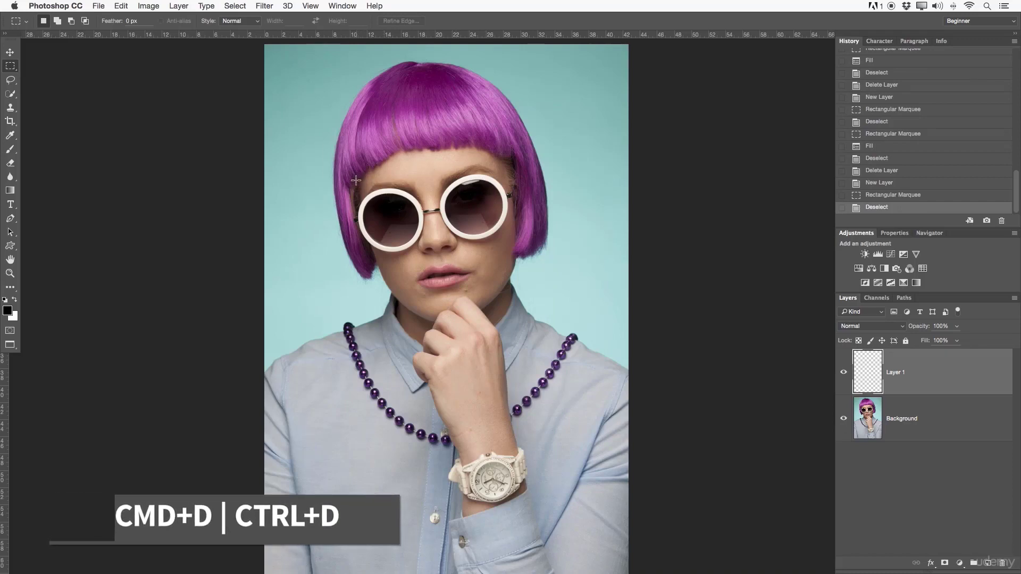
- Select both lenses of the sunglasses with fixed-ratio circles using the Elliptical Marquee, adjusting each selection's position
left_click_drag(18, 69, 49, 77)
left_click_drag(362, 190, 412, 223)
left_click_drag(448, 183, 497, 220)
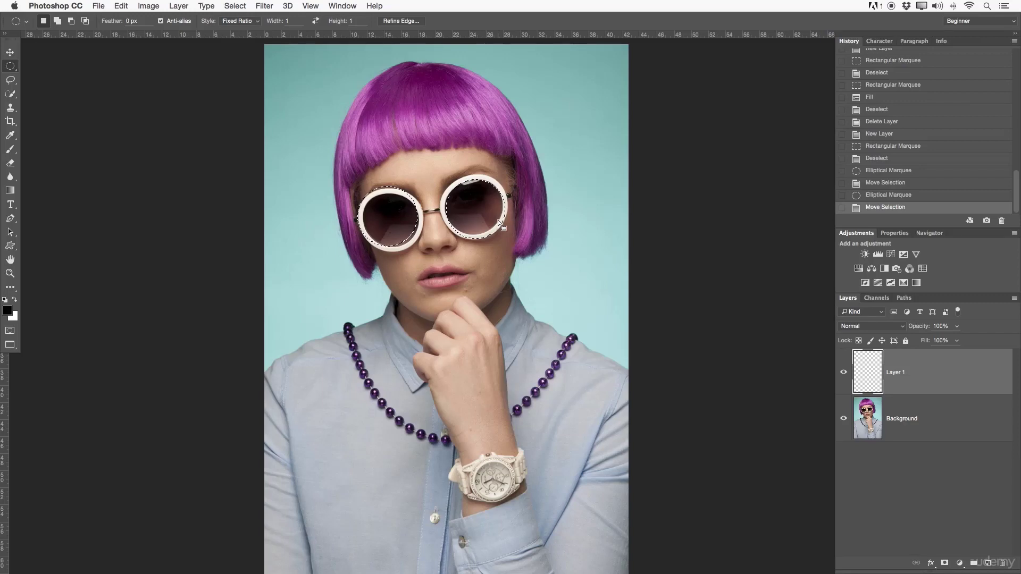
- Save the lens selection as a new channel named Glasses in Beginner_Pagackage.psd, and deselect
right_click(476, 201)
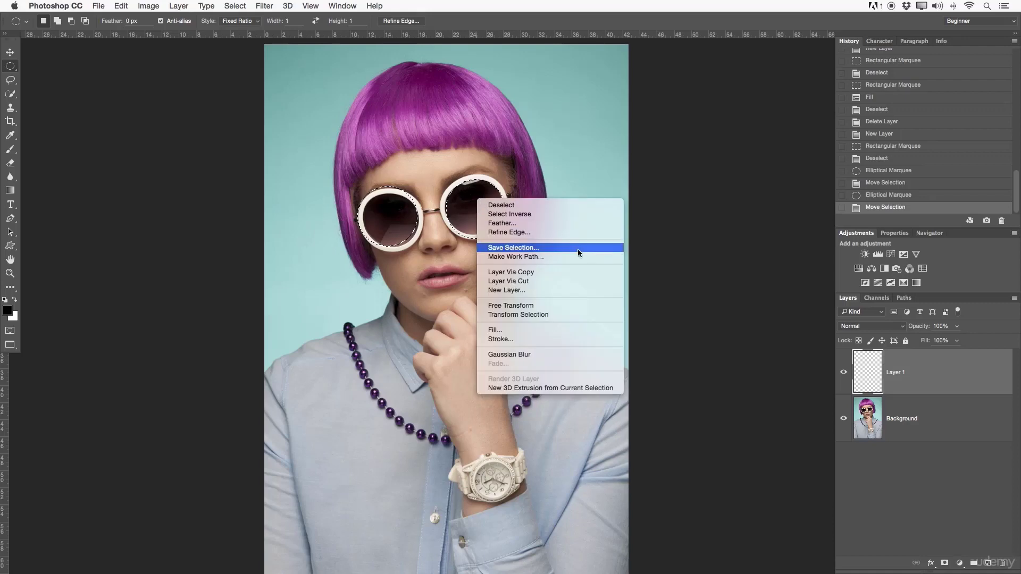
left_click(529, 247)
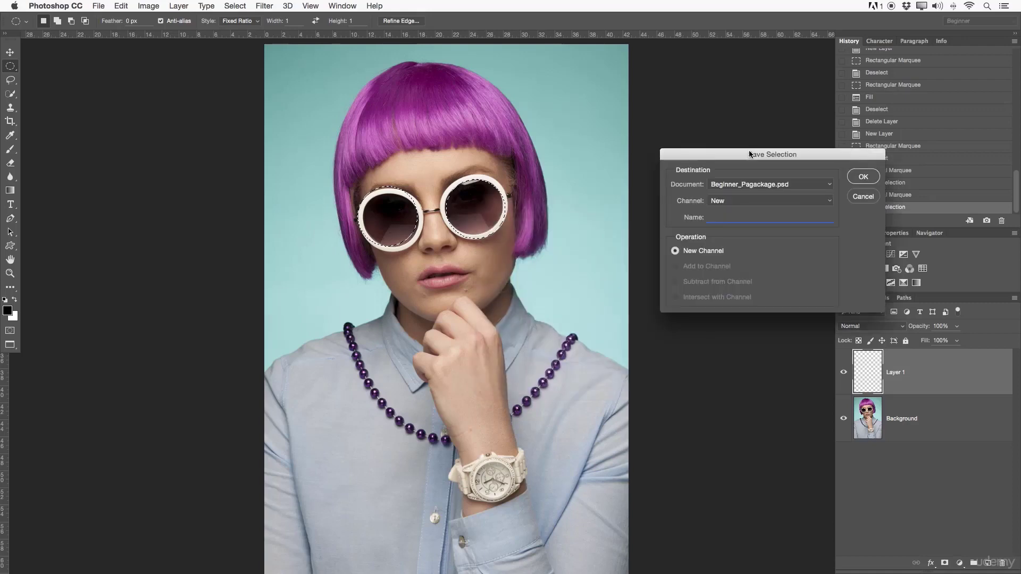
left_click_drag(746, 153, 720, 143)
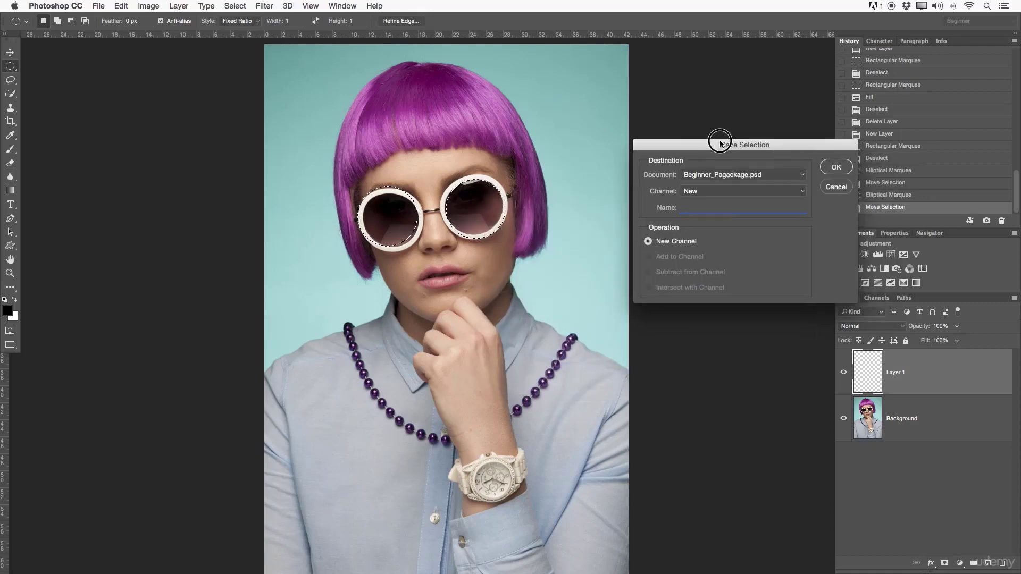
left_click(780, 175)
left_click(718, 174)
left_click(680, 191)
left_click(686, 190)
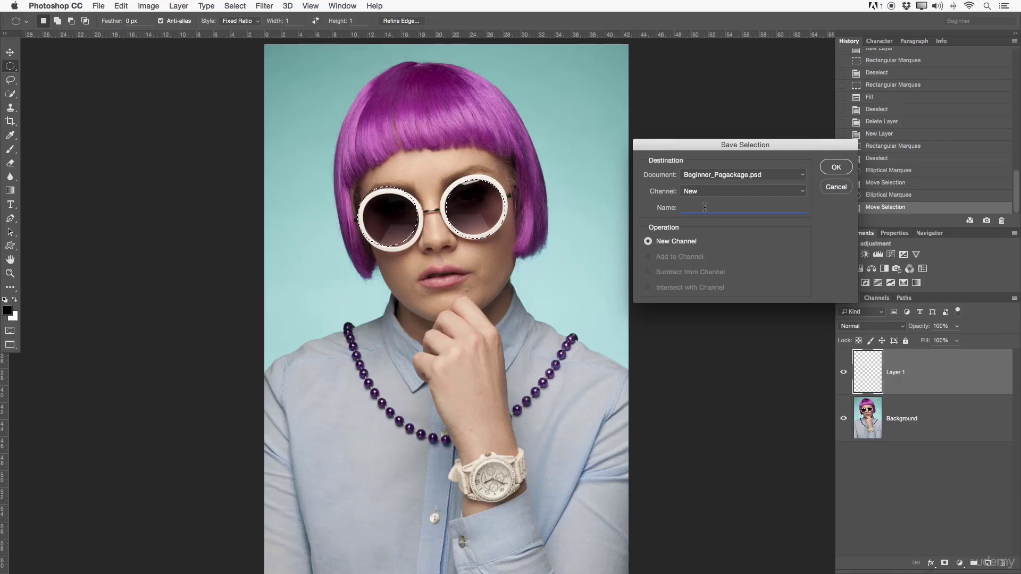
type("Glasses")
left_click(836, 168)
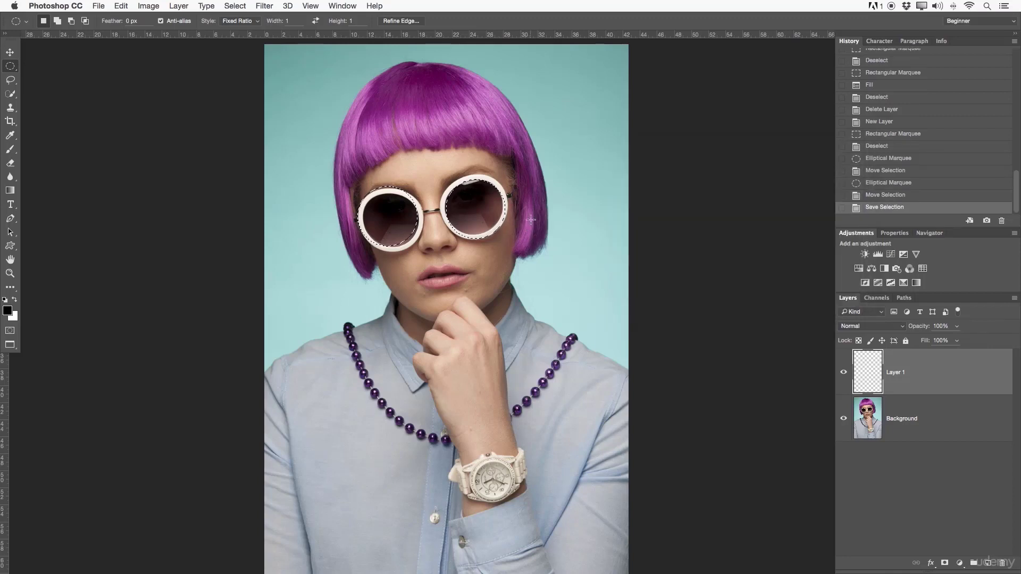
key("super+d")
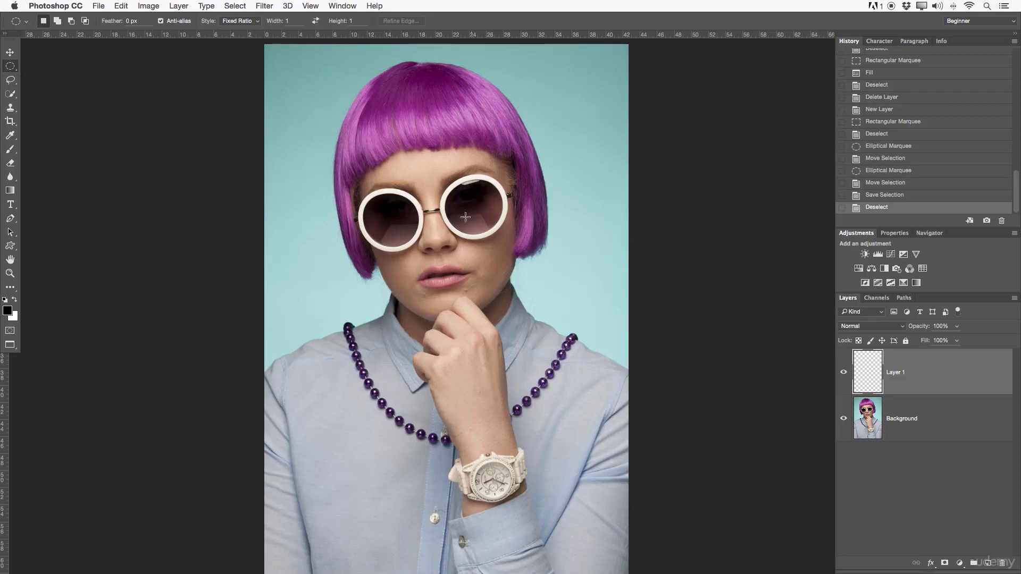
- Load the first of the two Glasses channels as a new selection, and deselect it
right_click(441, 228)
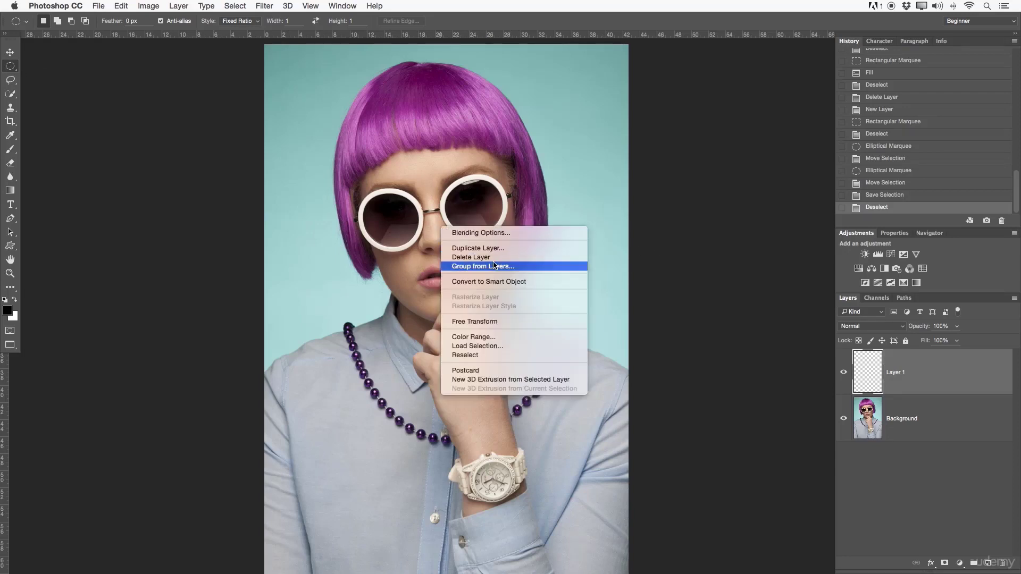
left_click(506, 346)
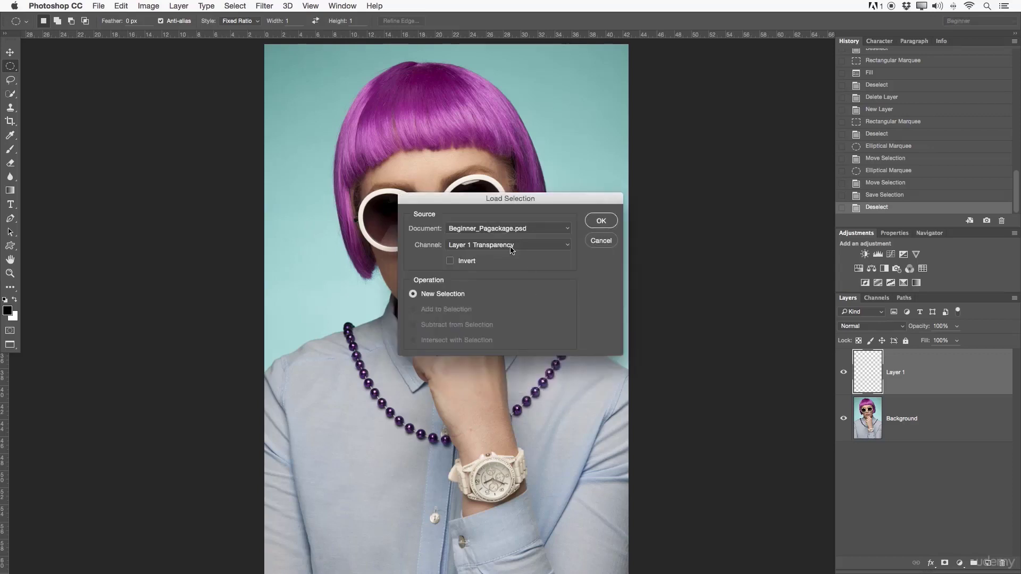
left_click(511, 245)
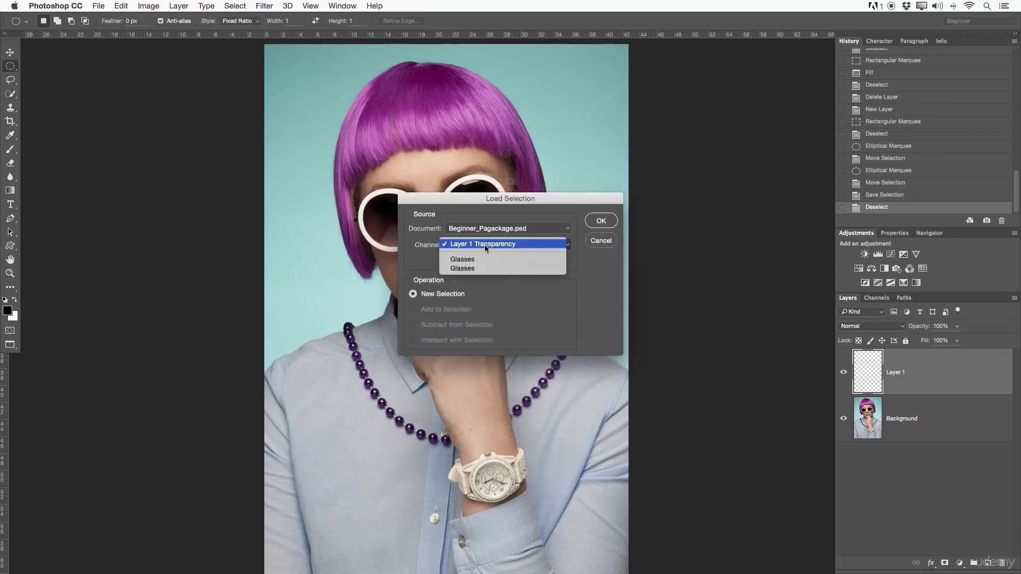
left_click(485, 245)
left_click(474, 244)
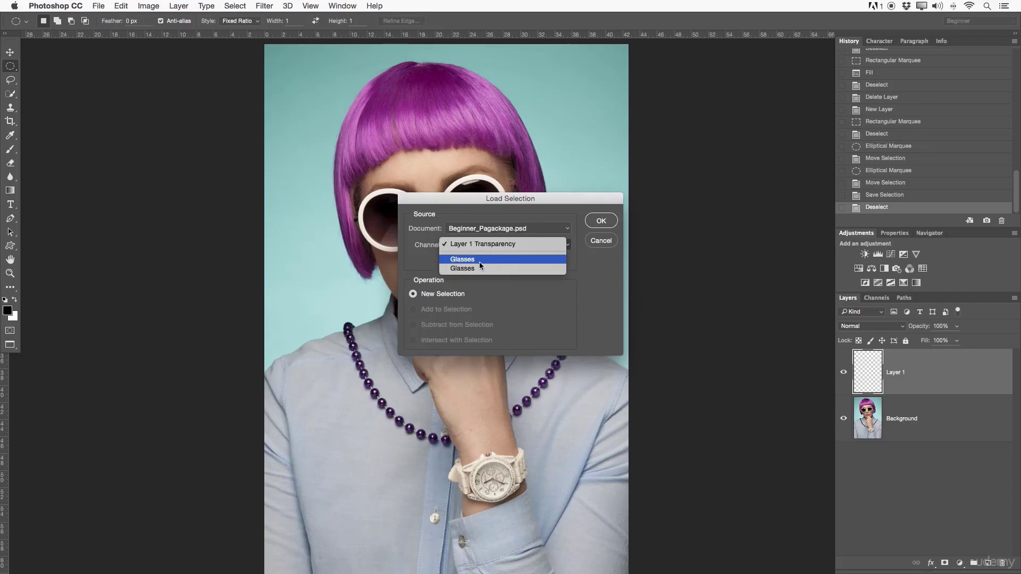
left_click(480, 261)
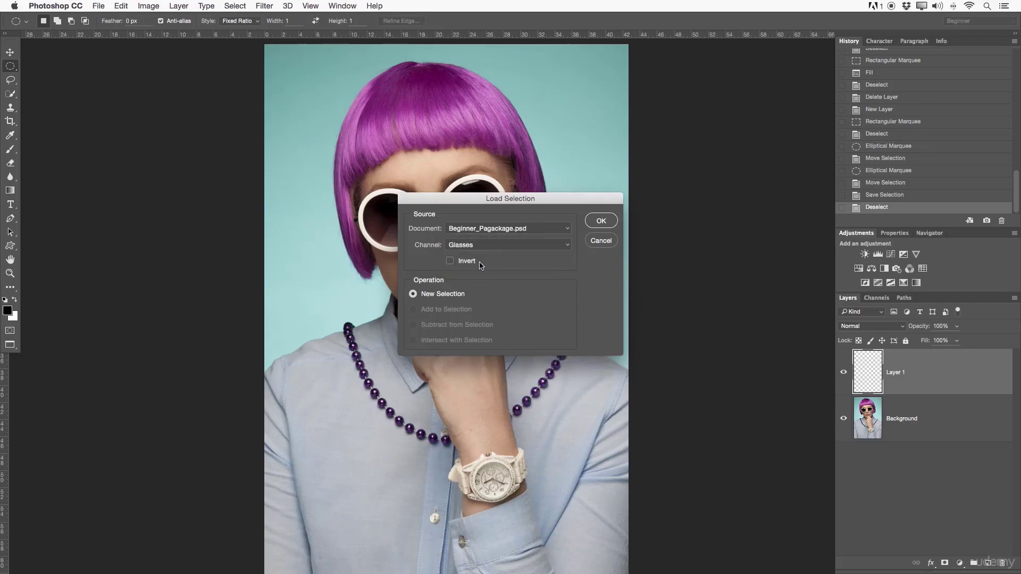
left_click(589, 223)
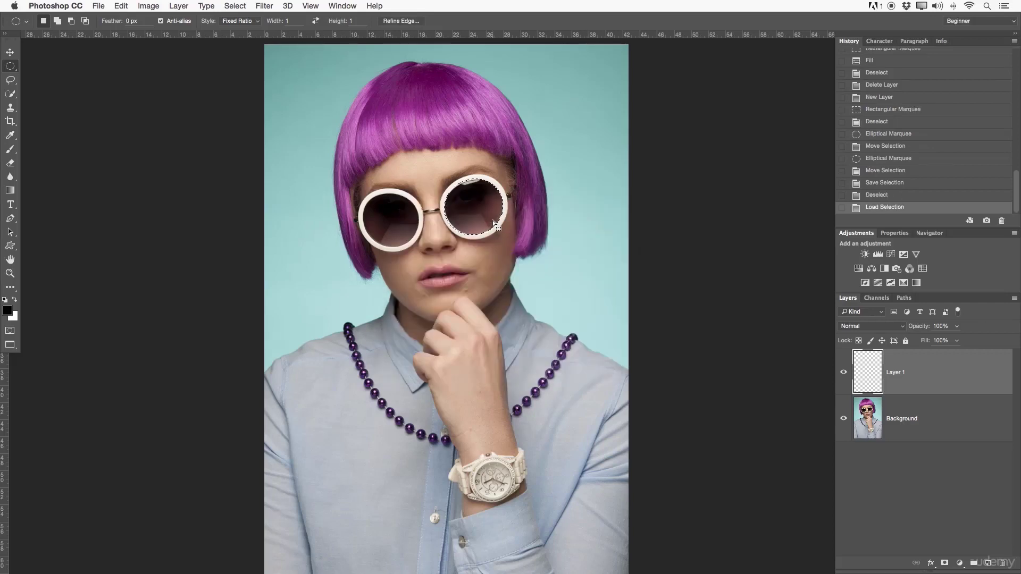
key("super+d")
- Load the second Glasses channel as a new selection
right_click(468, 211)
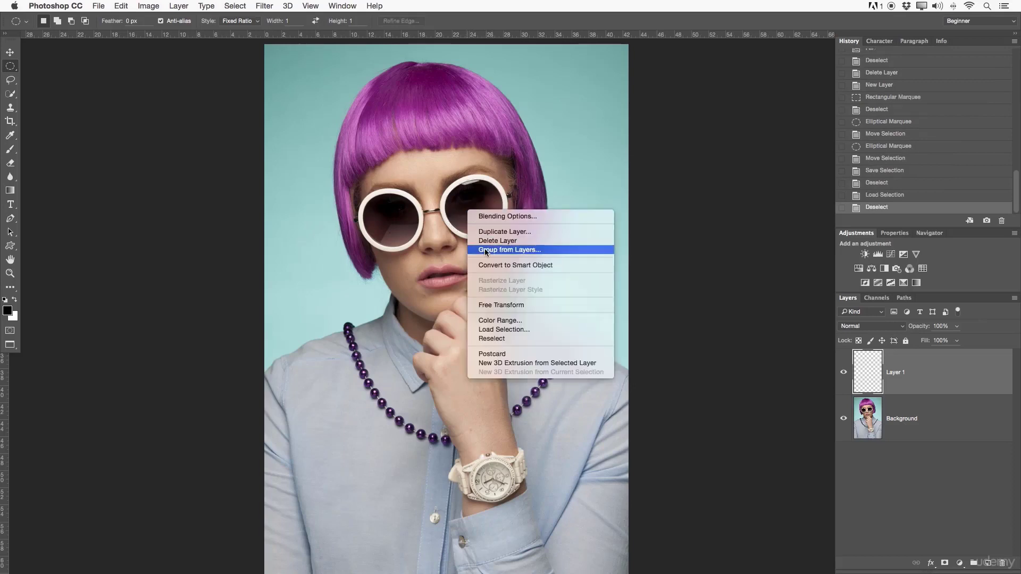
left_click(490, 329)
left_click(520, 245)
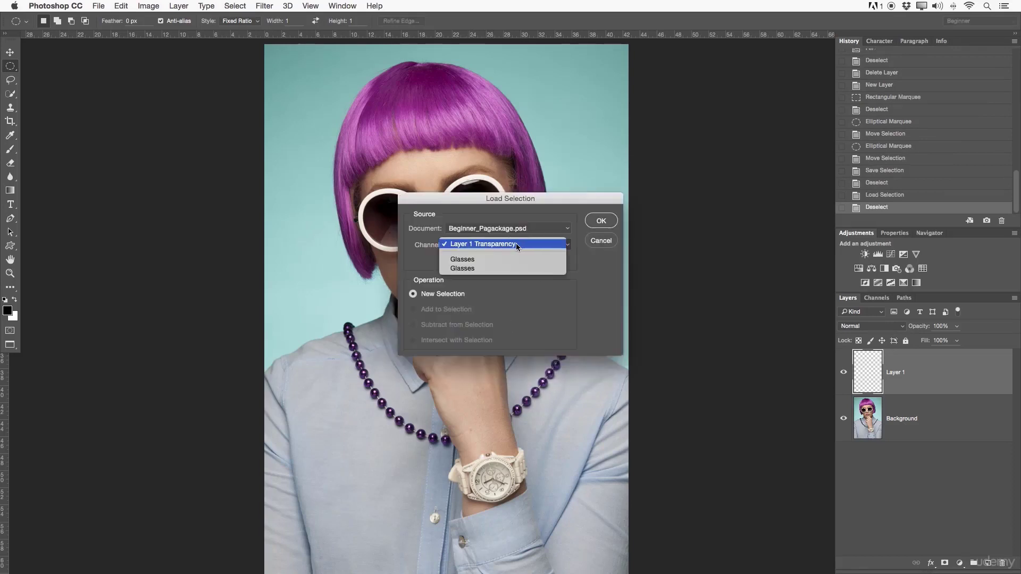
left_click(481, 266)
left_click(601, 221)
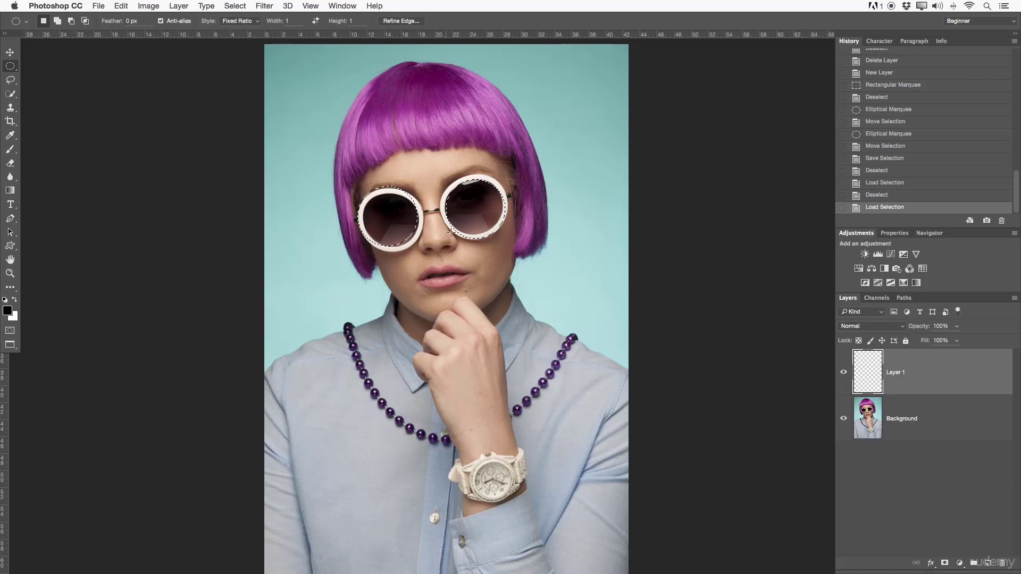
- Convert the lens selection into a work path with a 2.0-pixel tolerance, and examine the path around both lenses up close
right_click(472, 209)
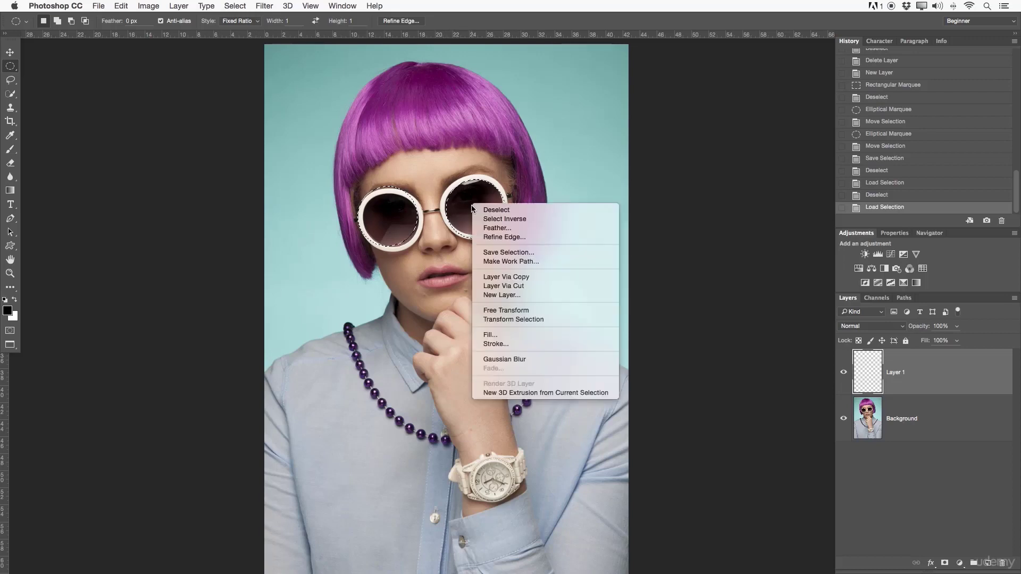
left_click(520, 262)
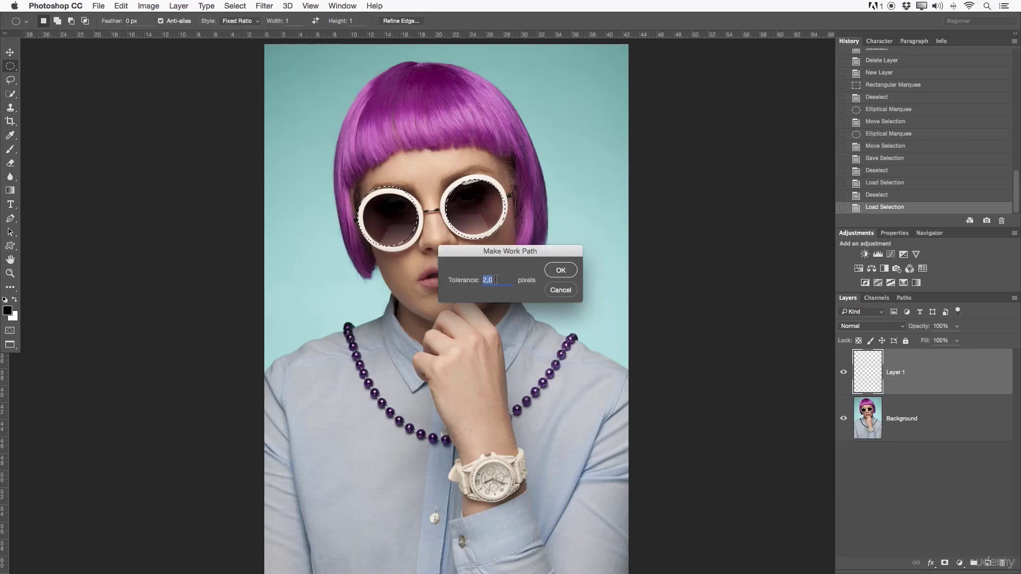
left_click(560, 270)
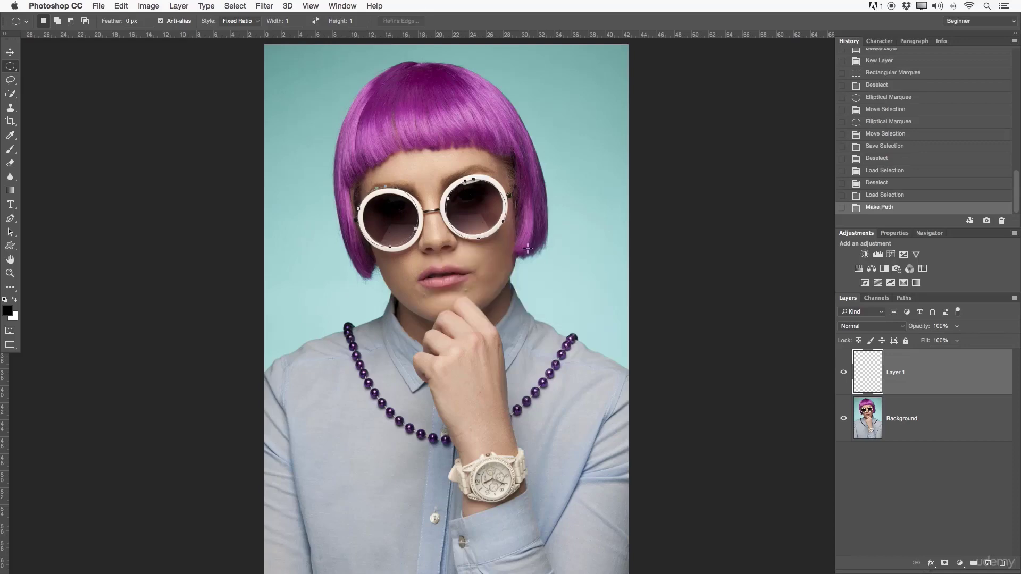
key("z")
left_click_drag(472, 215, 533, 212)
left_click_drag(470, 99, 476, 131)
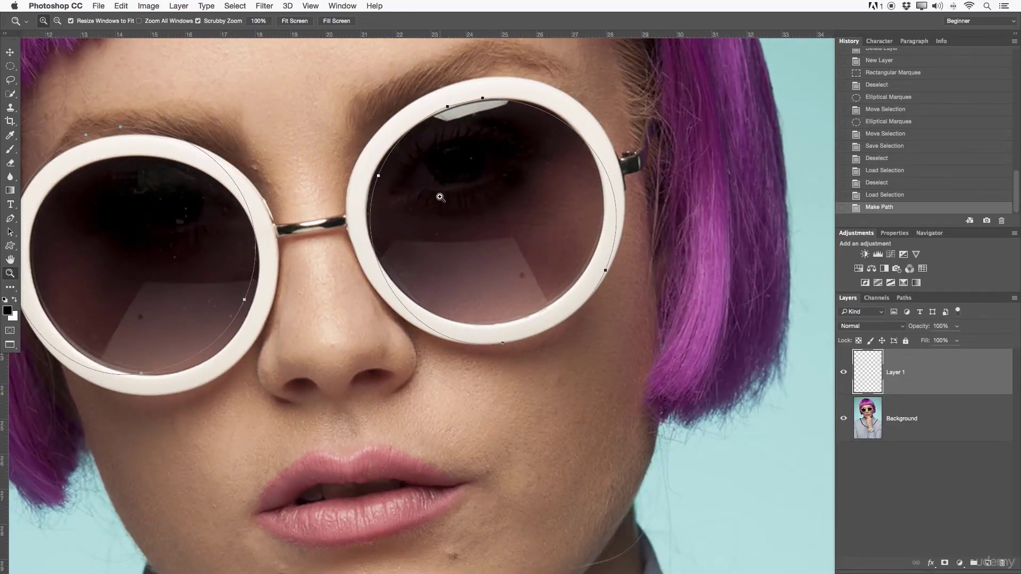
left_click_drag(458, 200, 476, 218)
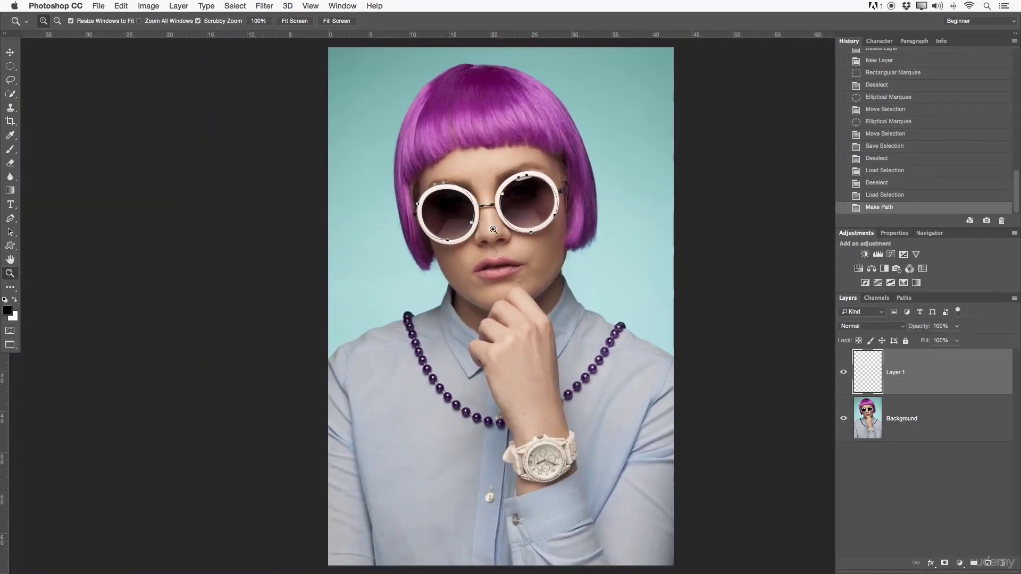
key("p")
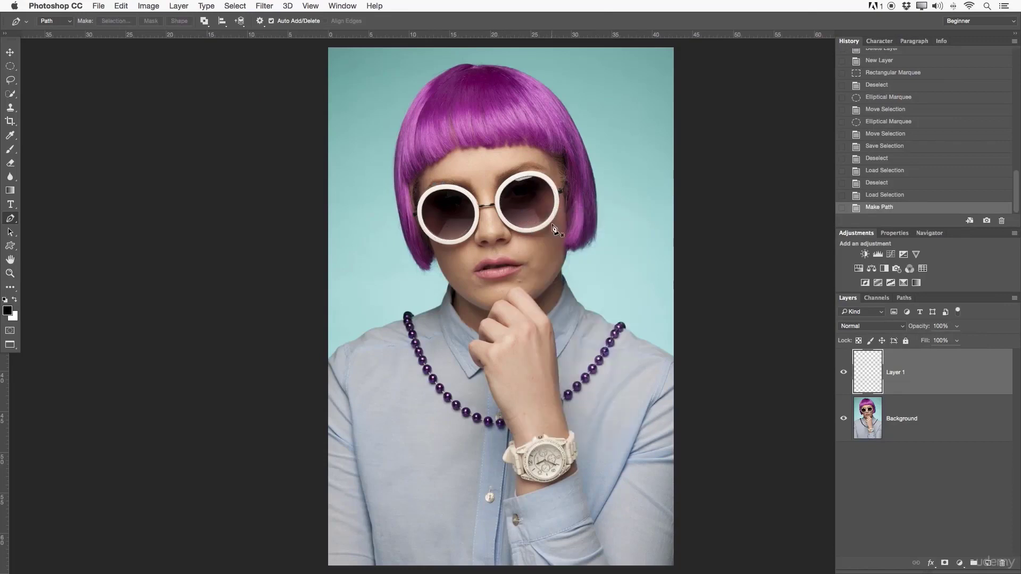
key("m")
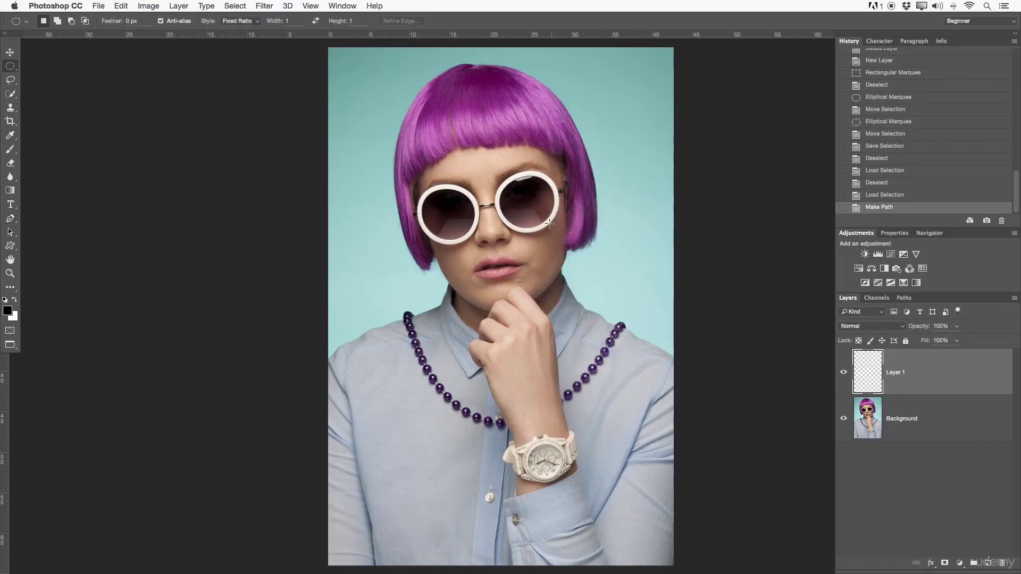
left_click_drag(444, 186, 577, 290)
right_click(509, 218)
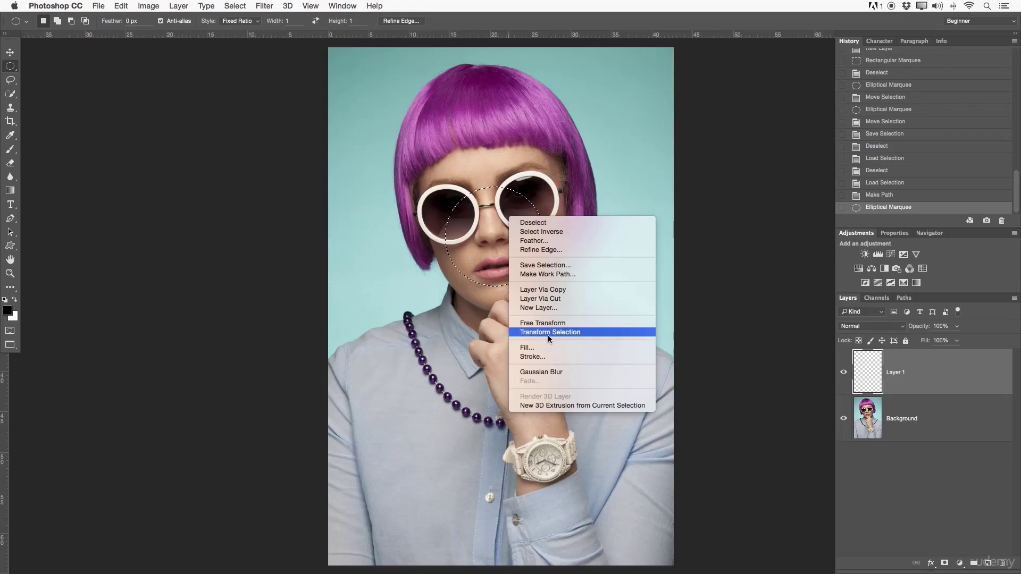
left_click(541, 165)
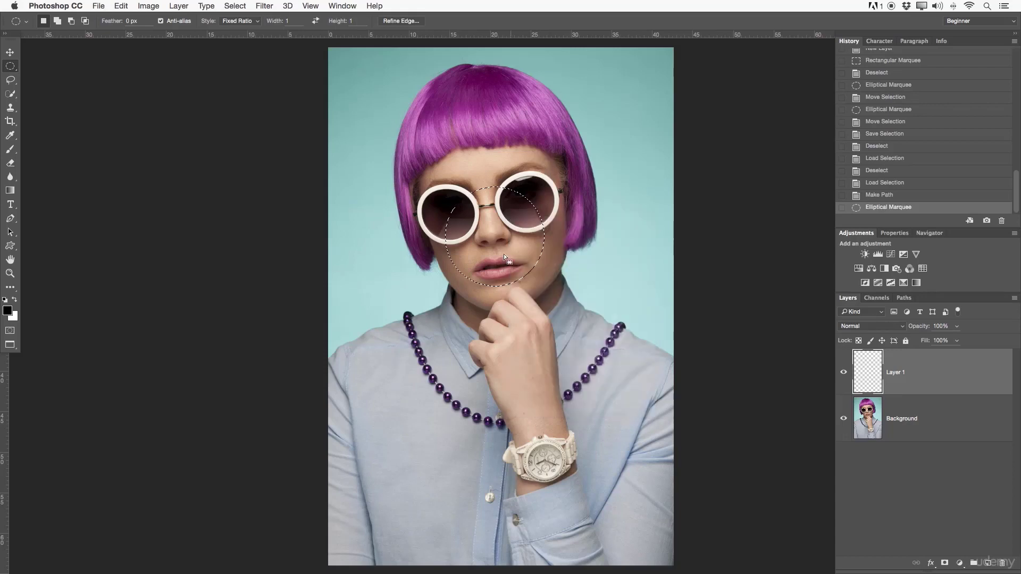
key("ctrl+d")
- Draw a circular marquee selection roughly the size of the left lens and move it over that lens
key("z")
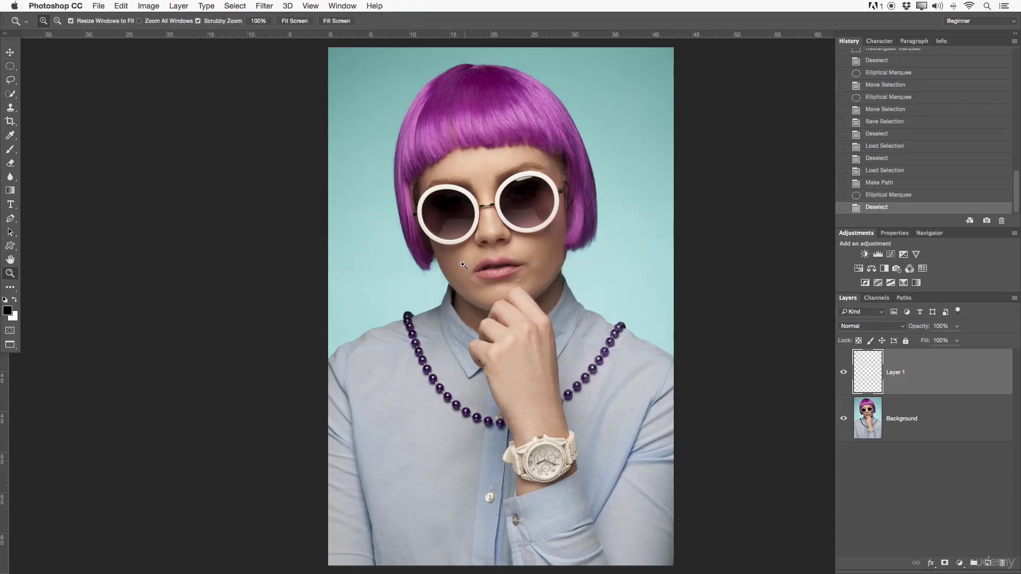
left_click(450, 190)
left_click_drag(487, 199, 501, 202)
left_click(10, 66)
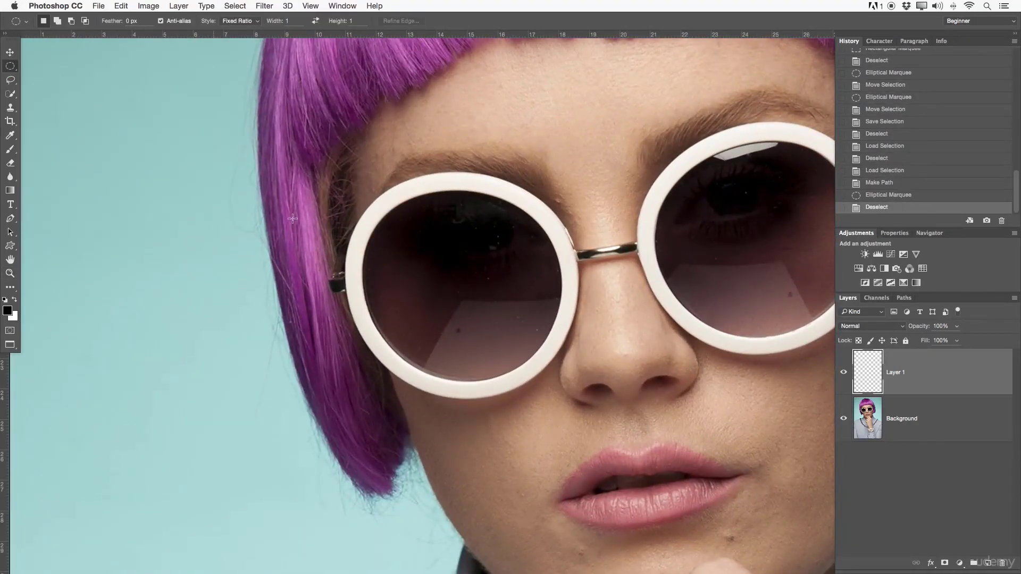
left_click_drag(373, 208, 611, 395)
left_click_drag(543, 331, 528, 305)
- Transform the selection to about 111% width and 103% height, pulling its upper-right corner inwards toward the lens rim
right_click(501, 292)
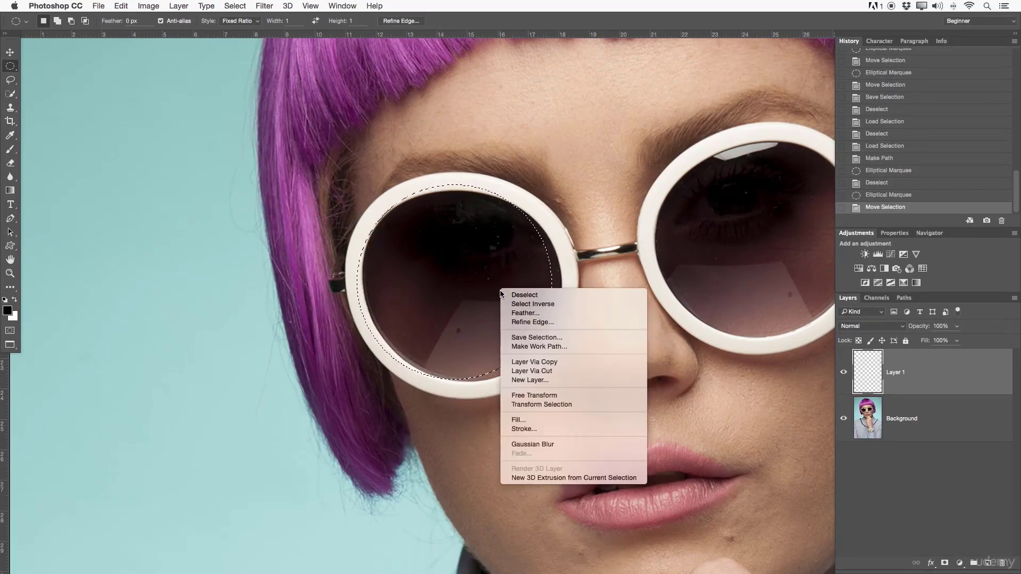
left_click(542, 405)
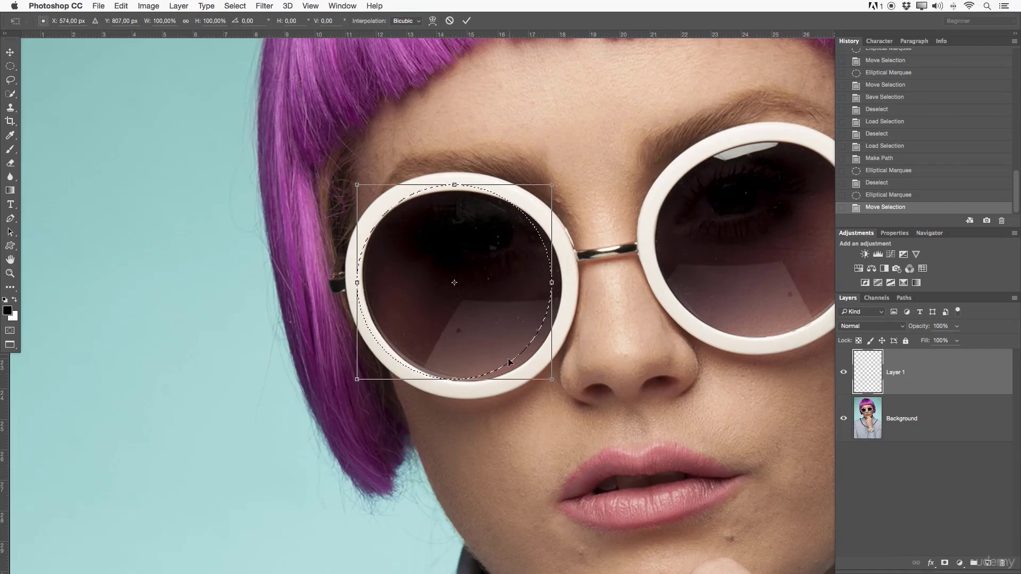
left_click_drag(556, 185, 564, 181)
left_click_drag(562, 378, 572, 387)
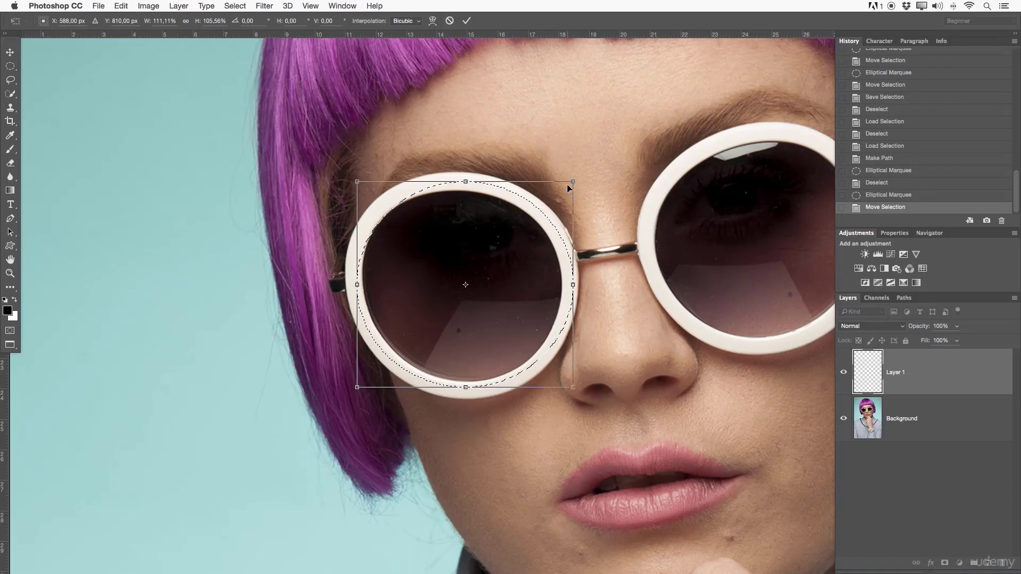
left_click_drag(571, 182, 555, 191)
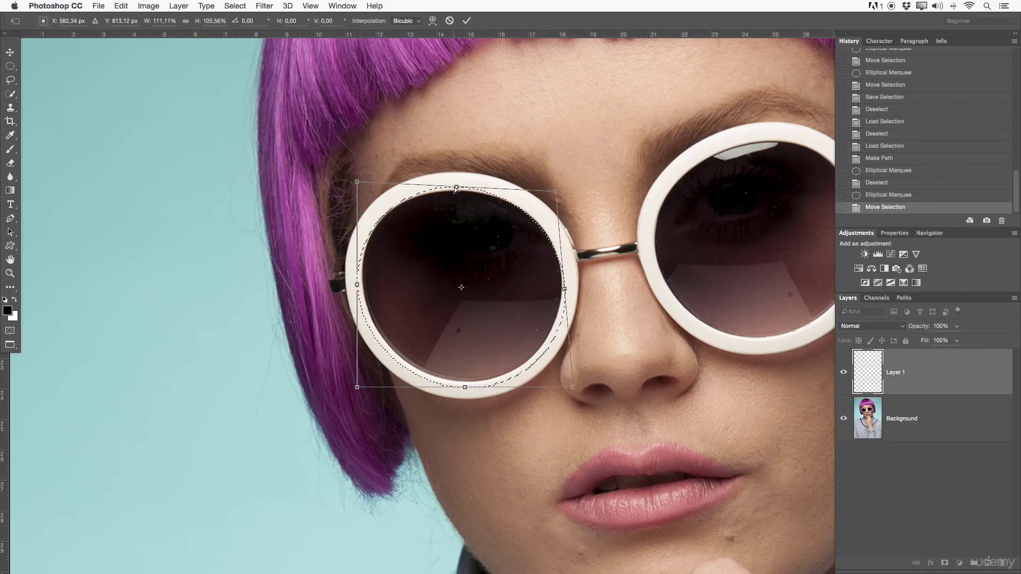
left_click_drag(456, 187, 456, 191)
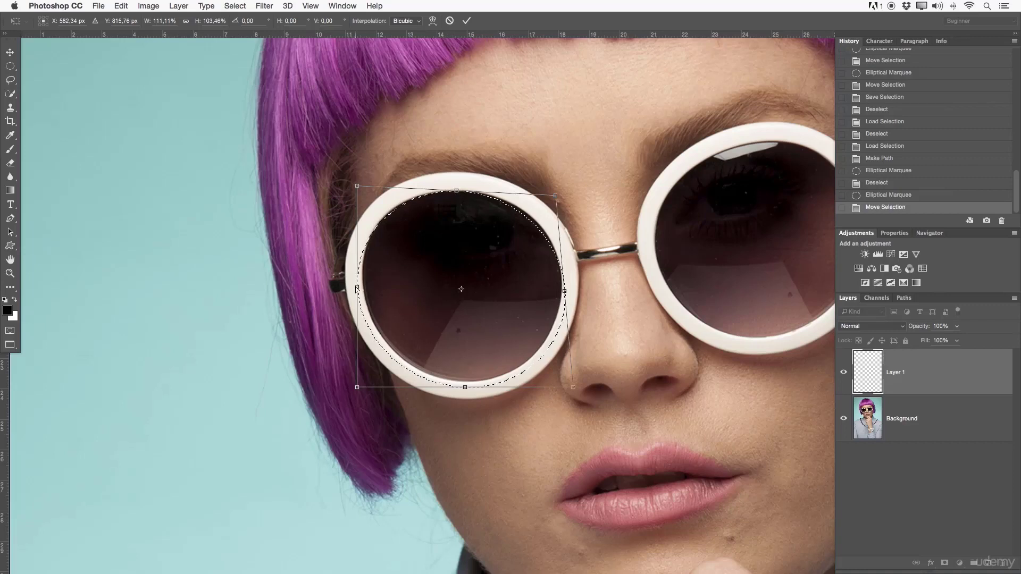
- Tighten the selection's left, bottom and lower-right edges to the lens at about 105.6% width and 101.3% height, and apply the transform
left_click_drag(356, 289, 361, 286)
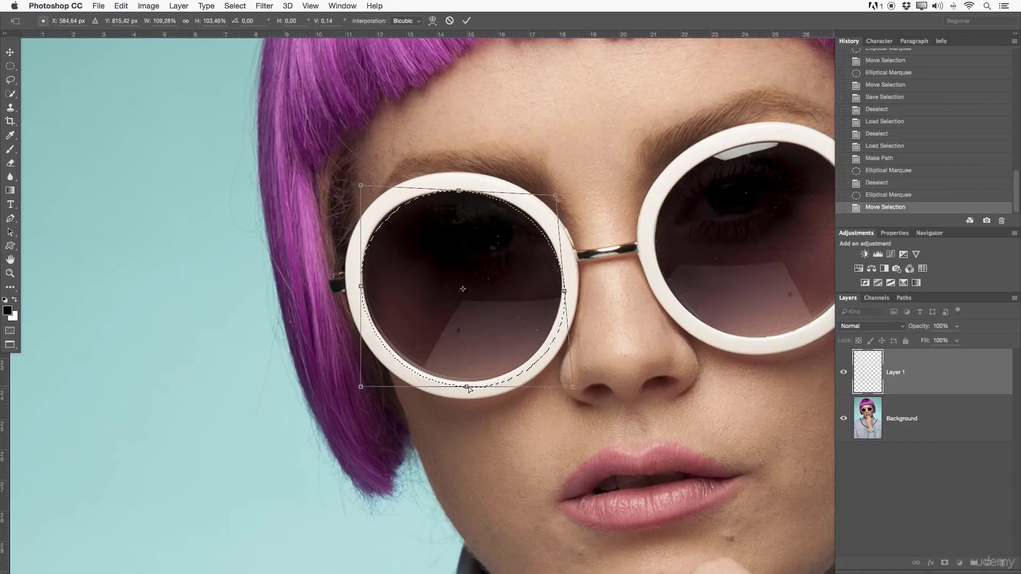
left_click_drag(467, 387, 467, 382)
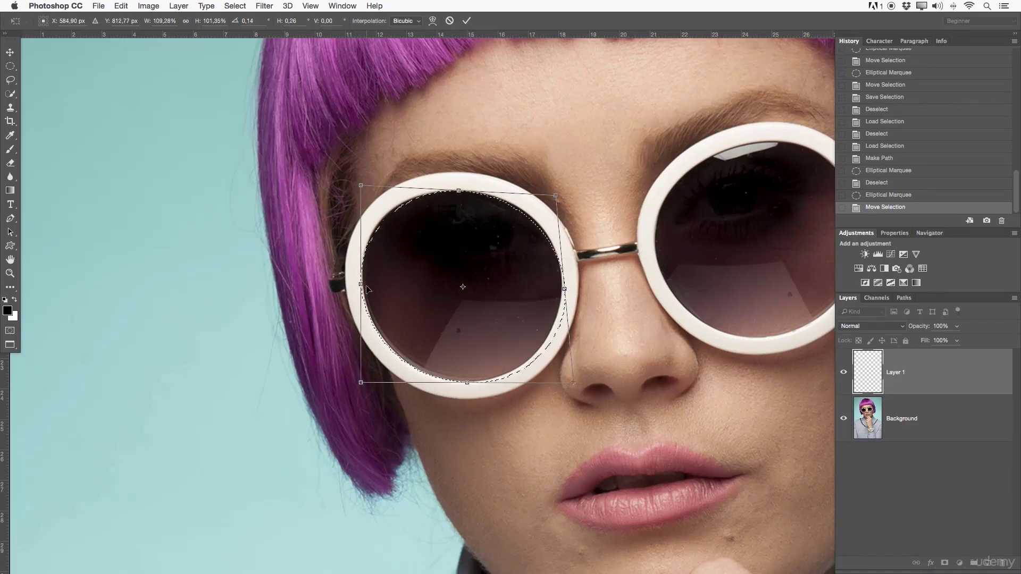
left_click_drag(363, 285, 363, 287)
left_click(363, 285)
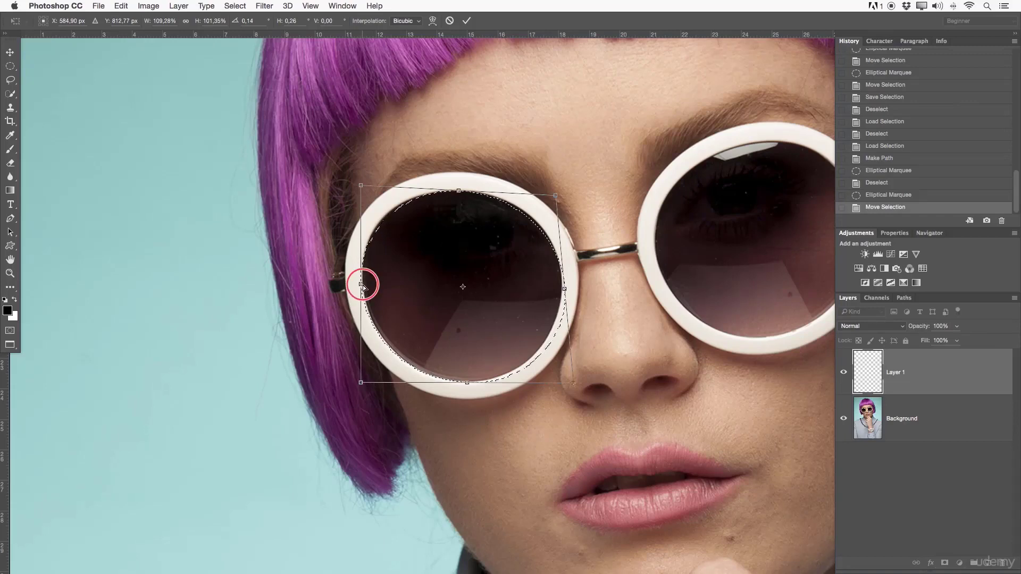
left_click(564, 288)
left_click_drag(573, 384, 566, 378)
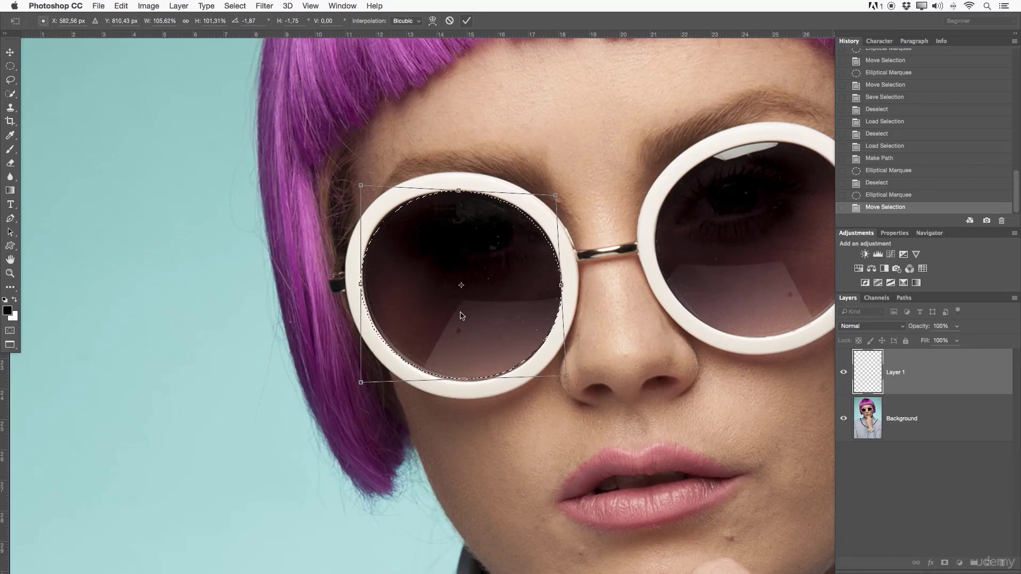
key("Return")
right_click(488, 260)
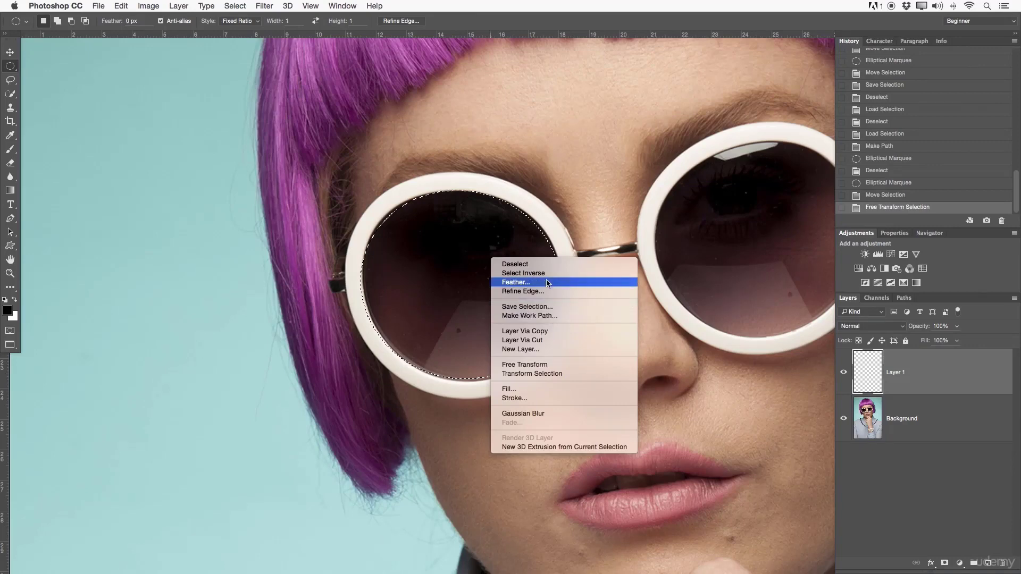
left_click(552, 230)
- Activate the Brush tool and set the foreground color to red, ff0000
left_click_drag(603, 251, 506, 292)
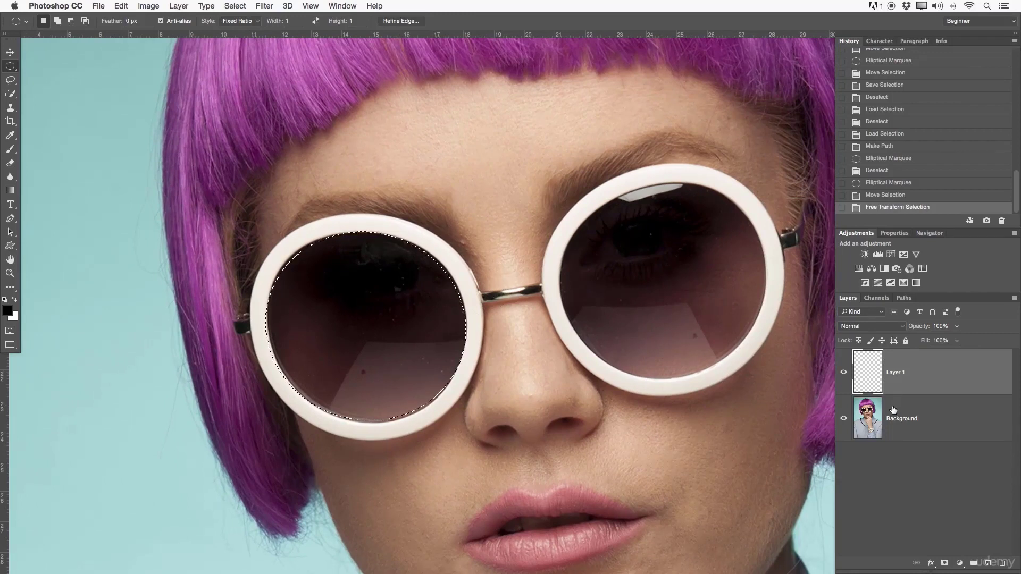
key("b")
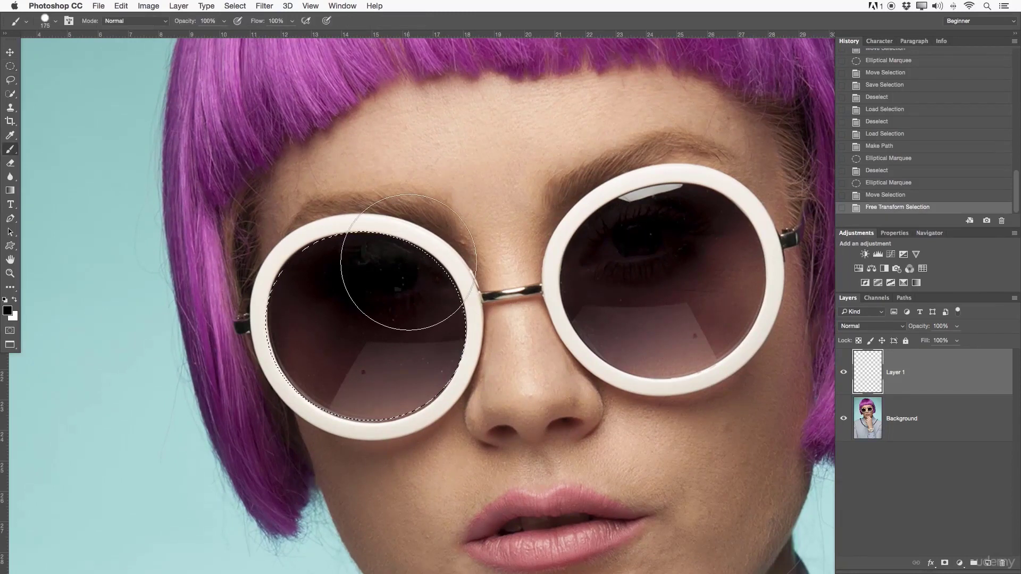
left_click(8, 312)
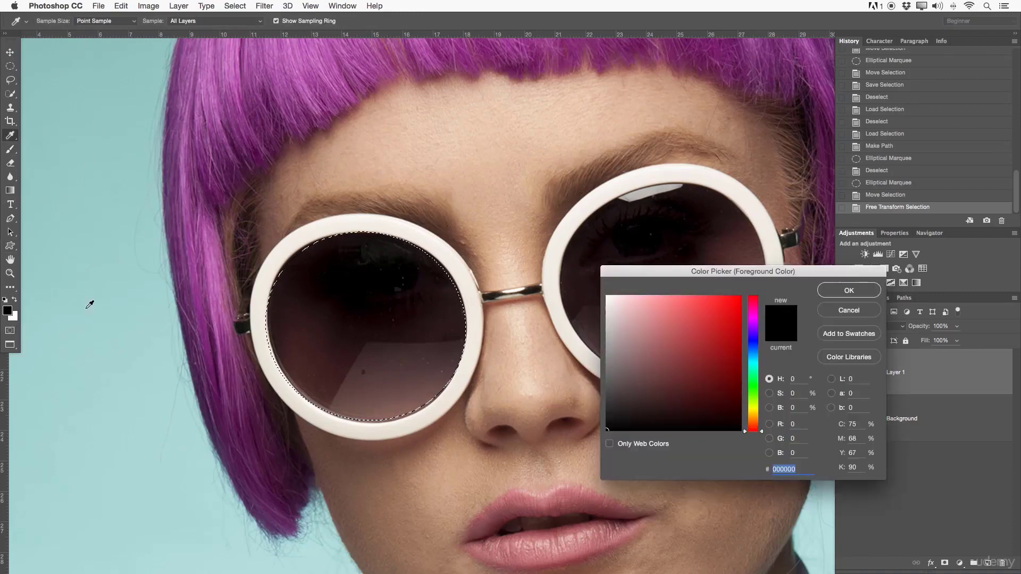
type("ff0000")
left_click(849, 290)
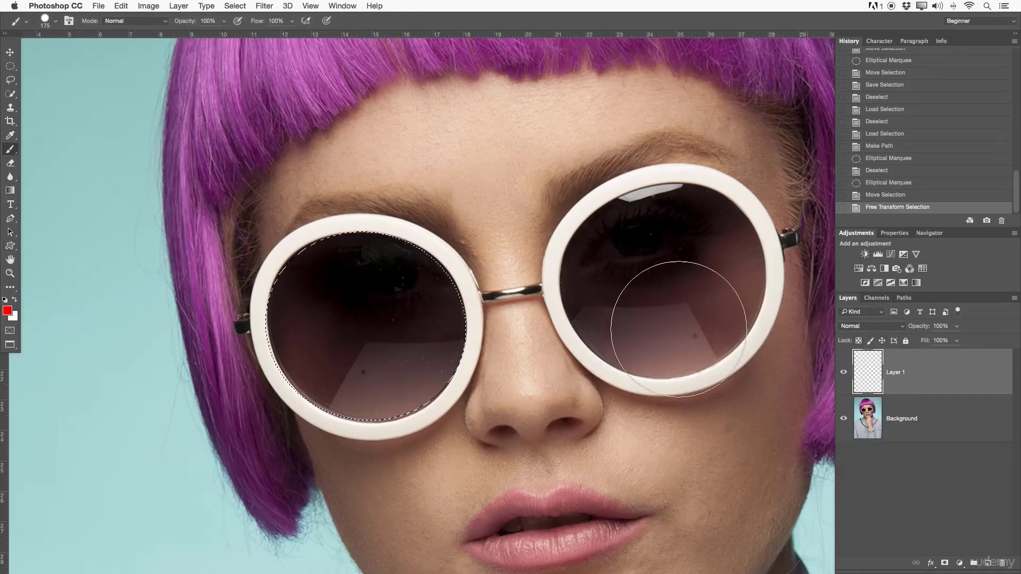
- Try painting red across the selected left lens twice, undoing each stroke
mouse_move(448, 200)
left_mouse_down()
mouse_move(158, 208)
mouse_move(396, 319)
mouse_move(74, 442)
left_mouse_up()
key("z")
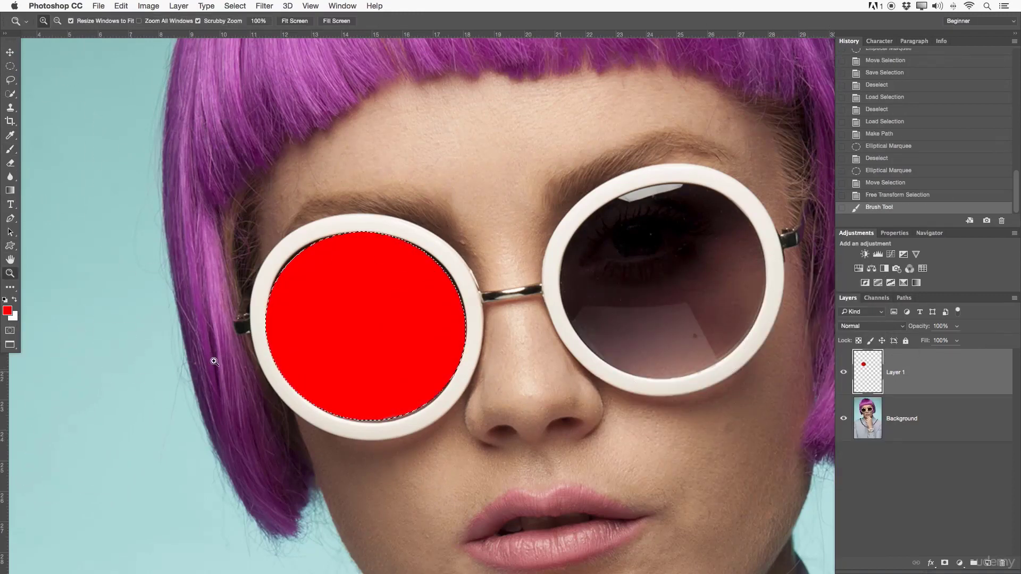
mouse_move(404, 317)
left_mouse_down()
mouse_move(358, 328)
mouse_move(332, 319)
left_mouse_up()
key("super+z")
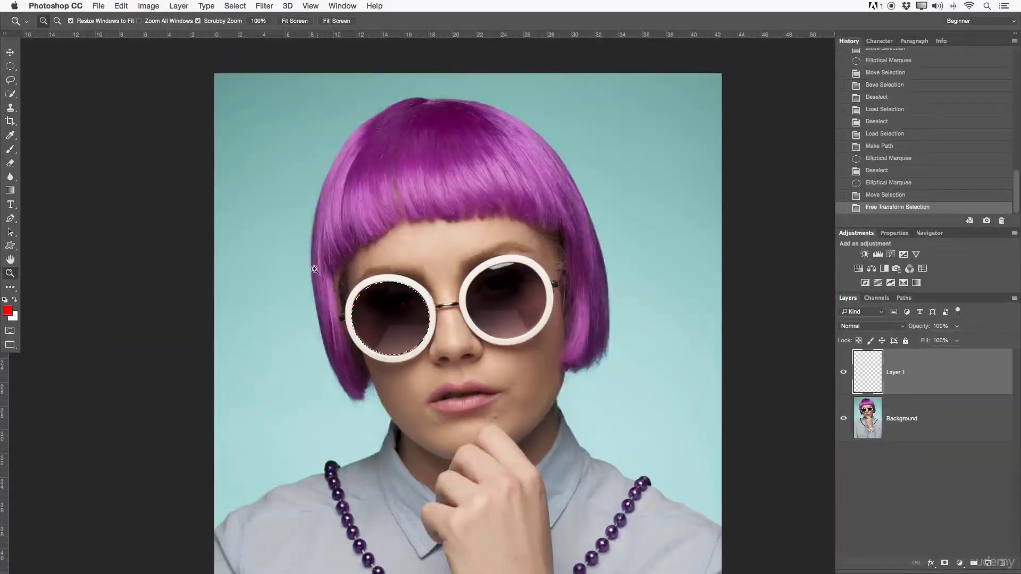
key("b")
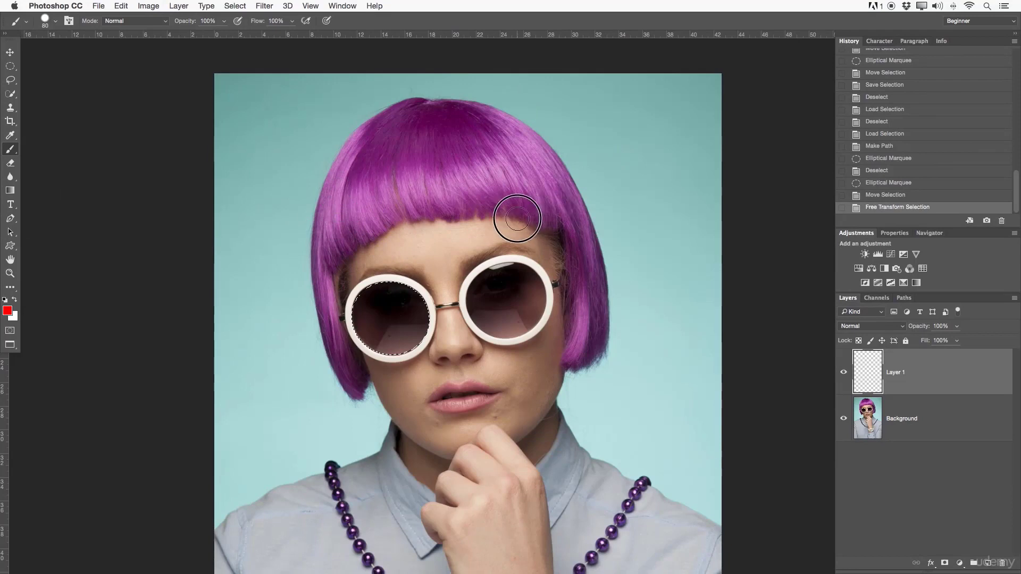
mouse_move(240, 262)
left_mouse_down()
mouse_move(132, 319)
mouse_move(116, 352)
mouse_move(266, 366)
mouse_move(161, 325)
mouse_move(431, 321)
mouse_move(550, 361)
mouse_move(288, 290)
mouse_move(373, 322)
left_mouse_up()
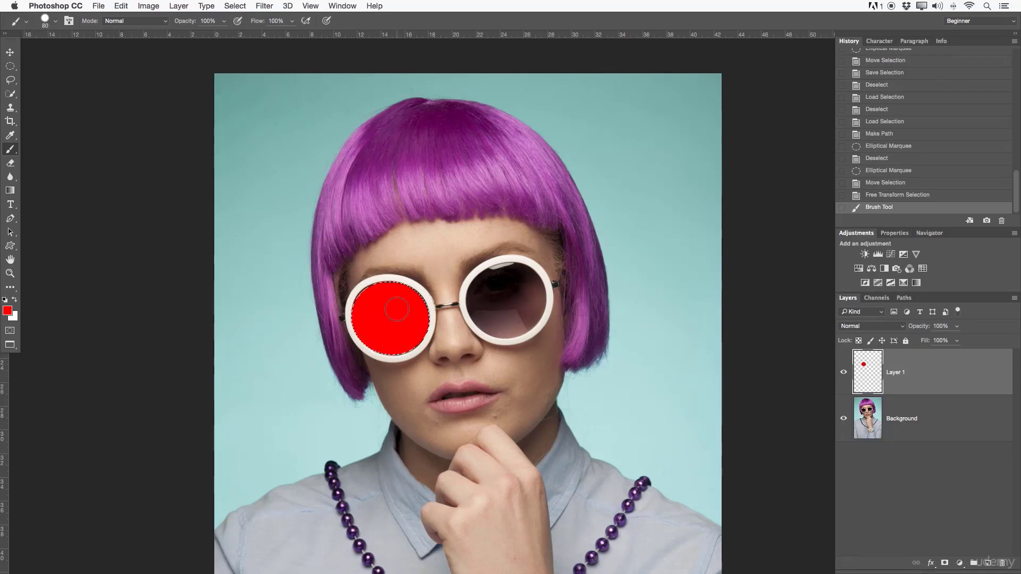
key("ctrl+z")
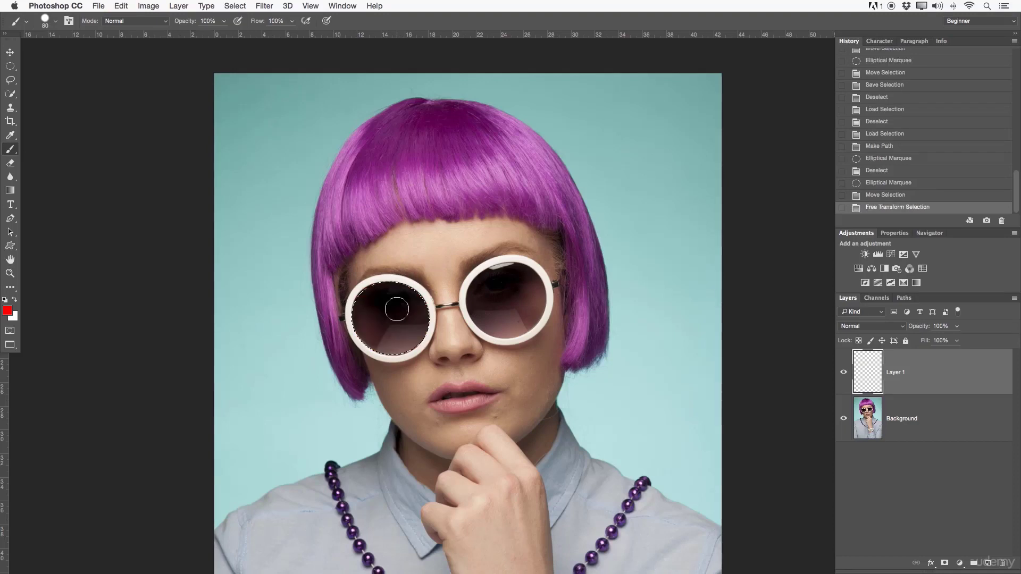
- Invert the lens selection and paint broad red strokes across the portrait on Layer 1
key("m")
right_click(399, 307)
left_click(406, 320)
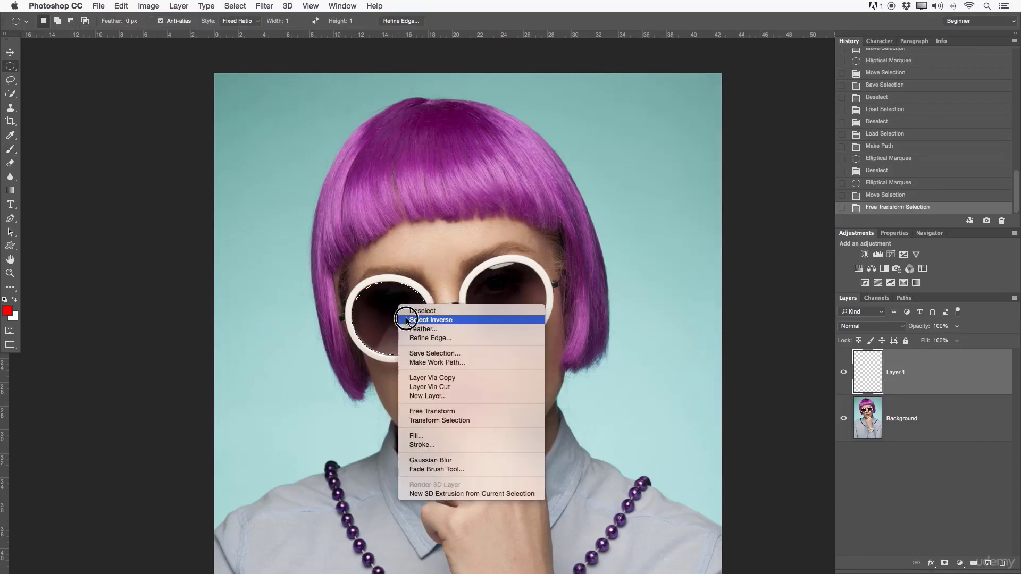
key("b")
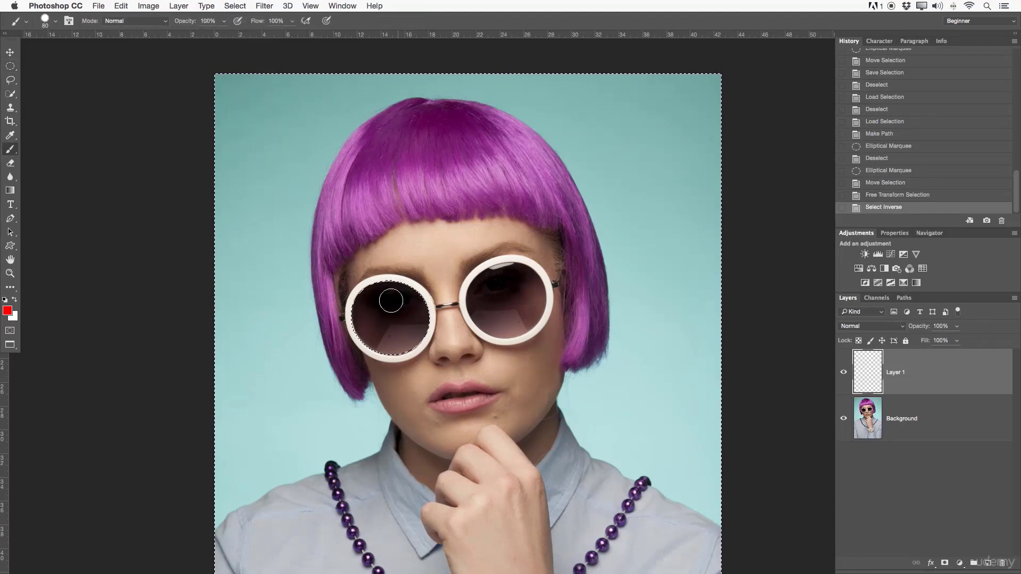
mouse_move(224, 159)
left_mouse_down()
mouse_move(700, 112)
mouse_move(191, 267)
mouse_move(611, 246)
mouse_move(478, 318)
mouse_move(691, 319)
mouse_move(85, 404)
mouse_move(417, 502)
left_mouse_up()
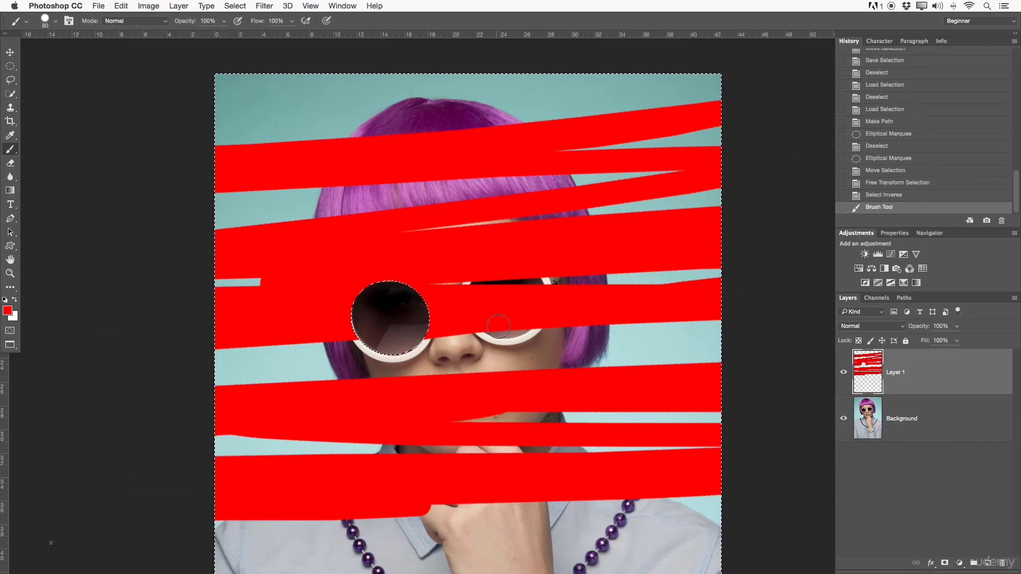
left_click_drag(503, 327, 502, 269)
- Deselect the inverted selection around the painted portrait
key("z")
left_click_drag(417, 258, 393, 257)
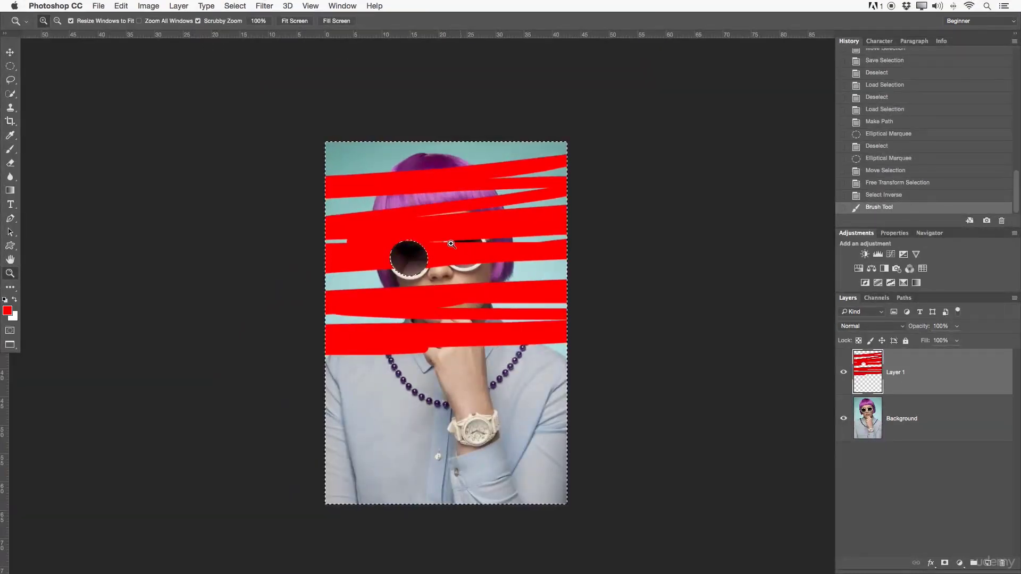
key("super+d")
mouse_move(421, 245)
left_mouse_down()
mouse_move(467, 239)
mouse_move(444, 260)
mouse_move(466, 248)
mouse_move(484, 254)
left_mouse_up()
key("BackSpace")
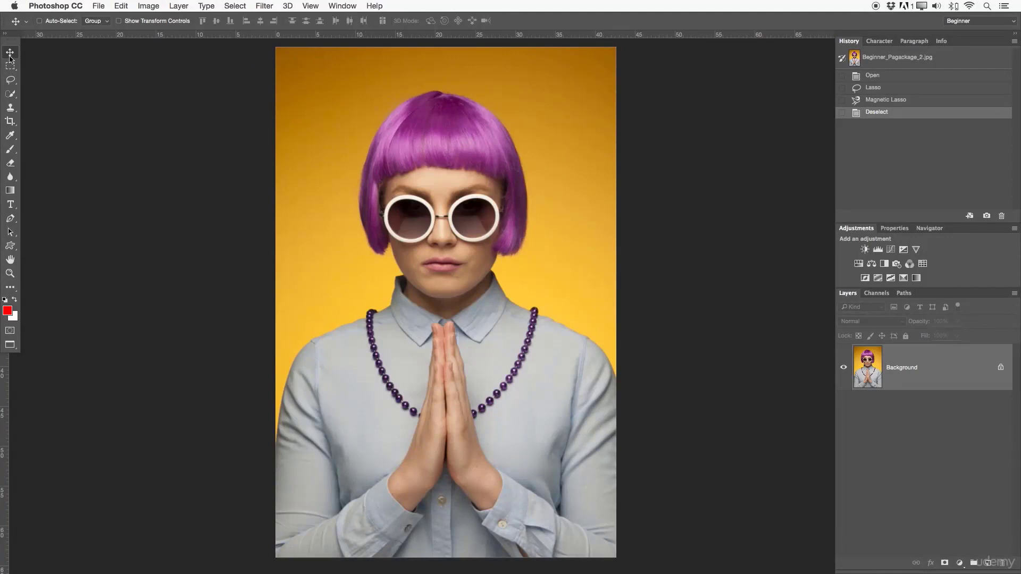
- Activate the Lasso tool and view the tools grouped with it
left_click(9, 79)
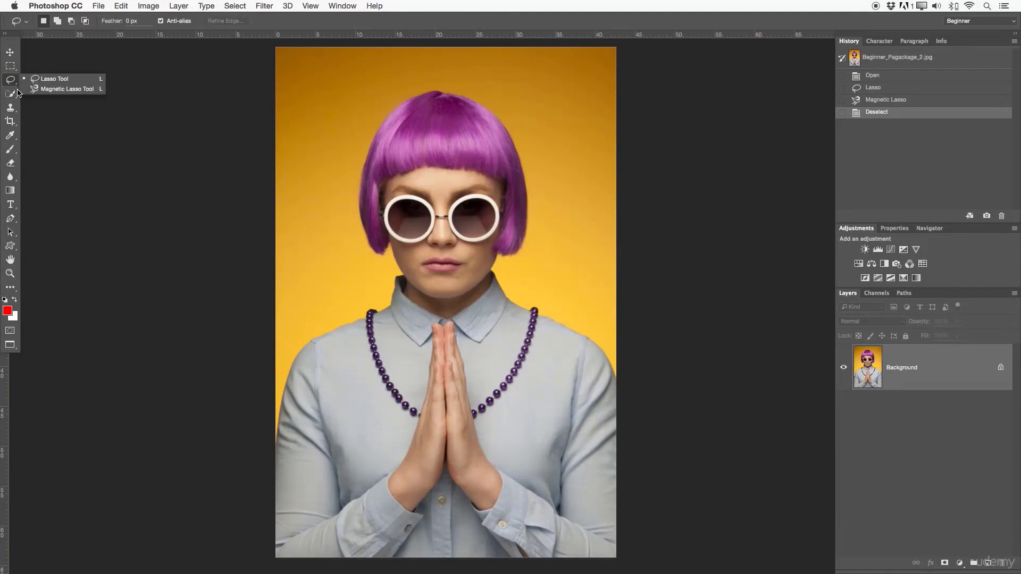
left_click(240, 169)
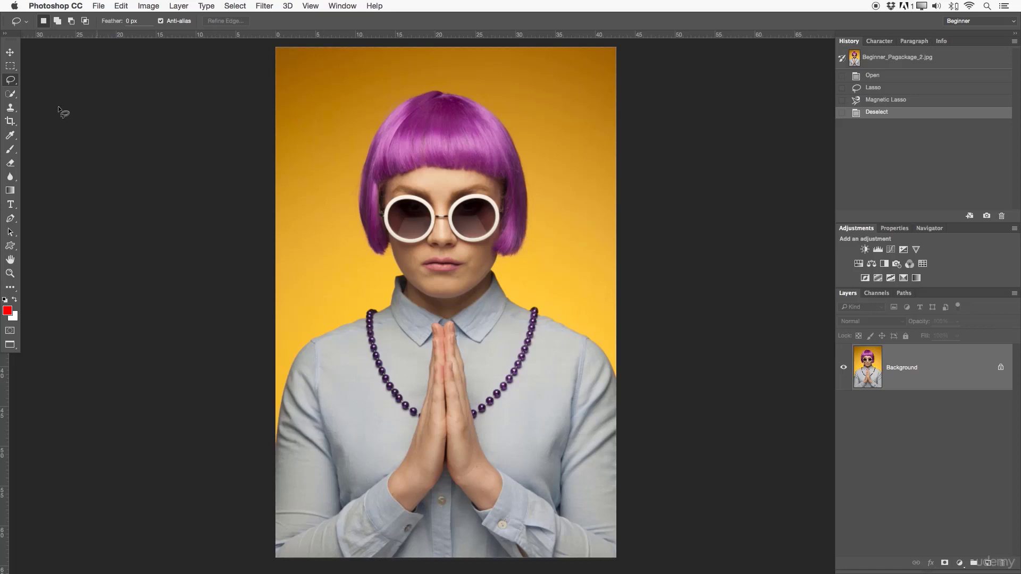
left_click(11, 82)
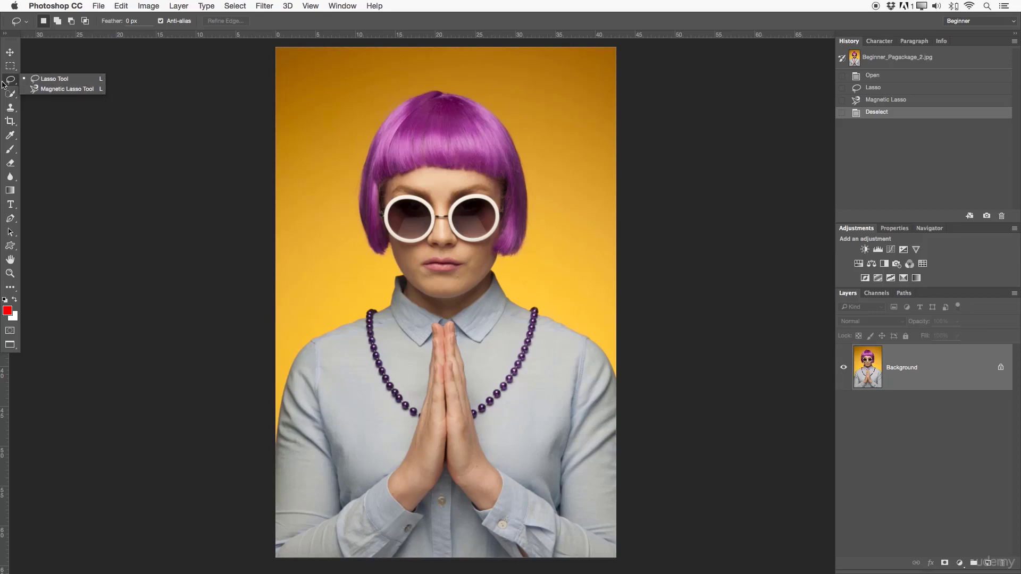
left_click(18, 85)
- Examine the lasso tools in the Toolbar and Extra Tools lists of the toolbar customization dialog, and close it
left_click(121, 6)
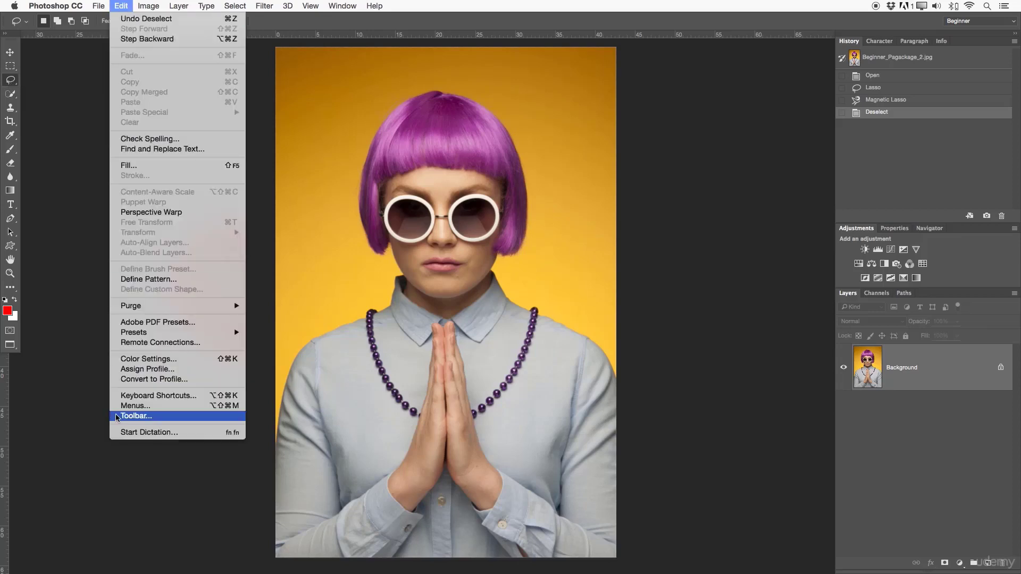
left_click(152, 417)
scroll(465, 155, "down", 3)
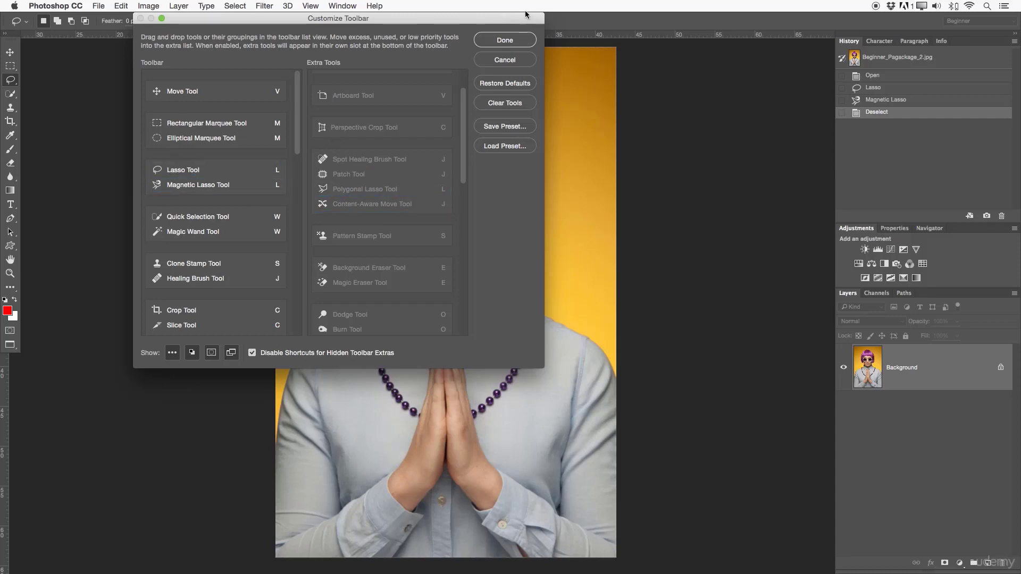
left_click(518, 38)
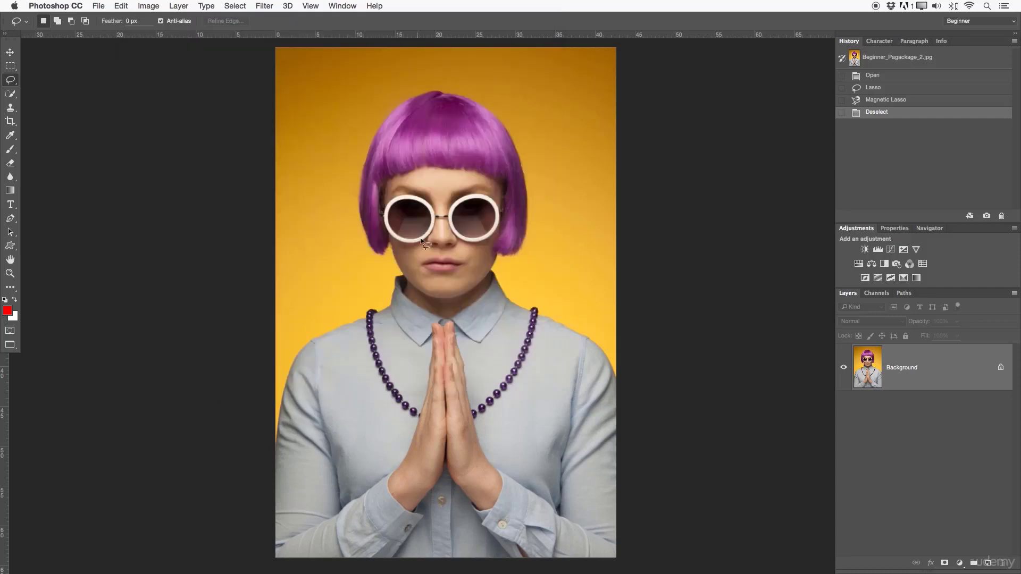
- Draw a freehand Lasso selection along the inner rim of the sunglasses' left lens
key("z")
mouse_move(433, 244)
left_mouse_down()
mouse_move(455, 228)
mouse_move(474, 246)
mouse_move(486, 192)
mouse_move(485, 264)
left_mouse_up()
key("space")
left_click_drag(486, 264, 501, 265)
key("space")
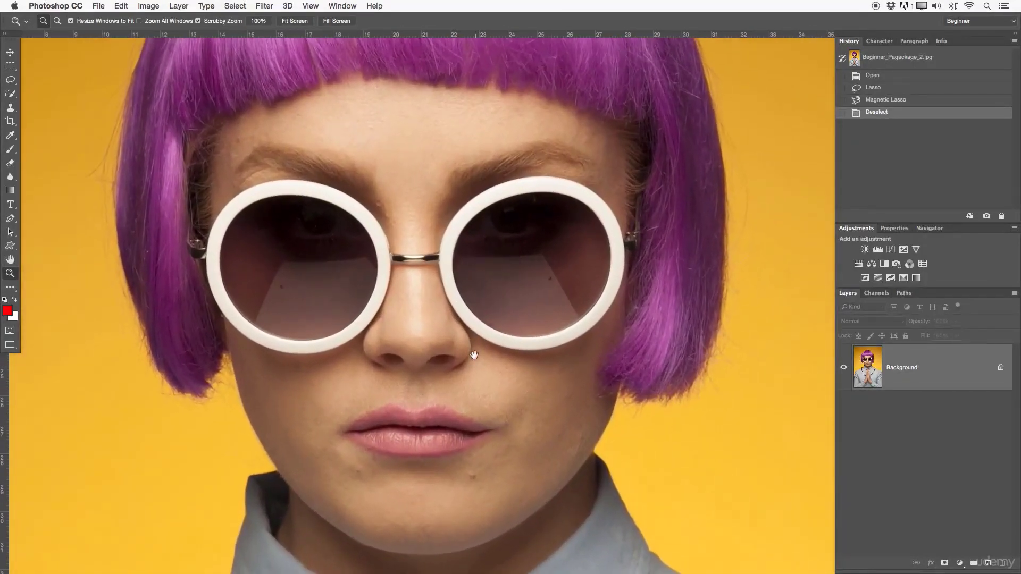
left_click_drag(474, 354, 479, 335)
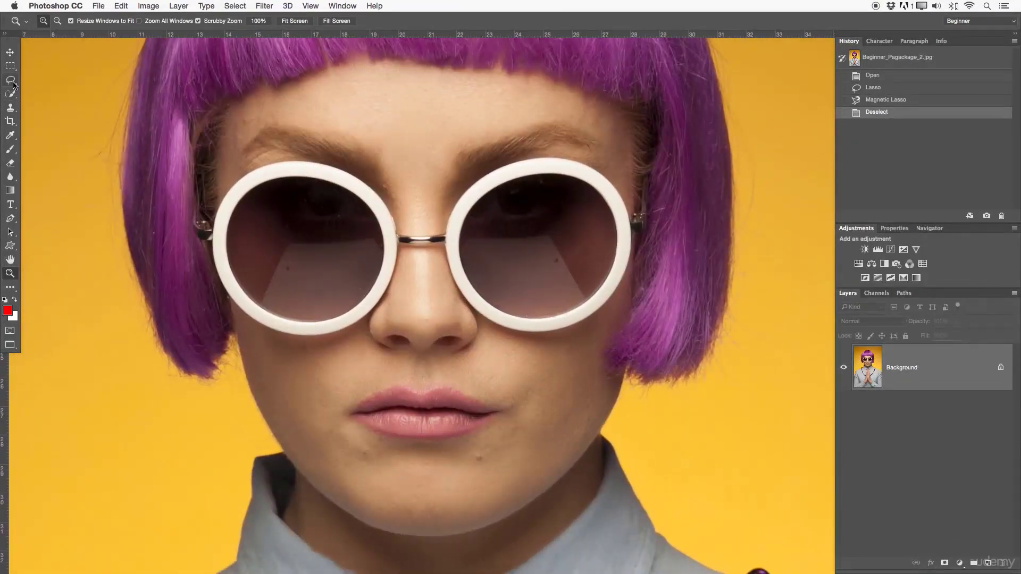
left_click_drag(13, 84, 74, 80)
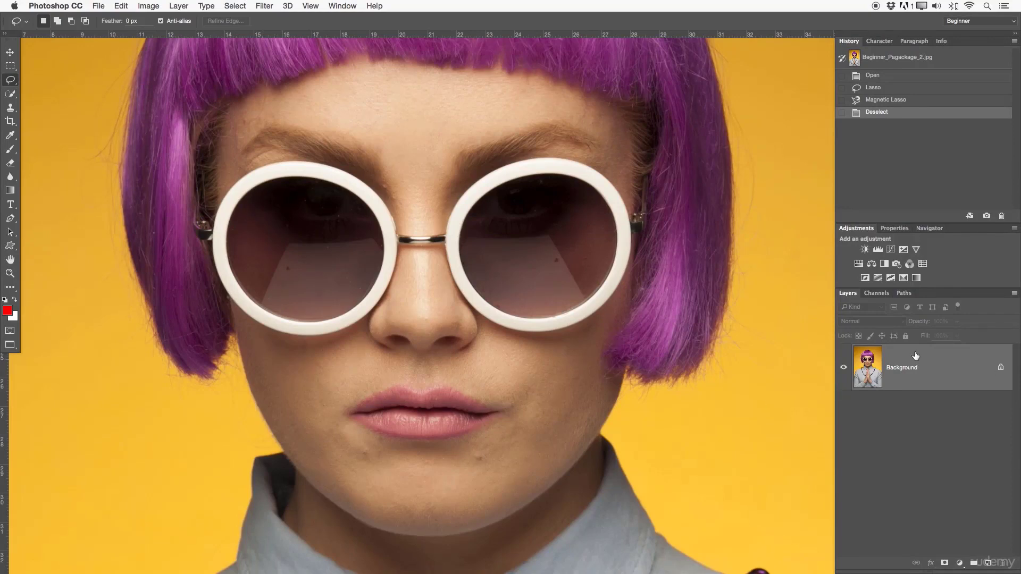
mouse_move(301, 179)
left_mouse_down()
mouse_move(282, 173)
mouse_move(256, 186)
mouse_move(223, 230)
mouse_move(258, 300)
mouse_move(319, 323)
mouse_move(379, 275)
mouse_move(383, 220)
mouse_move(346, 190)
mouse_move(301, 173)
left_mouse_up()
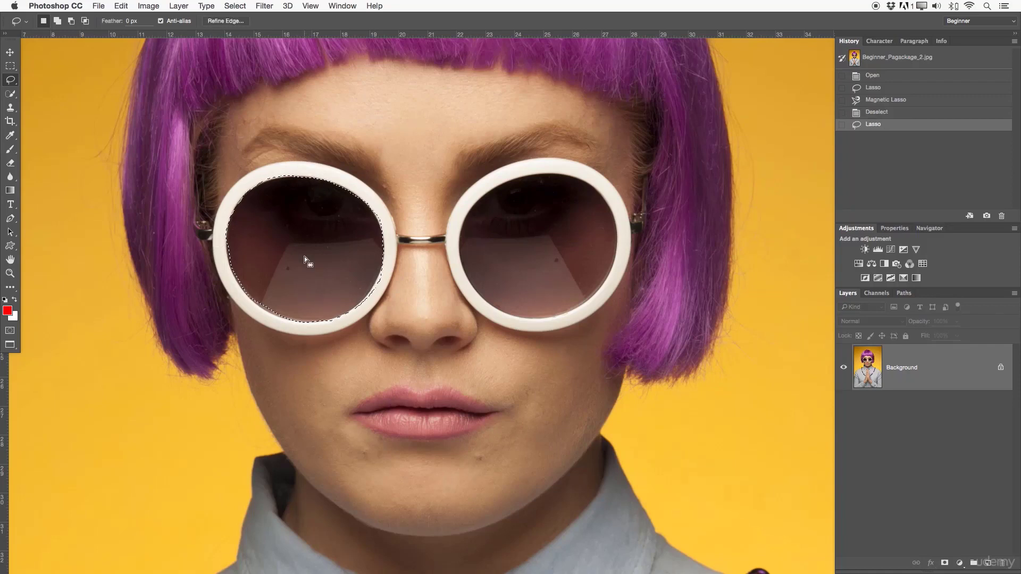
- Draw a loose freehand Lasso selection around the mouth and chin, and clear it
scroll(469, 266, "down", 5)
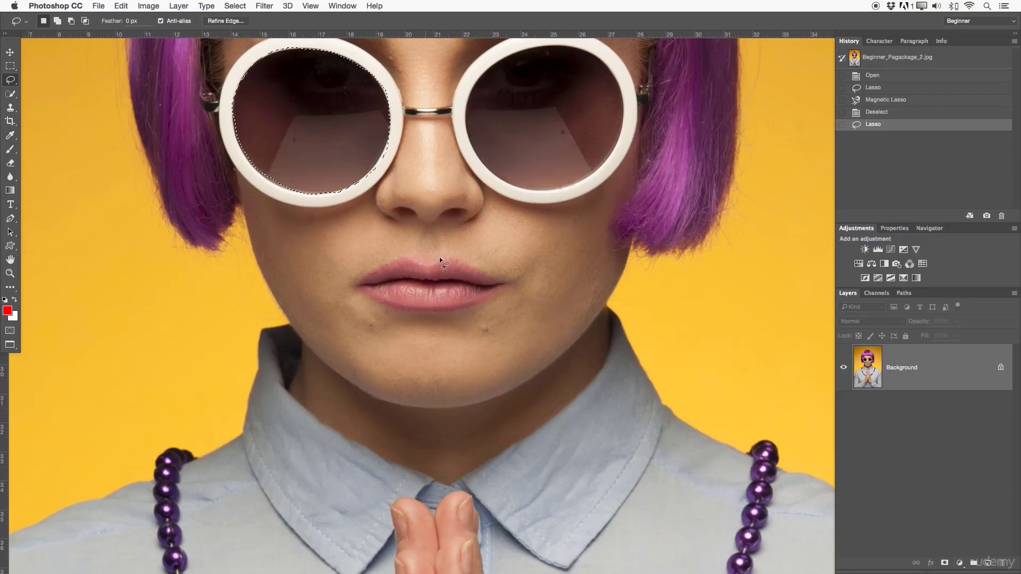
mouse_move(428, 252)
left_mouse_down()
mouse_move(369, 241)
mouse_move(406, 339)
mouse_move(565, 379)
mouse_move(552, 286)
mouse_move(503, 258)
mouse_move(403, 244)
left_mouse_up()
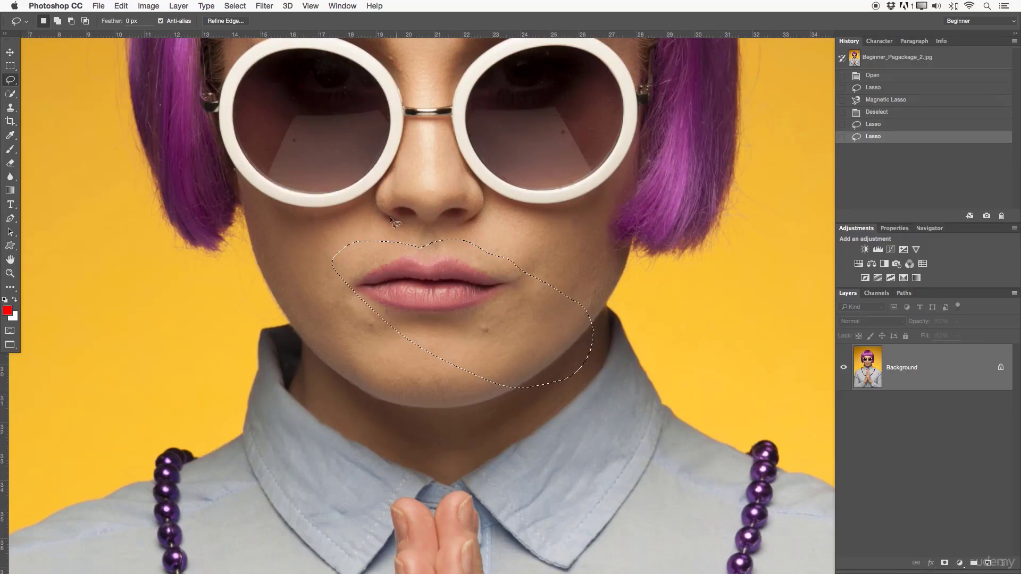
left_click(449, 257)
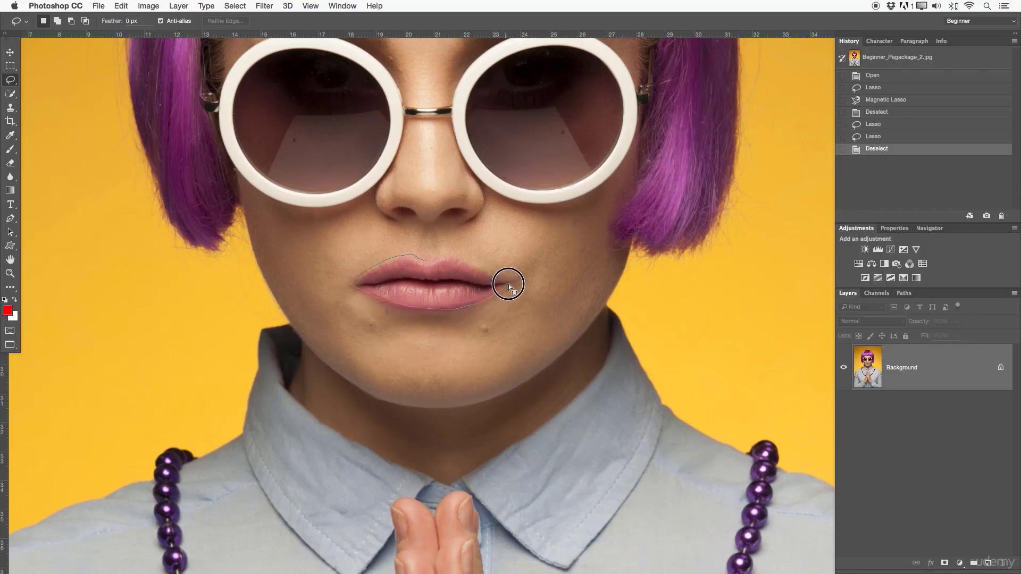
- Trace the outline of the lips closely with the Lasso tool and deselect the traced area
left_click_drag(433, 261, 420, 253)
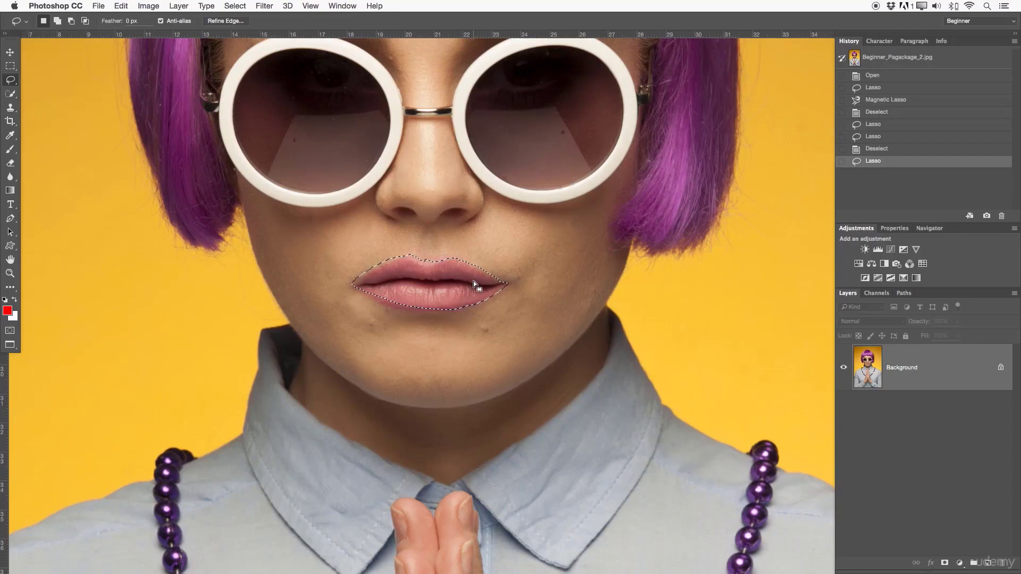
key("super+d")
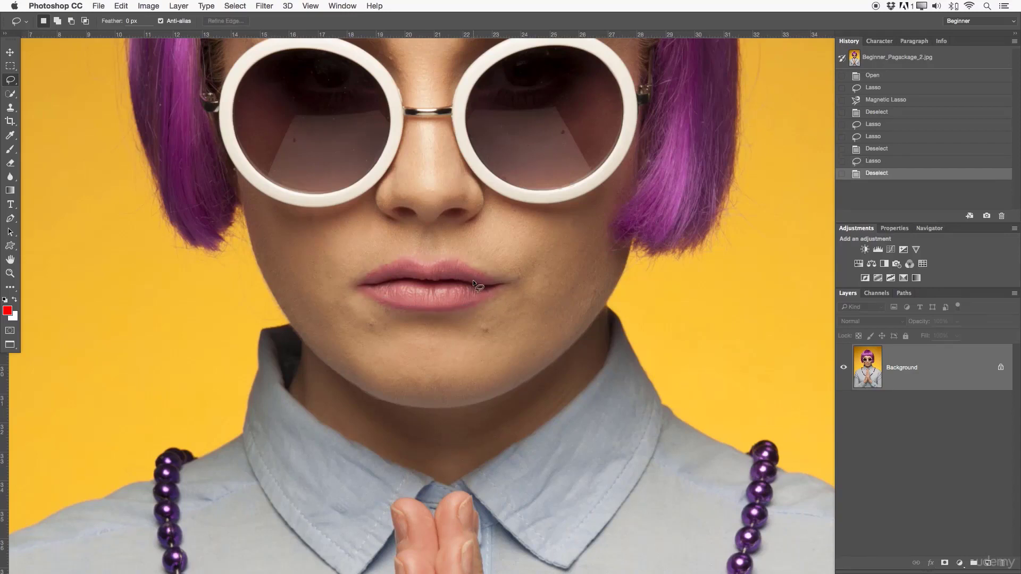
- Activate the Magnetic Lasso tool for tracing the sunglasses' left lens
left_click_drag(496, 117, 506, 206)
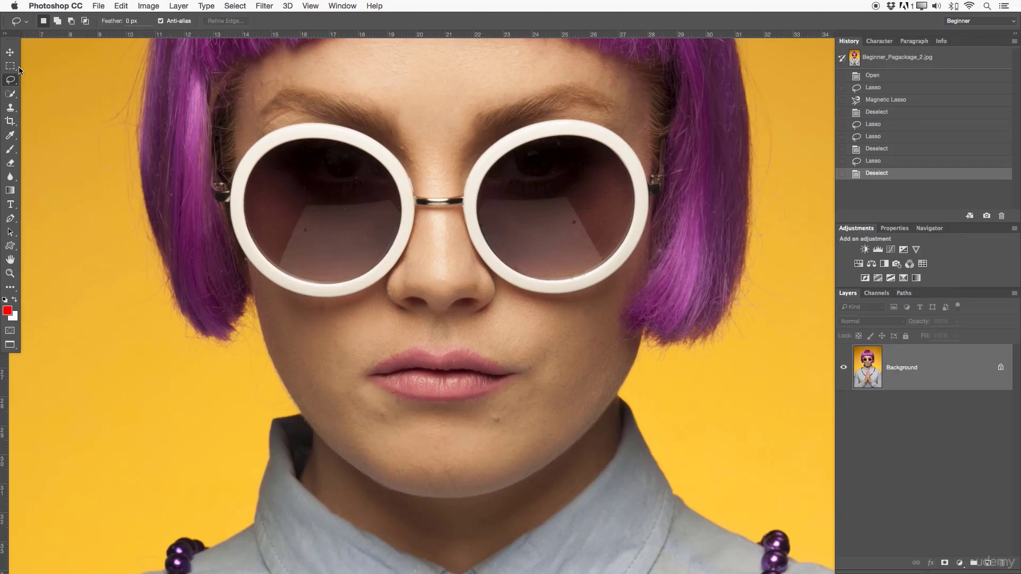
left_click(13, 80)
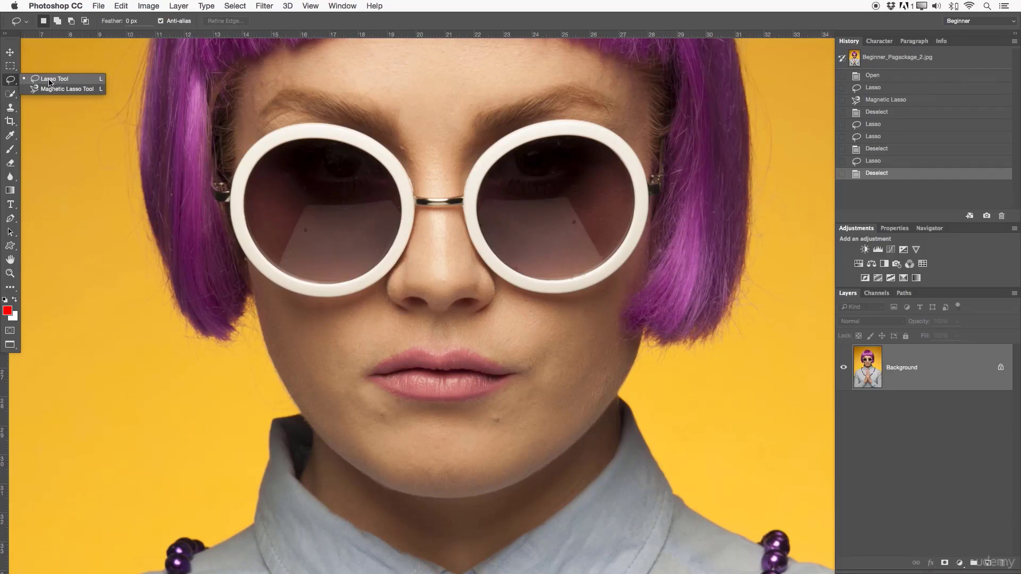
left_click(63, 91)
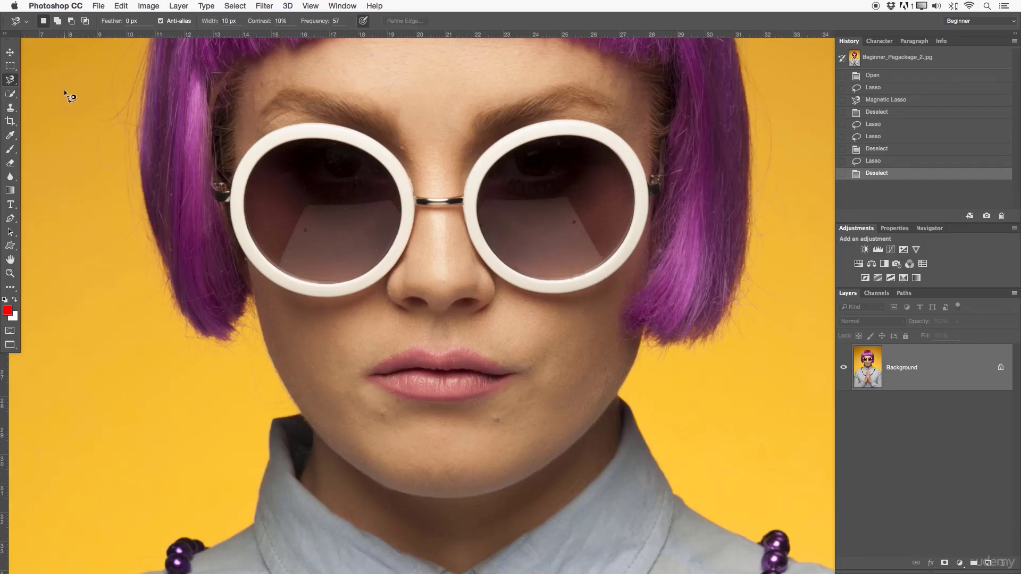
key("z")
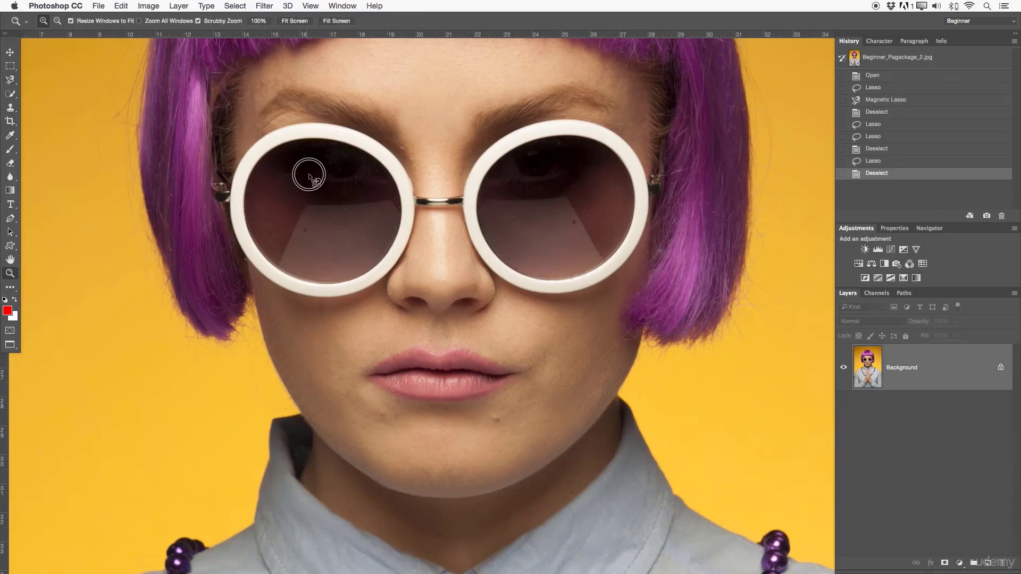
left_click_drag(308, 171, 457, 248)
key("p")
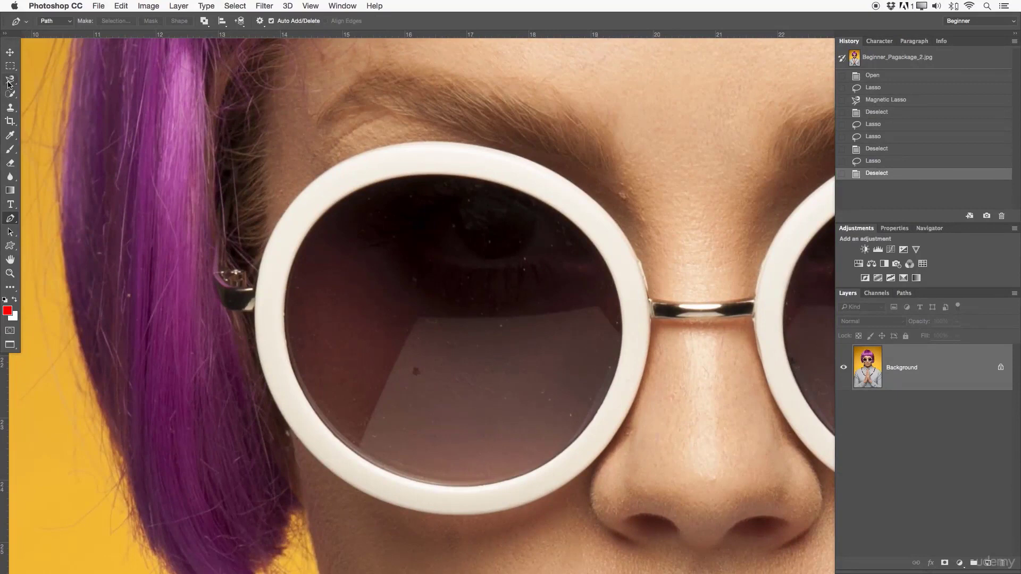
left_click_drag(8, 84, 48, 99)
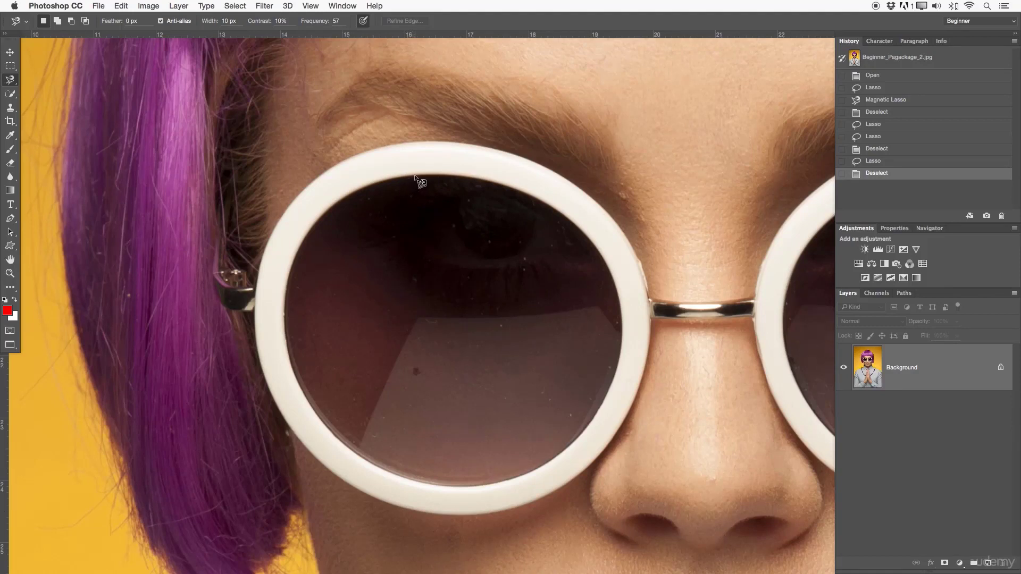
- Trace the inner rim of the sunglasses' left lens with the Magnetic Lasso, close the selection and deselect it
left_click(415, 176)
left_click(415, 176)
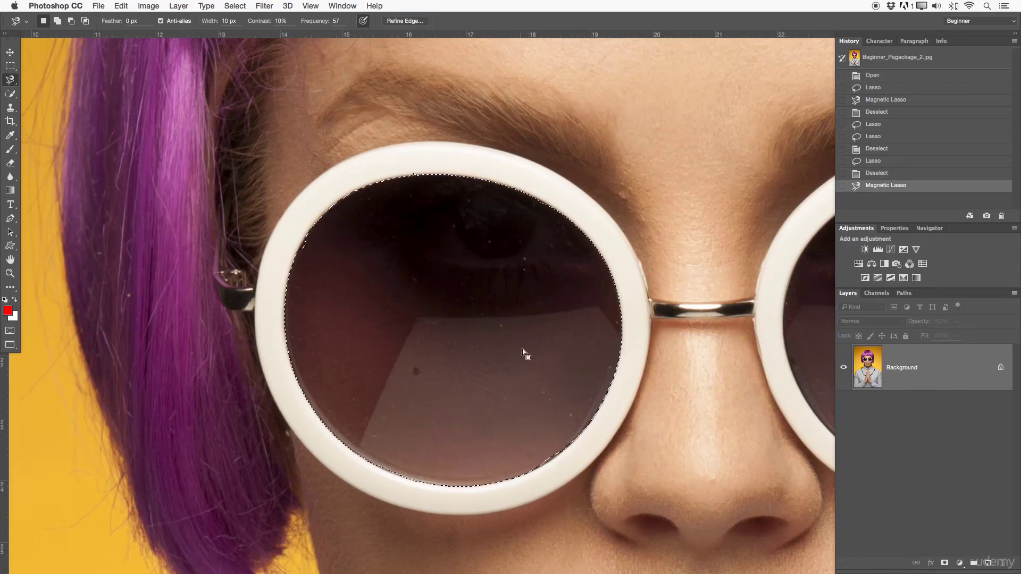
scroll(522, 349, "down", 5)
scroll(543, 308, "up", 3)
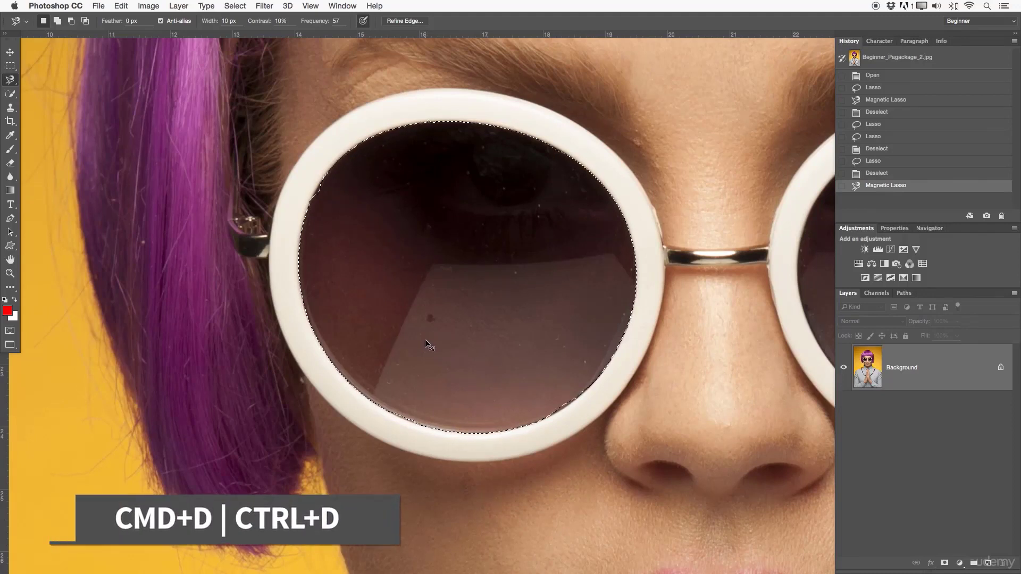
key("super+d")
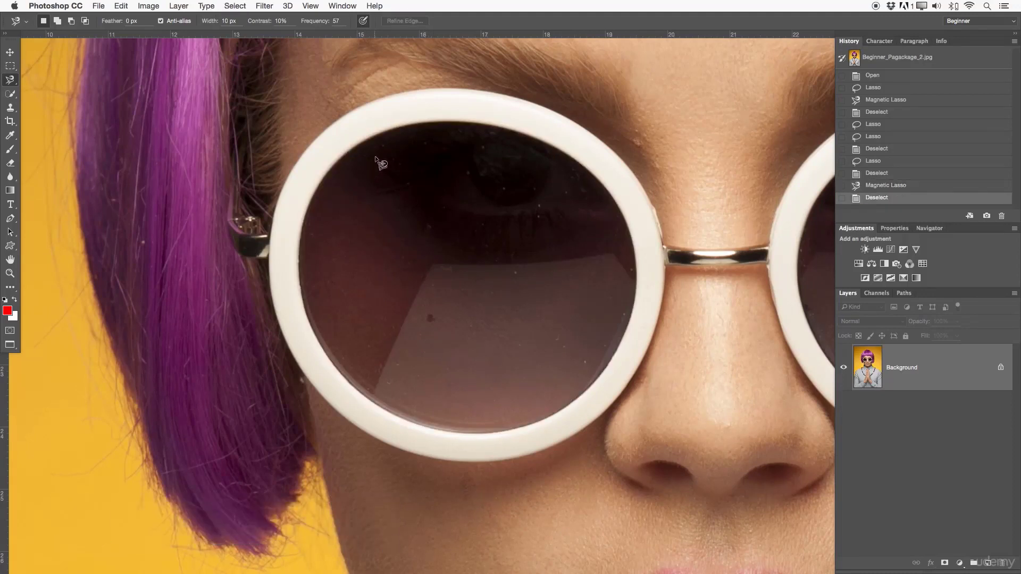
- Draw an inaccurate Magnetic Lasso selection in the left lens that cuts straight across its lower part, and clear it
left_click(421, 124)
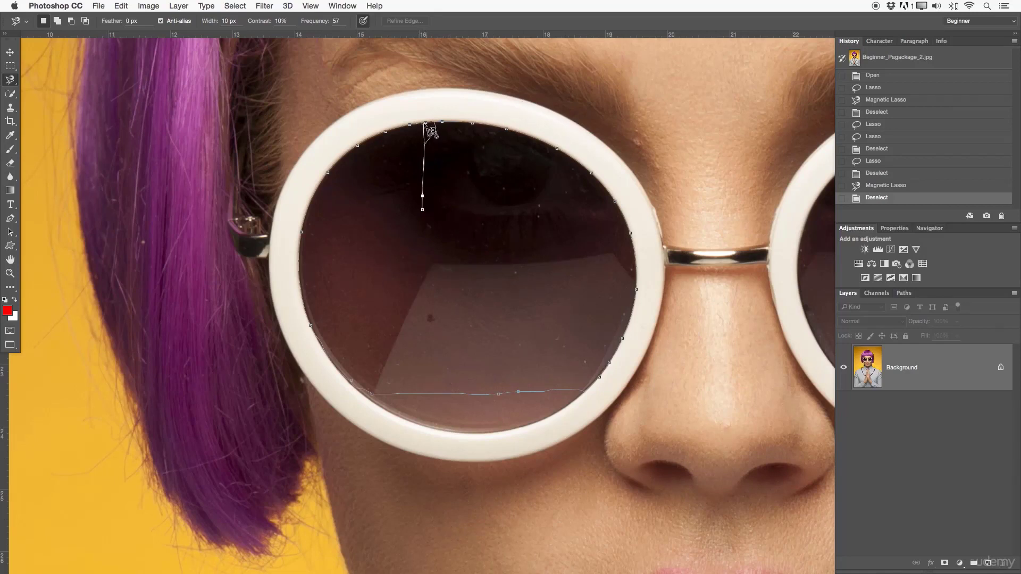
left_click(425, 125)
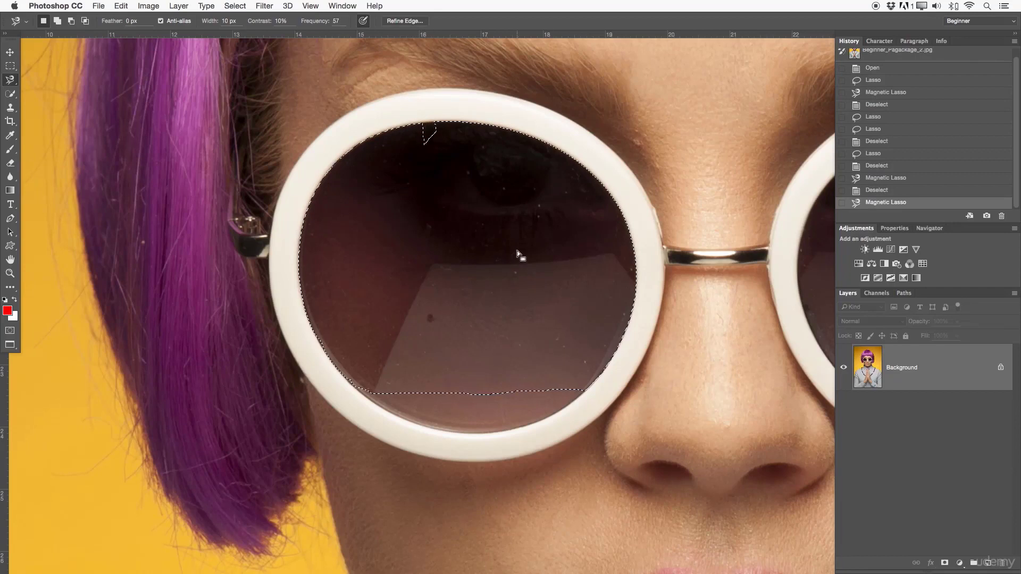
right_click(458, 238)
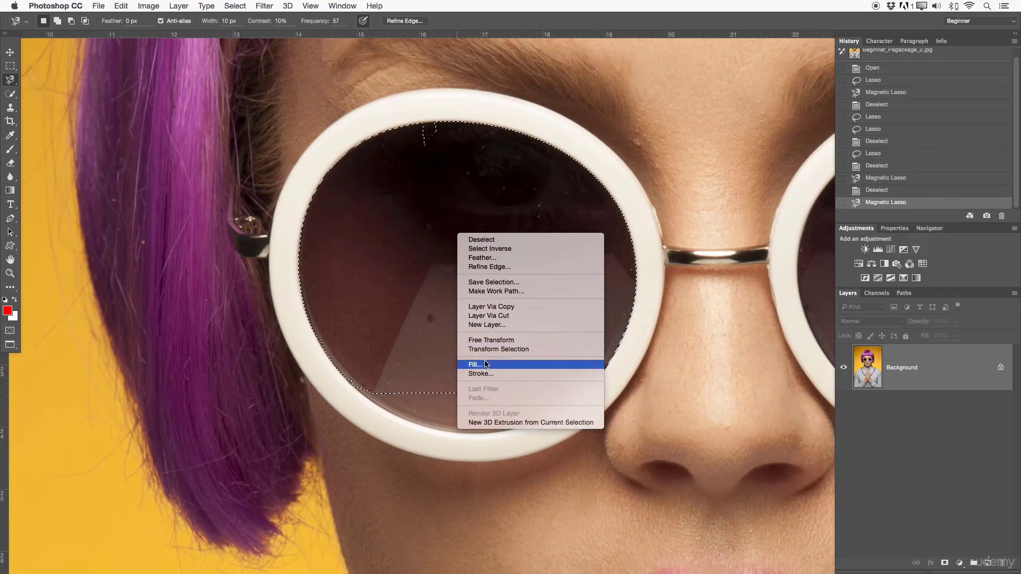
key("Escape")
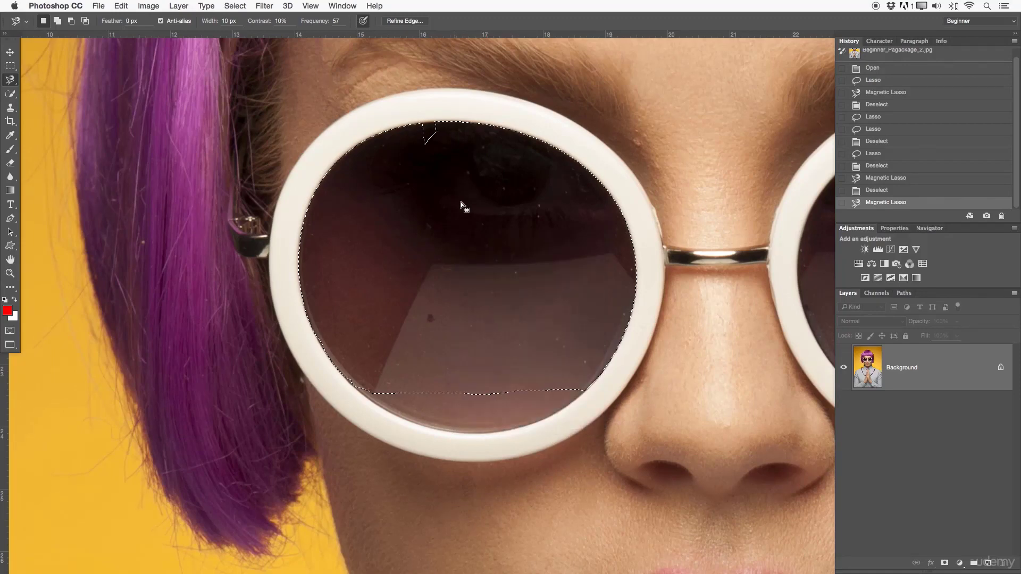
scroll(489, 305, "right", 2)
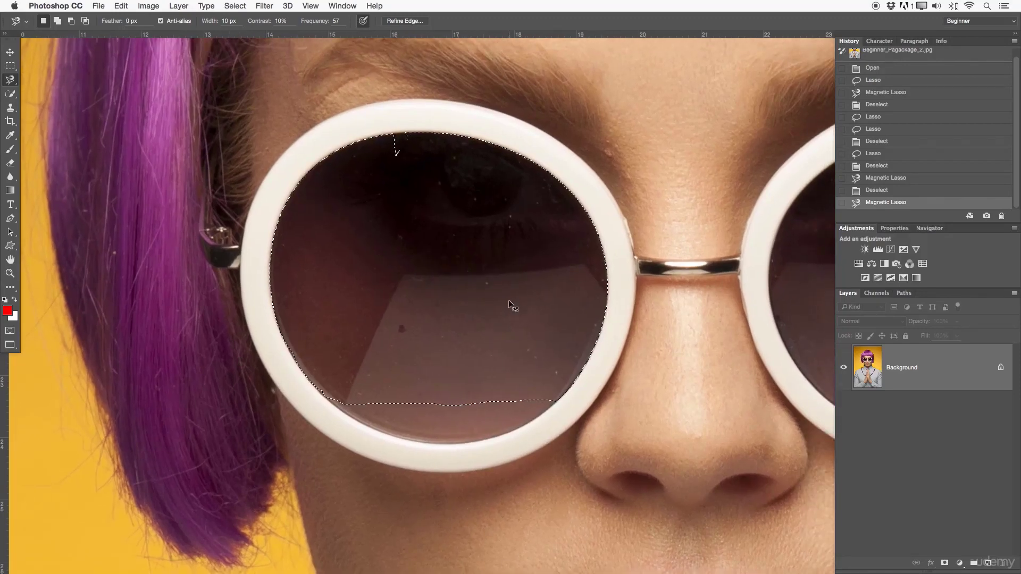
key("super+d")
- Select the skin above the nose bridge between both lens frames with the Magnetic Lasso, check its edges up close and deselect it
scroll(508, 277, "up", 3)
scroll(509, 276, "right", 5)
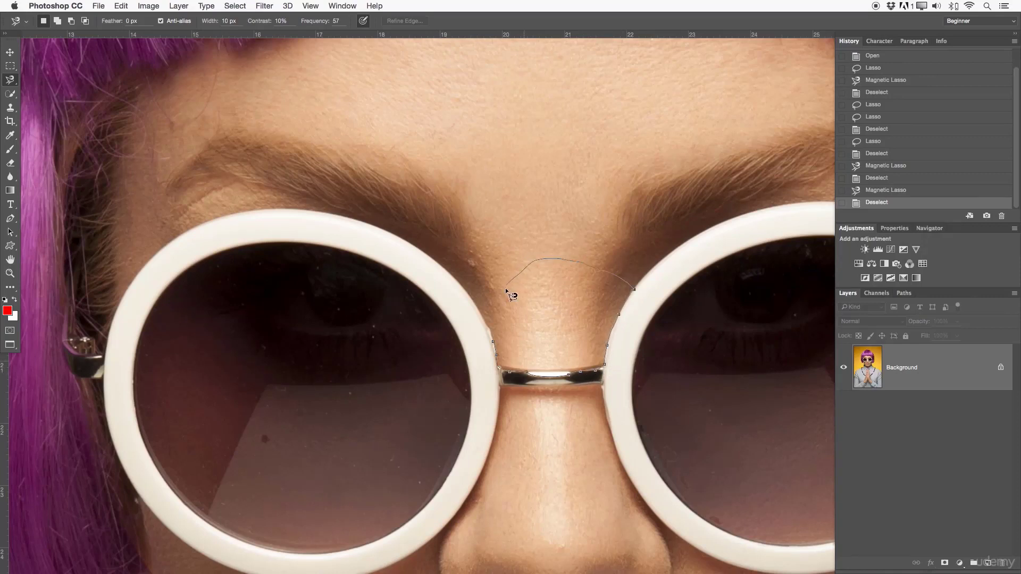
left_click(495, 345)
left_click_drag(547, 374, 602, 377)
left_click_drag(629, 317, 572, 260)
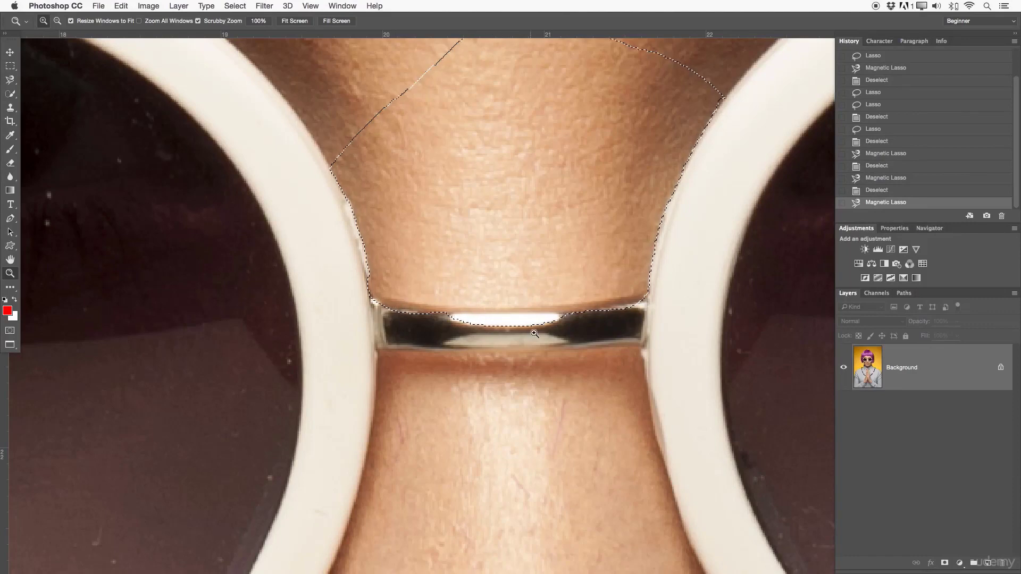
left_click_drag(568, 318, 520, 353)
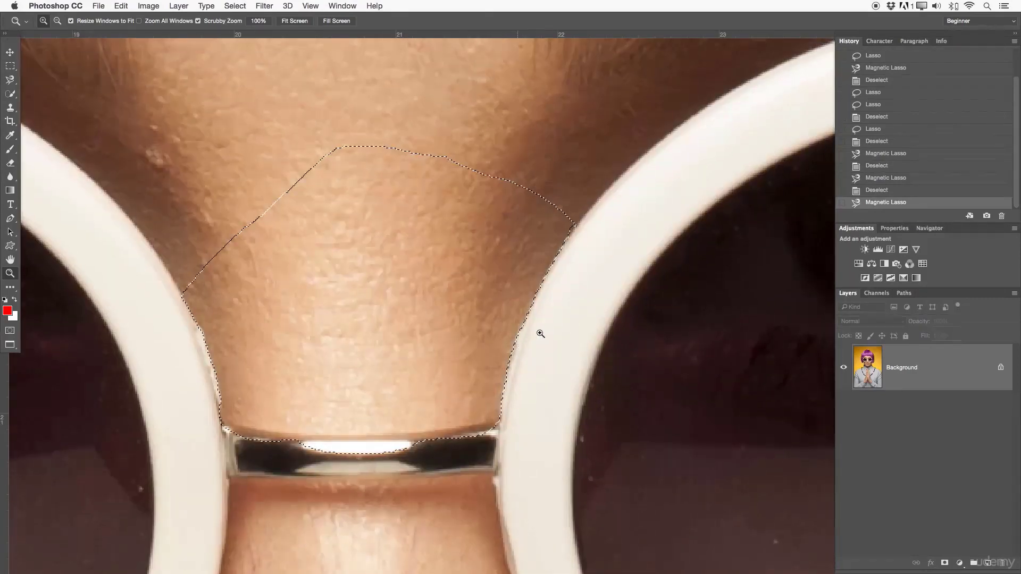
left_click_drag(575, 296, 531, 301)
left_click_drag(672, 255, 629, 272)
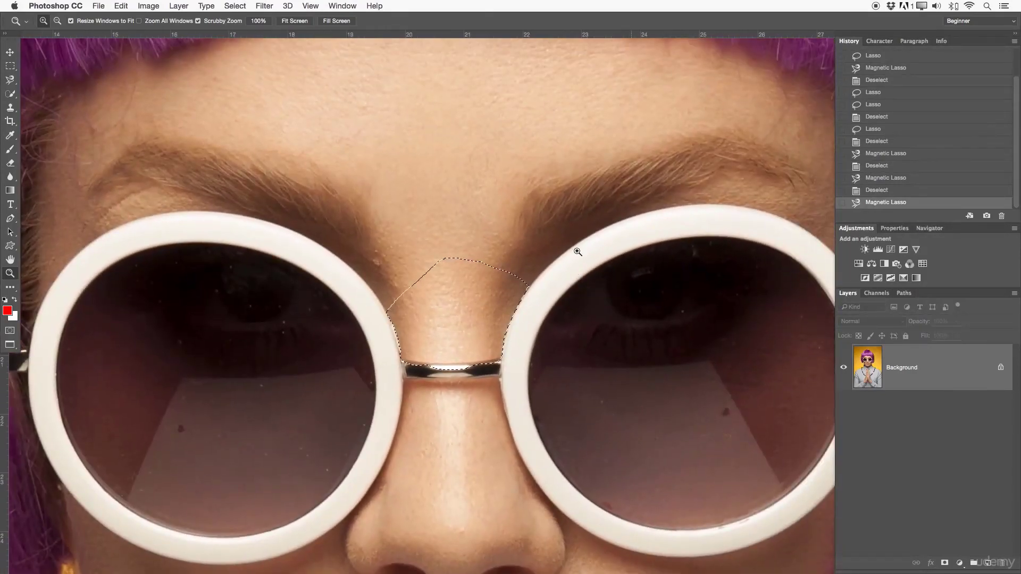
key("super+d")
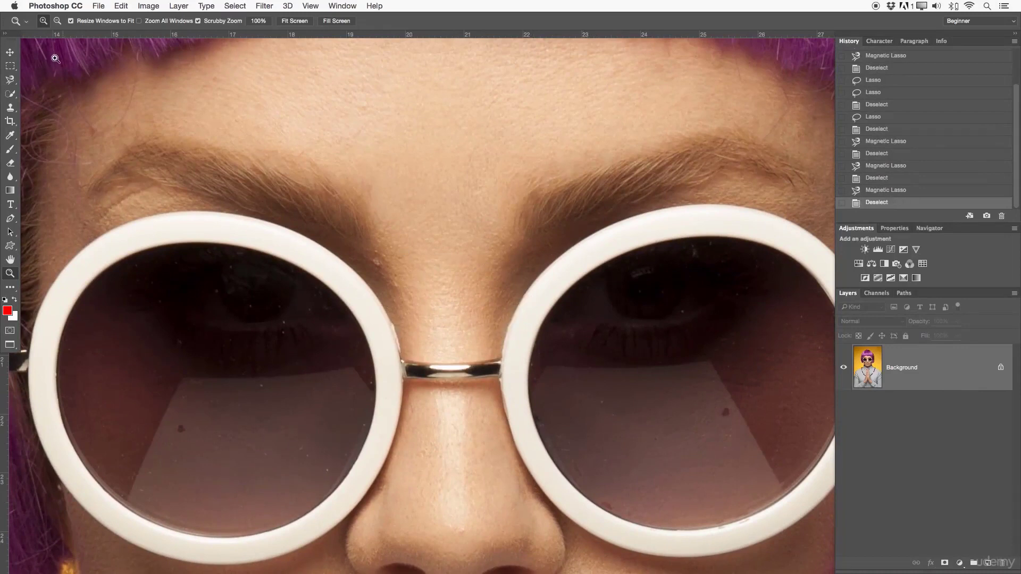
- Trace a closed Magnetic Lasso selection around the outer edge of the right lens's white frame
key("l")
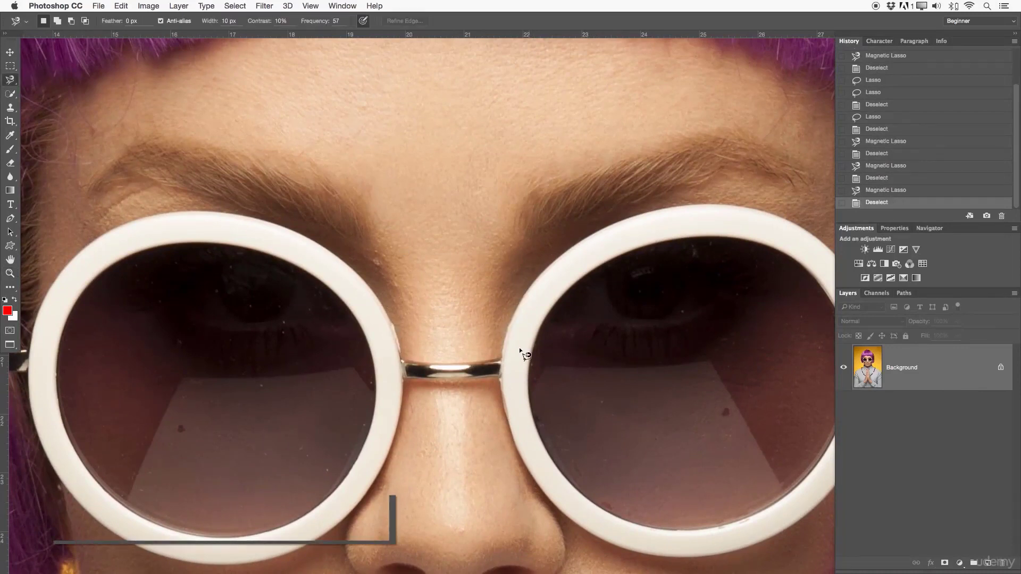
left_click(506, 355)
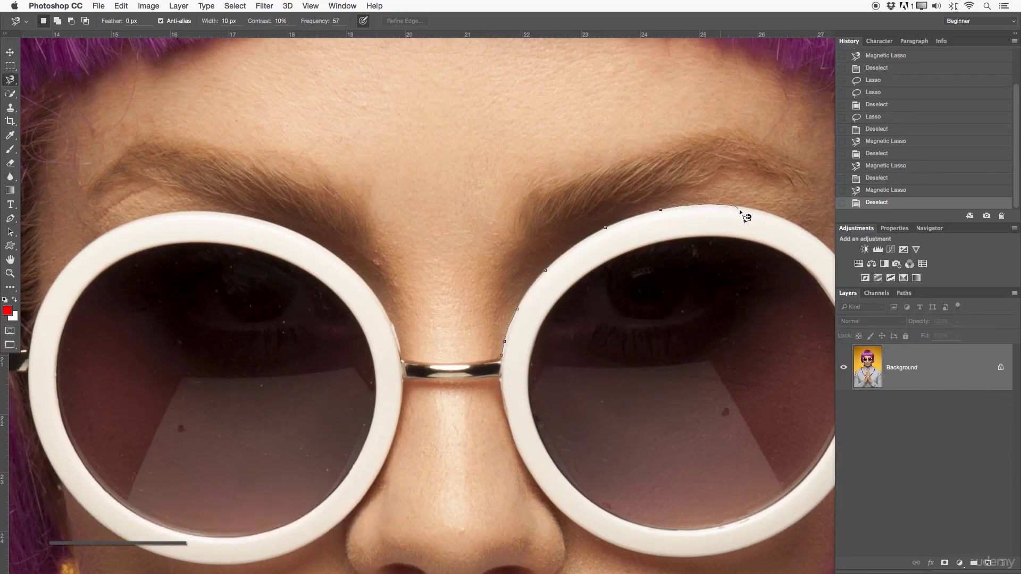
left_click_drag(770, 224, 458, 165)
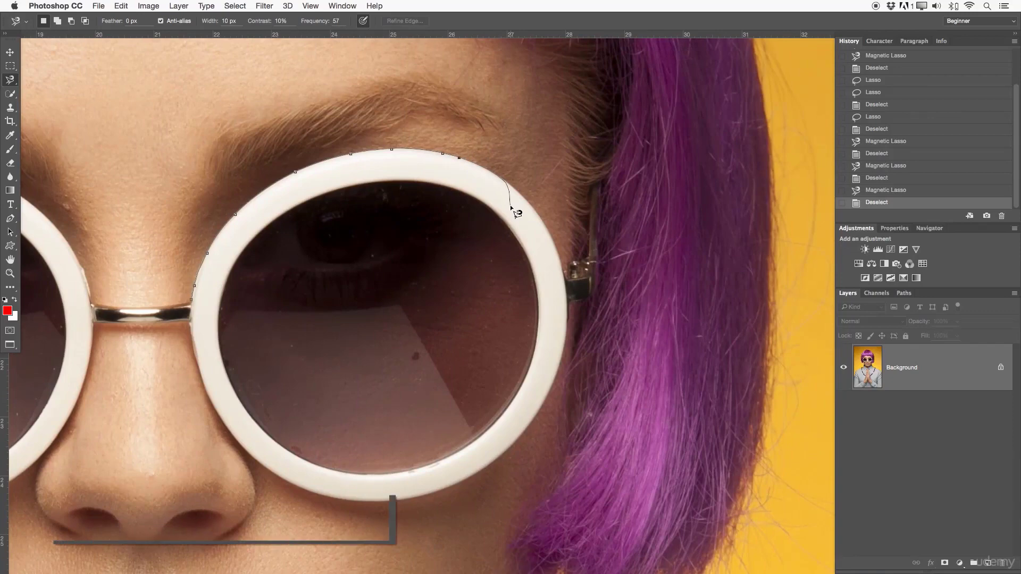
key("space")
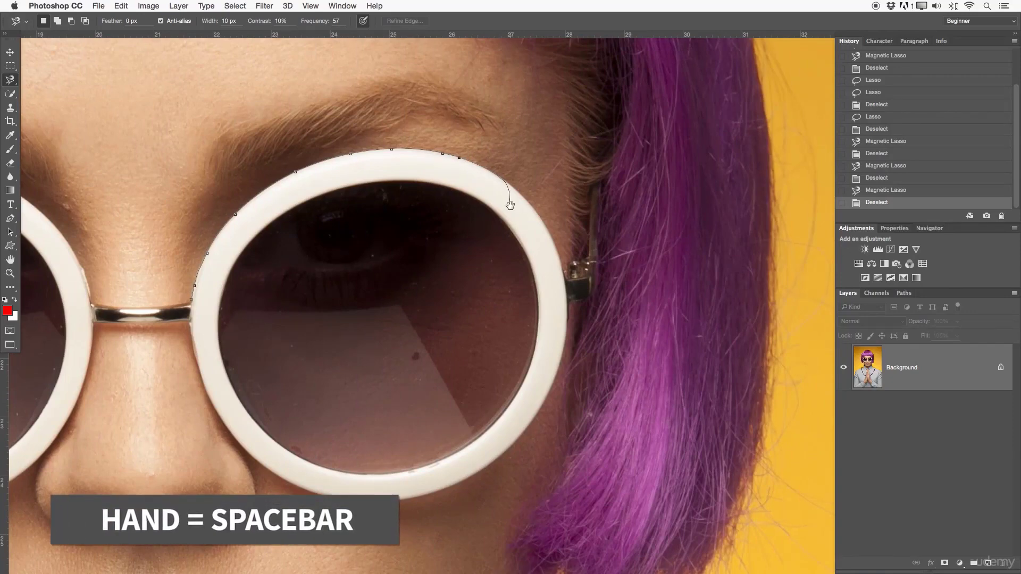
mouse_move(510, 205)
left_mouse_down()
mouse_move(441, 163)
mouse_move(716, 171)
mouse_move(291, 151)
mouse_move(519, 142)
mouse_move(340, 164)
mouse_move(367, 181)
left_mouse_up()
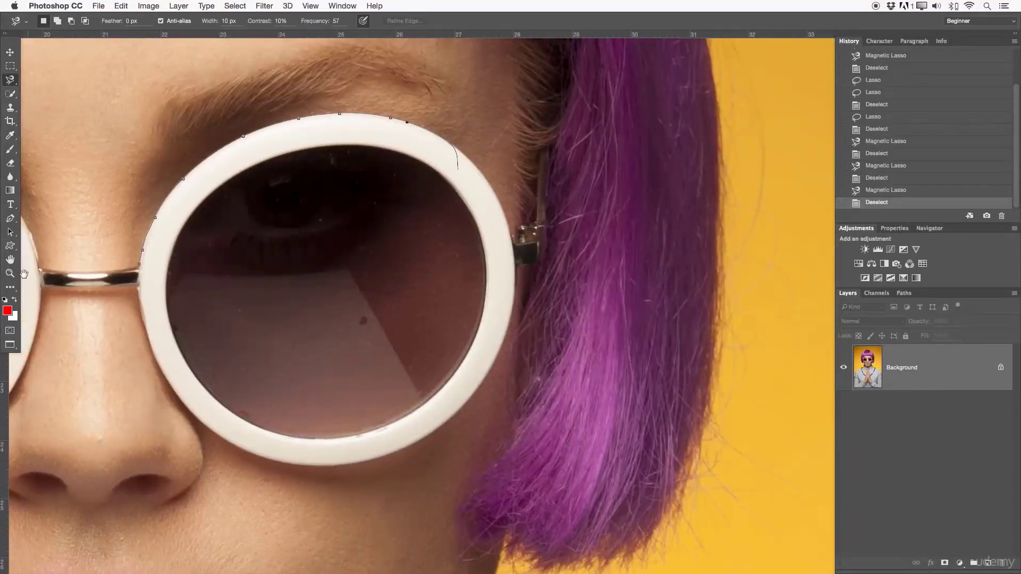
mouse_move(241, 250)
left_mouse_down()
mouse_move(478, 178)
mouse_move(359, 239)
left_mouse_up()
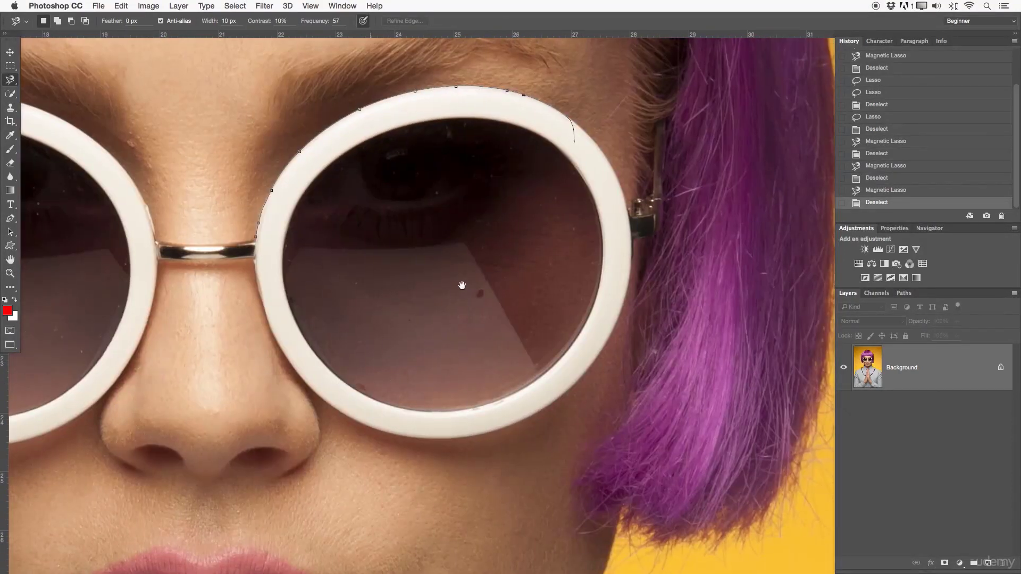
left_click_drag(501, 267, 485, 283)
mouse_move(560, 264)
left_mouse_down()
mouse_move(499, 292)
mouse_move(442, 276)
mouse_move(493, 276)
left_mouse_up()
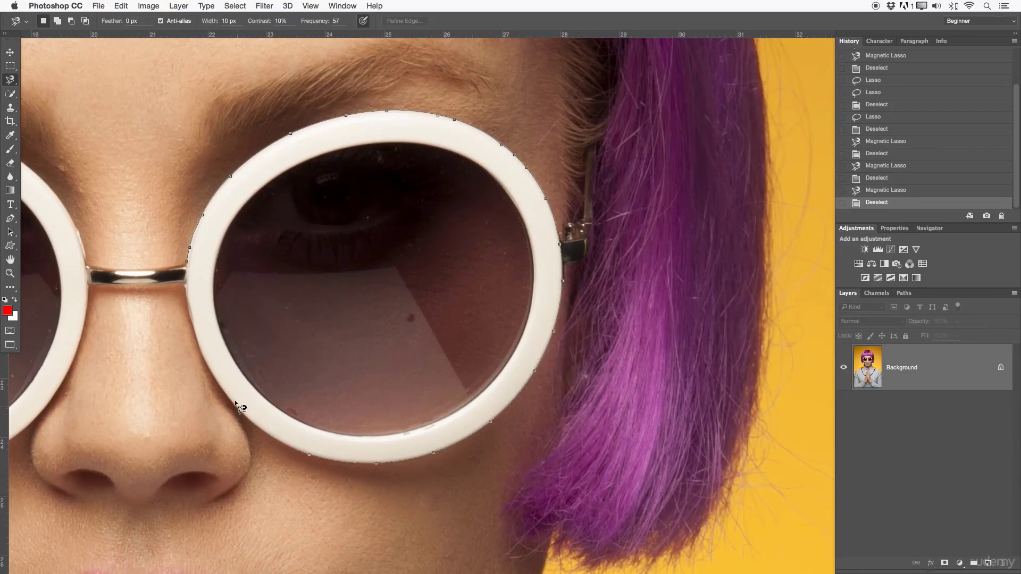
left_click(186, 265)
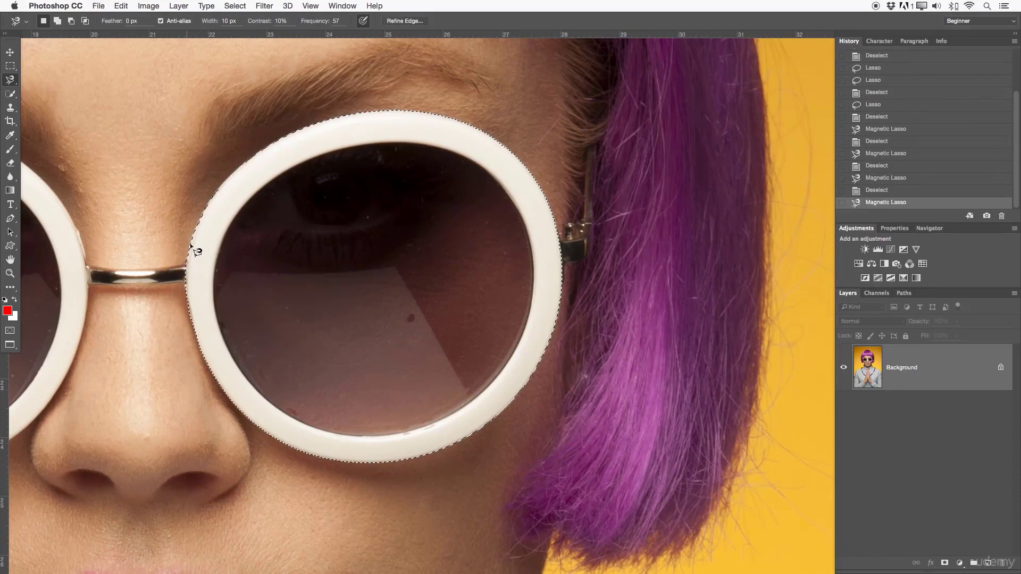
- Examine up close how the selection follows the outer edge of the right lens's frame, and clear the selection
key("x")
key("z")
left_click_drag(392, 279, 359, 279)
left_click_drag(438, 269, 515, 269)
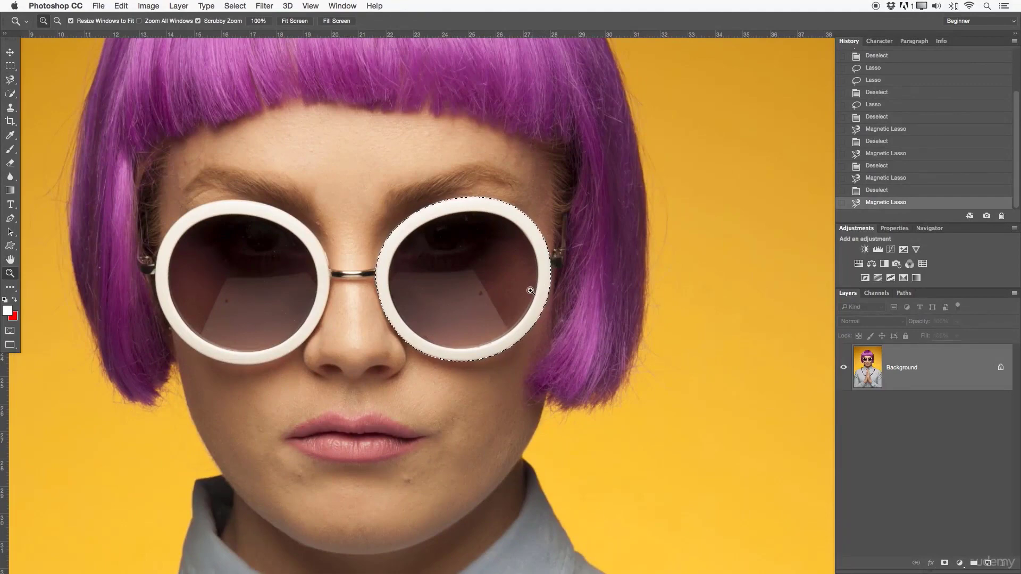
left_click_drag(528, 288, 561, 287)
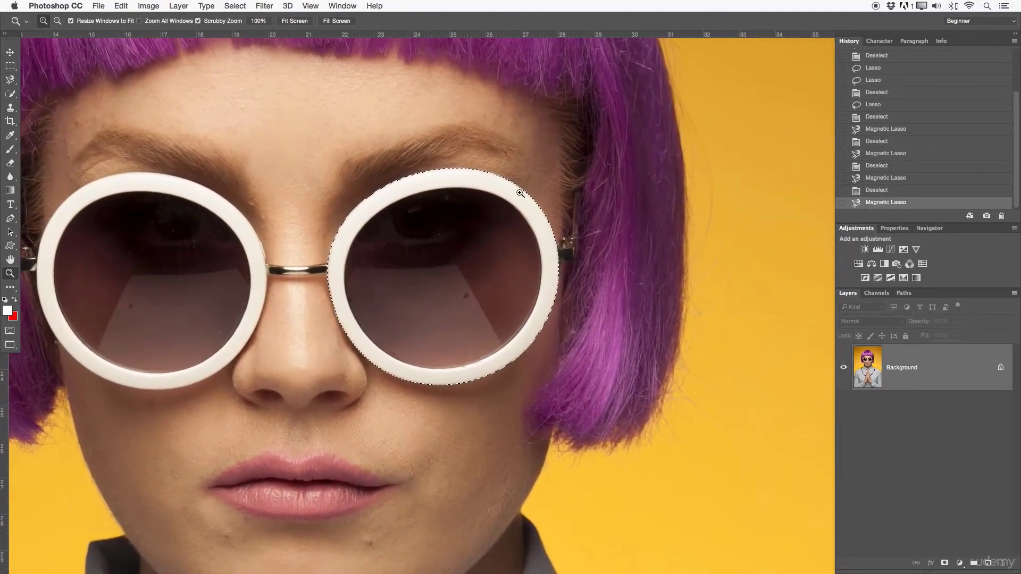
left_click_drag(481, 247, 563, 253)
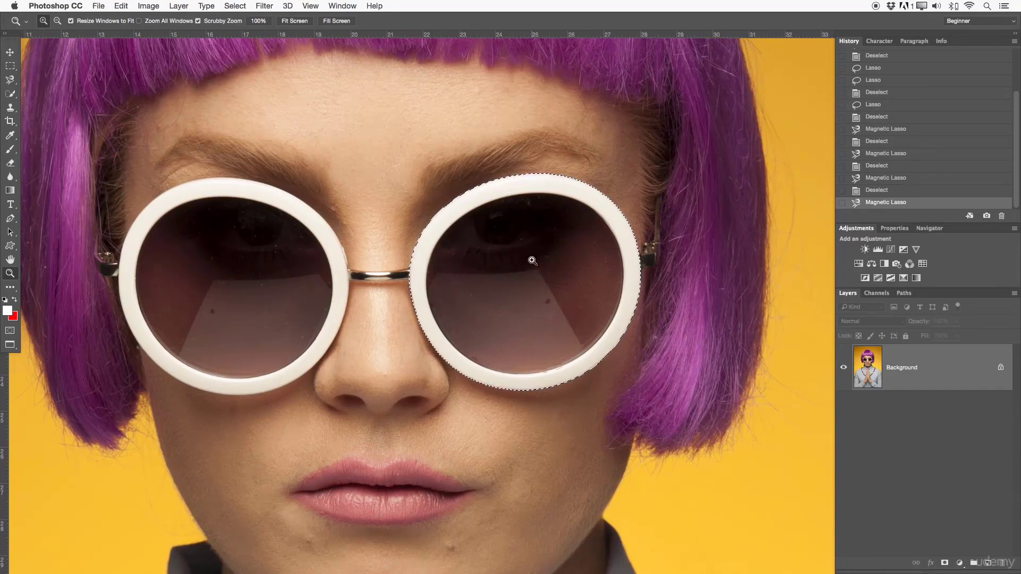
left_click_drag(497, 202, 409, 133)
left_click_drag(665, 340, 653, 262)
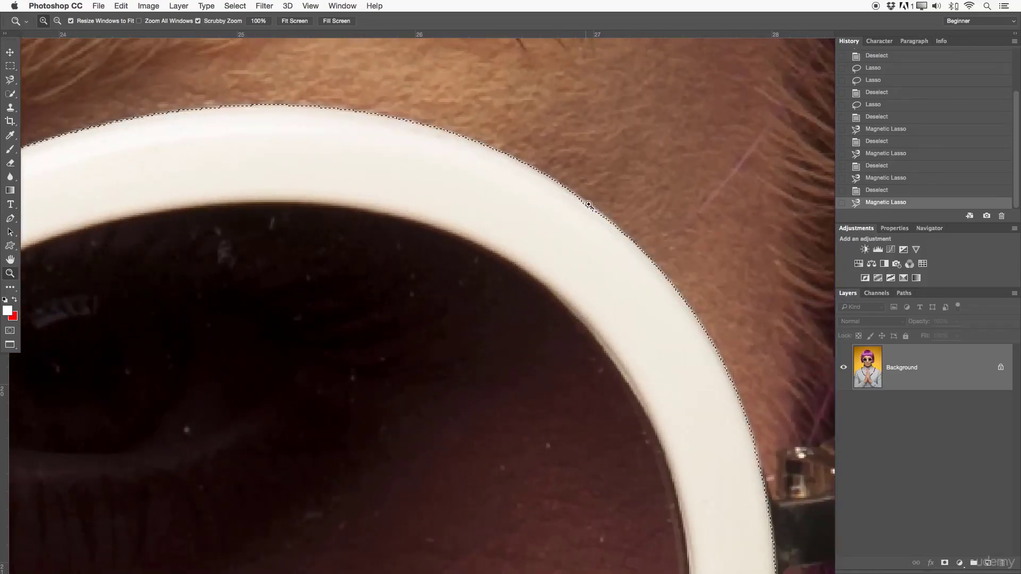
left_click_drag(633, 567, 574, 32)
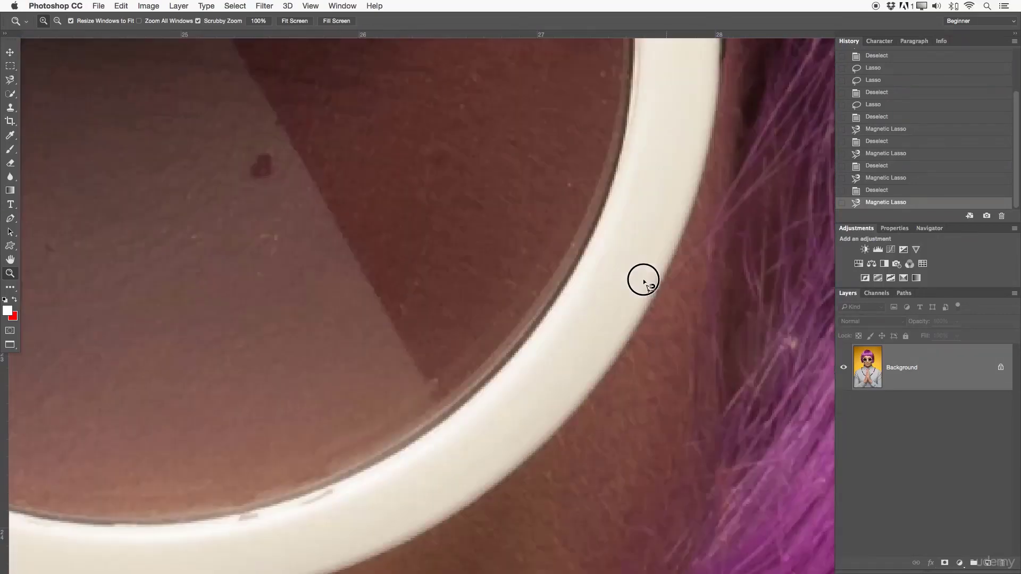
left_click_drag(384, 457, 298, 383)
left_click_drag(221, 269, 314, 472)
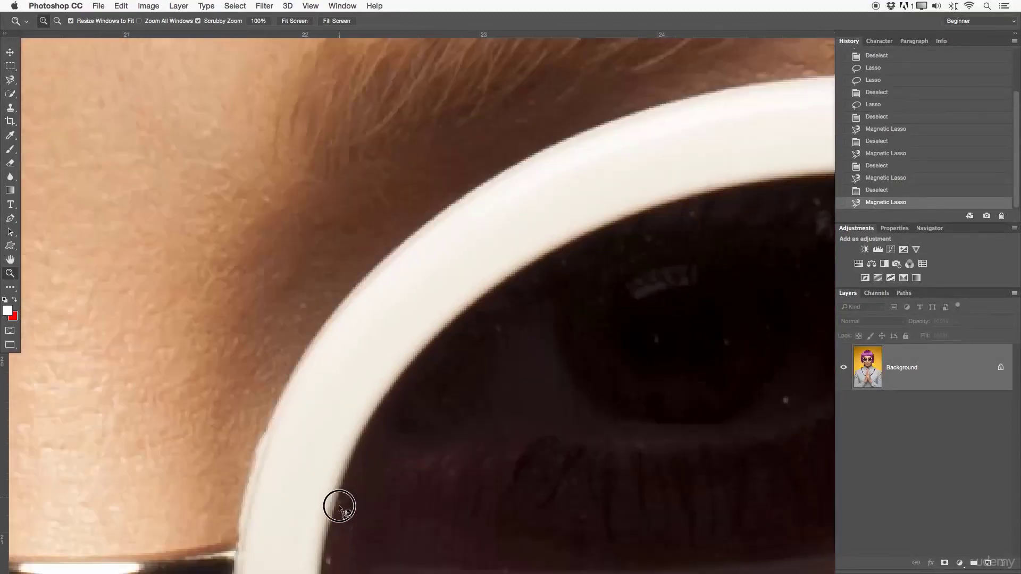
key("ctrl+d")
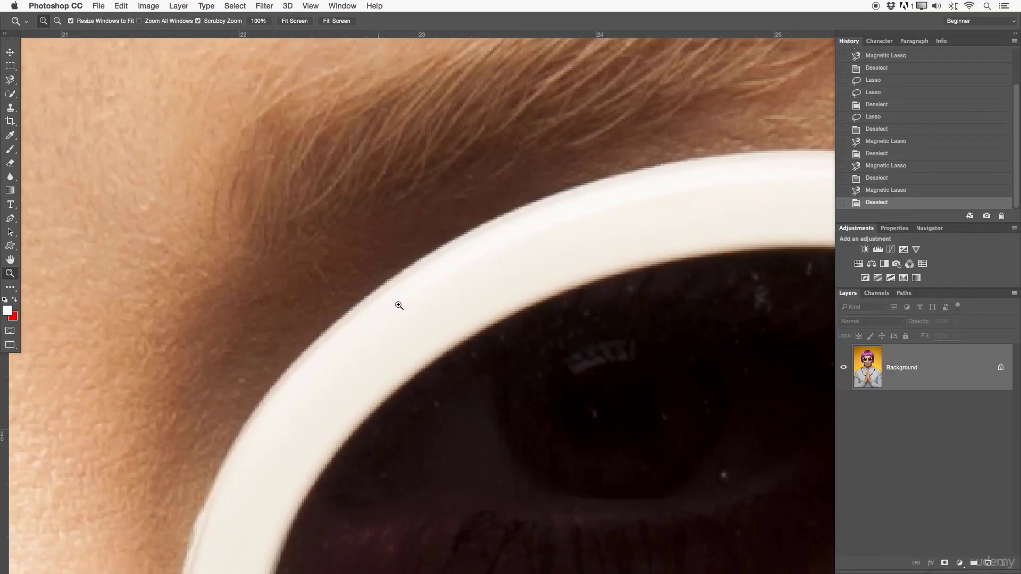
left_click_drag(399, 300, 354, 171)
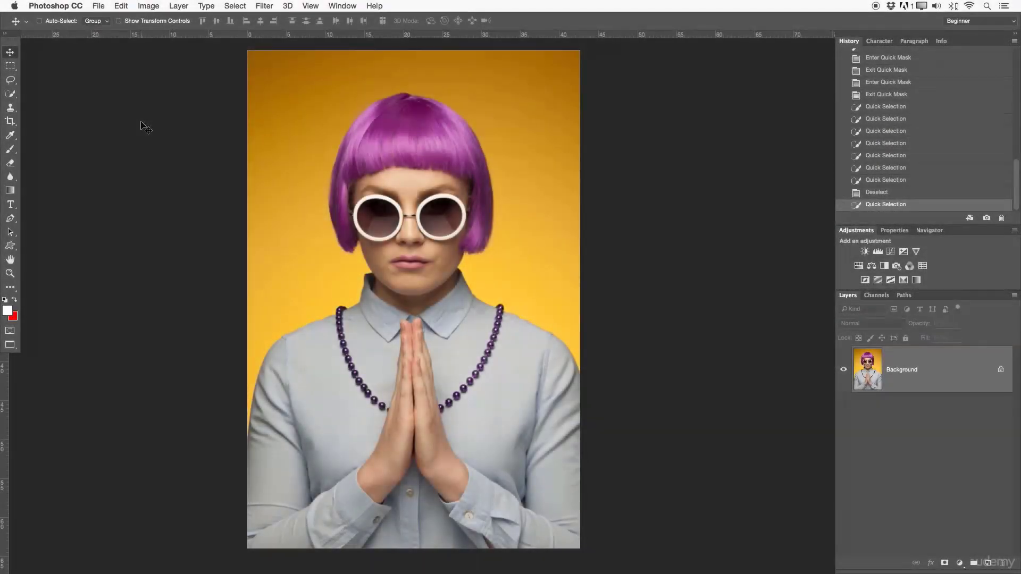
- Activate the Quick Selection tool in New Selection mode and review its brush size, hardness and spacing settings
left_click(9, 93)
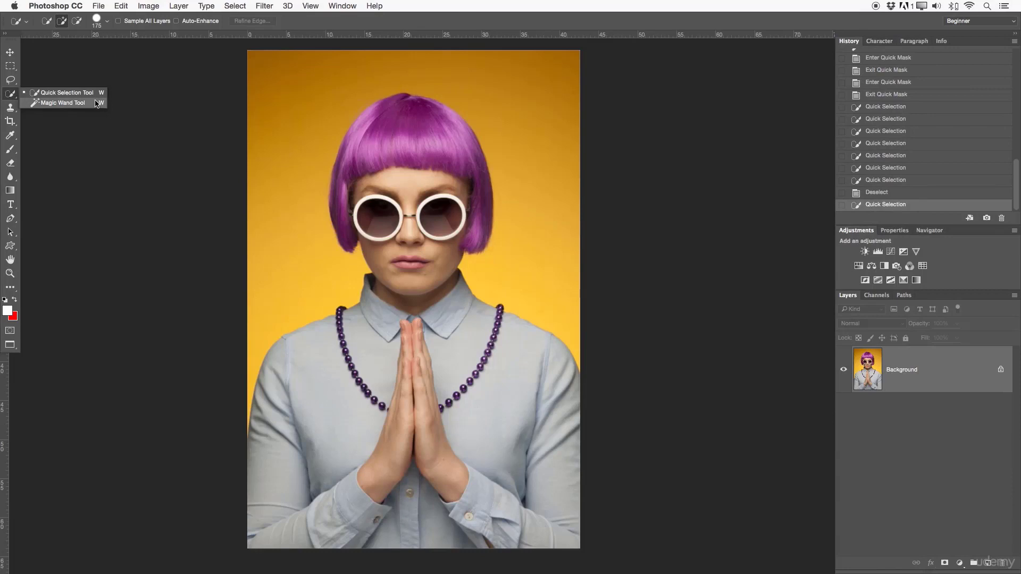
left_click(67, 94)
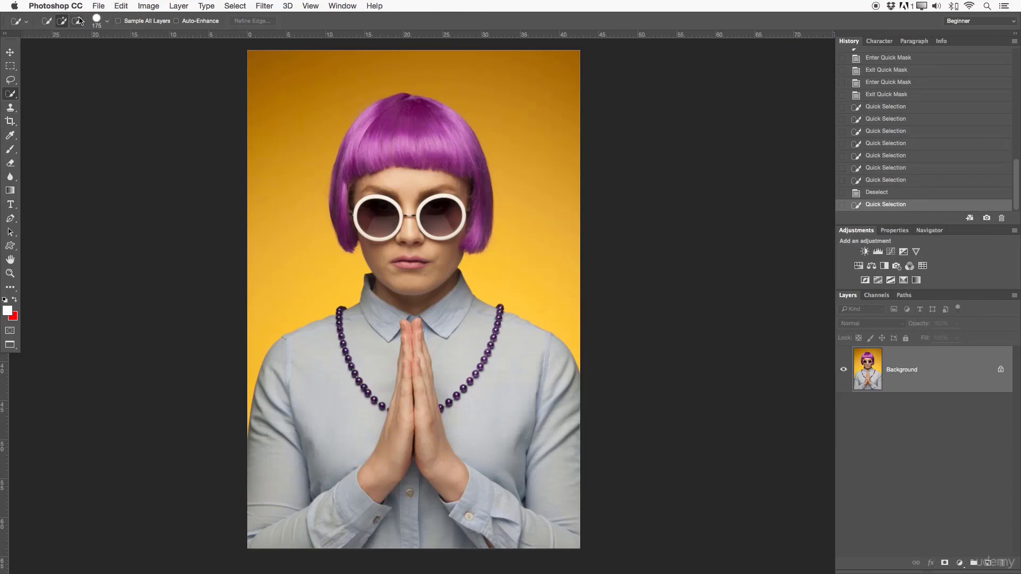
left_click(47, 22)
left_click(106, 23)
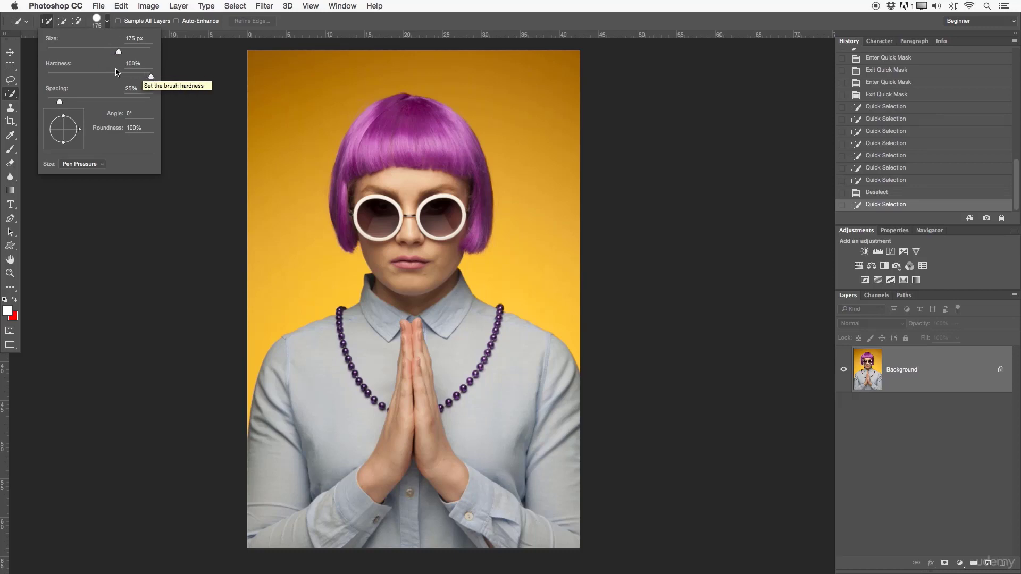
left_click(109, 22)
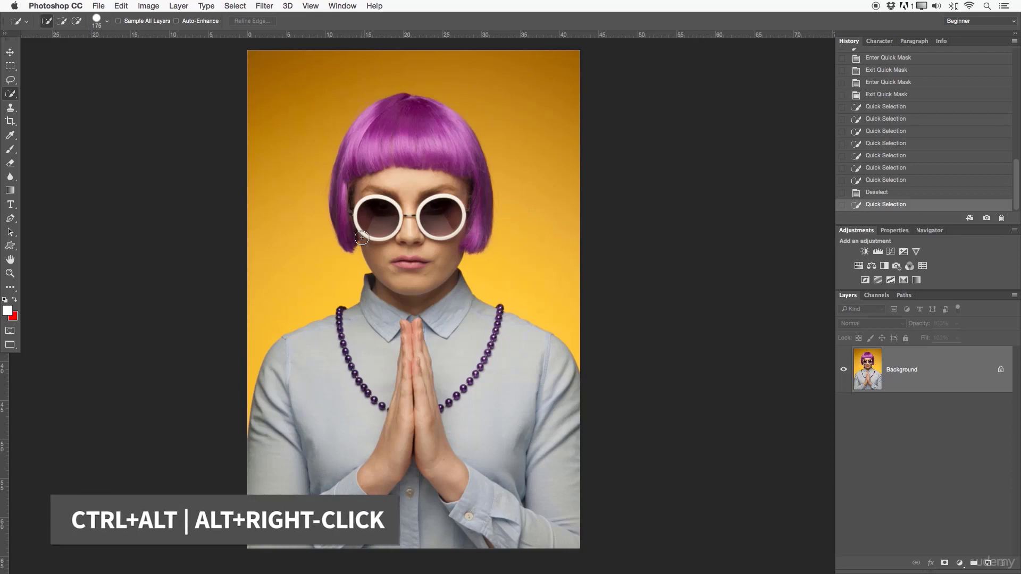
- Vary the Quick Selection brush's size and hardness directly on the canvas, ending with a hard brush of 304 px
mouse_move(378, 239)
left_mouse_down()
mouse_move(512, 254)
mouse_move(388, 235)
mouse_move(471, 251)
mouse_move(442, 249)
left_mouse_up()
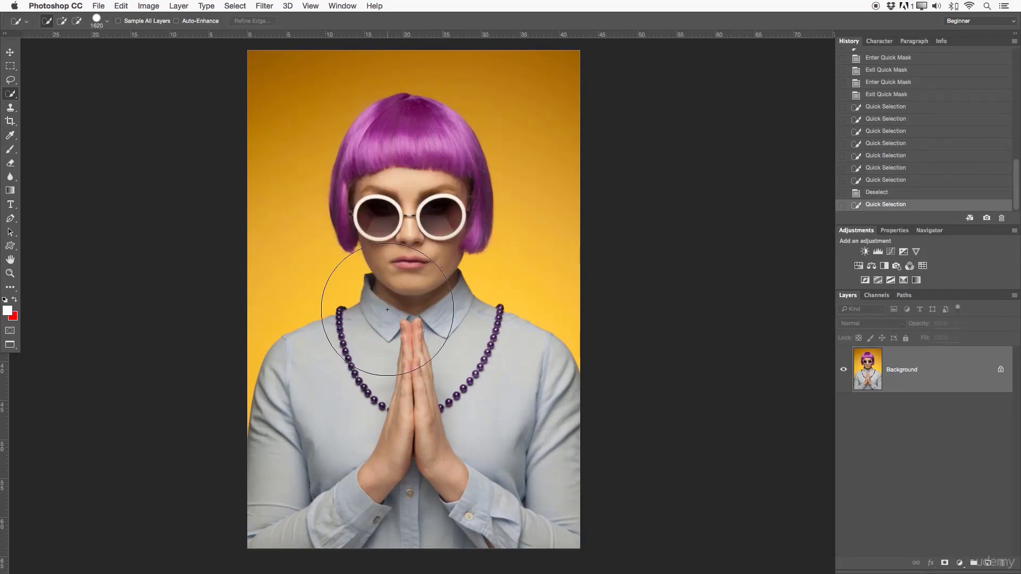
mouse_move(406, 294)
left_mouse_down()
mouse_move(483, 298)
mouse_move(358, 298)
mouse_move(474, 299)
mouse_move(462, 298)
mouse_move(474, 290)
mouse_move(479, 150)
mouse_move(466, 333)
mouse_move(468, 159)
mouse_move(468, 268)
left_mouse_up()
left_click_drag(466, 328, 468, 230)
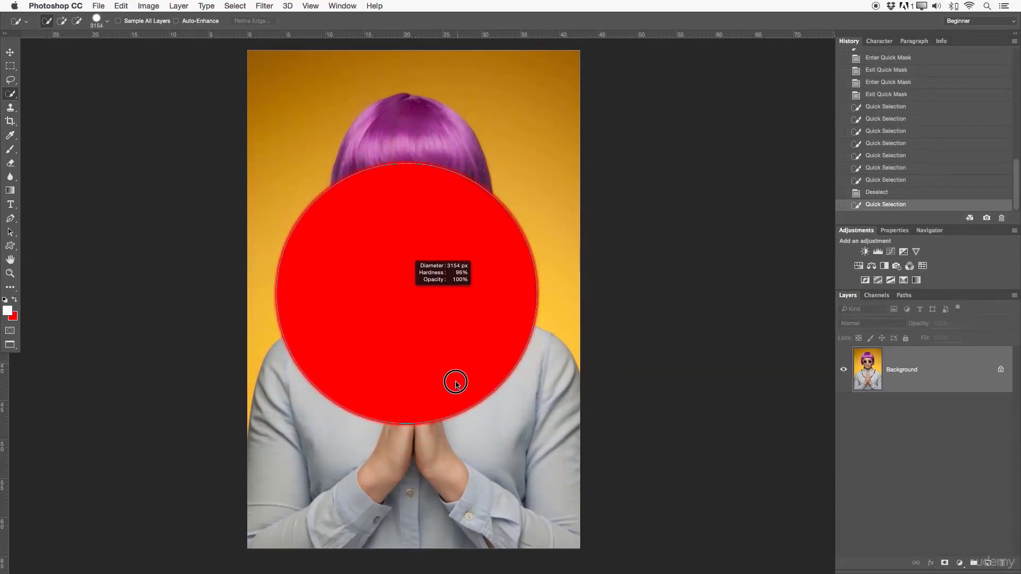
left_click_drag(454, 390, 457, 172)
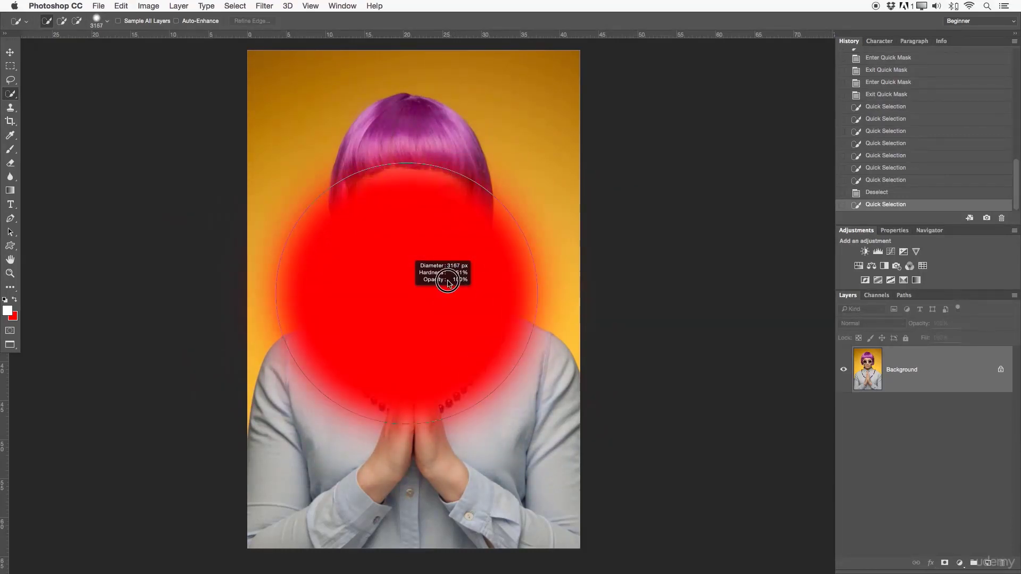
left_click_drag(437, 345, 443, 143)
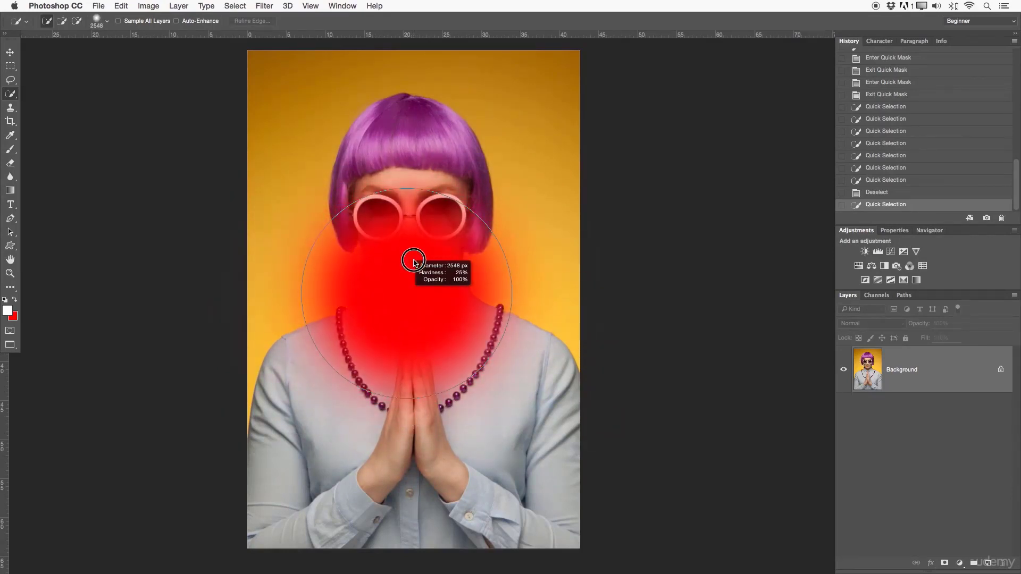
mouse_move(414, 262)
left_mouse_down()
mouse_move(400, 447)
mouse_move(336, 380)
mouse_move(276, 357)
left_mouse_up()
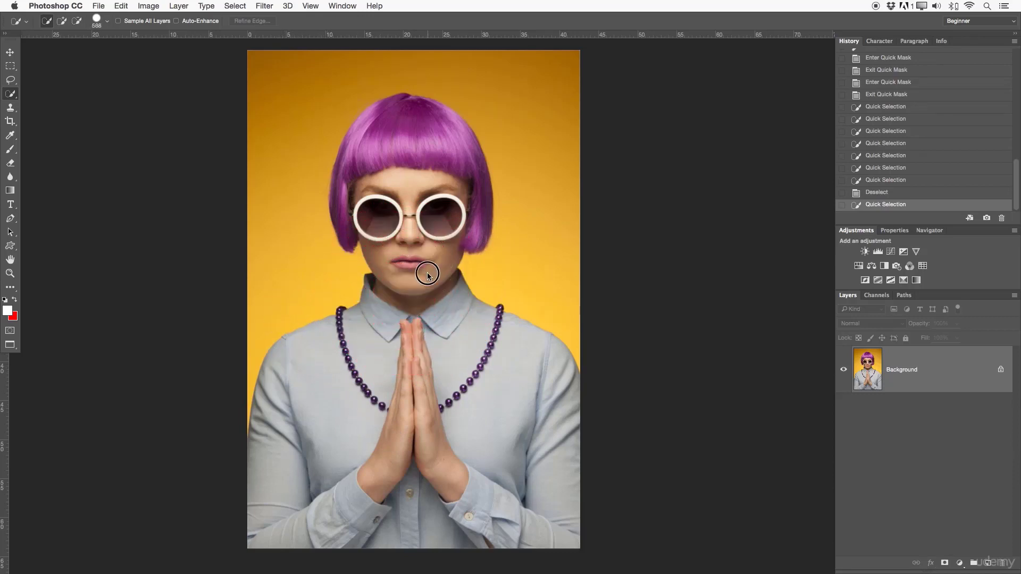
mouse_move(428, 274)
left_mouse_down()
mouse_move(416, 278)
mouse_move(428, 274)
left_mouse_up()
- Select the whole orange background around the woman with Quick Selection strokes
mouse_move(234, 335)
left_mouse_down()
mouse_move(276, 299)
mouse_move(324, 280)
left_mouse_up()
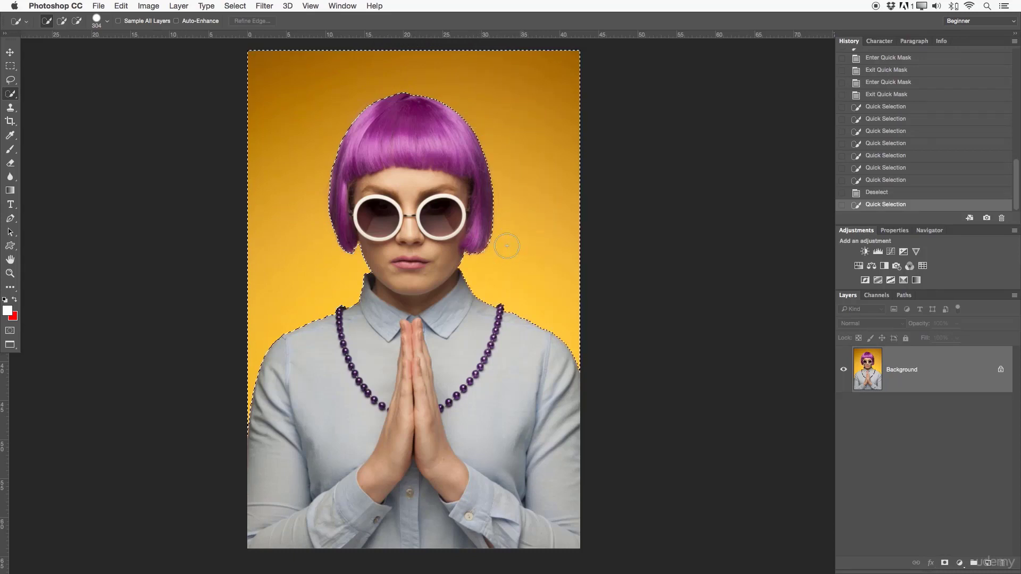
left_click_drag(507, 245, 488, 253)
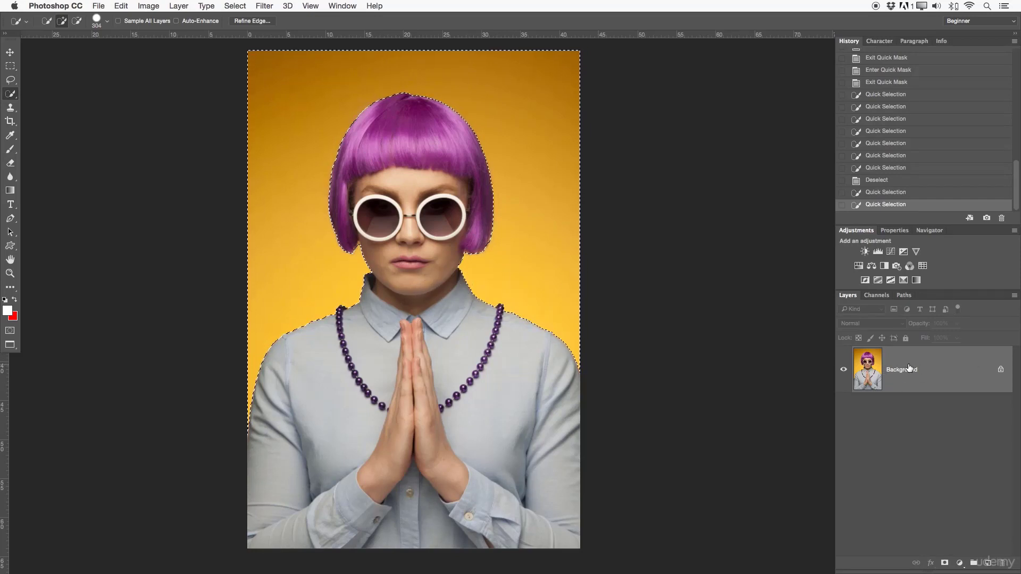
- Unlock the Background layer, mask it with the selected backdrop and examine the masked edge near the hair and neck up close
left_click(1000, 369)
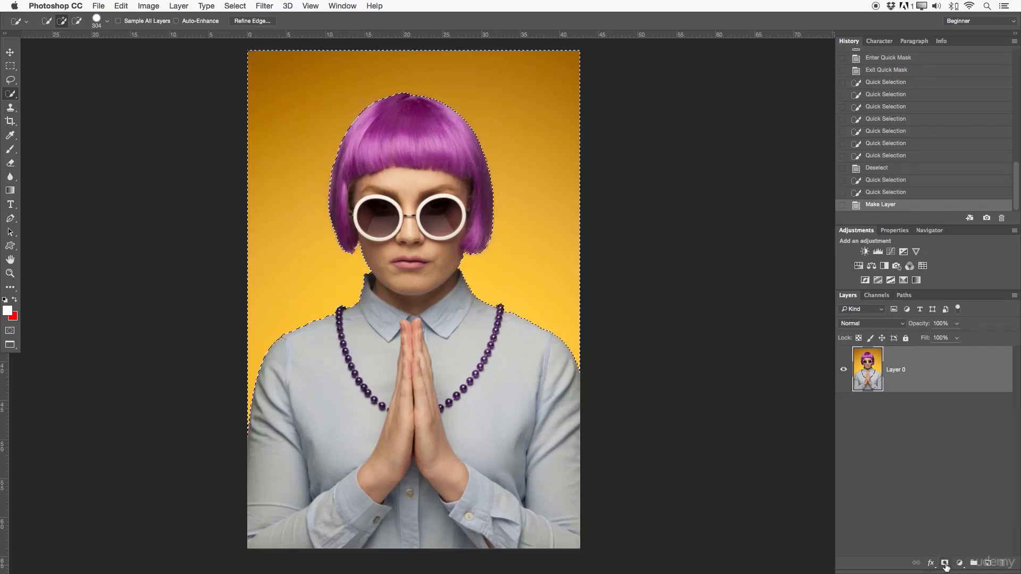
left_click(945, 564)
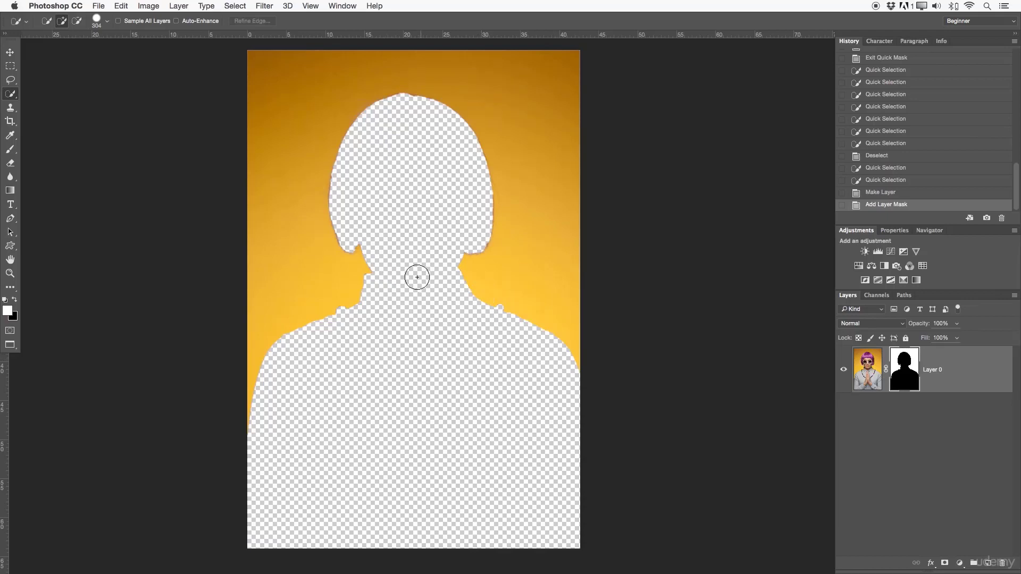
key("z")
left_click(390, 251)
left_click(375, 245)
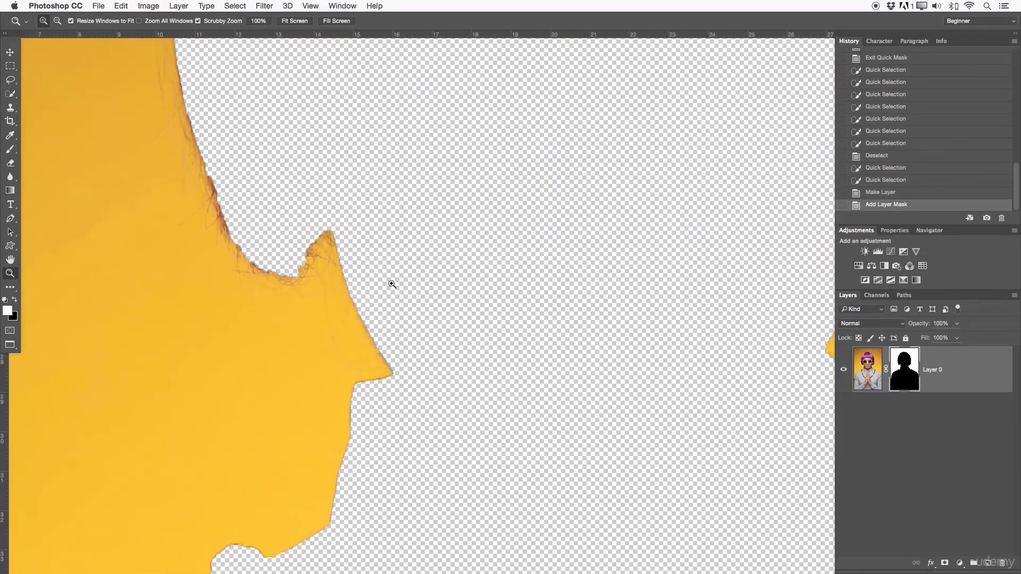
left_click_drag(421, 407, 348, 402)
scroll(531, 332, "down", 3)
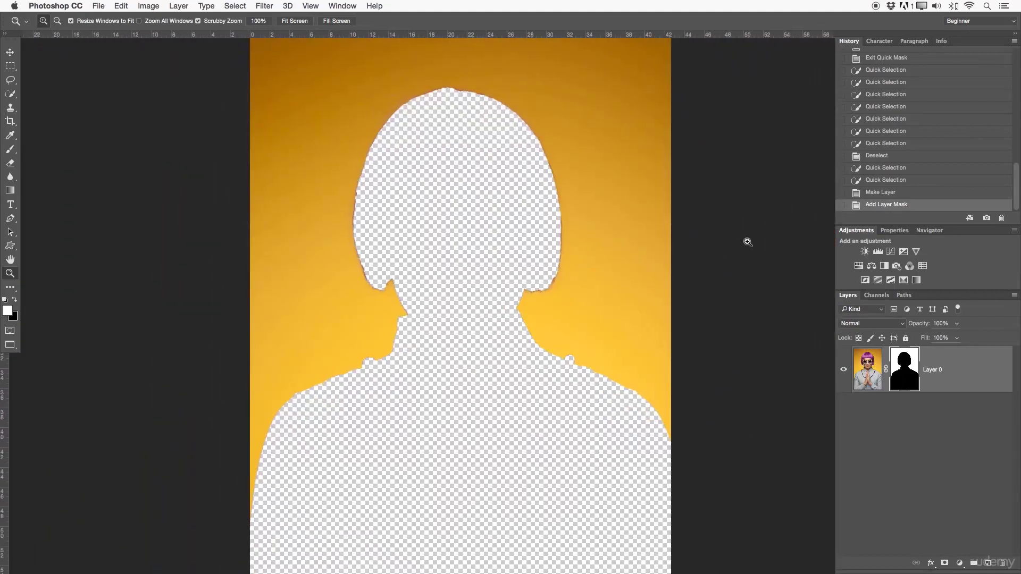
- Step back in the history to the last Quick Selection state and invert the selection so it covers the woman
left_click(881, 181)
left_click_drag(622, 223, 584, 231)
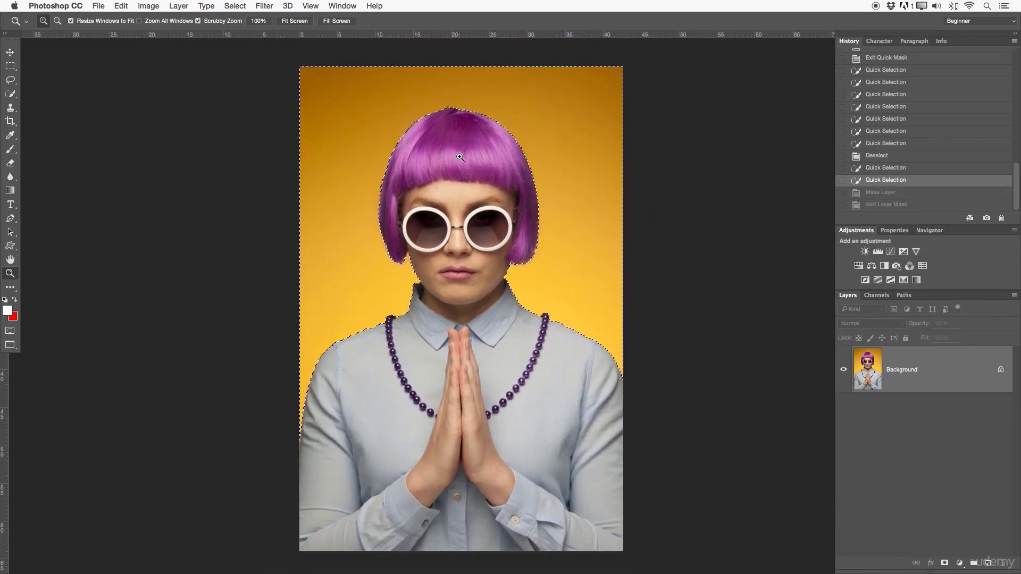
key("w")
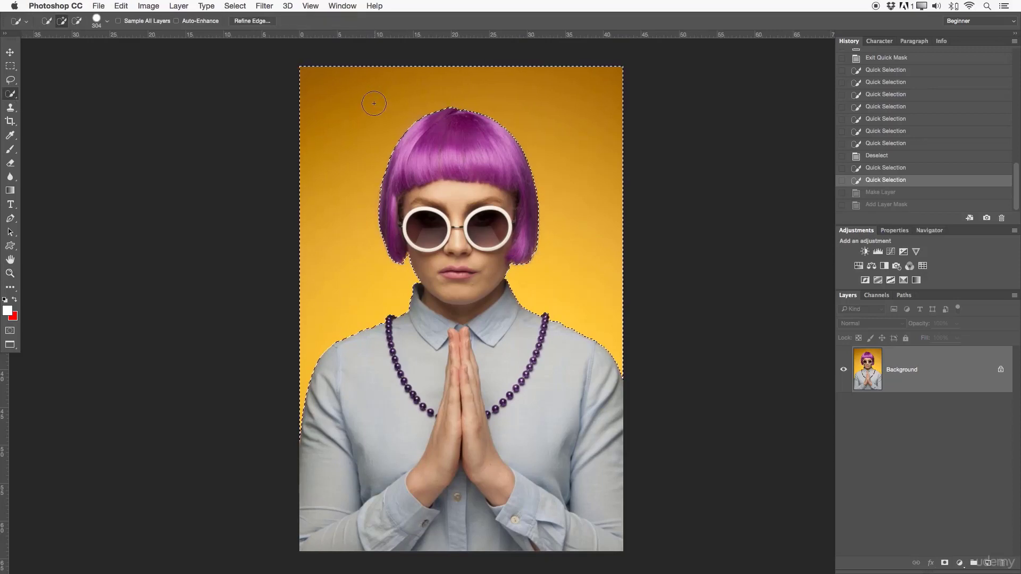
right_click(351, 152)
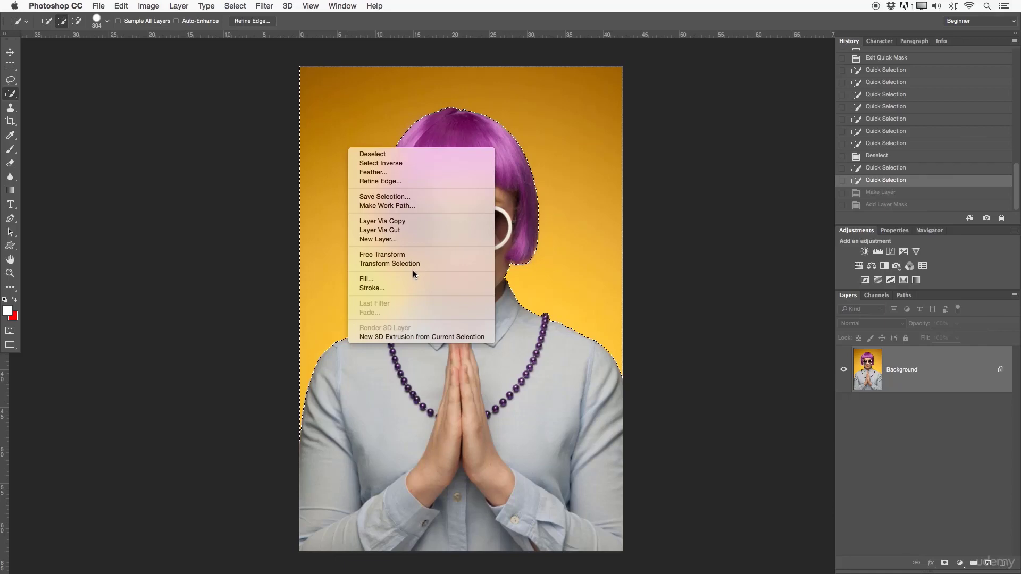
left_click(394, 164)
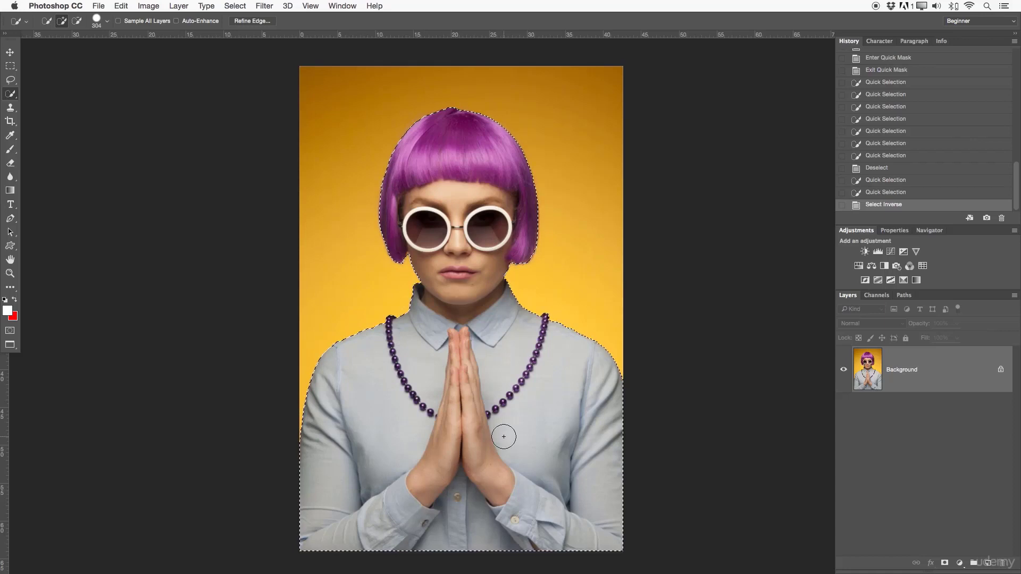
- Add a layer mask from the inverted selection and examine the cutout's hair edges up close
left_click(945, 563)
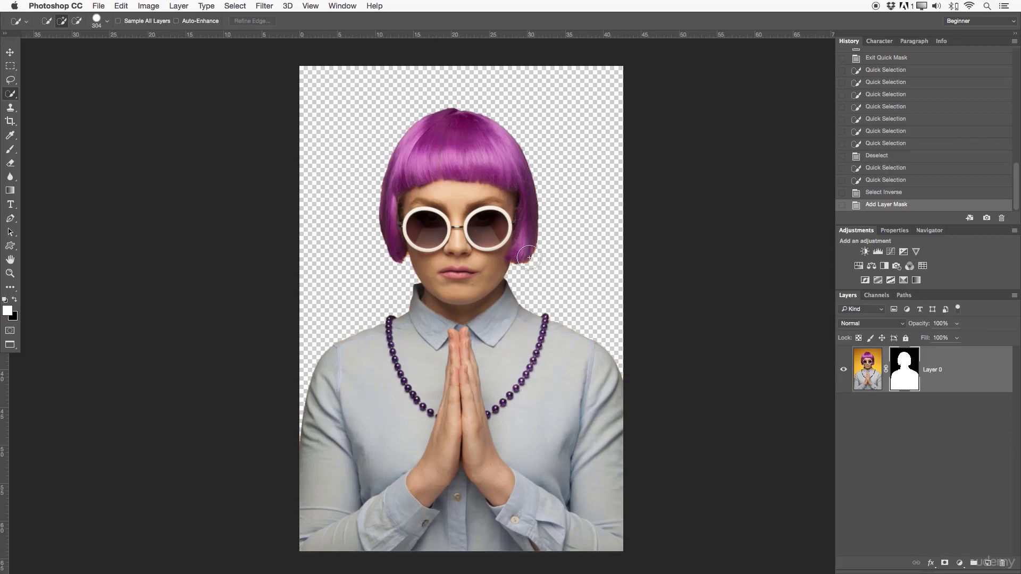
key("z")
left_click_drag(538, 255, 593, 246)
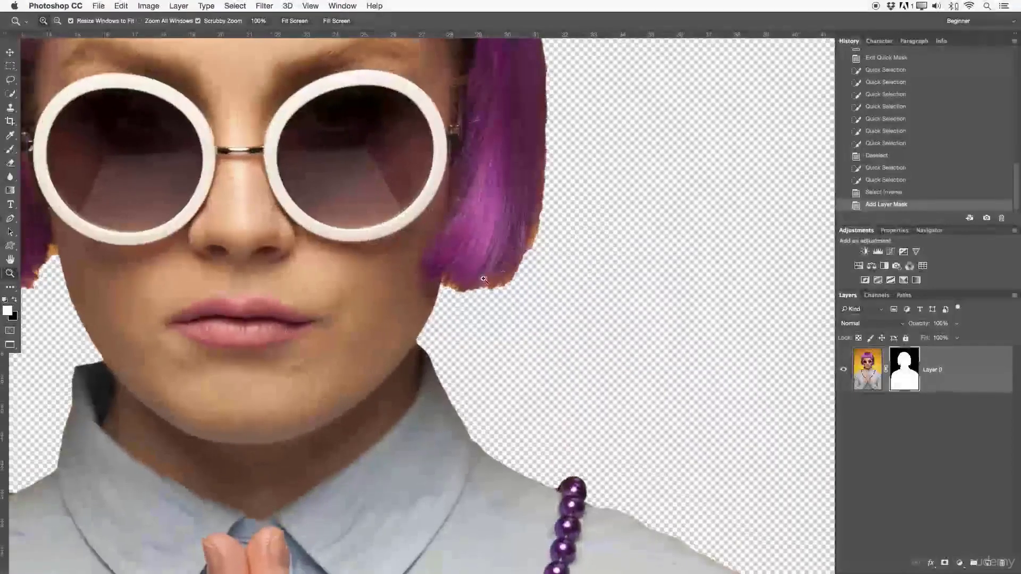
left_click_drag(522, 256, 457, 250)
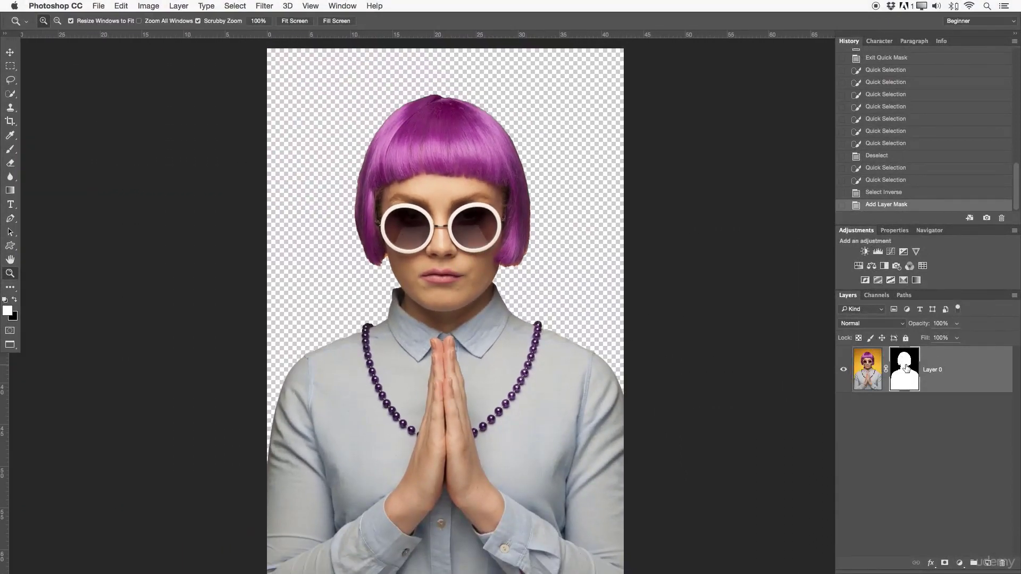
- Refine the layer mask by brushing along the woman's hair, neck and shoulder edges with a 150 px brush, outputting to Layer Mask
right_click(906, 367)
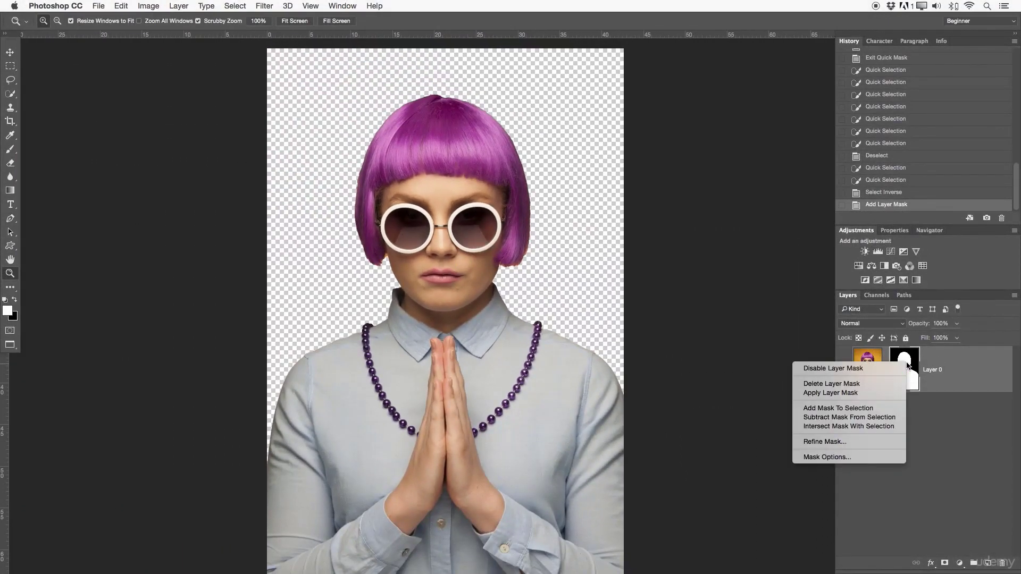
left_click(814, 442)
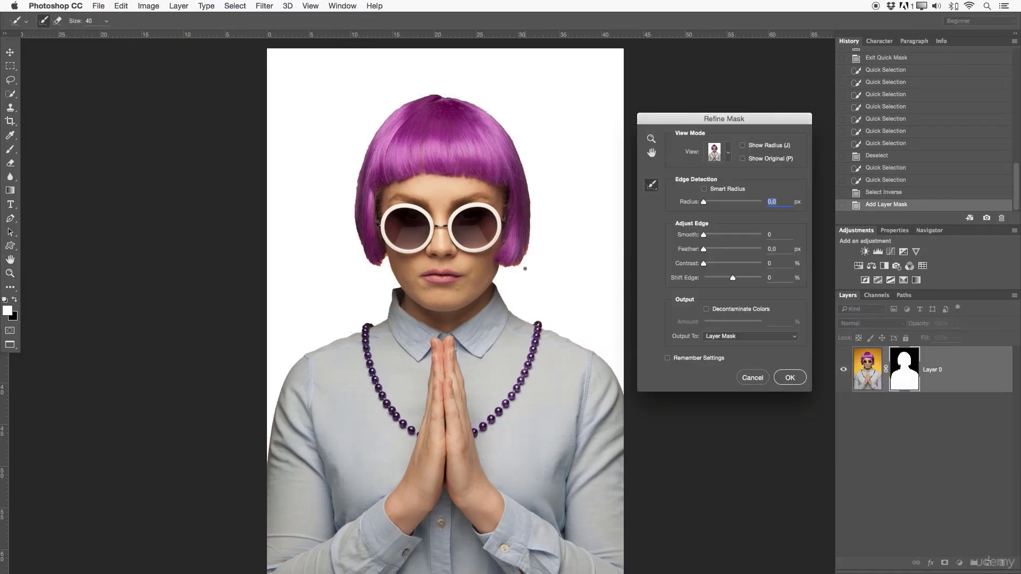
key("bracketright")
key("bracketright")
mouse_move(520, 265)
left_mouse_down()
mouse_move(496, 287)
mouse_move(513, 311)
mouse_move(577, 342)
mouse_move(627, 399)
left_mouse_up()
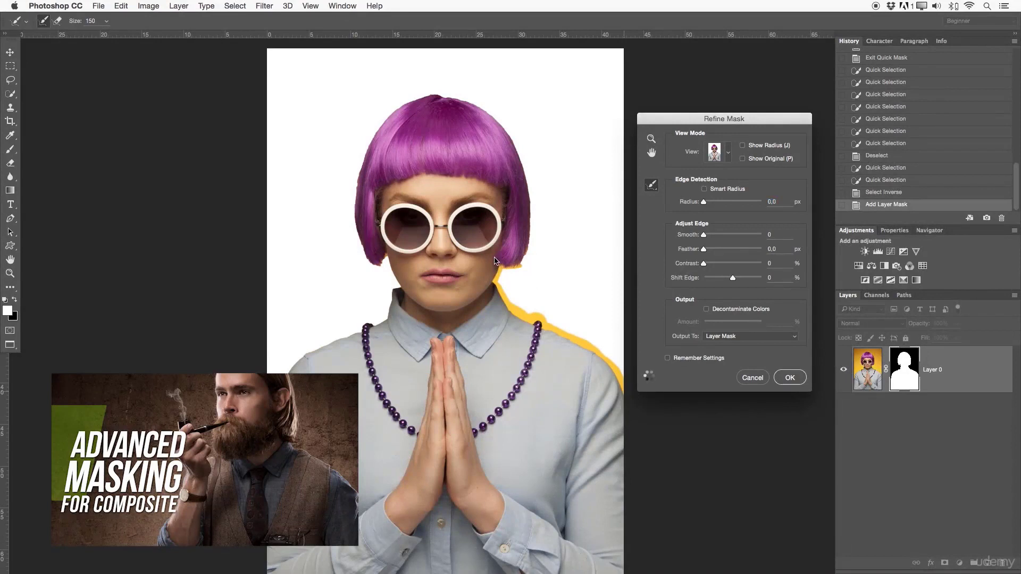
mouse_move(523, 269)
left_mouse_down()
mouse_move(528, 192)
mouse_move(501, 111)
mouse_move(472, 99)
mouse_move(493, 118)
mouse_move(427, 93)
mouse_move(385, 118)
mouse_move(352, 189)
mouse_move(370, 261)
mouse_move(385, 257)
mouse_move(398, 286)
mouse_move(390, 311)
mouse_move(281, 371)
left_mouse_up()
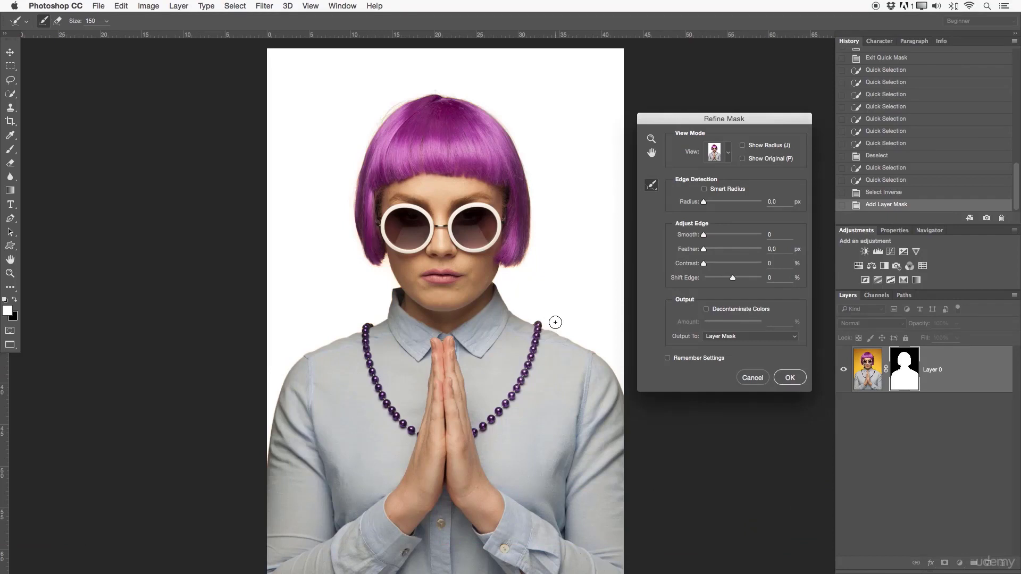
left_click(791, 377)
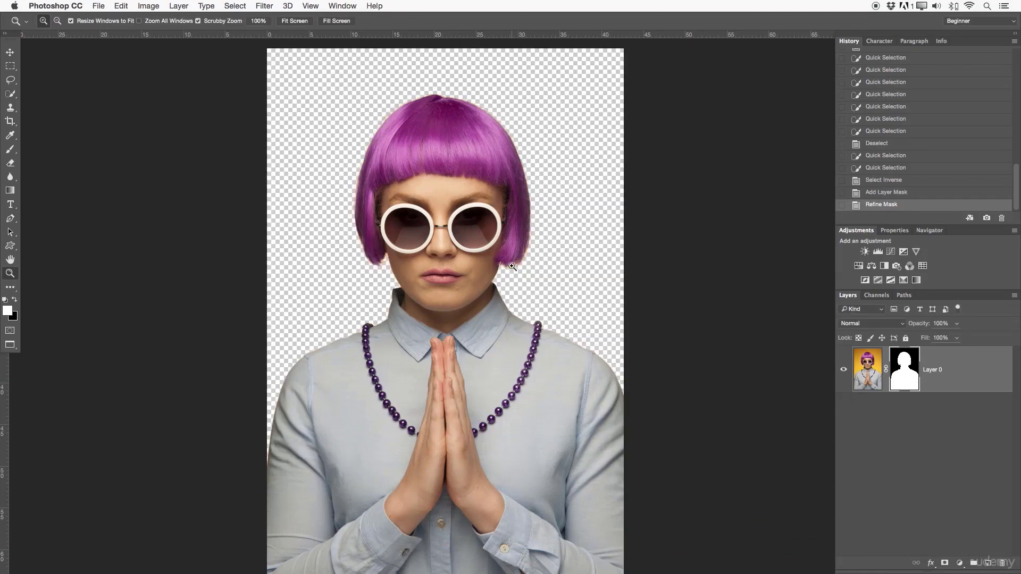
- Examine the refined mask up close along the hair, collar and shoulder edges on both sides of the woman
left_click_drag(511, 266, 575, 264)
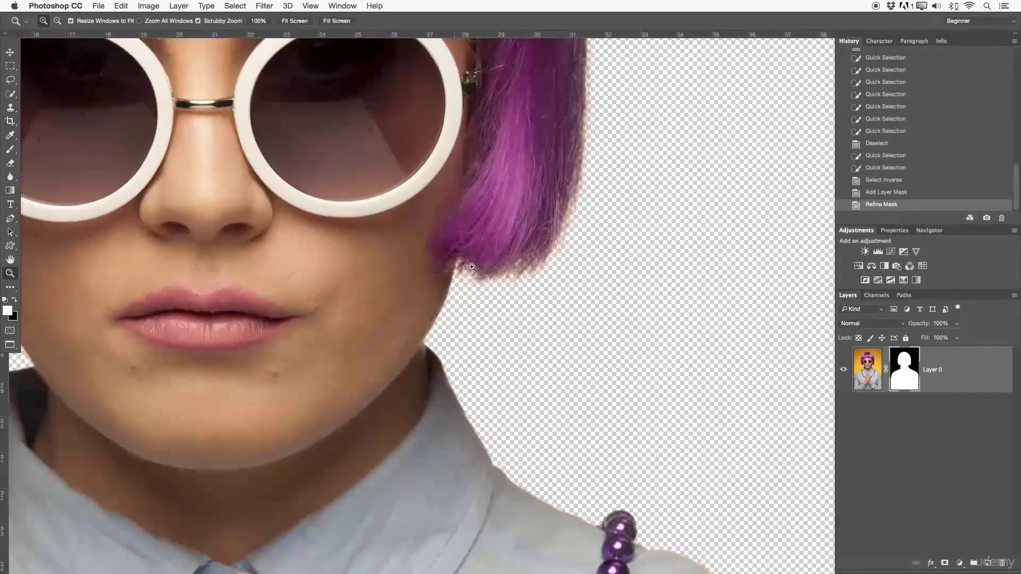
left_click_drag(568, 201, 569, 466)
left_click_drag(418, 439, 735, 339)
left_click_drag(292, 384, 313, 375)
left_click_drag(340, 294, 322, 81)
left_click_drag(445, 283, 380, 288)
left_click_drag(561, 266, 541, 262)
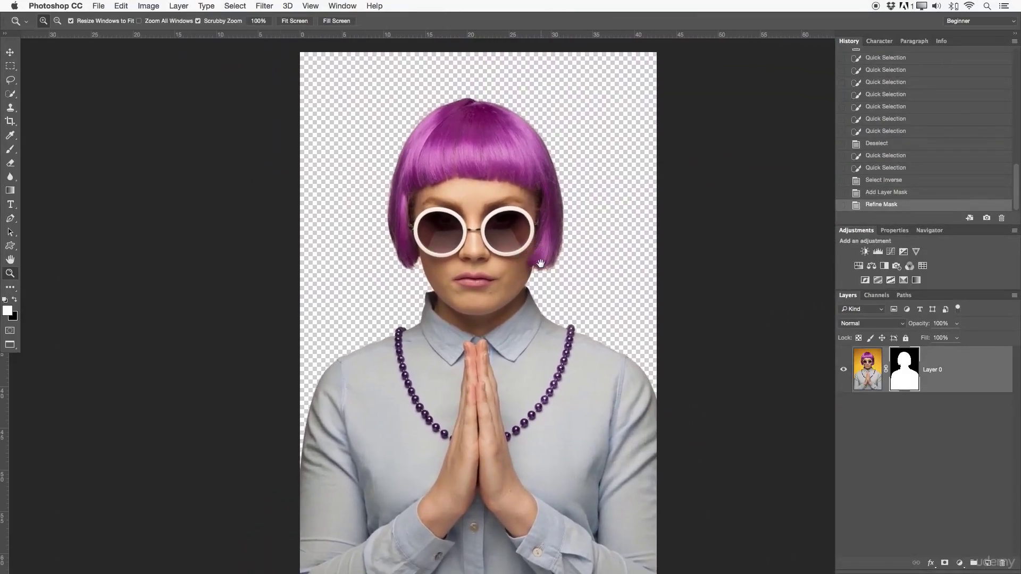
- Step back in the history to the Select Inverse state and clear the selection
left_click(872, 195)
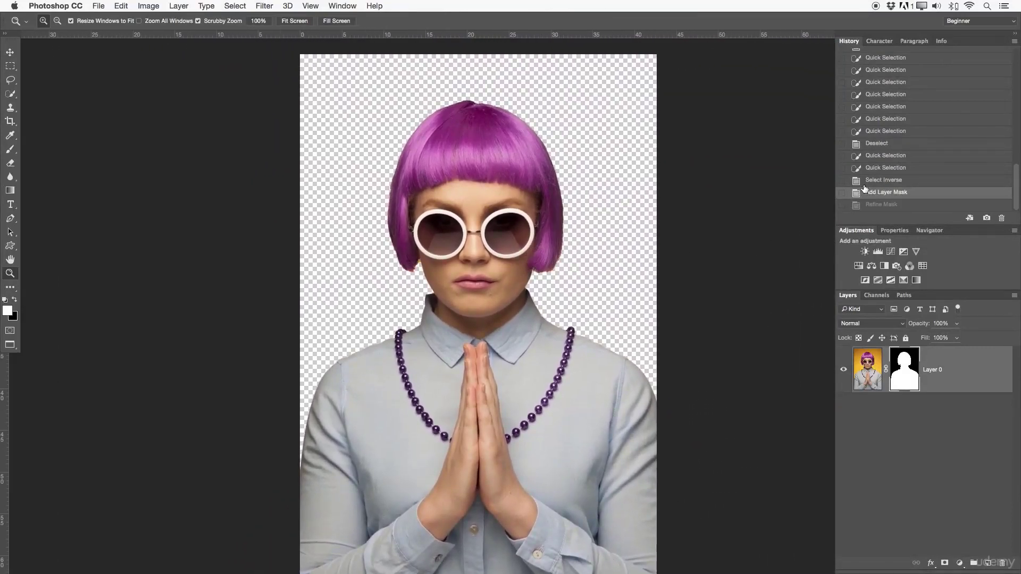
left_click(872, 181)
left_click_drag(553, 230, 521, 229)
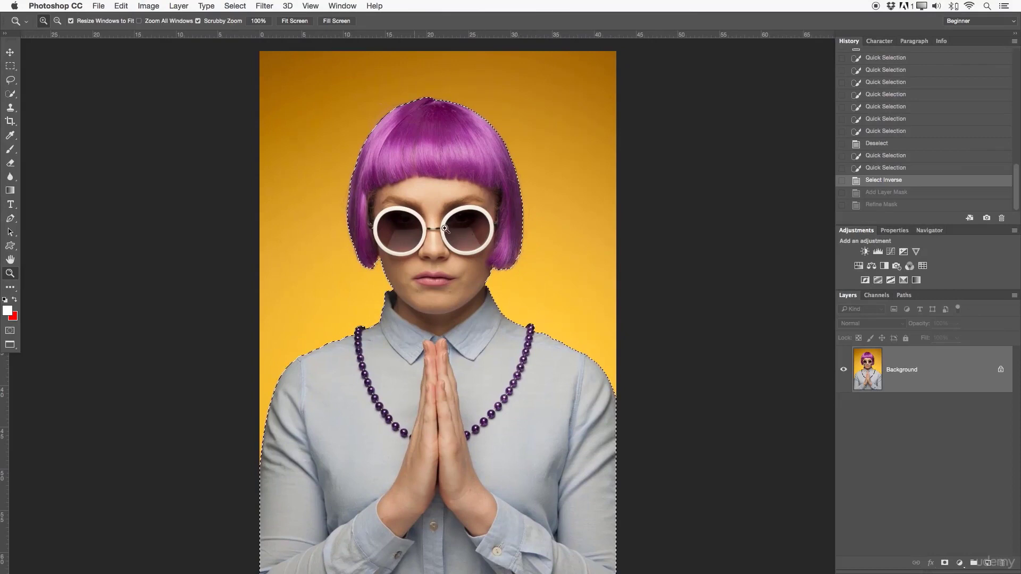
key("super+d")
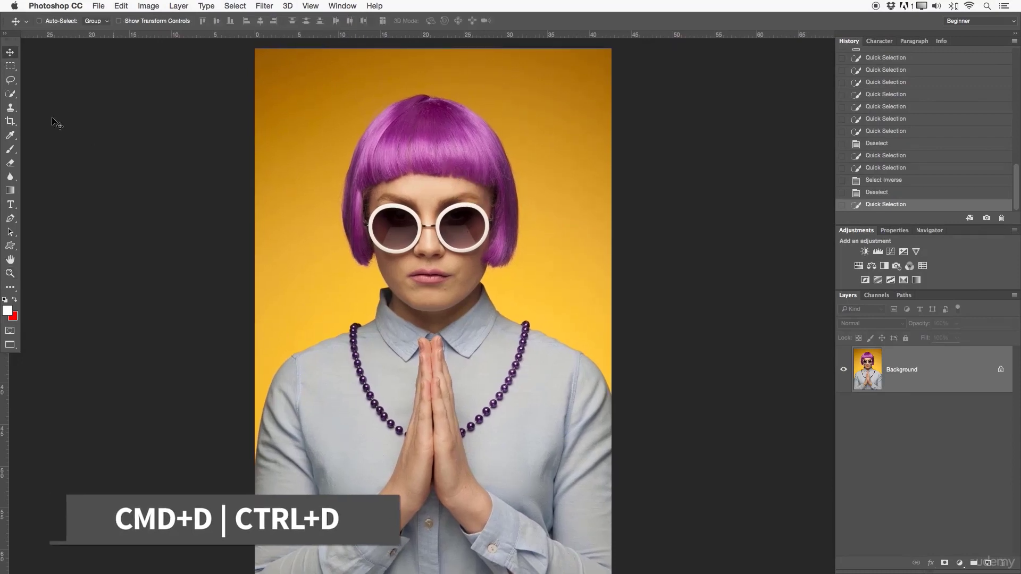
- Paint a Quick Selection over the woman, including the backdrop area left of her head and shoulder
left_click_drag(10, 93, 69, 95)
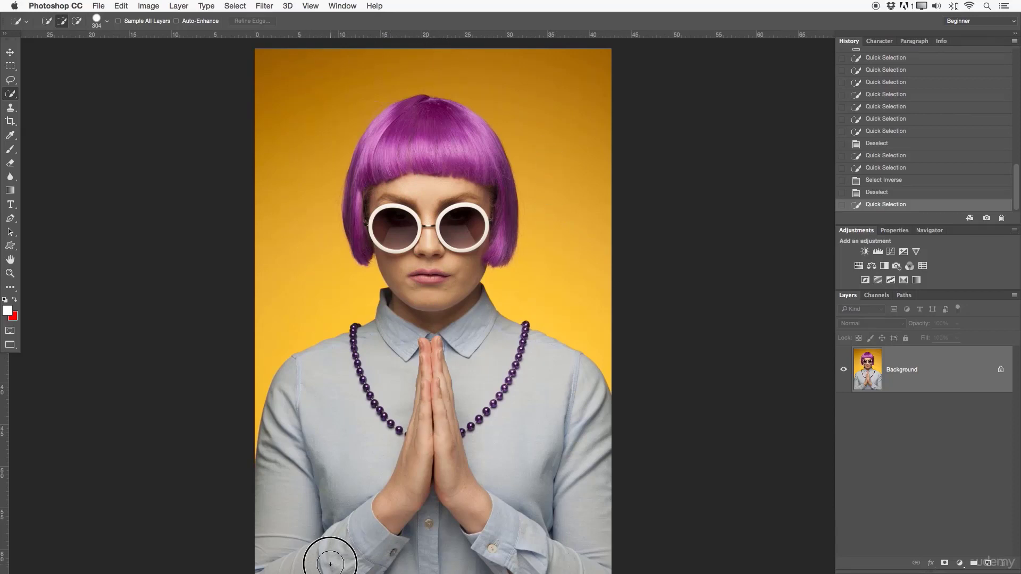
mouse_move(330, 553)
left_mouse_down()
mouse_move(330, 488)
mouse_move(304, 544)
mouse_move(305, 506)
mouse_move(339, 417)
mouse_move(405, 368)
mouse_move(423, 284)
mouse_move(408, 249)
mouse_move(300, 189)
mouse_move(365, 174)
mouse_move(414, 122)
mouse_move(438, 119)
mouse_move(467, 166)
mouse_move(462, 294)
mouse_move(515, 388)
mouse_move(511, 414)
mouse_move(440, 394)
mouse_move(433, 407)
mouse_move(432, 452)
mouse_move(454, 504)
mouse_move(515, 524)
mouse_move(618, 520)
mouse_move(604, 497)
left_mouse_up()
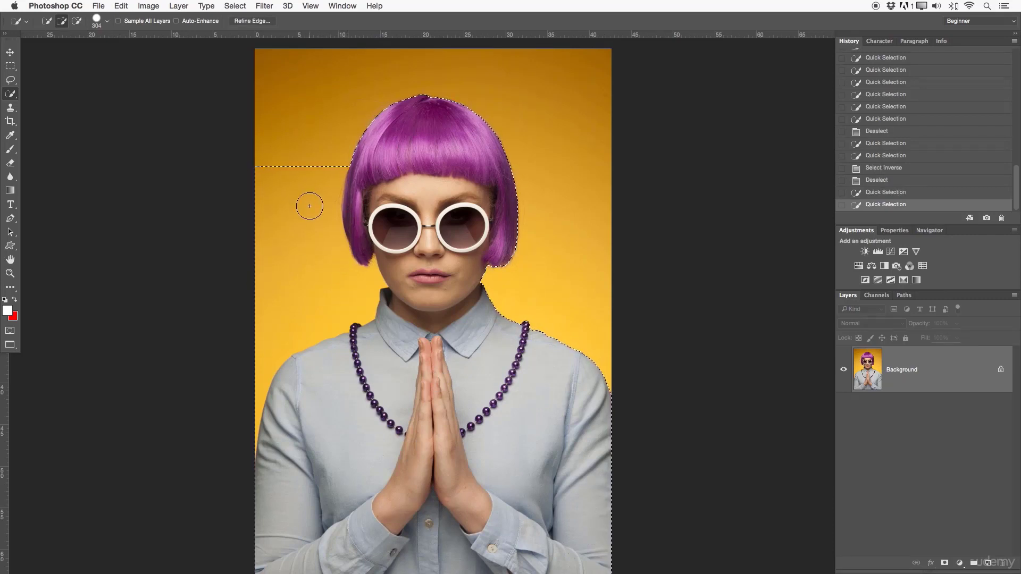
- Subtract the orange backdrop left of the woman's head and shoulder from the selection with the Quick Selection tool
key("alt")
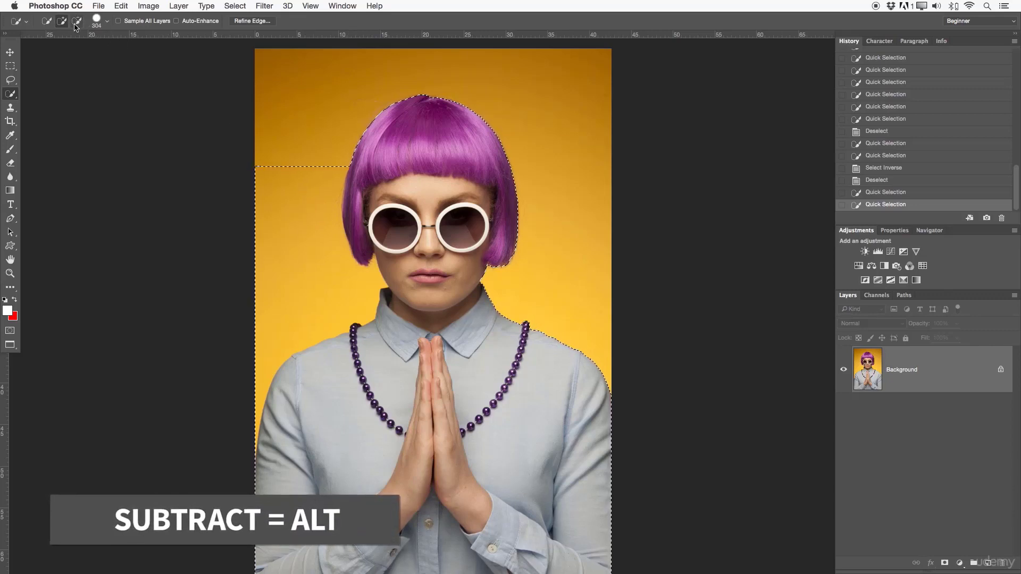
left_click(77, 21)
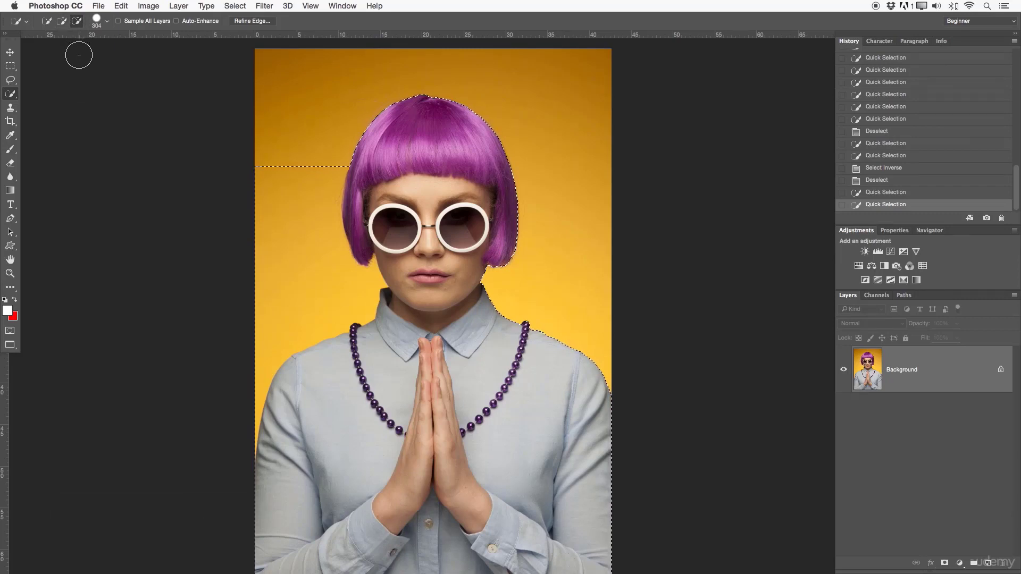
left_click(267, 168)
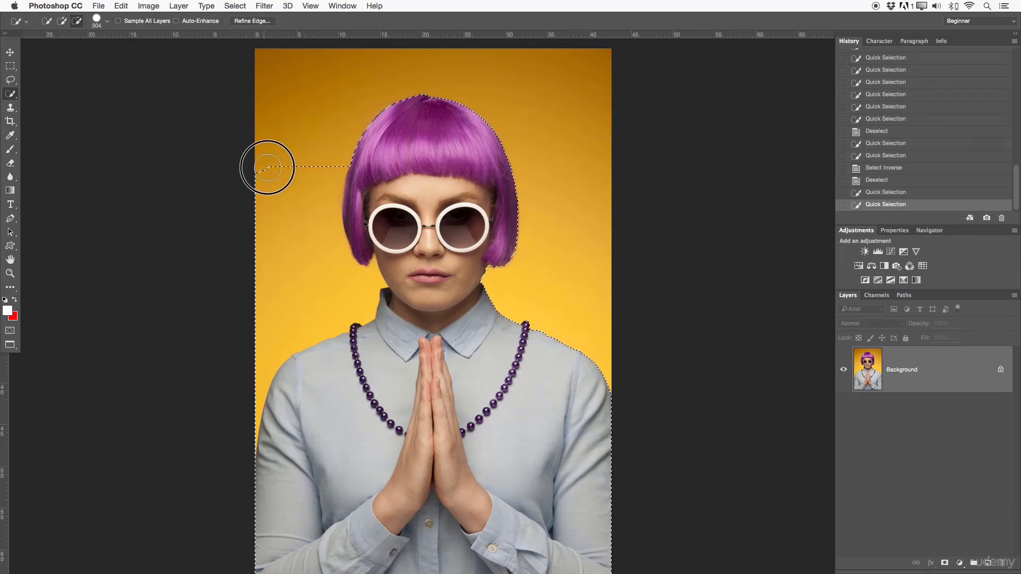
mouse_move(327, 174)
left_mouse_down()
mouse_move(312, 272)
mouse_move(332, 156)
mouse_move(329, 202)
mouse_move(313, 219)
mouse_move(306, 169)
left_mouse_up()
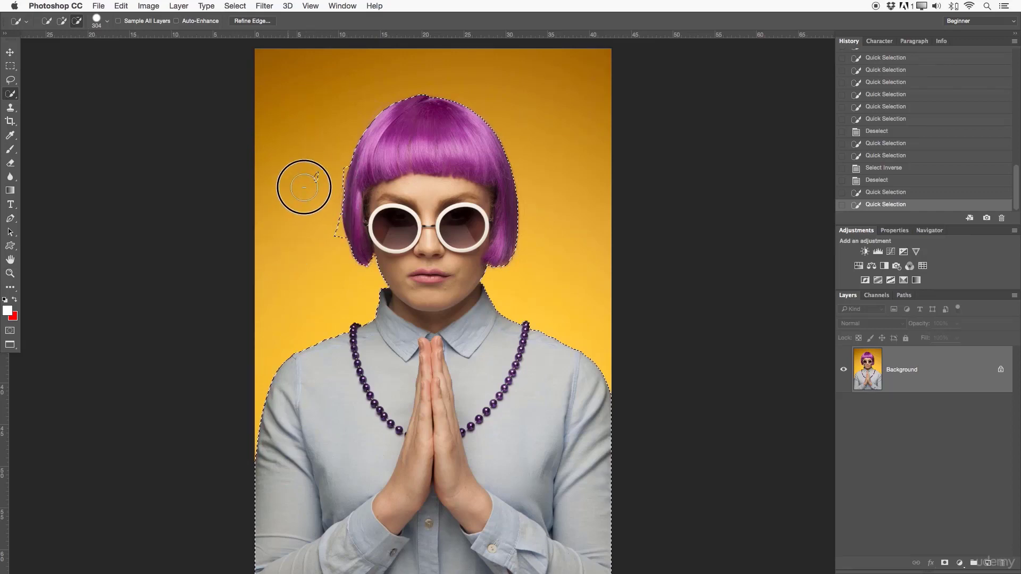
left_click_drag(318, 206, 336, 235)
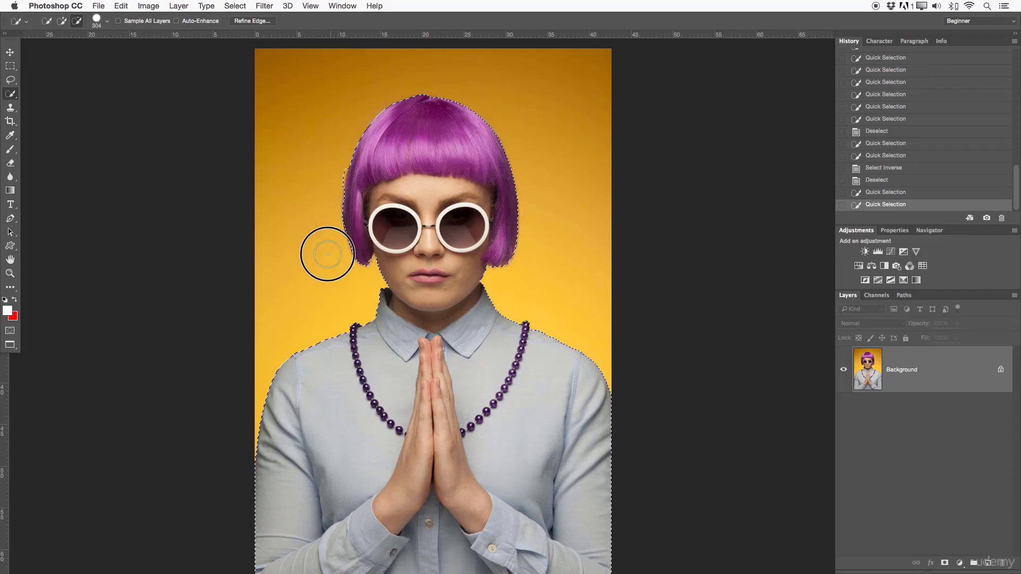
- Subtract the backdrop strip beside the left edge of the woman's hair from the selection, and clear the selection
mouse_move(327, 254)
left_mouse_down()
mouse_move(286, 324)
mouse_move(337, 166)
left_mouse_up()
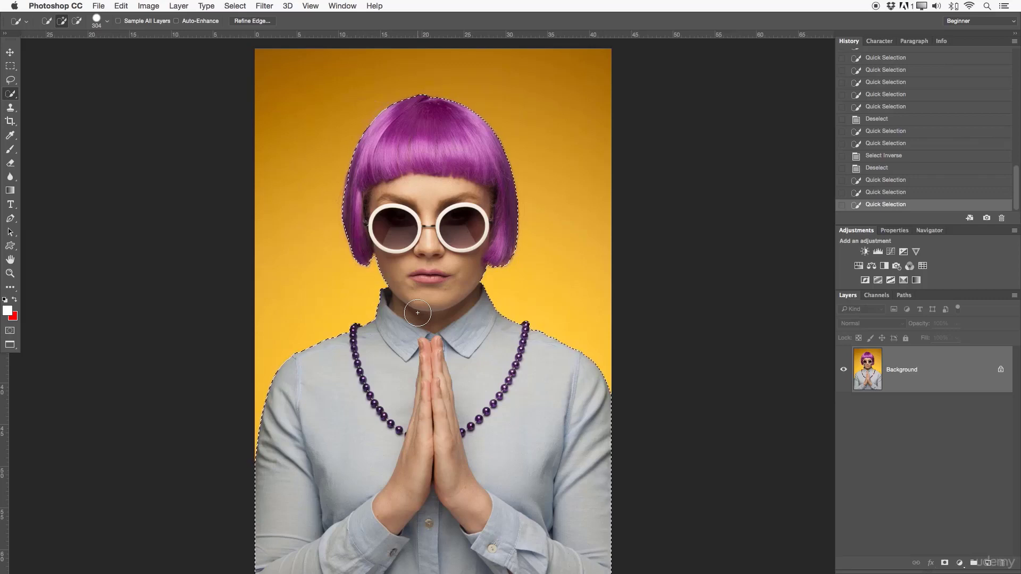
key("super+d")
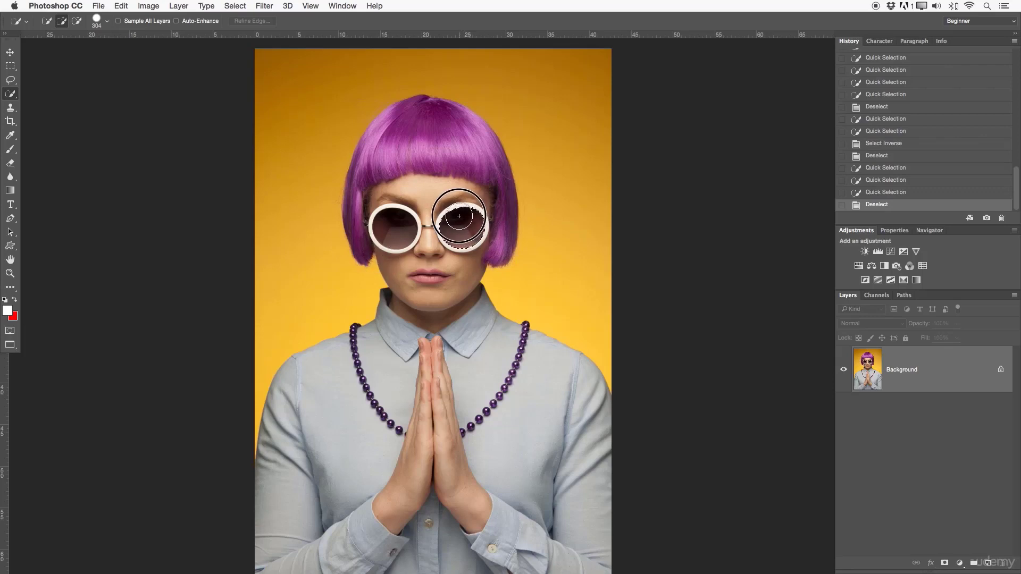
- Select the dark lenses of both sunglasses rims with the Quick Selection tool, inspect the outlines up close, and clear the selection
left_click_drag(458, 216, 448, 237)
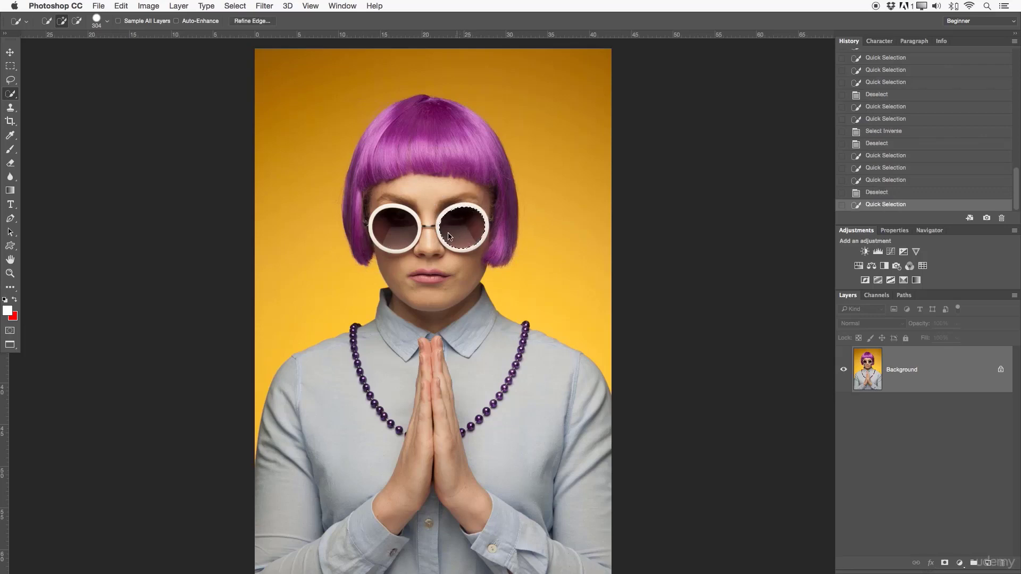
left_click(399, 227)
key("z")
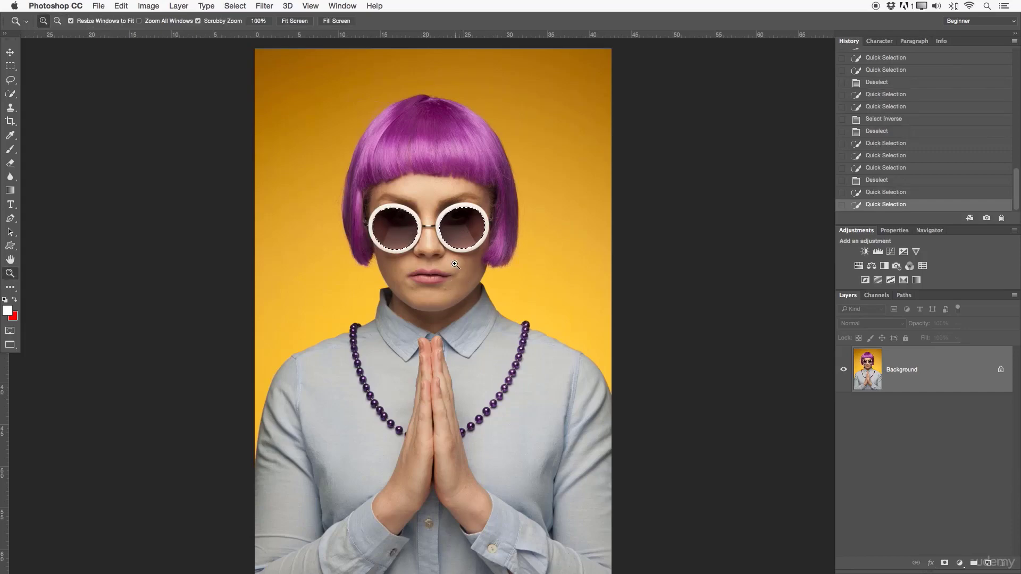
left_click_drag(461, 257, 512, 255)
left_click_drag(484, 163, 530, 220)
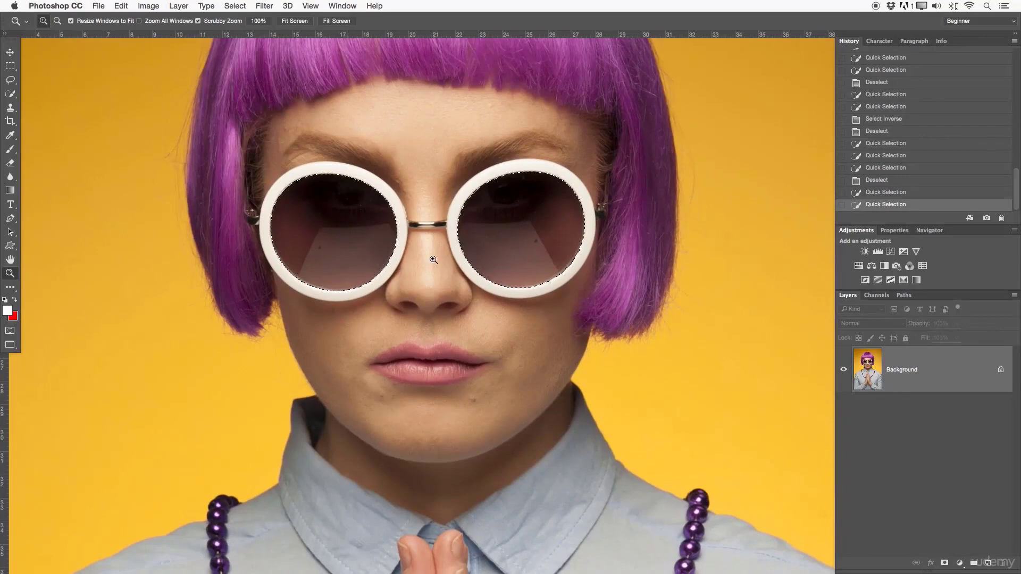
left_click_drag(428, 234, 385, 230)
key("ctrl+d")
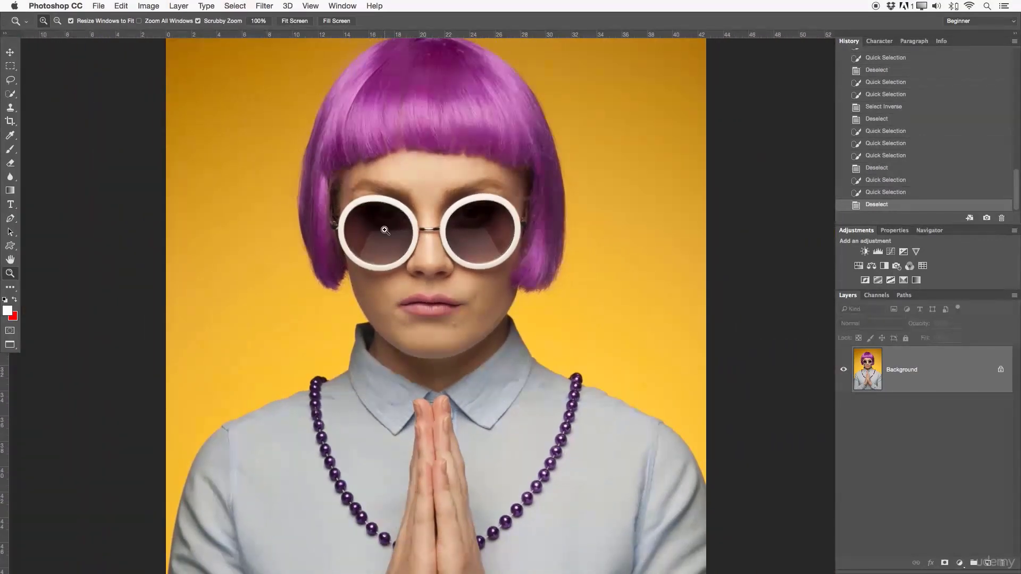
- Switch from the Quick Selection tool to the Magic Wand tool
left_click_drag(10, 94, 35, 104)
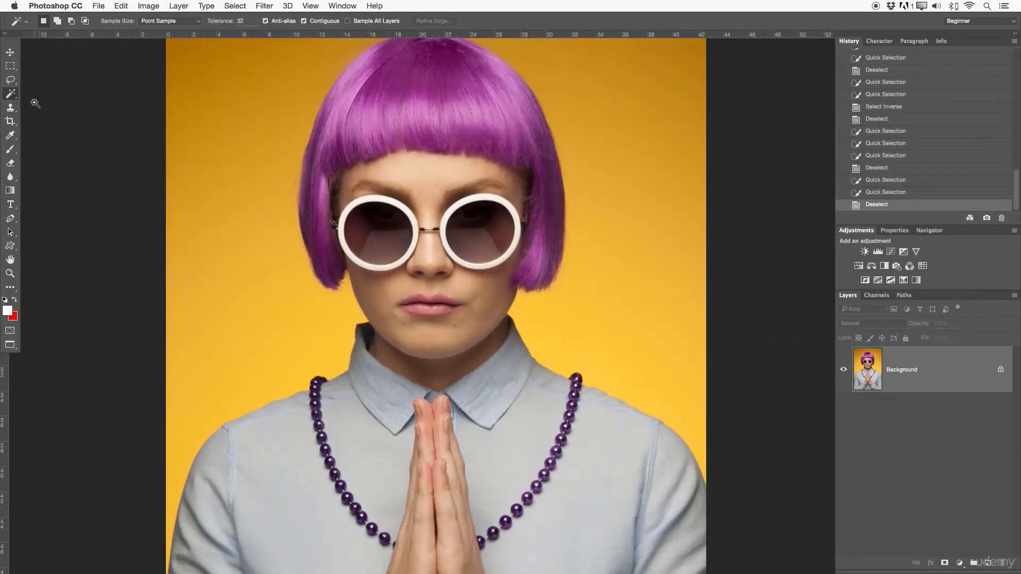
scroll(465, 202, "up", 1)
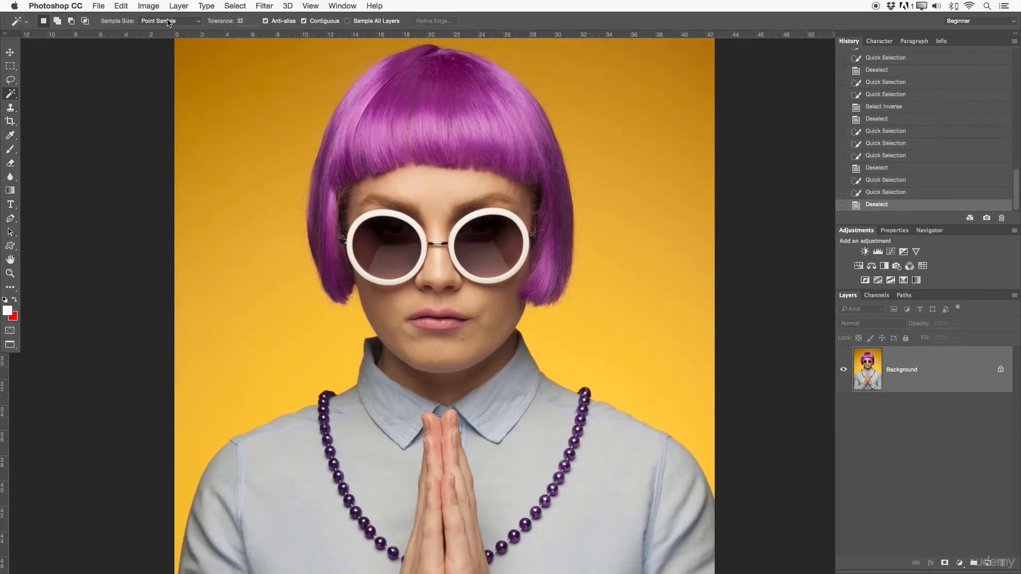
left_click(13, 66)
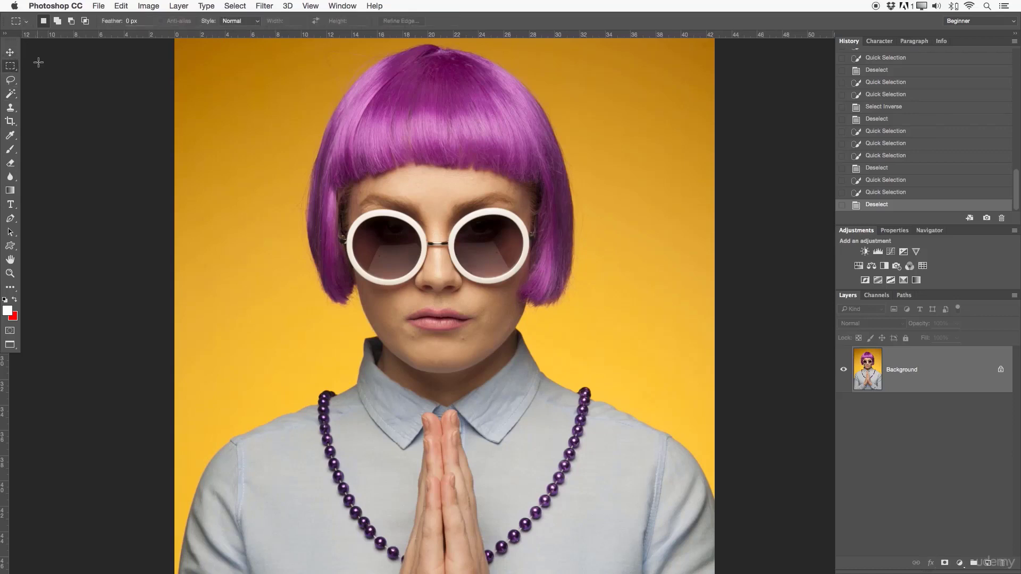
left_click(10, 94)
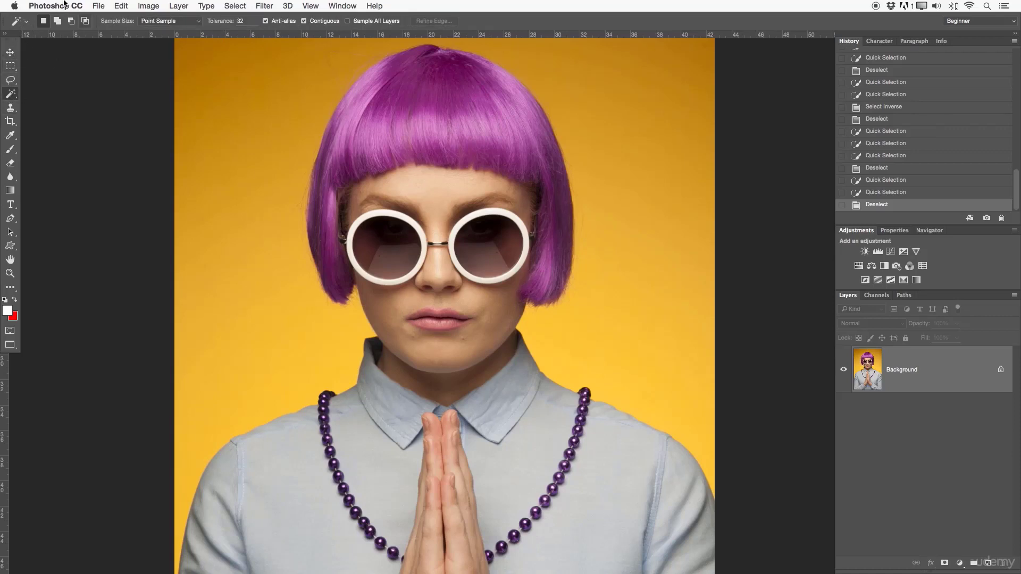
- Select the upper part of the orange backdrop around the woman's hair with the Magic Wand tool
left_click_drag(466, 226, 439, 287)
key("z")
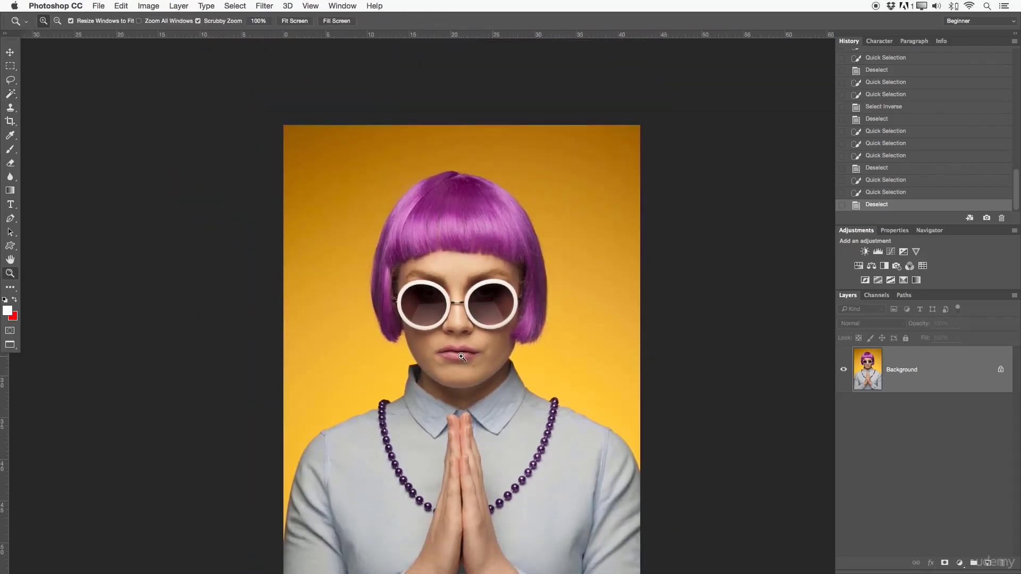
scroll(415, 351, "down", 2)
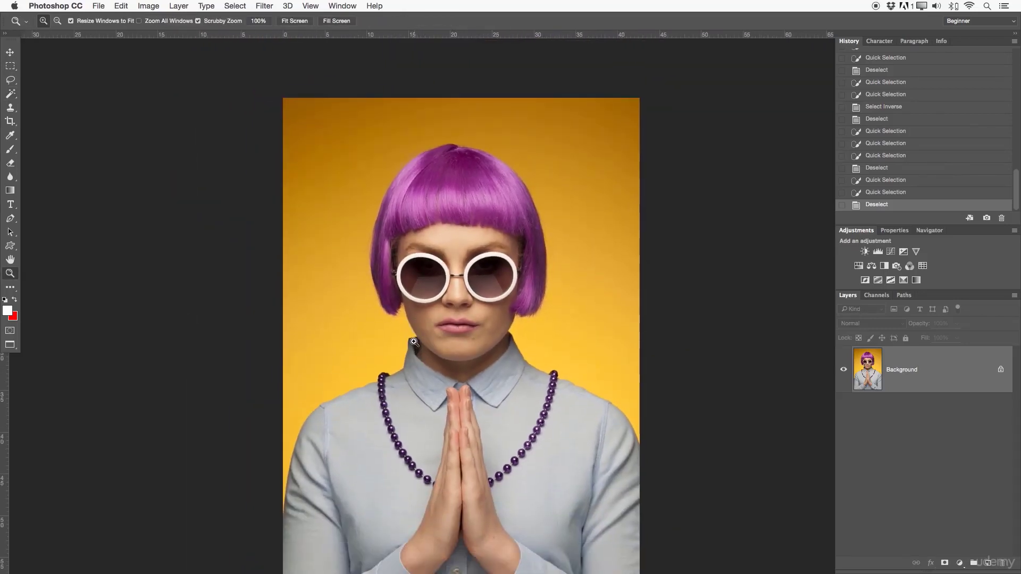
left_click(13, 95)
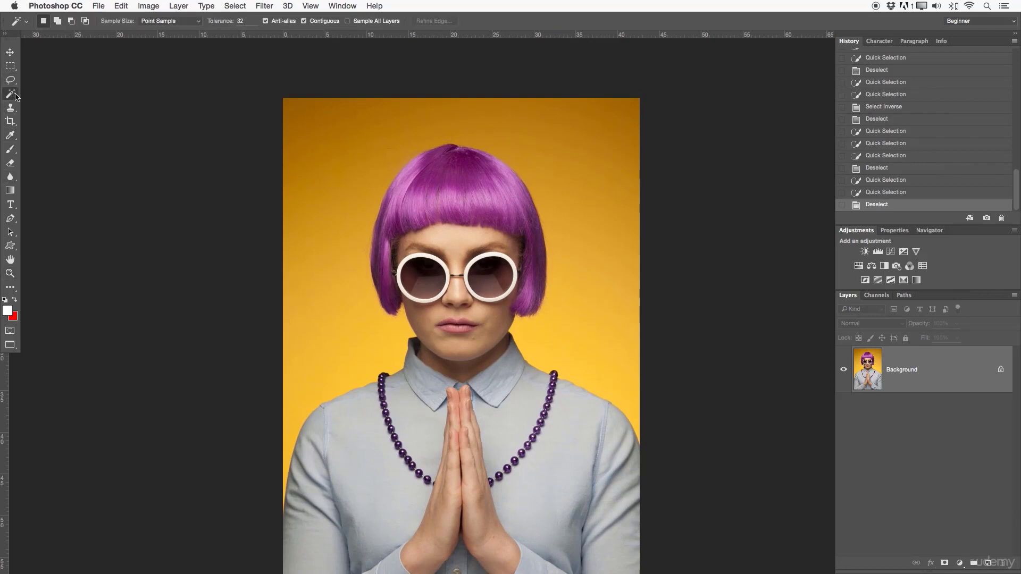
right_click(15, 97)
left_click(30, 103)
scroll(341, 165, "down", 2)
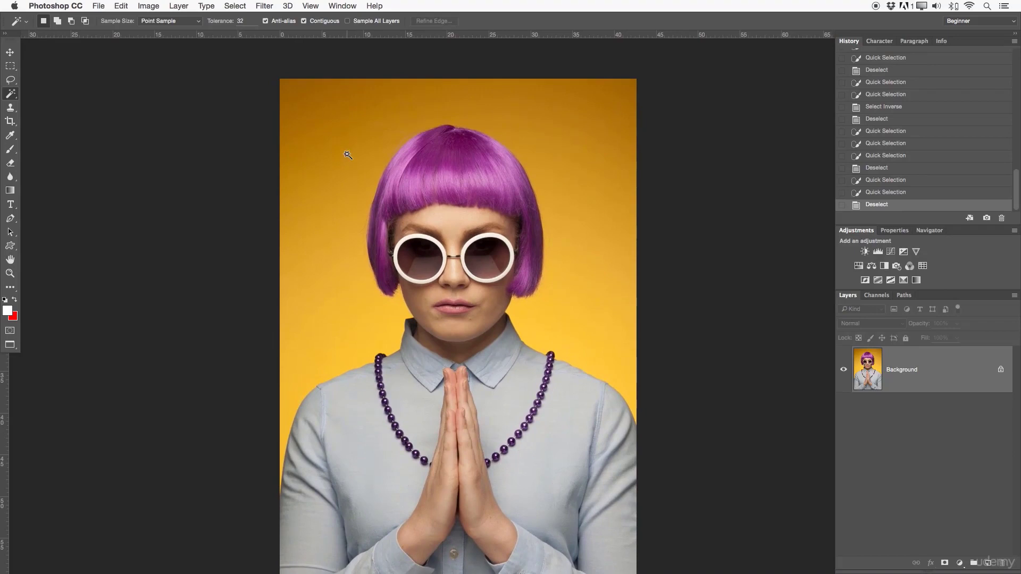
left_click(346, 151)
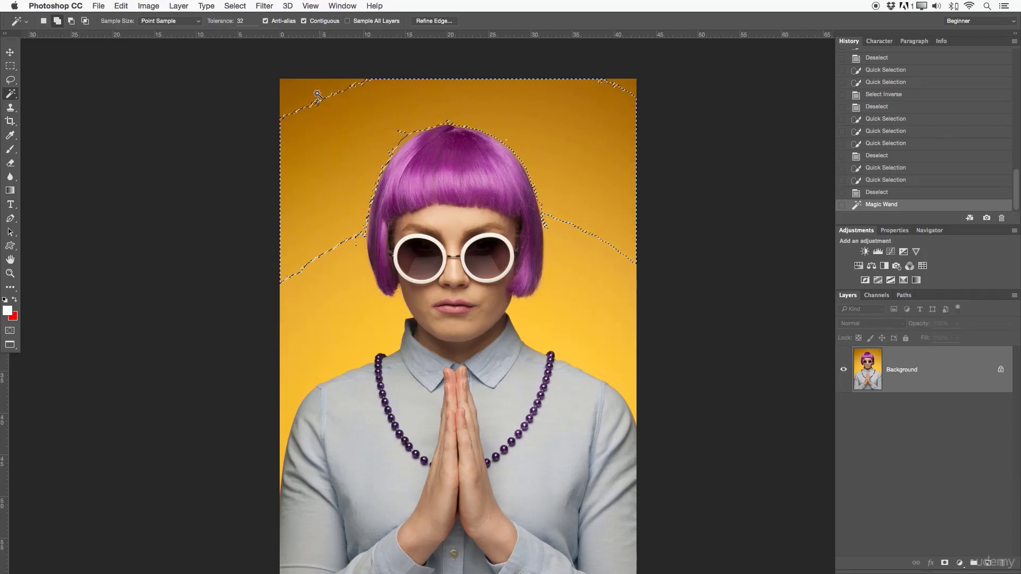
- Add the upper corners, the areas on both sides of the woman and the leftover patches by the hair to the backdrop selection
left_click(620, 99, "shift")
left_click(566, 270, "shift")
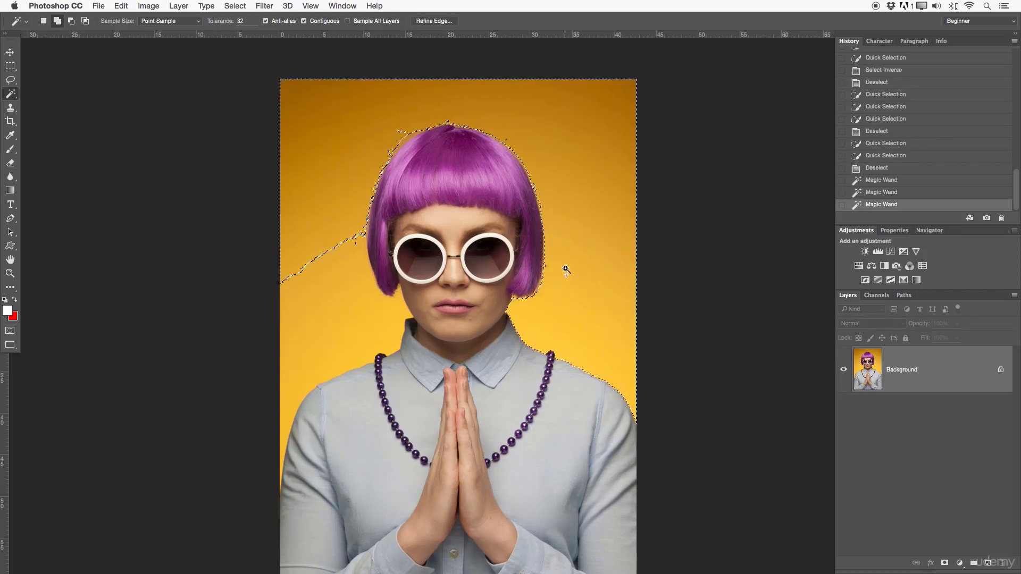
left_click(358, 277, "shift")
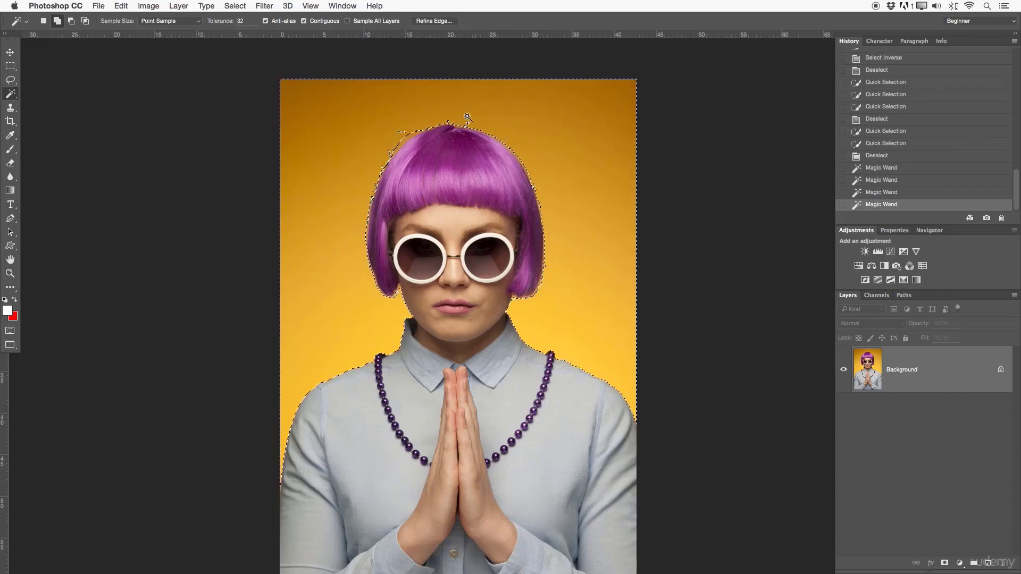
left_click(404, 139, "shift")
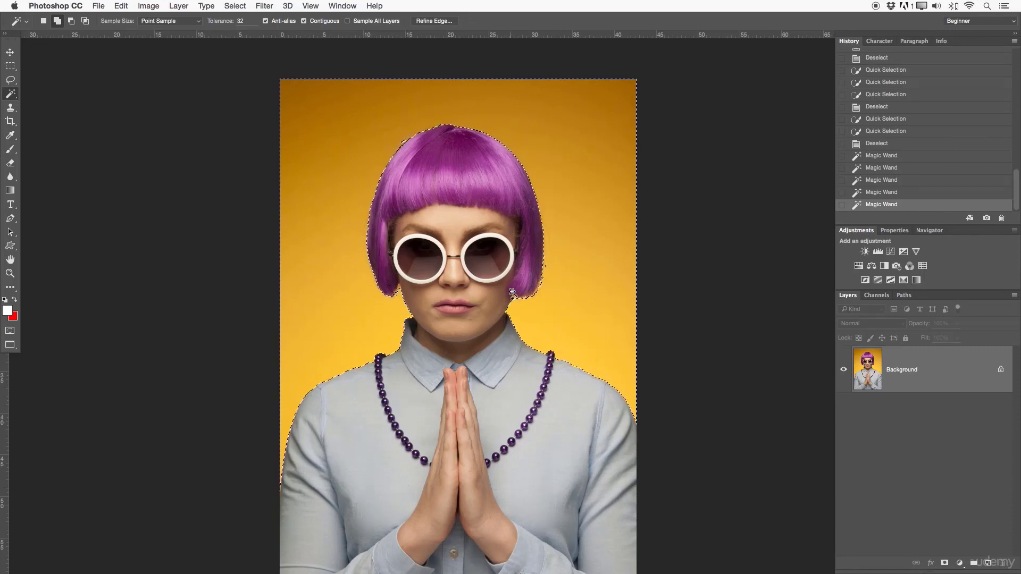
scroll(567, 265, "down", 2)
left_click(567, 265, "shift")
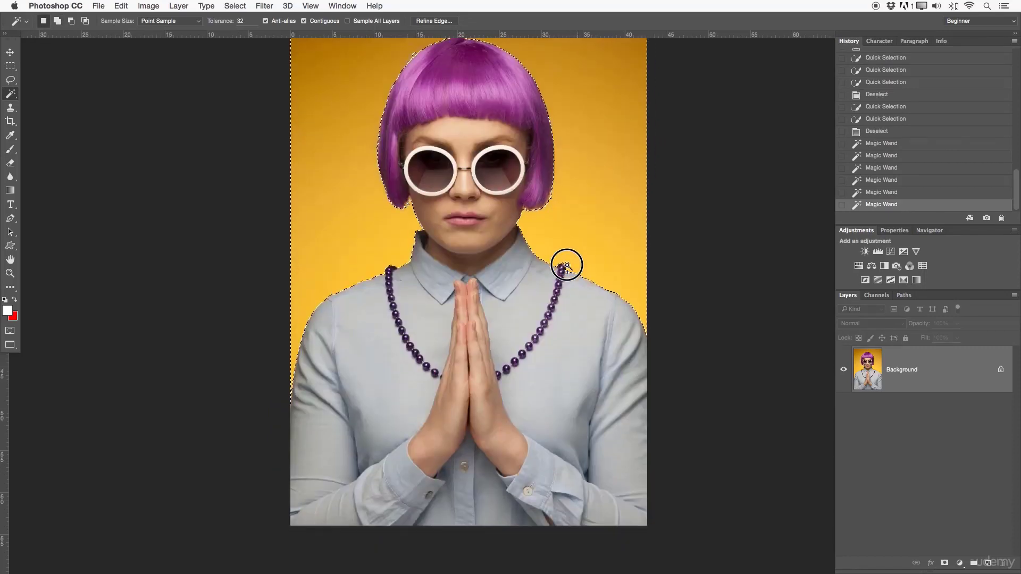
- View the whole photo with the backdrop selected and clear the selection
scroll(444, 281, "up", 2)
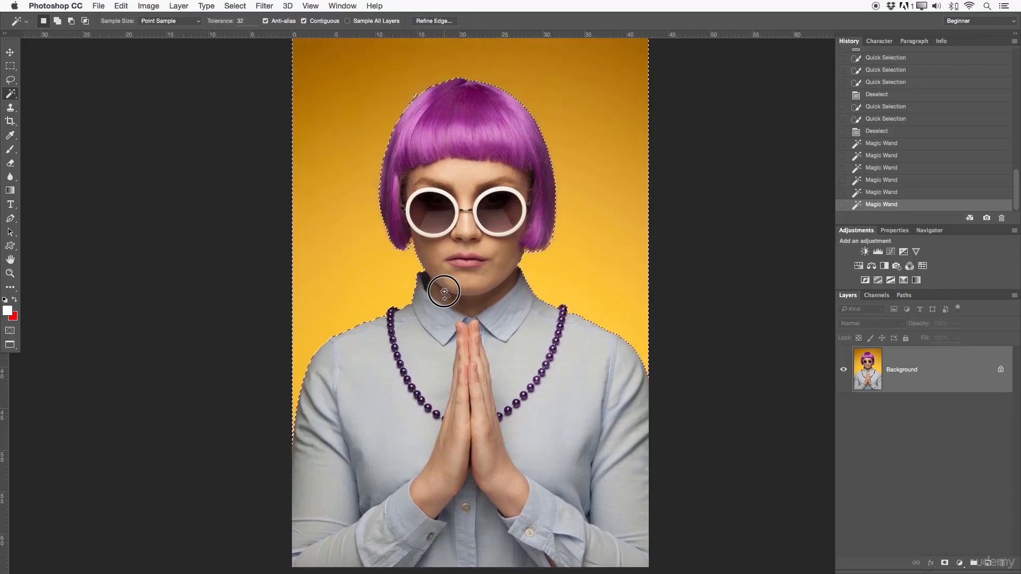
key("z")
left_click(470, 279, "alt")
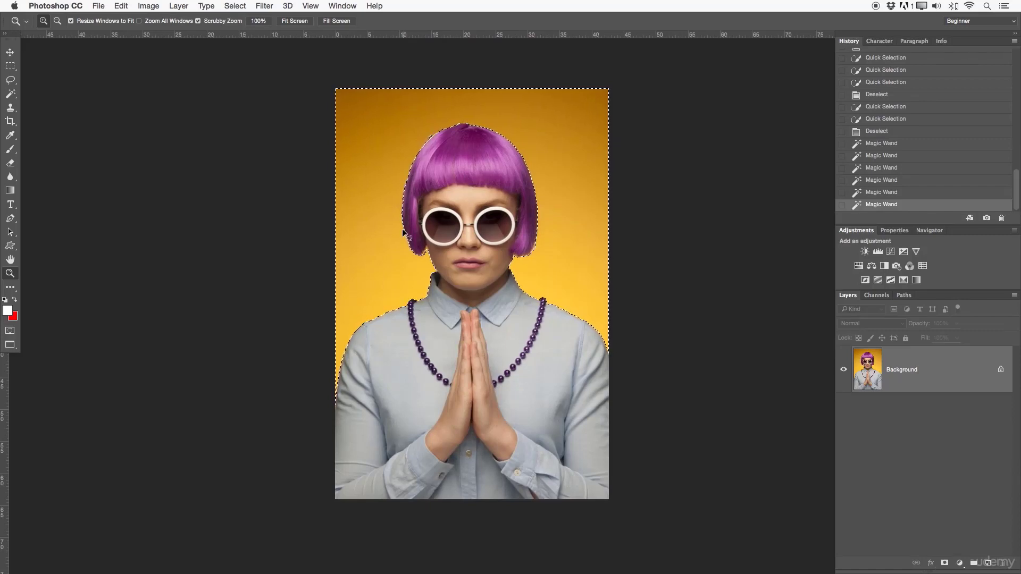
key("super+d")
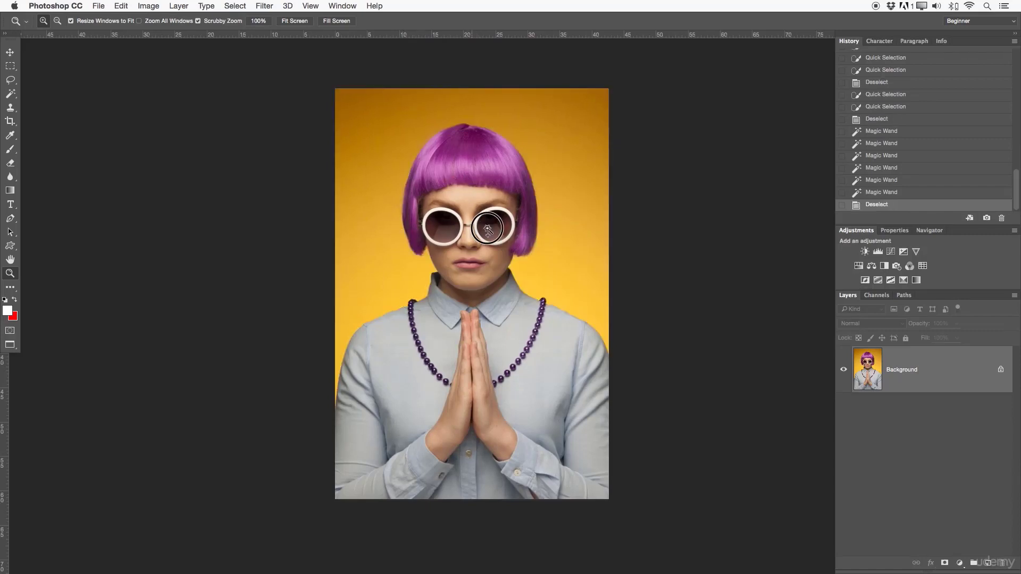
- Select the entire dark left lens of the sunglasses with the Magic Wand tool, adding its lower and upper tones
left_click(478, 226)
left_click(439, 249)
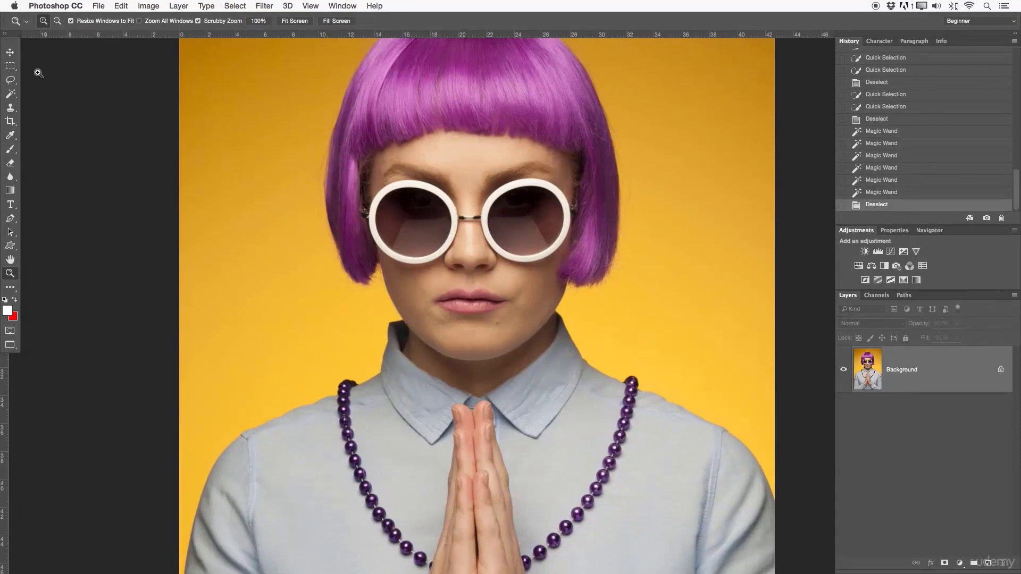
right_click(11, 93)
left_click(52, 104)
left_click(78, 101)
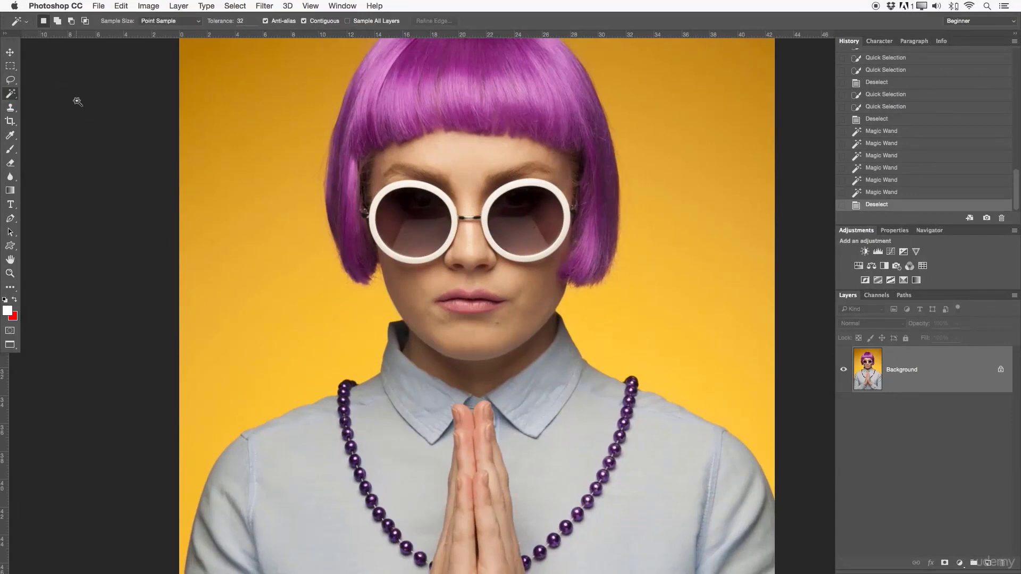
left_click(418, 236)
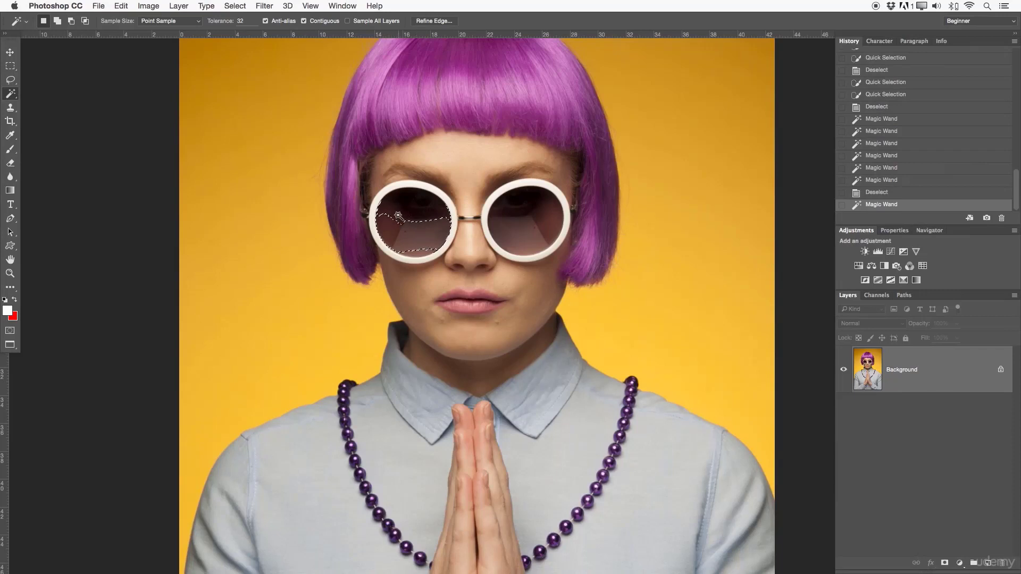
left_click(422, 253, "shift")
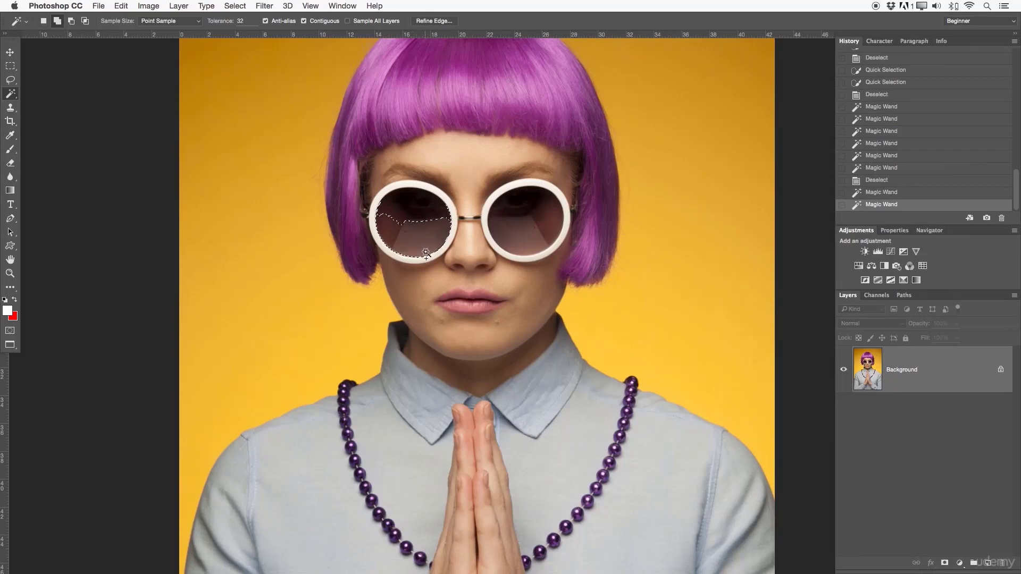
left_click(421, 224, "shift")
left_click(402, 226, "shift")
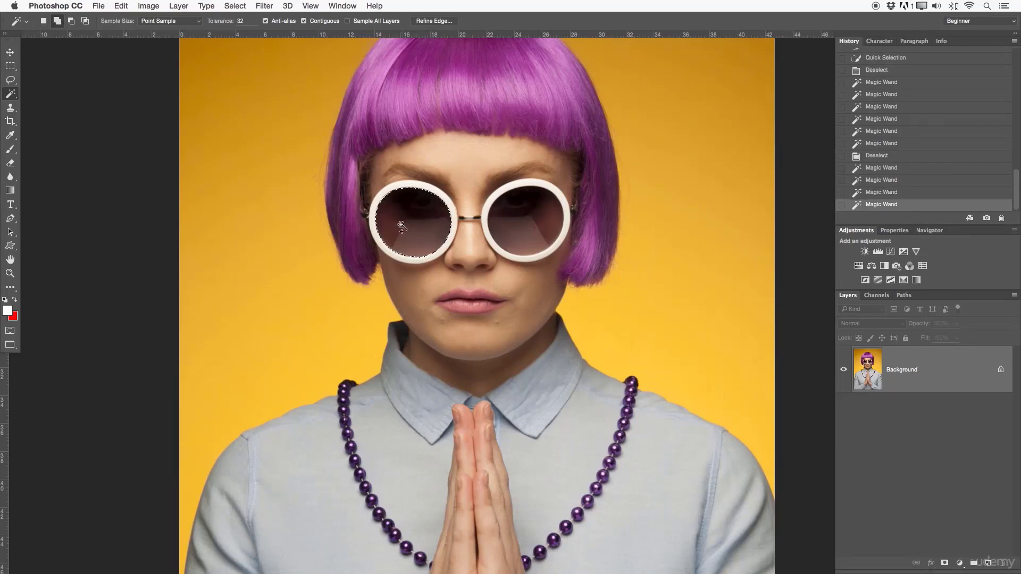
- Add the middle, lower edge and dark upper area of the right sunglasses lens to the Magic Wand selection
key("z")
left_click_drag(404, 220, 461, 223)
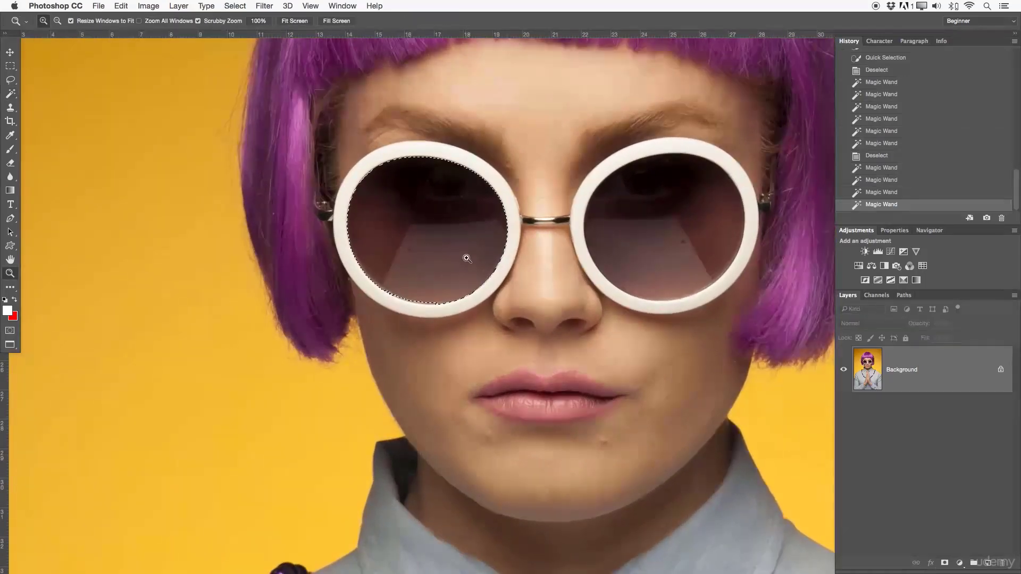
left_click(10, 94)
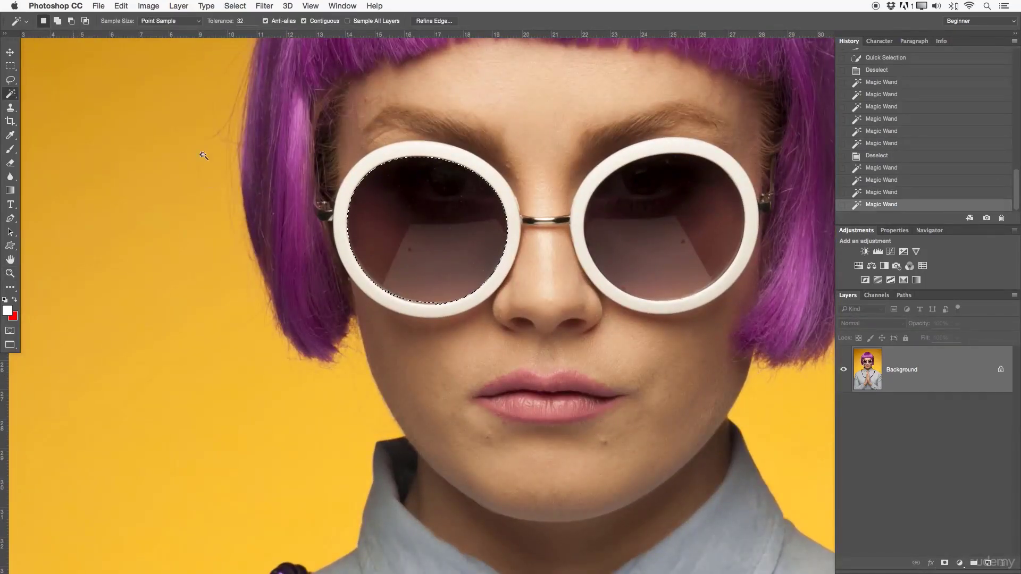
left_click(653, 240, "shift")
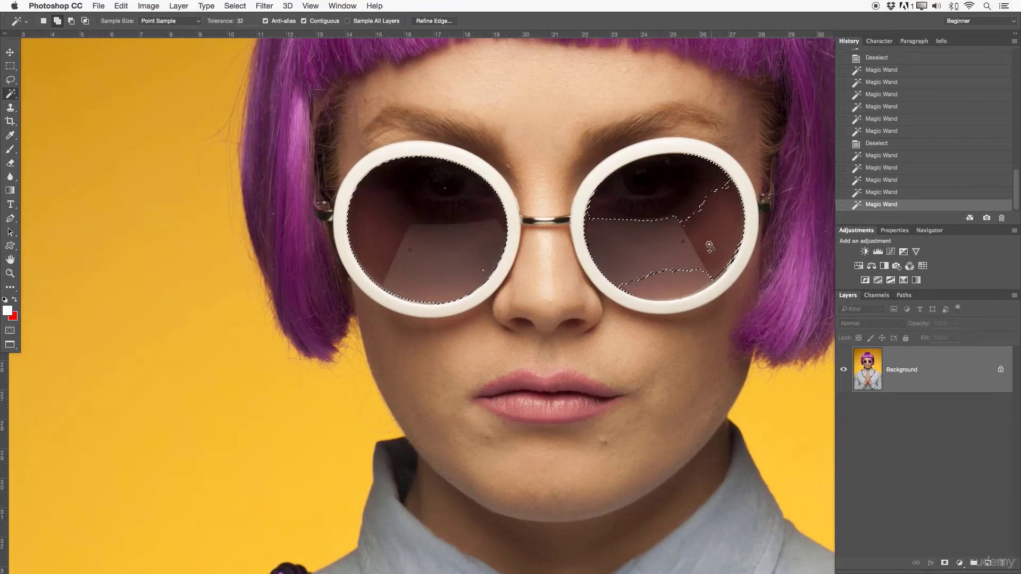
left_click(671, 295, "shift")
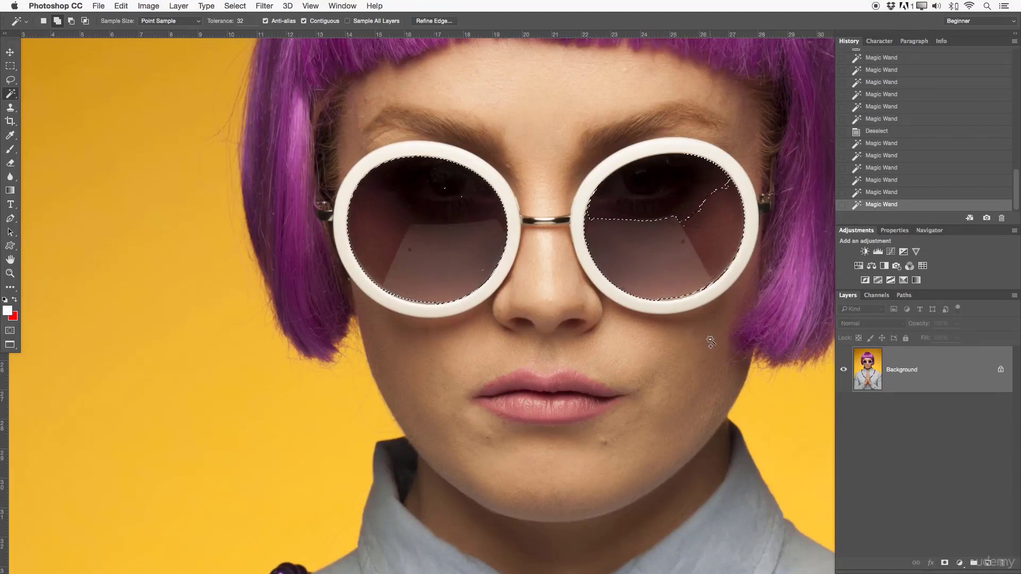
left_click(687, 186, "shift")
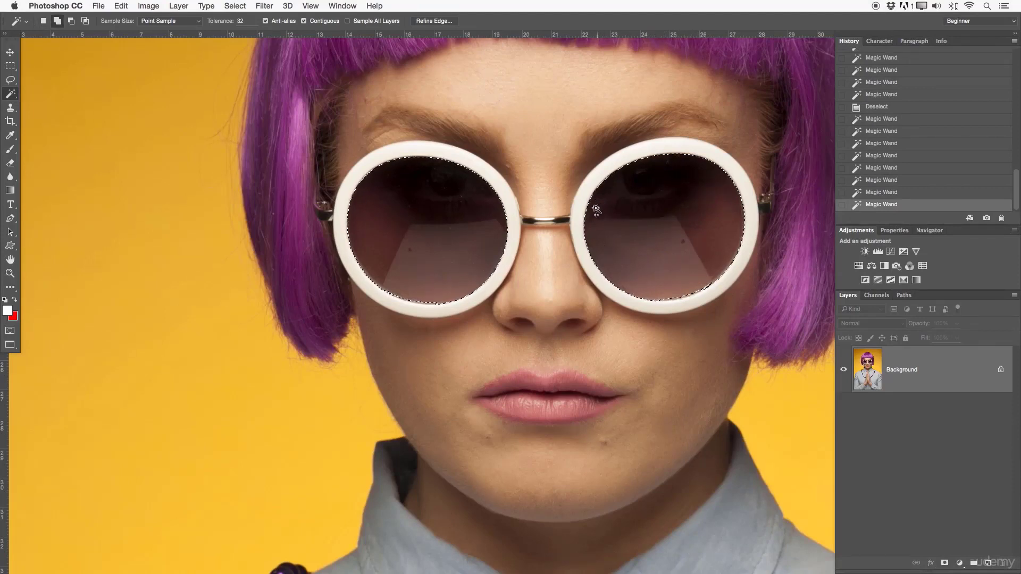
left_click(671, 296, "shift")
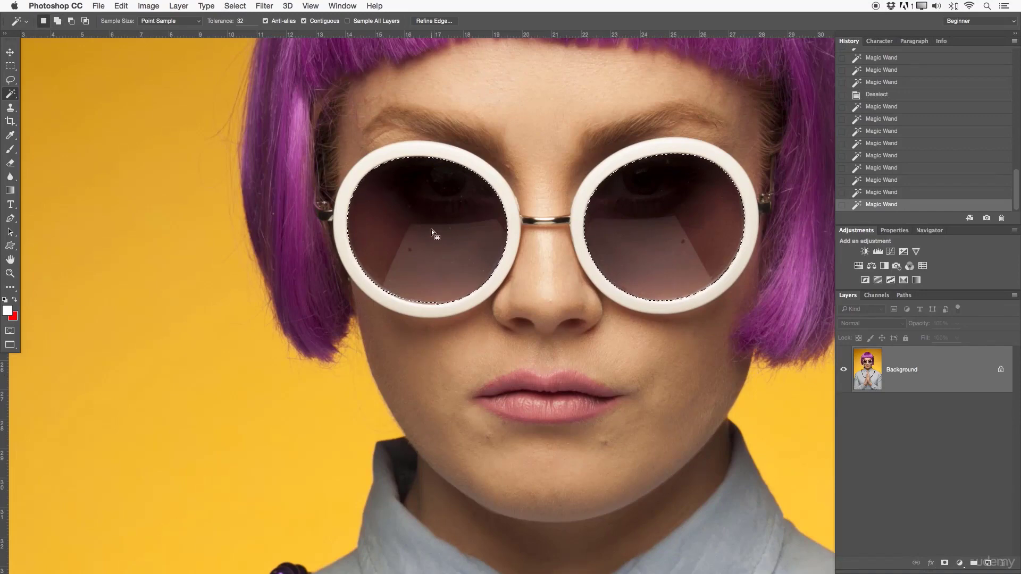
- Add the missed strip along the left lens's lower rim to the Magic Wand selection
key("z")
left_click_drag(439, 276, 468, 273)
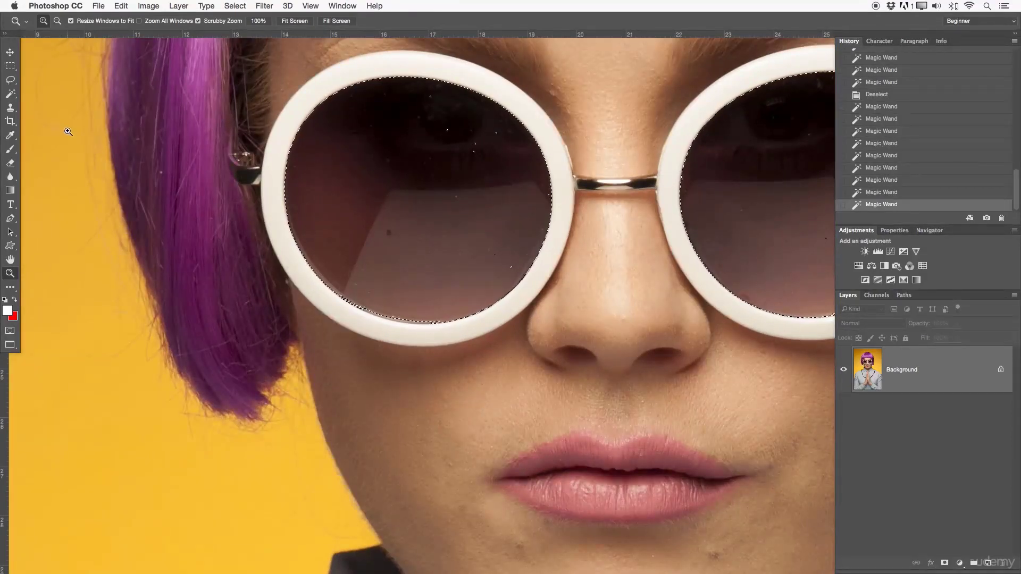
key("w")
left_click(396, 319, "shift")
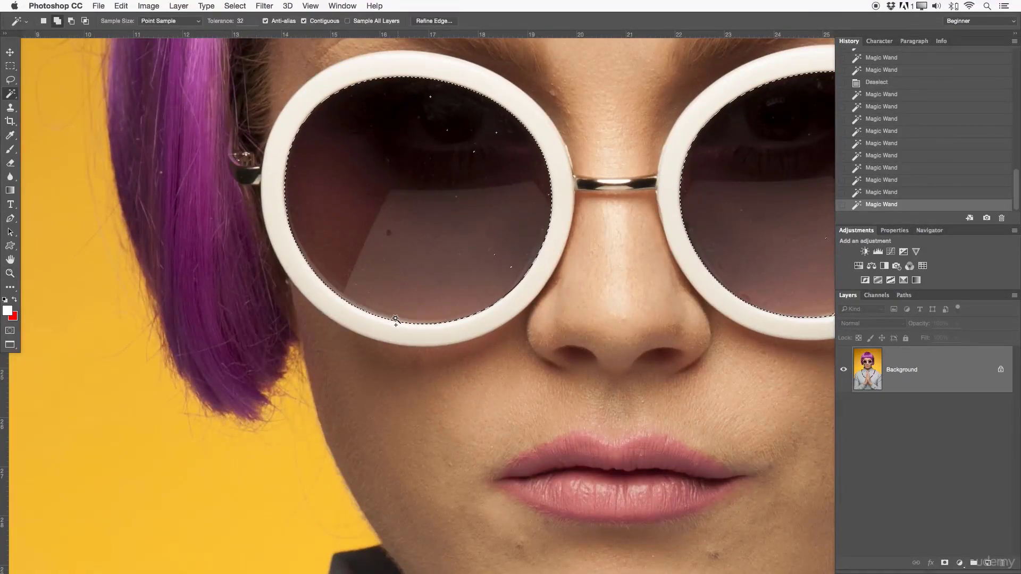
- Examine the Magic Wand selection around the left sunglasses lens up close, including its rim and the small specks inside
key("z")
left_click_drag(485, 198, 512, 256)
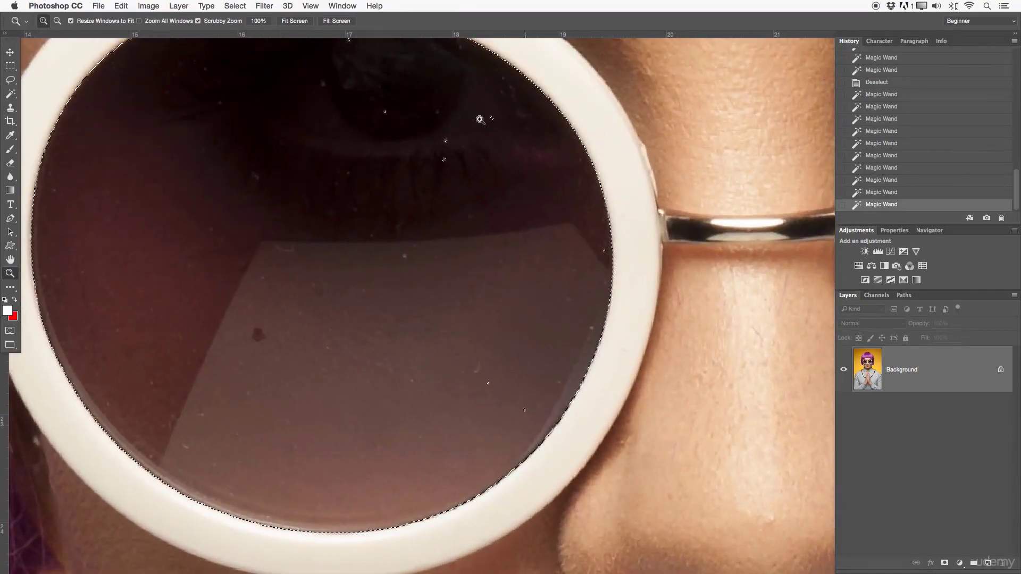
left_click_drag(443, 132, 455, 272)
left_click_drag(408, 239, 330, 230)
left_click_drag(547, 259, 517, 234)
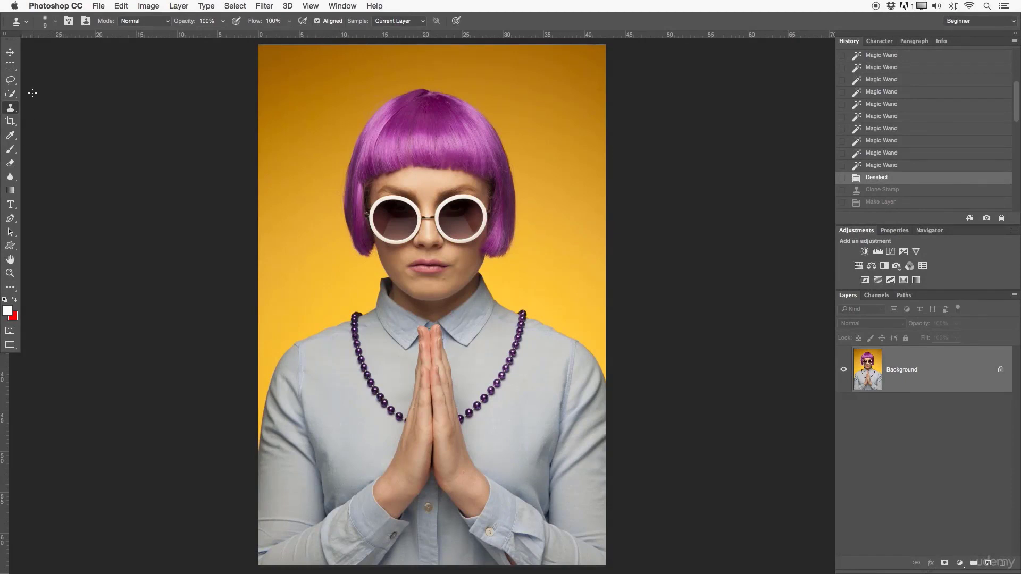
- Choose the Clone Stamp tool and set its brush size to 100 for work on the lower face
right_click(18, 108)
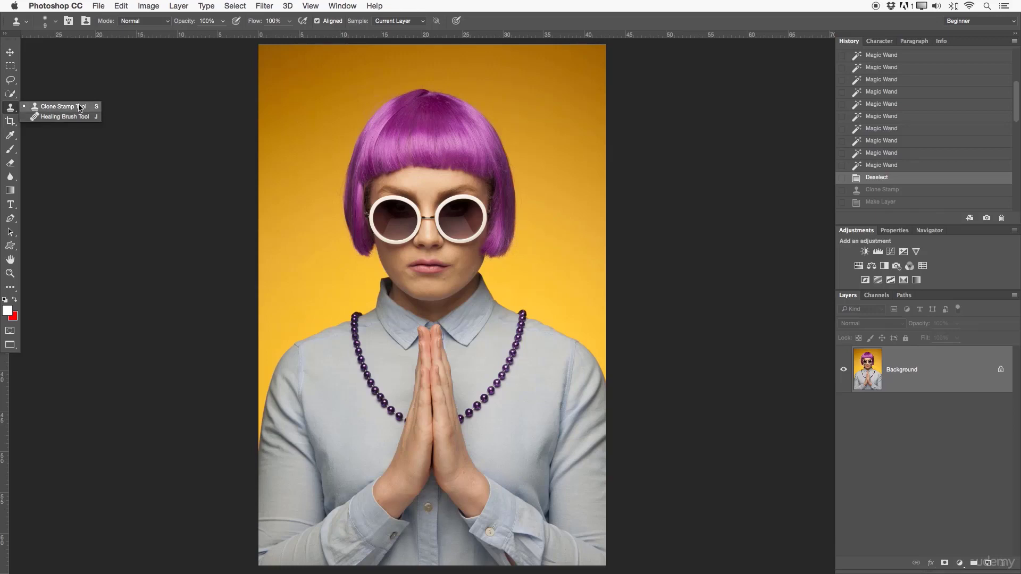
left_click(71, 108)
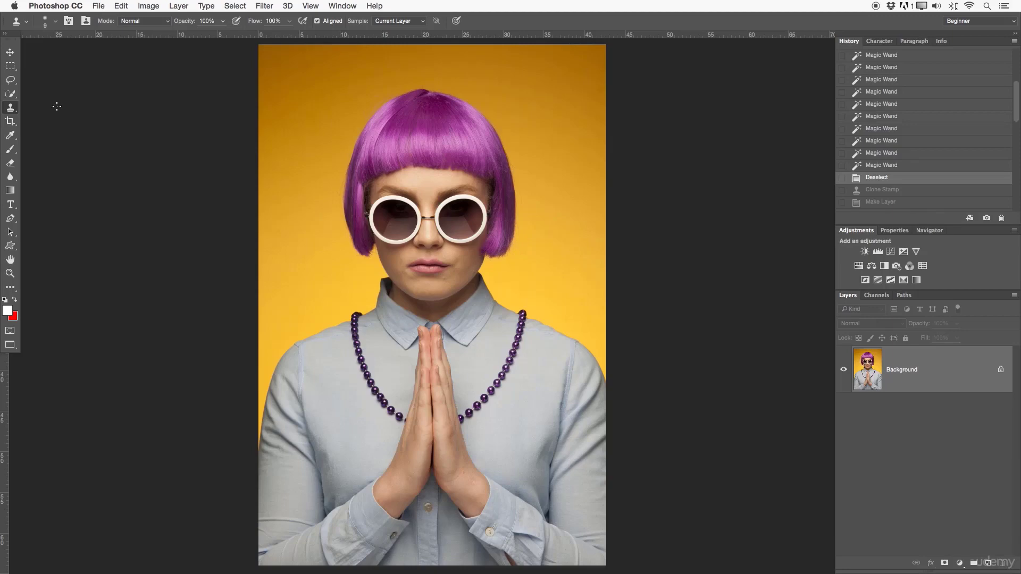
key("z")
mouse_move(441, 250)
left_mouse_down()
mouse_move(505, 257)
mouse_move(510, 237)
left_mouse_up()
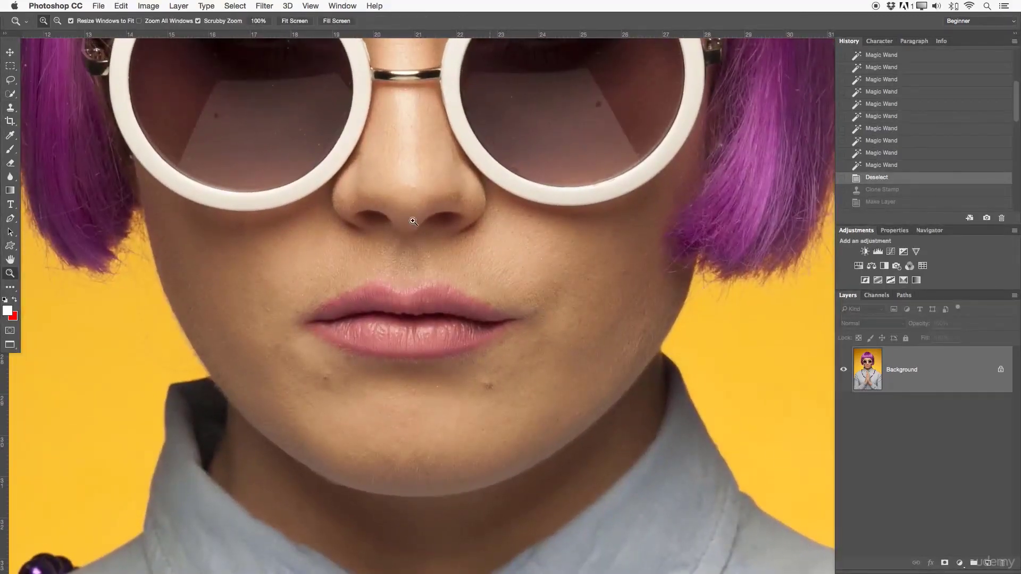
key("s")
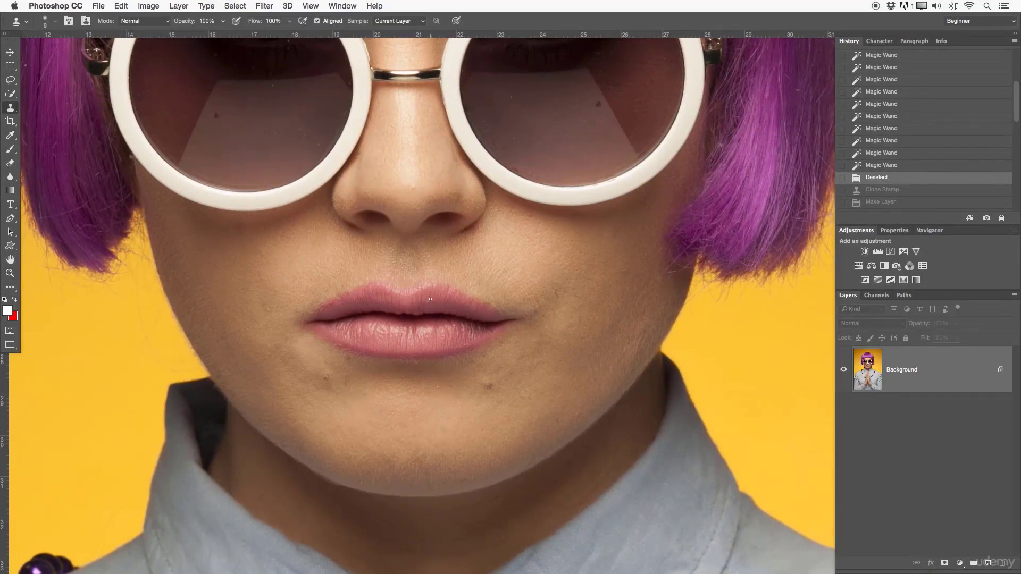
mouse_move(486, 269)
left_mouse_down()
mouse_move(575, 290)
mouse_move(439, 278)
mouse_move(549, 280)
mouse_move(483, 269)
mouse_move(524, 275)
mouse_move(531, 130)
mouse_move(519, 490)
mouse_move(528, 165)
mouse_move(521, 394)
mouse_move(524, 167)
mouse_move(498, 183)
mouse_move(499, 166)
mouse_move(501, 347)
left_mouse_up()
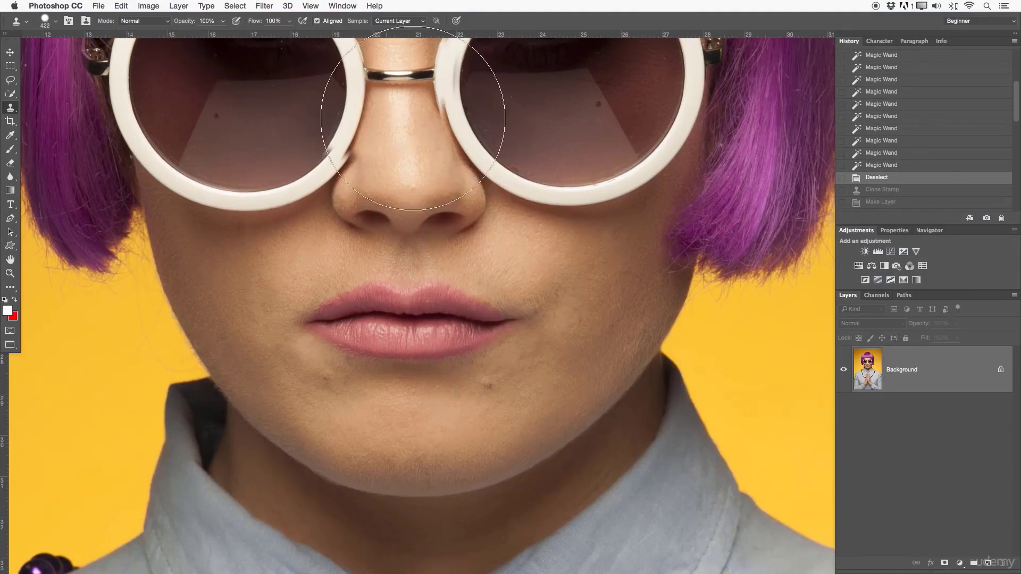
key("bracketleft")
key("bracketleft")
key("bracketleft")
key("bracketleft")
key("bracketleft")
key("bracketleft")
key("bracketleft")
key("bracketleft")
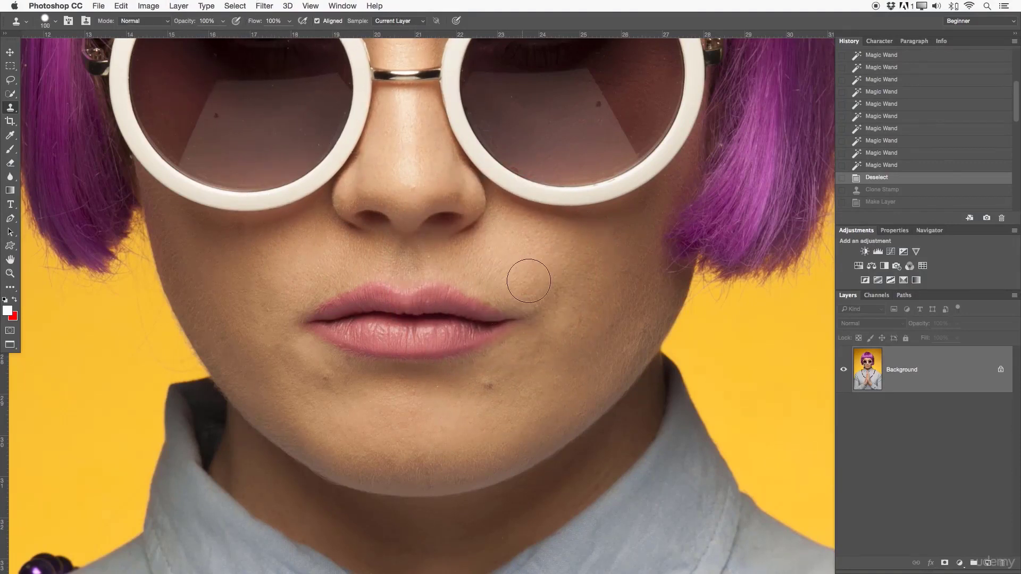
- Try cloning yellow backdrop over the blemish below the mouth's right corner with a size 50 brush, and undo it
scroll(562, 334, "down", 2)
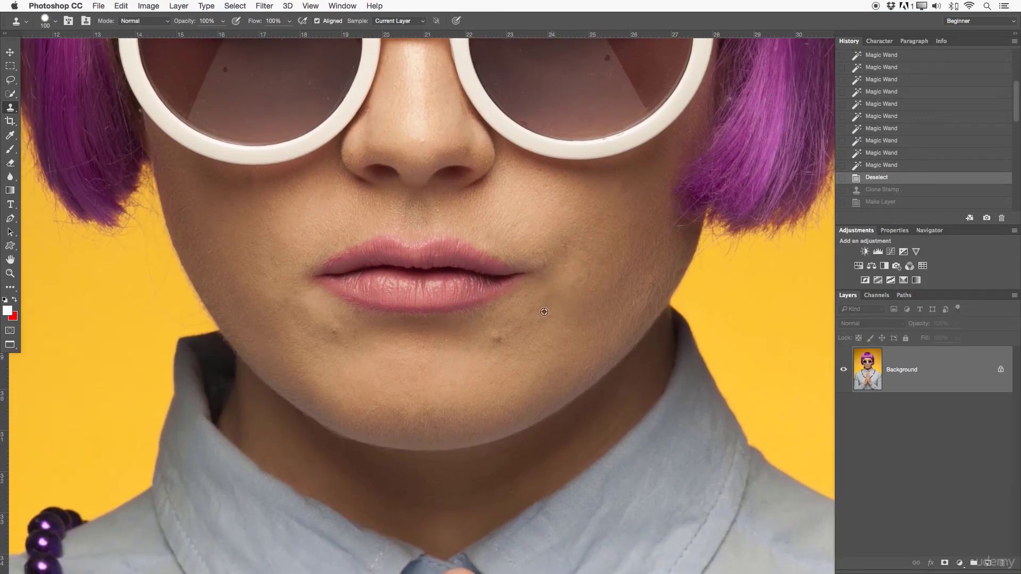
left_click(542, 315)
key("Return")
key("z")
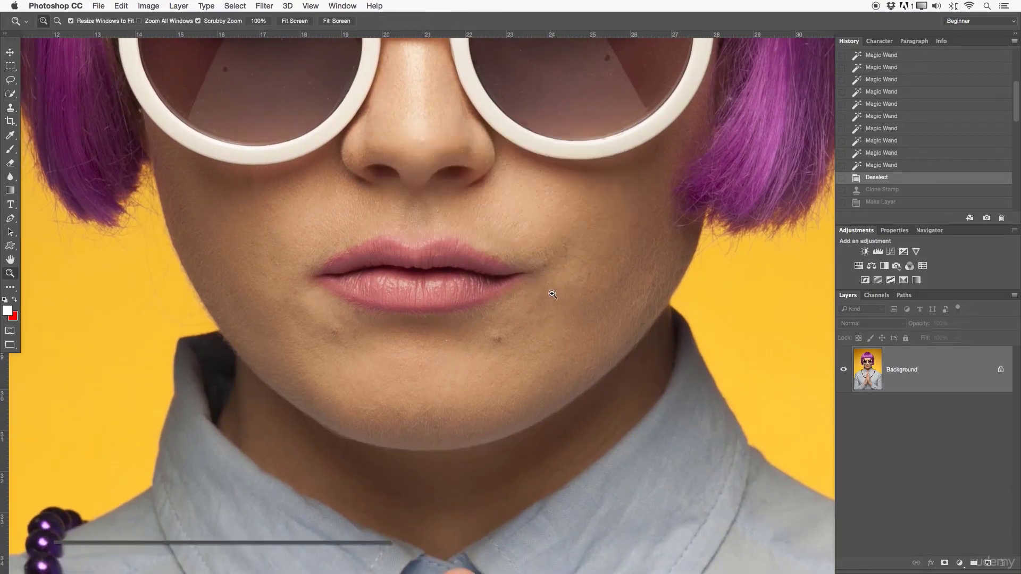
left_click(542, 321)
left_click_drag(541, 321, 465, 324)
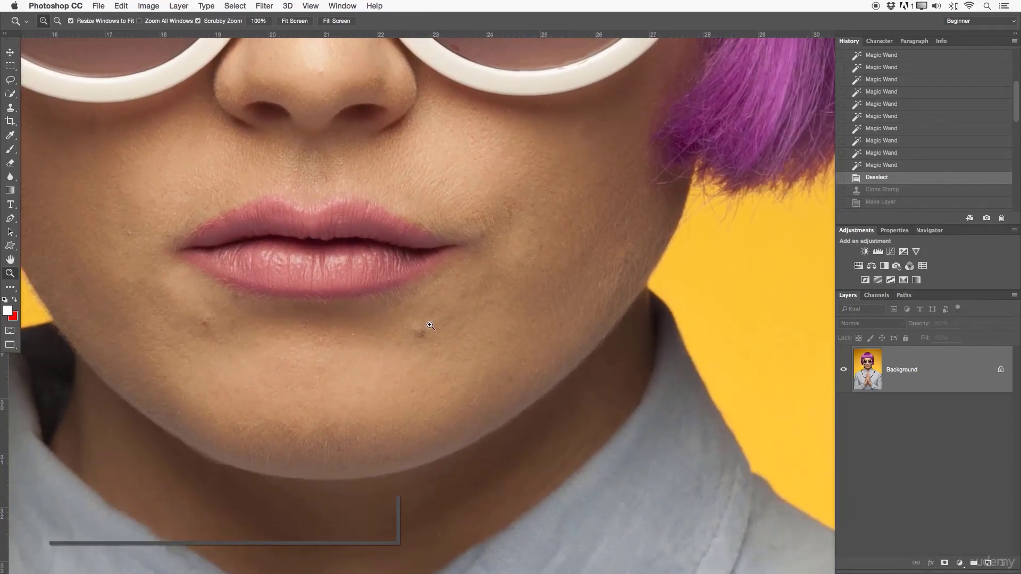
key("s")
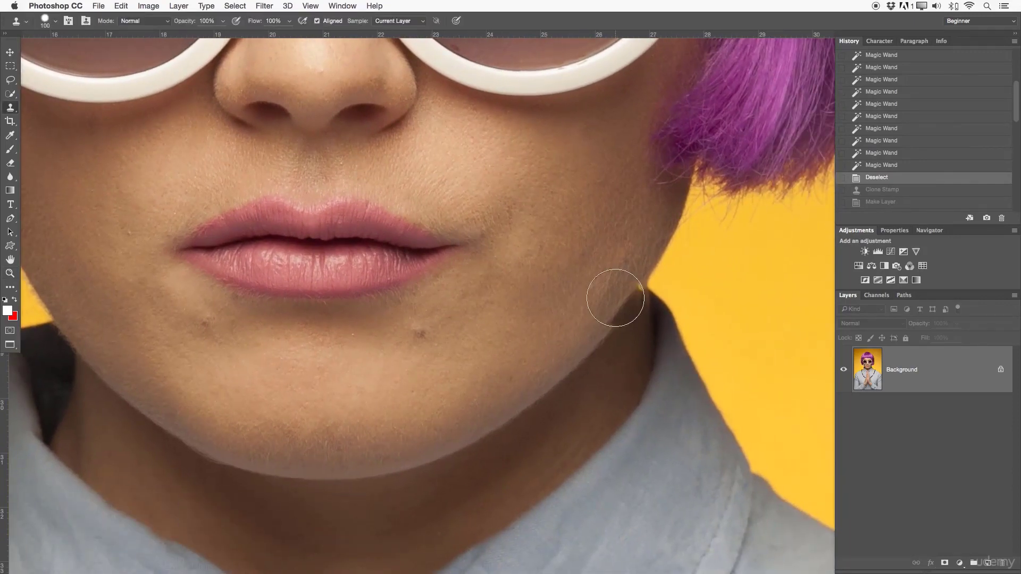
key("bracketleft")
key("bracketleft")
key("bracketleft")
key("bracketleft")
key("bracketleft")
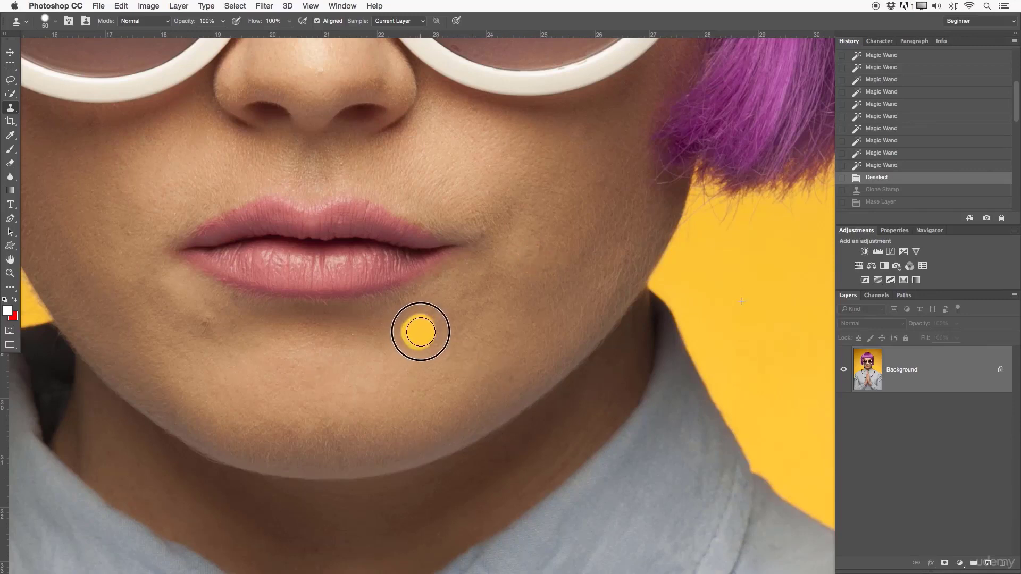
left_click(421, 330)
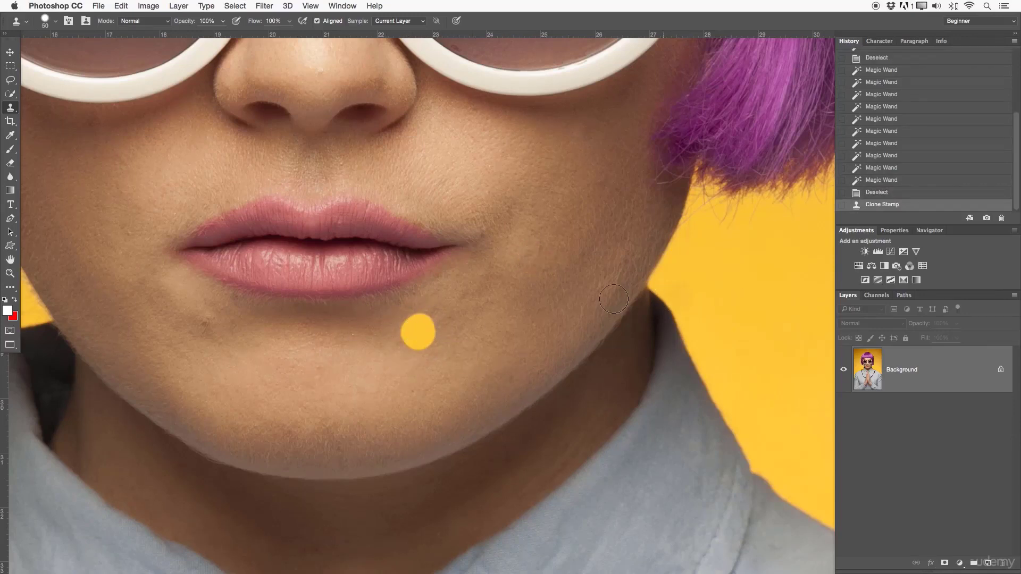
key("super+z")
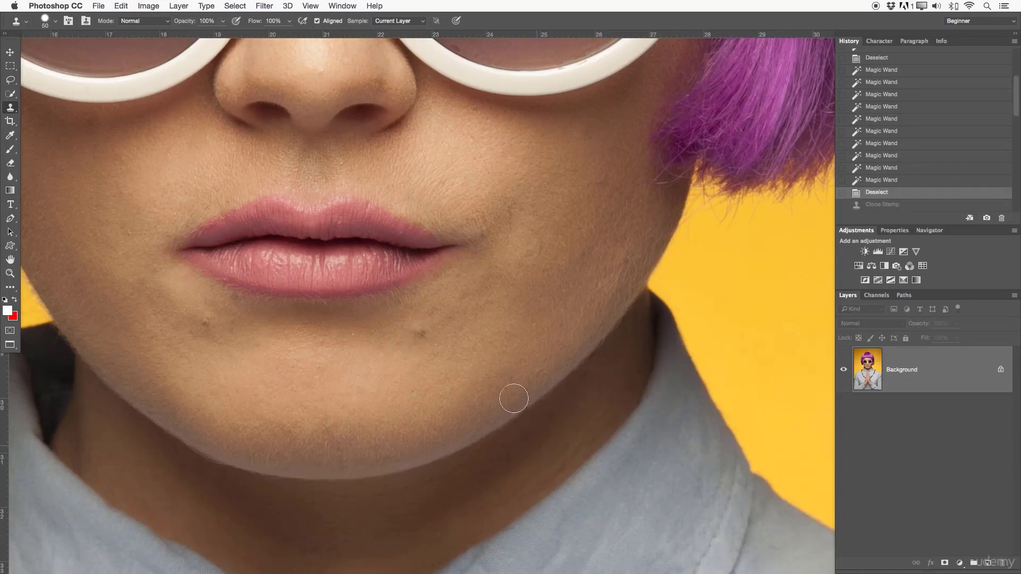
- Heal the blemish below the mouth's right corner with a size 82 Healing Brush sampled from the yellow backdrop
right_click(8, 109)
left_click(30, 115)
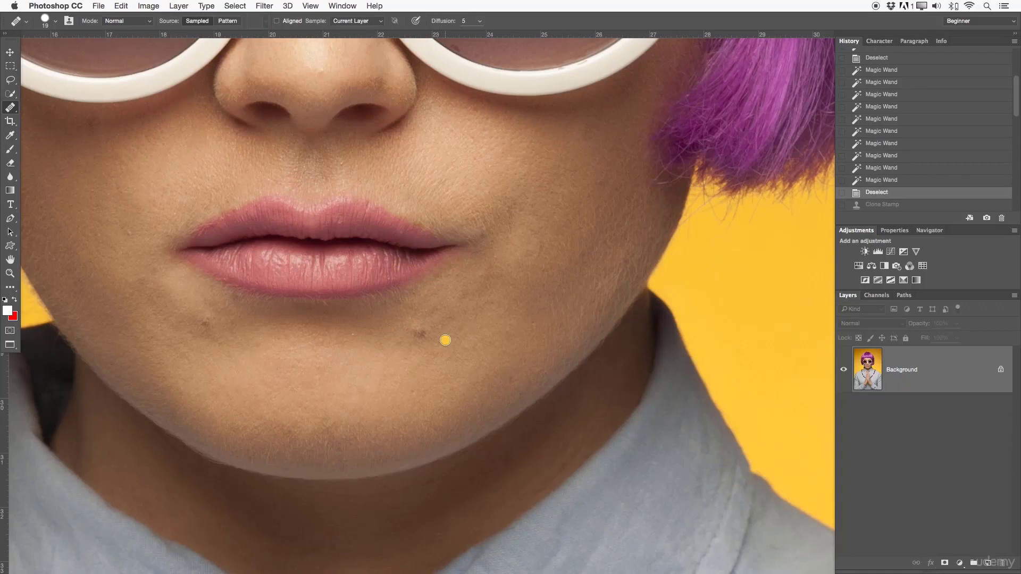
left_click_drag(520, 304, 538, 278)
left_click(739, 273, "alt")
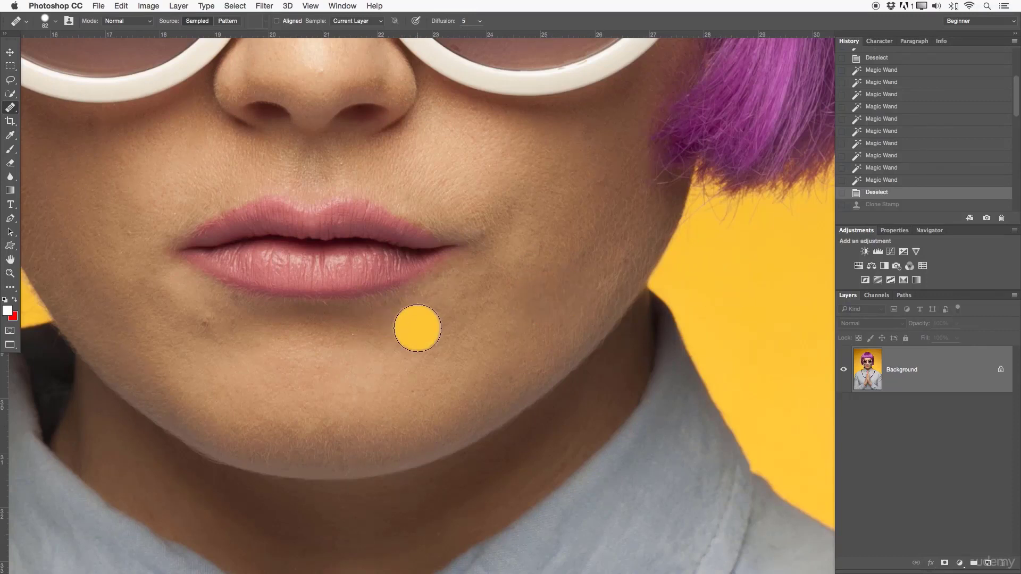
mouse_move(417, 328)
left_mouse_down()
mouse_move(410, 335)
mouse_move(420, 330)
left_mouse_up()
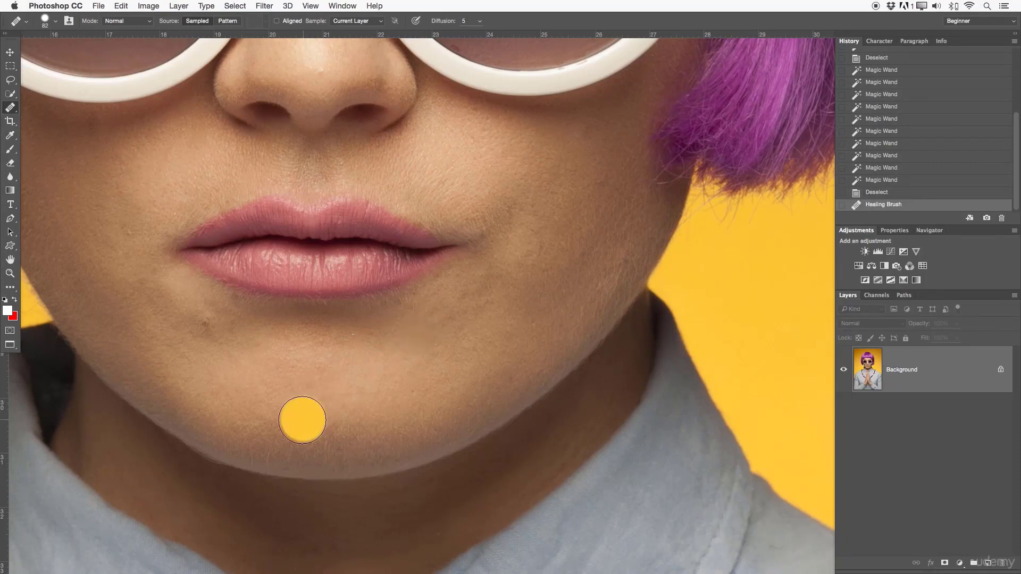
- Clone a spot of yellow backdrop onto the cheek skin beside the healed area with the Clone Stamp
key("v")
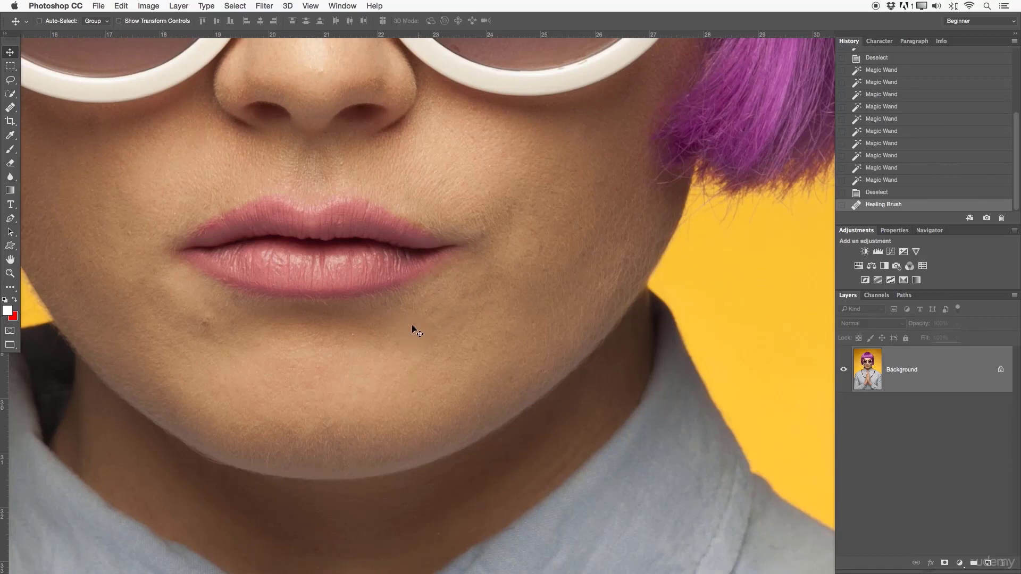
key("s")
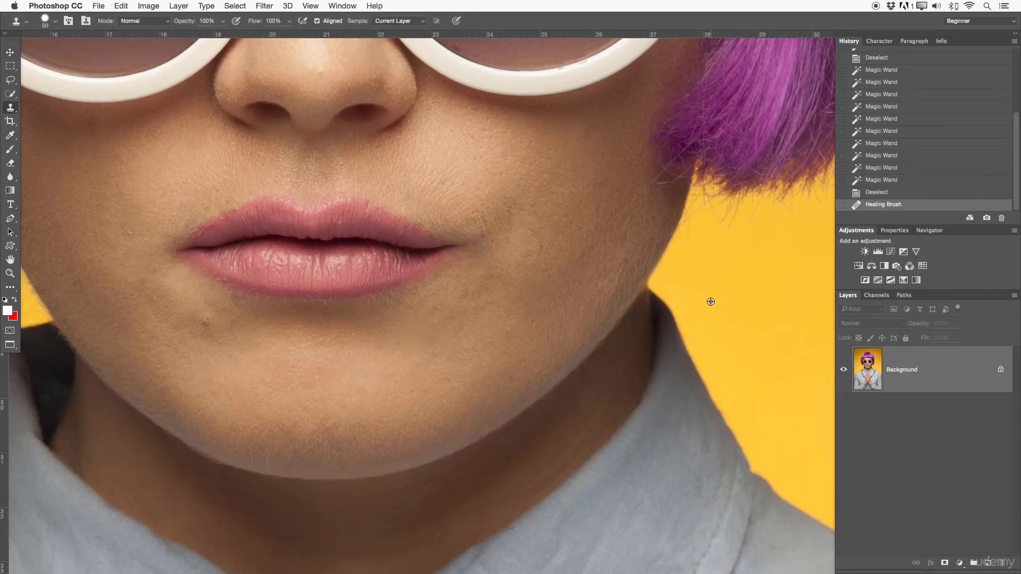
left_click(462, 317)
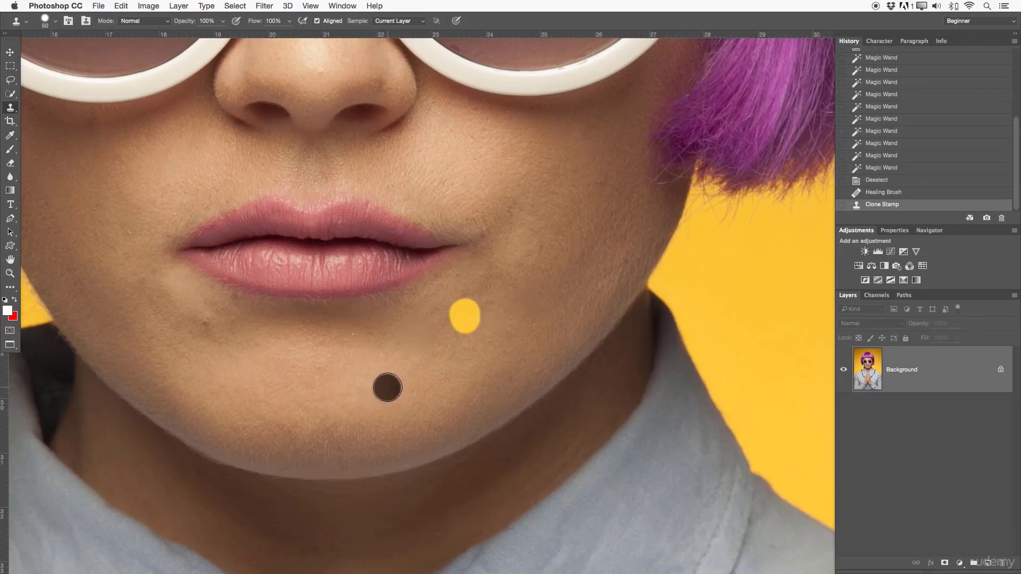
- Set up the Healing Brush with a soft size 60 brush at the blemish below the mouth's left corner
left_click_drag(472, 335, 550, 318)
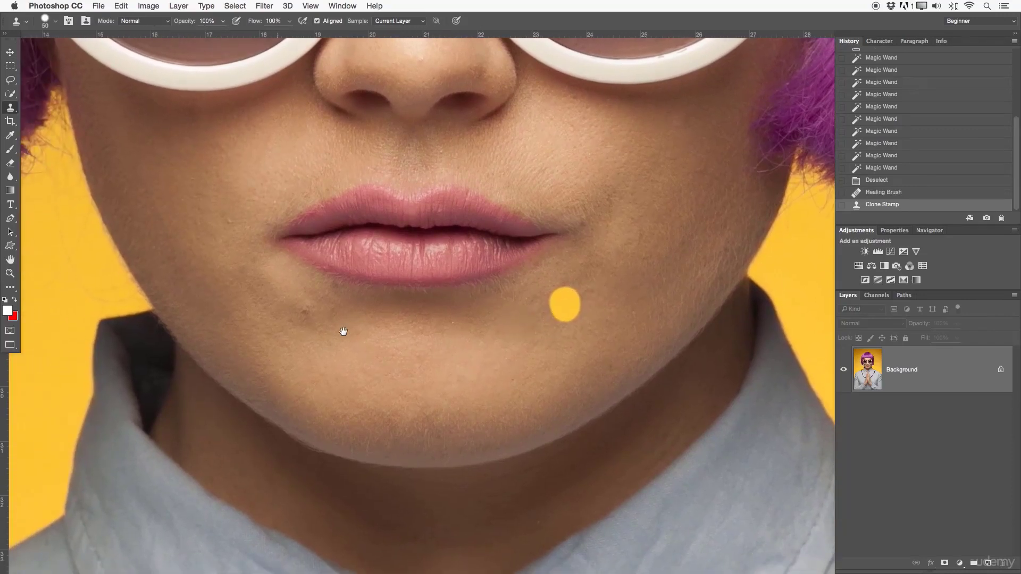
left_click_drag(355, 321, 407, 343)
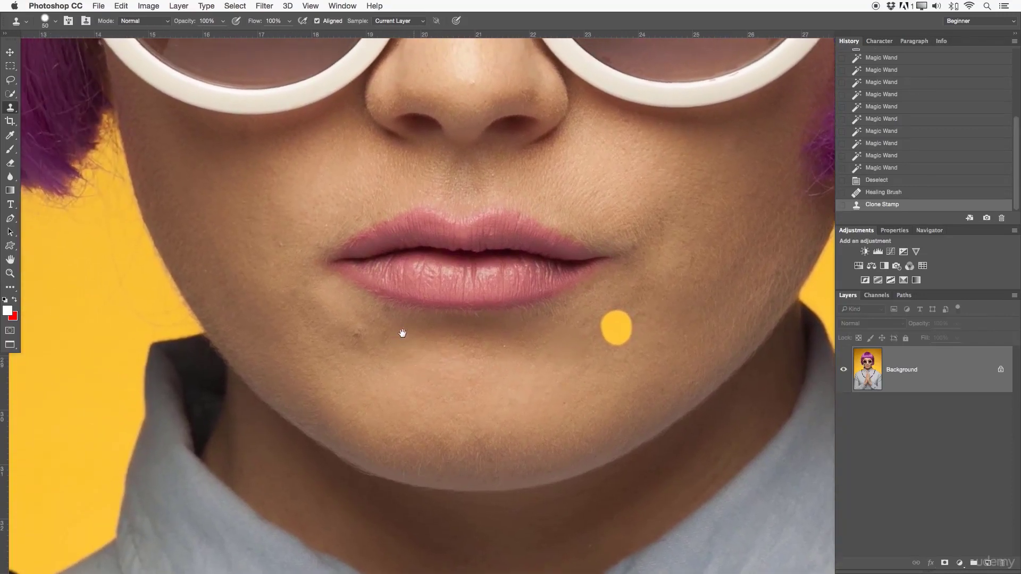
key("z")
left_click(372, 325)
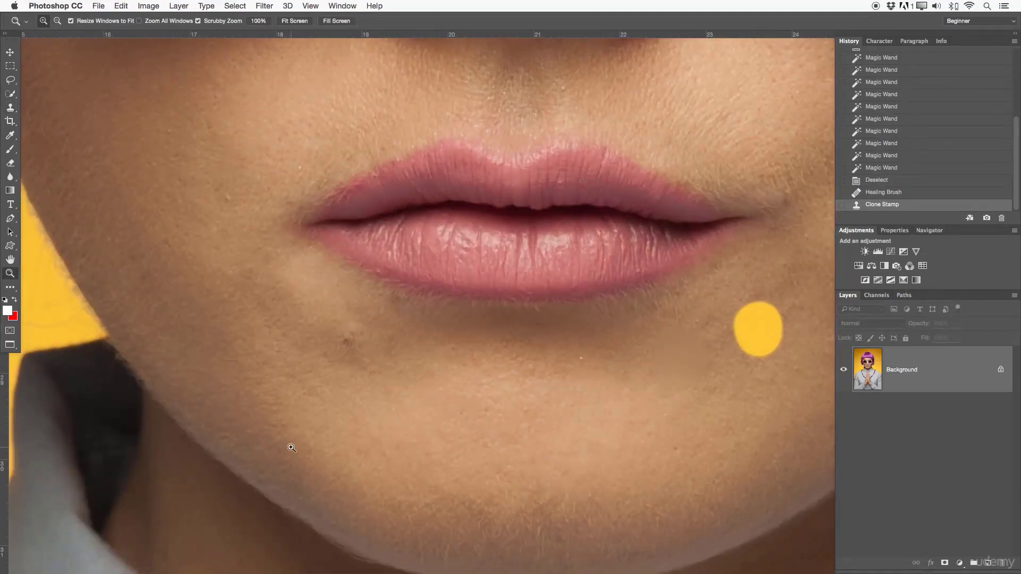
left_click(12, 110)
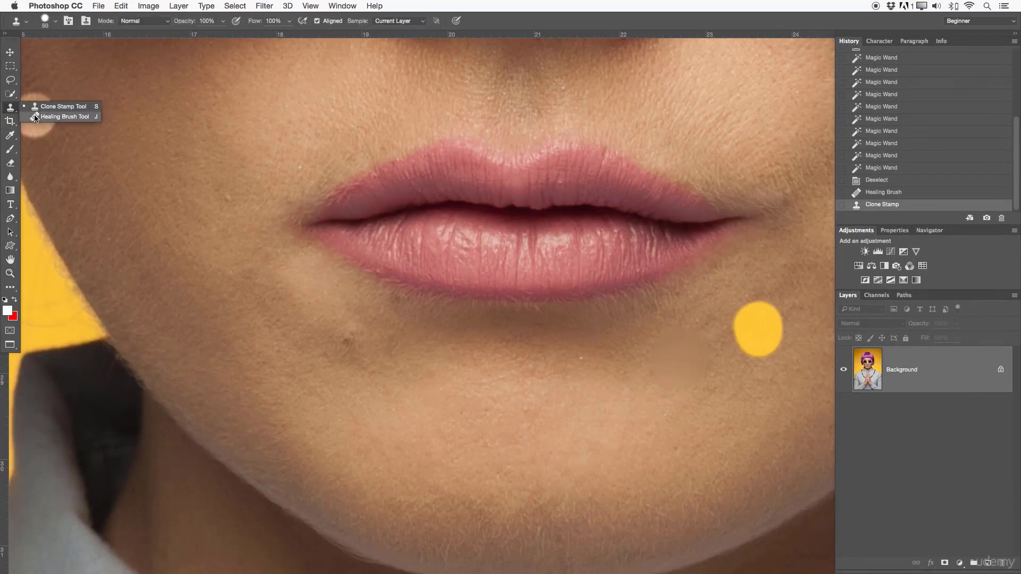
left_click(41, 116)
key("bracketleft")
key("bracketleft")
key("bracketleft")
key("bracketleft")
key("bracketleft")
key("bracketleft")
key("bracketleft")
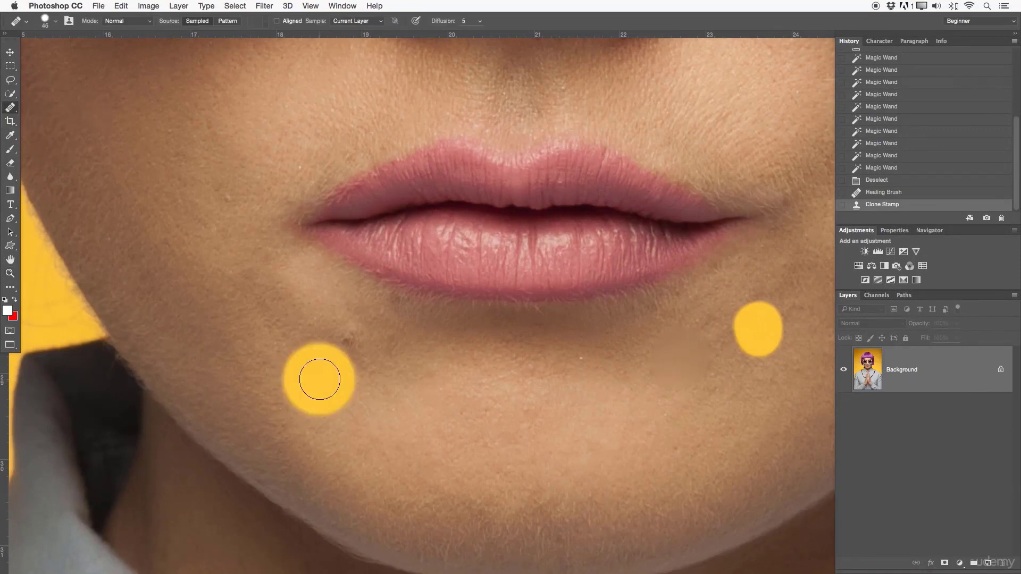
mouse_move(284, 394)
left_mouse_down()
mouse_move(338, 396)
mouse_move(328, 186)
left_mouse_up()
key("bracketleft")
key("bracketleft")
key("bracketleft")
key("bracketleft")
key("bracketleft")
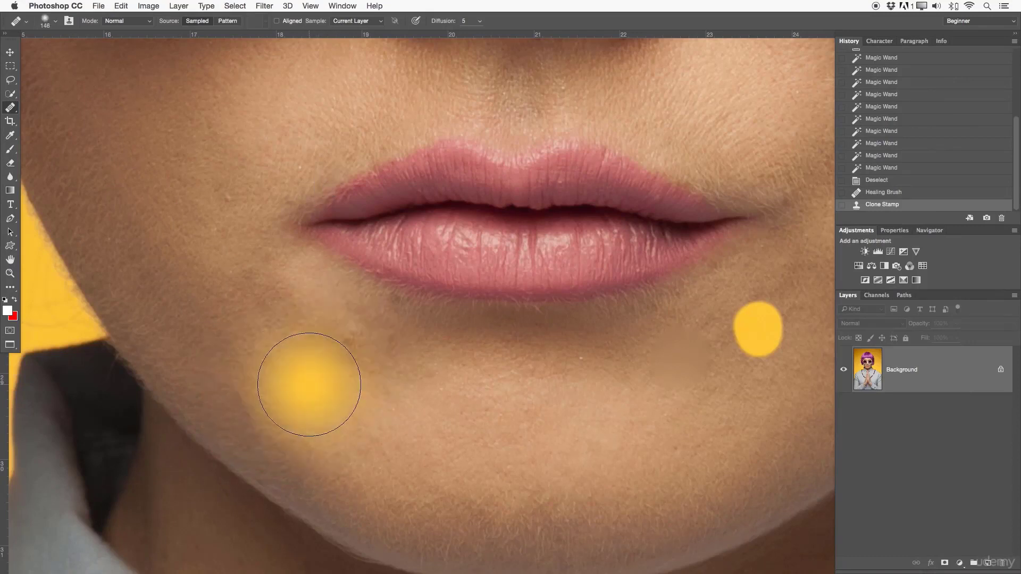
key("bracketleft")
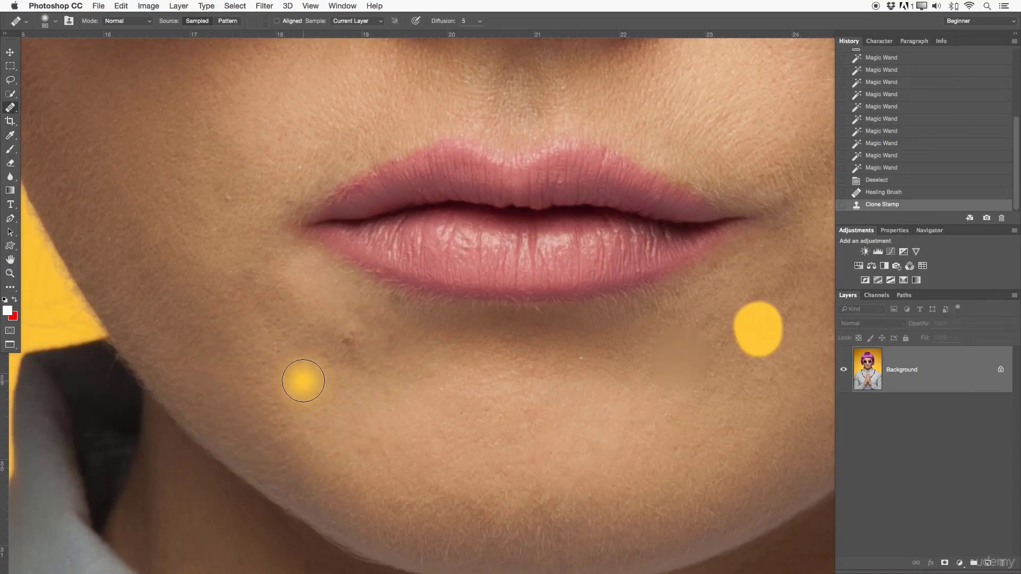
- Heal the blemish below the mouth's left corner using clean skin sampled just beside it
left_click(303, 380, "alt")
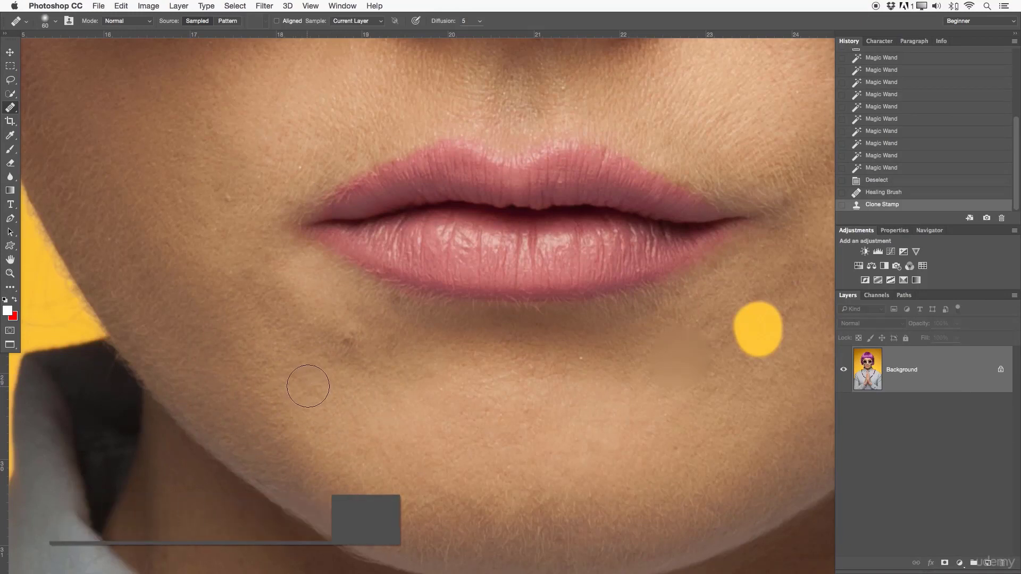
left_click(346, 333)
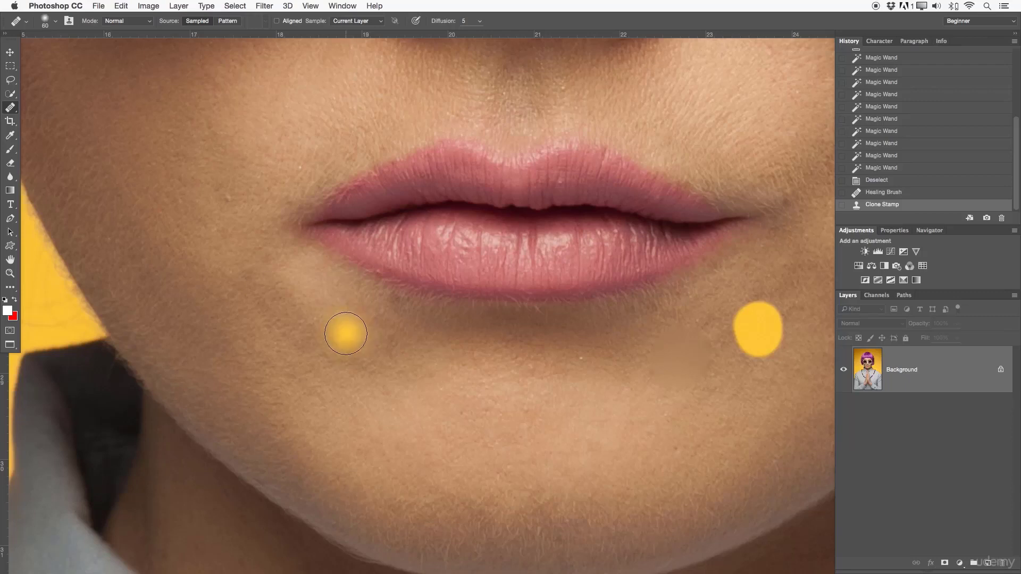
left_click(311, 371, "alt")
left_click_drag(347, 346, 350, 346)
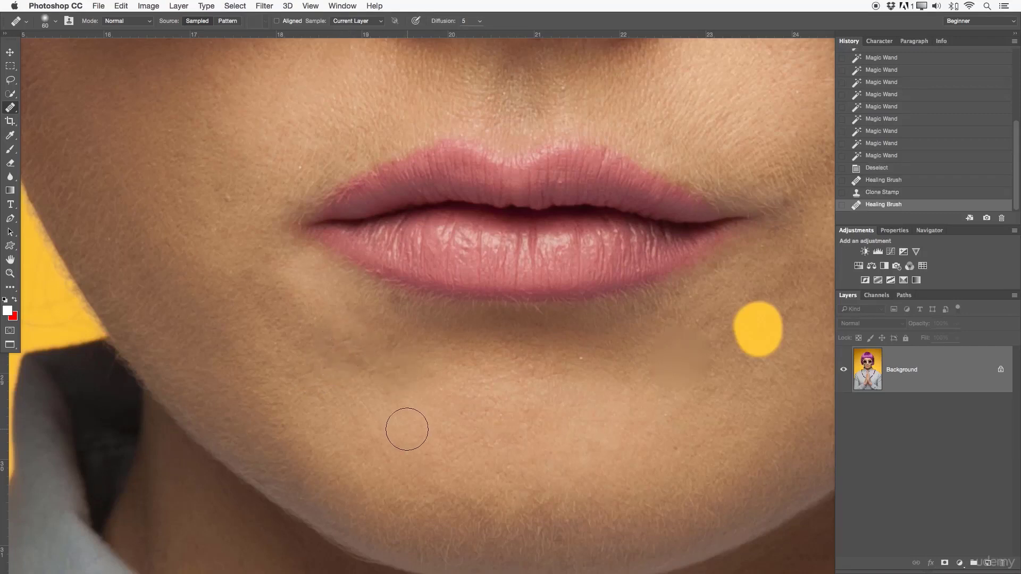
left_click(344, 342)
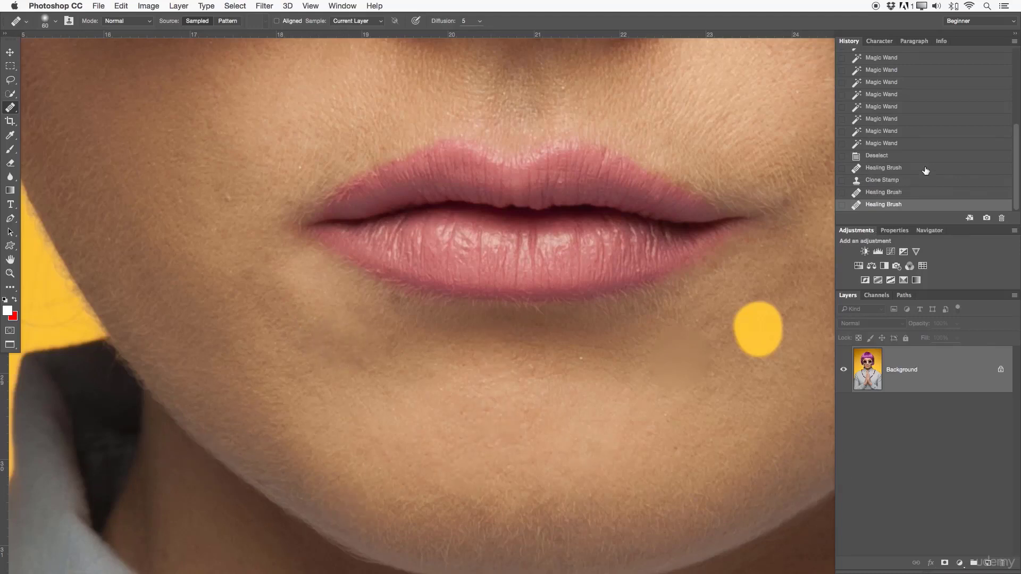
- Step back through the history past the latest healing and cloning strokes and view the whole photo
left_click(895, 193)
left_click(896, 181)
left_click(895, 168)
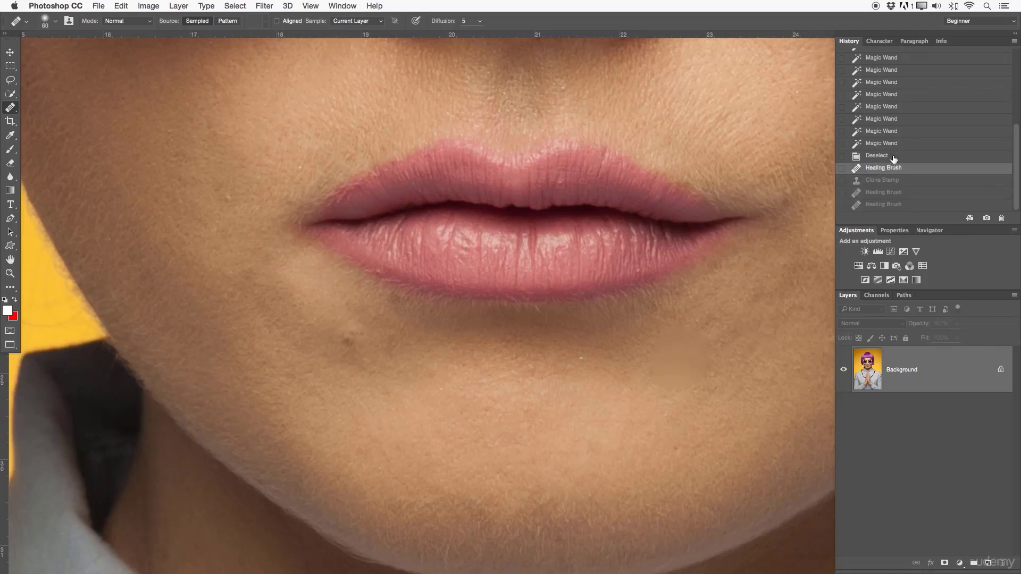
left_click(894, 159)
key("z")
left_click_drag(589, 360, 493, 352)
mouse_move(588, 427)
left_mouse_down()
mouse_move(473, 374)
mouse_move(488, 408)
mouse_move(484, 388)
left_mouse_up()
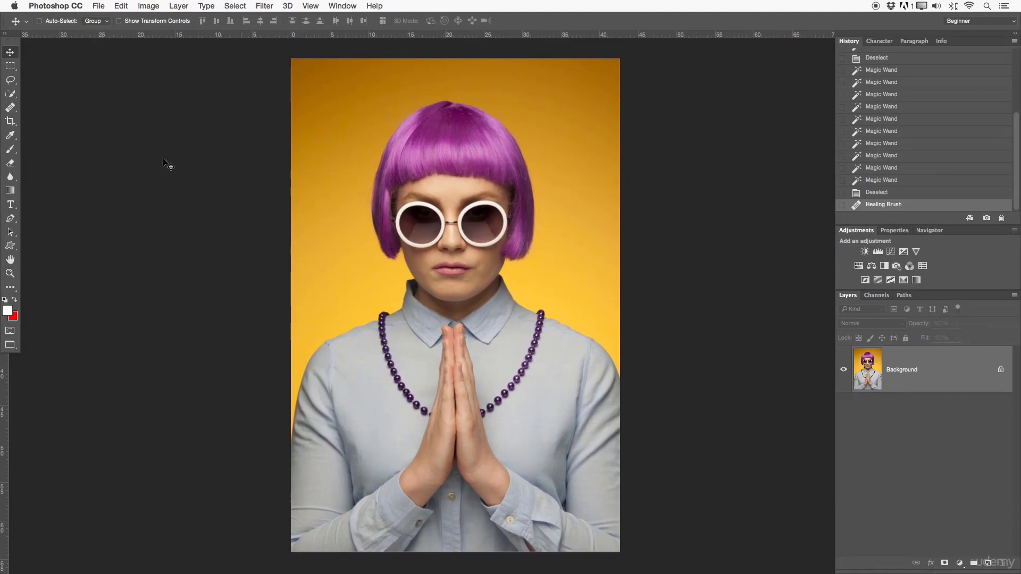
- Switch to the Clone Stamp tool and review its brush picker, detailed brush settings and clone source options
left_click(10, 107)
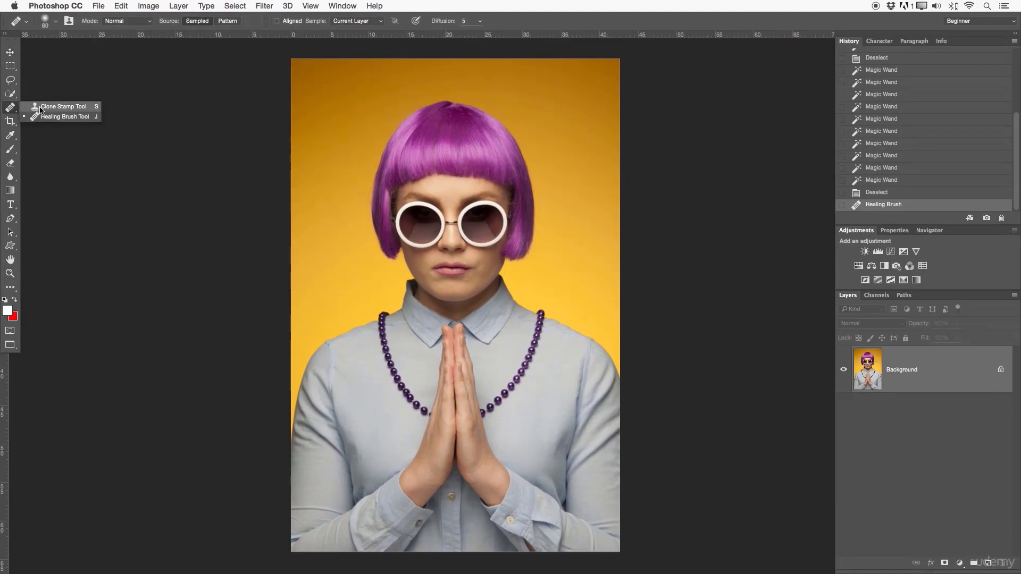
left_click(61, 106)
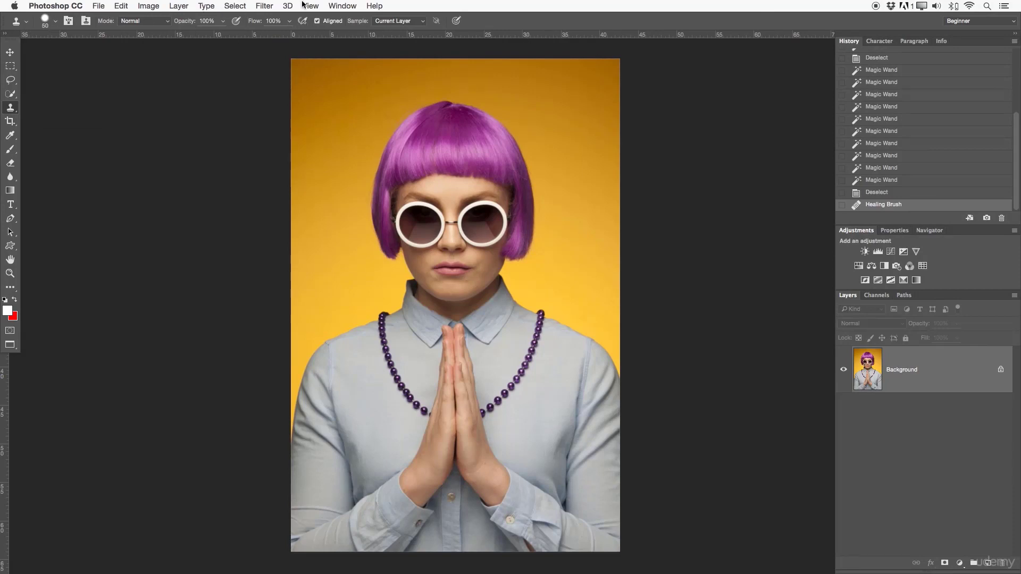
left_click(47, 22)
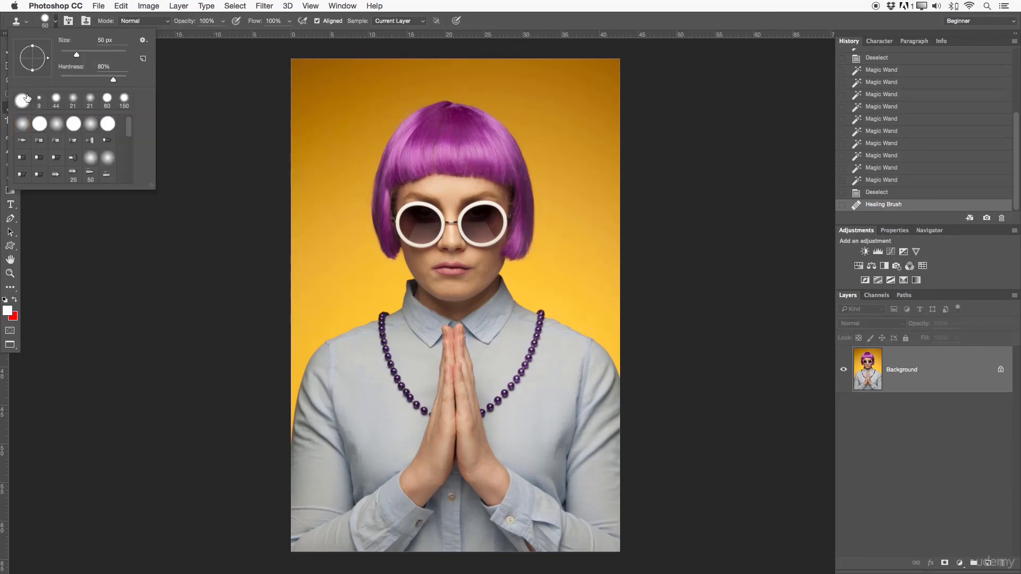
left_click(69, 23)
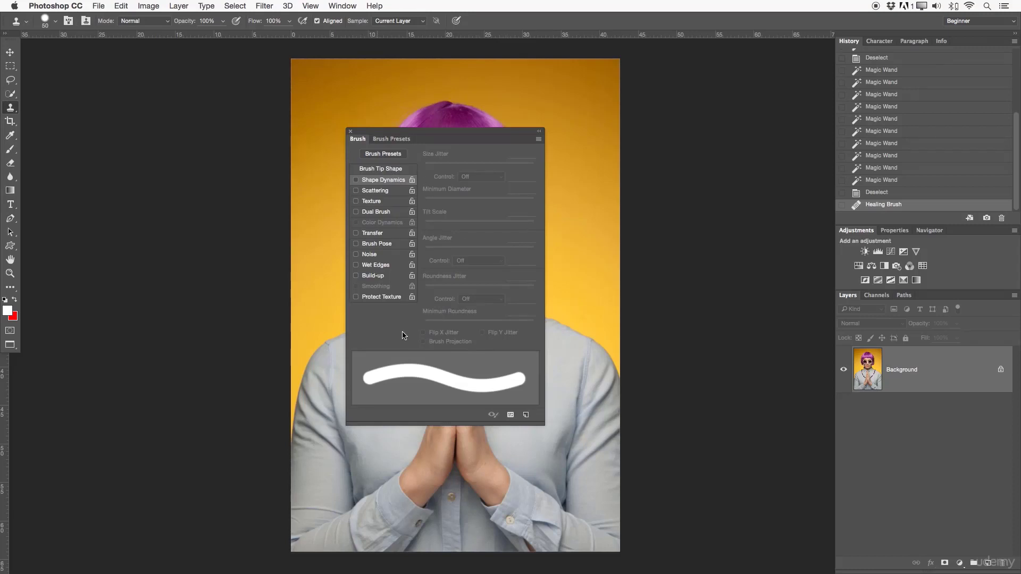
left_click(350, 132)
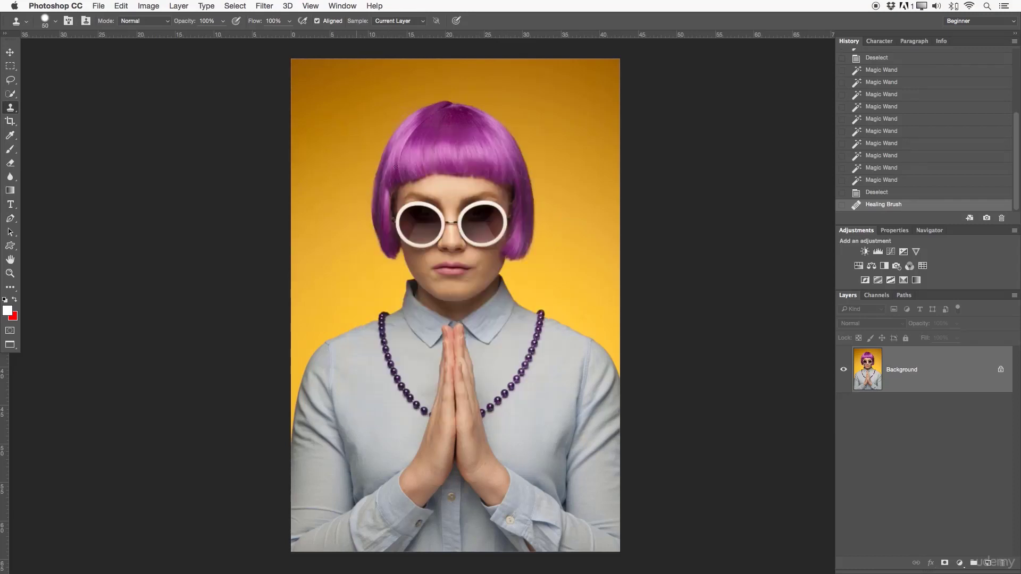
left_click(84, 22)
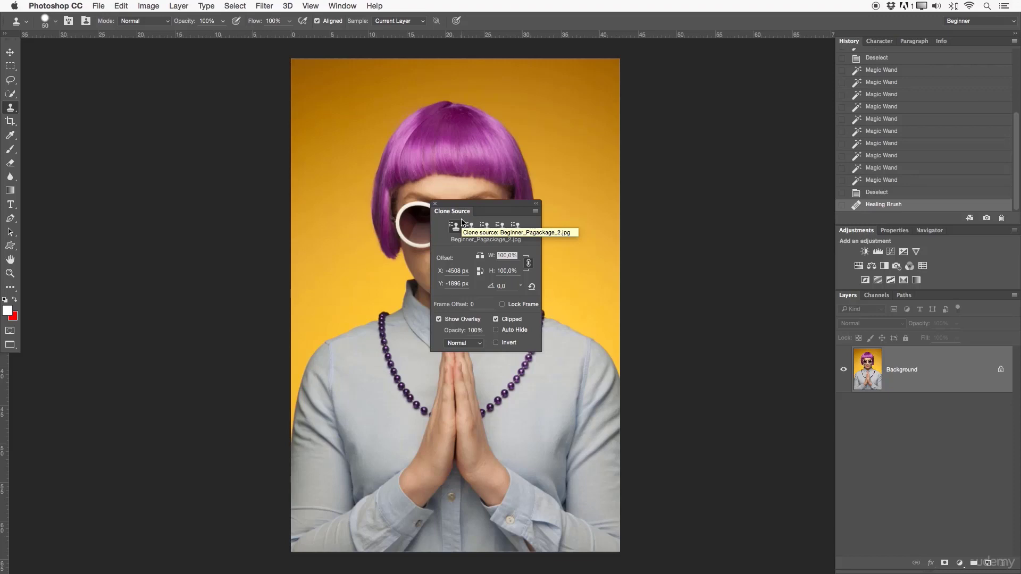
left_click(436, 204)
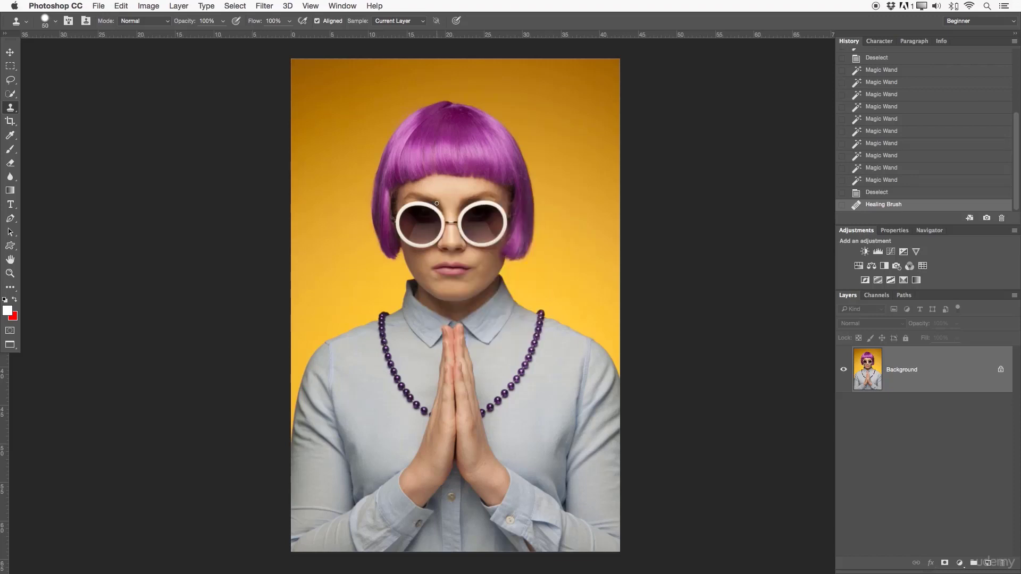
- Review the Clone Stamp's blending modes and its layer sampling choices, leaving Normal and Current Layer in place
left_click(137, 22)
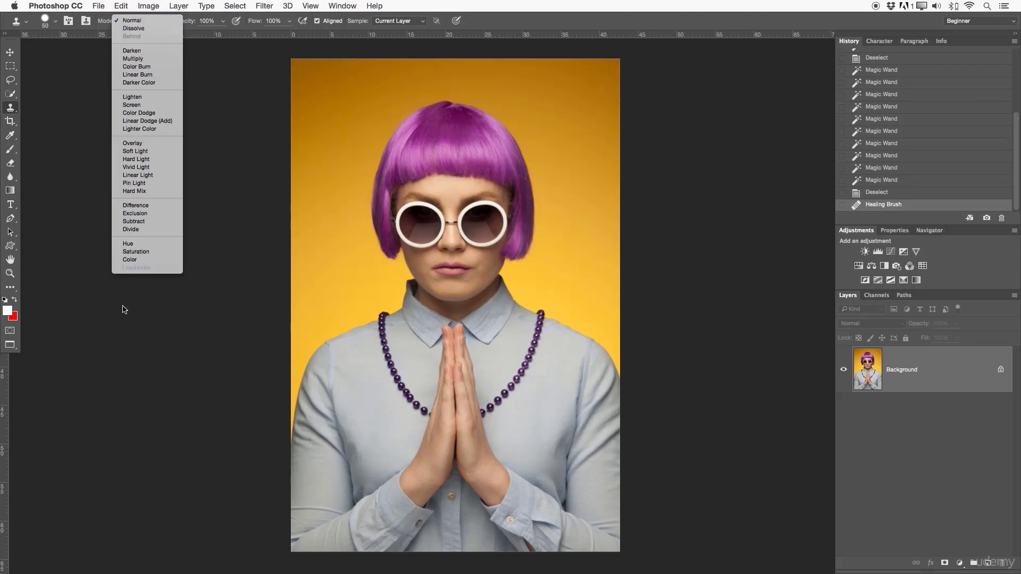
left_click(145, 20)
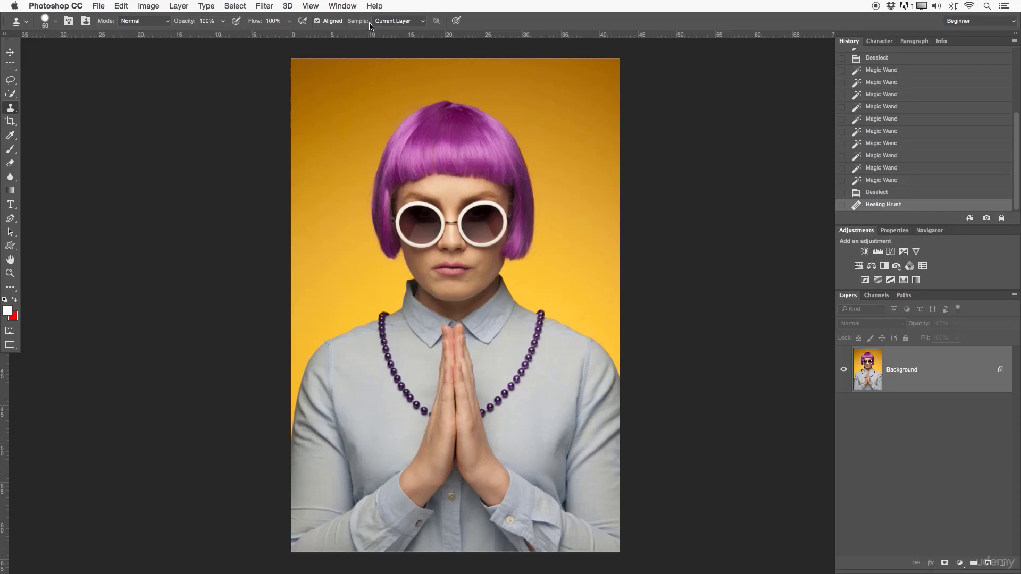
left_click(410, 22)
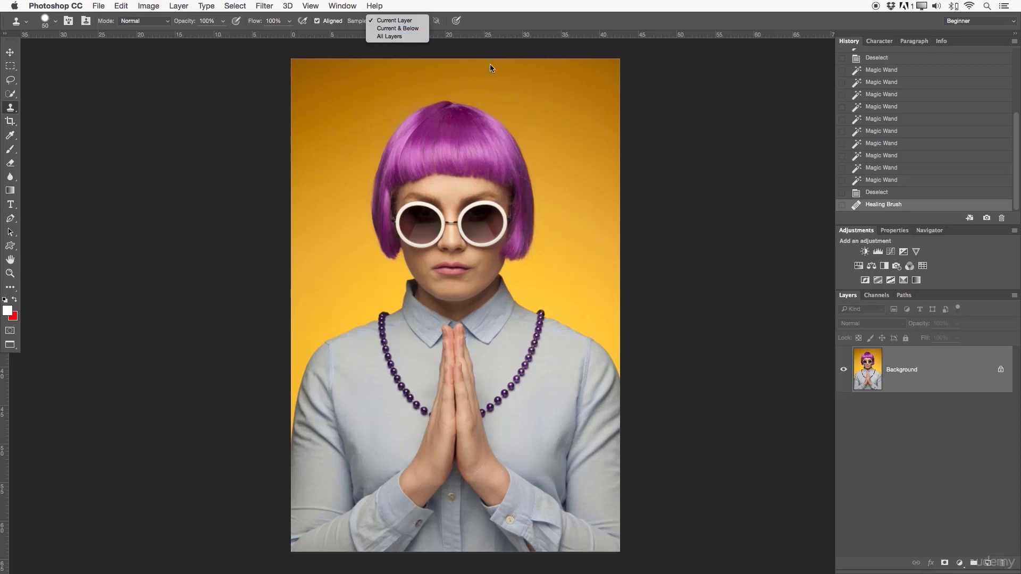
left_click(728, 200)
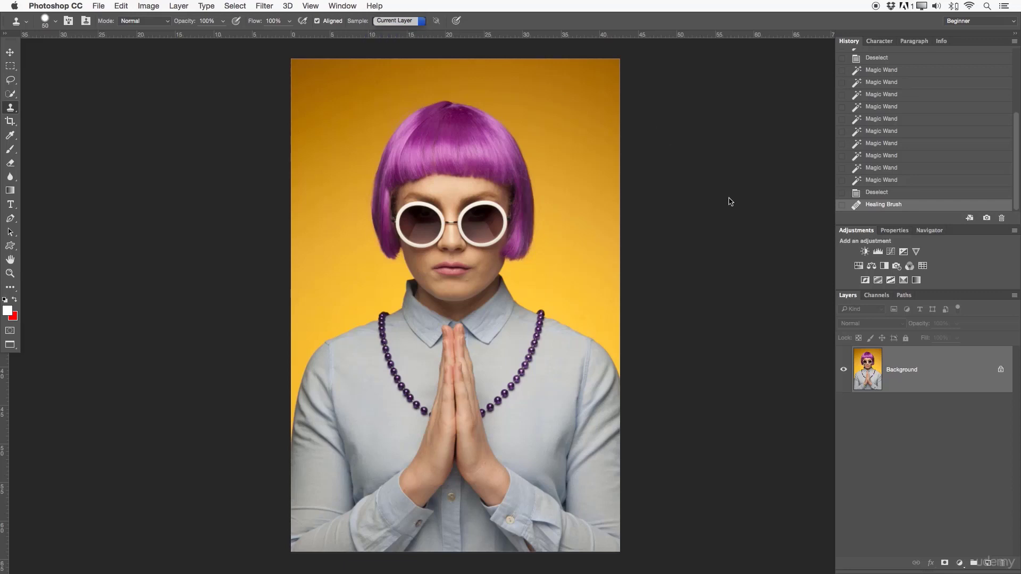
- Convert the Background into a regular layer named Layer 0 and duplicate it twice
double_click(926, 387)
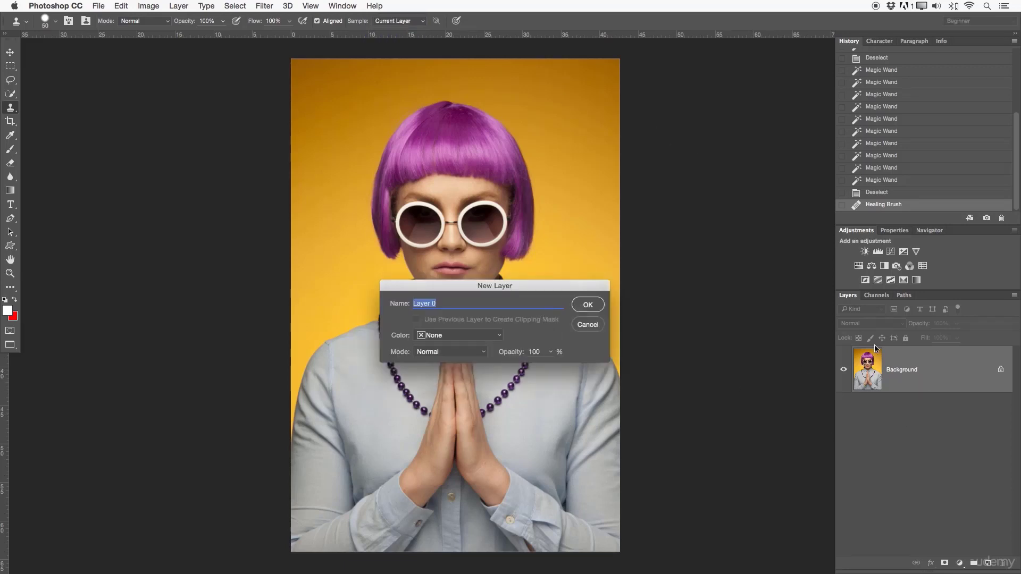
left_click(590, 301)
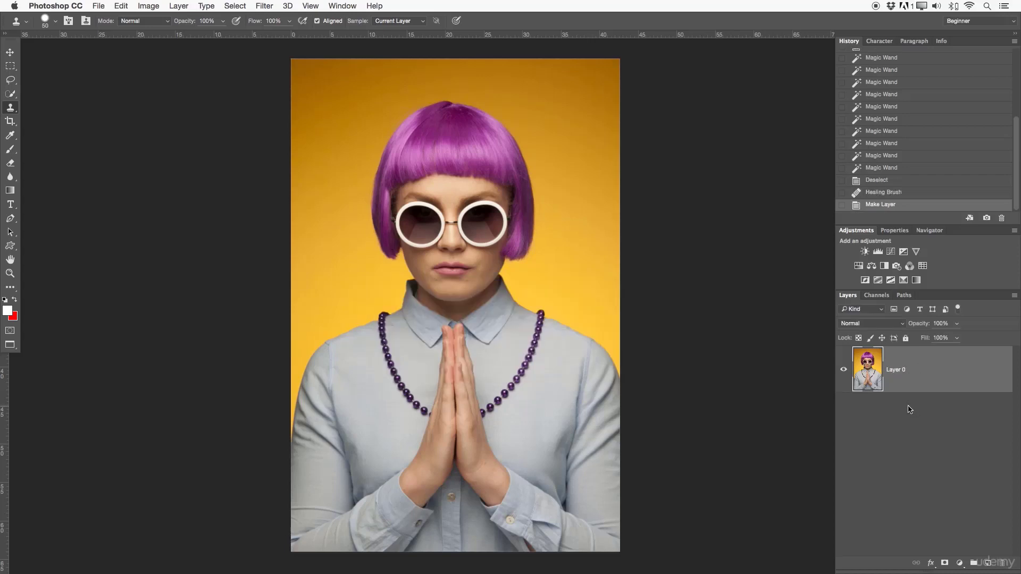
key("super+j")
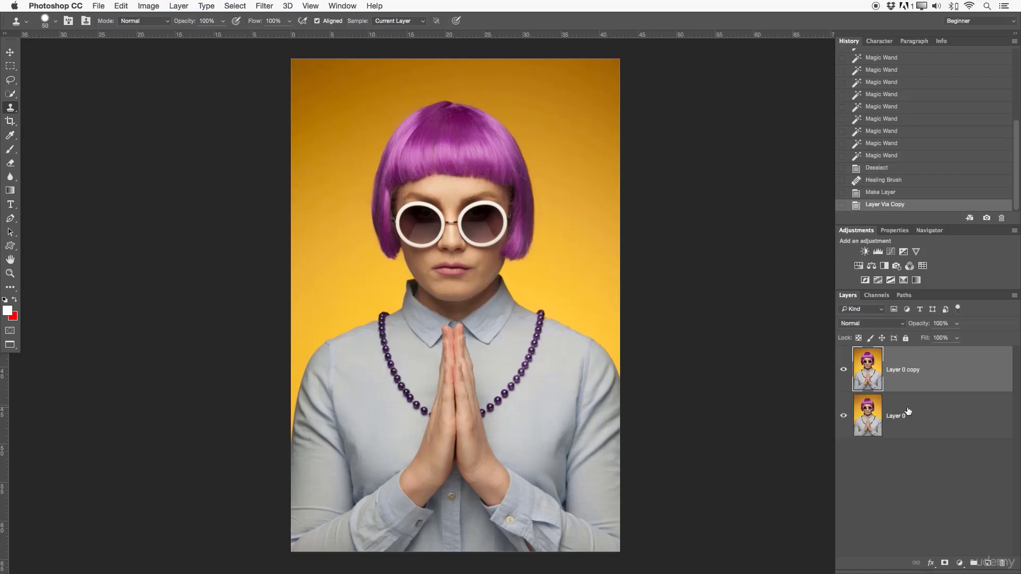
key("super+j")
left_click_drag(900, 477, 989, 564)
left_click(890, 477)
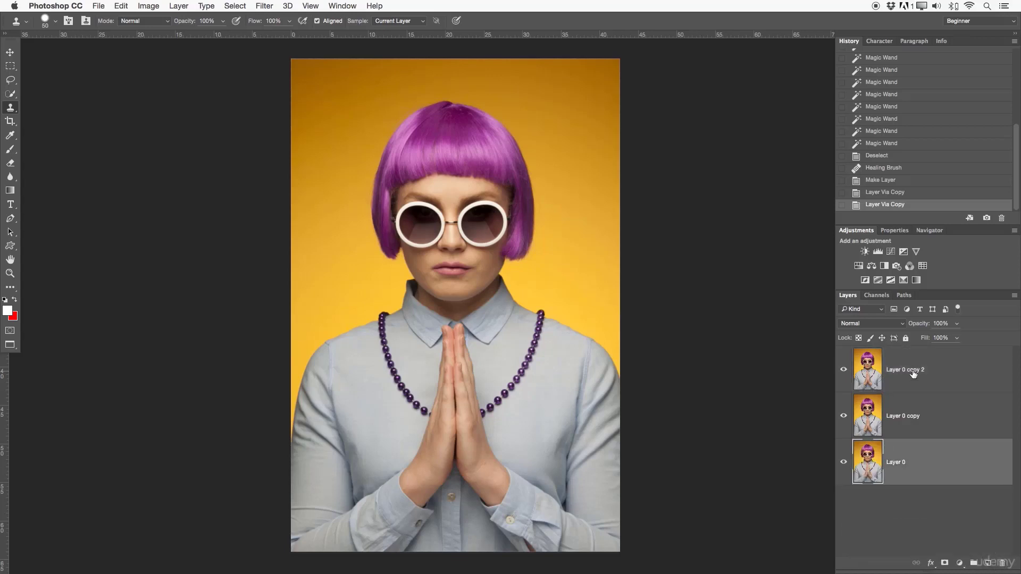
- Rename the three stacked photo layers 1, 2 and 3 from the lowest to the uppermost
double_click(900, 462)
type("1")
double_click(902, 416)
type("2")
double_click(899, 371)
type("3")
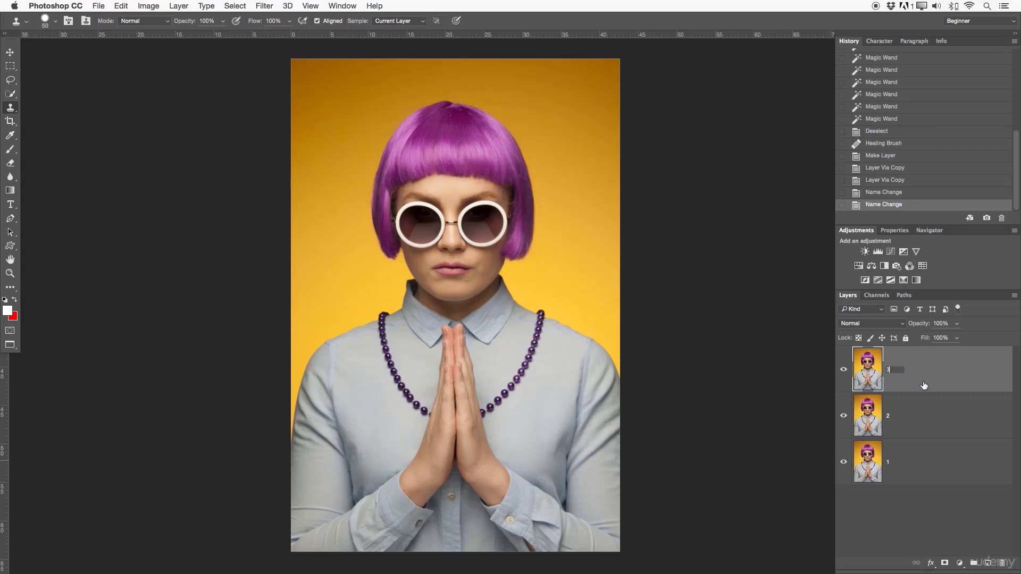
key("Return")
- Compare the layer sampling choices of the Clone Stamp and the Healing Brush with layer 3 active
left_click(927, 431)
left_click(938, 360)
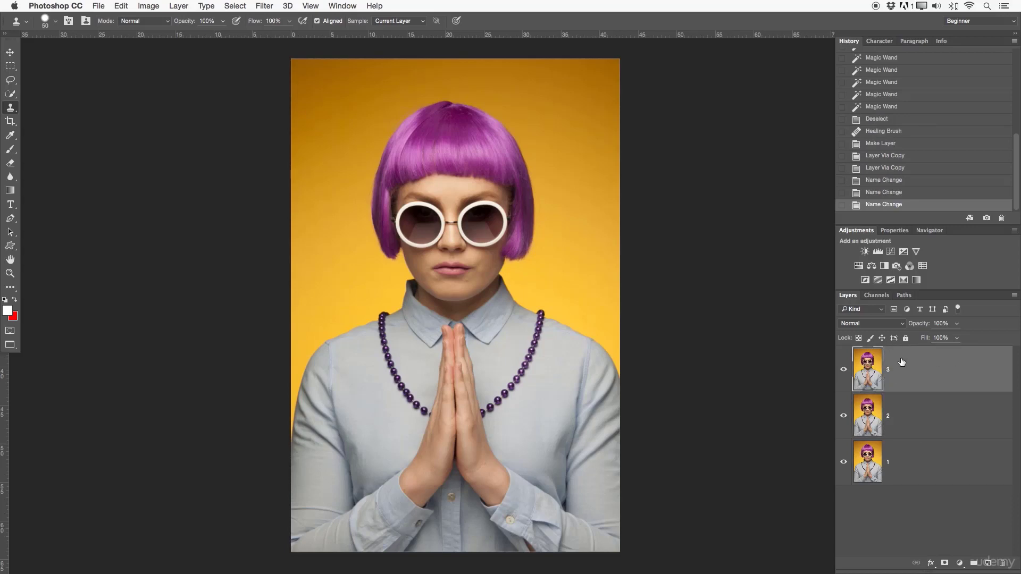
left_click(407, 21)
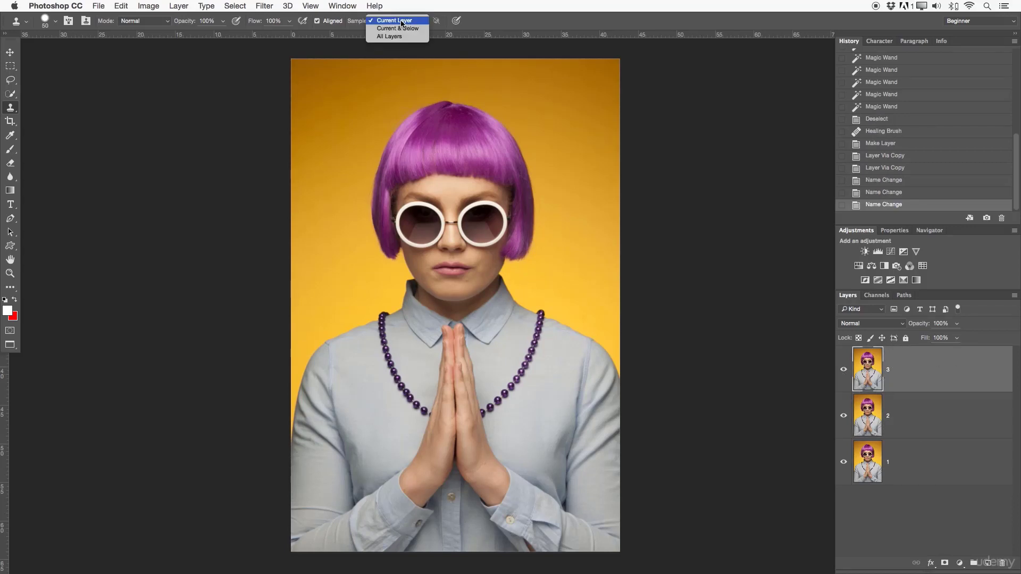
left_click(404, 22)
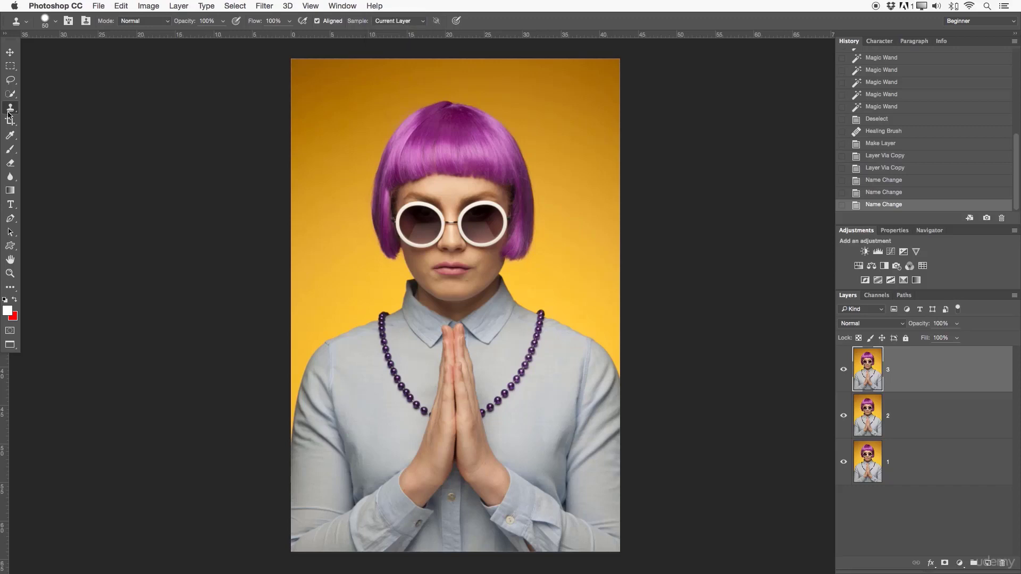
left_click_drag(9, 113, 57, 118)
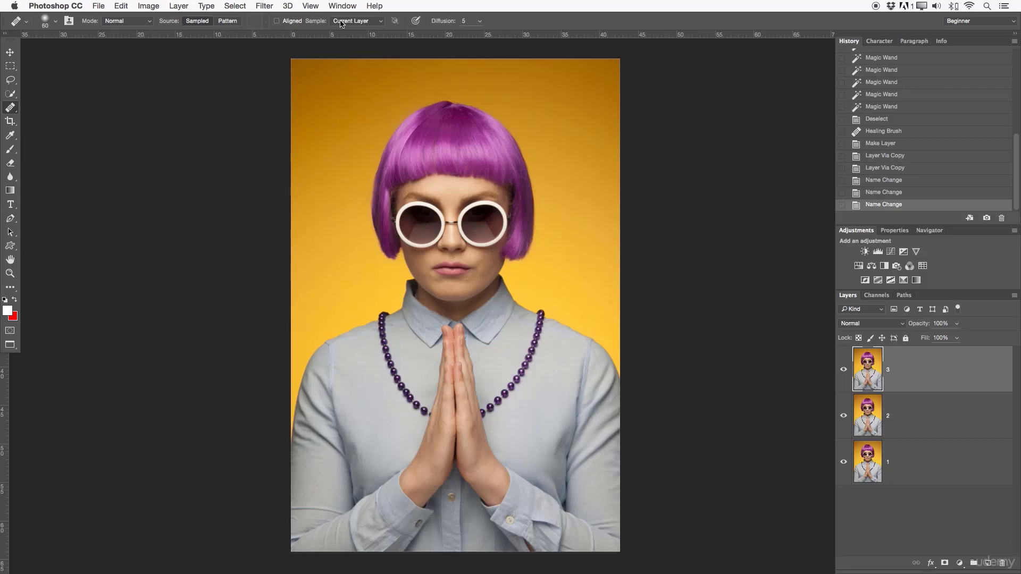
left_click(368, 22)
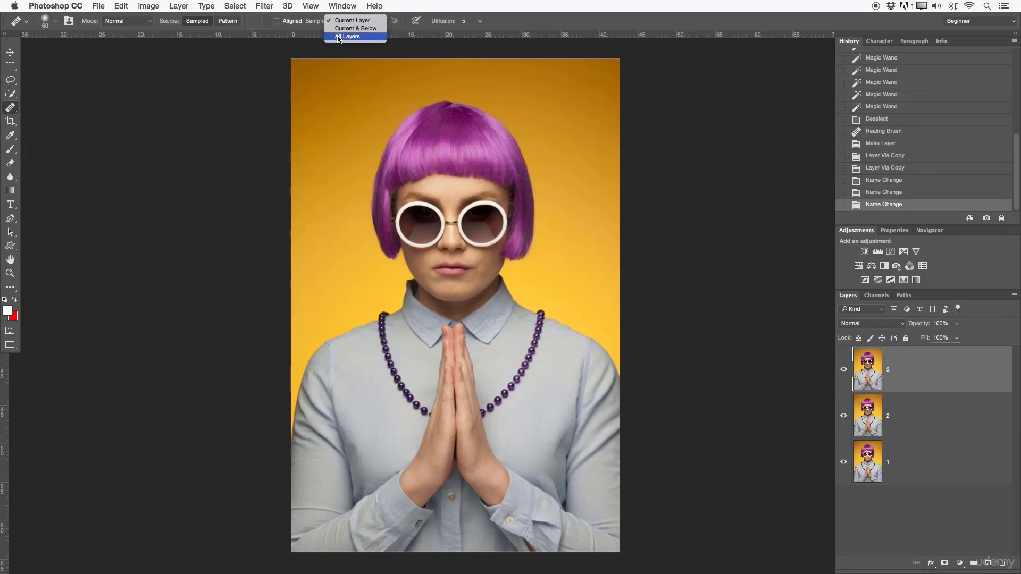
left_click(343, 23)
left_click_drag(10, 108, 56, 110)
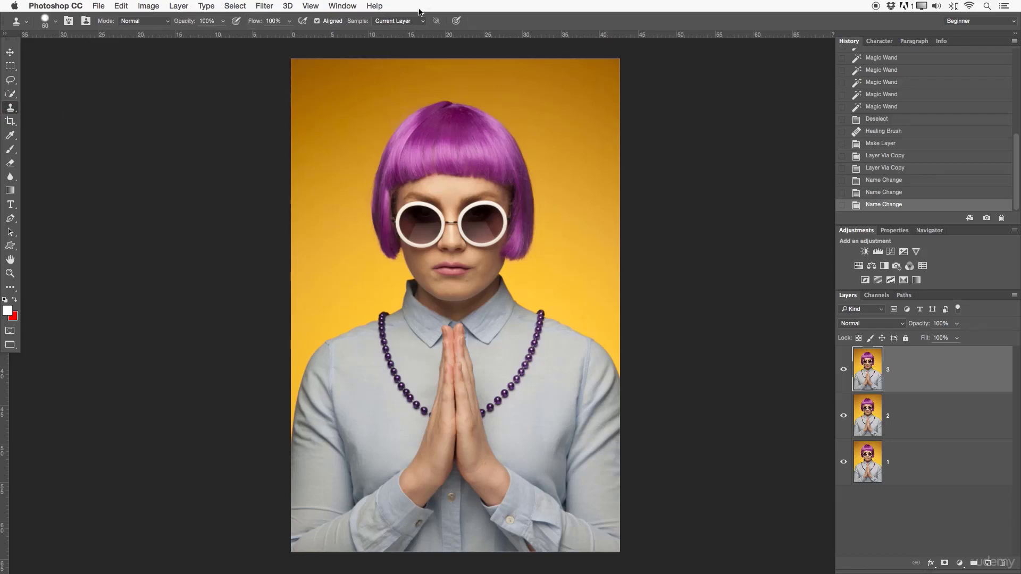
left_click(389, 23)
left_click(413, 16)
left_click(412, 22)
left_click(405, 24)
- Set the Clone Stamp to sample Current & Below and select layer 2 together with layer 3
key("z")
mouse_move(510, 228)
left_mouse_down()
mouse_move(543, 235)
mouse_move(530, 239)
left_mouse_up()
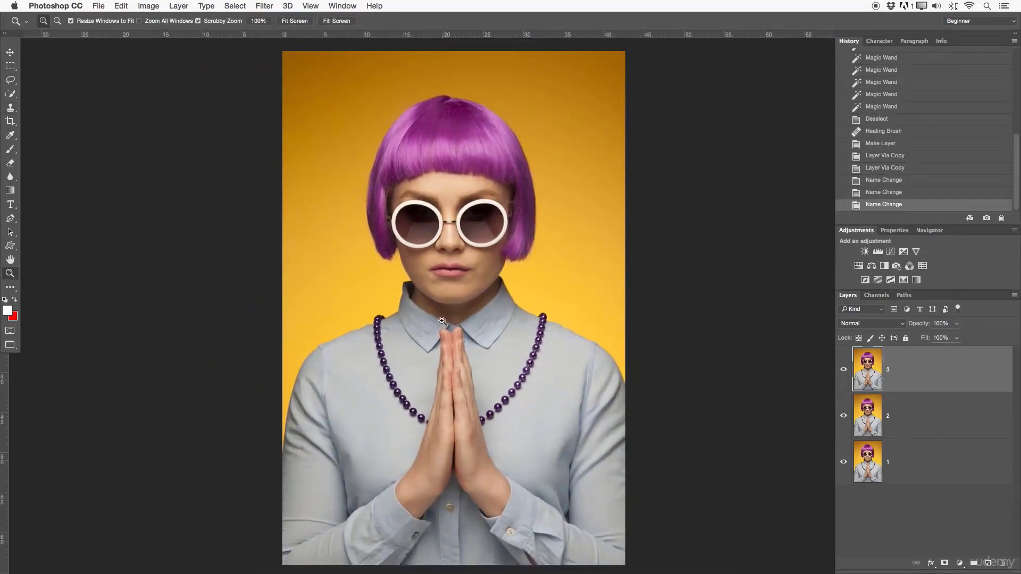
left_click_drag(452, 320, 448, 315)
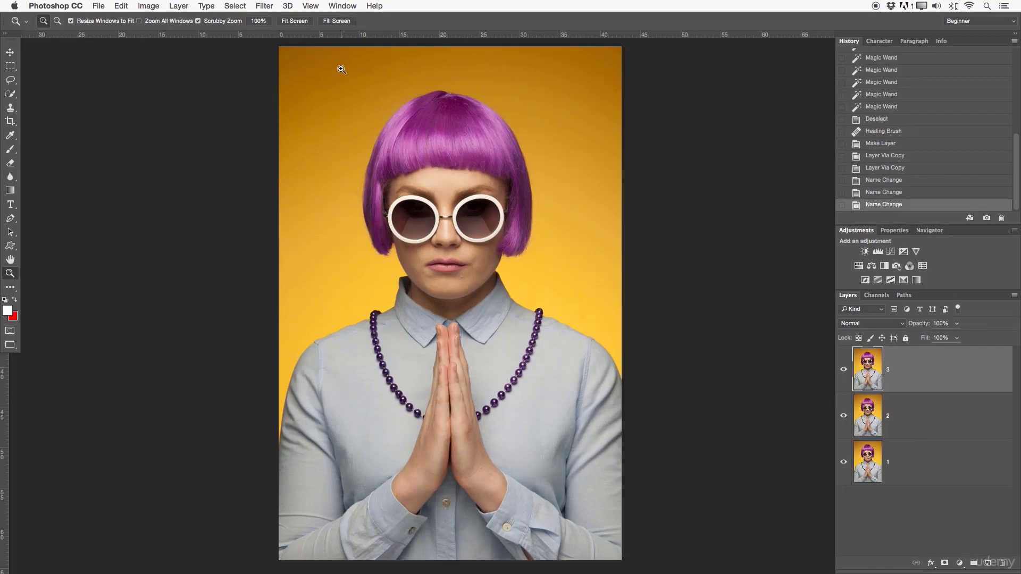
key("s")
left_click(392, 23)
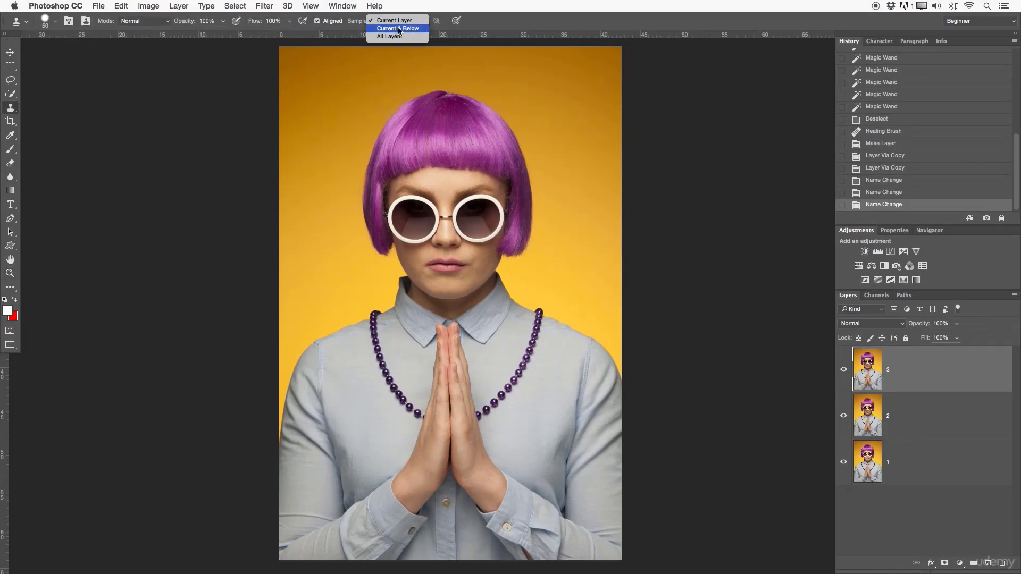
left_click(417, 30)
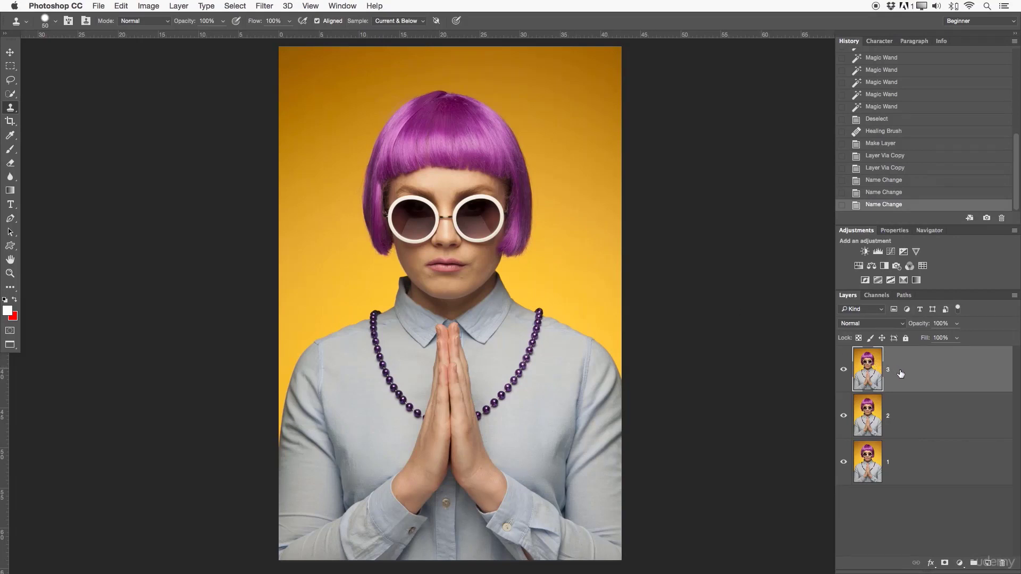
left_click(934, 418, "shift")
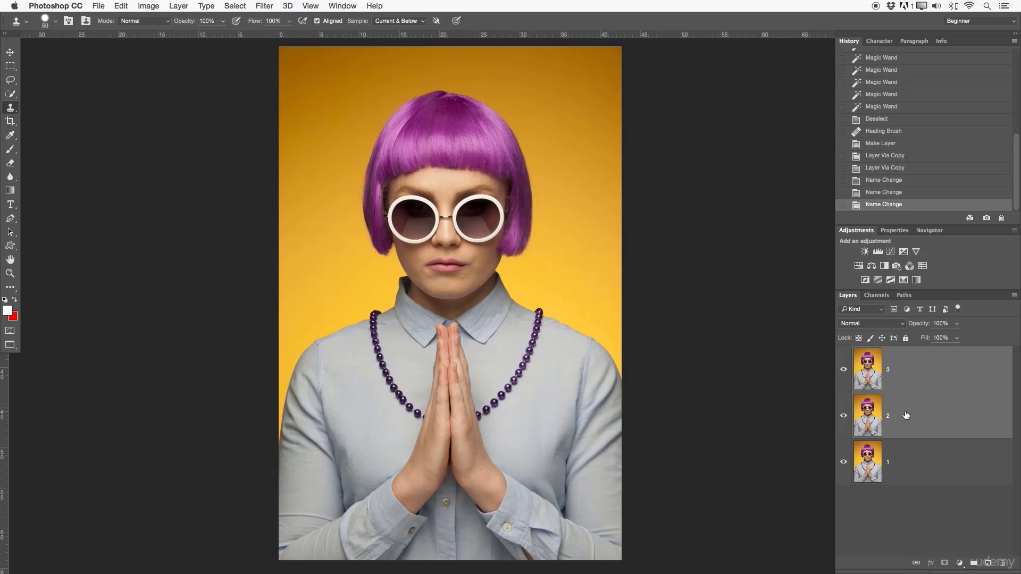
- Set the Clone Stamp to sample All Layers and extend the layer selection to layers 1, 2 and 3
left_click(399, 20)
left_click(396, 30)
left_click(922, 465, "shift")
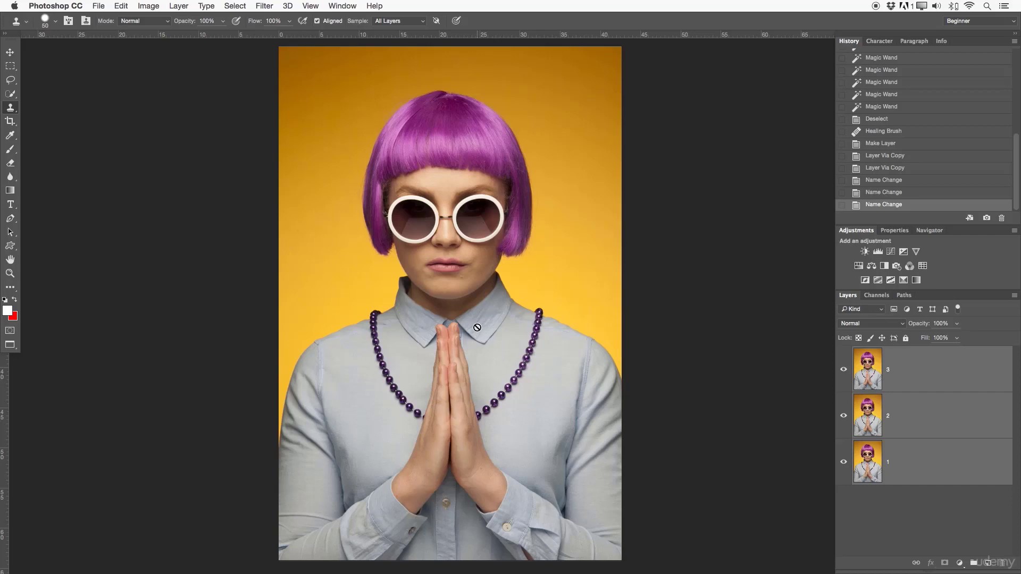
- Set the Clone Stamp's sampling back to Current Layer and clear the multiple layer selection
left_click(412, 23)
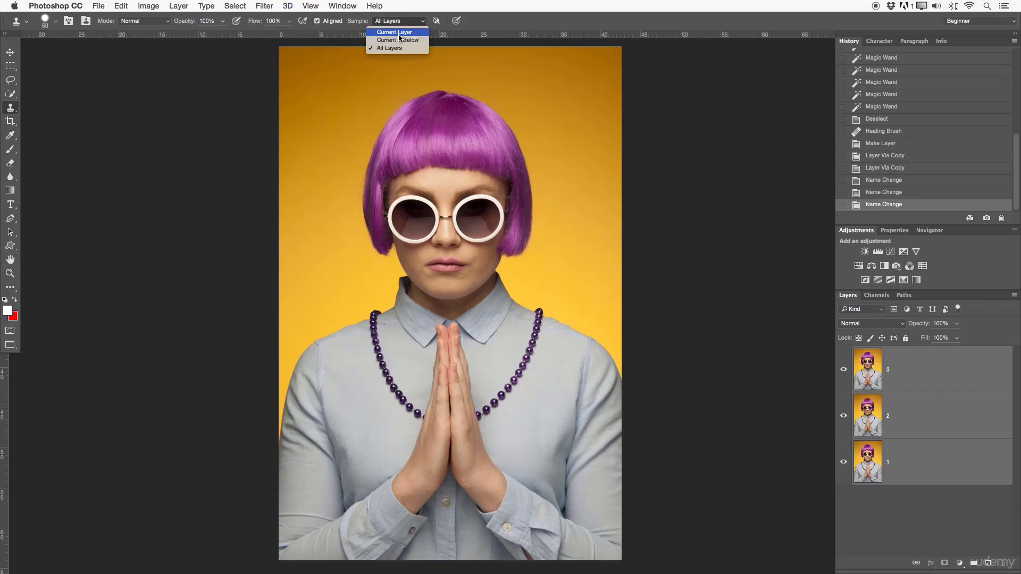
left_click(398, 32)
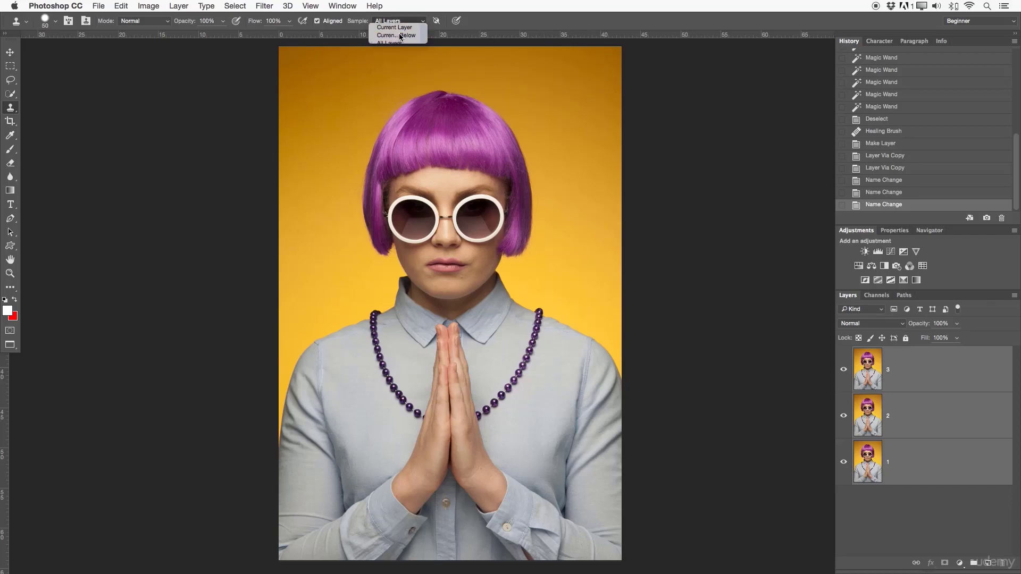
left_click(906, 390)
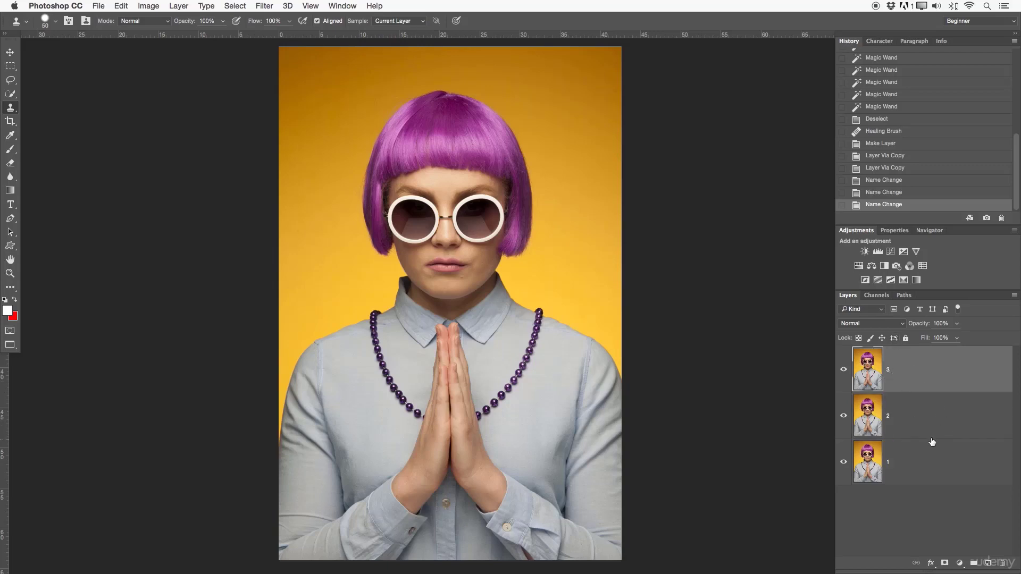
left_click(922, 427)
left_click(918, 382)
left_click(914, 514)
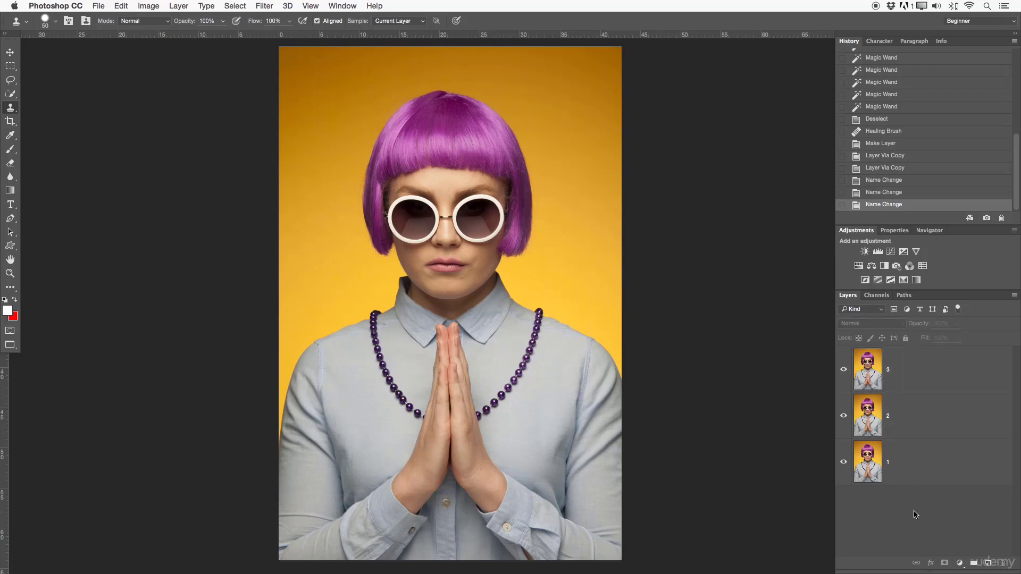
- Delete the duplicate layers 3 and 2, keeping only layer 1
left_click(913, 383)
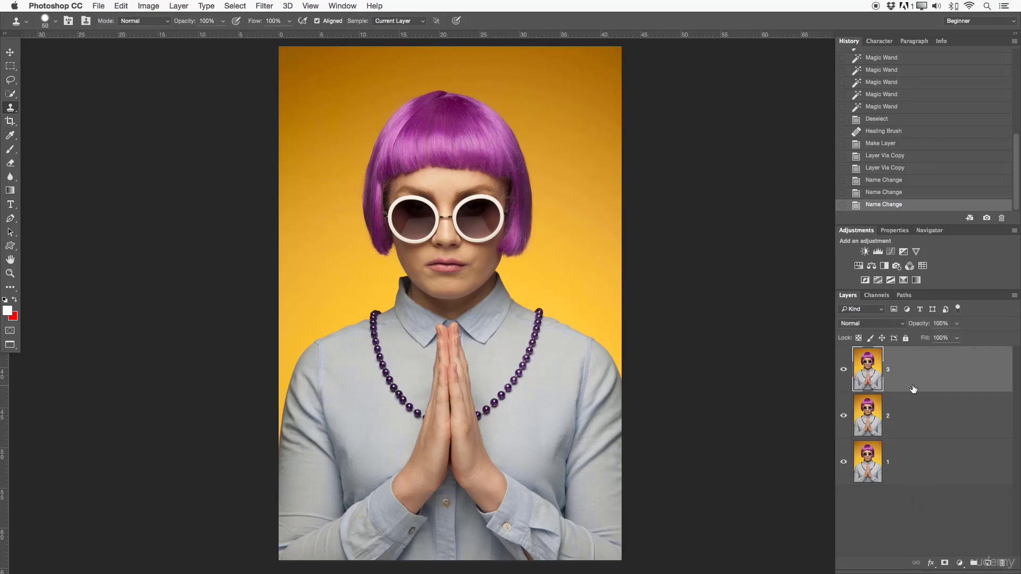
key("Delete")
key("Delete")
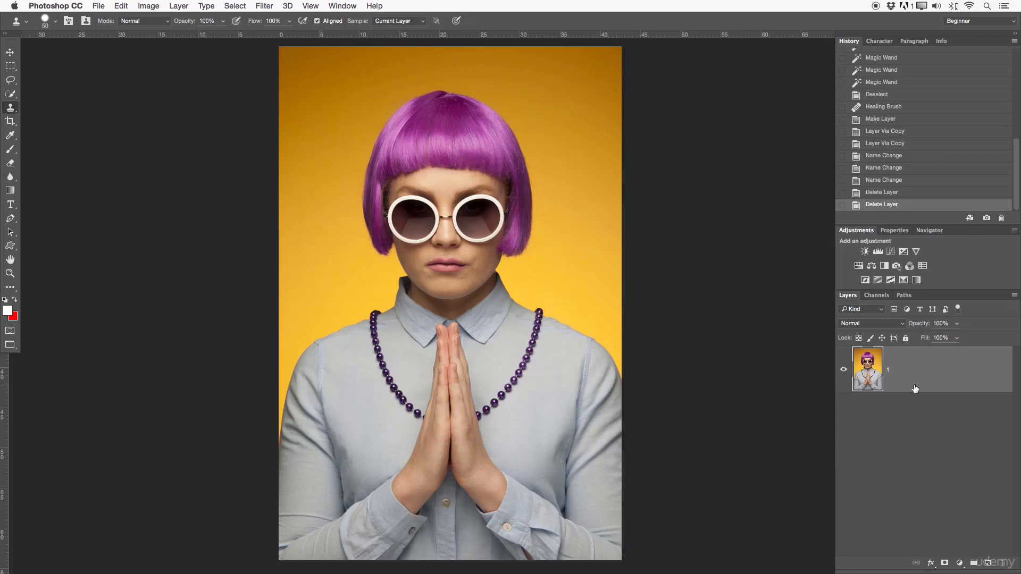
- Add a new empty layer above layer 1 with the Brush tool active for marking up the sunglasses lens
left_click(11, 121)
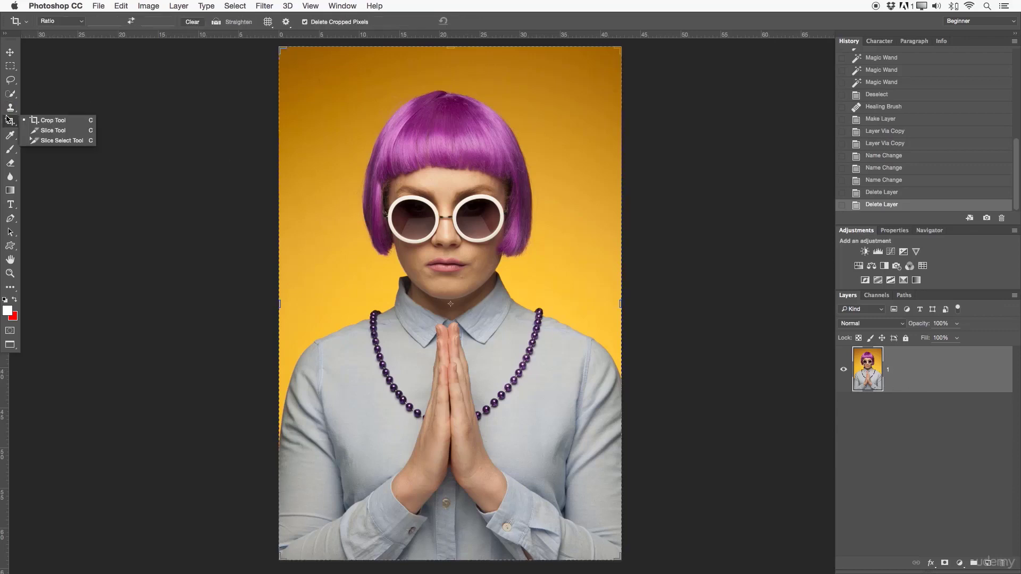
left_click(13, 108)
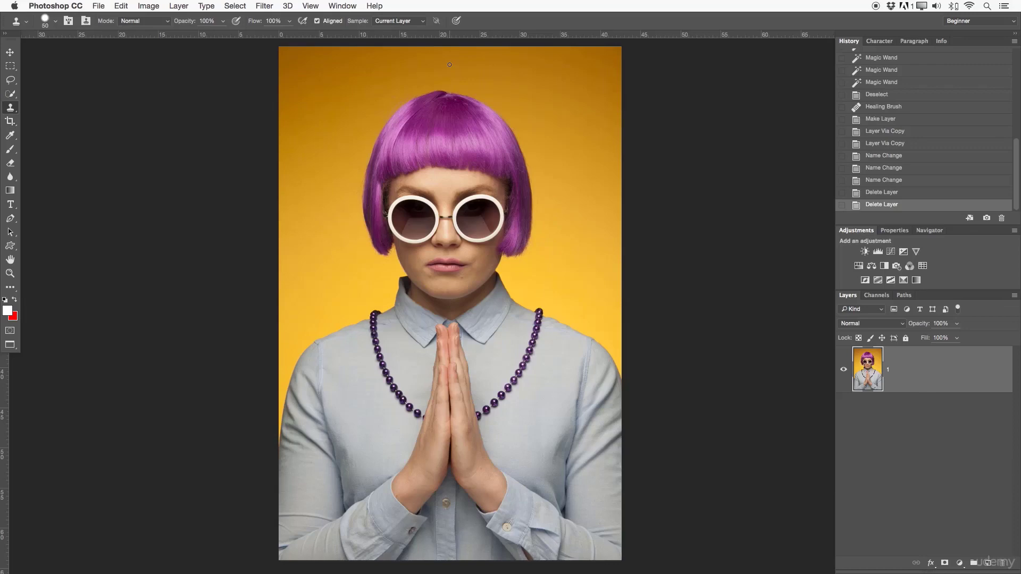
key("z")
left_click_drag(455, 225, 525, 221)
left_click_drag(462, 228, 562, 209)
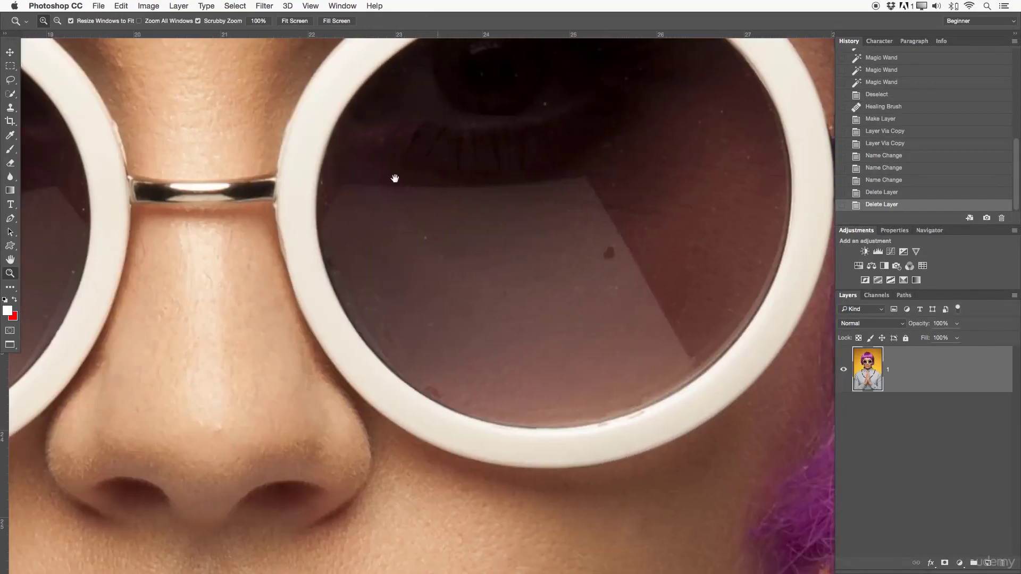
left_click_drag(664, 216, 660, 301)
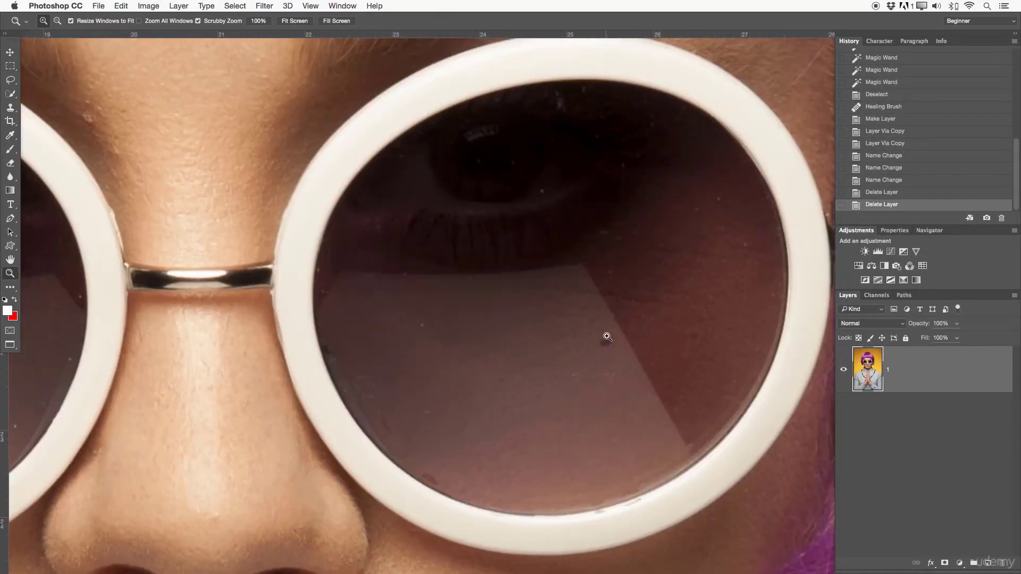
key("b")
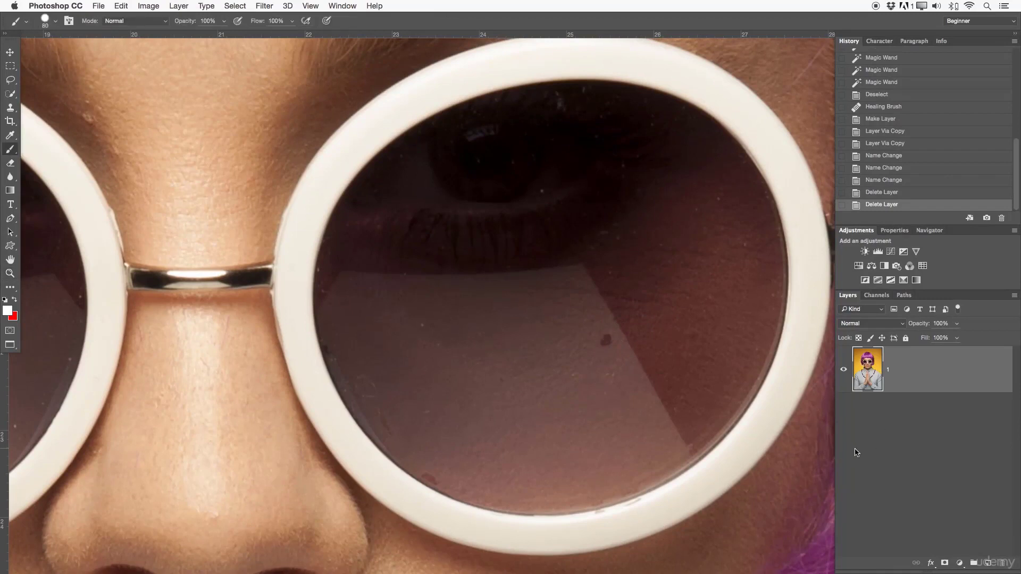
left_click(988, 563)
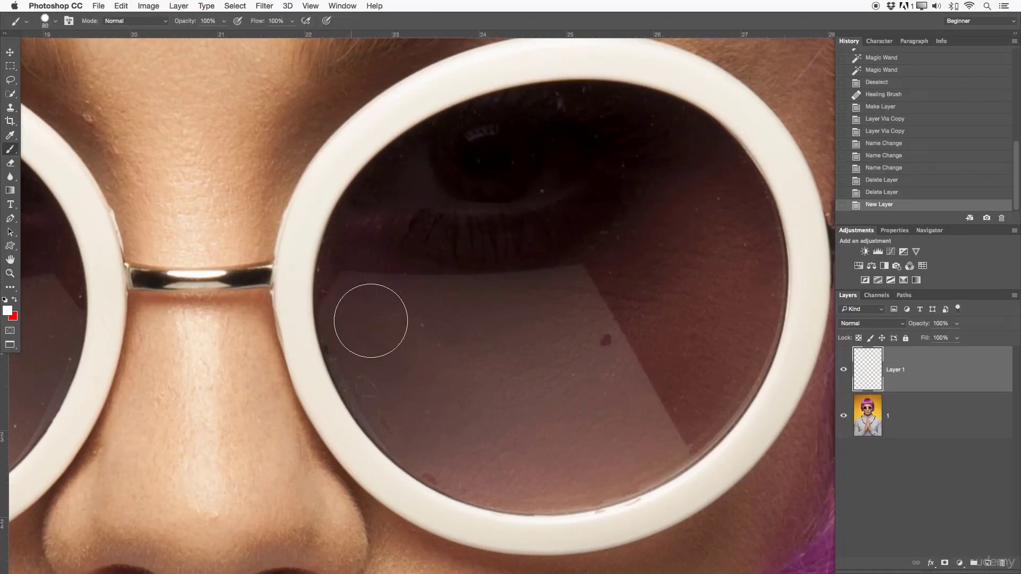
- Draw a thin red circle around the dark spot on the lens and an arrow pointing at it
key("x")
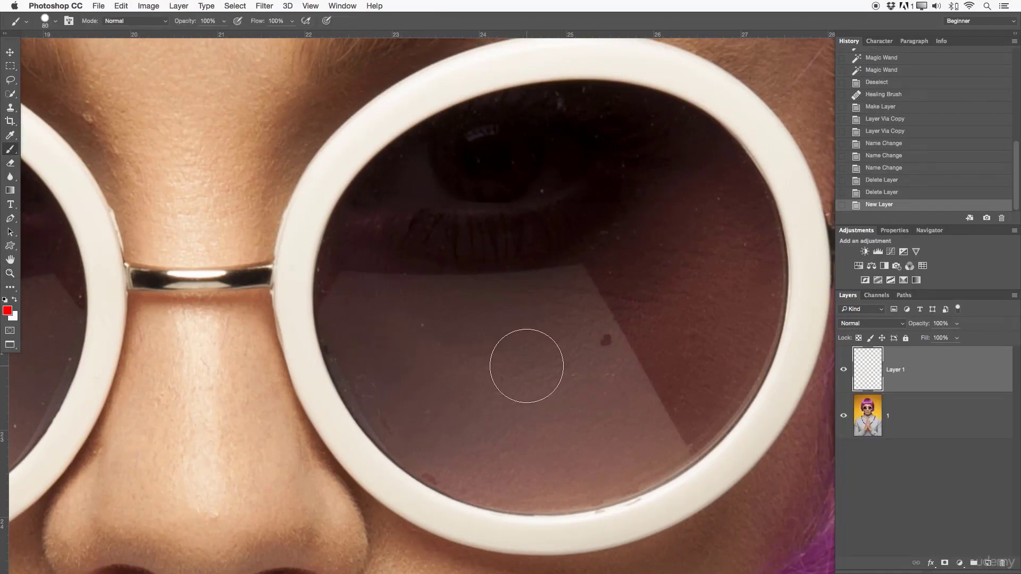
key("bracketleft")
key("bracketleft")
key("bracketleft")
key("bracketleft")
key("bracketleft")
key("bracketleft")
key("bracketleft")
key("bracketleft")
mouse_move(619, 304)
left_mouse_down()
mouse_move(680, 275)
mouse_move(601, 262)
left_mouse_up()
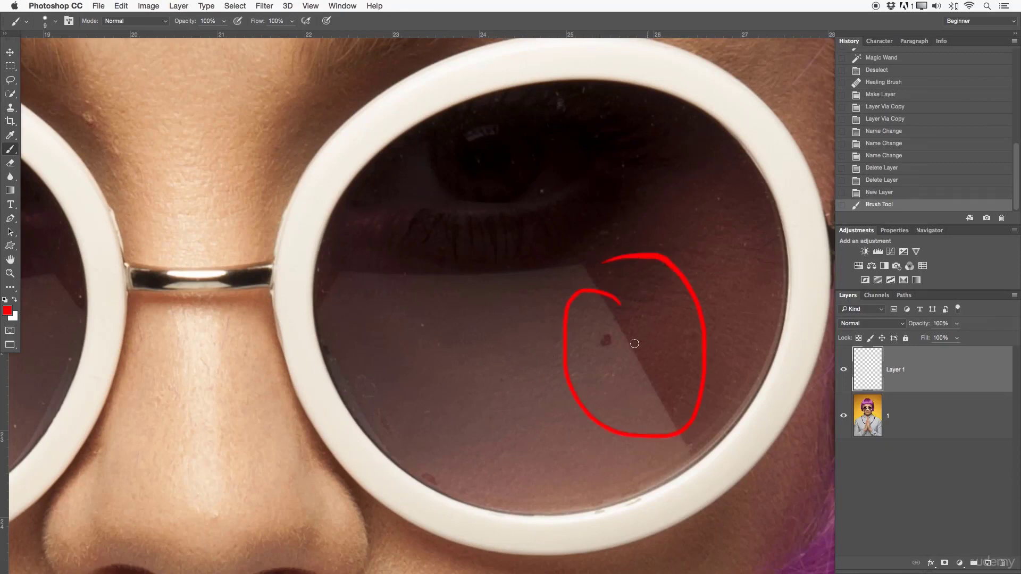
mouse_move(647, 307)
left_mouse_down()
mouse_move(630, 336)
mouse_move(641, 346)
mouse_move(665, 323)
left_mouse_up()
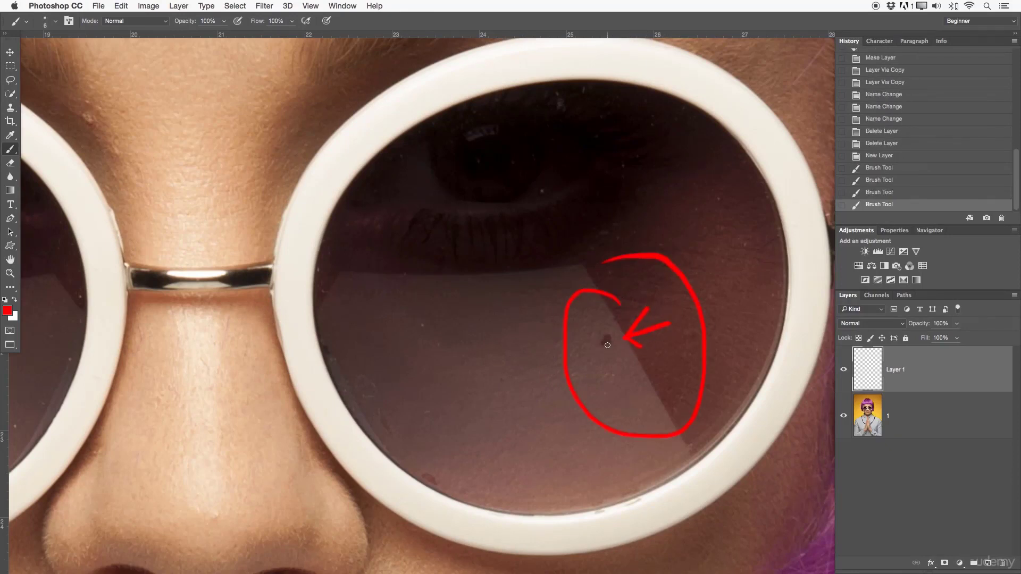
- Hide the red markup layer, select photo layer 1 and activate the Clone Stamp tool
left_click(844, 369)
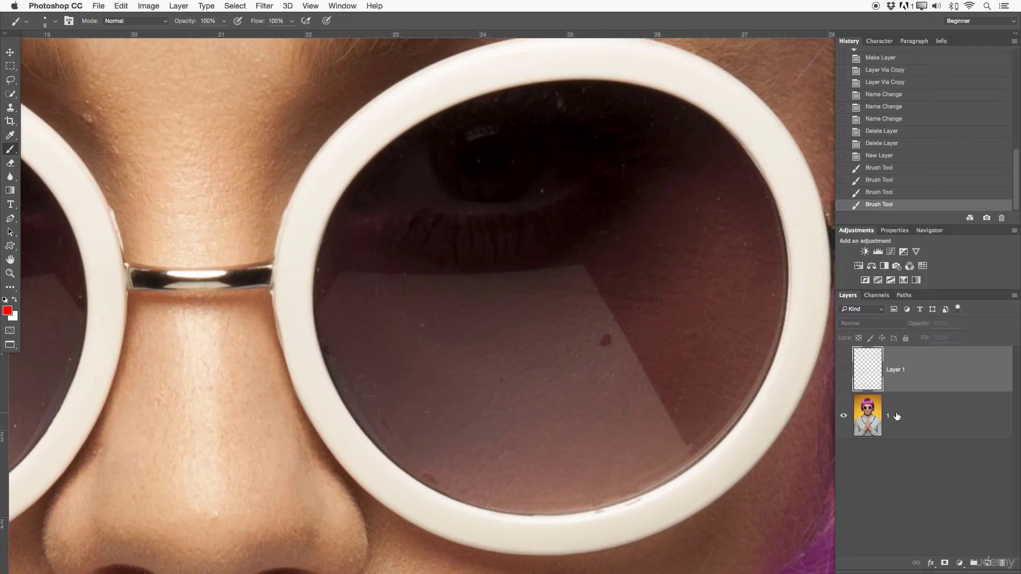
left_click(897, 417)
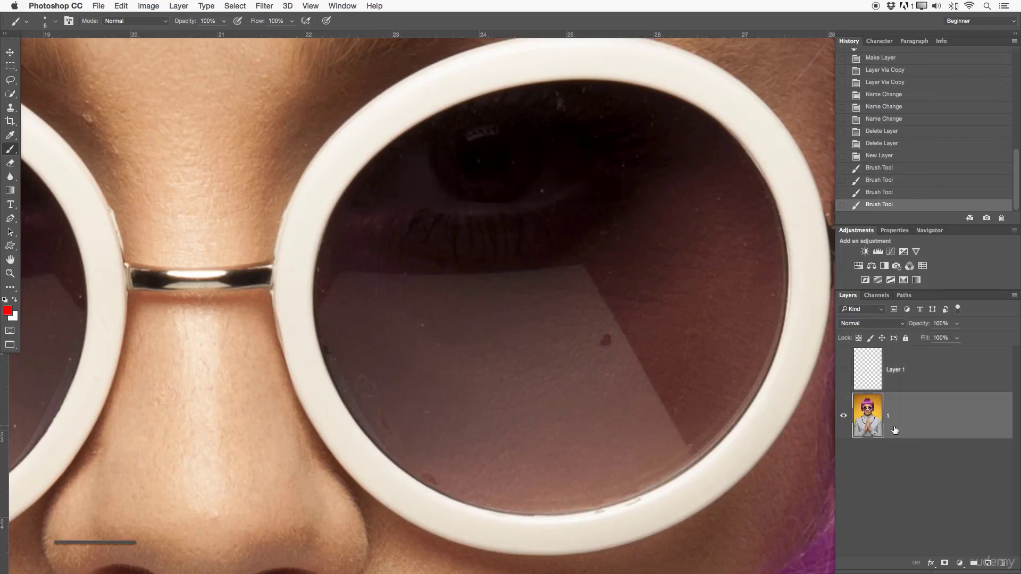
key("s")
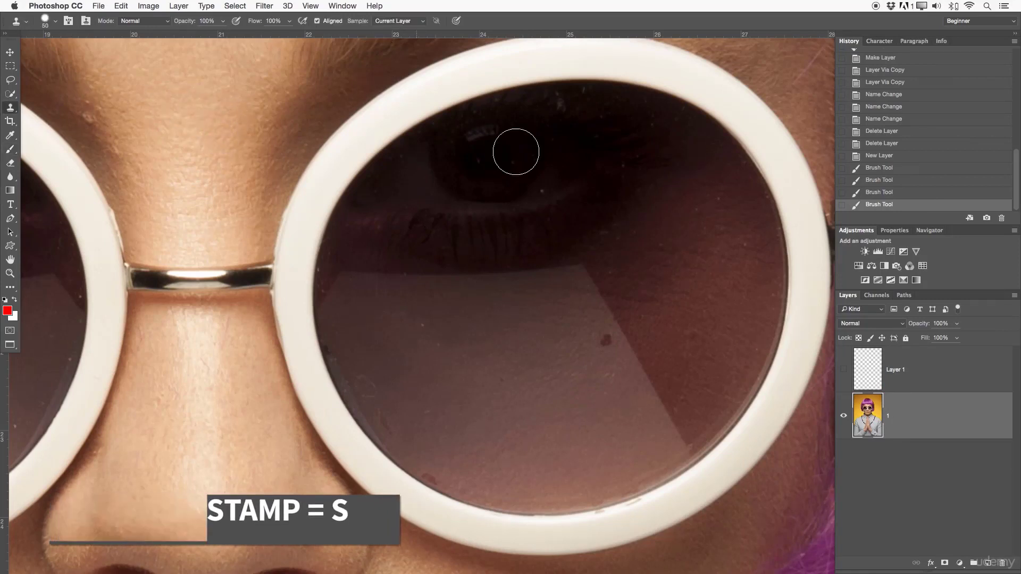
- Shrink and enlarge the Clone Stamp brush repeatedly, finishing at a size of 23
key("bracketleft")
key("bracketleft")
key("bracketleft")
key("bracketleft")
key("bracketleft")
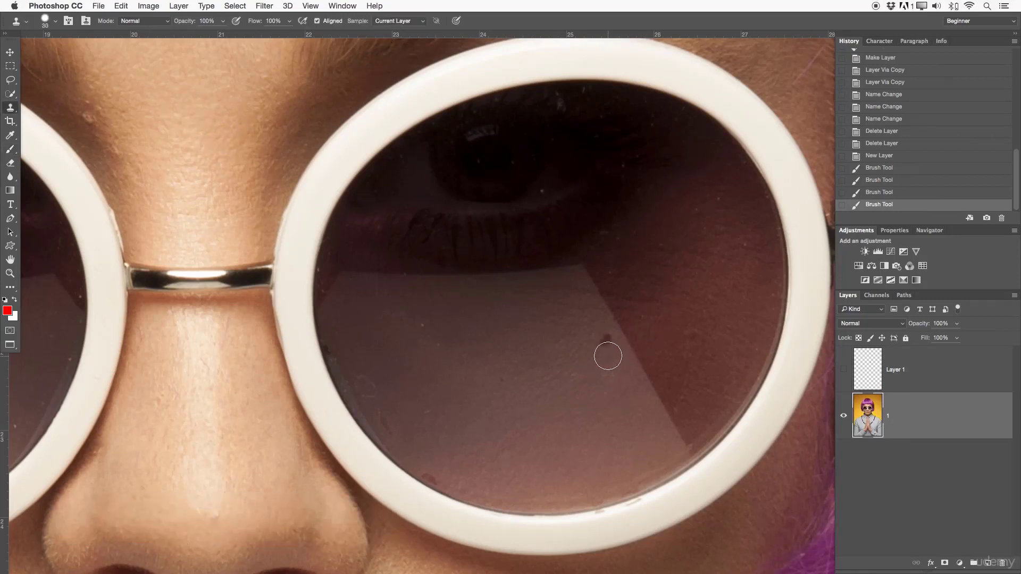
key("bracketright")
left_click_drag(594, 369, 585, 369, "ctrl+alt")
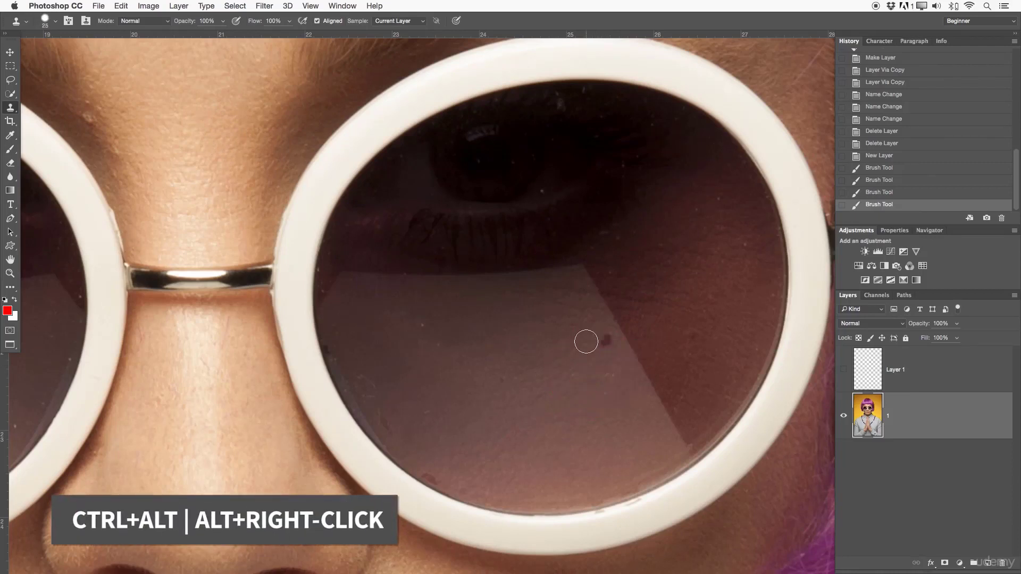
key("bracketleft")
key("bracketleft")
key("bracketleft")
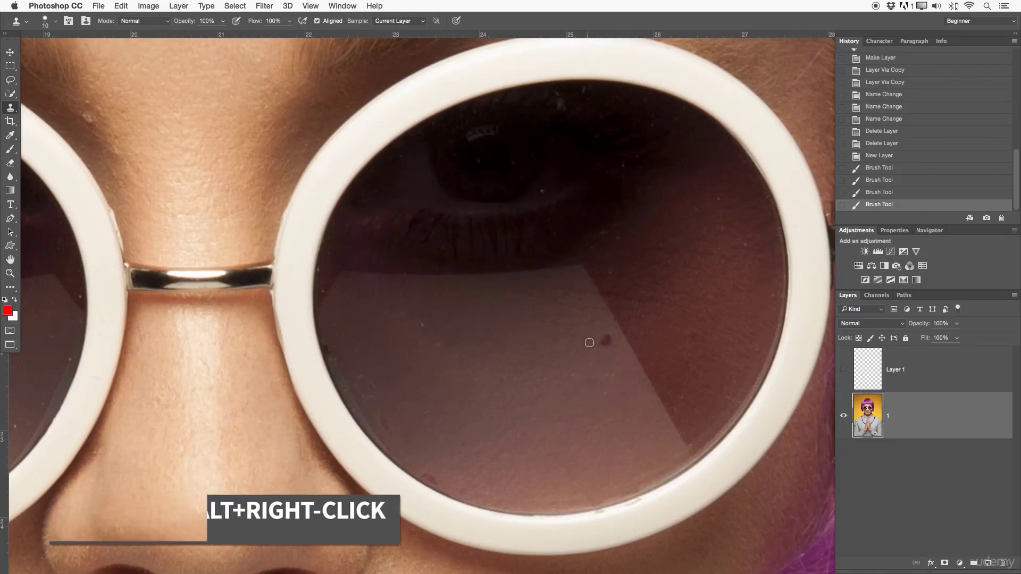
key("bracketright")
key("bracketright")
key("bracketright")
key("bracketright")
key("bracketright")
key("bracketright")
key("bracketright")
key("bracketright")
key("bracketright")
key("bracketright")
key("bracketright")
key("bracketleft")
key("bracketleft")
key("bracketleft")
key("bracketleft")
key("bracketleft")
key("bracketleft")
key("bracketleft")
key("bracketleft")
key("bracketleft")
key("bracketleft")
key("bracketleft")
key("bracketright")
key("bracketright")
key("bracketright")
key("bracketright")
key("bracketright")
key("bracketright")
key("bracketright")
key("bracketright")
key("bracketright")
key("bracketright")
key("bracketright")
key("bracketright")
key("bracketright")
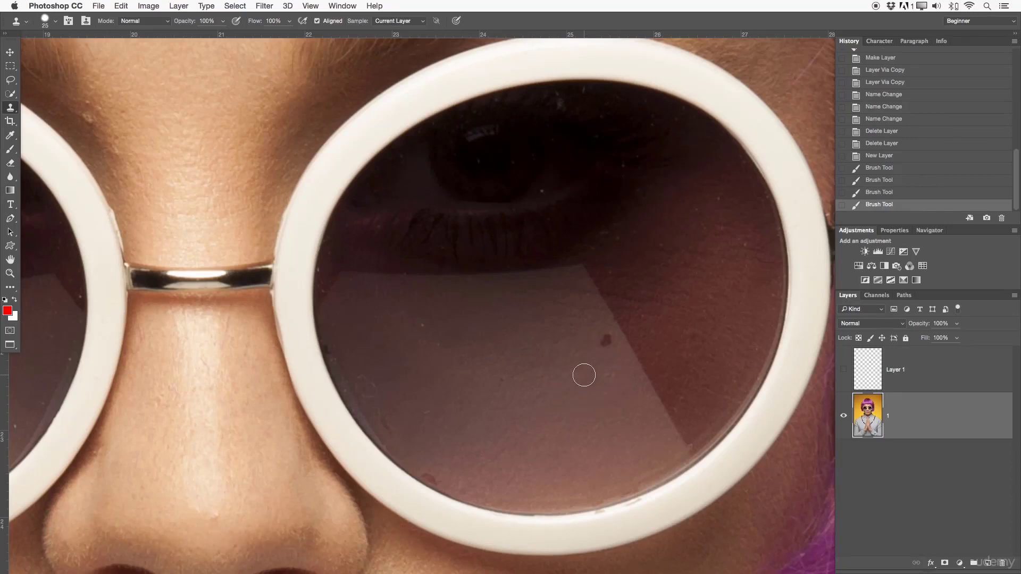
key("bracketleft")
key("bracketleft")
key("bracketleft")
key("bracketleft")
key("bracketleft")
key("bracketleft")
key("bracketleft")
key("bracketleft")
key("bracketleft")
key("bracketleft")
key("bracketright")
key("bracketright")
key("bracketright")
key("bracketright")
key("bracketleft")
key("bracketleft")
key("bracketleft")
key("bracketleft")
key("bracketleft")
key("bracketleft")
mouse_move(602, 376)
left_mouse_down("ctrl+alt")
mouse_move(606, 170)
mouse_move(582, 228)
left_mouse_up("ctrl+alt")
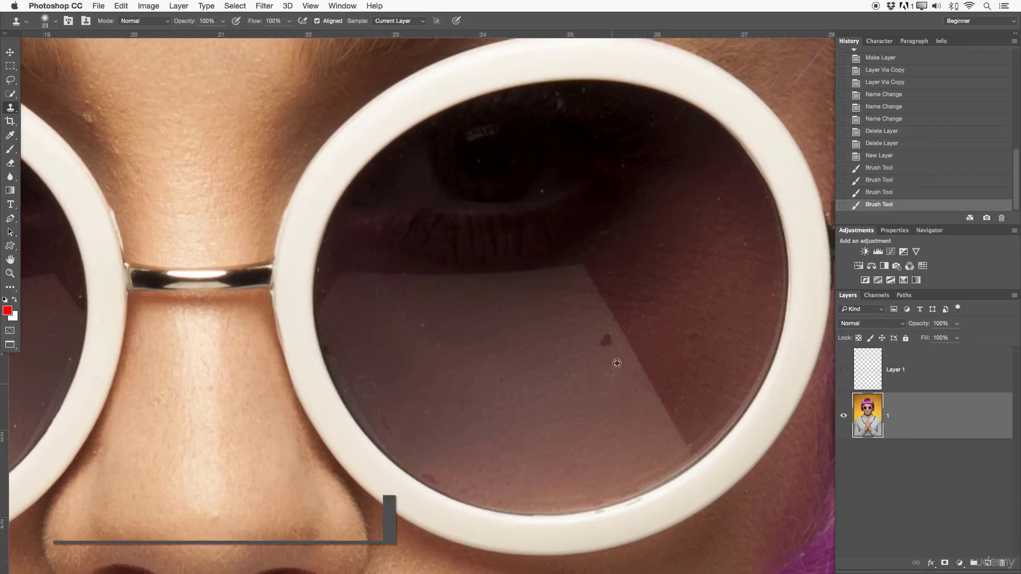
- Try the Clone Stamp on the lens's dark spot and on the reflection beside it, sampling from other lens areas
left_click(569, 408, "alt")
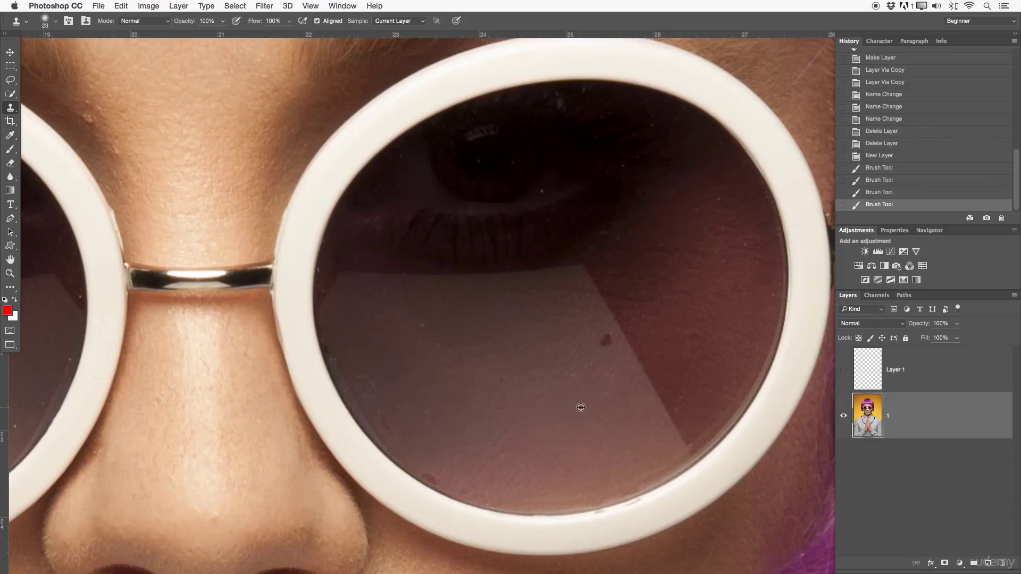
left_click(602, 346)
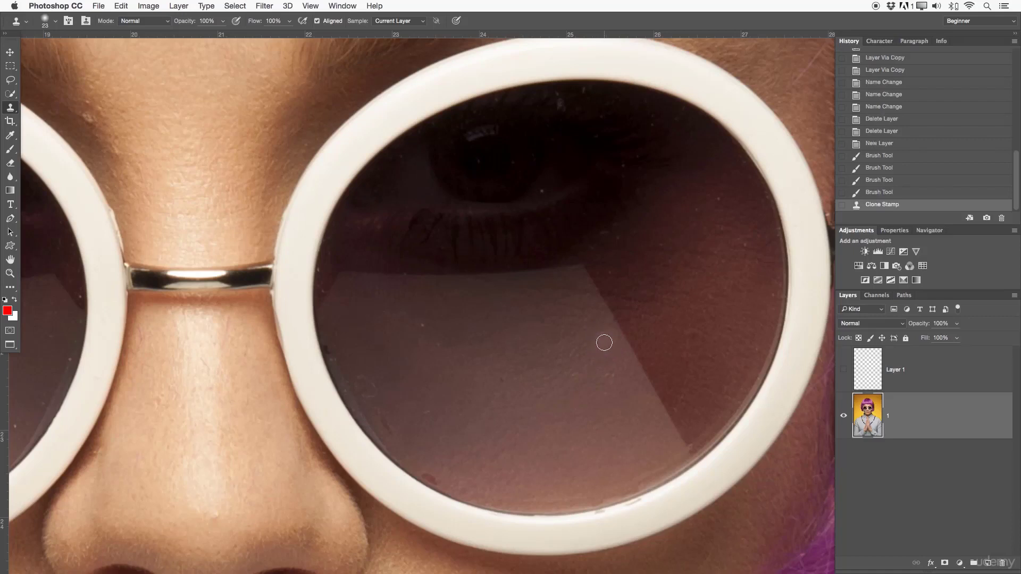
left_click(618, 465, "alt")
left_click(548, 401, "alt")
left_click(525, 337)
mouse_move(526, 336)
left_mouse_down()
mouse_move(505, 340)
mouse_move(519, 326)
mouse_move(567, 320)
mouse_move(531, 333)
left_mouse_up()
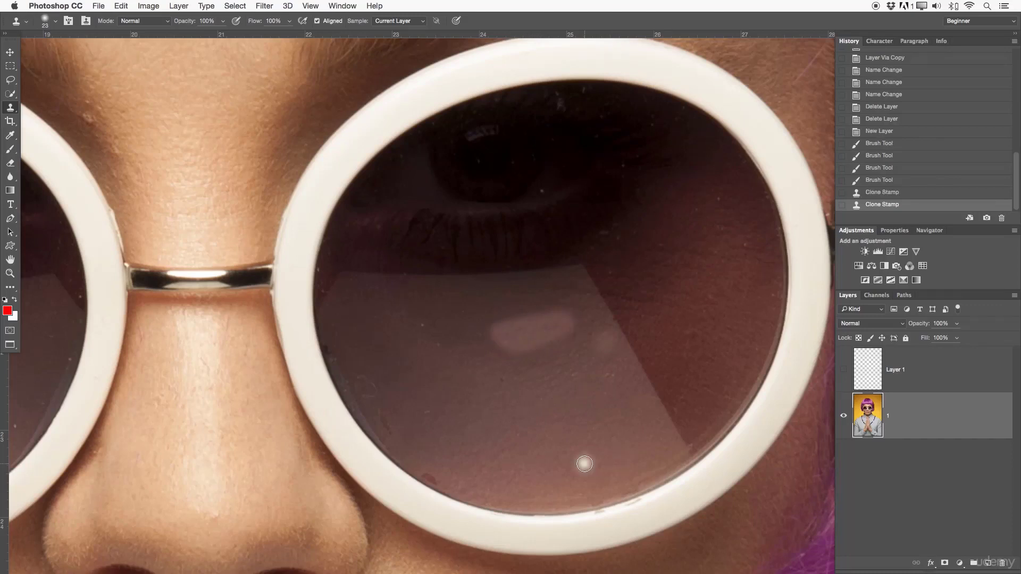
- Undo the Clone Stamp strokes on the lens, returning to the last Brush Tool history state
key("super+z")
scroll(583, 462, "right", 1)
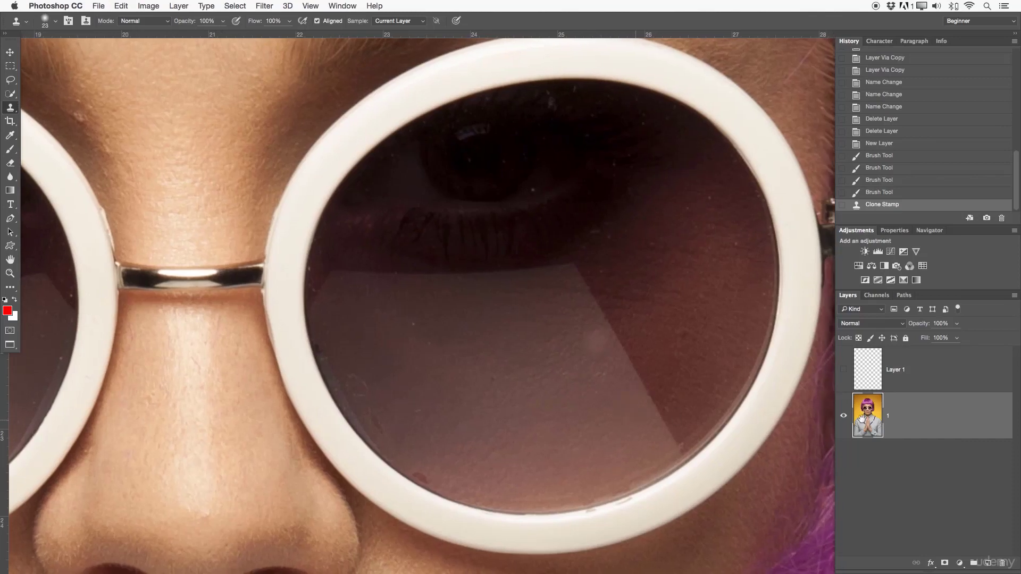
left_click(880, 192)
scroll(656, 354, "down", 1)
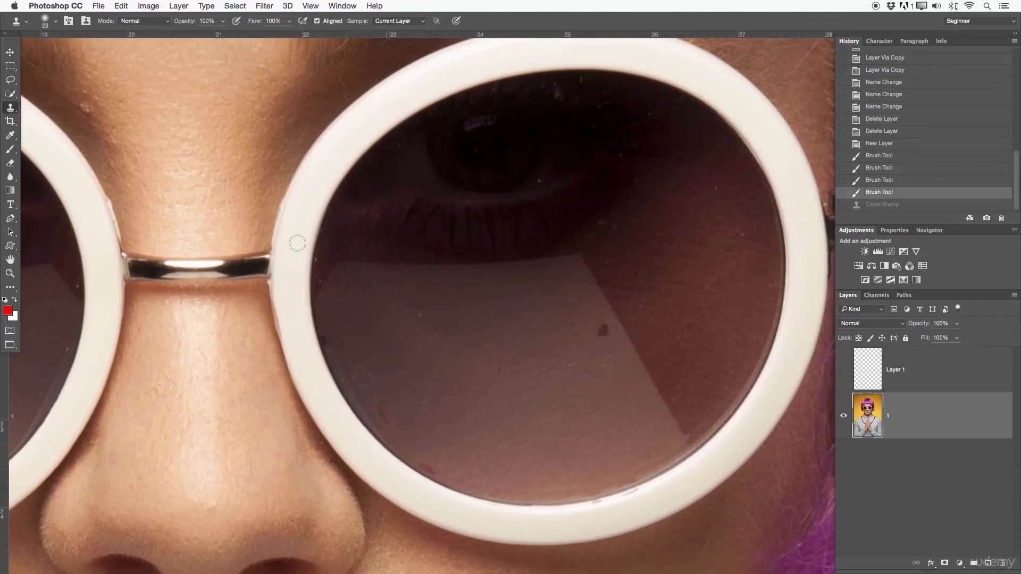
- Heal the dark spot on the lens with the Healing Brush at size 23, sampling clean lens texture nearby
right_click(12, 108)
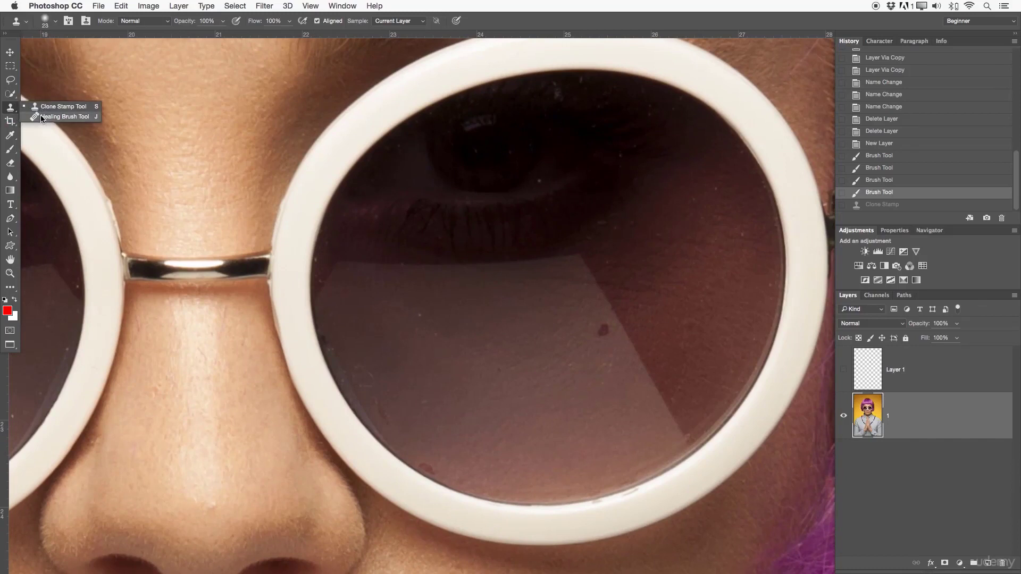
left_click(41, 118)
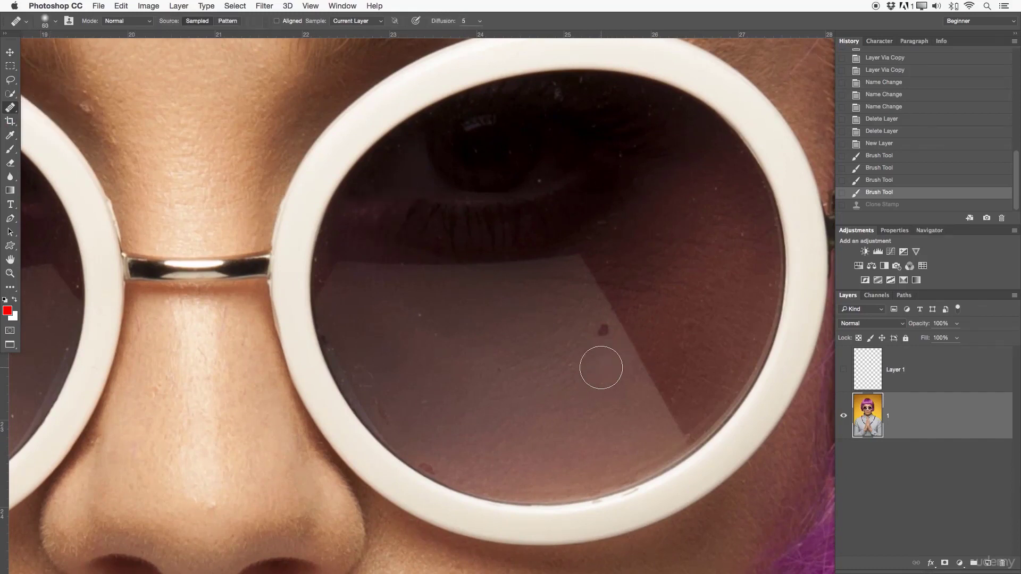
left_click_drag(599, 369, 579, 370)
left_click(579, 356, "alt")
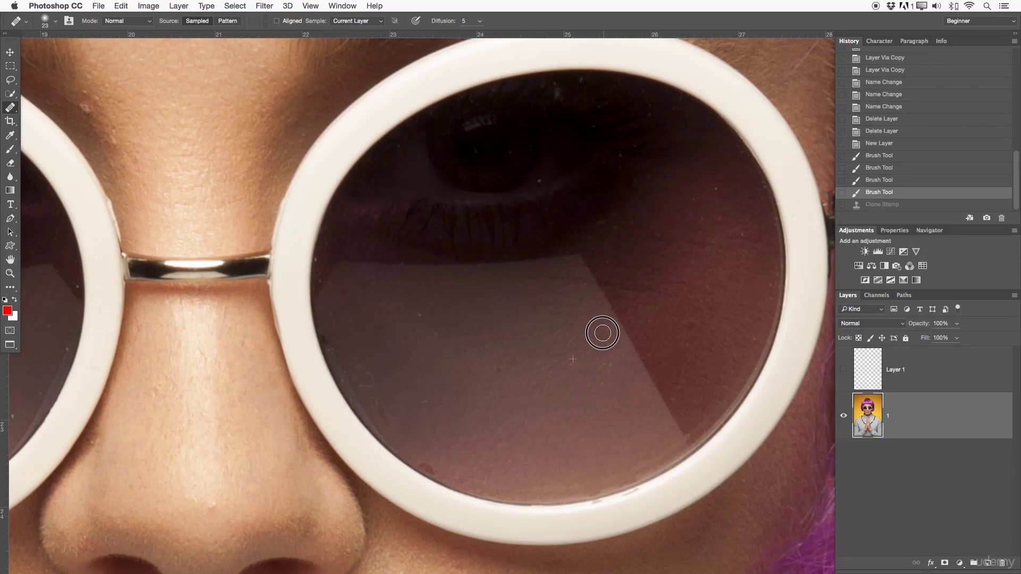
left_click(589, 355)
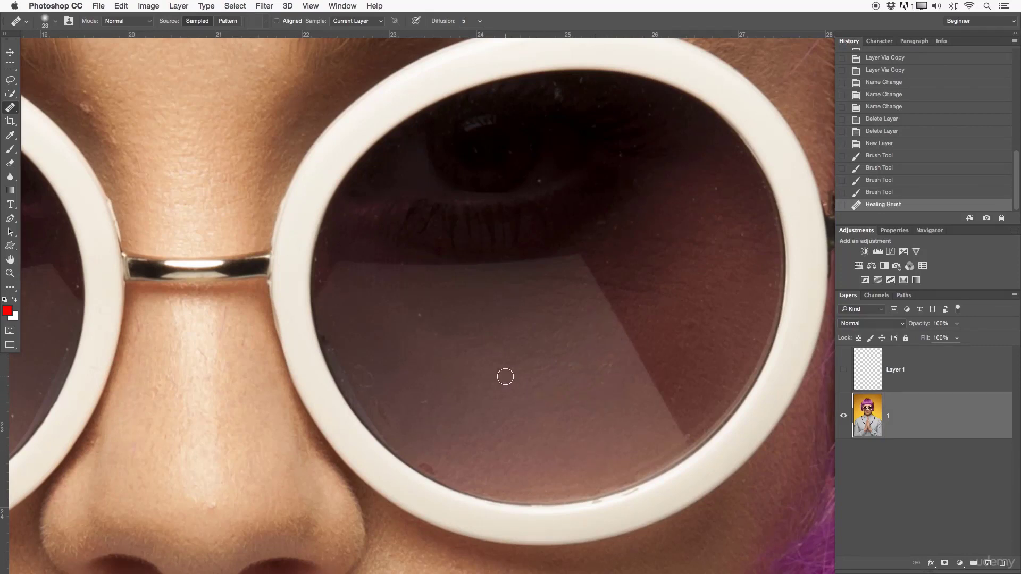
- Heal the small specks below the eye and along the lens's outer side with the Healing Brush
left_click(502, 368)
left_click(550, 166, "alt")
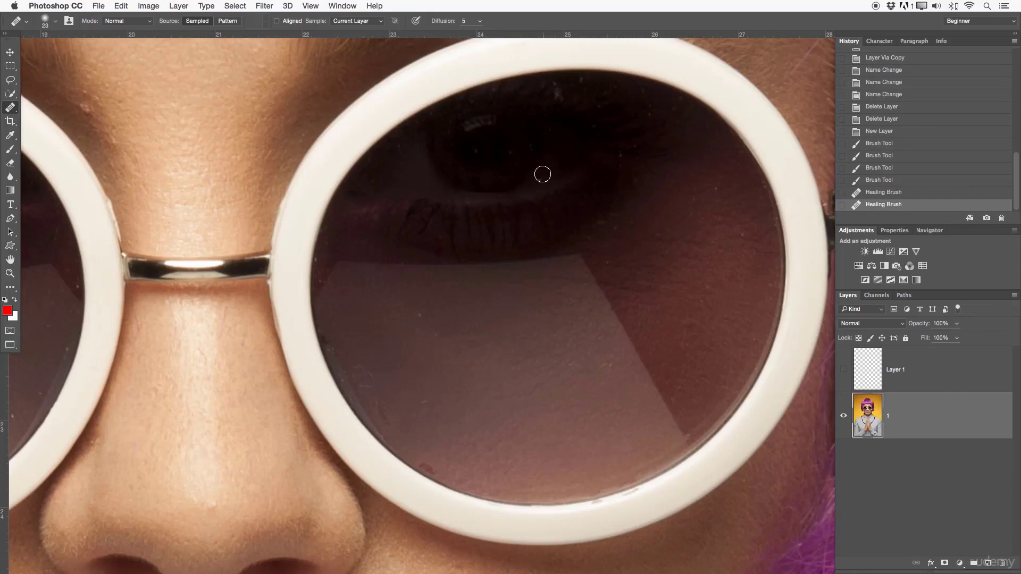
left_click_drag(540, 179, 540, 180)
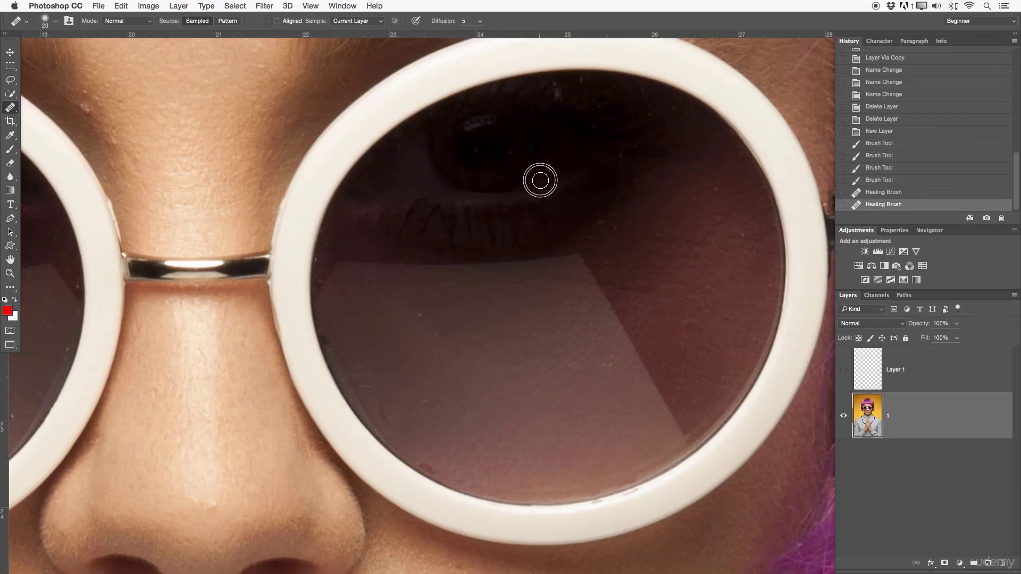
left_click(694, 201)
left_click(725, 193)
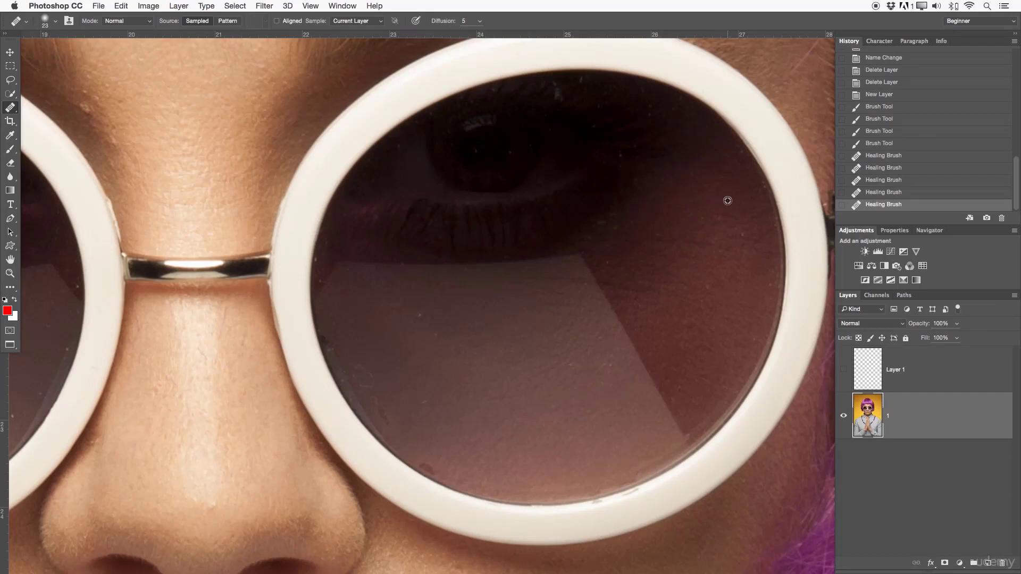
left_click(743, 230)
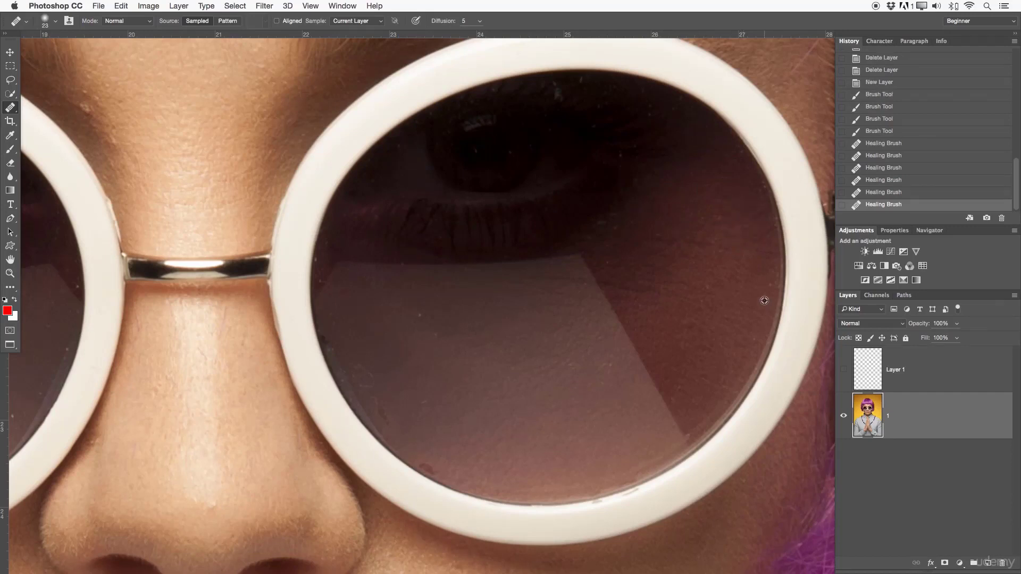
left_click(769, 287)
left_click(748, 340)
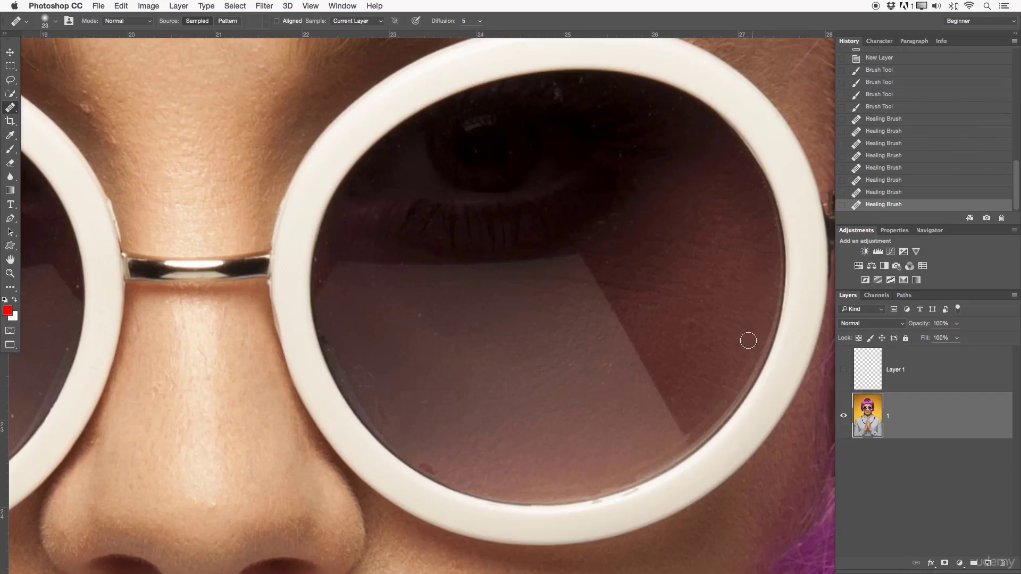
- Heal the remaining specks in the lens reflection and along the lens's edge nearest the nose
left_click(682, 397)
left_click(676, 398)
left_click(444, 327, "alt")
left_click(420, 315)
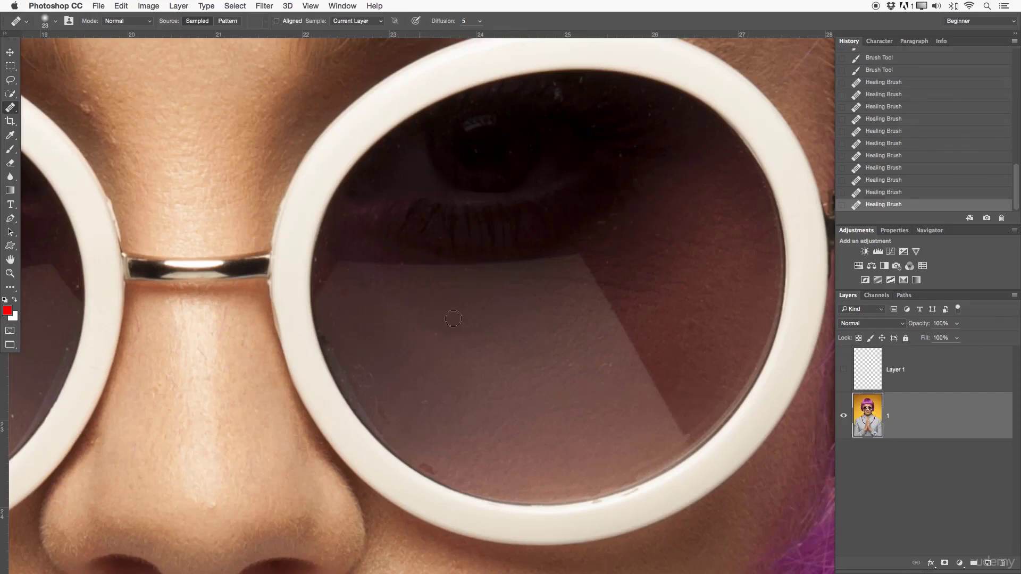
left_click(446, 320, "alt")
left_click(436, 334)
left_click(358, 354, "alt")
left_click(373, 390)
left_click_drag(379, 407, 388, 420)
- Try to heal the reddish spot at the lens's lower edge beside the white frame with the Healing Brush
scroll(519, 332, "down", 5)
scroll(519, 333, "left", 3)
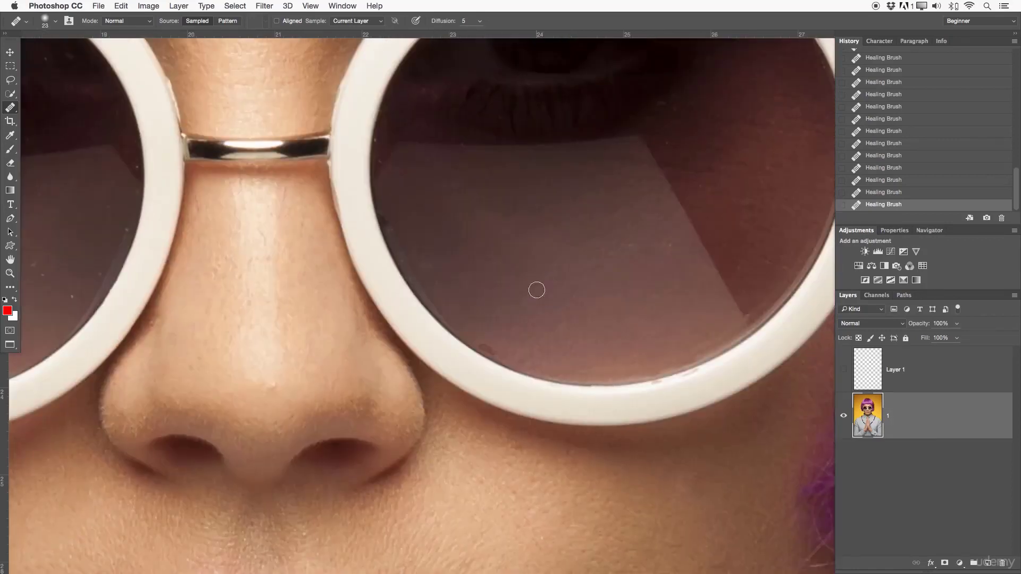
key("z")
left_click(500, 349)
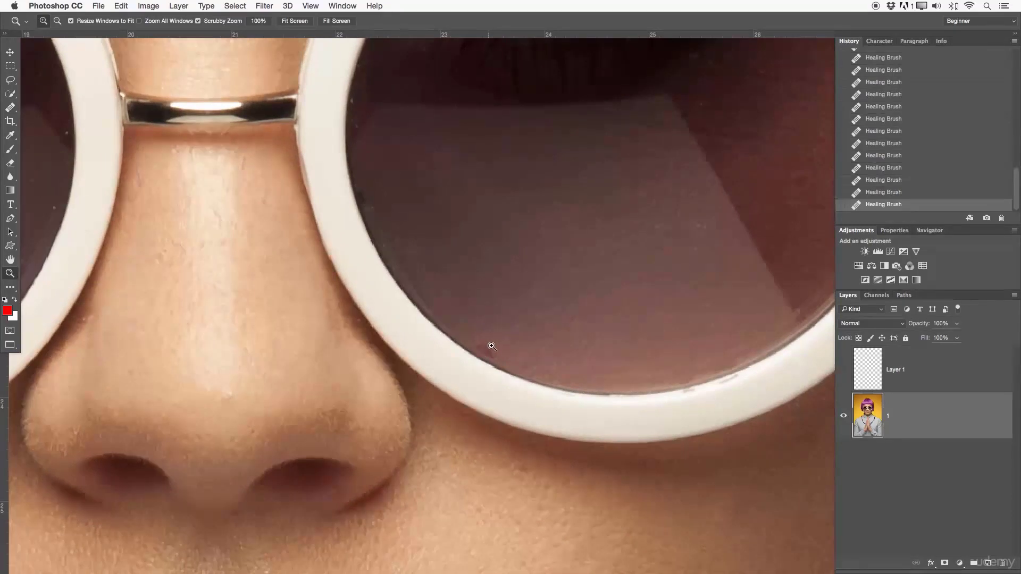
left_click(10, 109)
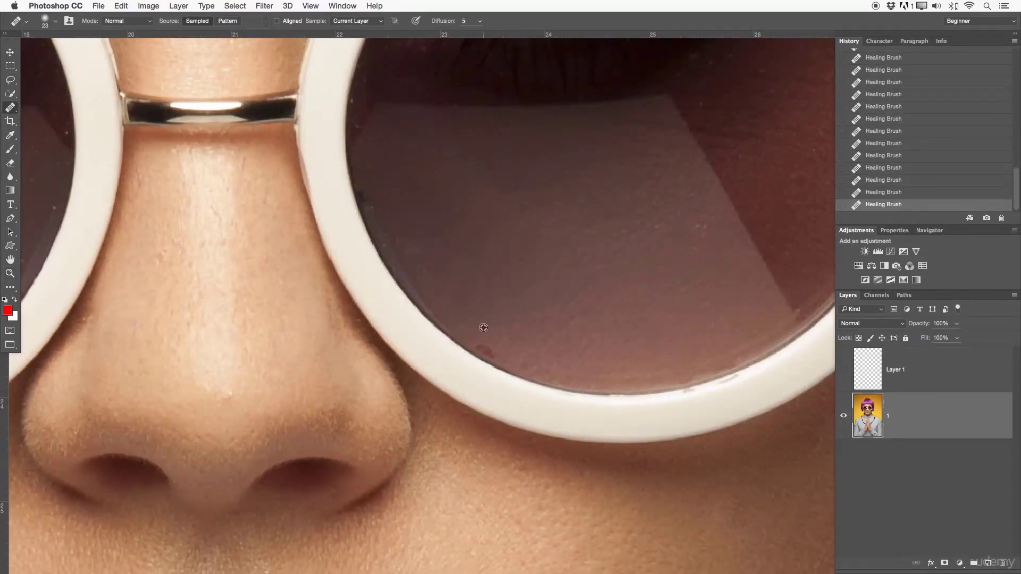
left_click(490, 354, "alt")
left_click(483, 352)
left_click(531, 384)
left_click(531, 383)
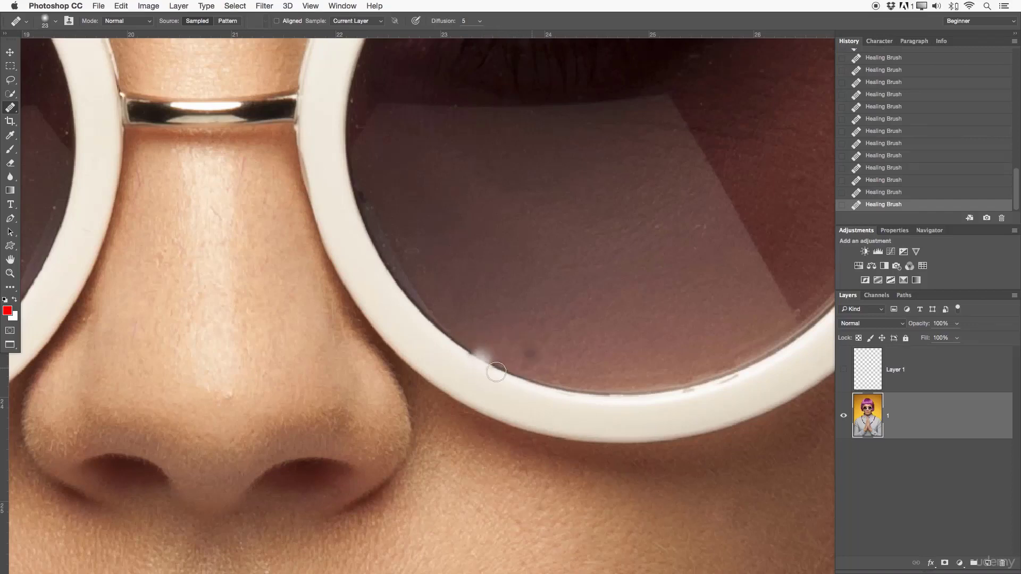
left_click_drag(512, 375, 506, 368)
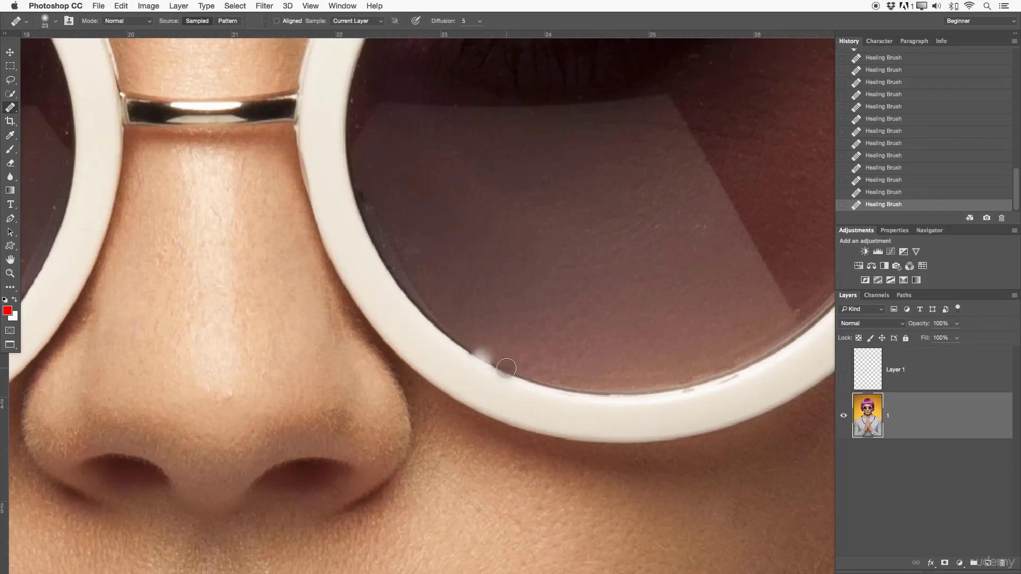
left_click(484, 351)
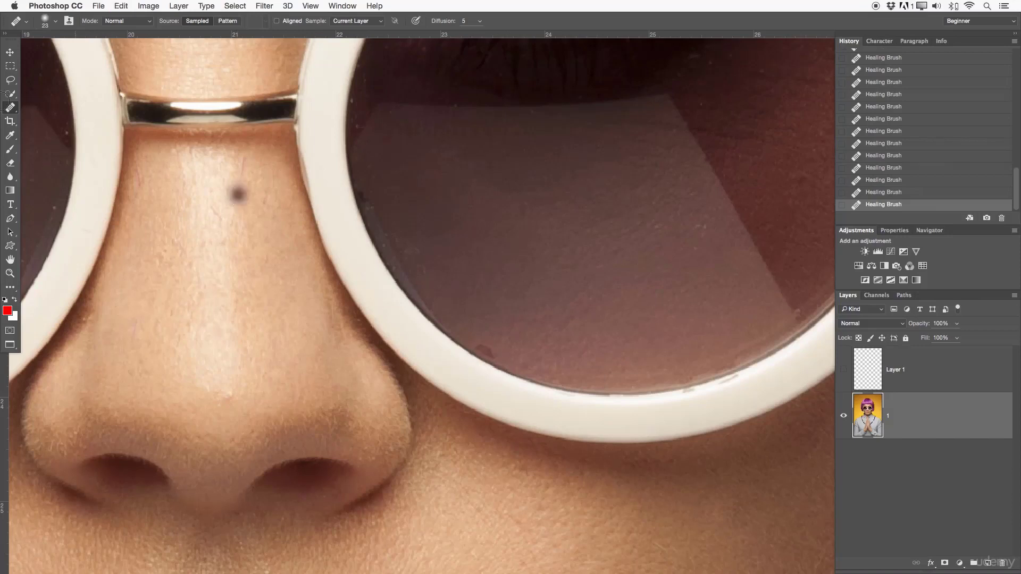
- Clone clean lens texture over the reddish spot beside the white frame with the Clone Stamp at size 10
right_click(10, 108)
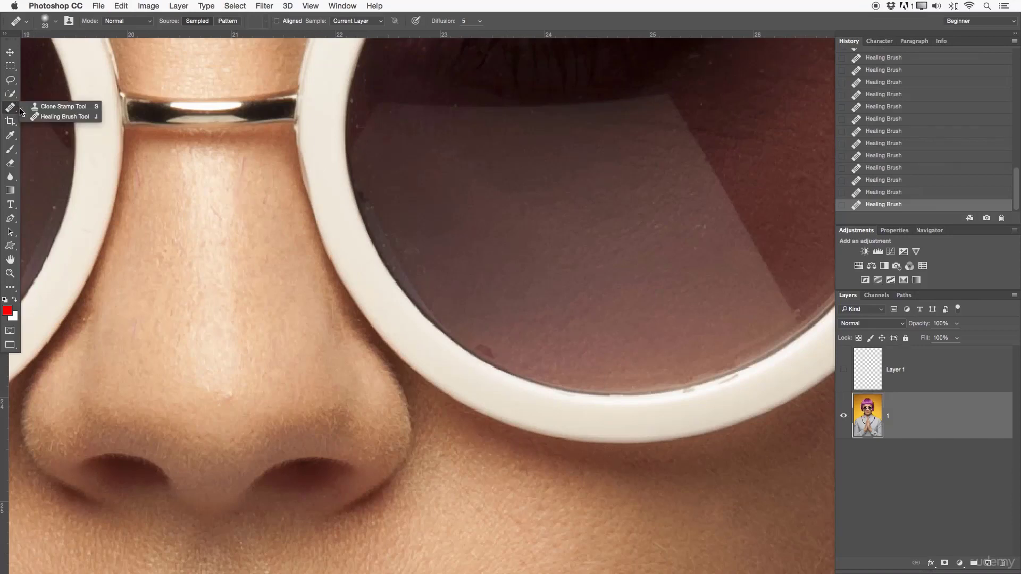
left_click(47, 107)
key("z")
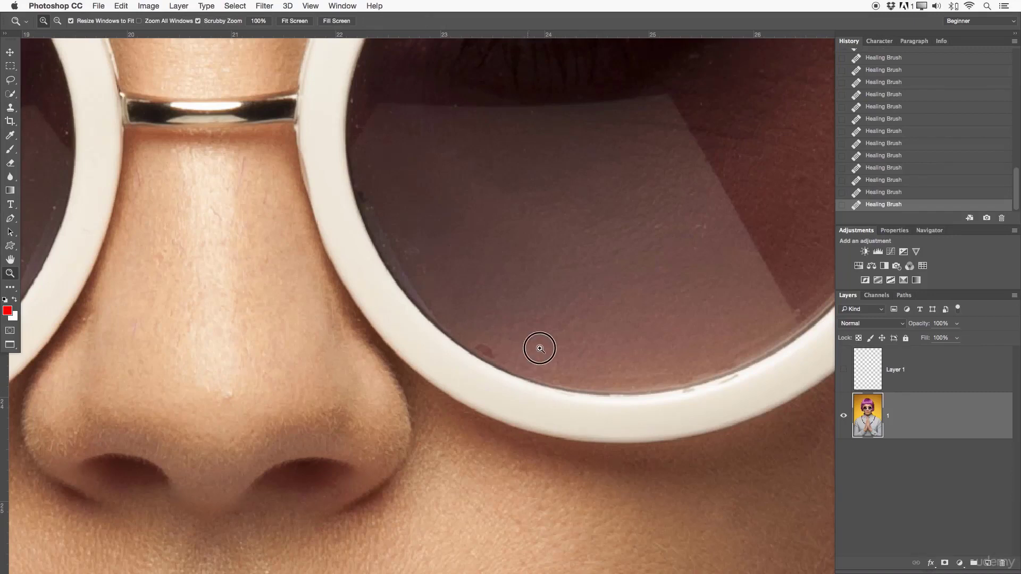
left_click_drag(540, 349, 551, 350)
key("s")
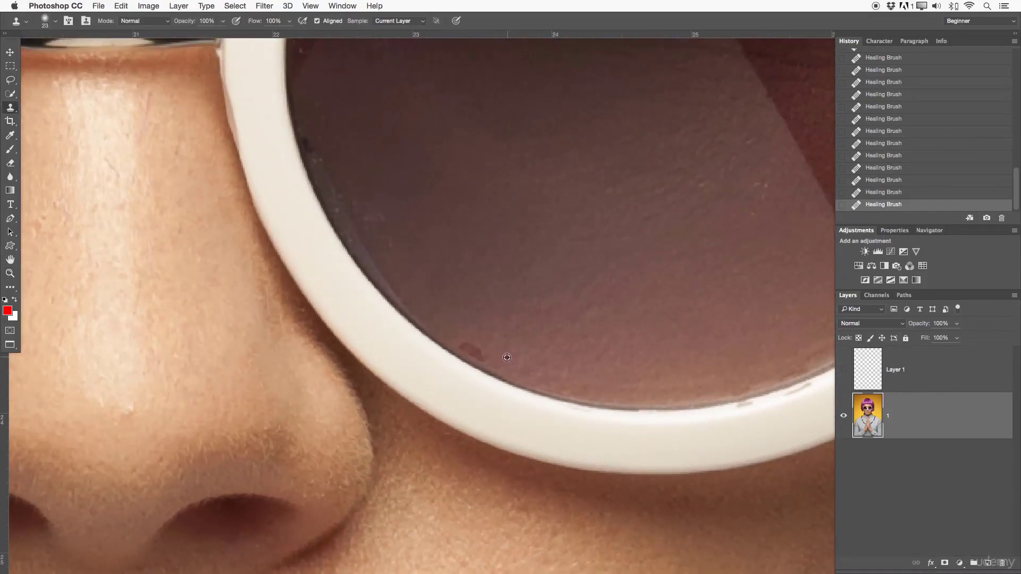
left_click(507, 357, "alt")
key("bracketleft")
key("bracketleft")
mouse_move(484, 361)
left_mouse_down()
mouse_move(466, 349)
mouse_move(469, 340)
mouse_move(455, 346)
mouse_move(475, 360)
left_mouse_up()
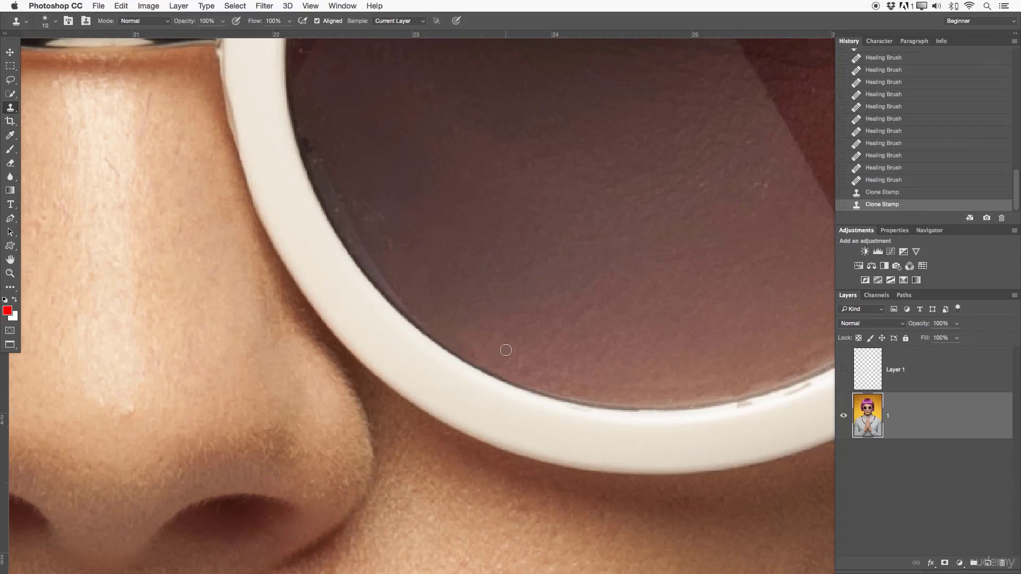
- Examine the retouched lens in the context of the whole portrait
key("z")
left_click(511, 339, "alt")
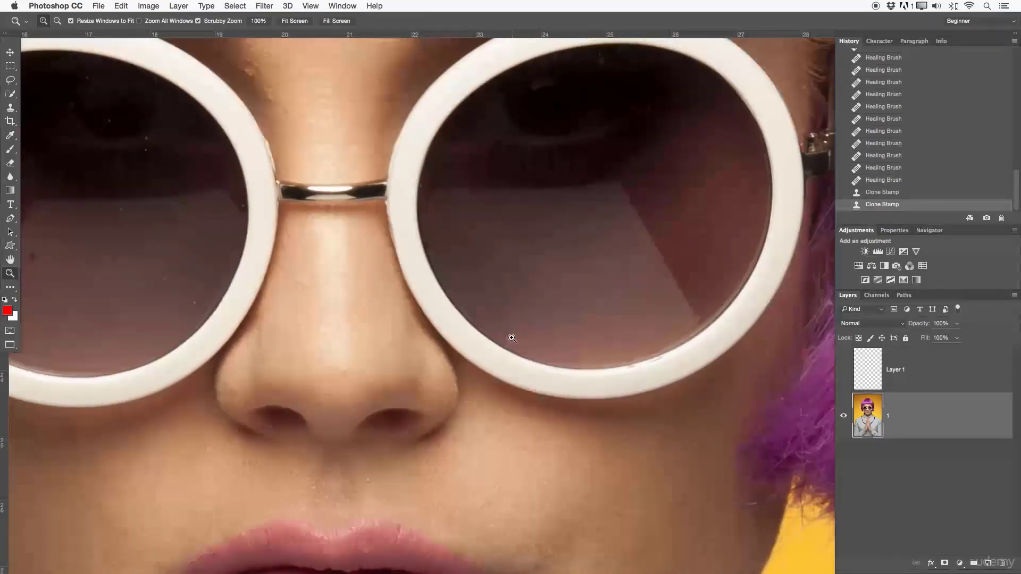
left_click(526, 334, "alt")
left_click(542, 328, "alt")
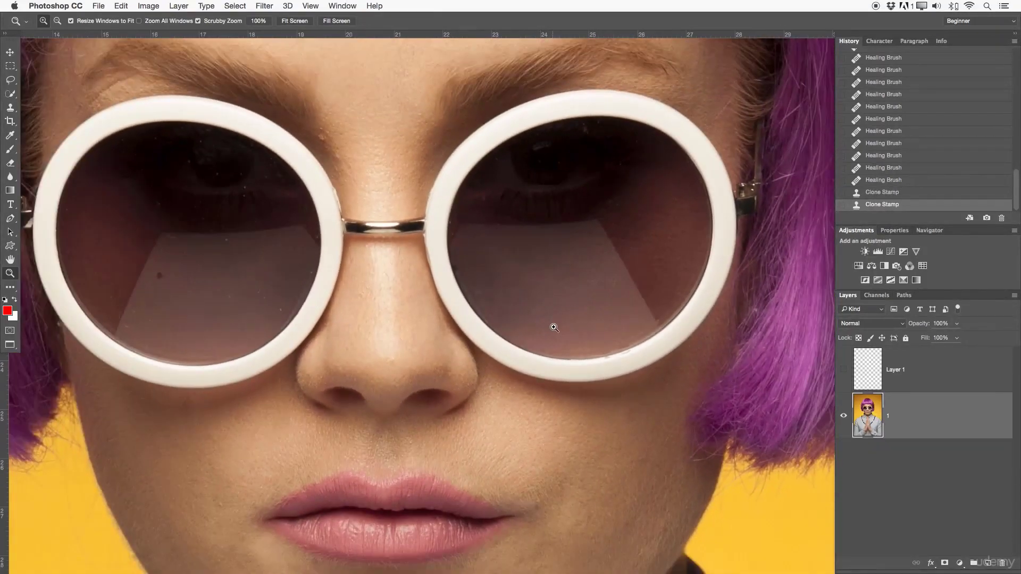
left_click(539, 326, "alt")
left_click(528, 325, "alt")
left_click(550, 324)
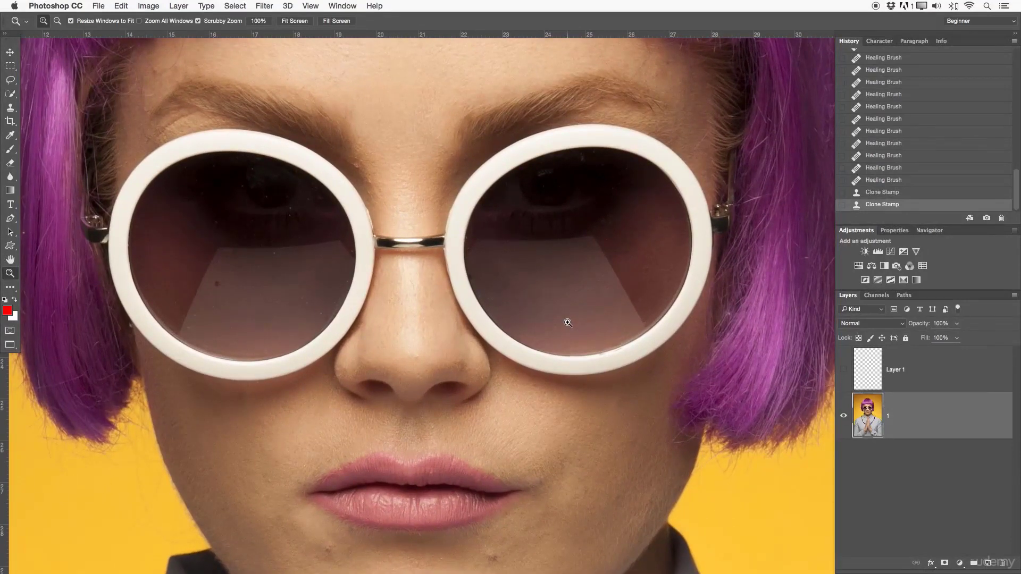
left_click(553, 326, "alt")
left_click(545, 320, "alt")
left_click(566, 334, "alt")
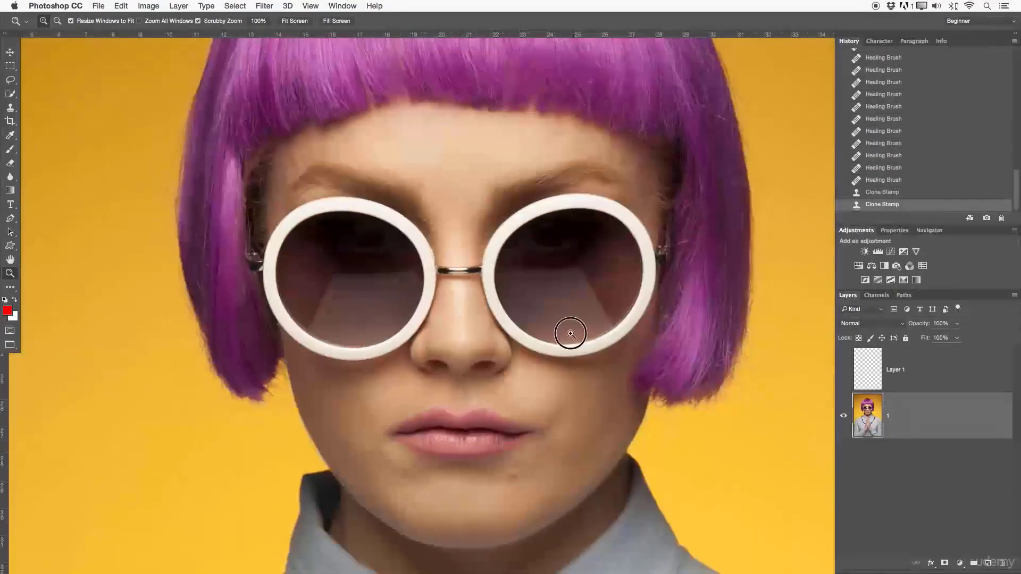
left_click(557, 328, "alt")
left_click_drag(572, 349, 561, 328)
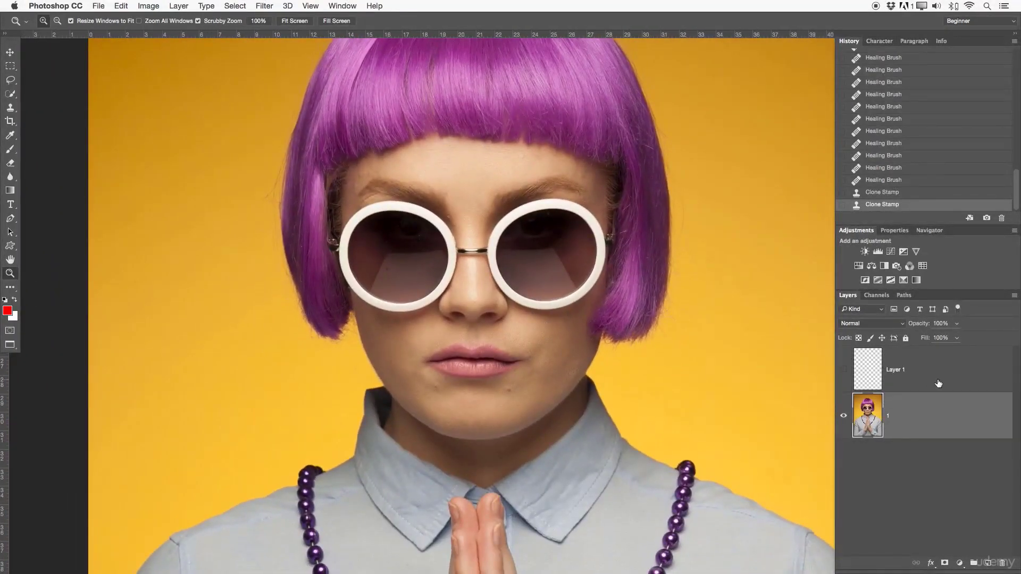
- Delete the empty Layer 1 and display the Clone Stamp's Sample options
left_click(938, 383)
key("Delete")
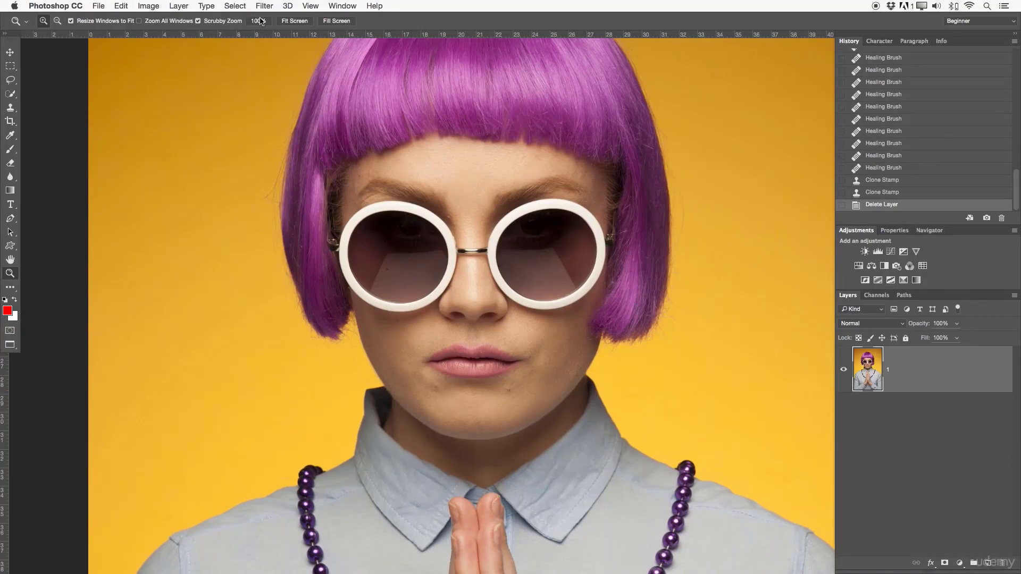
key("s")
left_click(408, 21)
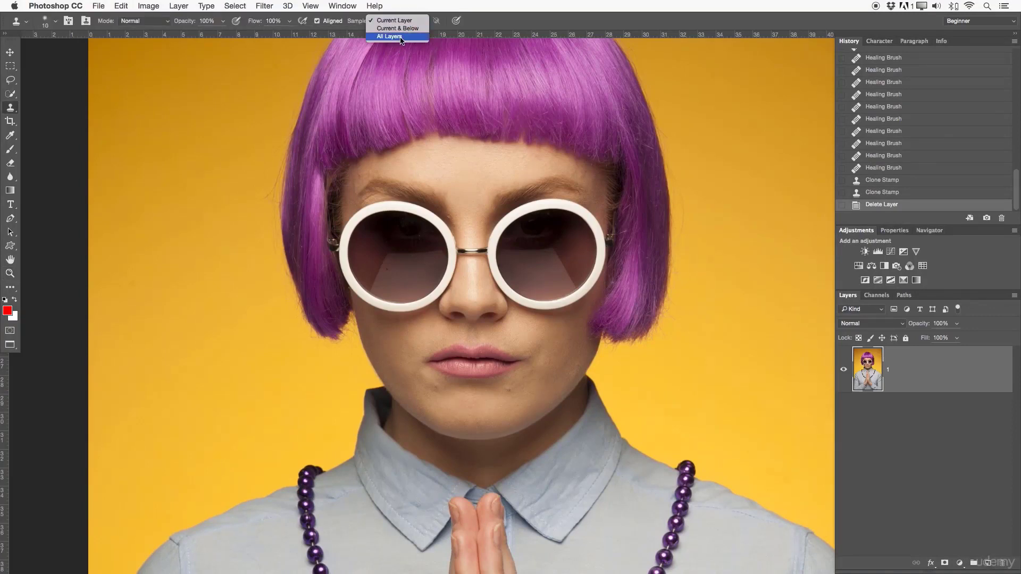
left_click(487, 20)
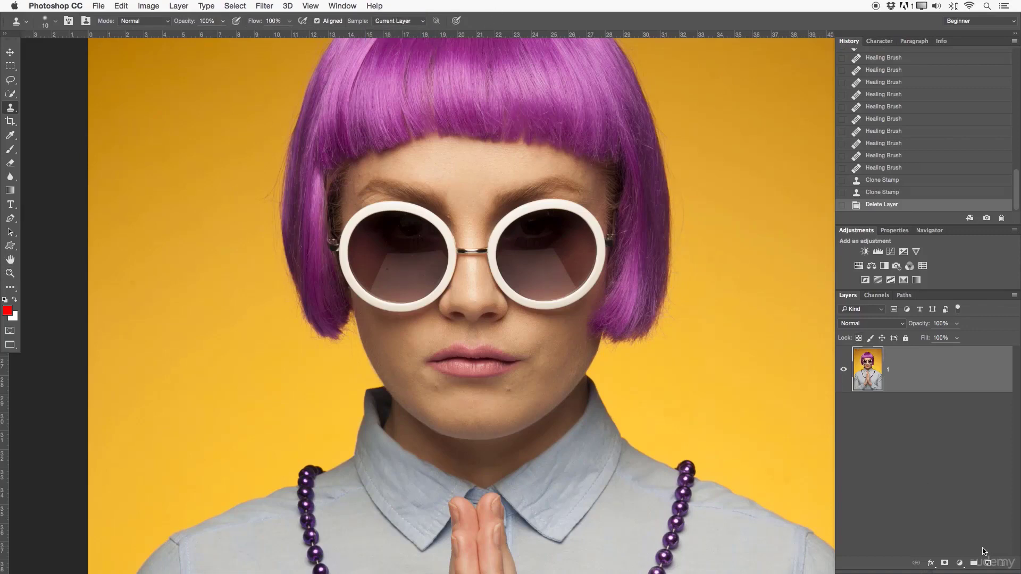
- Add a new empty layer above the photo layer and name it Healing
left_click(987, 565)
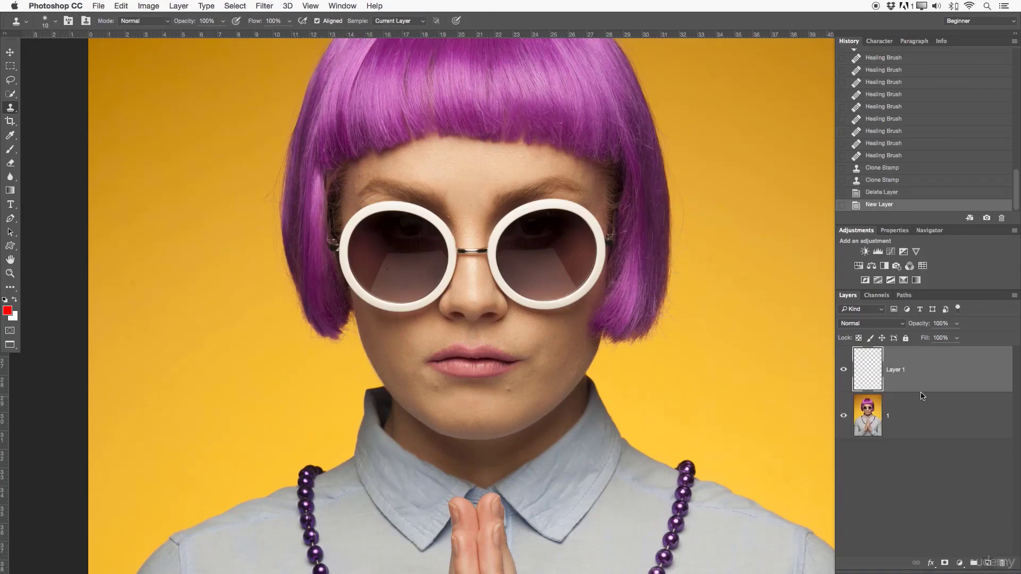
double_click(896, 369)
type("Healing")
key("Return")
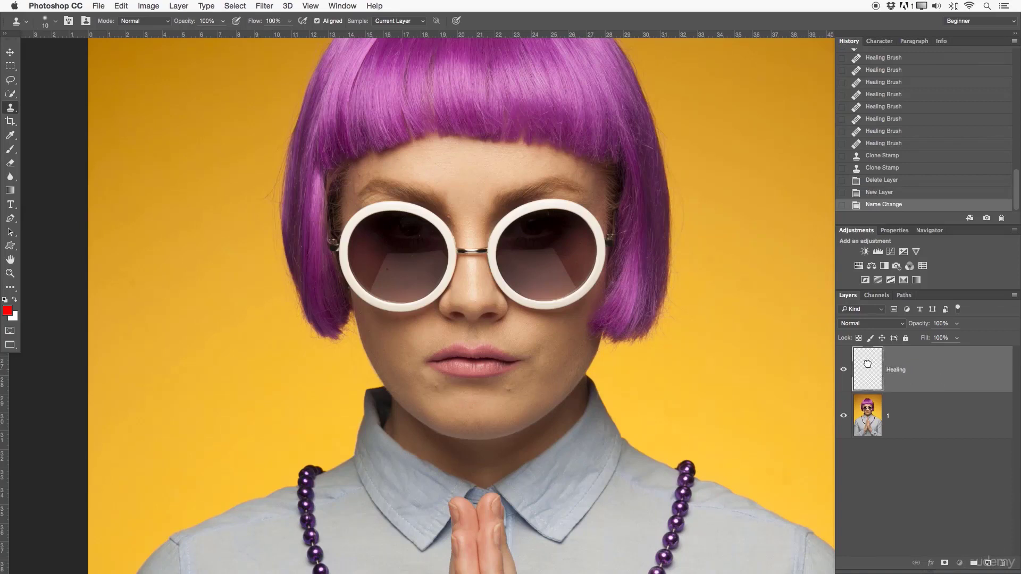
- Switch to the Healing Brush for the chin area and set its sampling to All Layers
left_click(518, 284)
left_click(577, 202)
key("z")
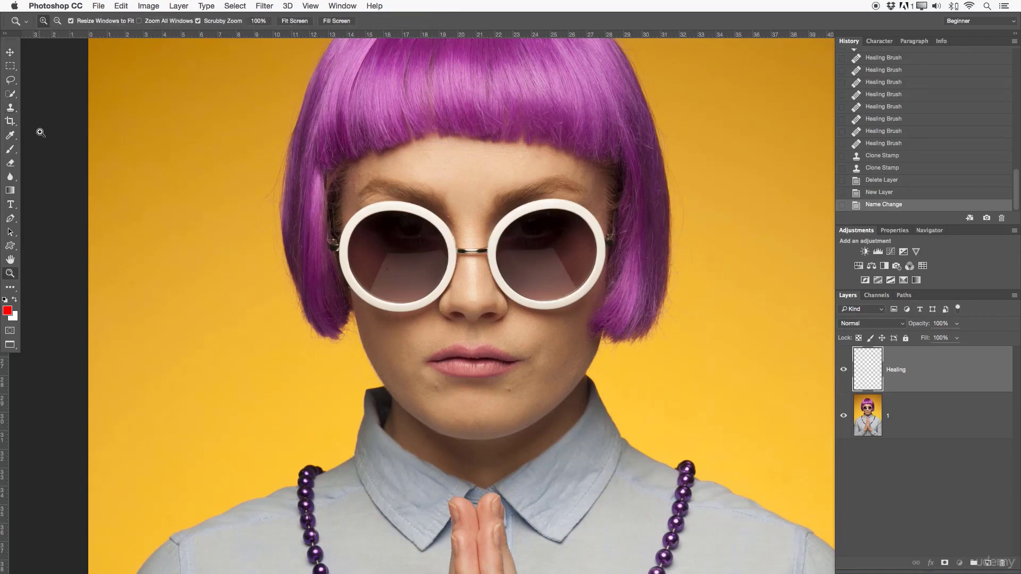
left_click(13, 113)
left_click(47, 116)
key("z")
left_click_drag(528, 376, 526, 248)
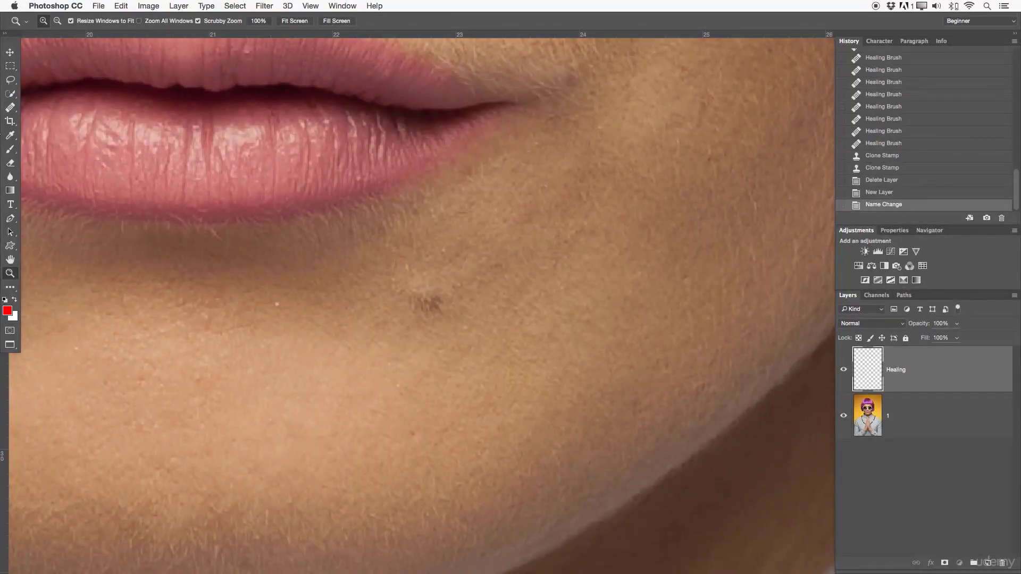
left_click(10, 108)
left_click(348, 21)
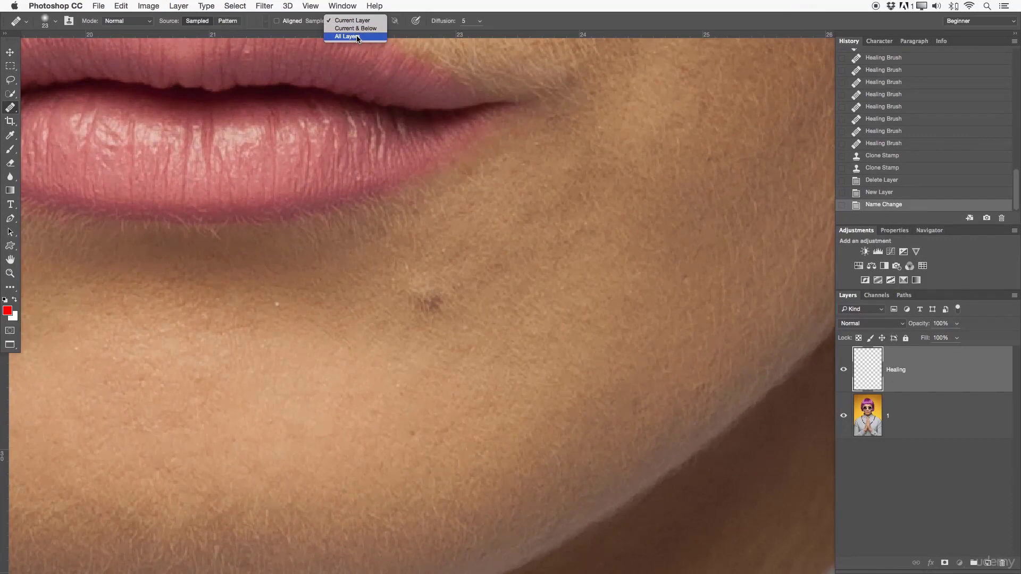
left_click(361, 37)
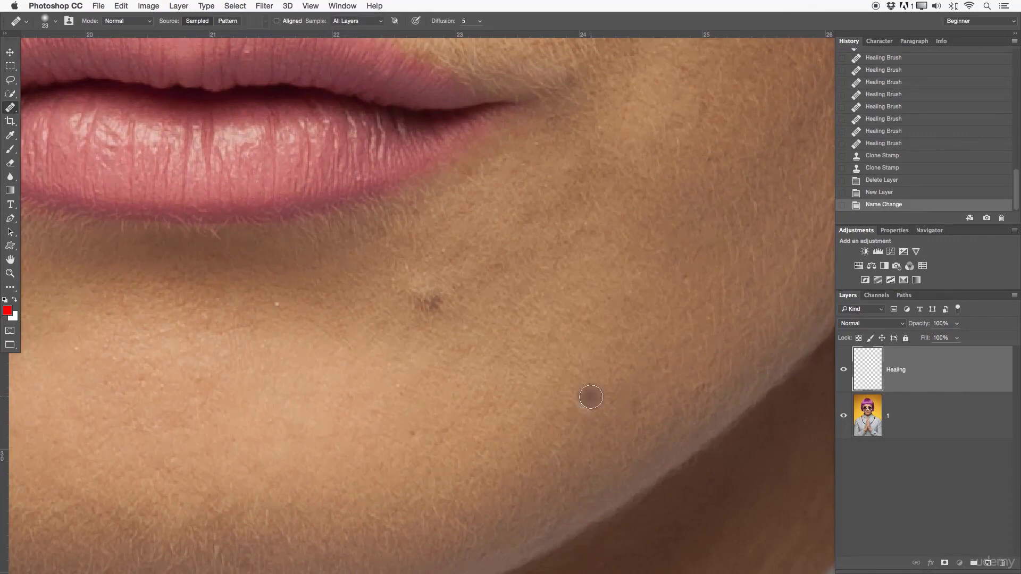
- Heal the dark mole below the corner of the mouth on the Healing layer, sampling clean skin nearby
left_click(490, 249, "alt")
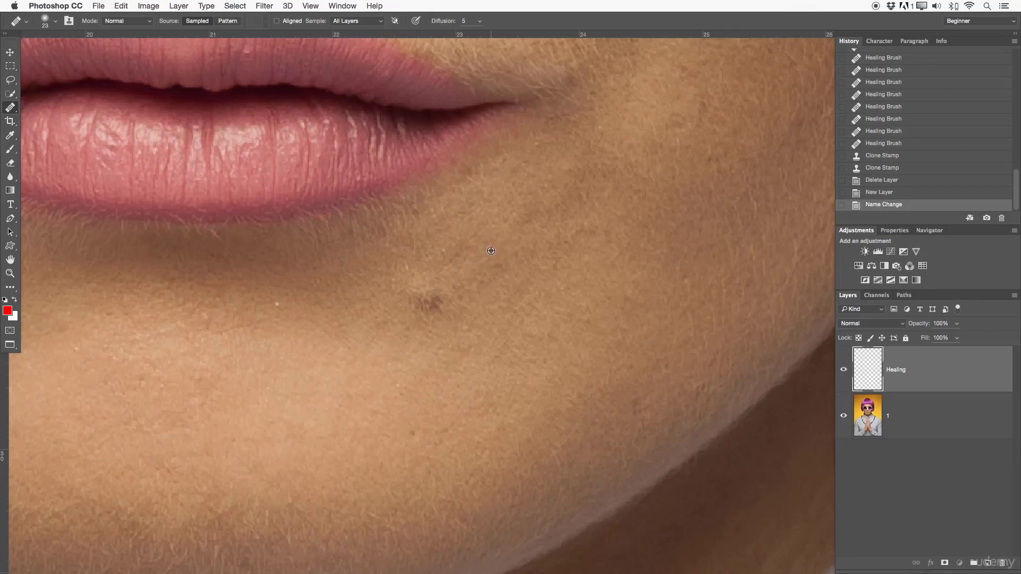
mouse_move(442, 288)
left_mouse_down()
mouse_move(433, 313)
mouse_move(413, 294)
mouse_move(461, 277)
mouse_move(426, 268)
mouse_move(413, 276)
mouse_move(425, 303)
mouse_move(437, 277)
mouse_move(447, 298)
mouse_move(457, 291)
mouse_move(409, 302)
left_mouse_up()
left_click(459, 293, "alt")
left_click(479, 246, "alt")
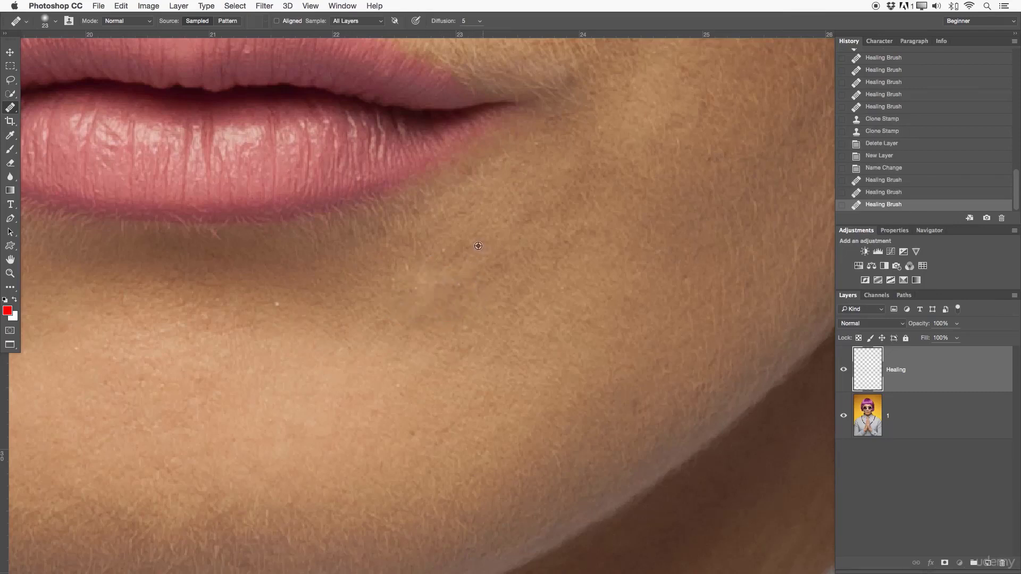
mouse_move(451, 251)
left_mouse_down()
mouse_move(422, 268)
mouse_move(423, 283)
left_mouse_up()
left_click(436, 253, "alt")
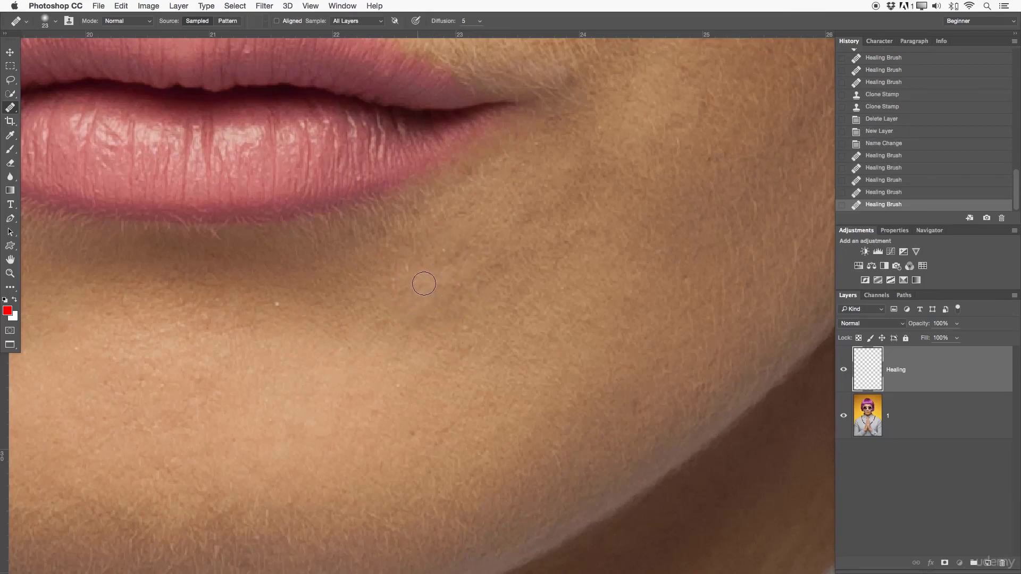
- Heal the light speck on the chin and the small blemishes below the mouth's other corner
left_click(298, 300, "alt")
left_click(280, 305)
left_click_drag(183, 396, 610, 294)
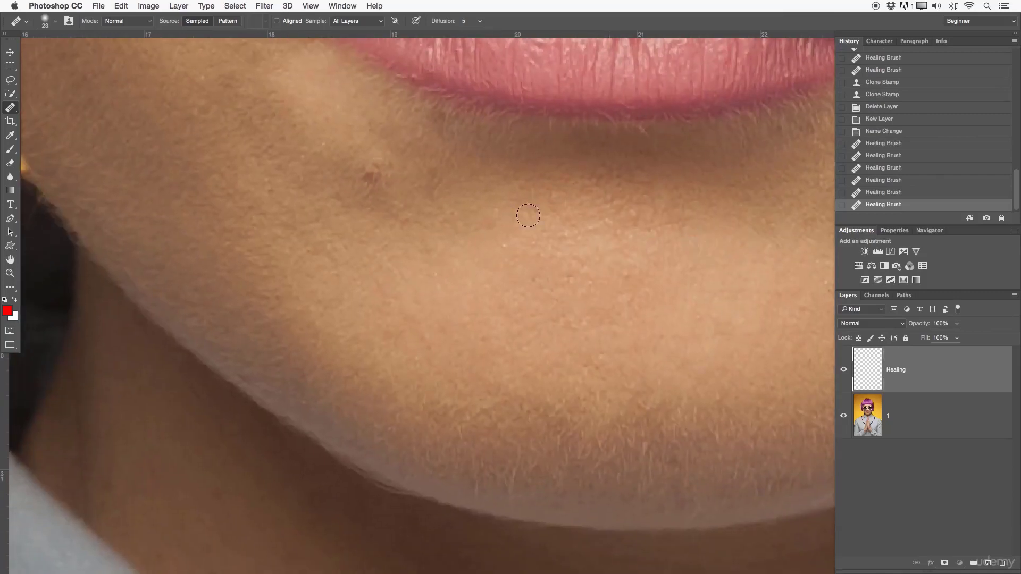
left_click(372, 171)
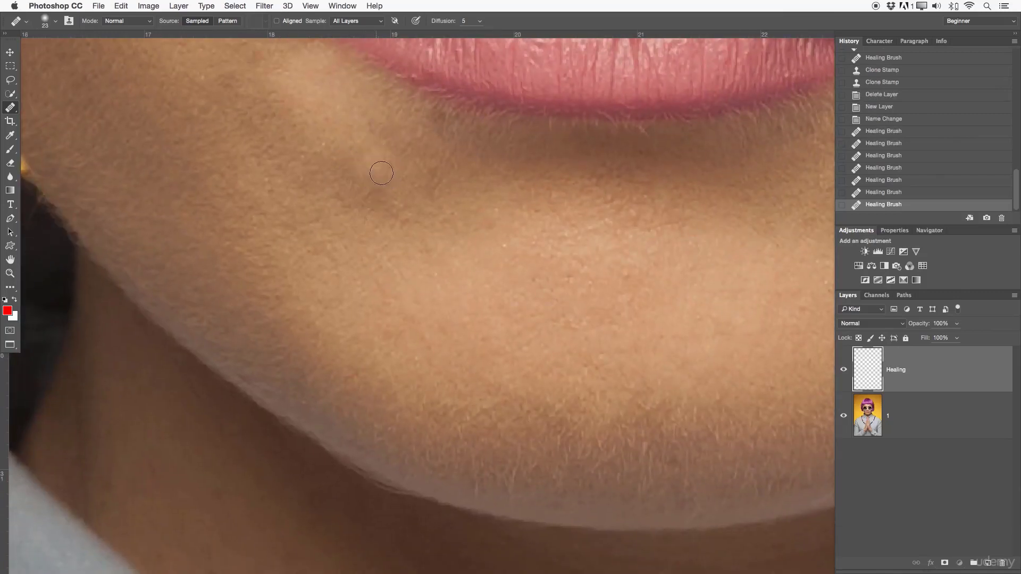
left_click(374, 146)
- Heal the small skin blemishes on the cheek beside and above the corner of the mouth
left_click_drag(685, 191, 725, 456)
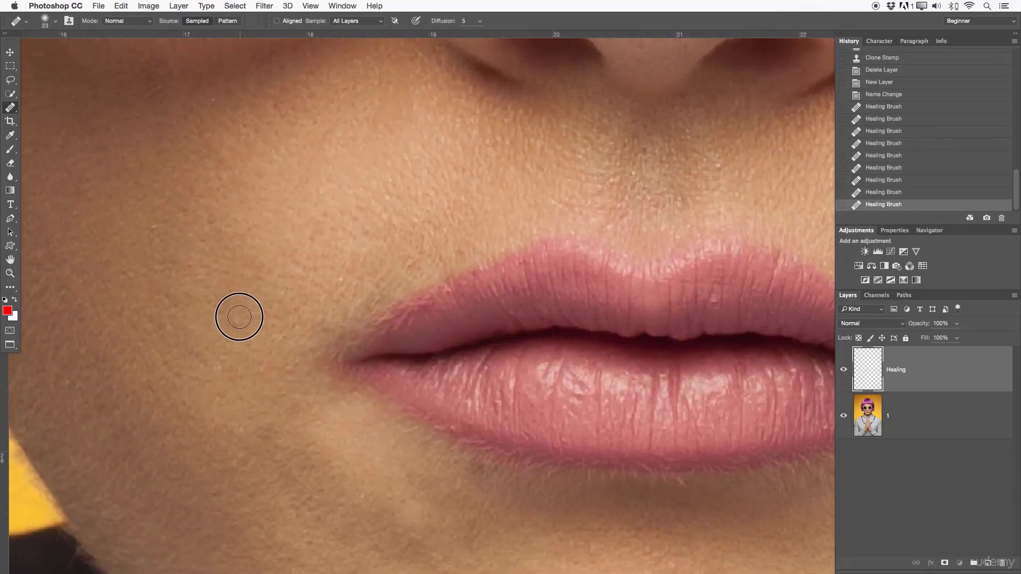
left_click(240, 317)
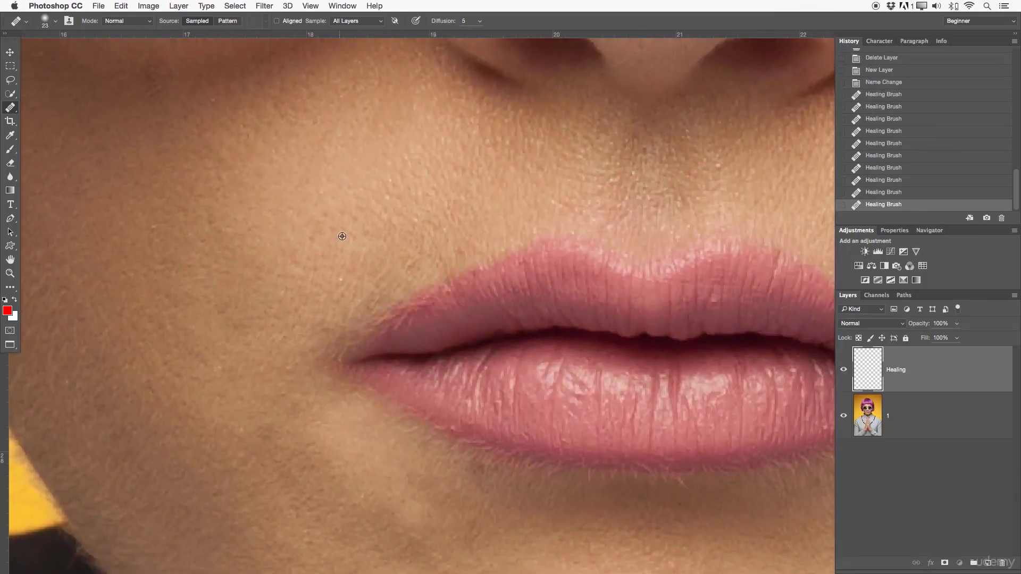
left_click(340, 277)
left_click_drag(410, 254, 420, 250)
left_click(387, 197)
left_click_drag(452, 134, 485, 327)
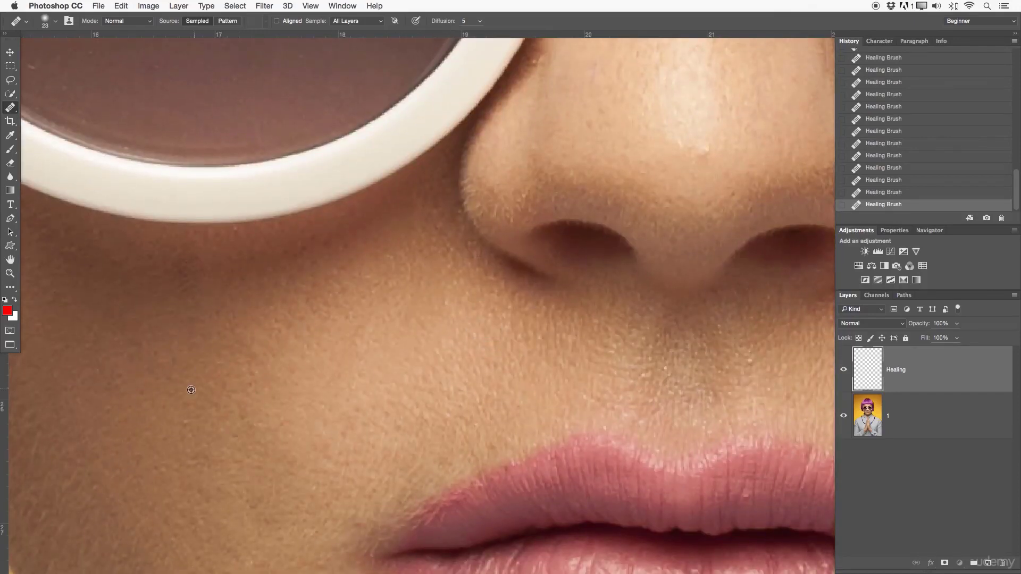
- Heal the bright speck on the tip of the nose and the bump beside the eyebrow's inner end
left_click_drag(455, 182, 353, 424)
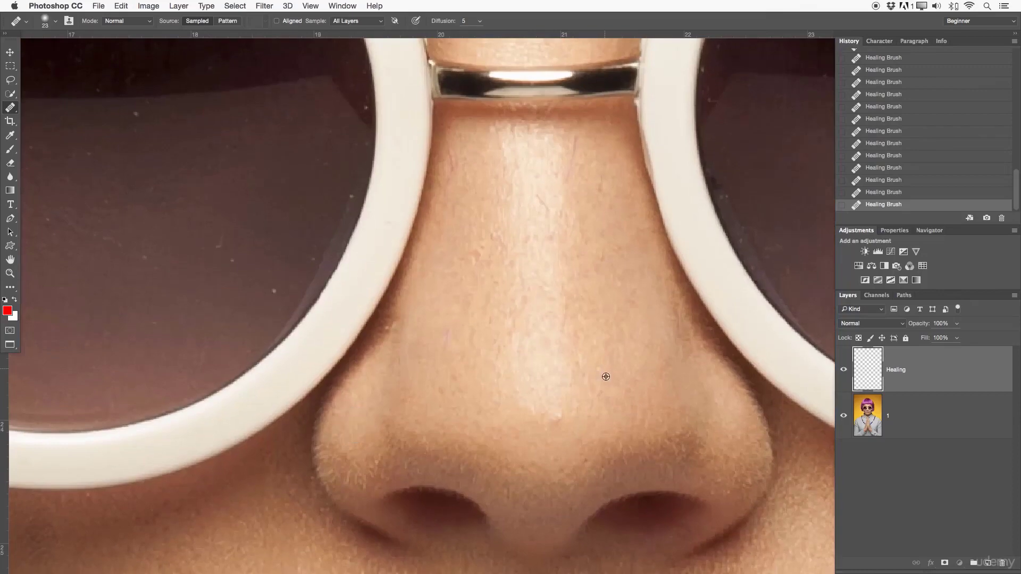
left_click(551, 416, "alt")
left_click_drag(572, 244, 584, 490)
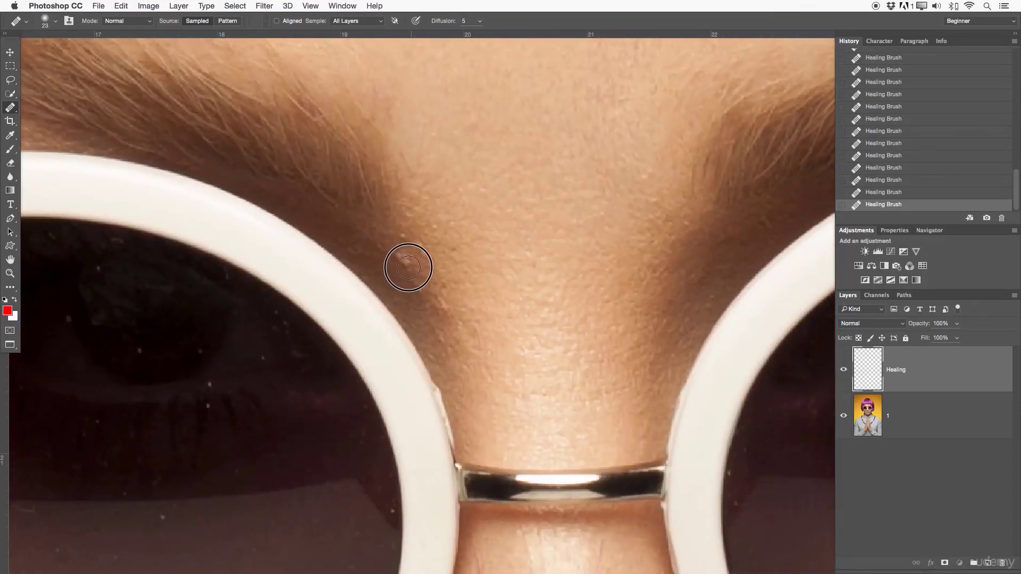
left_click_drag(406, 267, 412, 276)
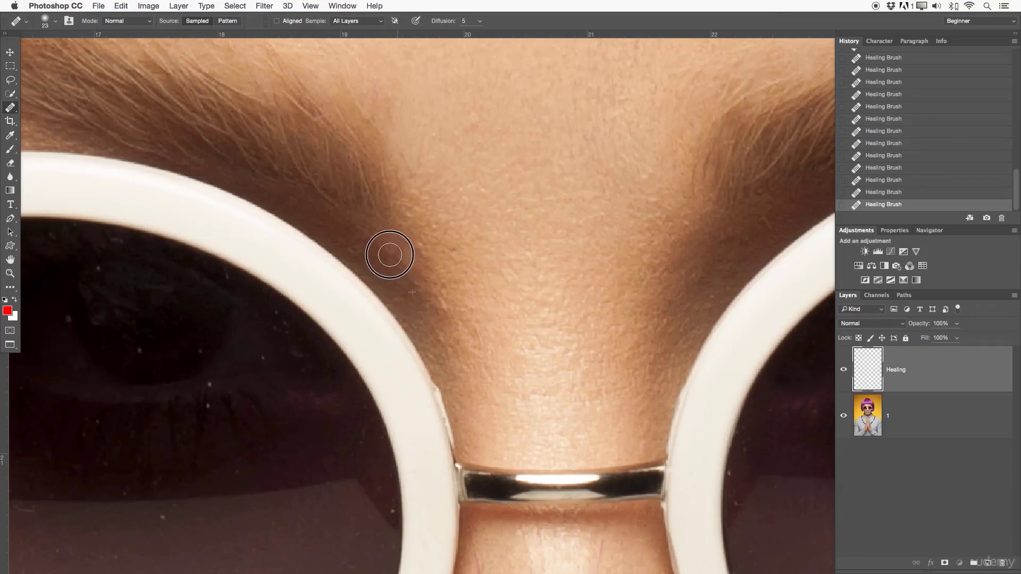
- Heal the remaining bump in the shadow between the left-hand eyebrow's inner end and the bridge of the nose
left_click(401, 238)
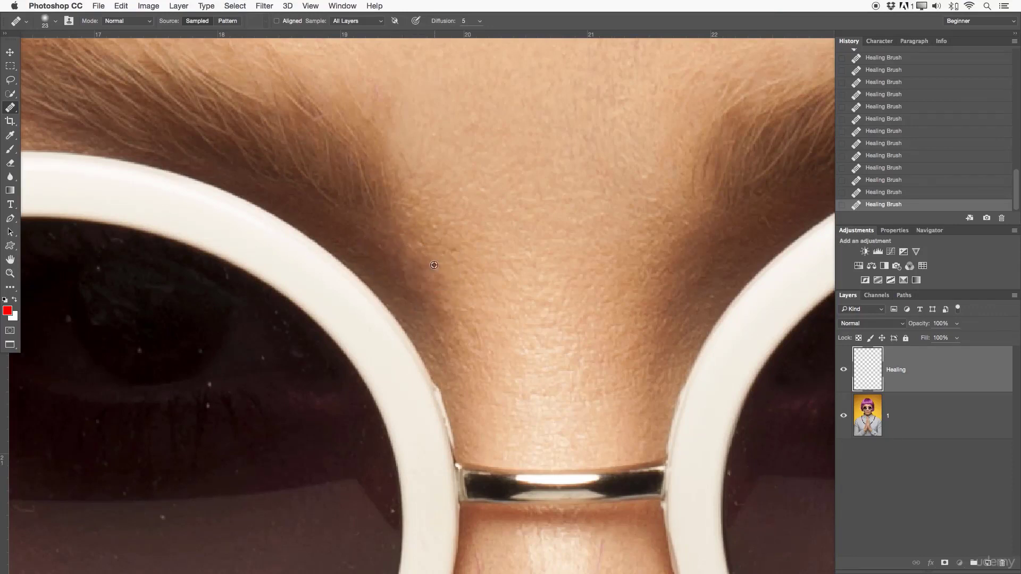
key("z")
left_click_drag(601, 238, 633, 300)
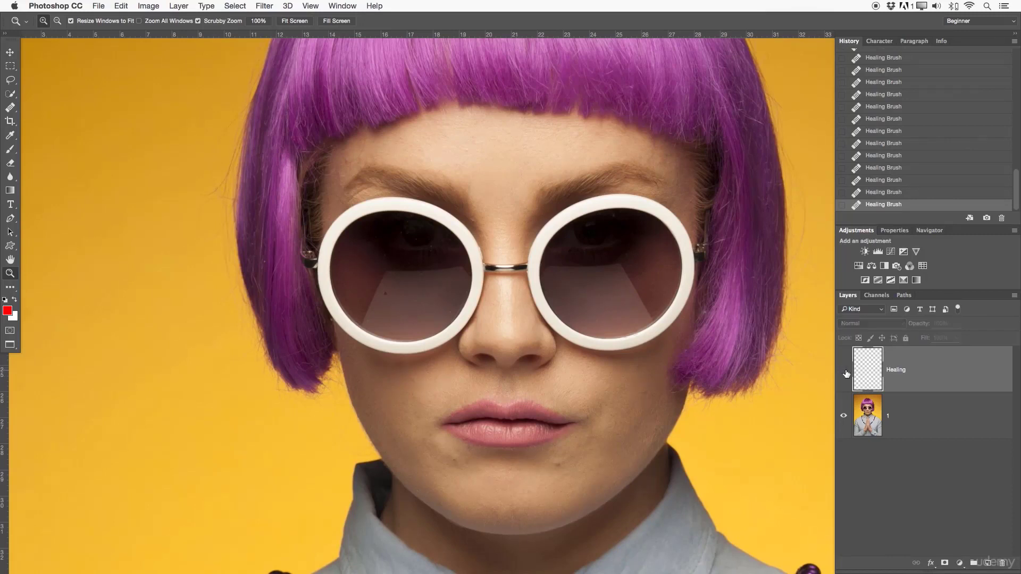
- Compare the face with the Healing layer hidden and shown, and delete the Healing layer
left_click(843, 371)
left_click(844, 370)
left_click(844, 371)
left_click(844, 370)
left_click(844, 370)
key("Delete")
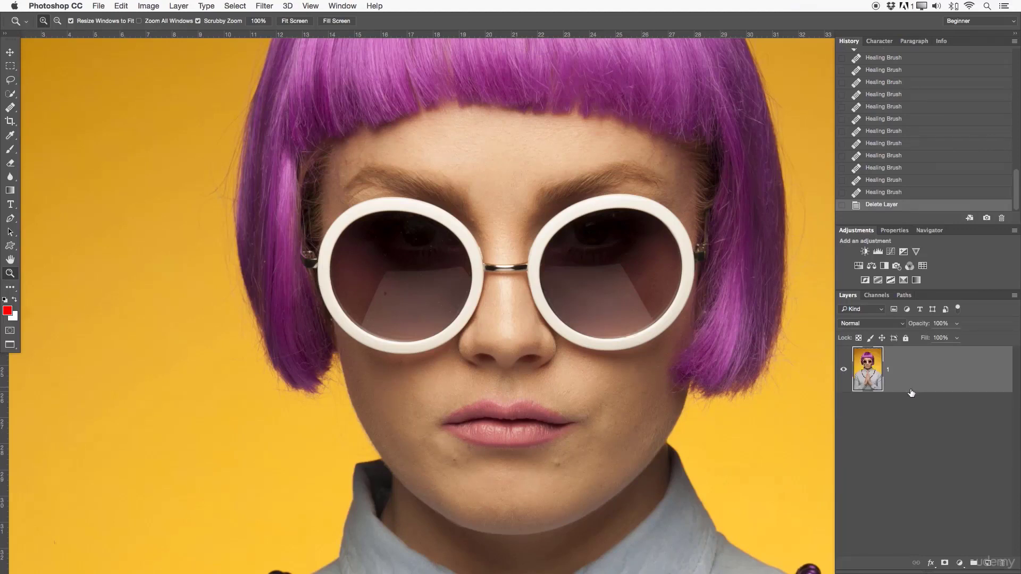
- Duplicate layer 1 and rename the copy as 2
key("super+j")
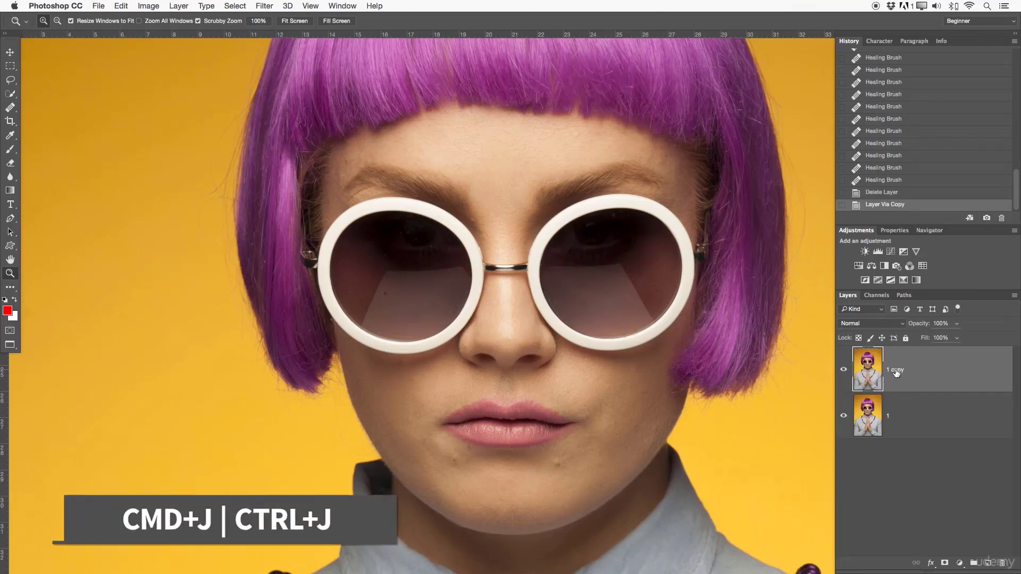
double_click(896, 370)
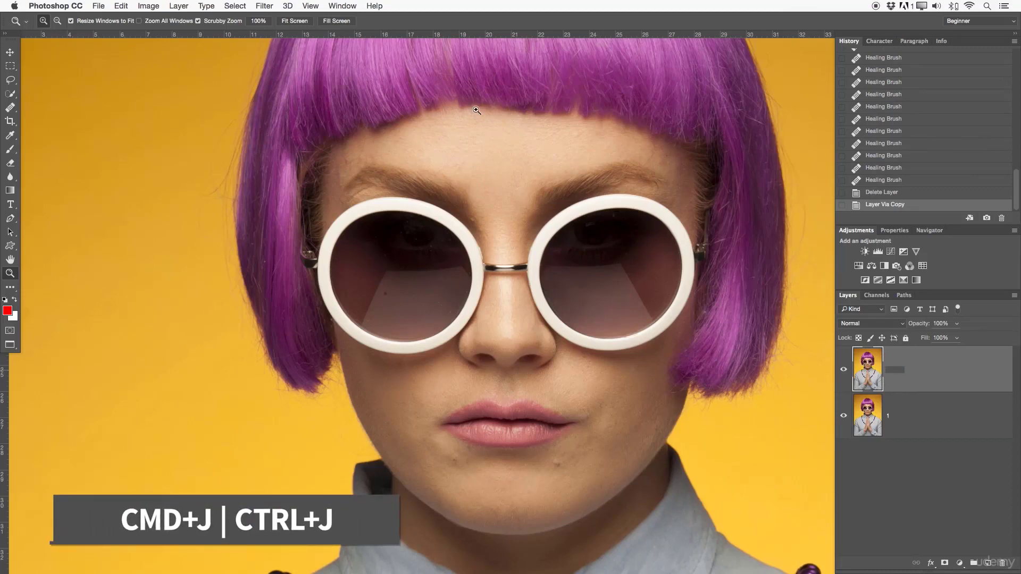
type("2")
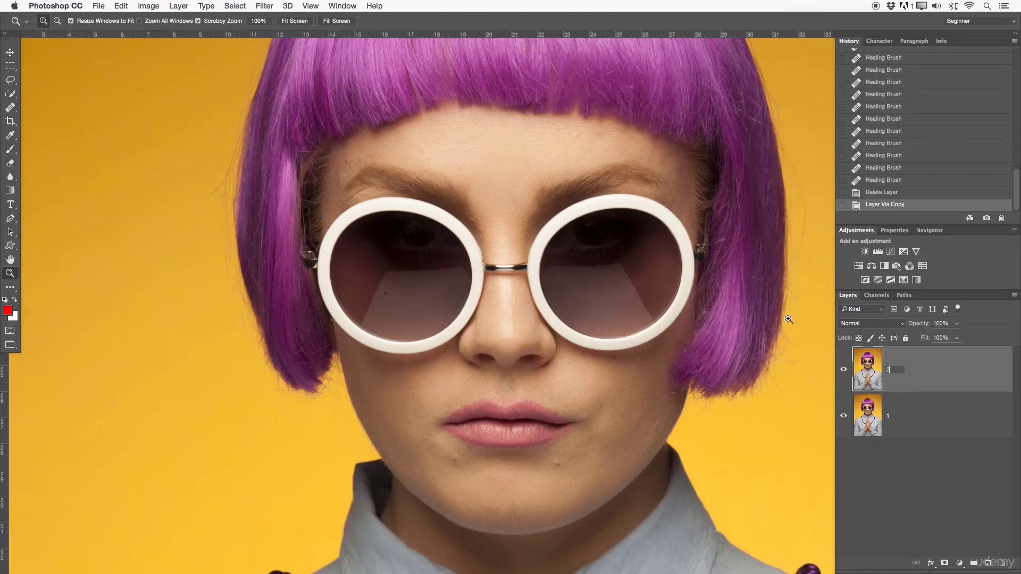
key("Return")
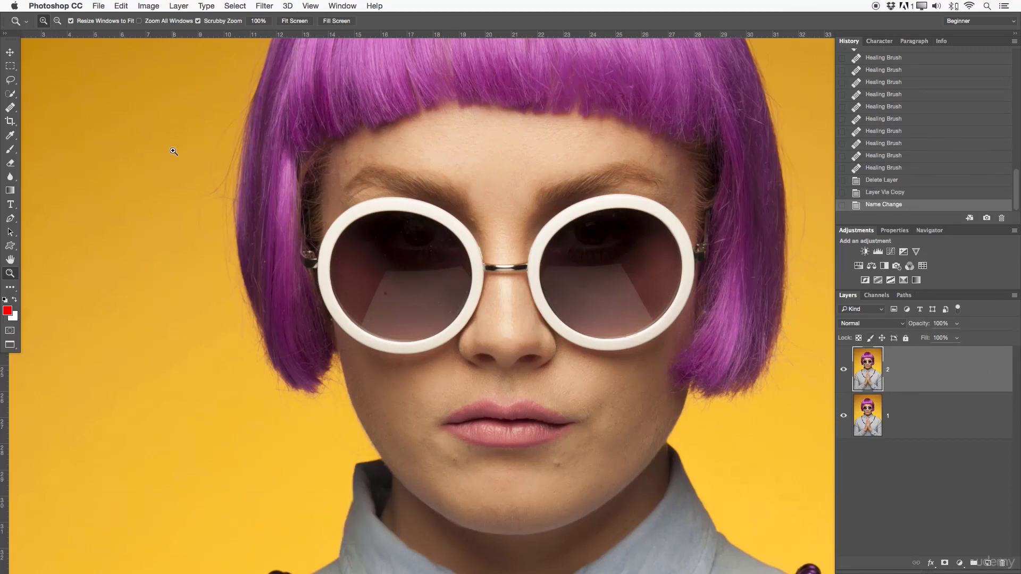
- Choose the Healing Brush tool and set its sampling to Current Layer
key("s")
right_click(11, 109)
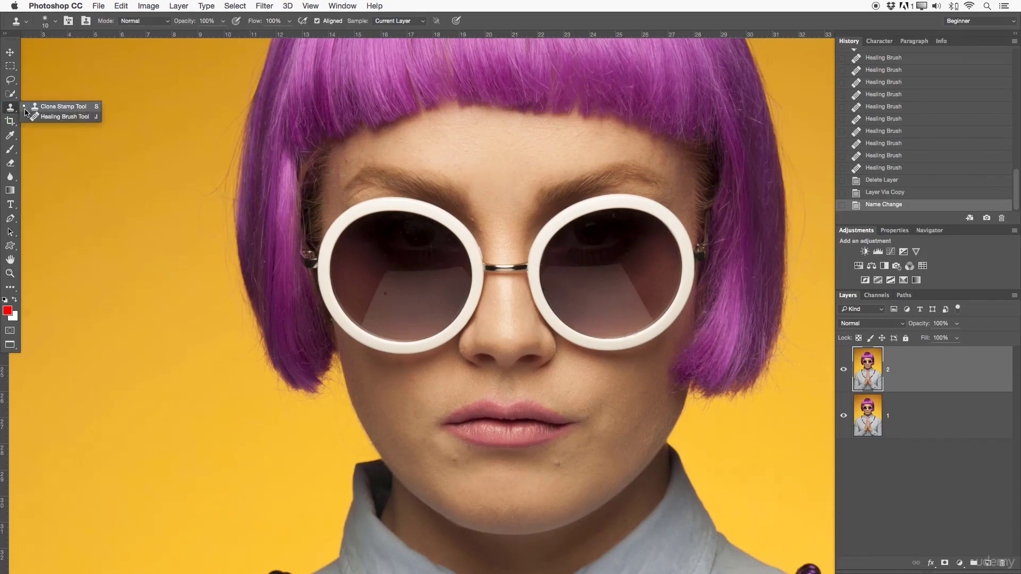
left_click(34, 116)
left_click(375, 21)
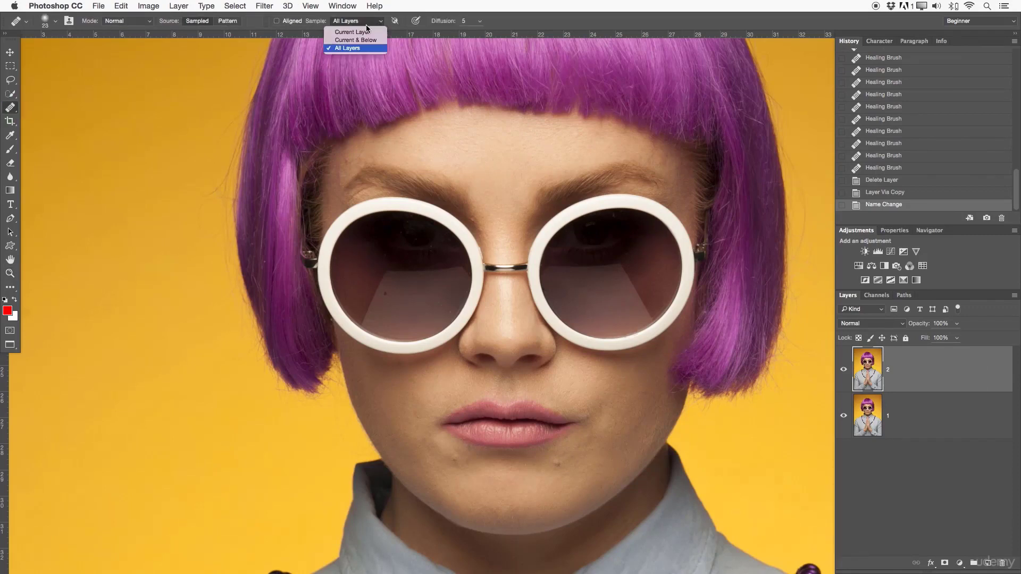
left_click(374, 30)
- Heal the dark mole below the right-hand corner of the mouth and the skin around it directly on layer 2
key("z")
left_click(585, 450)
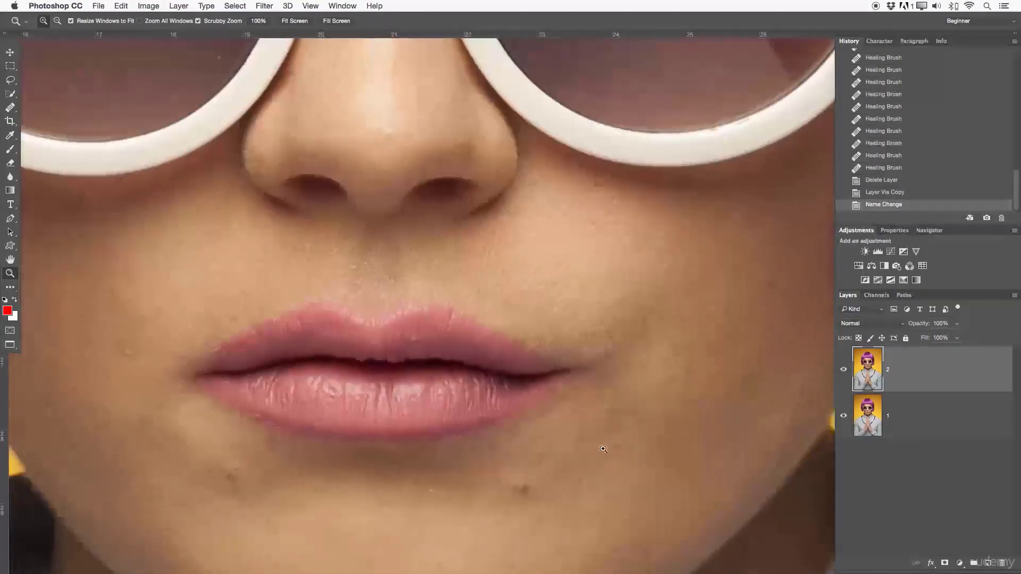
left_click_drag(585, 450, 590, 315)
key("h")
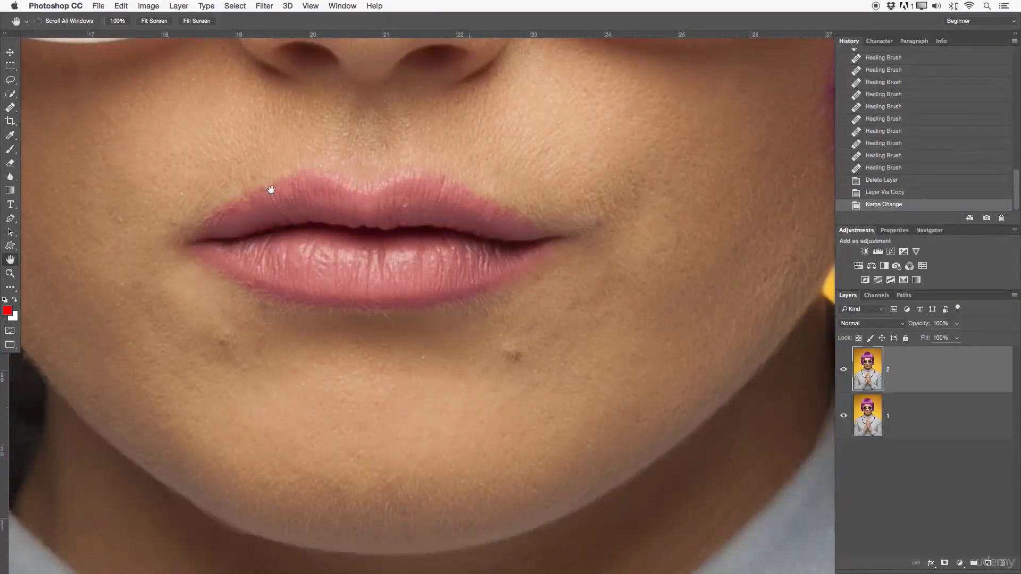
key("j")
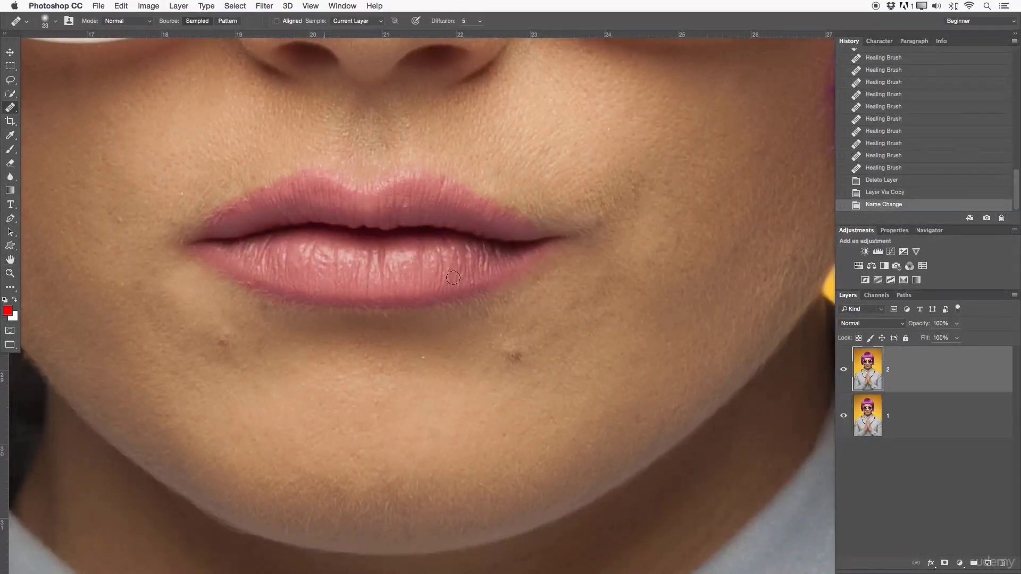
mouse_move(506, 352)
left_mouse_down()
mouse_move(520, 357)
mouse_move(508, 353)
left_mouse_up()
left_click(531, 343)
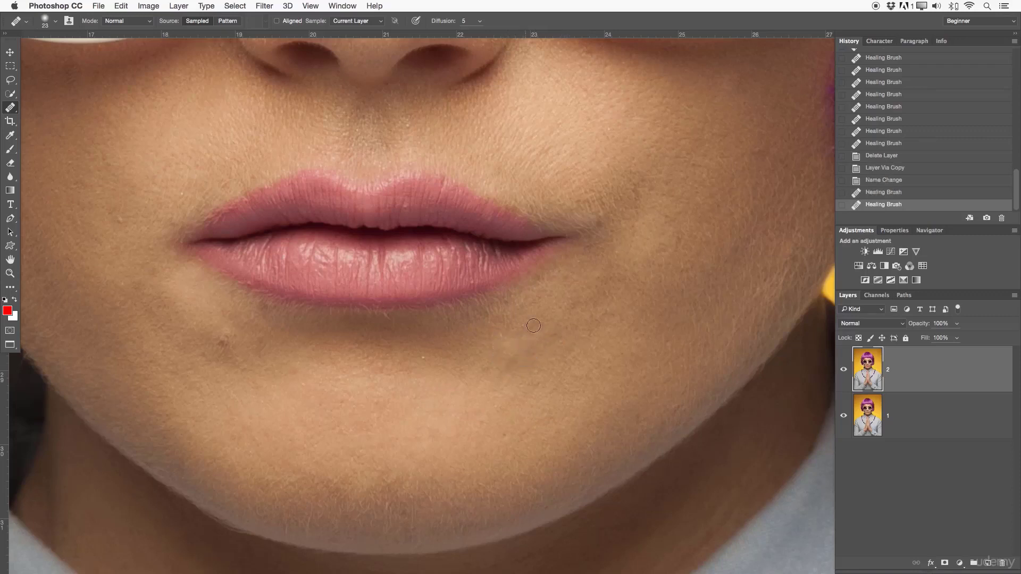
left_click(517, 326)
left_click(534, 372)
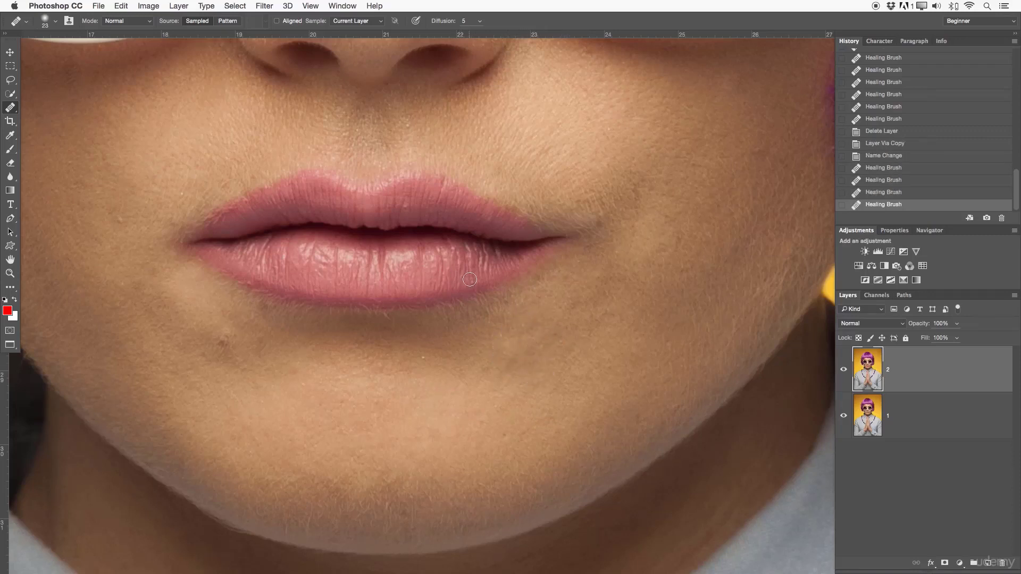
- Heal the light speck below the lower lip and the small spots beside it on the chin on layer 2
left_click(470, 279)
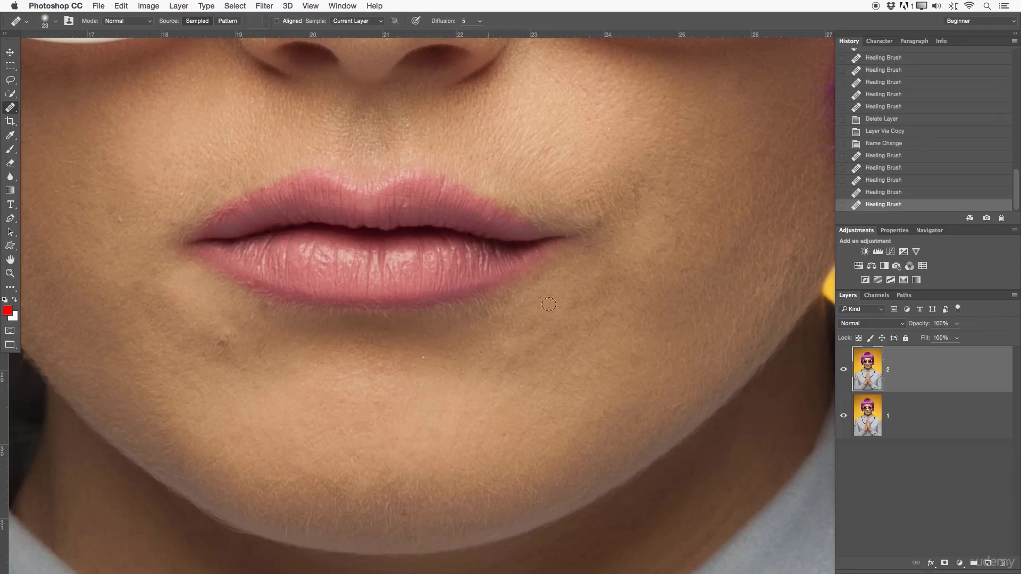
left_click(422, 356)
left_click(402, 371)
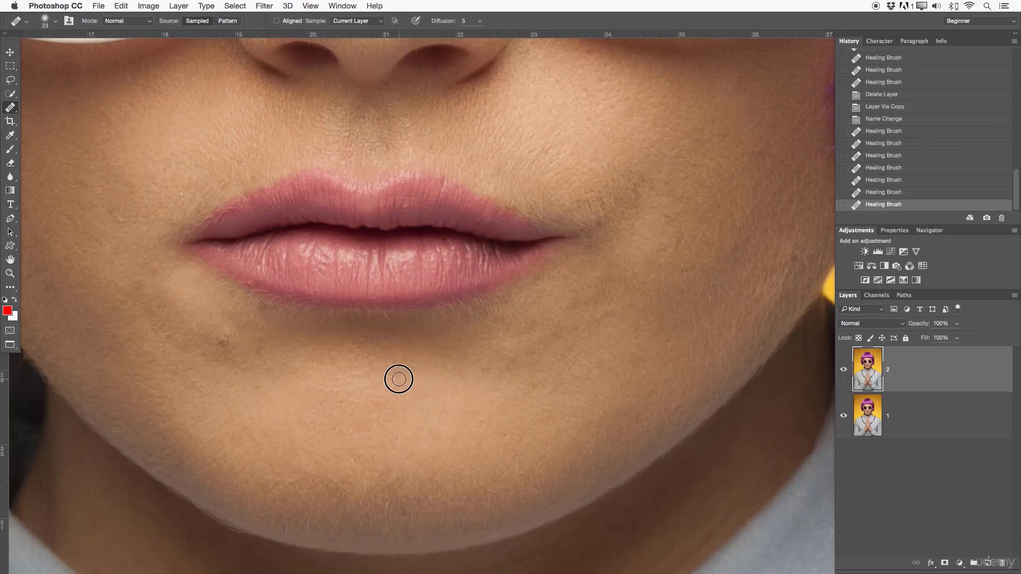
left_click(388, 378)
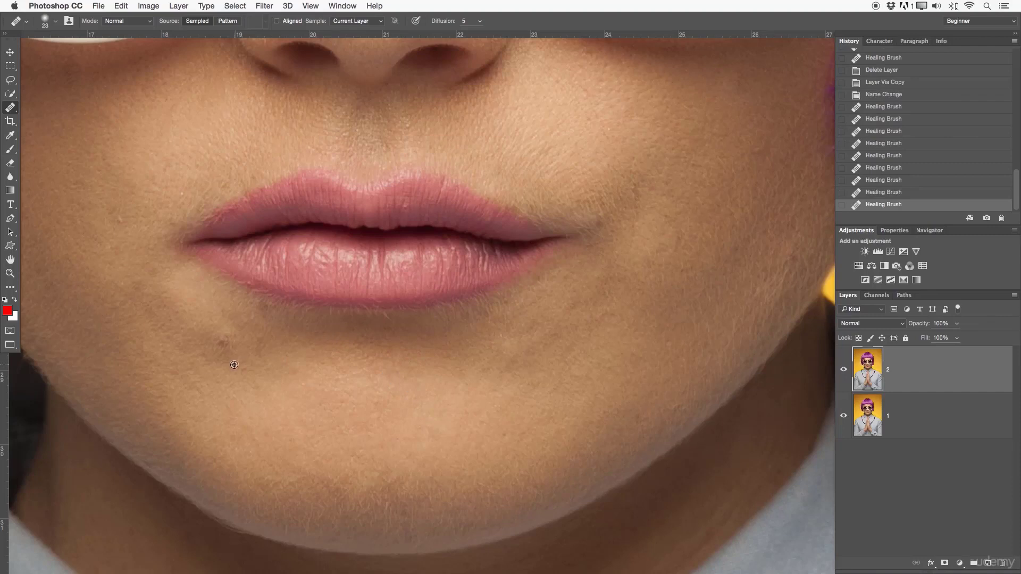
- Heal the mole below the left-hand corner of the mouth and the blemishes on the adjoining cheek on layer 2
left_click(224, 345)
left_click(269, 346)
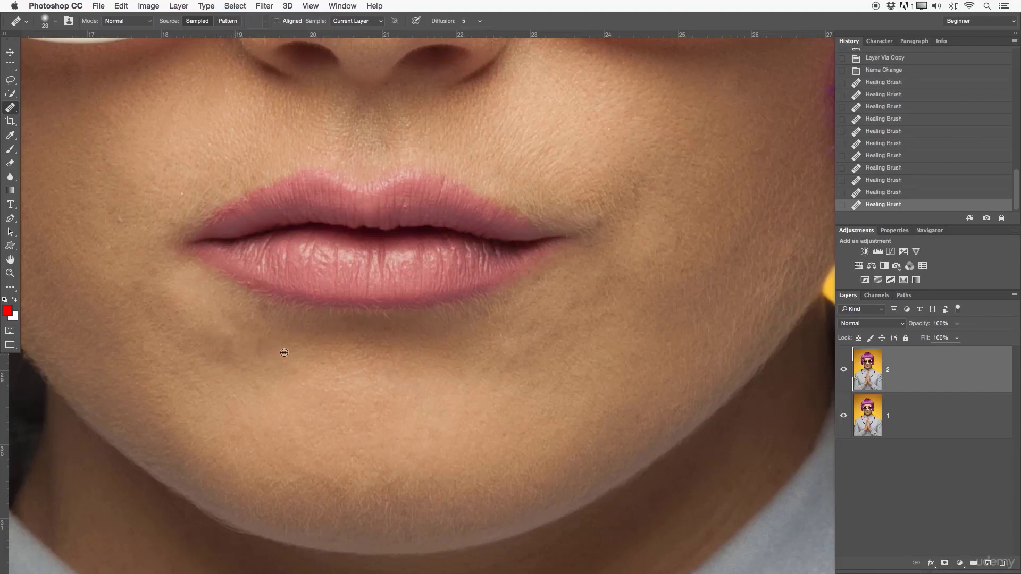
left_click(123, 216)
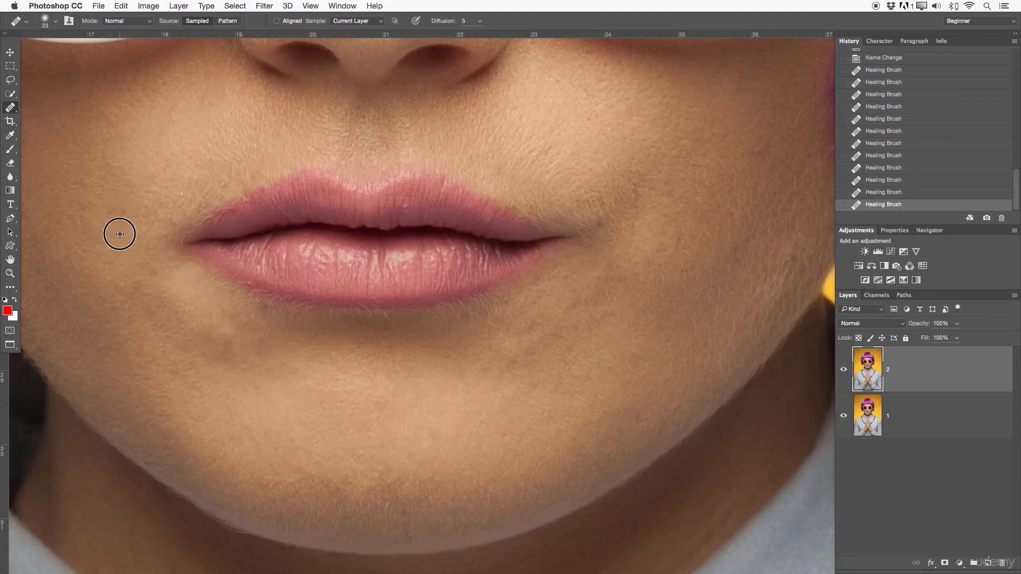
left_click(127, 287)
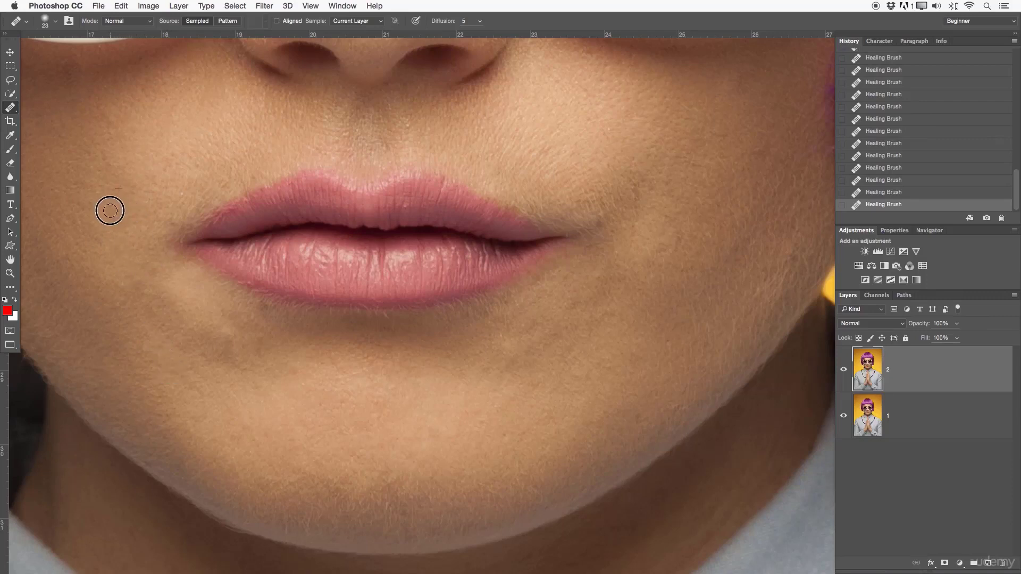
left_click(97, 143, "alt")
left_click_drag(110, 171, 94, 170)
left_click(175, 170, "alt")
left_click_drag(175, 201, 178, 197)
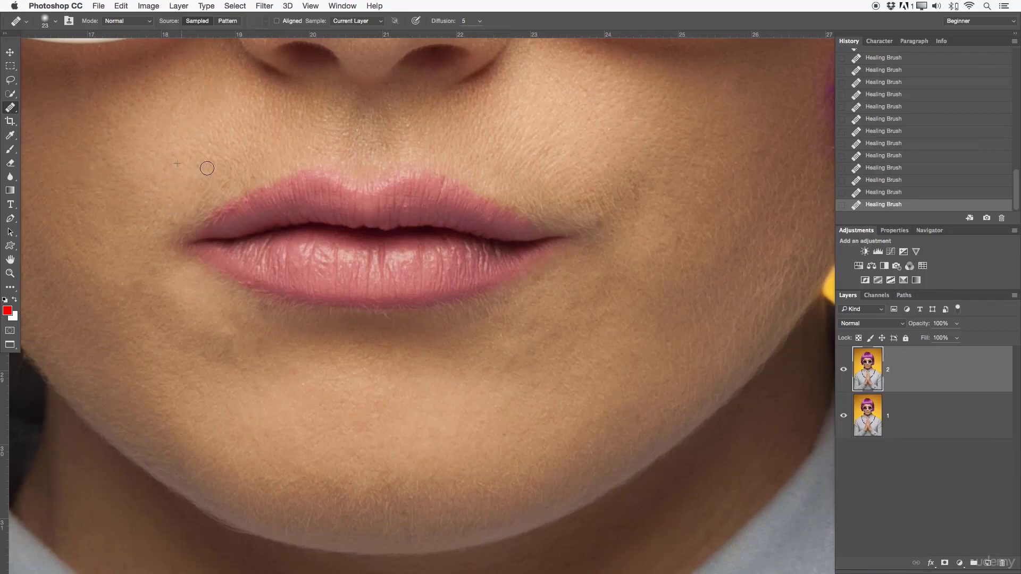
- Heal the small blemishes above the upper lip and on the right-hand cheek above the mouth's corner on layer 2
left_click(347, 140, "alt")
left_click_drag(339, 140, 362, 124)
left_click(613, 141, "alt")
left_click(587, 116)
left_click(619, 149)
left_click(615, 135, "alt")
left_click(603, 119)
- Compare the face with layer 2 hidden and shown, and delete layer 2
key("z")
left_click_drag(610, 159, 578, 160)
left_click_drag(559, 272, 512, 379)
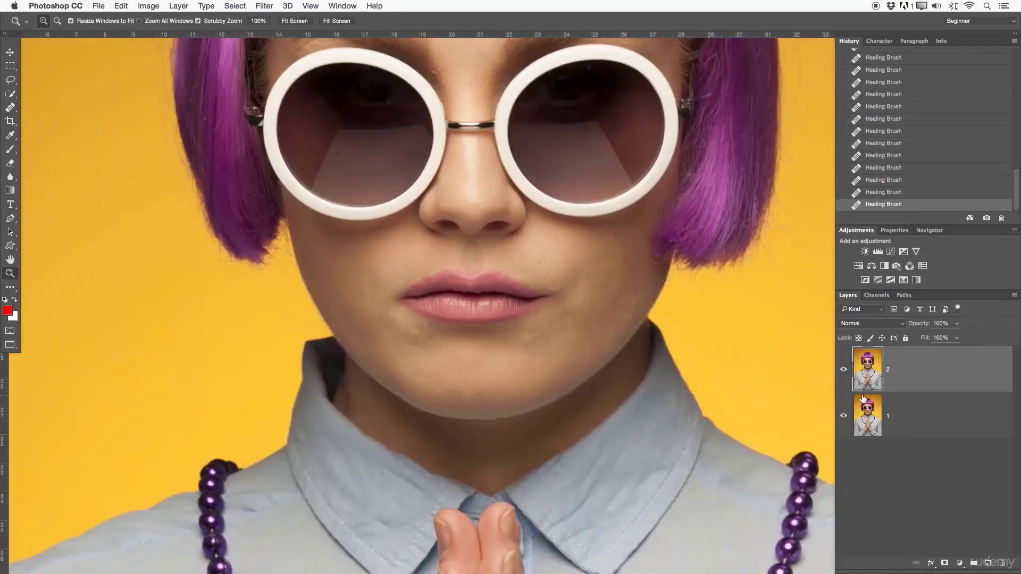
left_click(846, 372)
left_click(846, 372)
left_click(846, 372)
left_click(847, 371)
key("BackSpace")
left_click_drag(499, 295, 458, 293)
left_click_drag(481, 274, 446, 318)
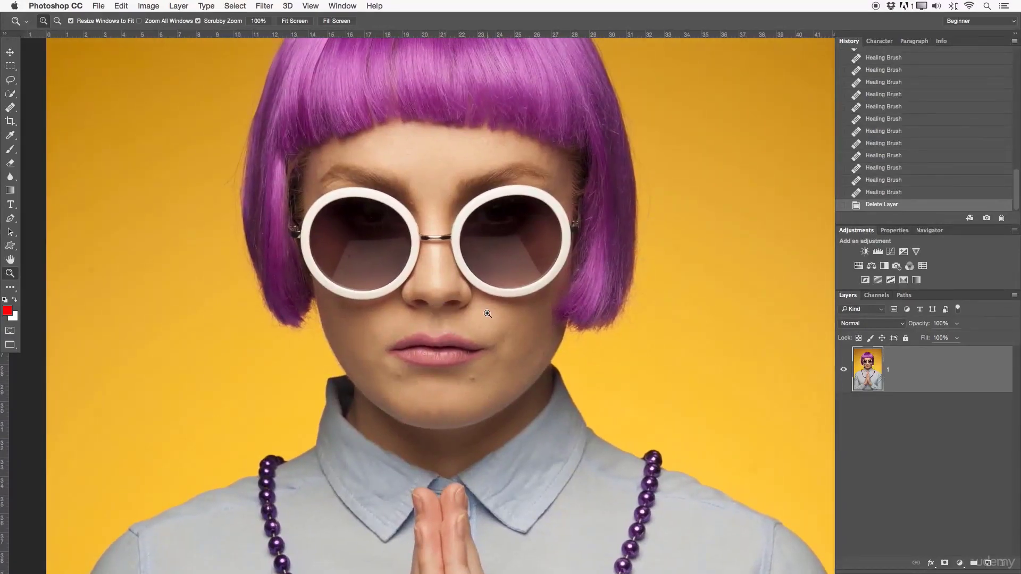
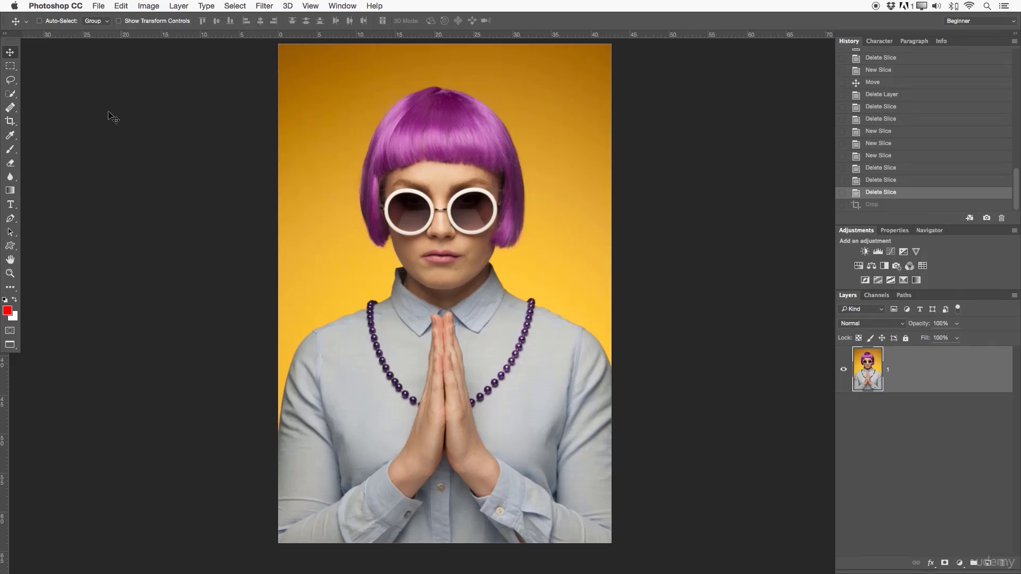
- Crop the portrait with the Crop Tool, cutting off the top of the hair and everything below the fingertips
left_click(9, 123)
left_click(9, 124)
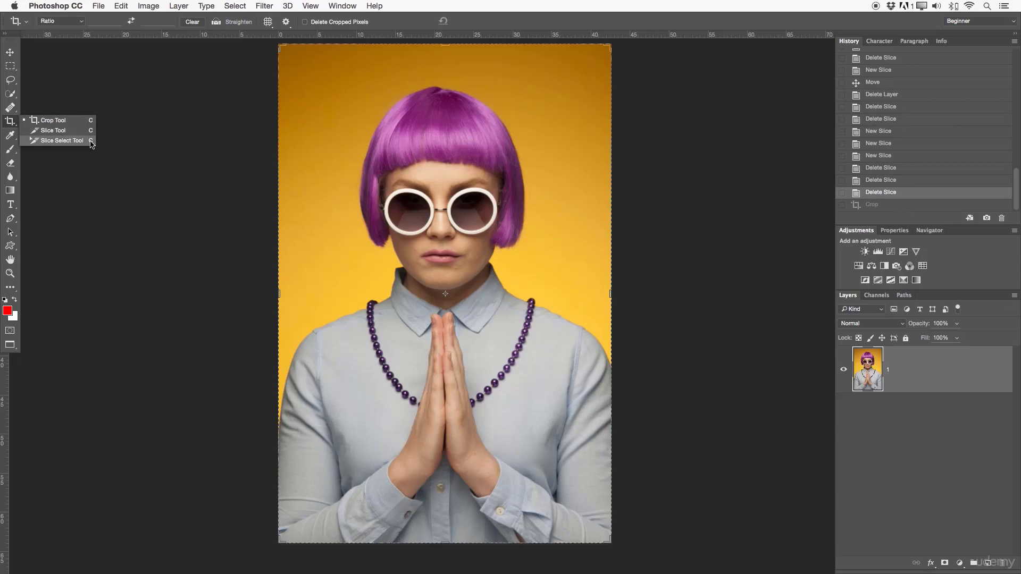
left_click(46, 125)
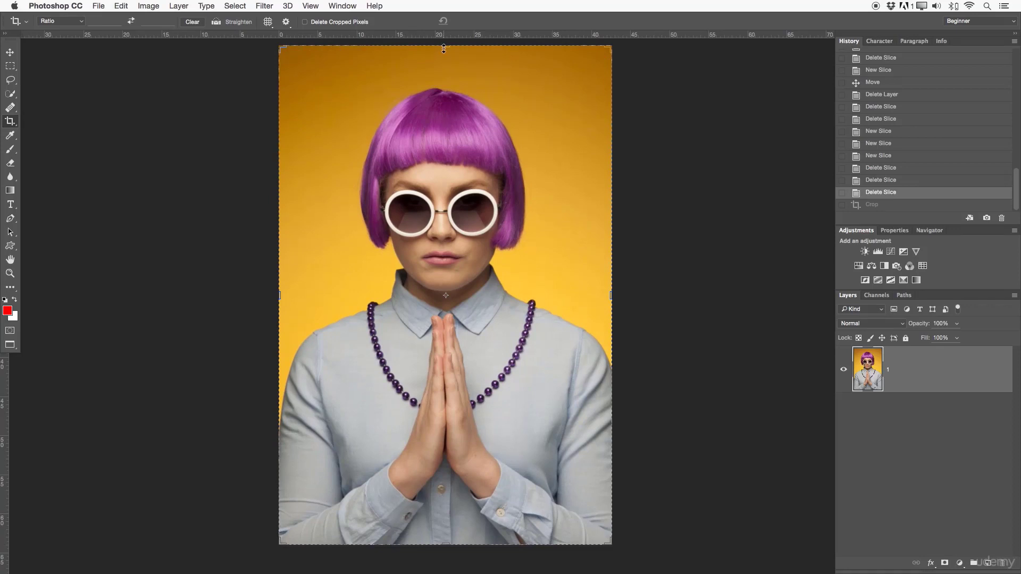
mouse_move(444, 49)
left_mouse_down()
mouse_move(441, 95)
mouse_move(453, 89)
mouse_move(456, 101)
left_mouse_up()
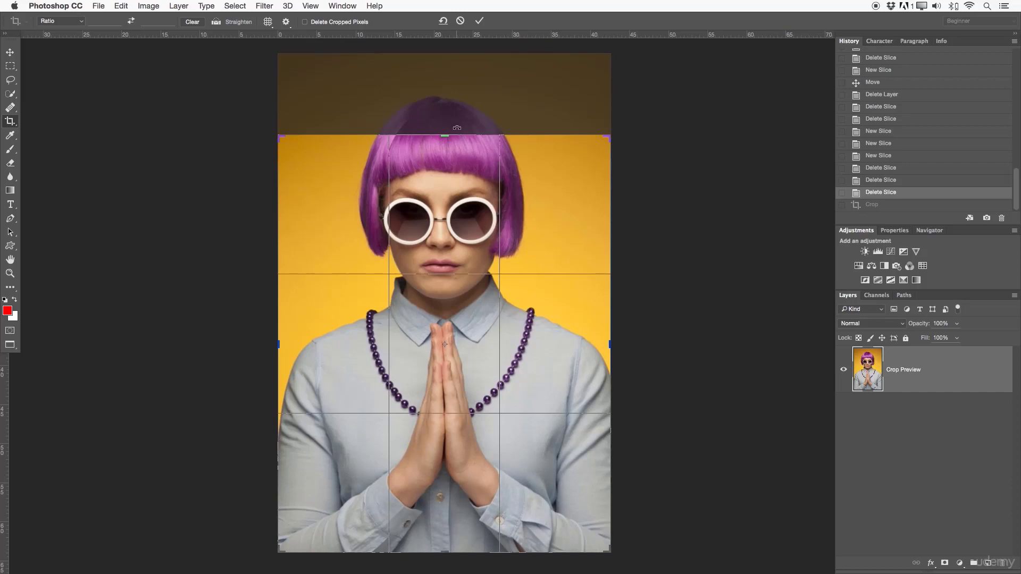
mouse_move(444, 548)
left_mouse_down()
mouse_move(445, 420)
mouse_move(447, 466)
left_mouse_up()
left_click_drag(471, 406, 468, 324)
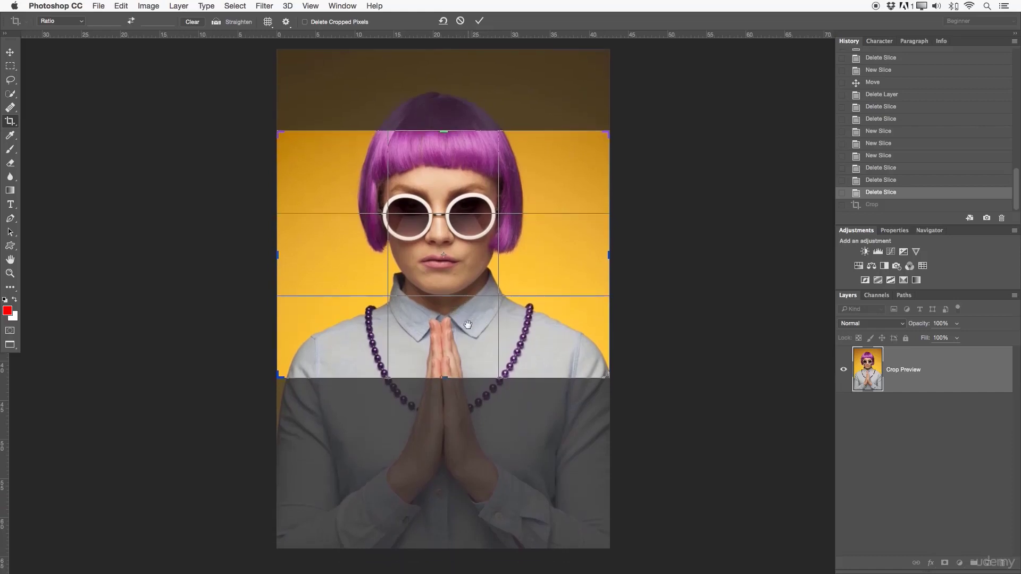
left_click(479, 21)
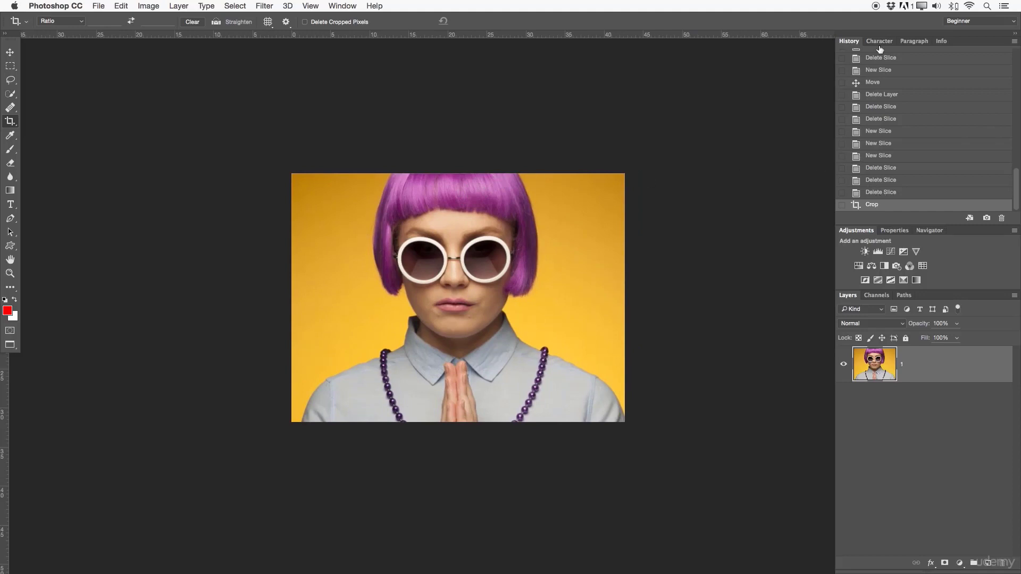
- Revert the photo to its state before the crop and fit the whole portrait in view
left_click(886, 192)
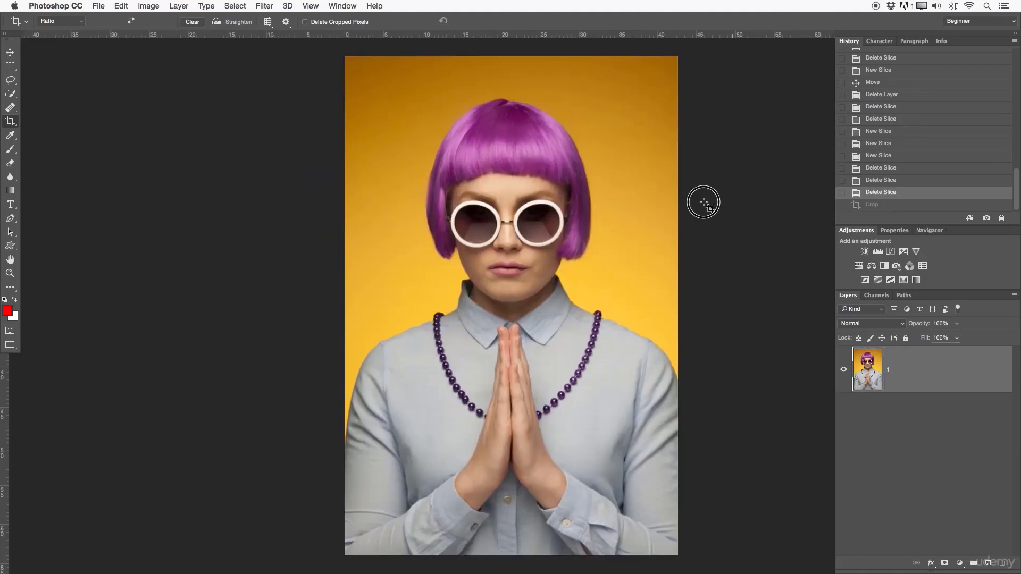
key("z")
left_click(674, 210, "alt")
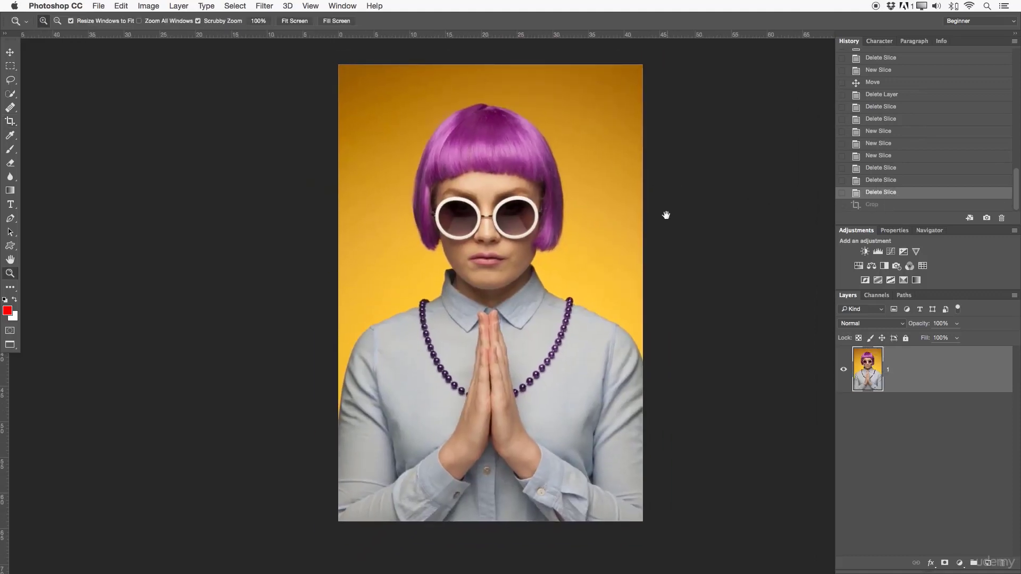
left_click(636, 215, "alt")
- Constrain the crop area of the full portrait to the 4 : 5 (8 : 10) ratio
left_click(12, 122)
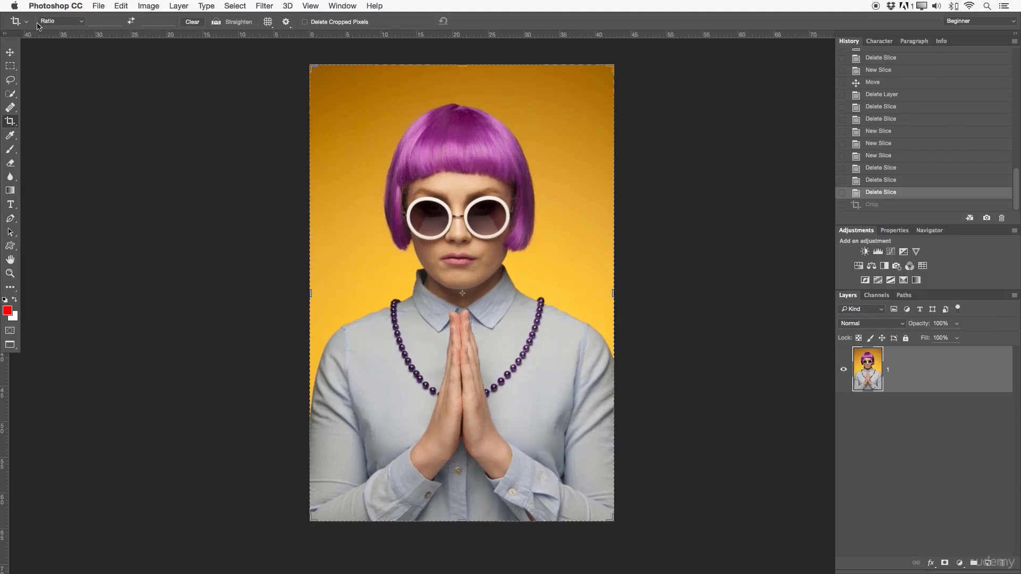
left_click(72, 21)
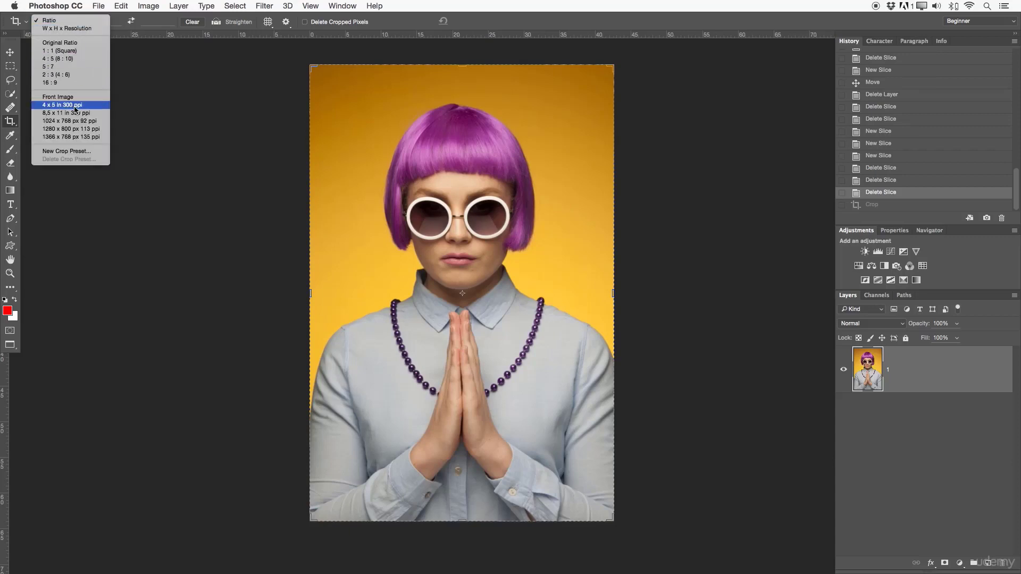
left_click(54, 58)
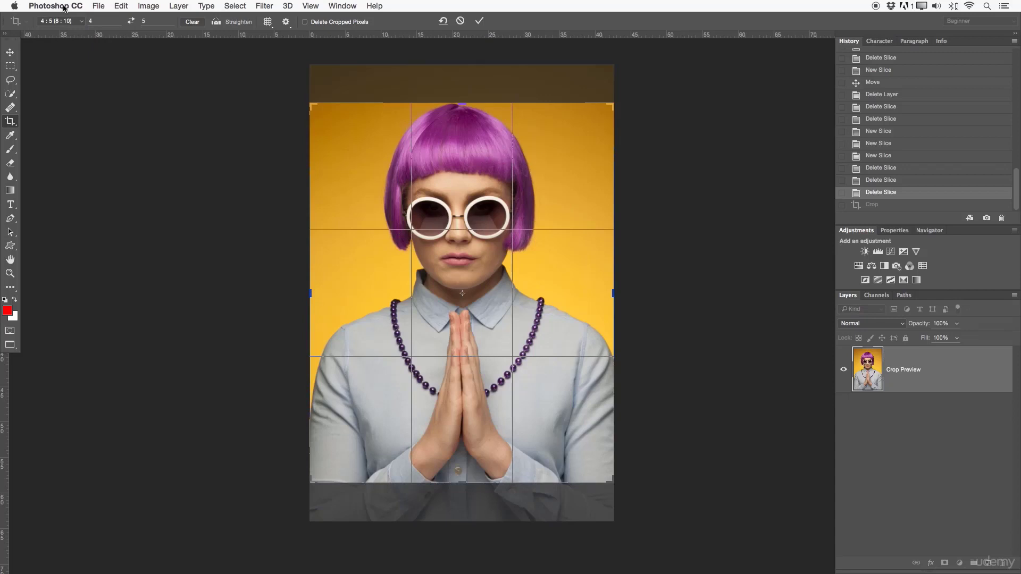
- Return the crop preset to a free Ratio with empty width and height values, and cancel the pending crop
left_click(62, 21)
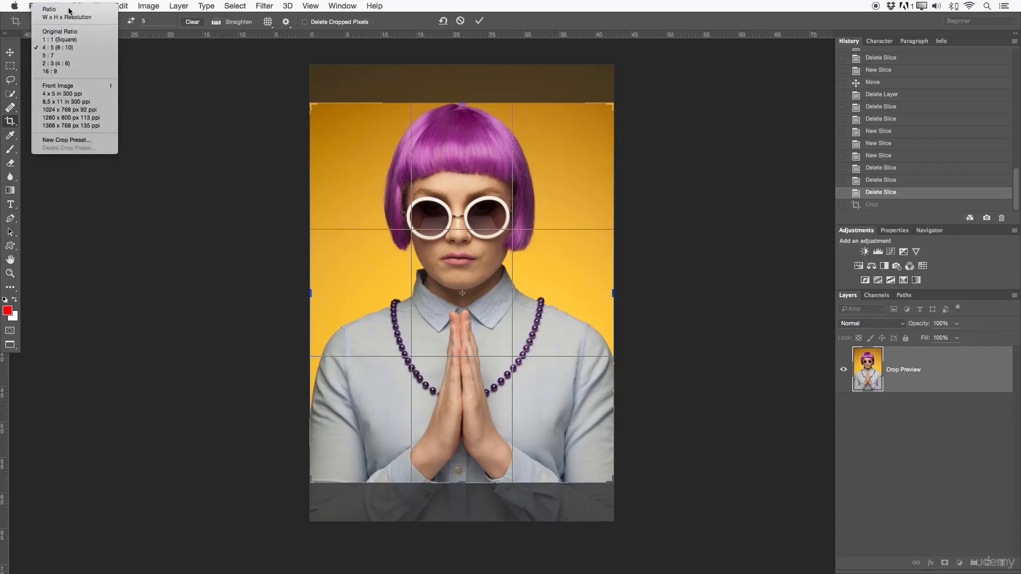
left_click(68, 7)
left_click(111, 20)
key("BackSpace")
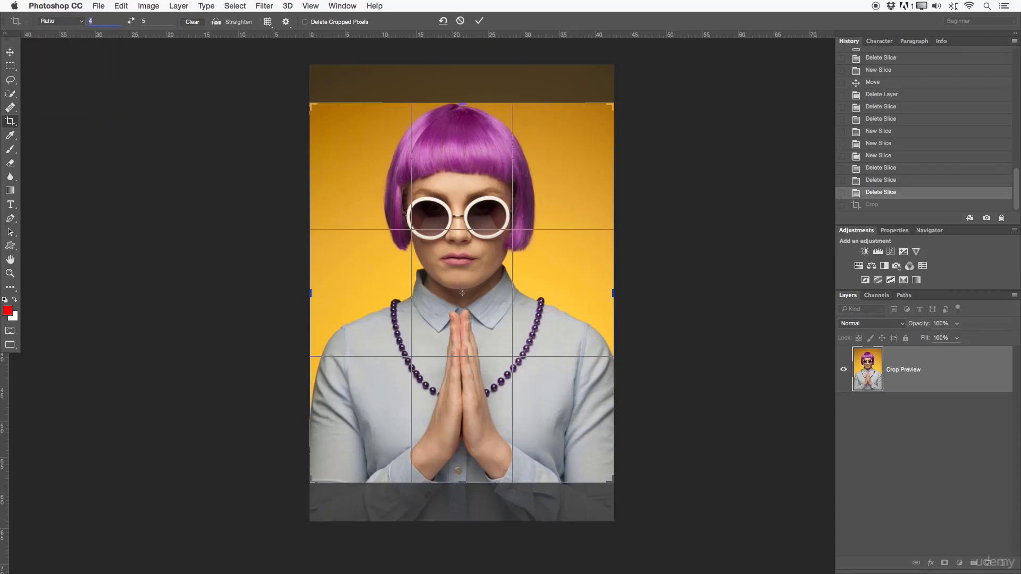
left_click(156, 21)
key("BackSpace")
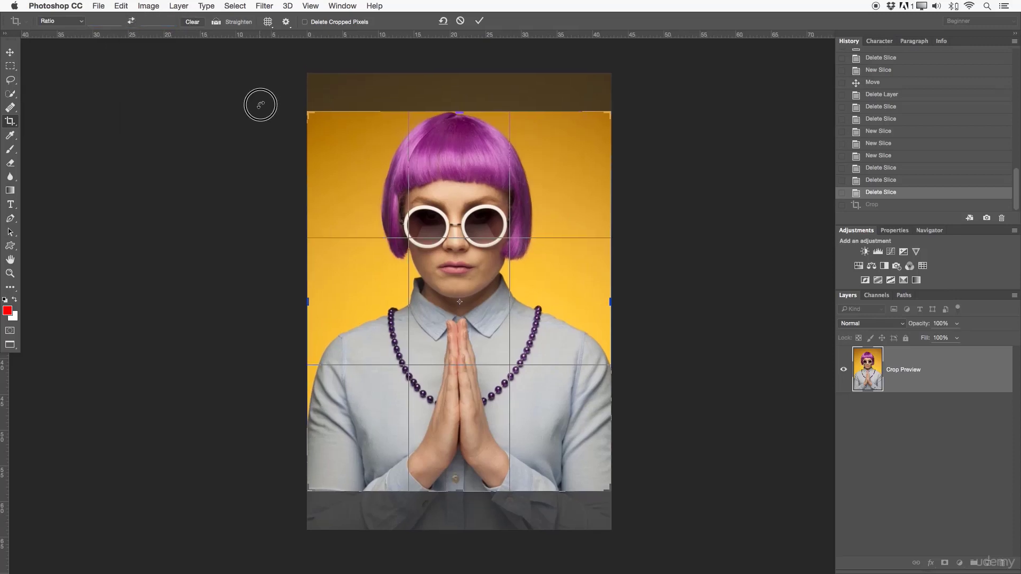
left_click(460, 20)
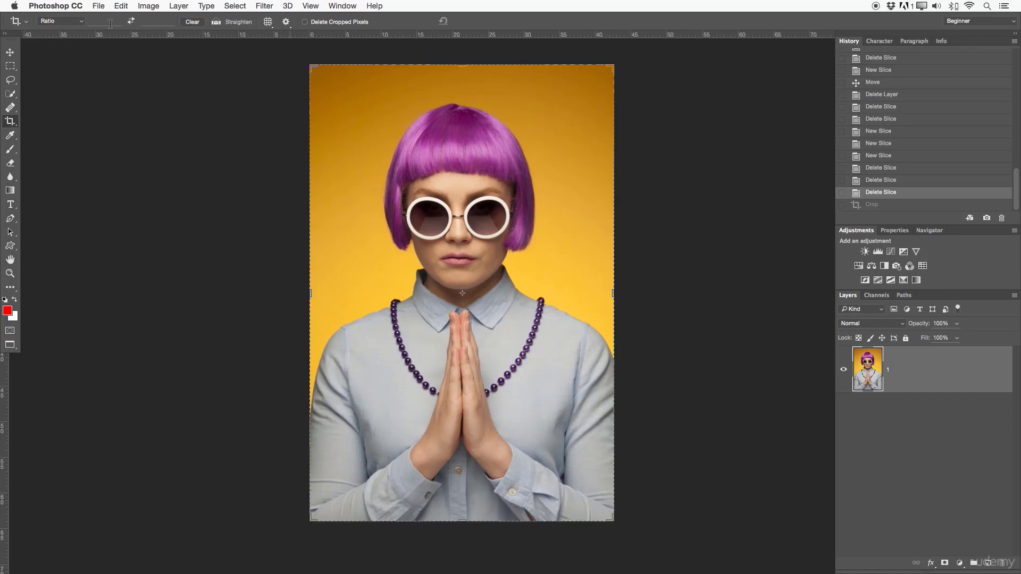
- Try straightening the photo along a steep diagonal line across the portrait, and cancel the rotation
left_click(217, 22)
left_click_drag(315, 125, 664, 302)
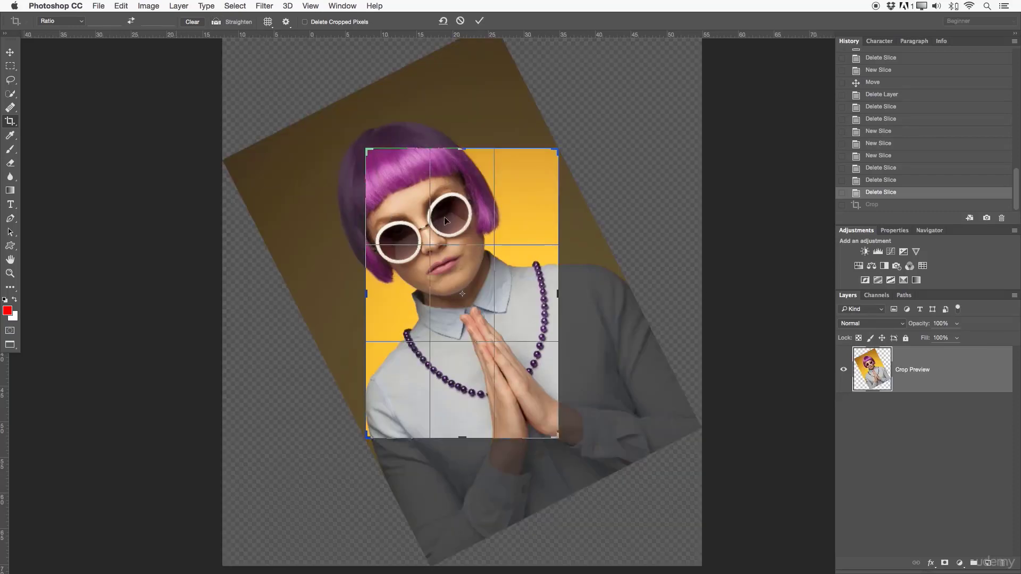
left_click(460, 21)
- Switch the crop overlay to Grid, to Golden Ratio, and back to Rule of Thirds
left_click(268, 22)
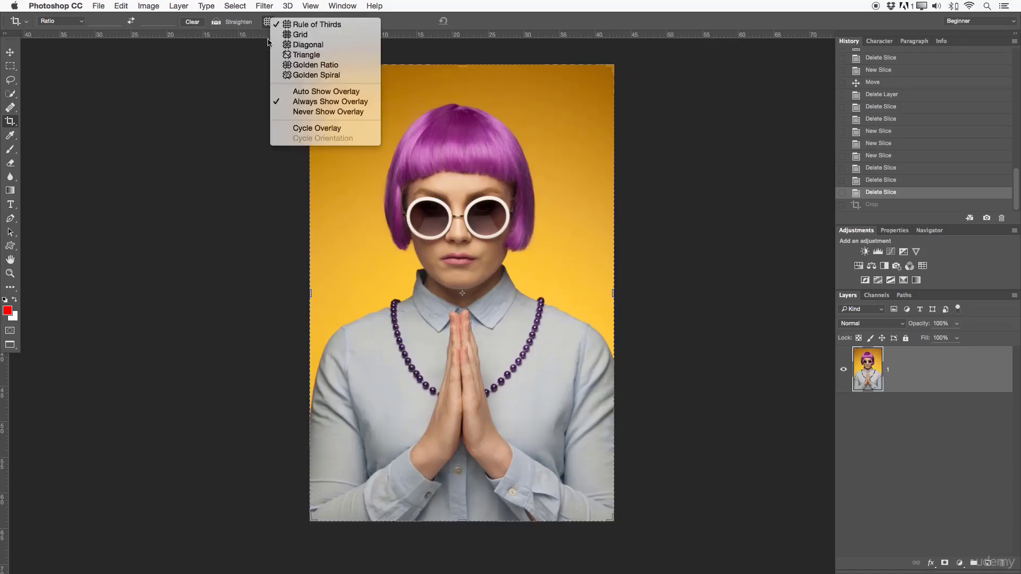
left_click(316, 35)
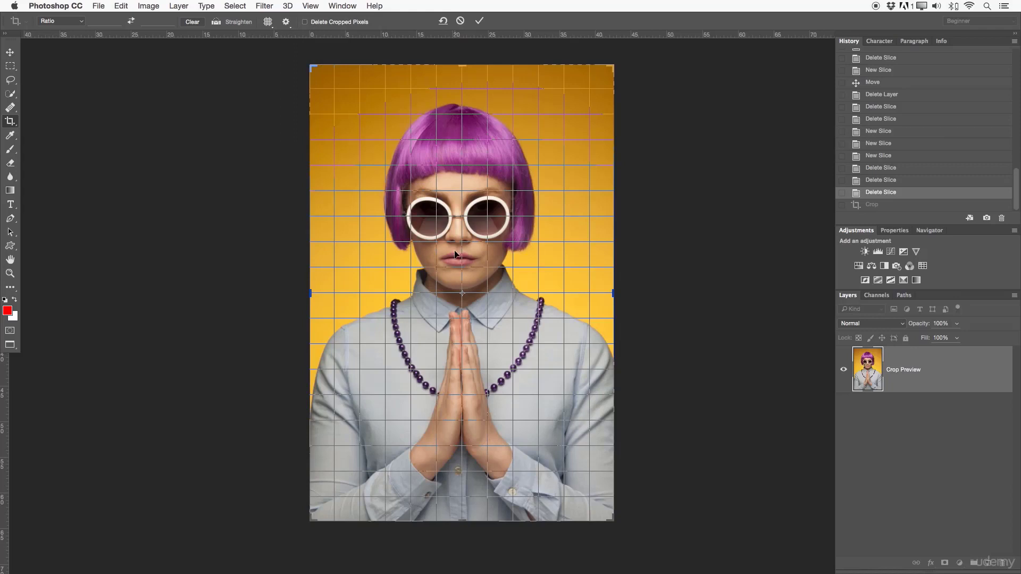
left_click(268, 22)
left_click(291, 67)
left_click(275, 24)
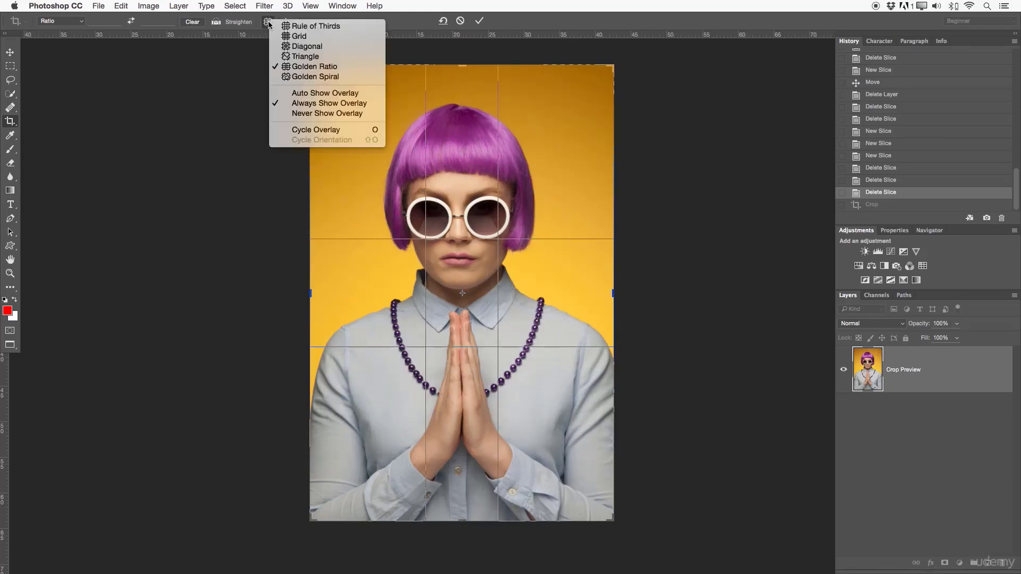
left_click(314, 27)
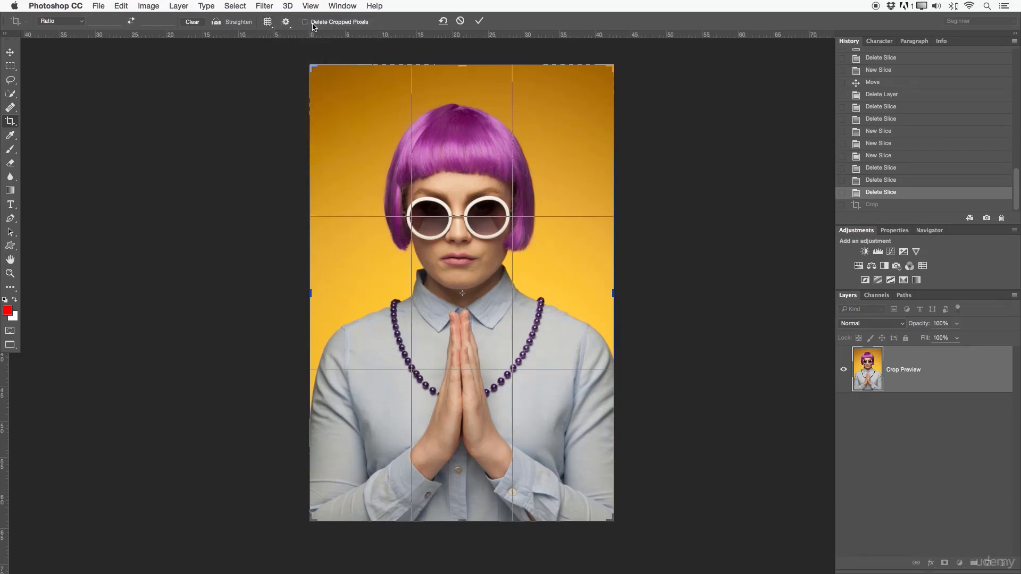
- Set the crop overlay to Never Show Overlay and back to Always Show Overlay
left_click(269, 23)
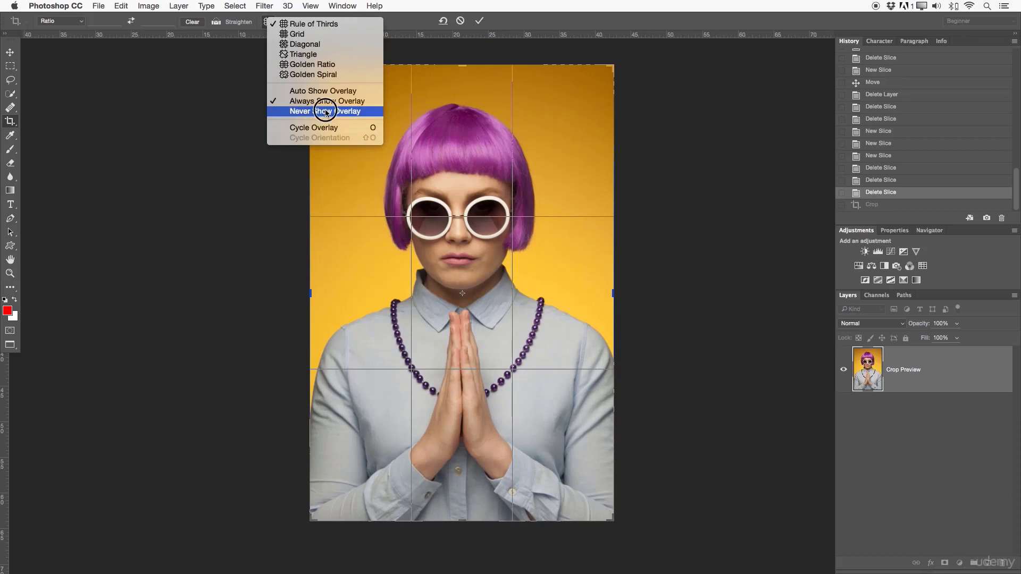
left_click(328, 112)
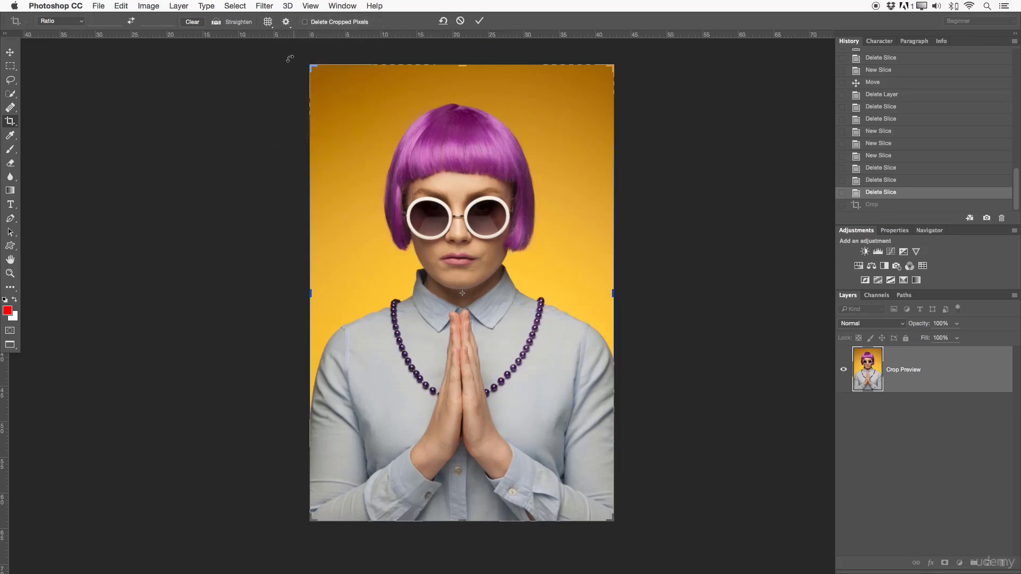
left_click(268, 22)
left_click(303, 104)
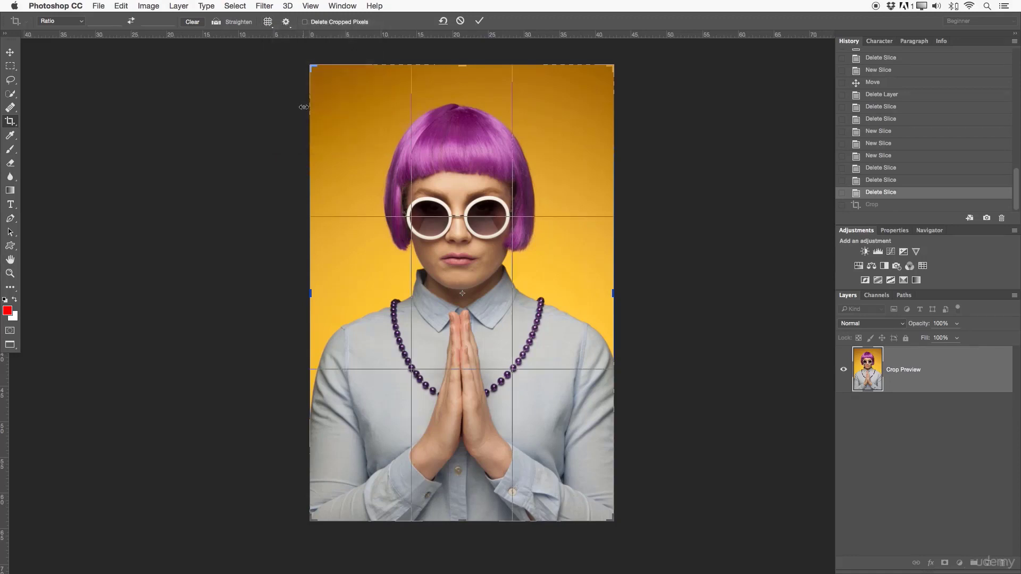
- Turn off Classic Mode for cropping, and test the crop shield by trimming the top down to the mouth and undoing it
left_click(286, 22)
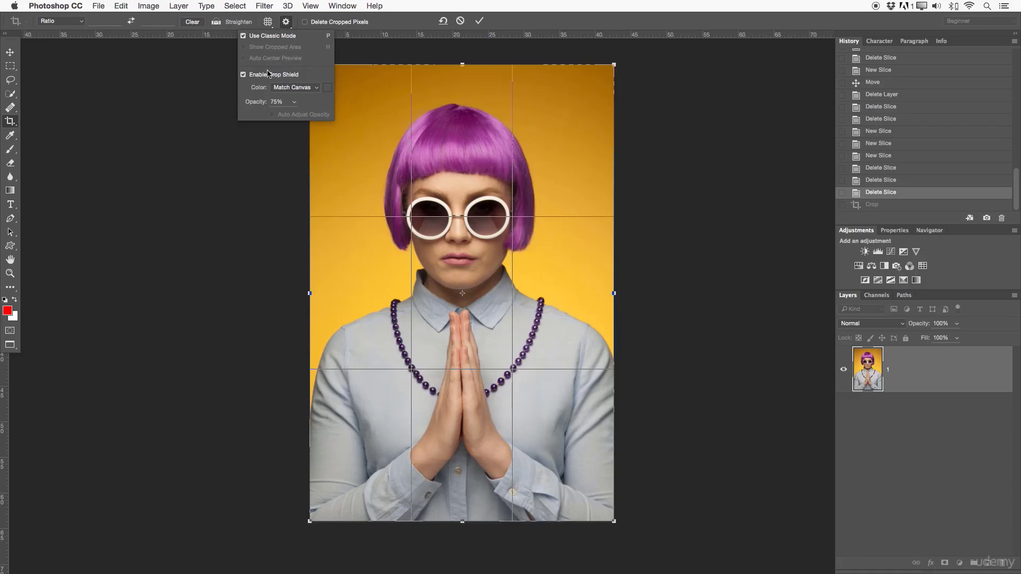
left_click(253, 42)
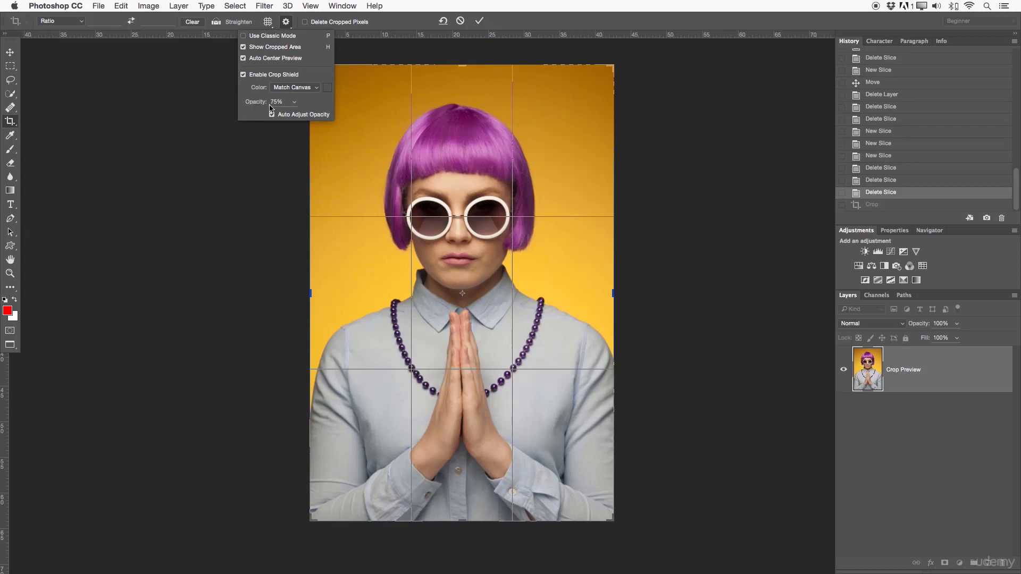
left_click_drag(461, 68, 482, 250)
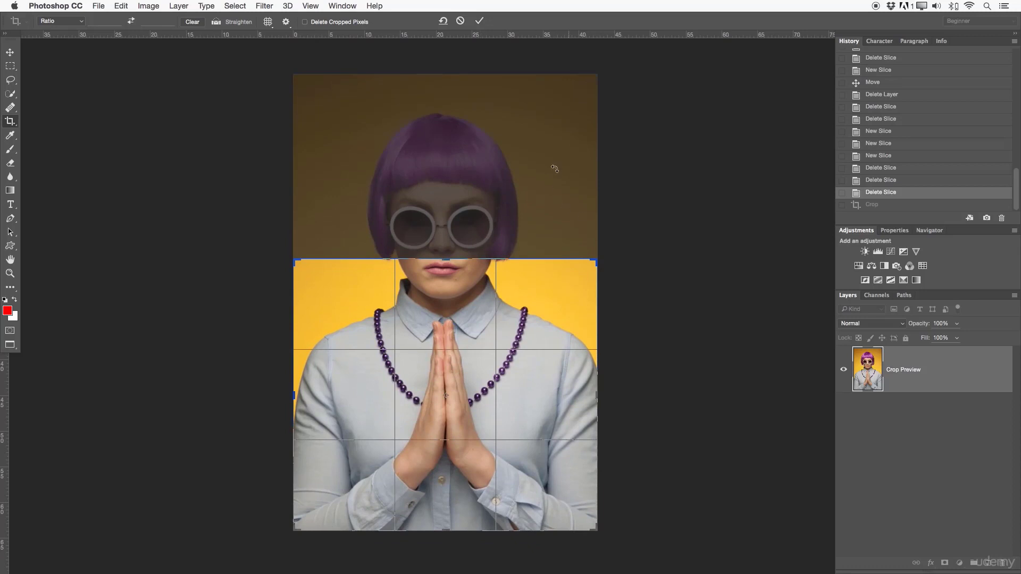
key("super+z")
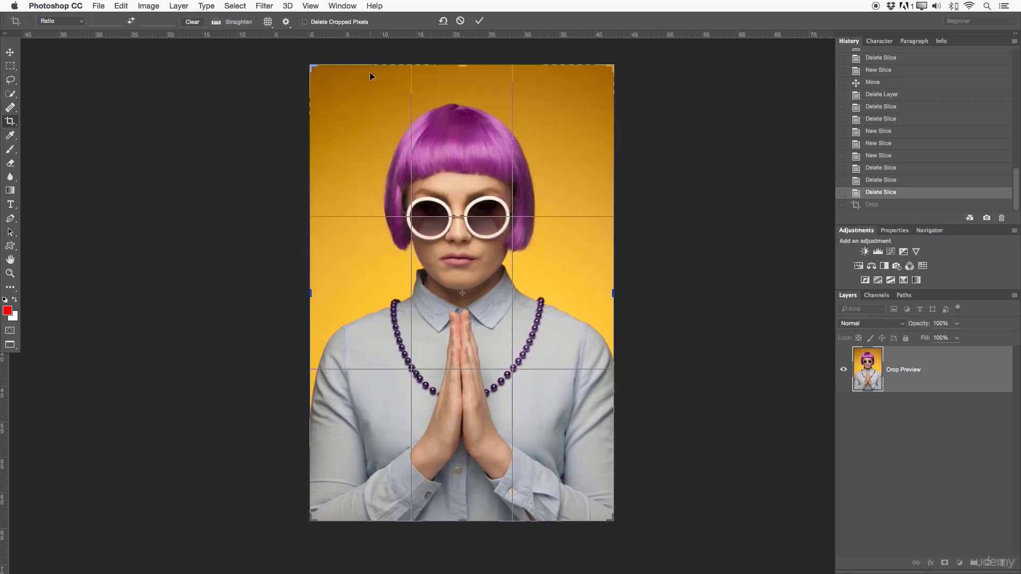
- Enable Delete Cropped Pixels and crop the portrait from the upper hair down to just below the fingertips
left_click(337, 23)
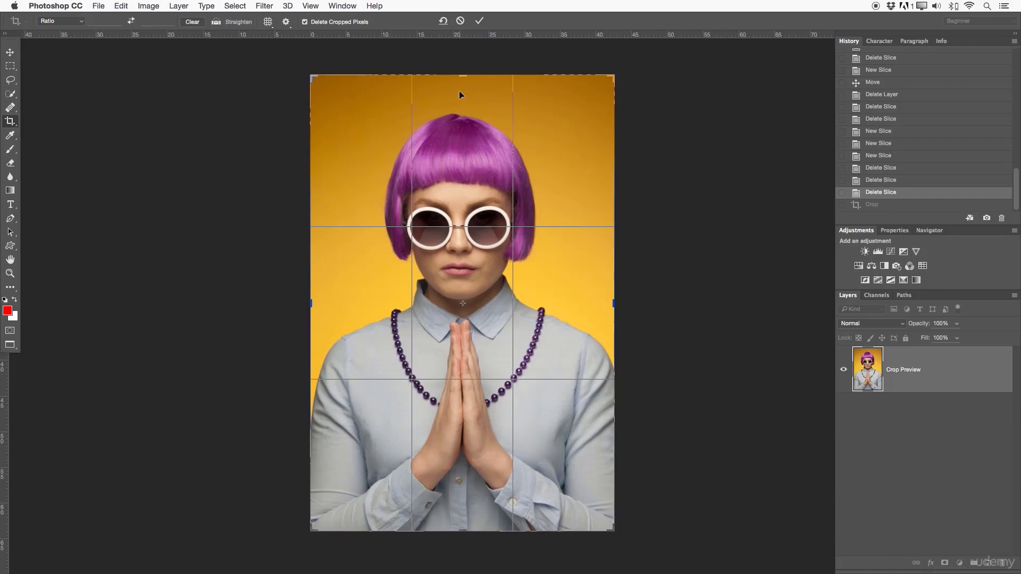
scroll(475, 91, "down", 1)
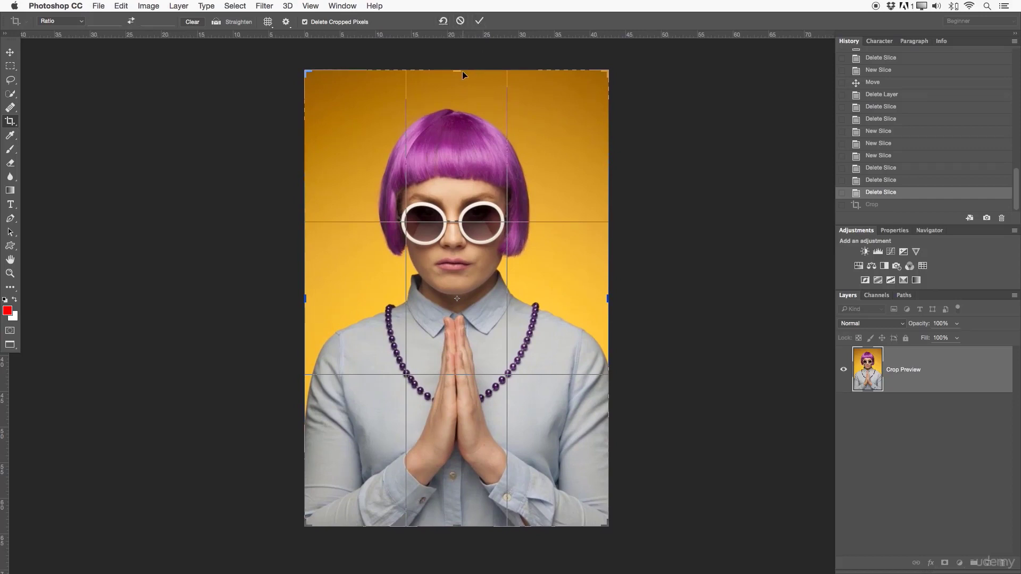
left_click_drag(458, 70, 457, 100)
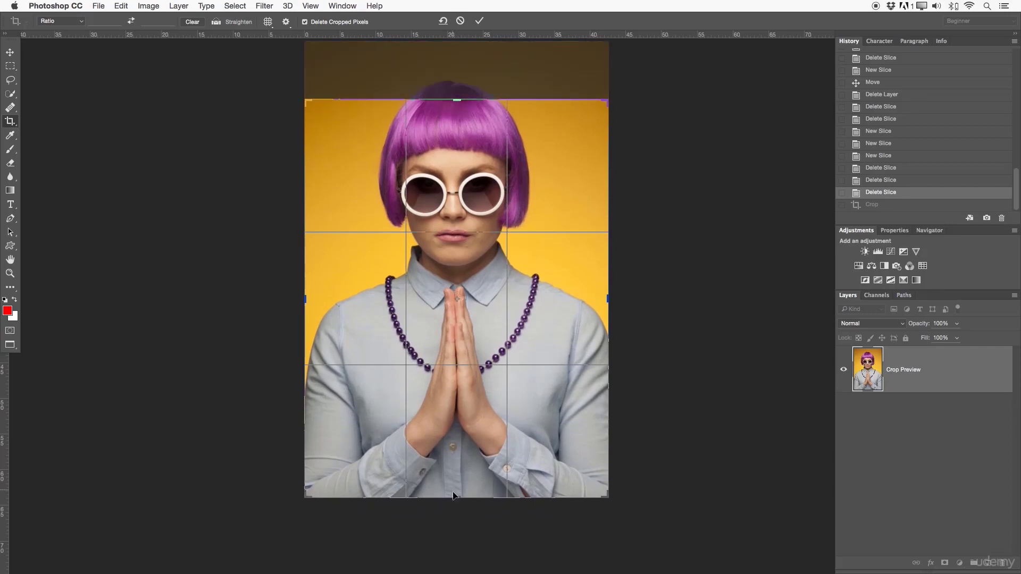
left_click_drag(452, 496, 457, 424)
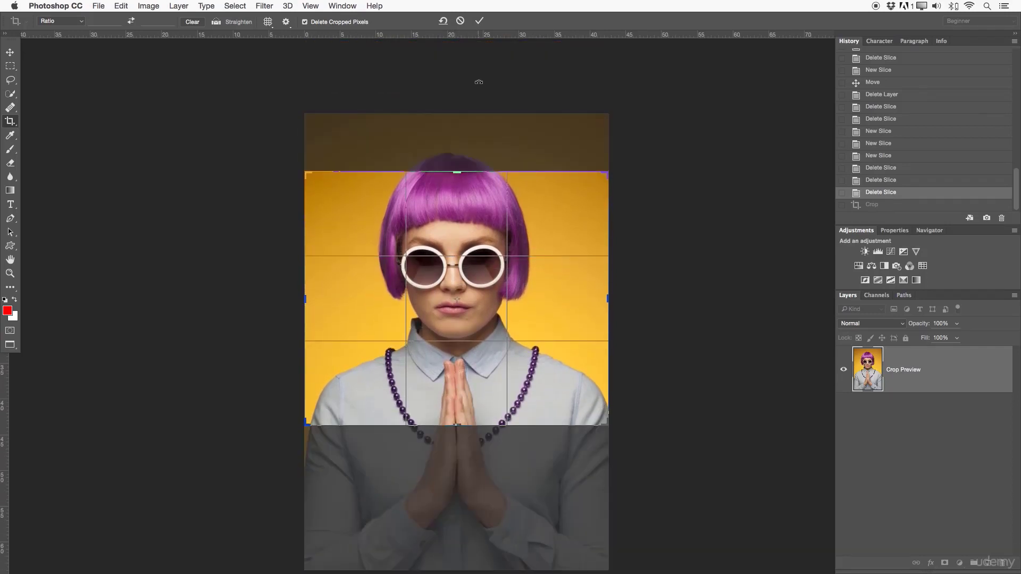
left_click(478, 20)
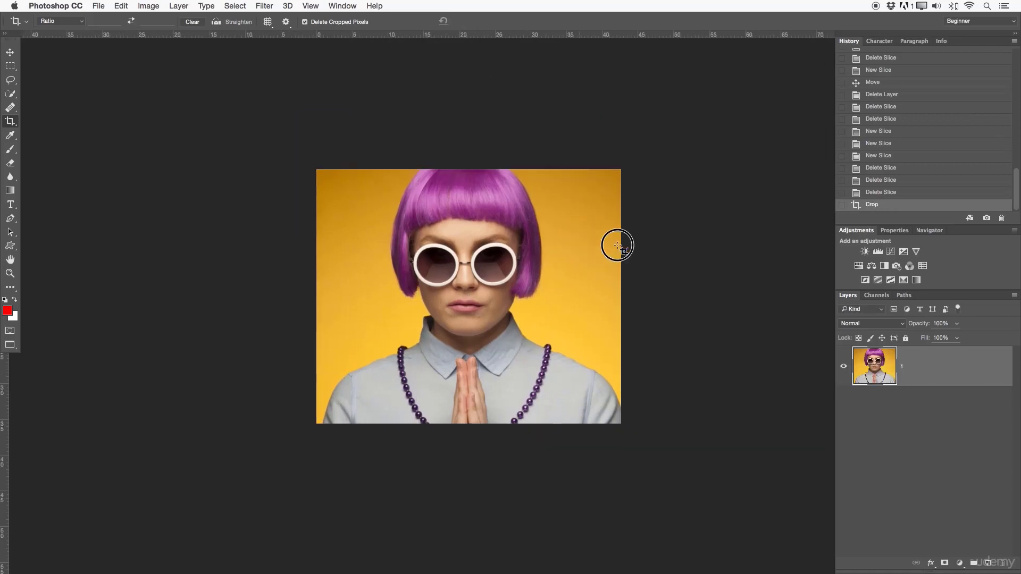
- Inspect the cropped portrait up close, and revert the photo to its state before the crop
key("z")
left_click_drag(515, 268, 535, 266)
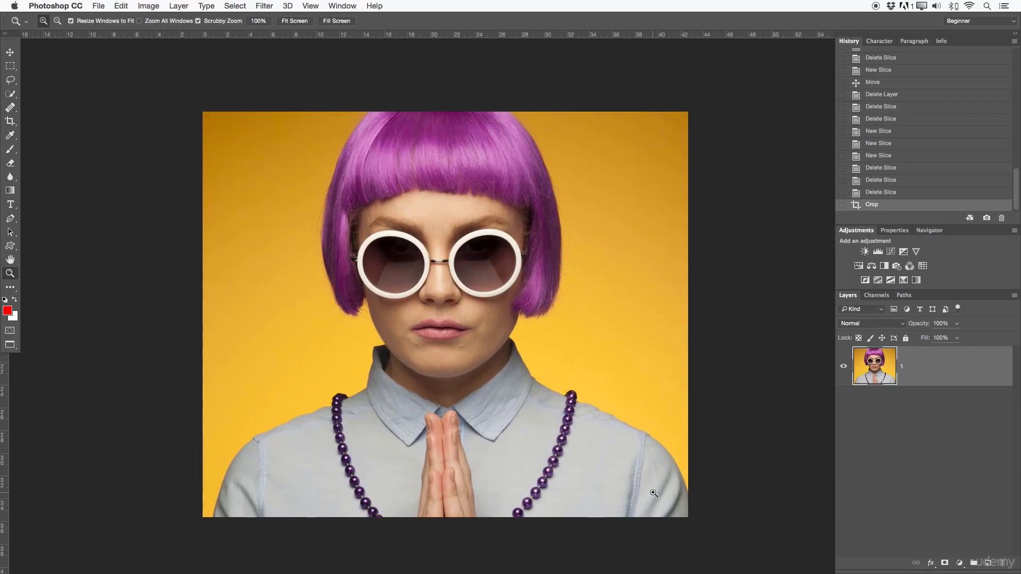
left_click(871, 196)
left_click_drag(654, 263, 543, 269)
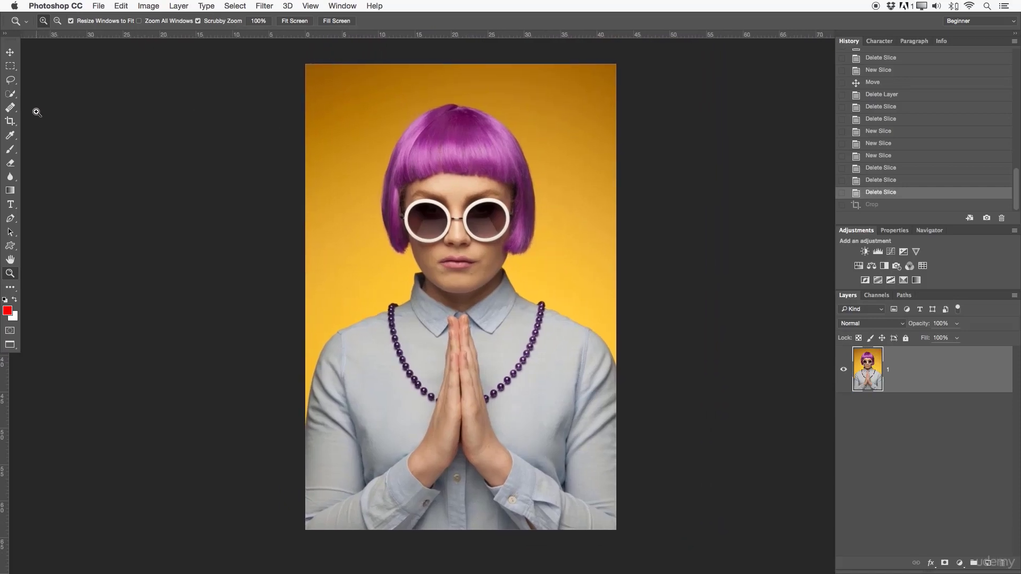
- Draw a tall, narrow slice with the Slice Tool from the photo's upper-left corner down to about mouth level
left_click(11, 122)
left_click(53, 130)
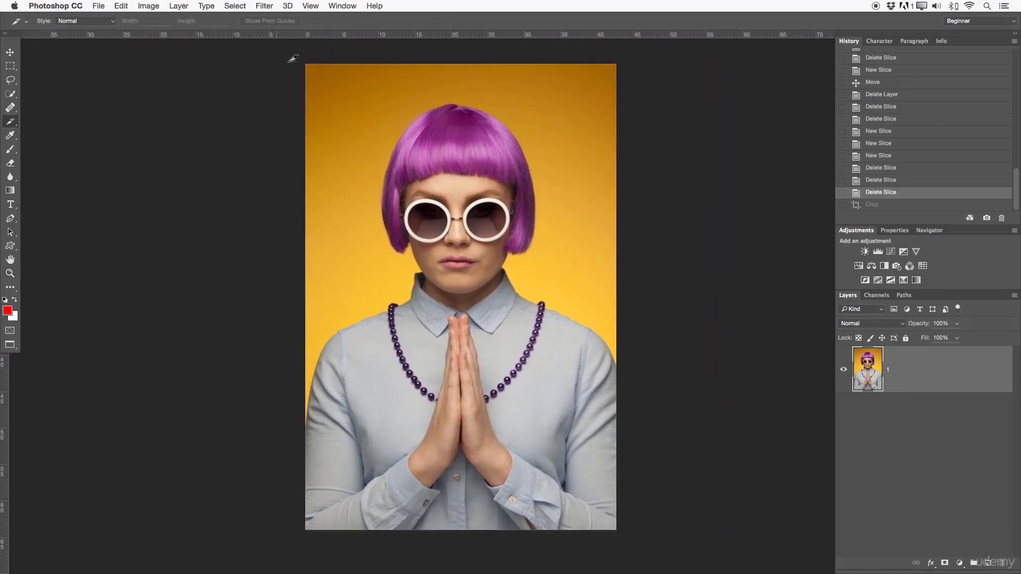
left_click_drag(289, 65, 353, 251)
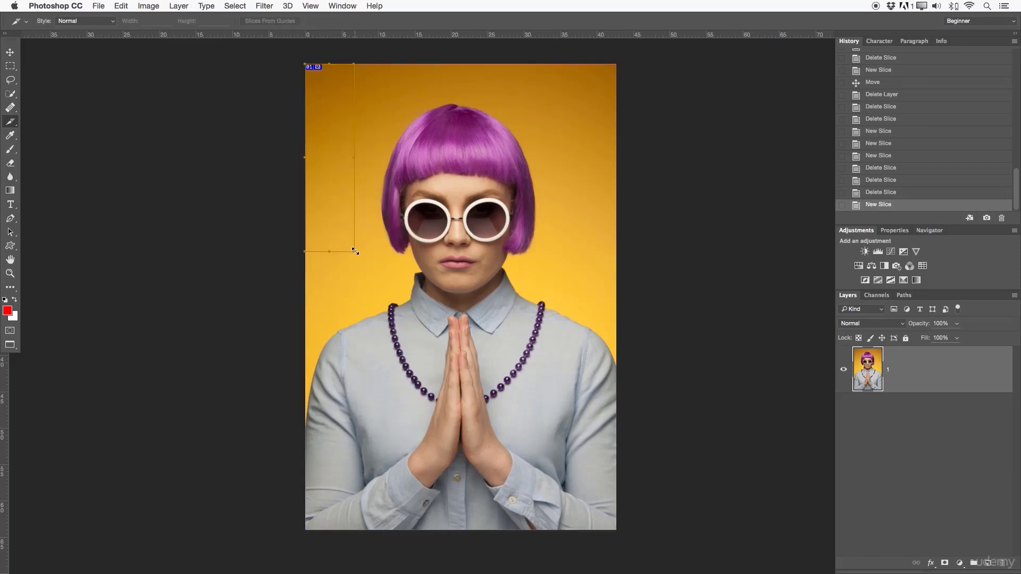
- Undo the last slice, and draw two adjoining slices from the photo's top edge down to the lower rims of the sunglasses
key("super+z")
left_click_drag(306, 64, 432, 241)
left_click_drag(435, 238, 551, 63)
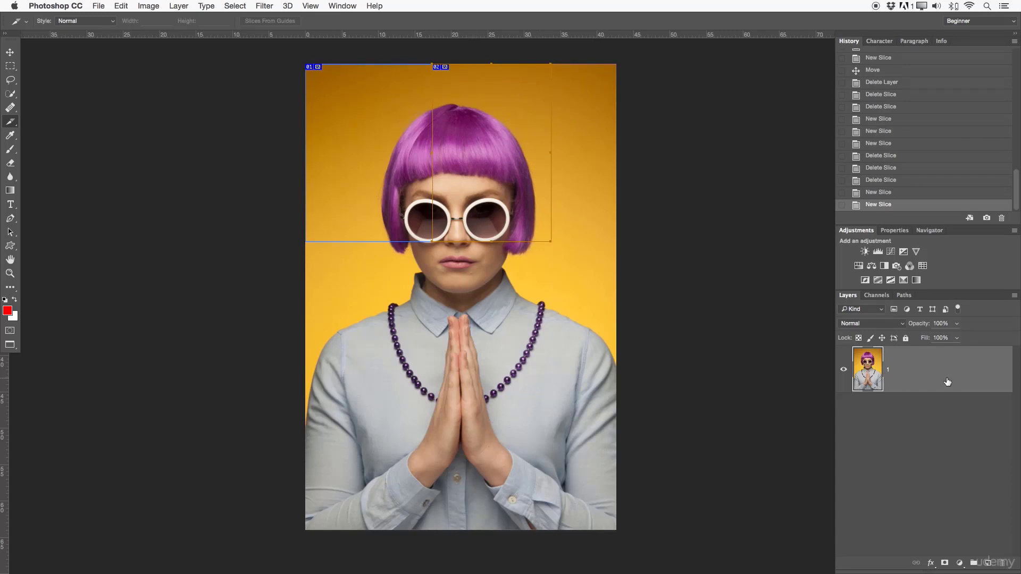
- Duplicate the portrait layer, and clear away the second slice and the extra empty layer
left_click_drag(914, 380, 988, 562)
left_click(989, 562)
key("BackSpace")
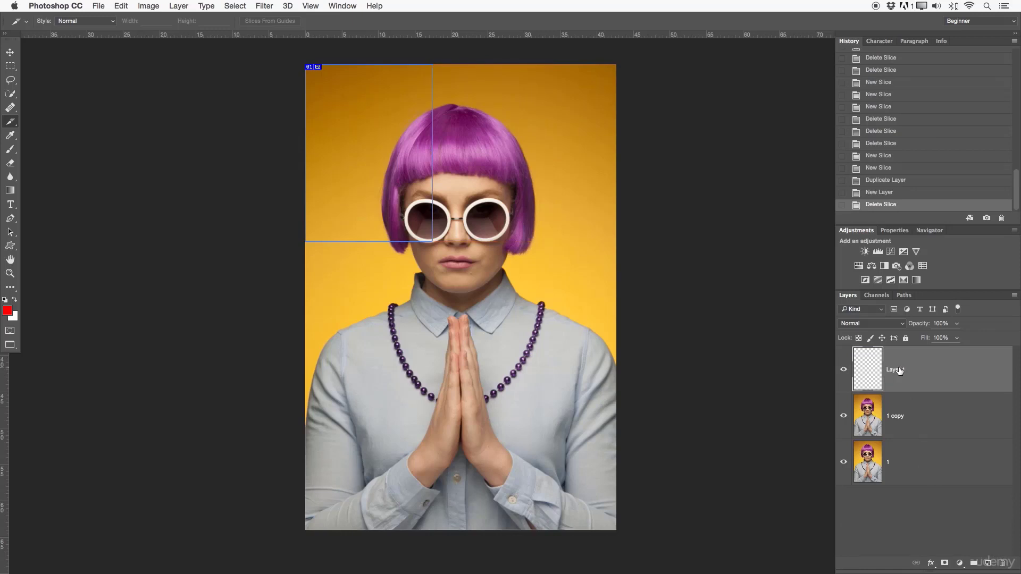
left_click(922, 385)
left_click_drag(923, 384, 1001, 563)
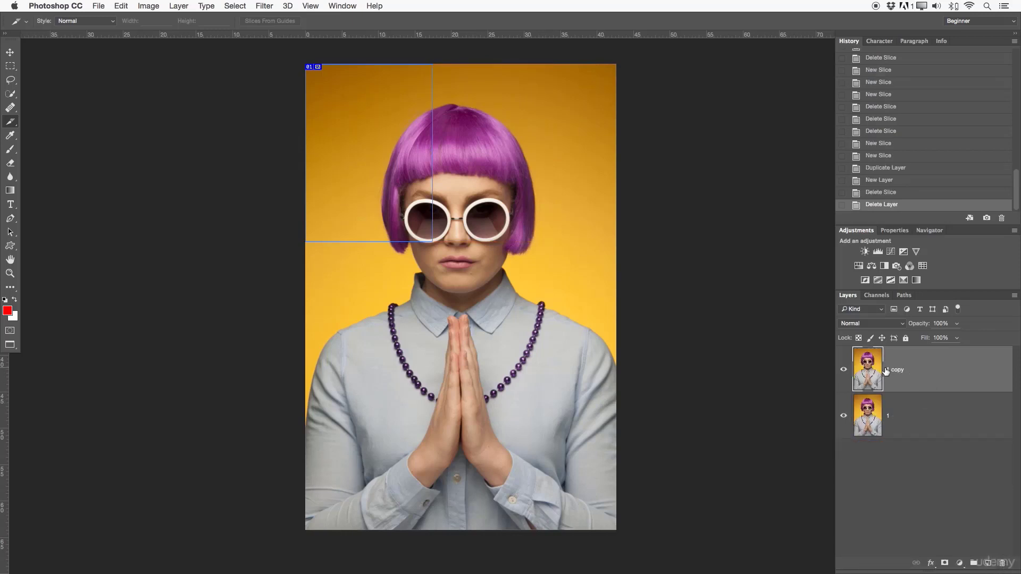
- Free Transform the 1 copy layer to shrink the duplicated portrait into the slice in the photo's upper-left corner
key("super+t")
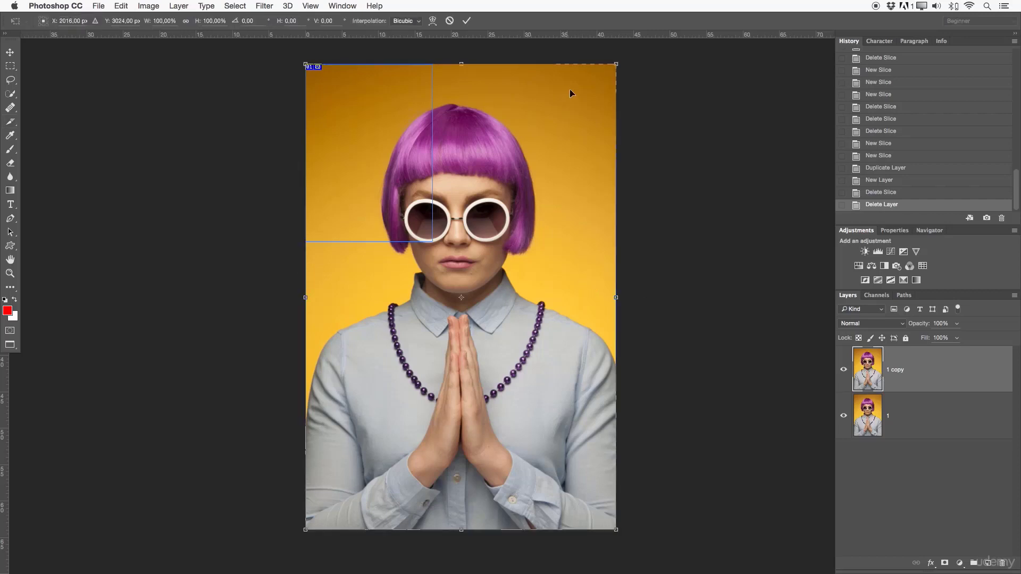
left_click_drag(612, 64, 391, 171)
mouse_move(428, 304)
left_mouse_down()
mouse_move(430, 289)
mouse_move(414, 308)
left_mouse_up()
key("super+space")
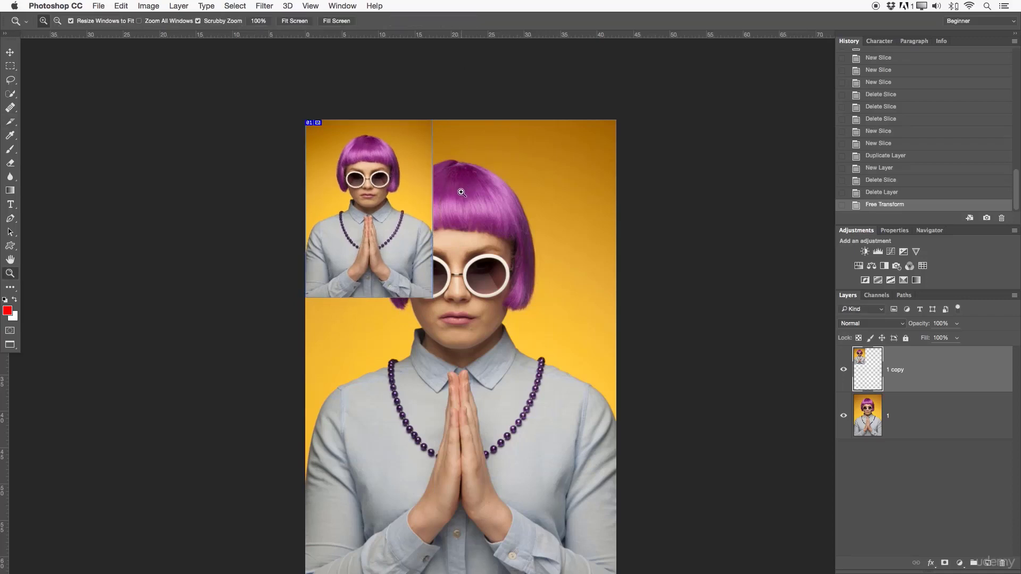
mouse_move(450, 193)
left_mouse_down()
mouse_move(459, 197)
mouse_move(450, 196)
left_mouse_up()
left_click_drag(454, 252, 450, 207)
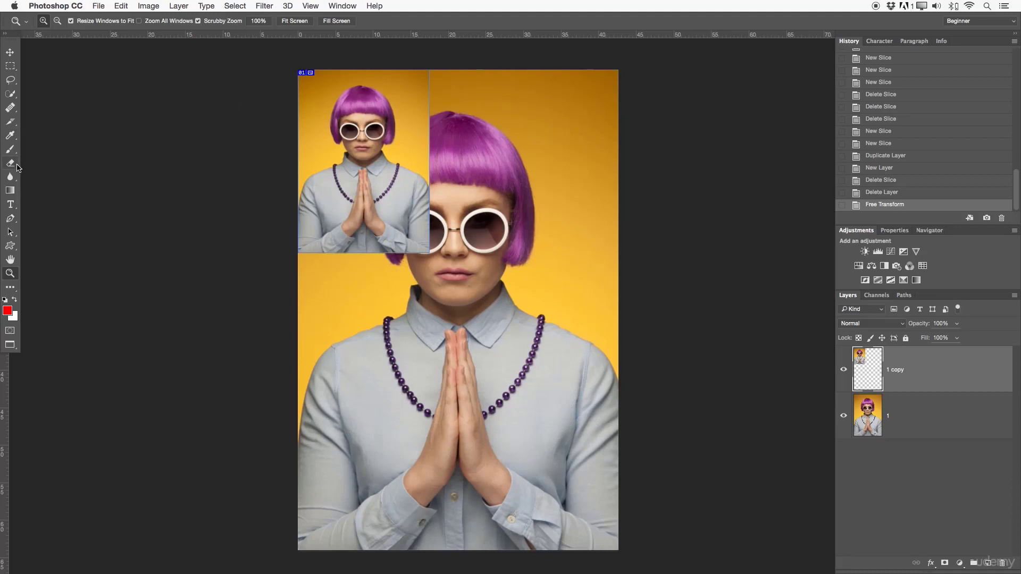
- Delete the remaining slice with the Slice Tool, and remove the 1 copy layer
left_click(13, 131)
right_click(14, 124)
left_click(55, 130)
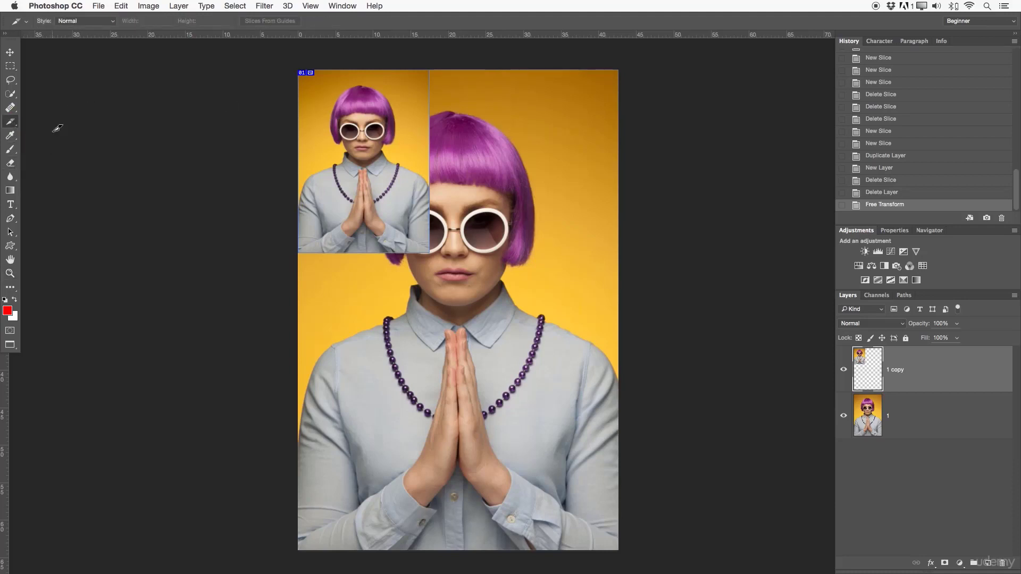
right_click(307, 73)
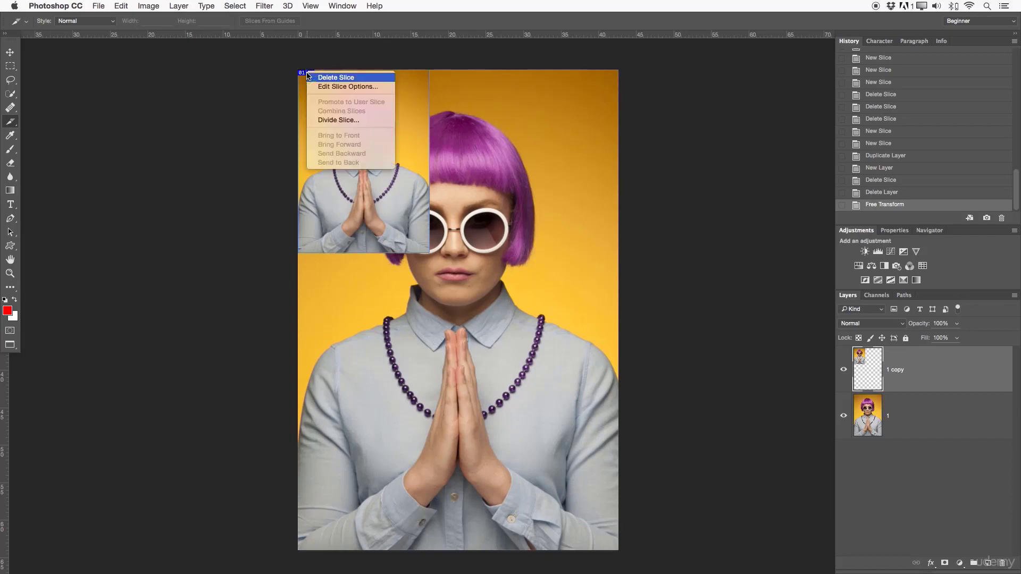
left_click(345, 80)
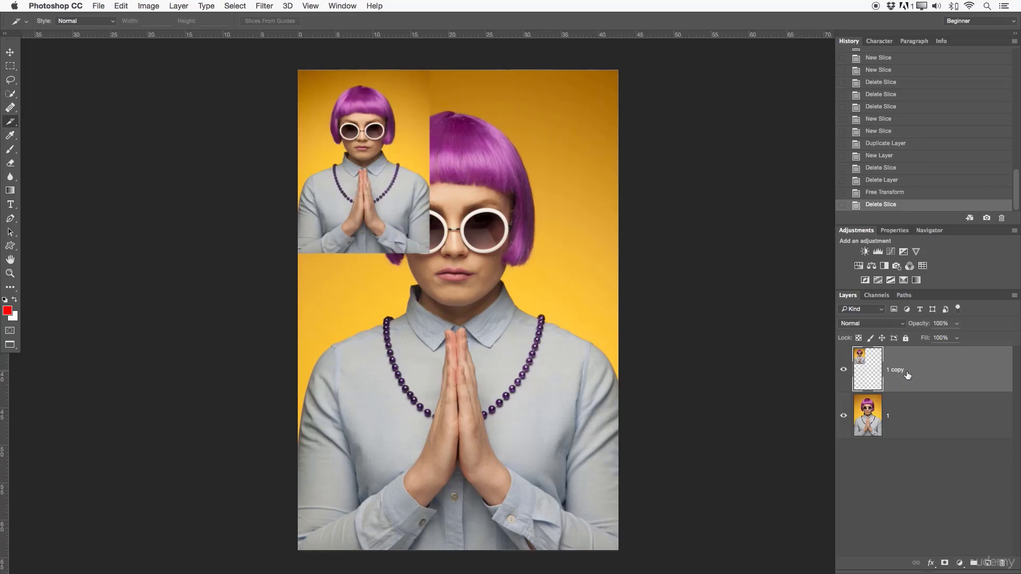
left_click_drag(907, 375, 1002, 562)
right_click(10, 121)
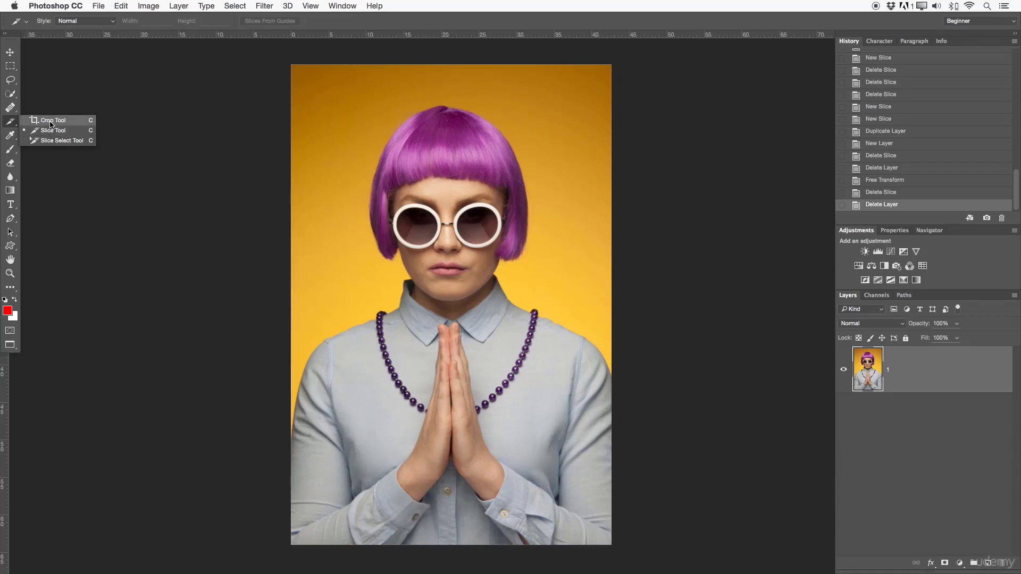
left_click(11, 135)
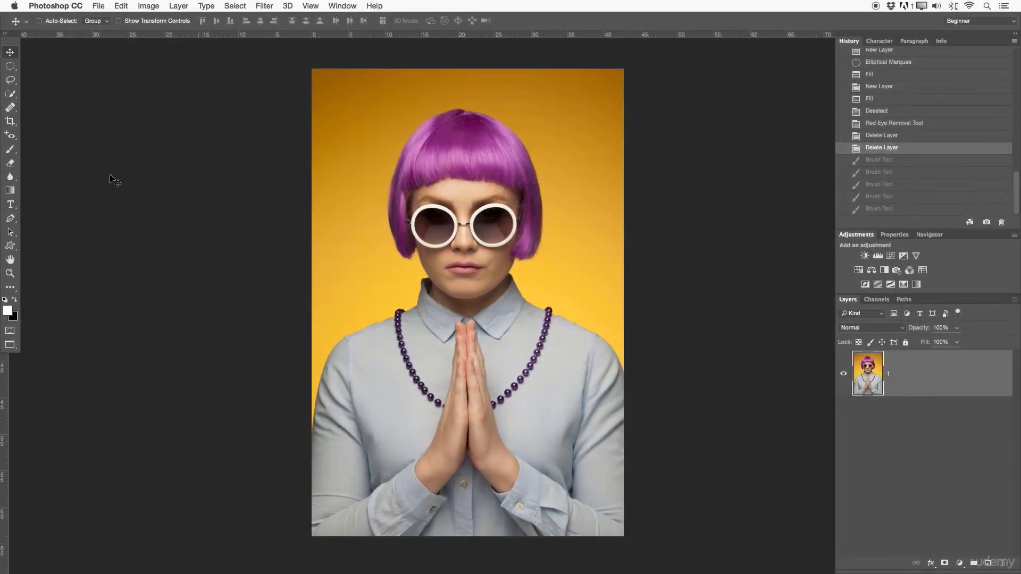
- Choose the Brush Tool with a soft round 70 px preset that tapers with pressure, and show the Brush settings beside the portrait
left_click_drag(11, 150, 64, 151)
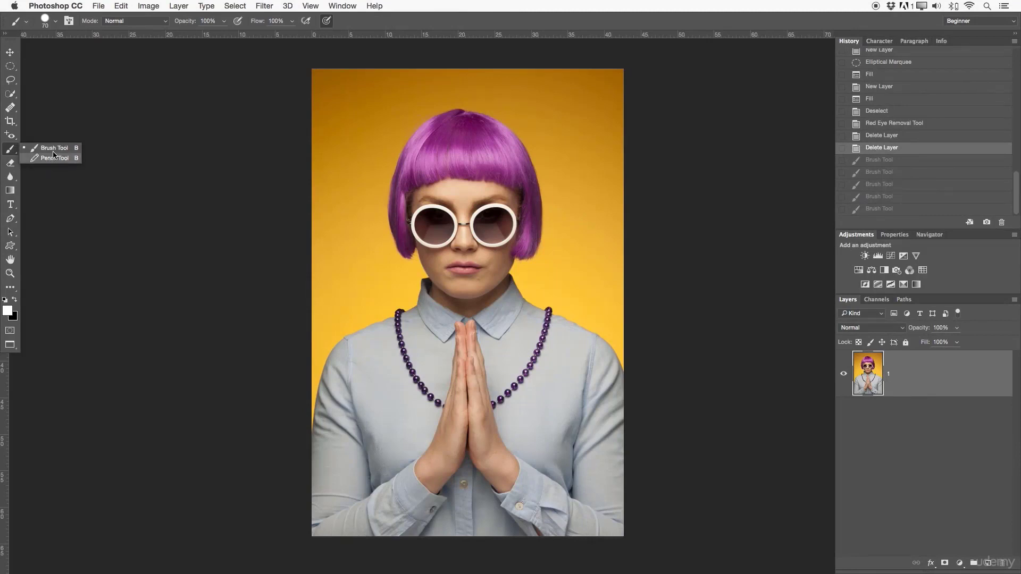
left_click(56, 149)
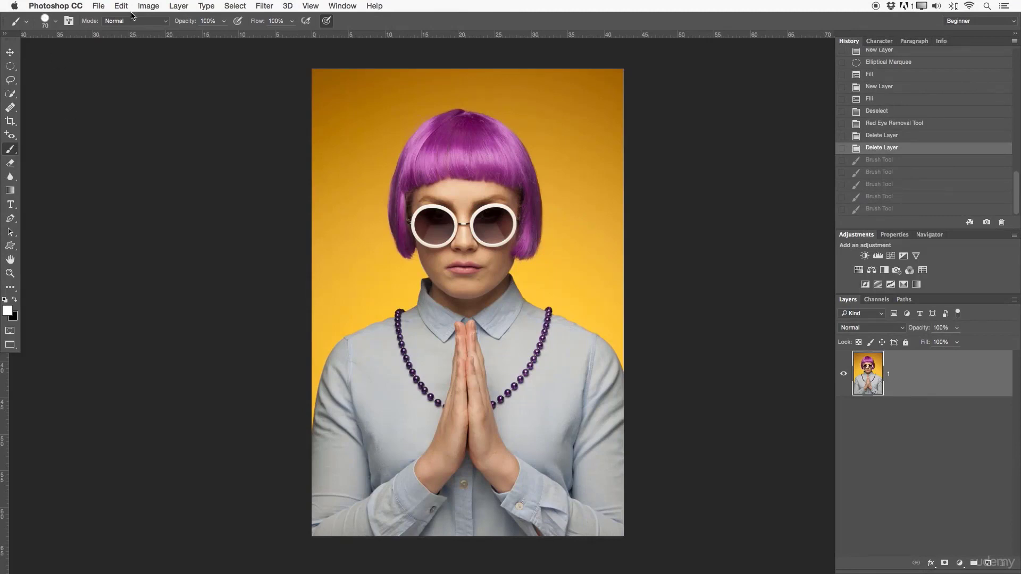
left_click(43, 22)
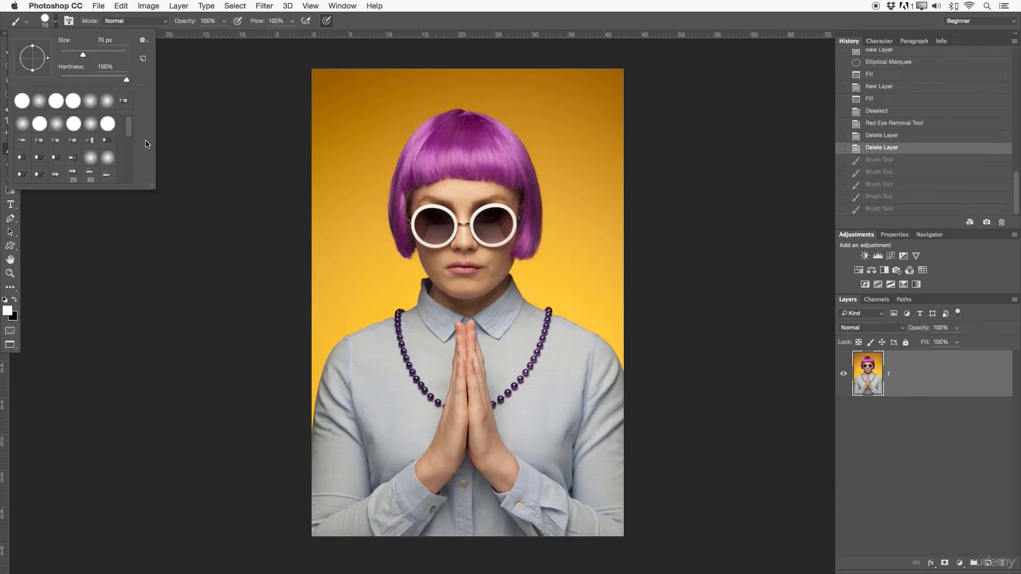
mouse_move(129, 129)
left_mouse_down()
mouse_move(132, 179)
mouse_move(129, 95)
left_mouse_up()
left_click(54, 122)
left_click(69, 21)
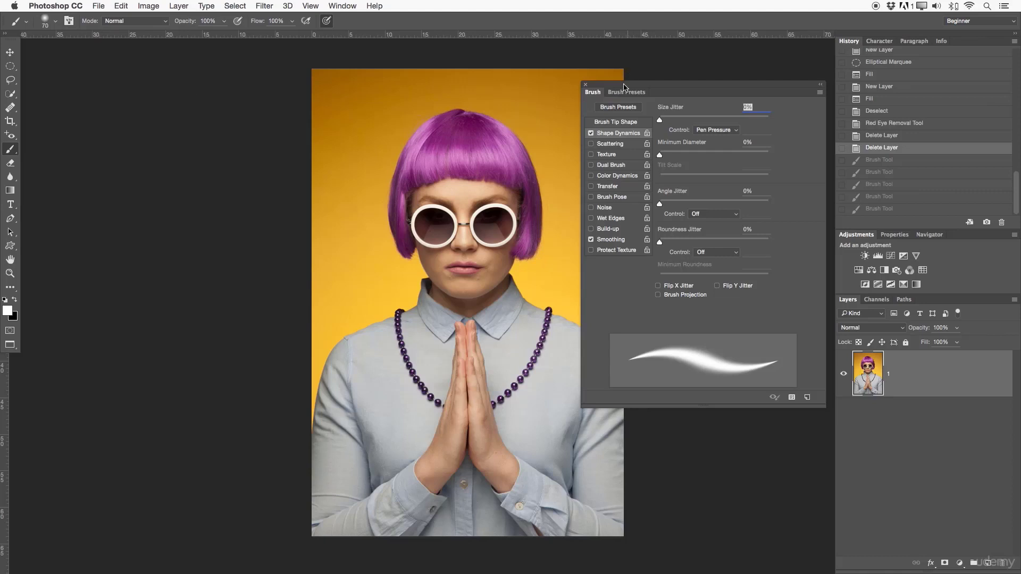
mouse_move(503, 171)
left_mouse_down()
mouse_move(397, 180)
mouse_move(393, 171)
left_mouse_up()
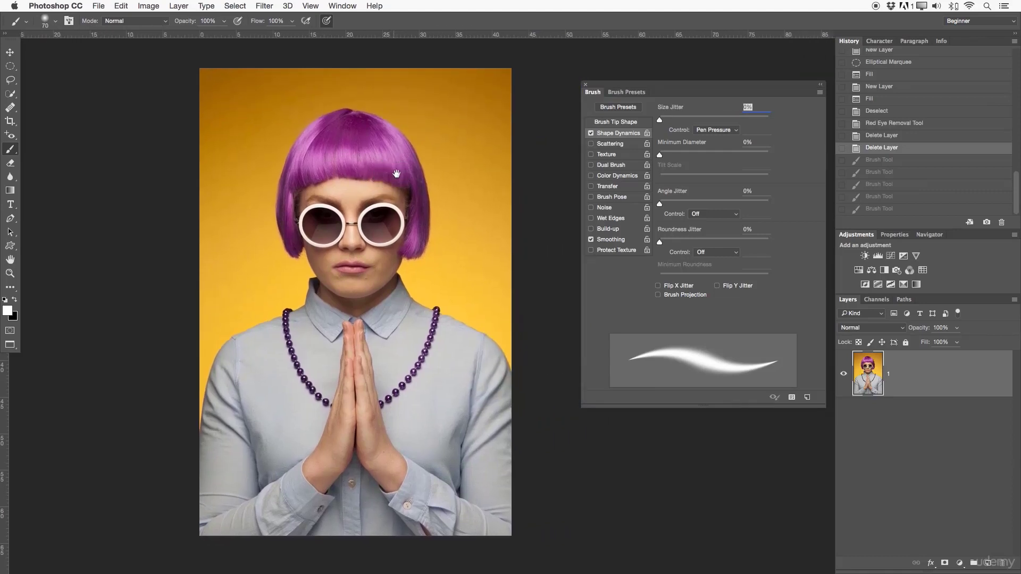
left_click_drag(700, 88, 674, 88)
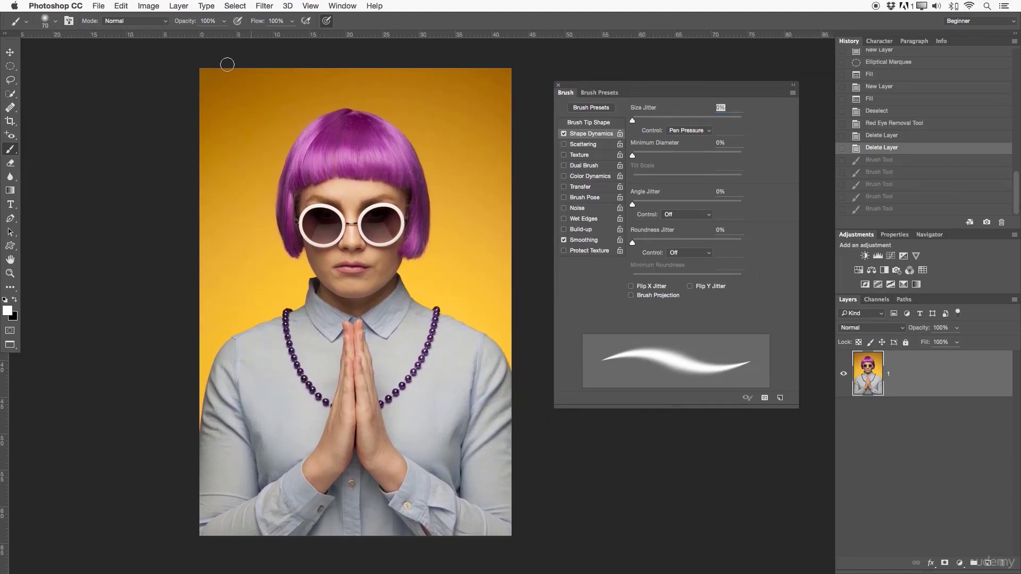
- Try pressure control for the brush's opacity while keeping Normal mode, and turn off Always Use Pressure for Size
left_click(108, 23)
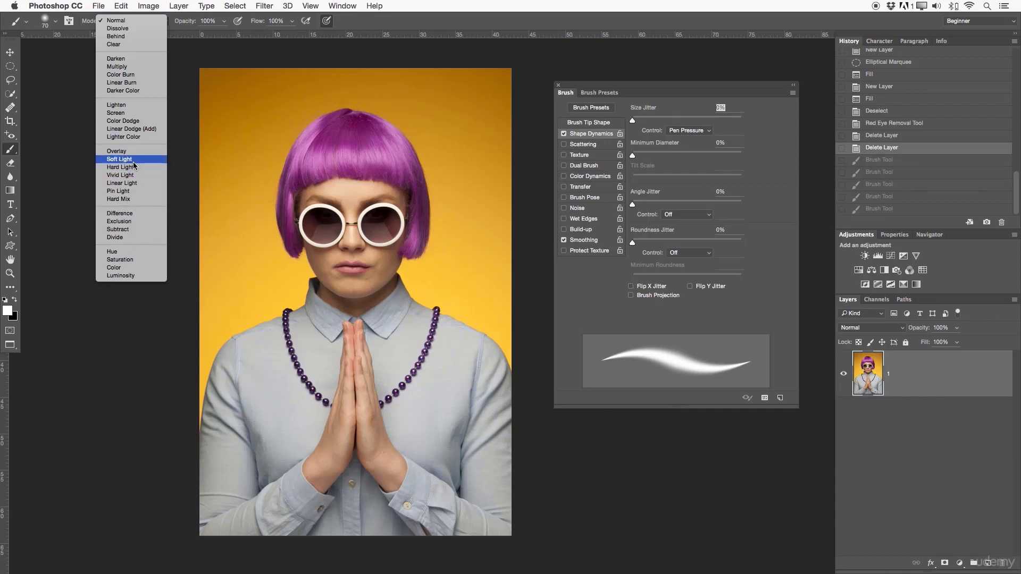
left_click(118, 21)
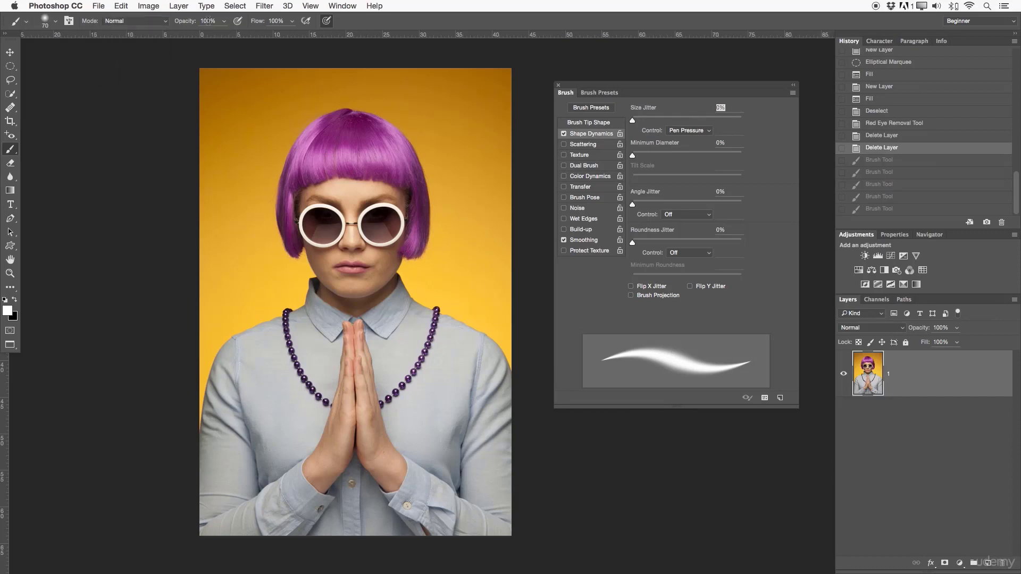
left_click(238, 21)
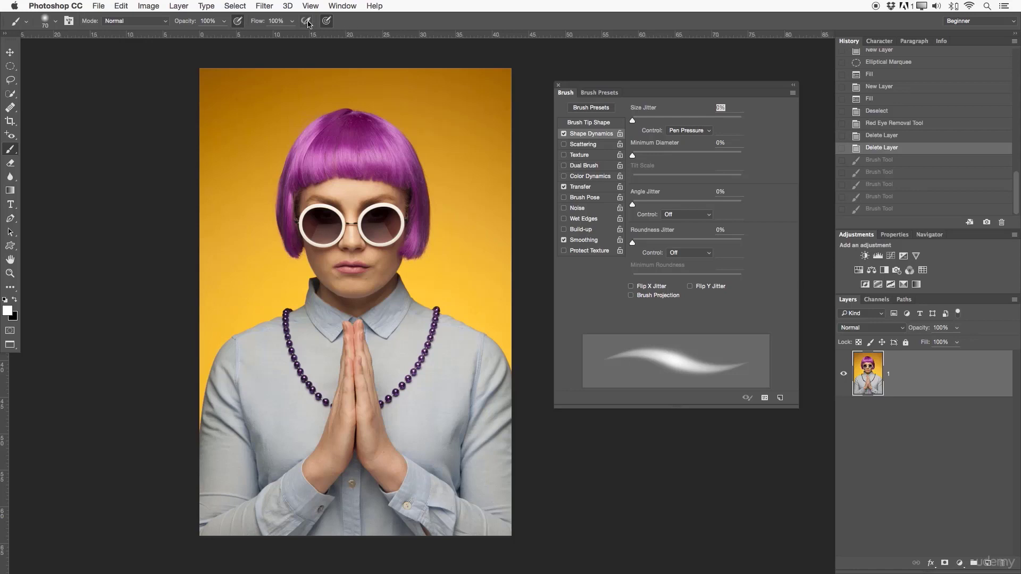
left_click(239, 21)
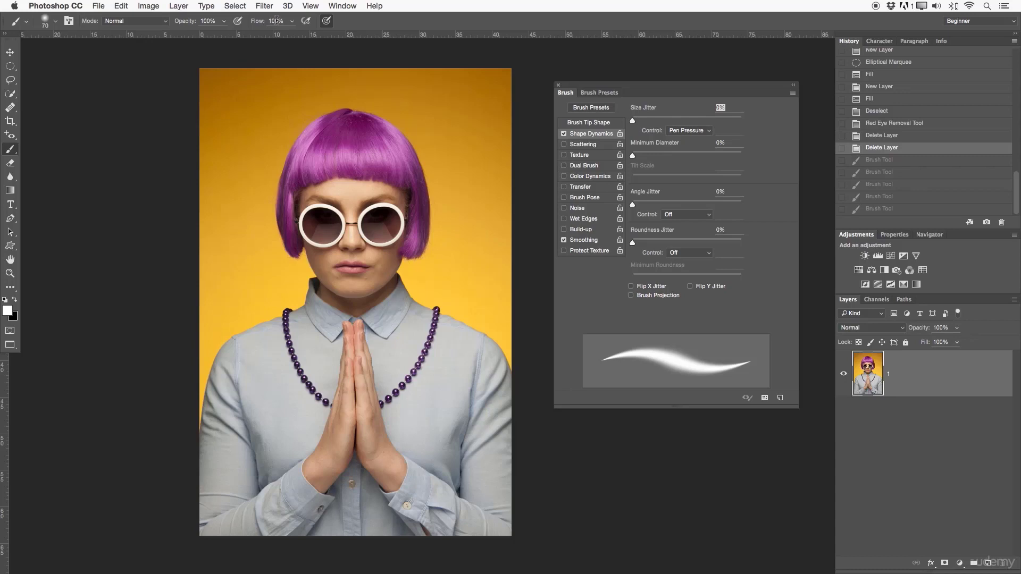
left_click(328, 22)
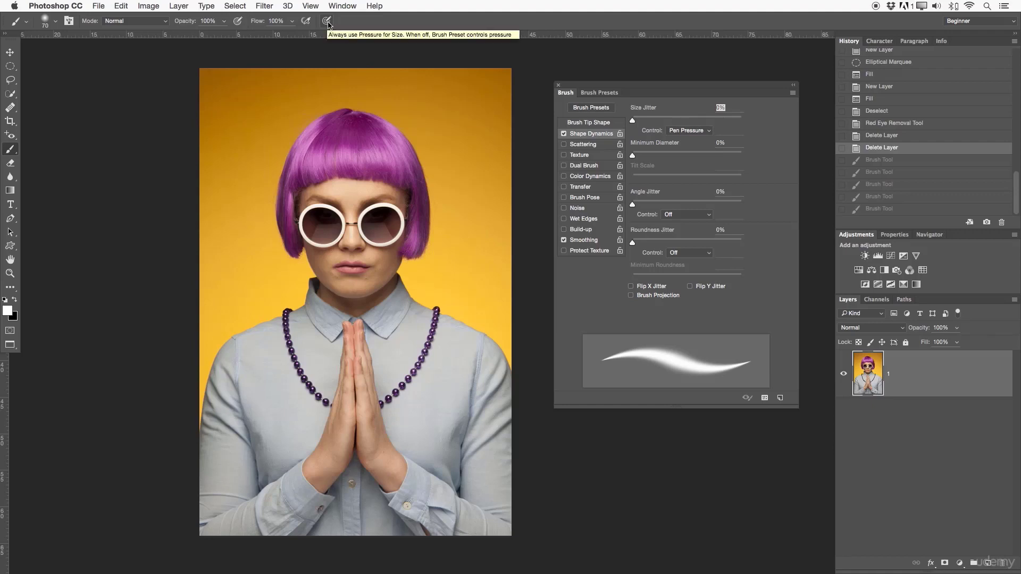
left_click(328, 23)
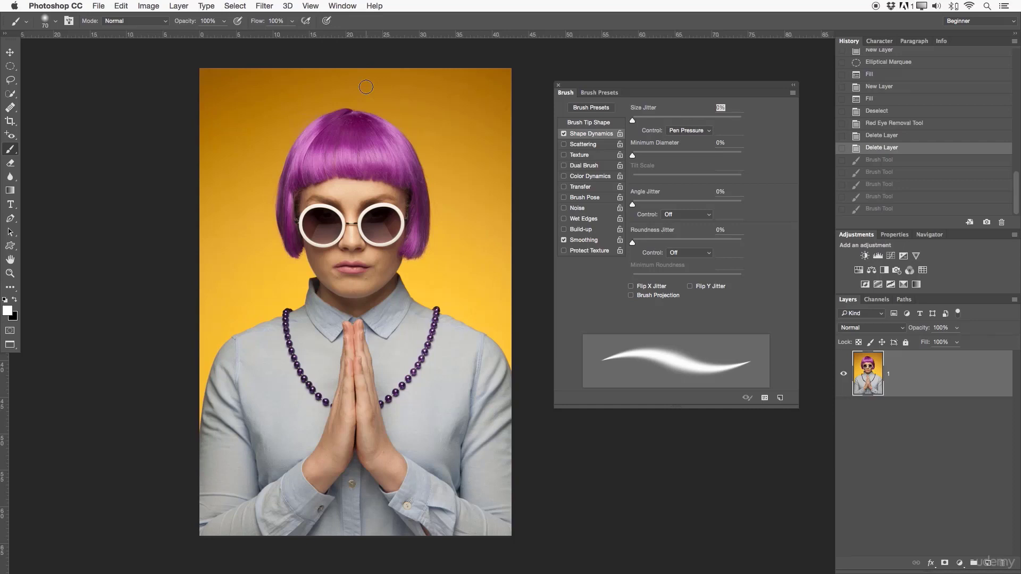
- Paint a thick white test squiggle across the hair and face with the 70 px hard round preset, and undo it
key("z")
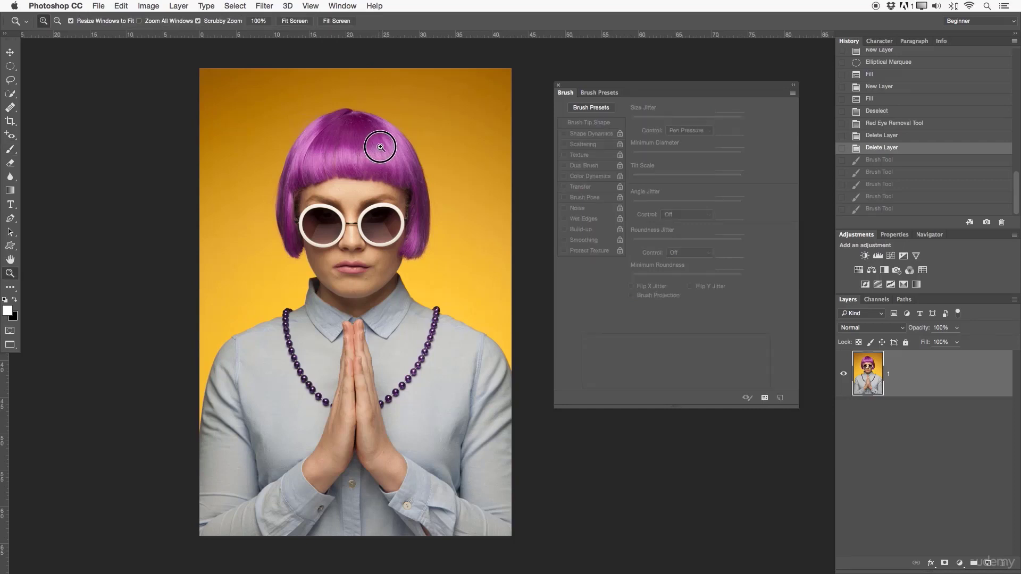
left_click(381, 142)
left_click(618, 107)
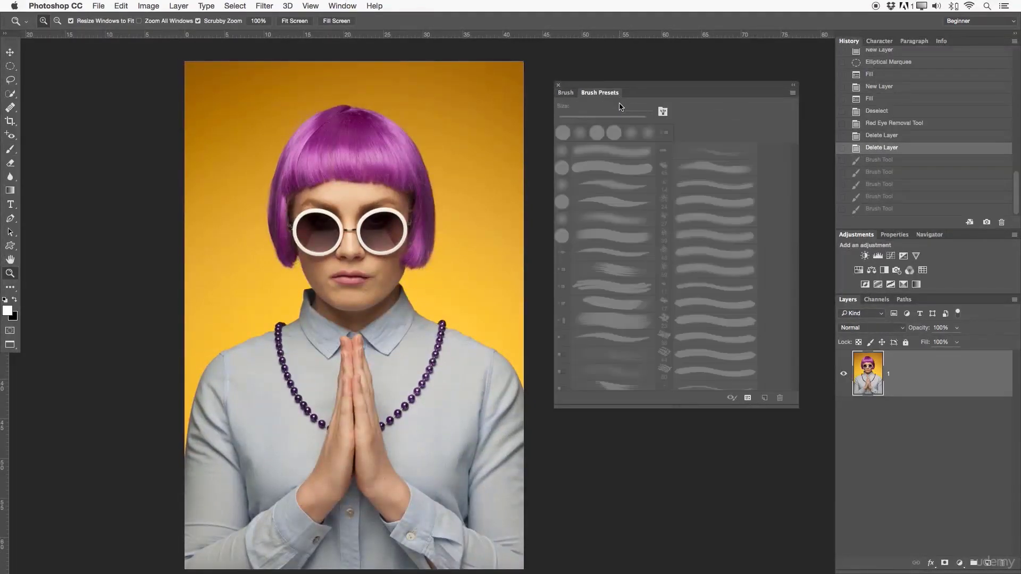
key("b")
left_click(566, 93)
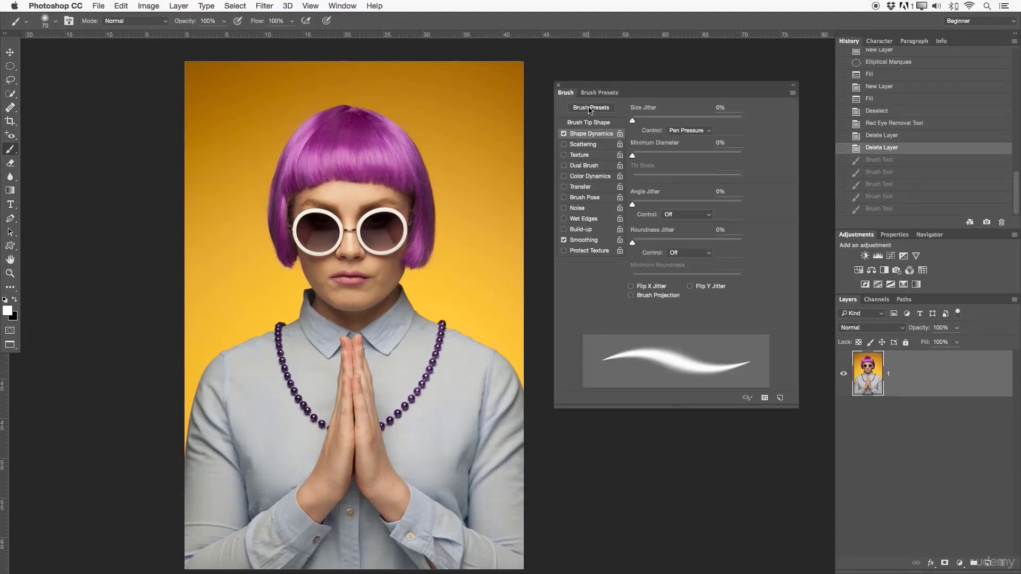
left_click(591, 94)
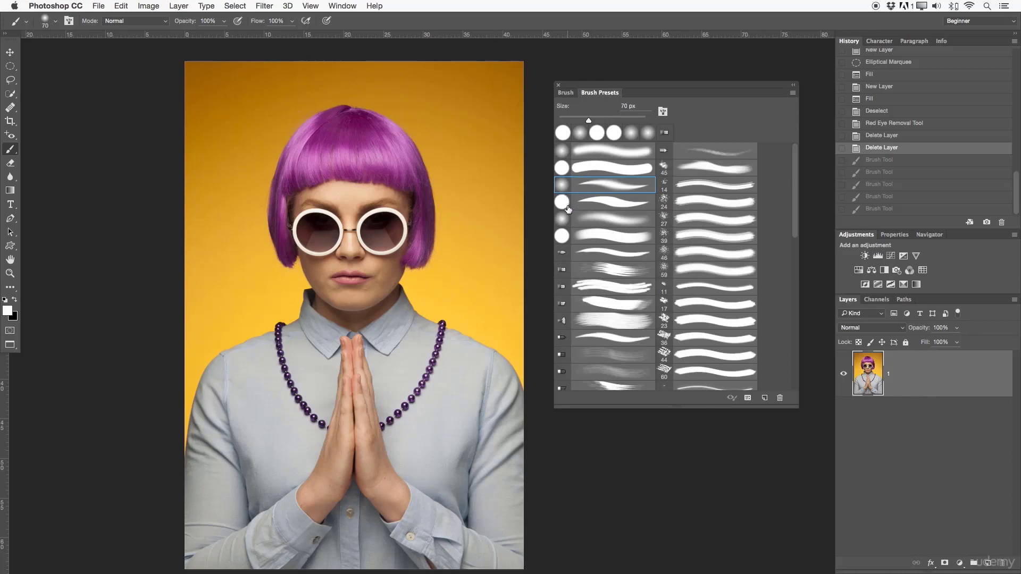
left_click(571, 169)
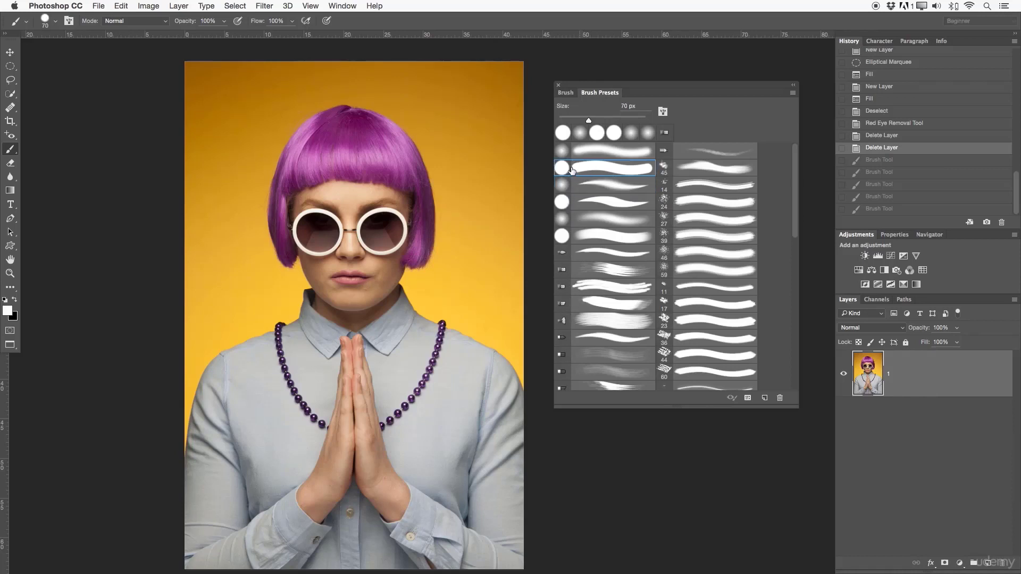
mouse_move(480, 125)
left_mouse_down()
mouse_move(339, 105)
mouse_move(391, 164)
mouse_move(280, 202)
mouse_move(389, 260)
mouse_move(290, 250)
left_mouse_up()
key("super+z")
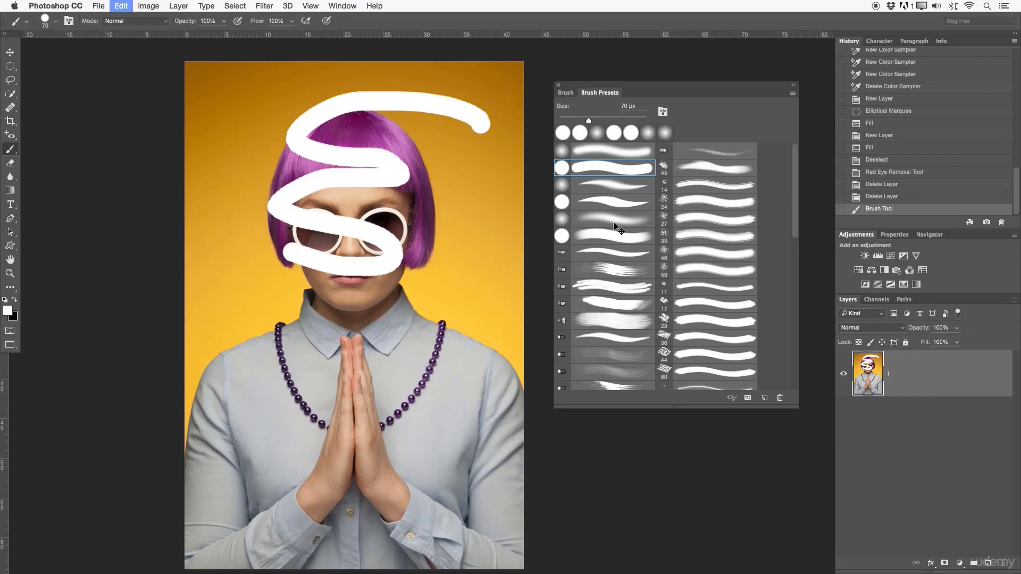
- Test the tapering soft round preset and the fading soft round preset with white strokes over the portrait, undoing each stroke
left_click(615, 186)
mouse_move(464, 126)
left_mouse_down()
mouse_move(271, 217)
mouse_move(360, 304)
mouse_move(331, 365)
mouse_move(259, 455)
mouse_move(202, 455)
mouse_move(236, 254)
mouse_move(324, 217)
mouse_move(434, 193)
mouse_move(463, 231)
left_mouse_up()
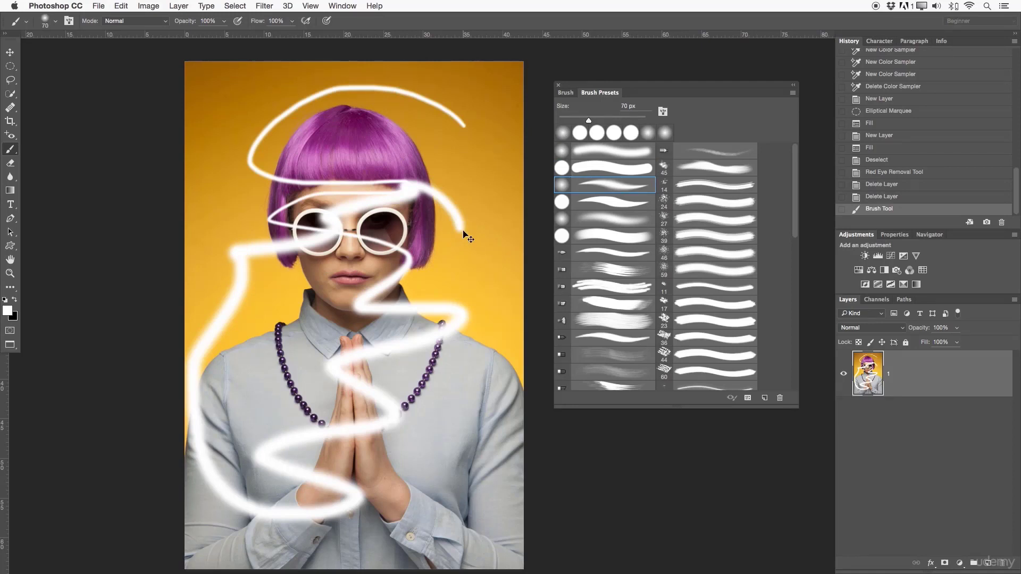
key("super+z")
left_click(611, 218)
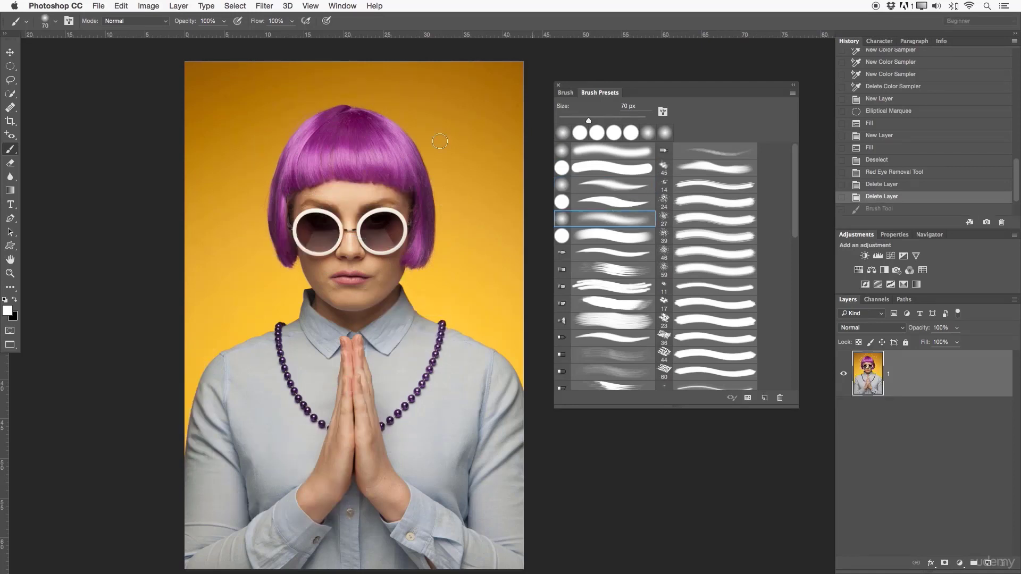
mouse_move(433, 132)
left_mouse_down()
mouse_move(427, 273)
mouse_move(457, 304)
mouse_move(408, 377)
mouse_move(311, 282)
mouse_move(332, 268)
left_mouse_up()
key("super+z")
- Paint loose white test strokes across the portrait with a bristle brush preset, and undo them
left_click(601, 269)
mouse_move(229, 79)
left_mouse_down()
mouse_move(246, 228)
mouse_move(407, 111)
left_mouse_up()
mouse_move(300, 322)
left_mouse_down()
mouse_move(667, 133)
mouse_move(414, 496)
mouse_move(355, 342)
mouse_move(447, 368)
mouse_move(468, 301)
left_mouse_up()
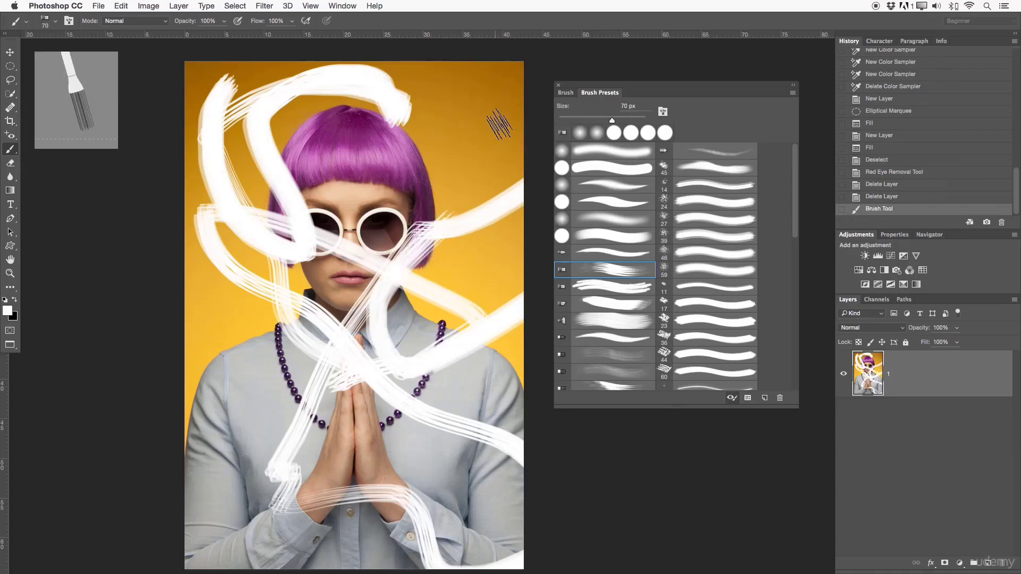
key("super+z")
- Reselect the tapering soft round 70 px brush preset and open its Shape Dynamics settings
left_click(600, 209)
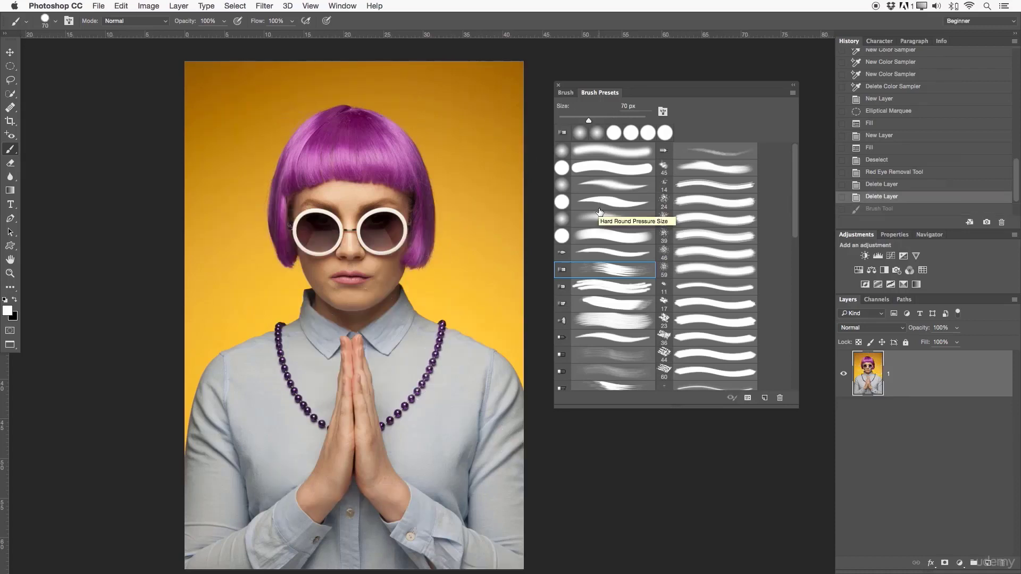
left_click(614, 186)
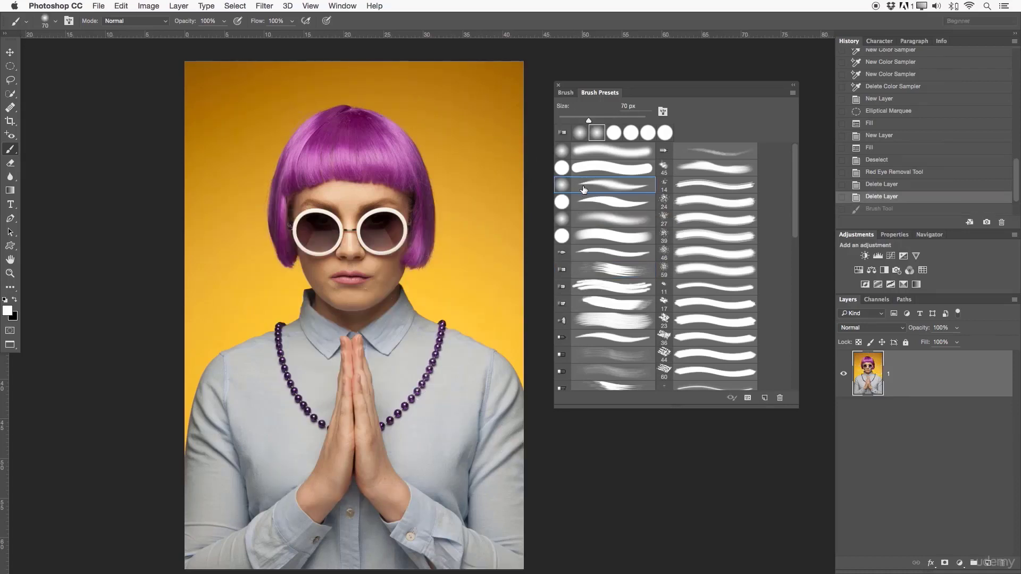
left_click(566, 93)
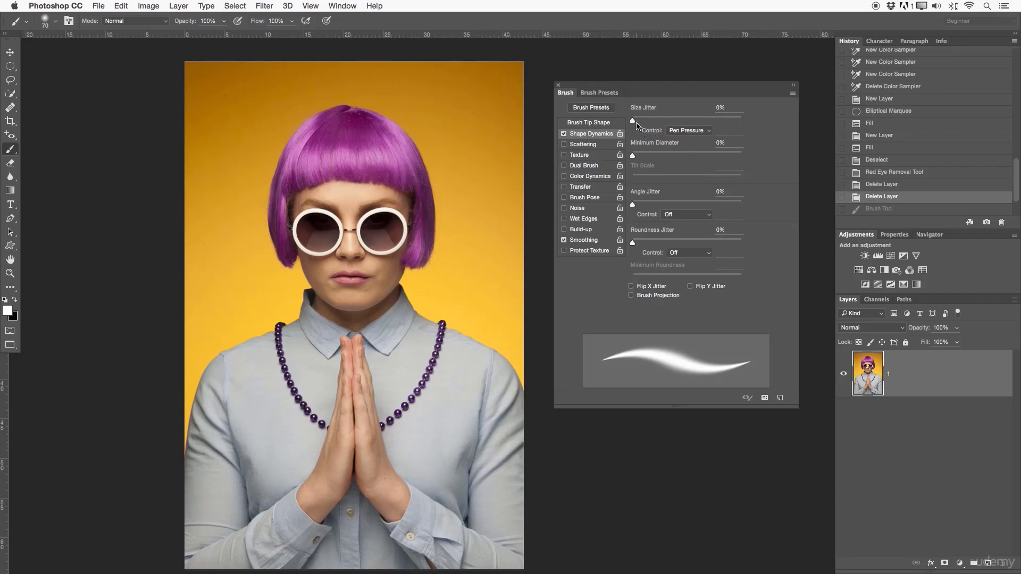
- Set the soft brush's Size Jitter to 87%, and switch to the hard round 70 px brush preset
mouse_move(636, 125)
left_mouse_down()
mouse_move(659, 120)
mouse_move(617, 127)
left_mouse_up()
left_click_drag(633, 122, 728, 132)
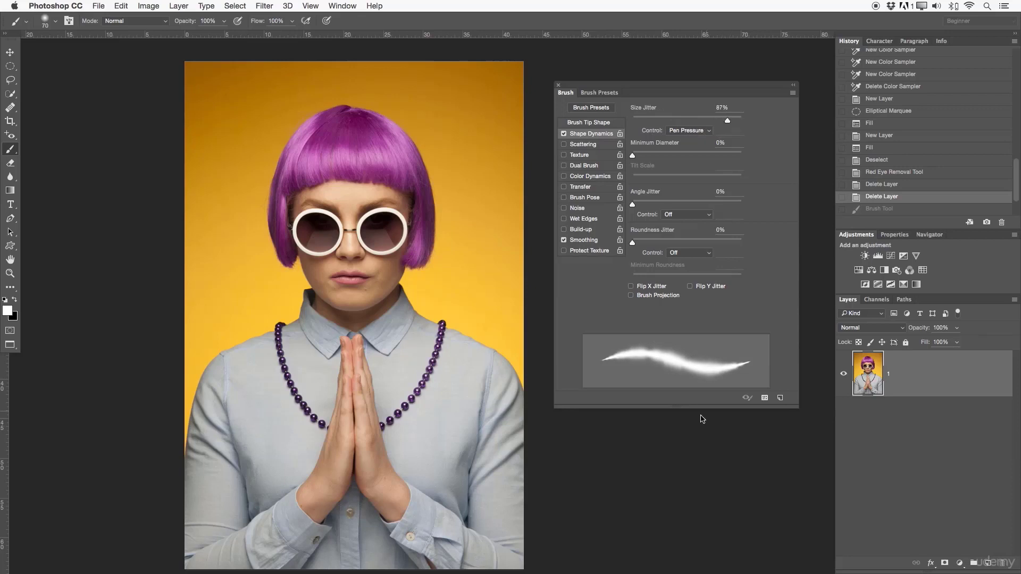
left_click(584, 95)
left_click(584, 169)
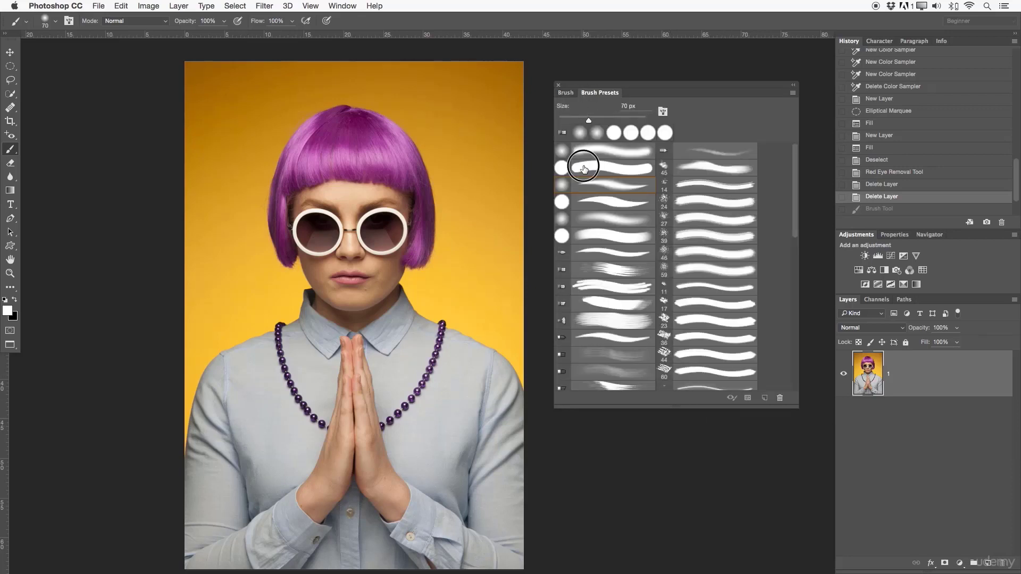
left_click(565, 94)
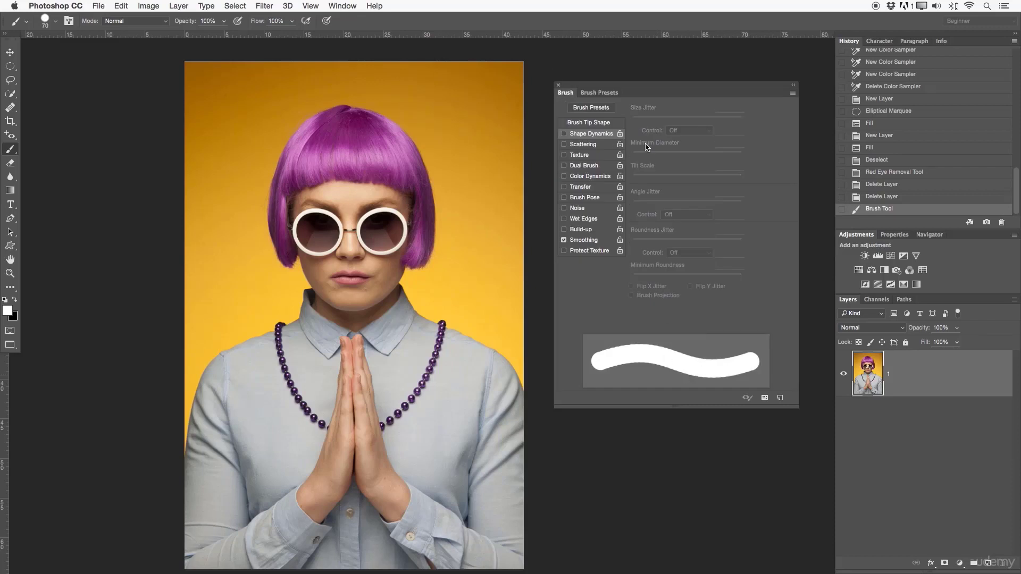
- Enable Shape Dynamics with 83% Size Jitter, paint a white test squiggle over the portrait, and revert the brush strokes
left_click(563, 134)
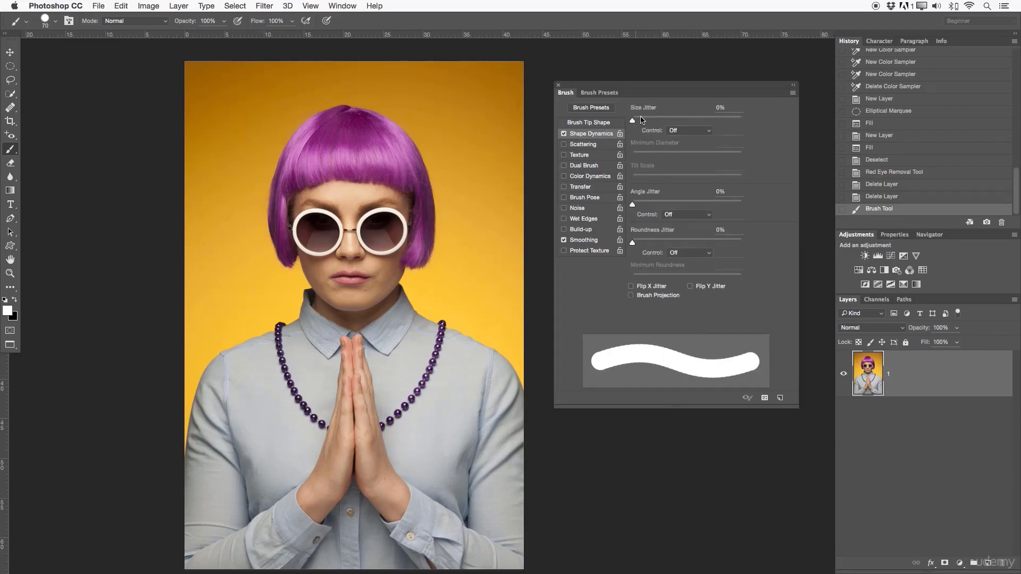
left_click_drag(642, 121, 723, 128)
mouse_move(495, 153)
left_mouse_down()
mouse_move(437, 151)
mouse_move(457, 212)
mouse_move(365, 98)
mouse_move(314, 202)
mouse_move(454, 243)
mouse_move(353, 357)
left_mouse_up()
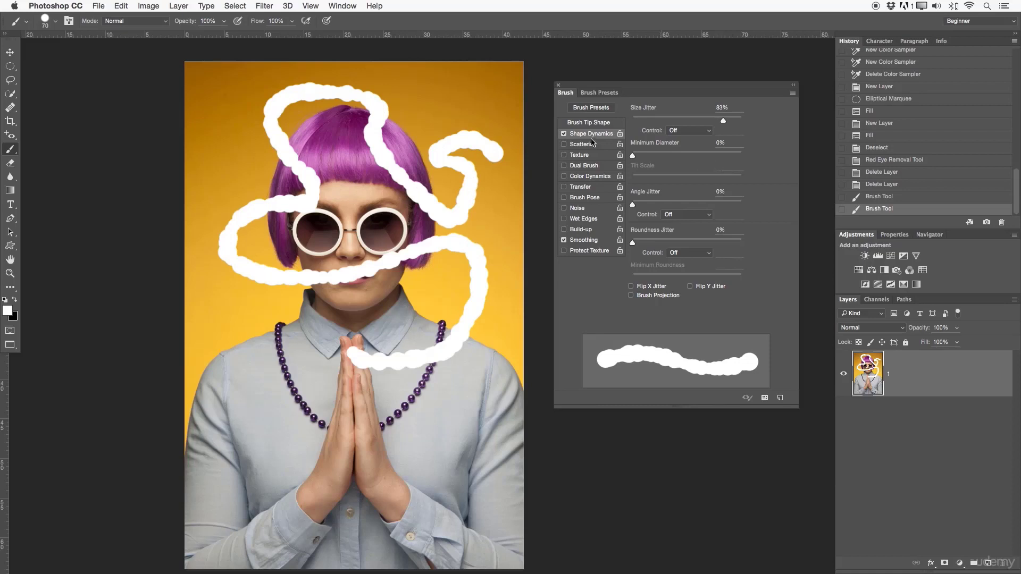
left_click(877, 184)
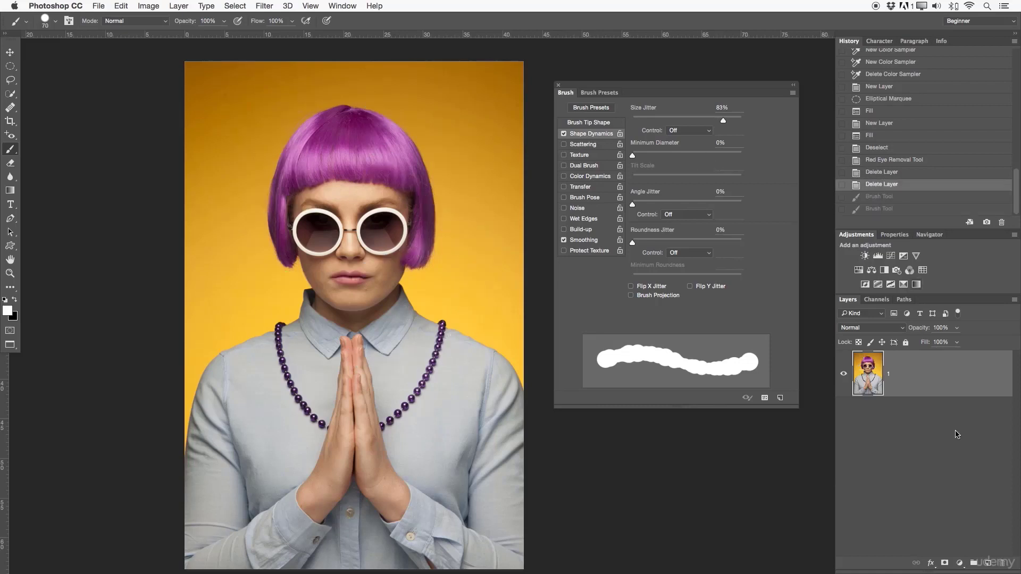
- Paint a jittered white stroke across the hair on a new layer, and reset Size Jitter to 0%
left_click(988, 563)
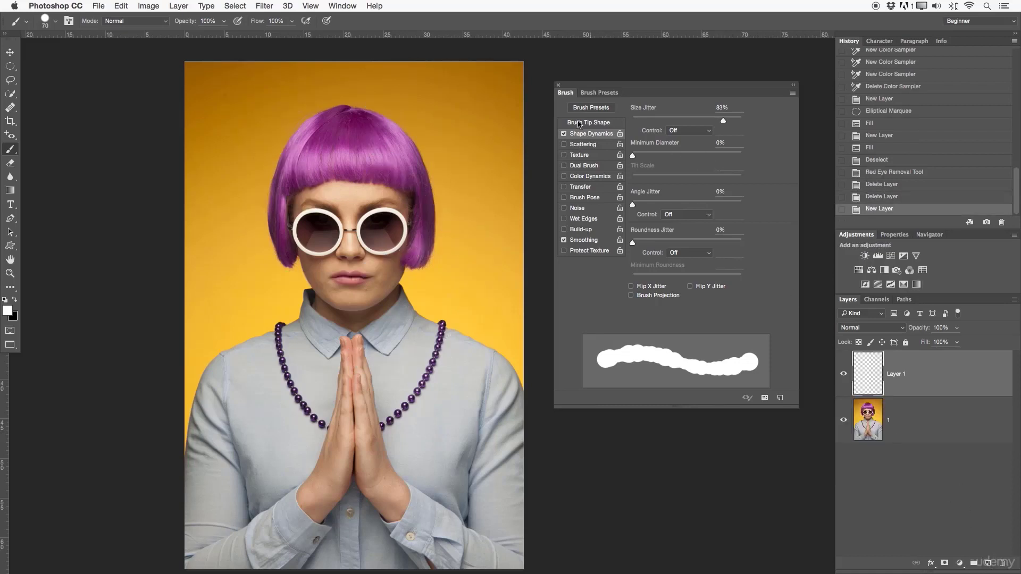
mouse_move(494, 98)
left_mouse_down()
mouse_move(436, 245)
mouse_move(413, 219)
mouse_move(412, 139)
mouse_move(322, 114)
mouse_move(314, 181)
left_mouse_up()
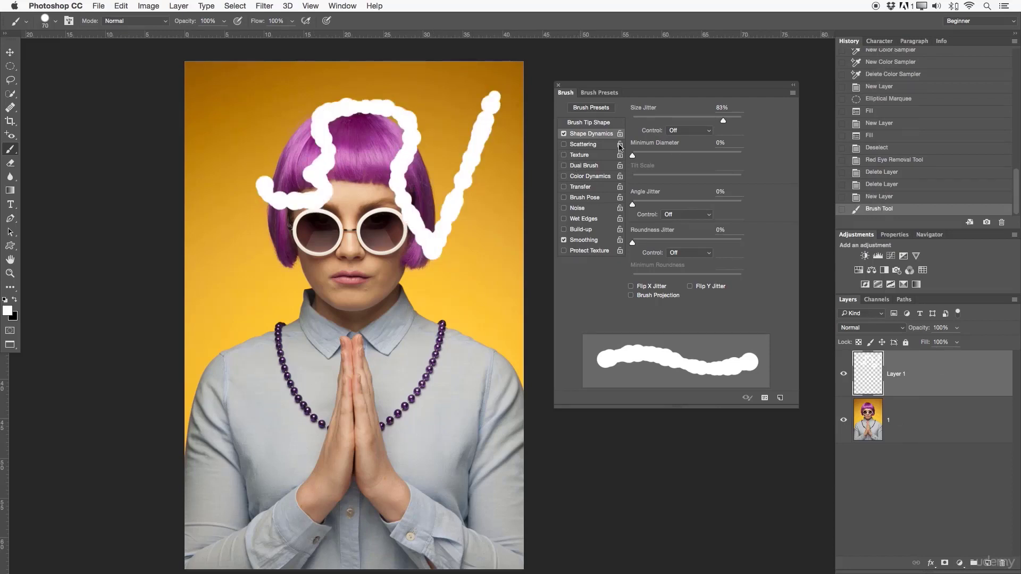
left_click_drag(723, 121, 632, 121)
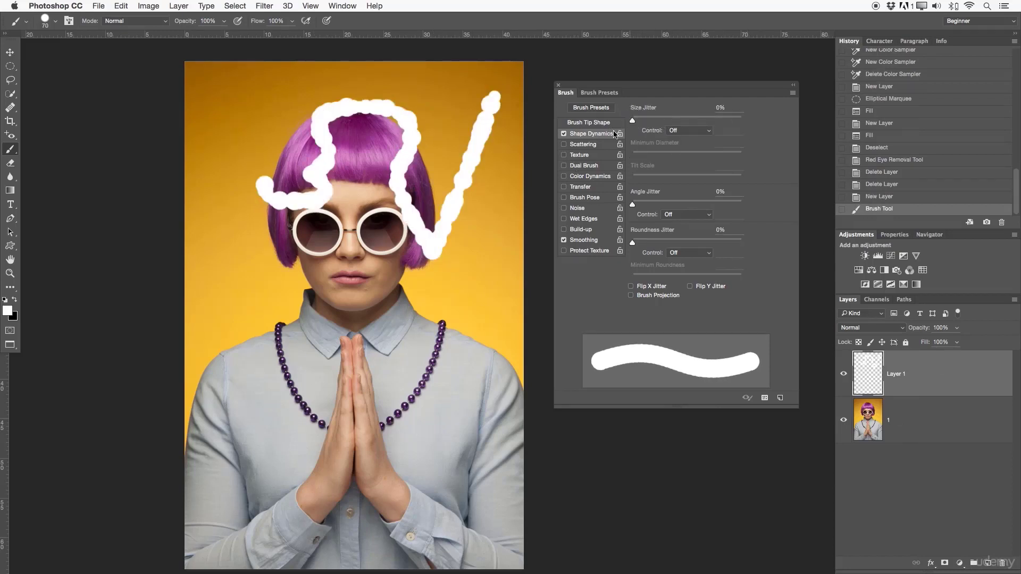
mouse_move(637, 204)
left_mouse_down()
mouse_move(717, 205)
mouse_move(629, 202)
left_mouse_up()
- Enable Scattering with Scatter at 665% and paint scattered white dots over the face and shirt
left_click(582, 145)
left_click_drag(636, 124, 705, 130)
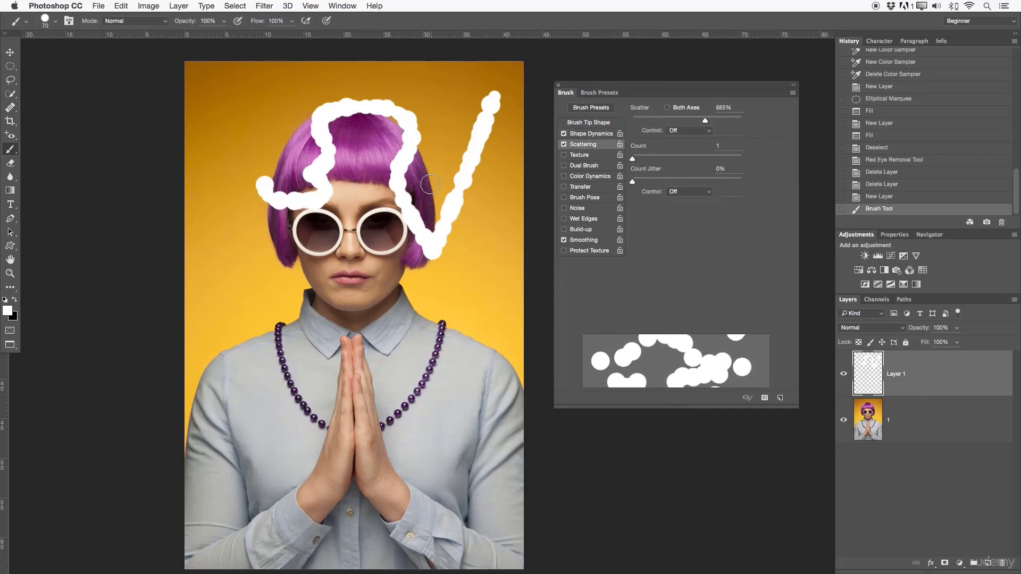
mouse_move(428, 183)
left_mouse_down()
mouse_move(375, 133)
mouse_move(340, 239)
mouse_move(466, 327)
mouse_move(337, 290)
mouse_move(341, 410)
mouse_move(417, 444)
mouse_move(425, 425)
left_mouse_up()
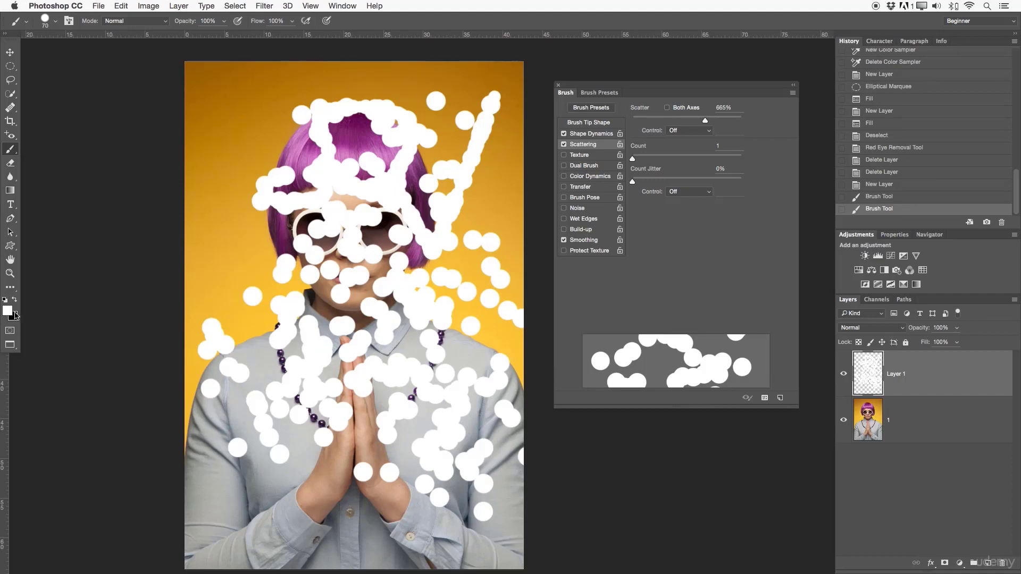
- Sample purple from the hair with the Eyedropper and paint scattered purple dots down the portrait with the brush
right_click(11, 134)
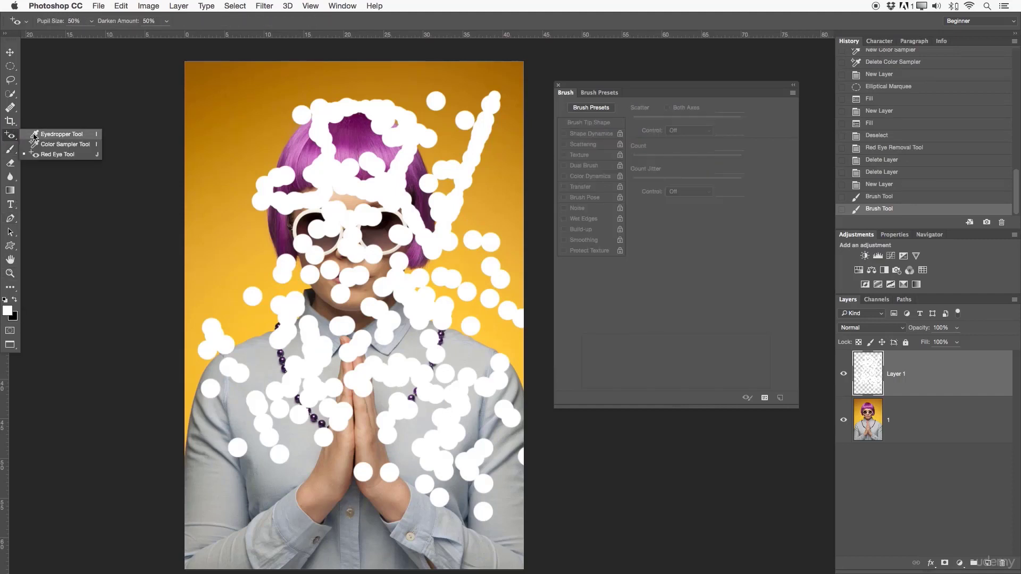
left_click(47, 129)
left_click_drag(356, 133, 352, 150)
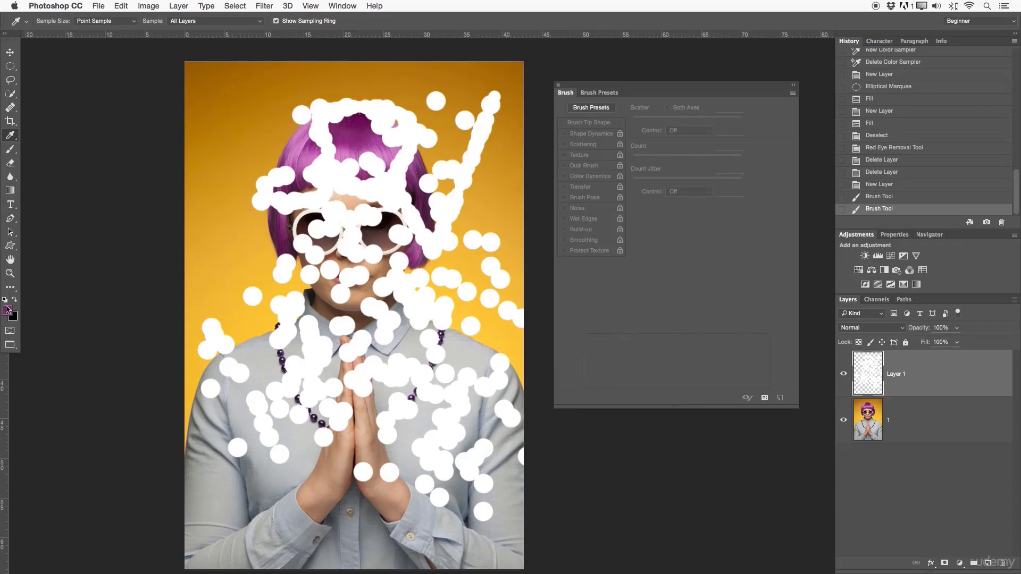
left_click(11, 151)
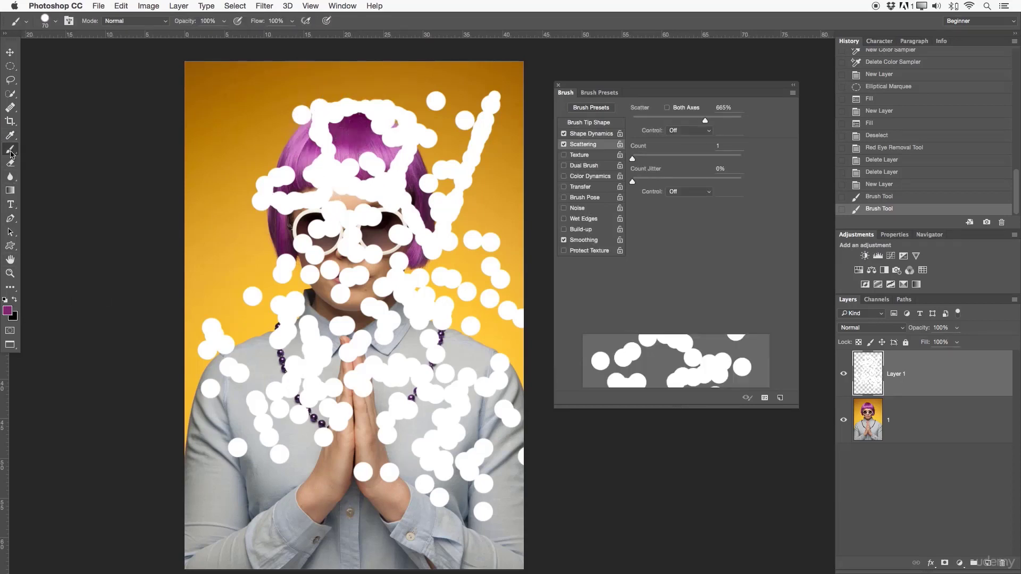
mouse_move(316, 151)
left_mouse_down()
mouse_move(357, 170)
mouse_move(312, 330)
mouse_move(417, 445)
mouse_move(335, 453)
left_mouse_up()
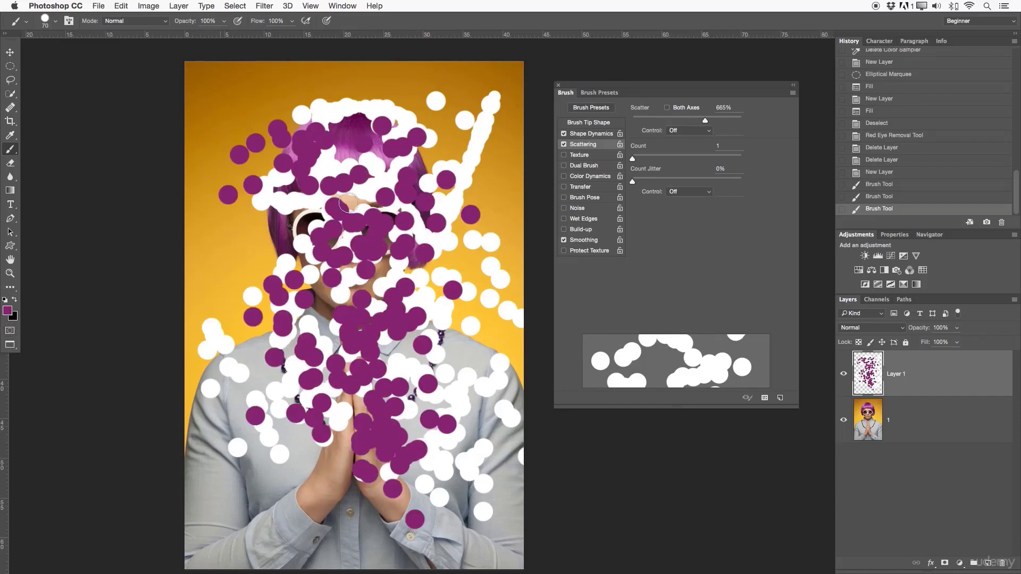
- Turn off Scattering, and look at the brush's Texture and Build-up options
left_click(564, 144)
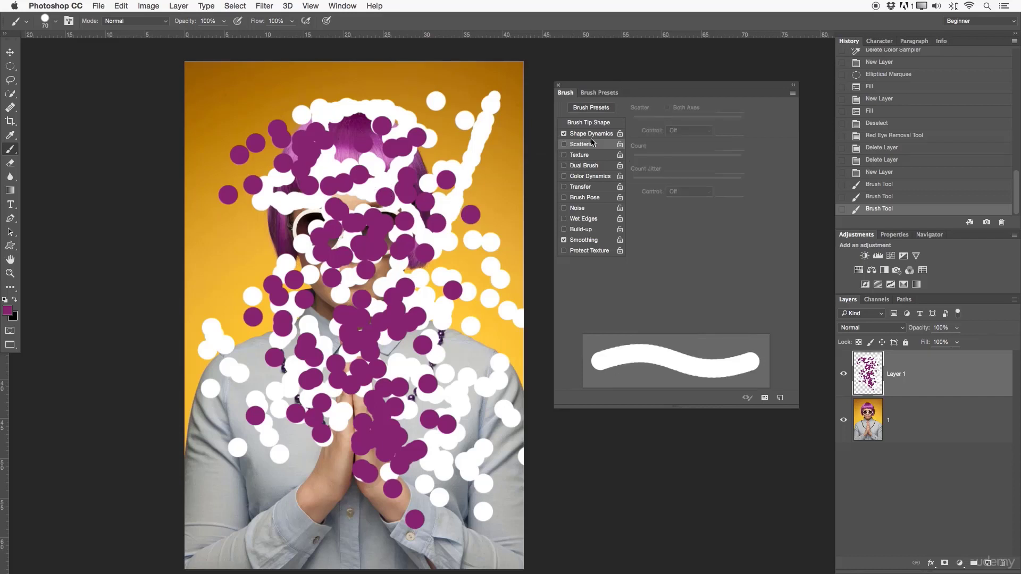
left_click(572, 156)
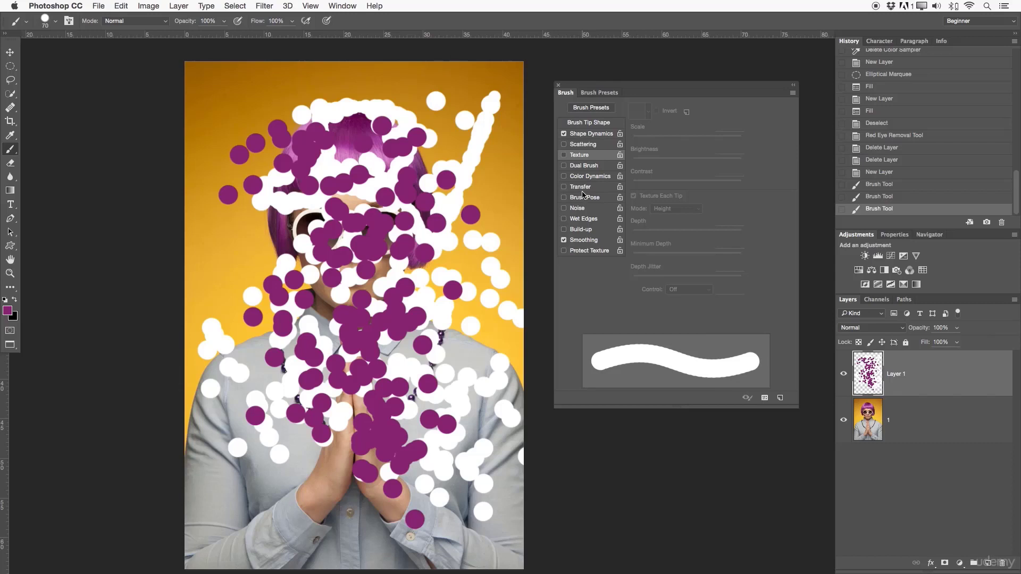
left_click(583, 230)
left_click(573, 232)
- Reselect the tapering soft round 70 px brush preset, and delete Layer 1 with its test dots
left_click(599, 92)
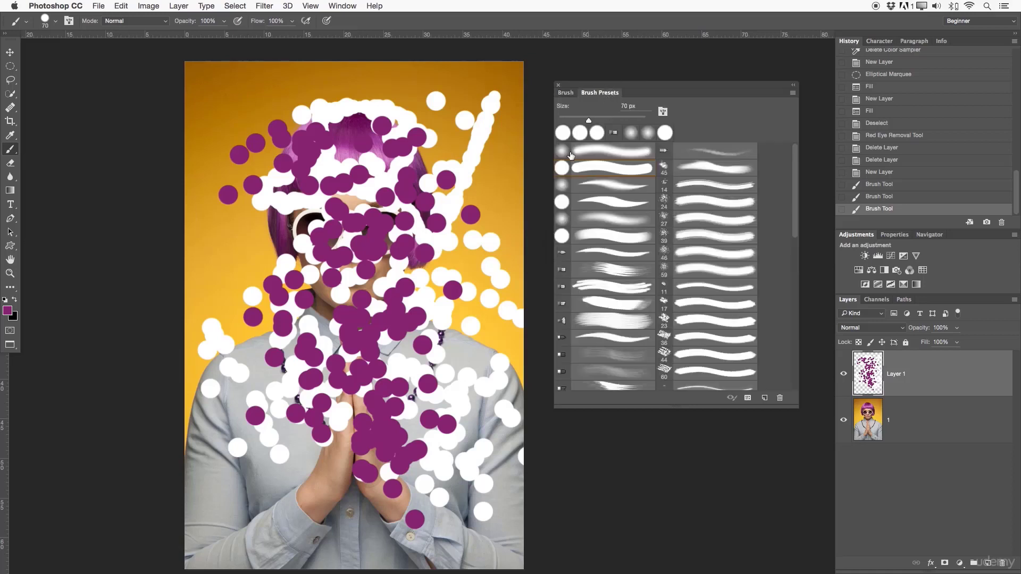
left_click(567, 184)
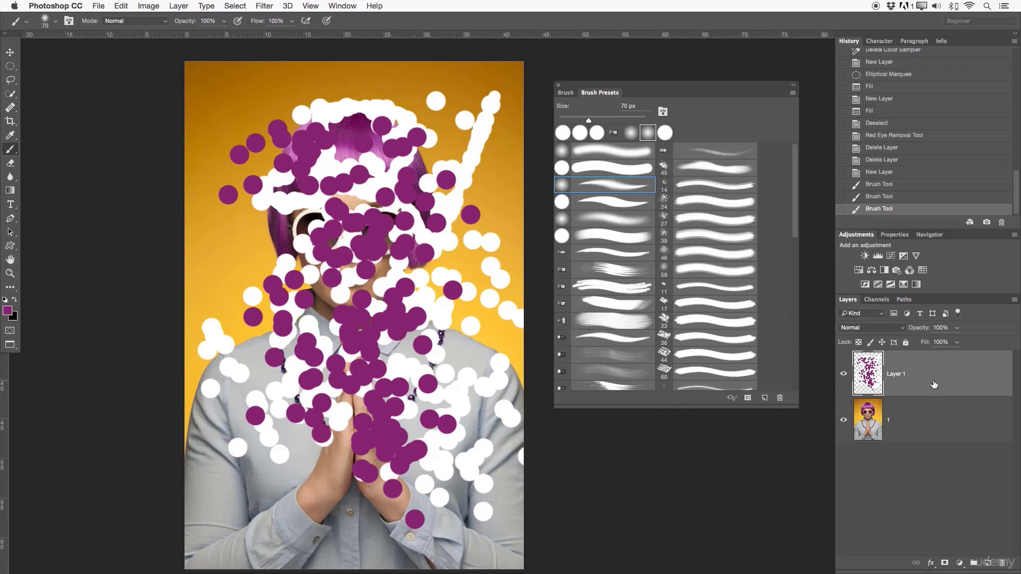
key("Delete")
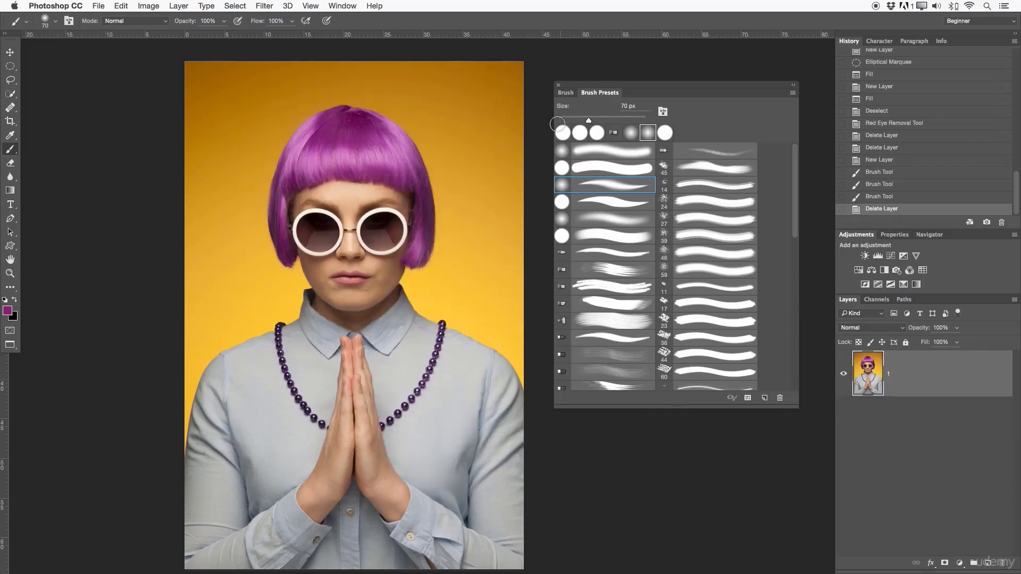
left_click(559, 87)
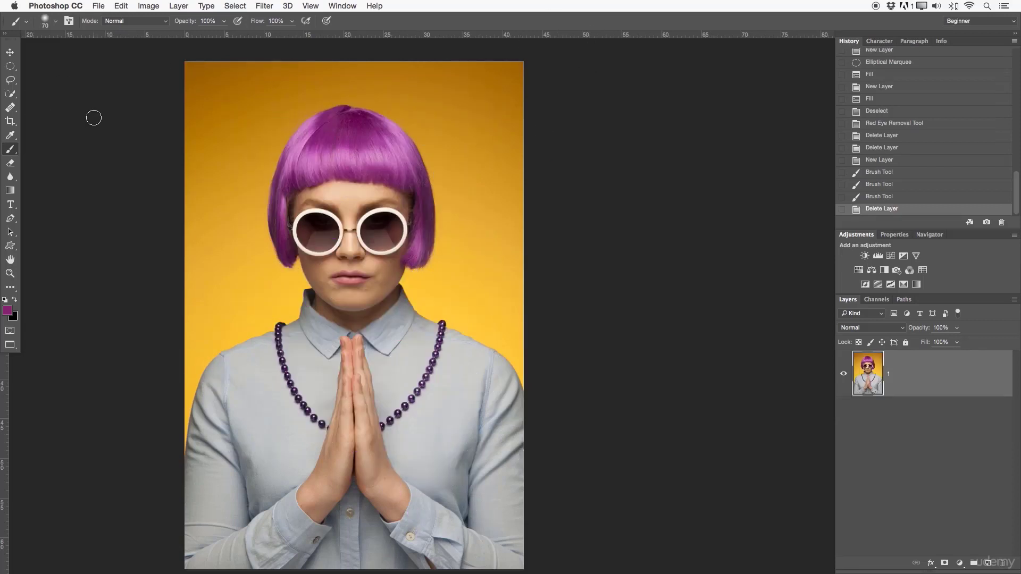
- Activate the Magnetic Lasso Tool and zoom in on the right-hand lens of the sunglasses
left_click(10, 94)
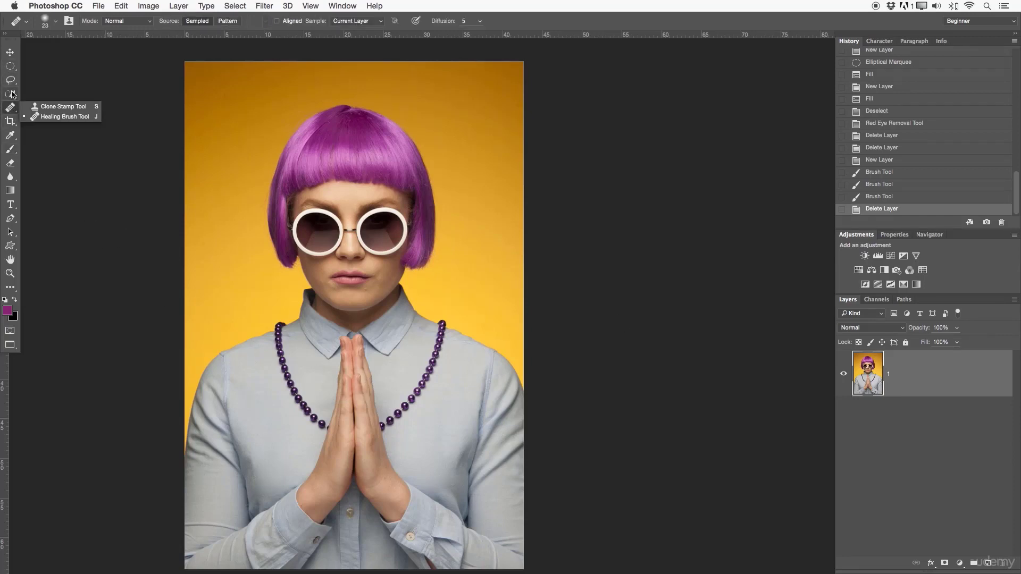
left_click(11, 122)
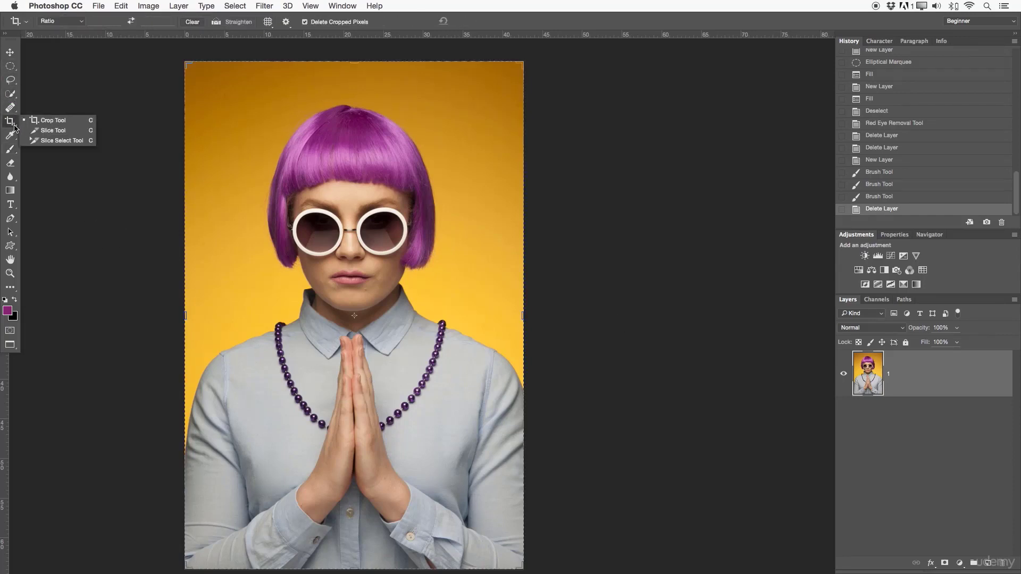
left_click(10, 80)
left_click(45, 98)
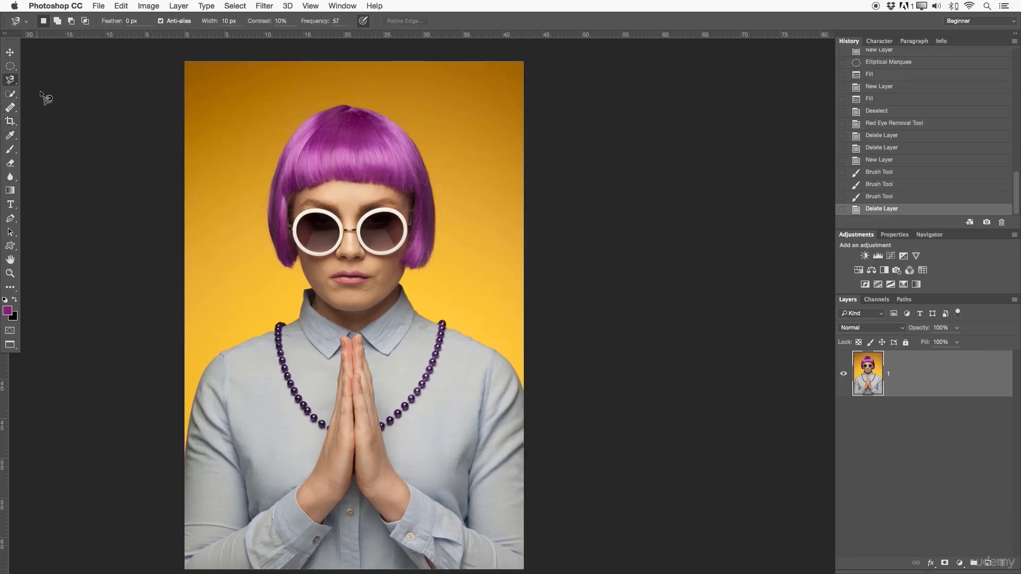
key("z")
left_click_drag(385, 225, 462, 214)
key("p")
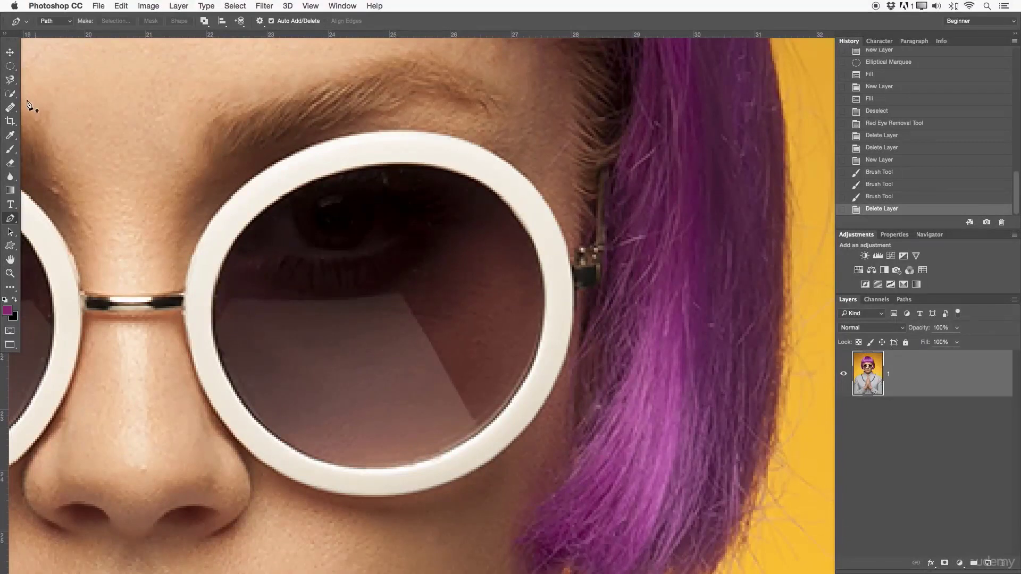
left_click(10, 93)
left_click(45, 102)
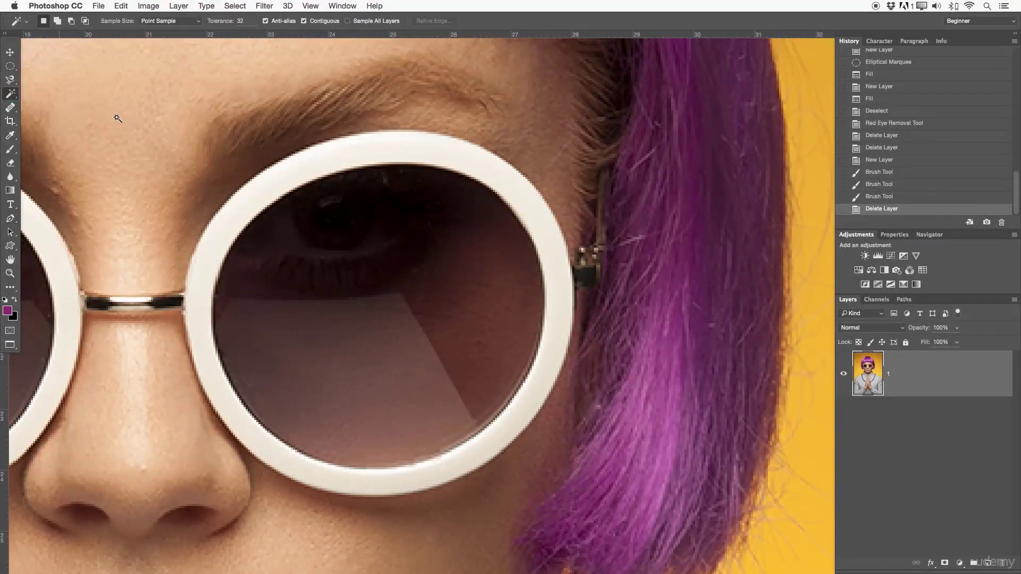
left_click(10, 93)
- Trace the inner edge of the right-hand sunglass lens with the Magnetic Lasso and close it into a selection
left_click(10, 80)
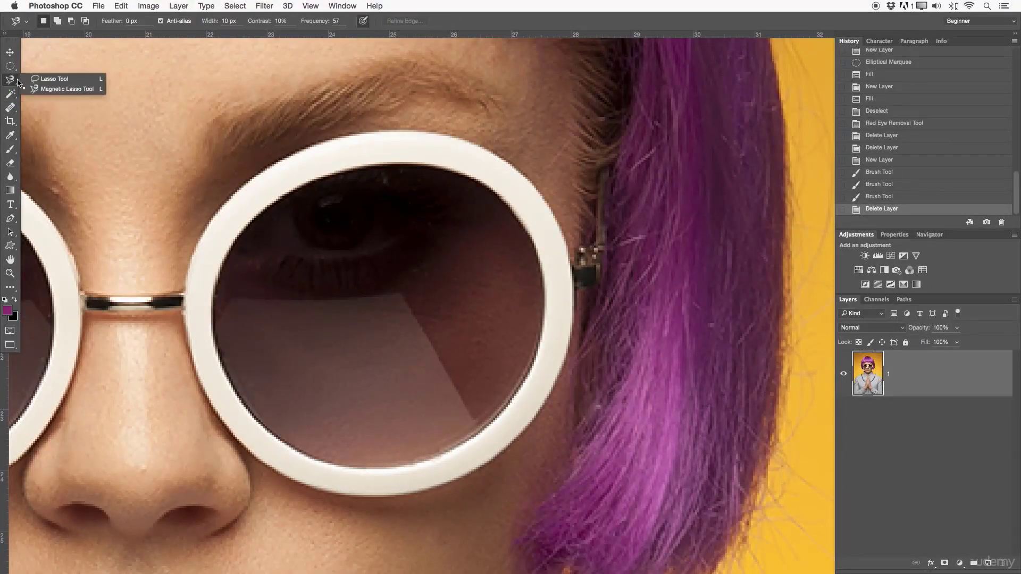
left_click(61, 89)
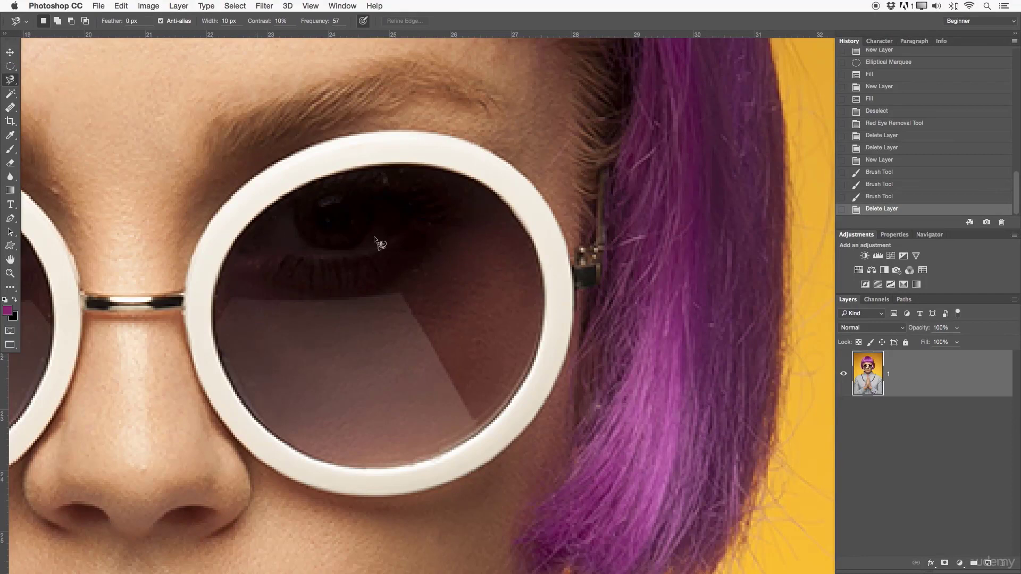
left_click(359, 167)
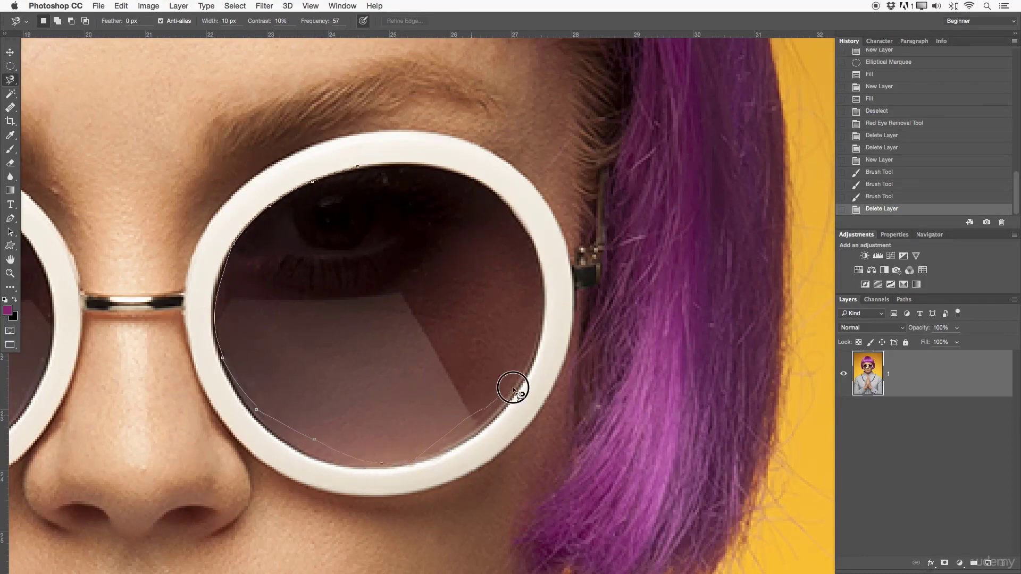
left_click(368, 166)
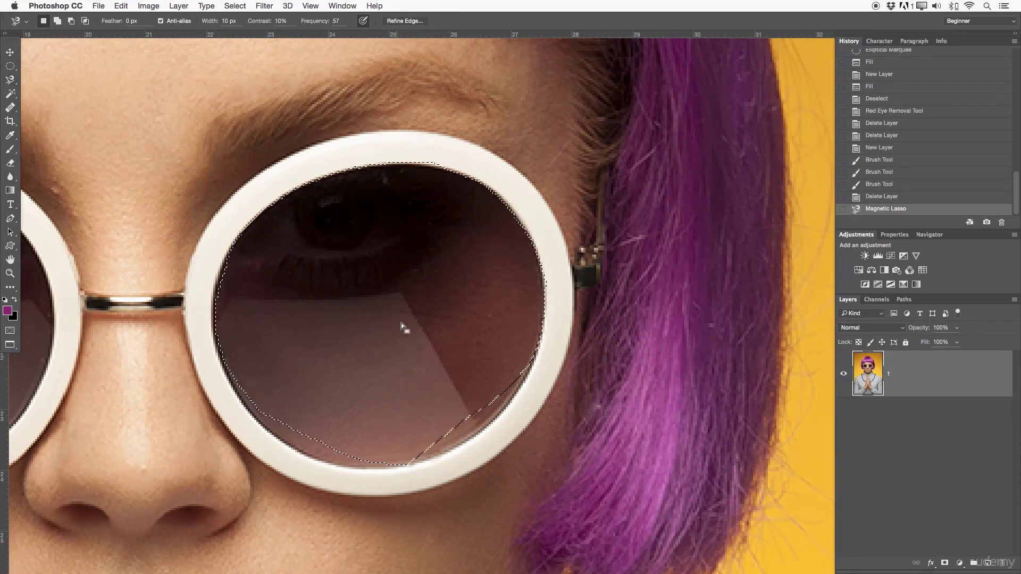
- Try a purple brush stroke across the collar and shirt, outside the lens selection
key("z")
left_click_drag(404, 322, 354, 323)
left_click_drag(417, 349, 493, 254)
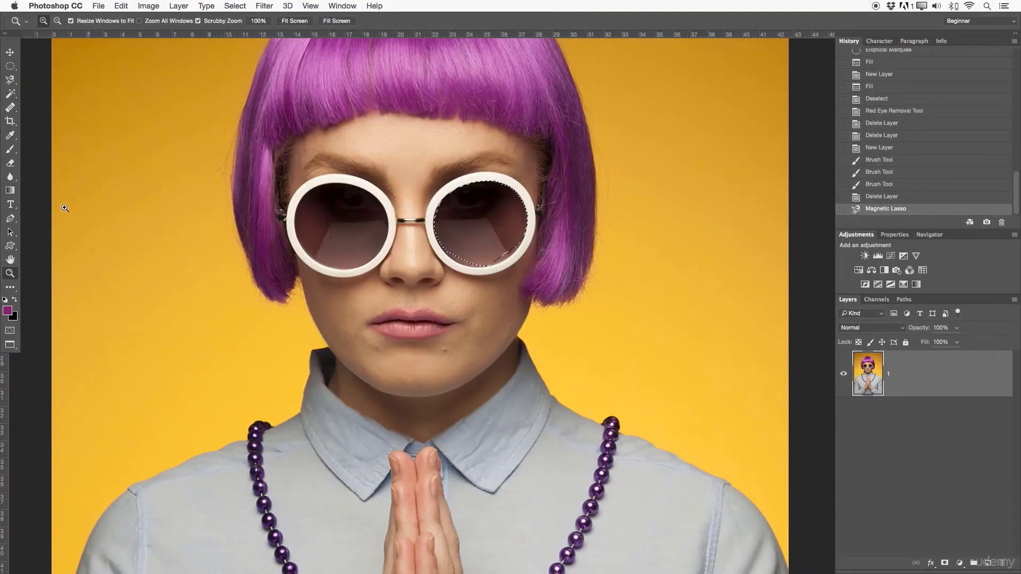
key("b")
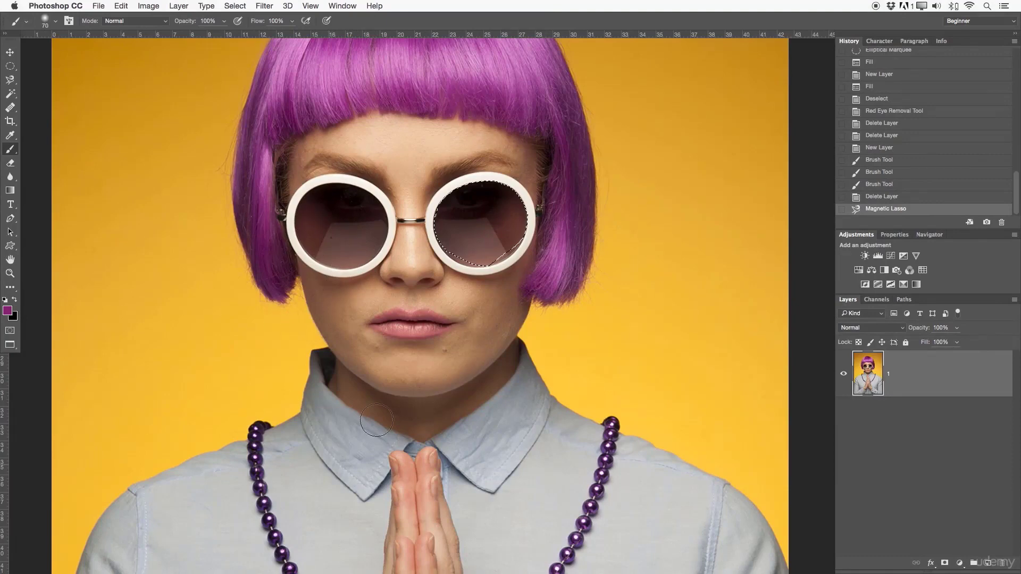
mouse_move(376, 420)
left_mouse_down()
mouse_move(511, 541)
mouse_move(741, 439)
left_mouse_up()
- Paint the selected lens solid purple with the brush, and undo the lens painting
left_click_drag(649, 308, 628, 432)
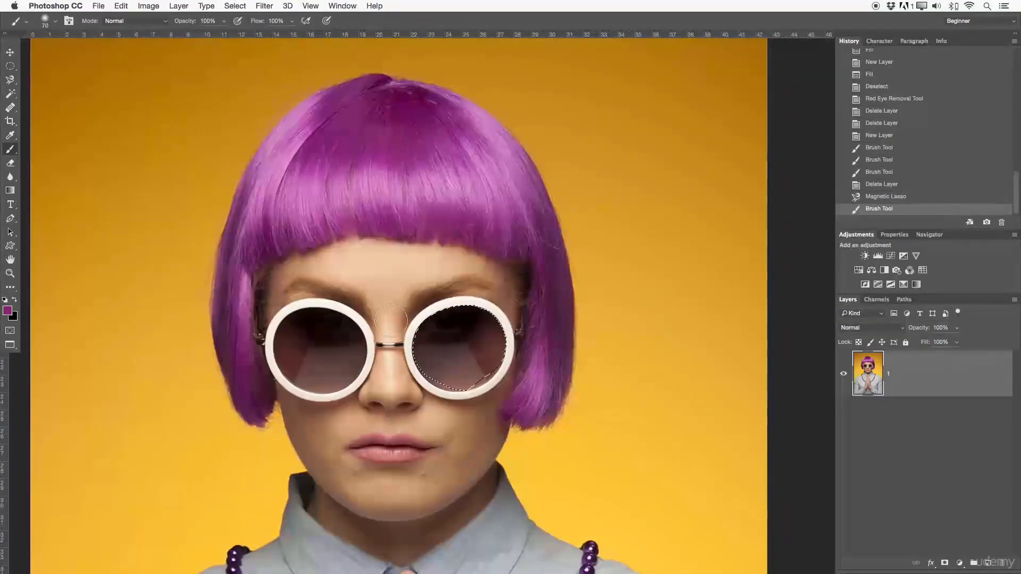
mouse_move(356, 362)
left_mouse_down()
mouse_move(534, 236)
mouse_move(489, 288)
mouse_move(535, 283)
mouse_move(571, 249)
mouse_move(468, 370)
mouse_move(500, 363)
mouse_move(548, 322)
left_mouse_up()
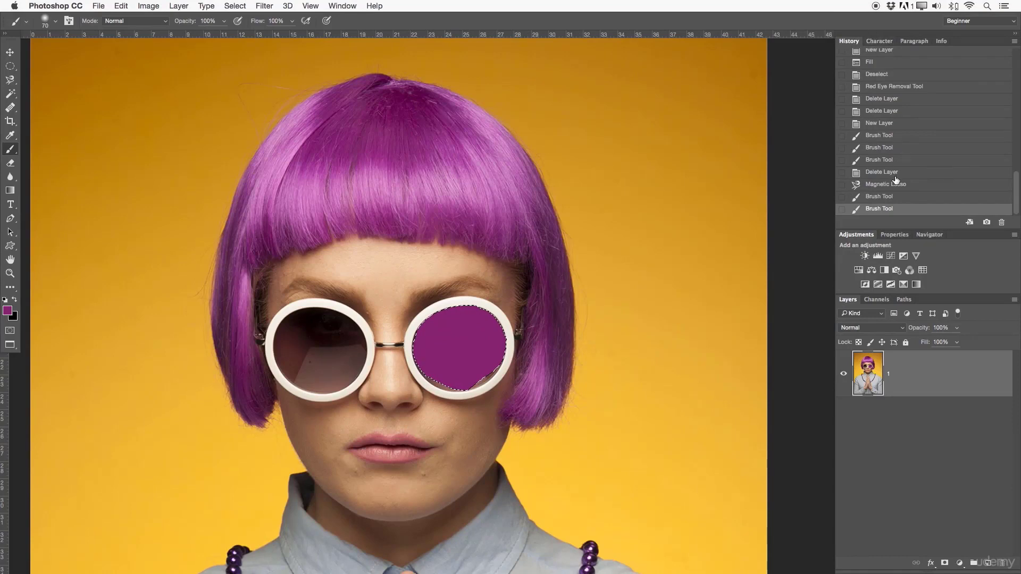
left_click(893, 198)
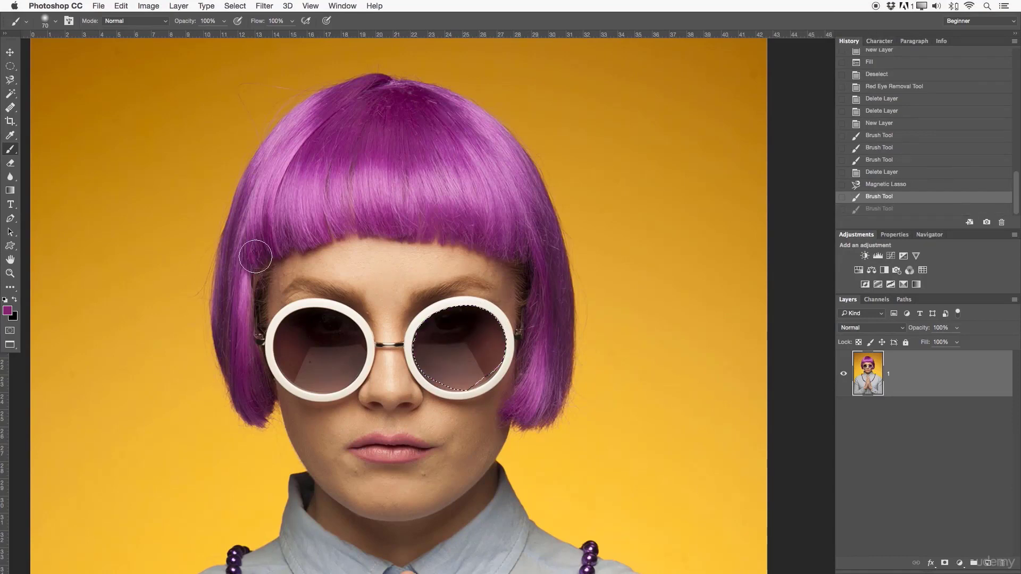
- Invert the lens selection so that everything except the right-hand sunglass lens is selected
left_click_drag(10, 66, 53, 62)
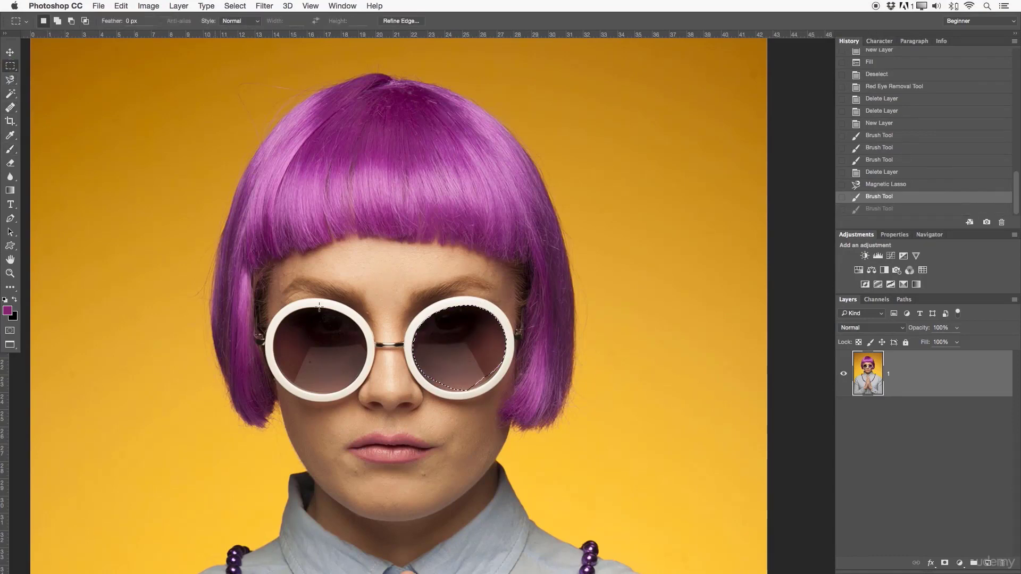
right_click(464, 343)
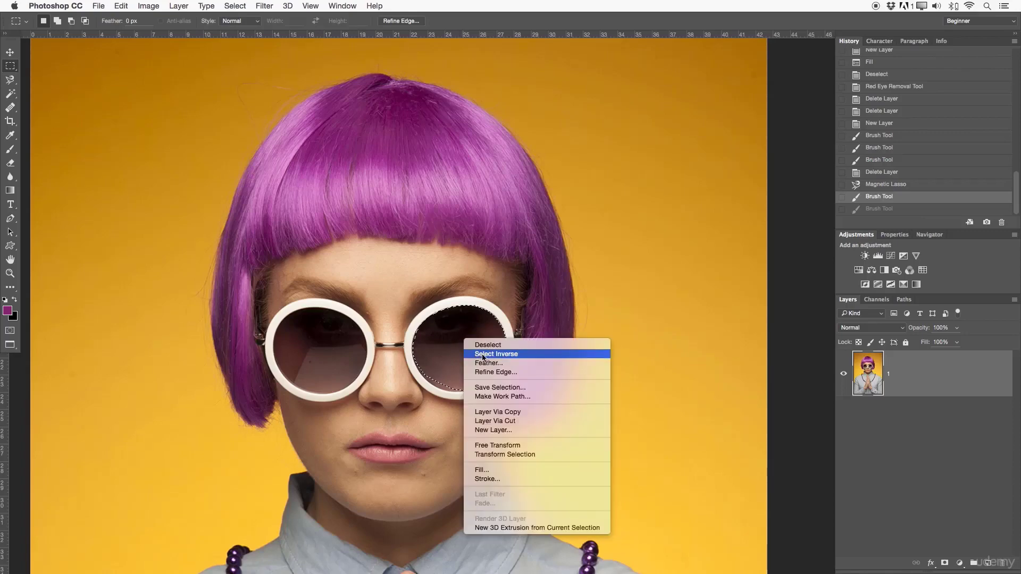
left_click(483, 354)
key("z")
left_click(485, 351, "alt")
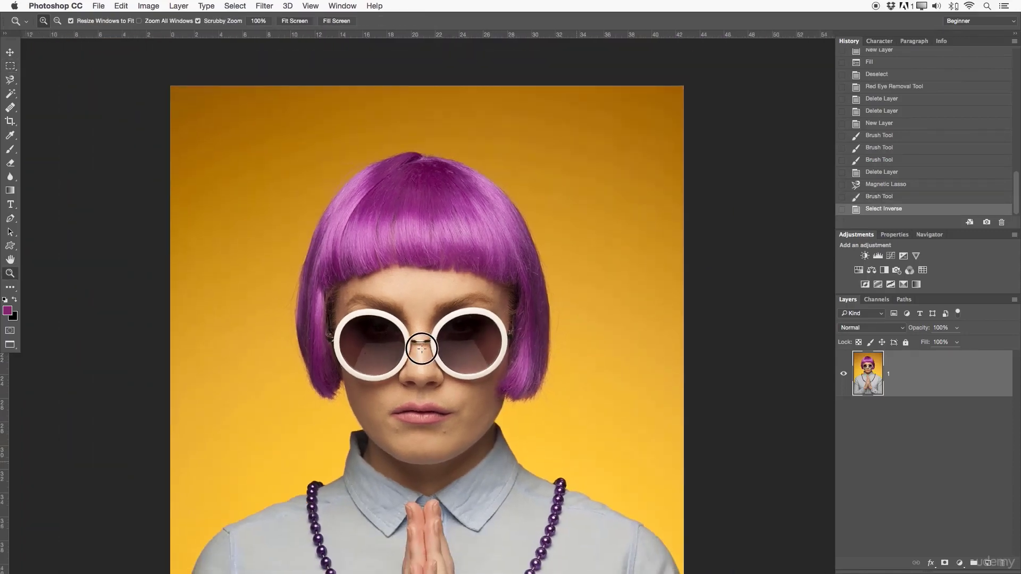
left_click(421, 348, "alt")
left_click_drag(508, 227, 502, 166)
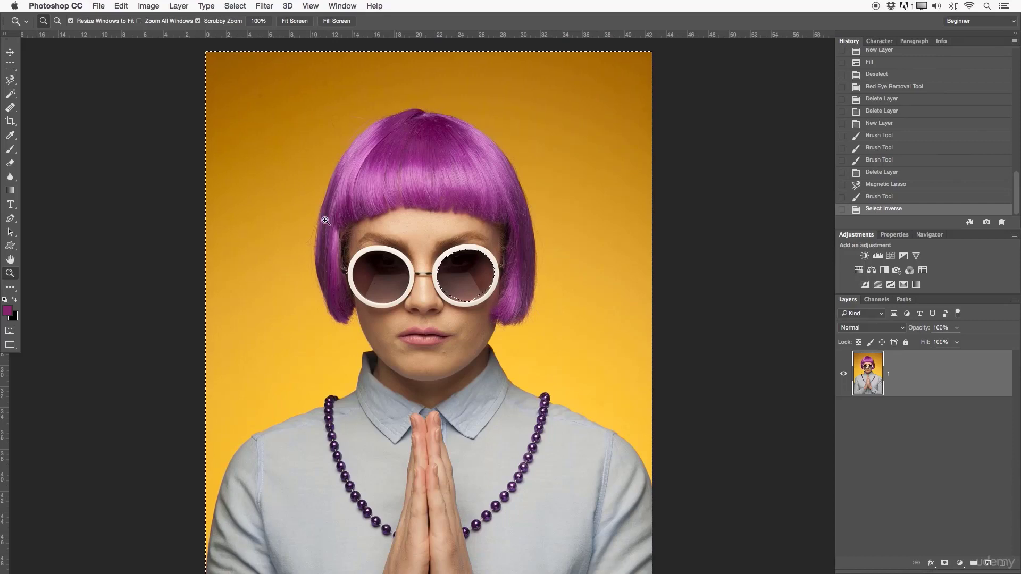
- Try purple brush strokes across the face, hair and background around the protected lens, and undo the painting
left_click(14, 154)
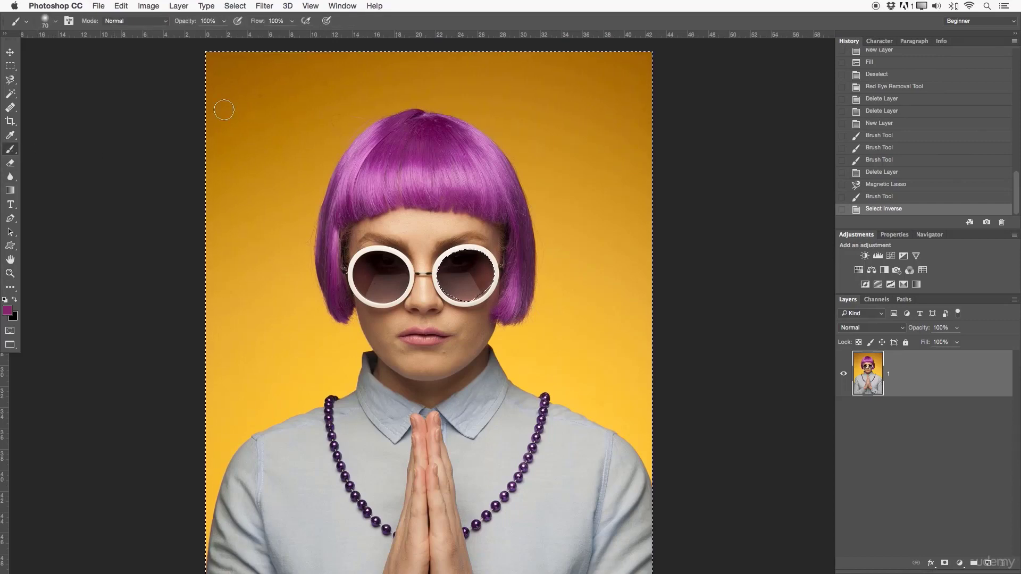
mouse_move(269, 121)
left_mouse_down()
mouse_move(330, 151)
mouse_move(281, 249)
mouse_move(367, 244)
mouse_move(471, 205)
mouse_move(463, 276)
mouse_move(415, 323)
mouse_move(622, 161)
mouse_move(592, 212)
mouse_move(531, 246)
mouse_move(408, 291)
mouse_move(359, 291)
mouse_move(533, 217)
mouse_move(420, 345)
mouse_move(477, 281)
left_mouse_up()
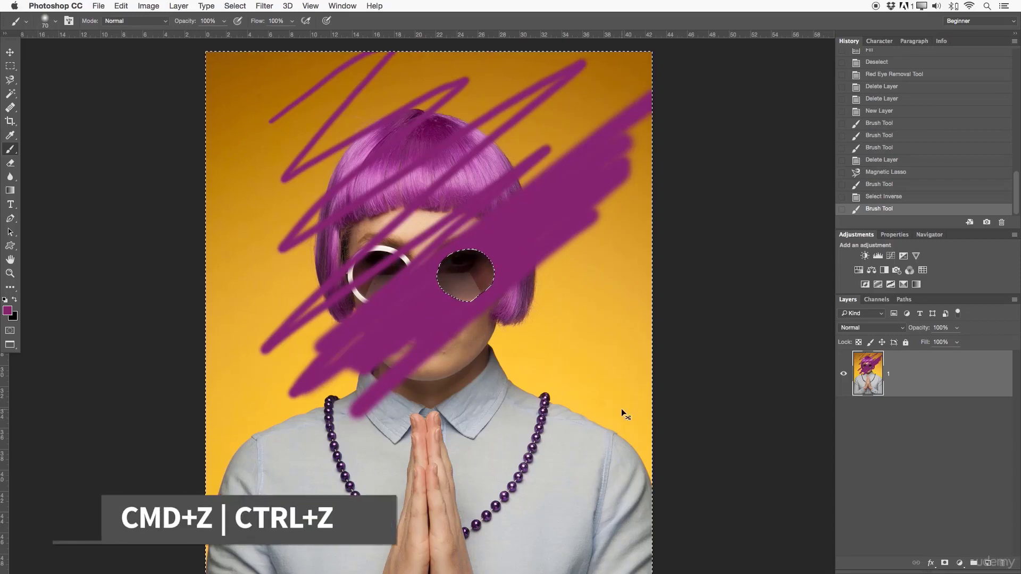
key("super+z")
- Clear the inverted selection from the photo
key("z")
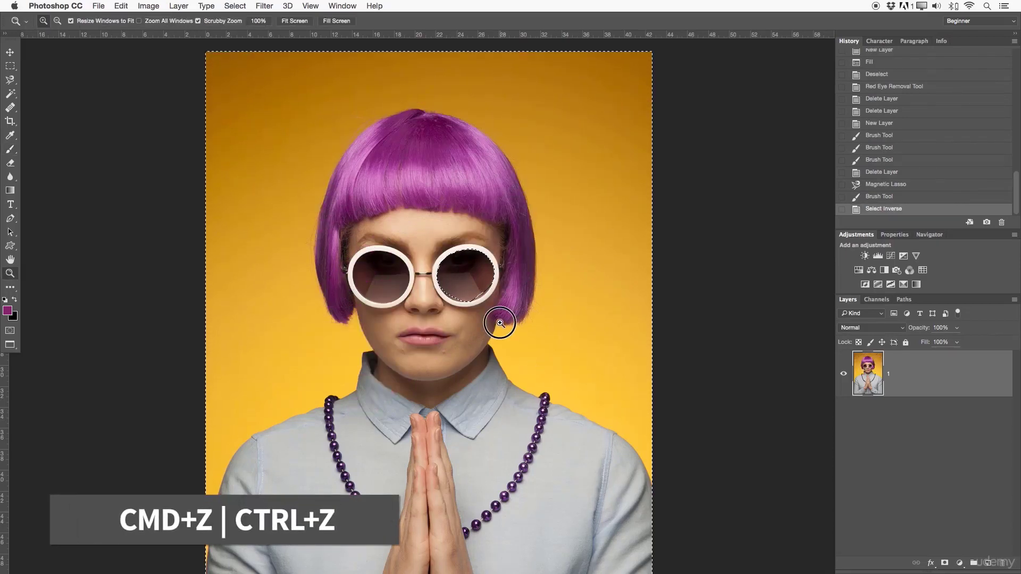
left_click(501, 323)
key("super+d")
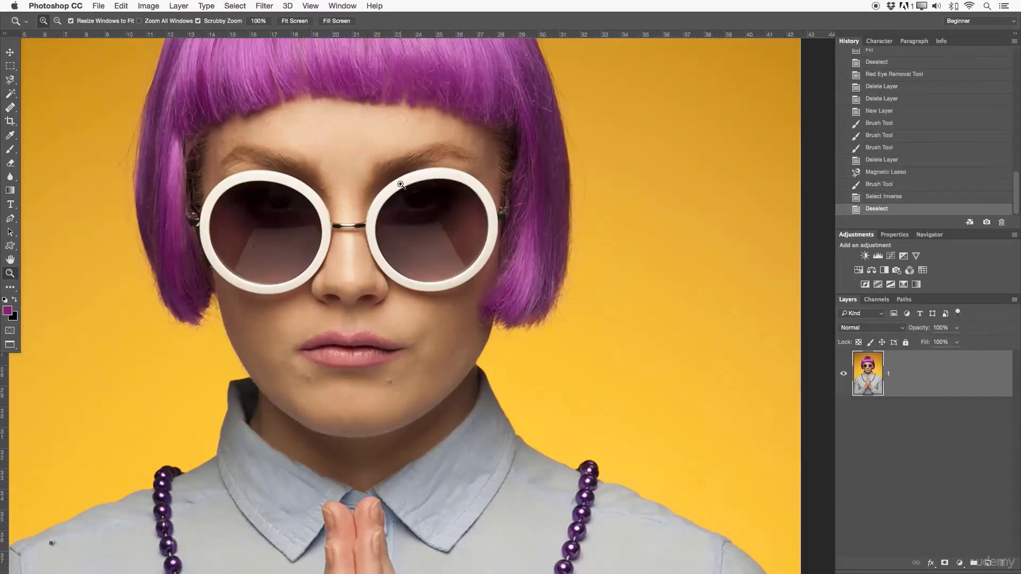
- Duplicate the photo layer and add a white layer mask to the copy
left_click_drag(482, 239, 423, 238)
left_click_drag(455, 299, 457, 284)
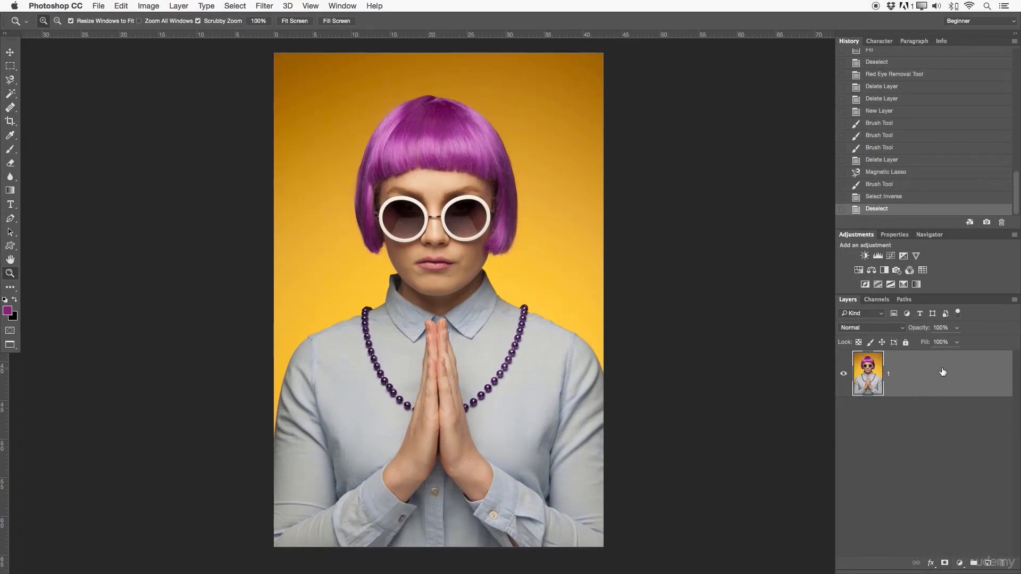
left_click_drag(881, 371, 988, 562)
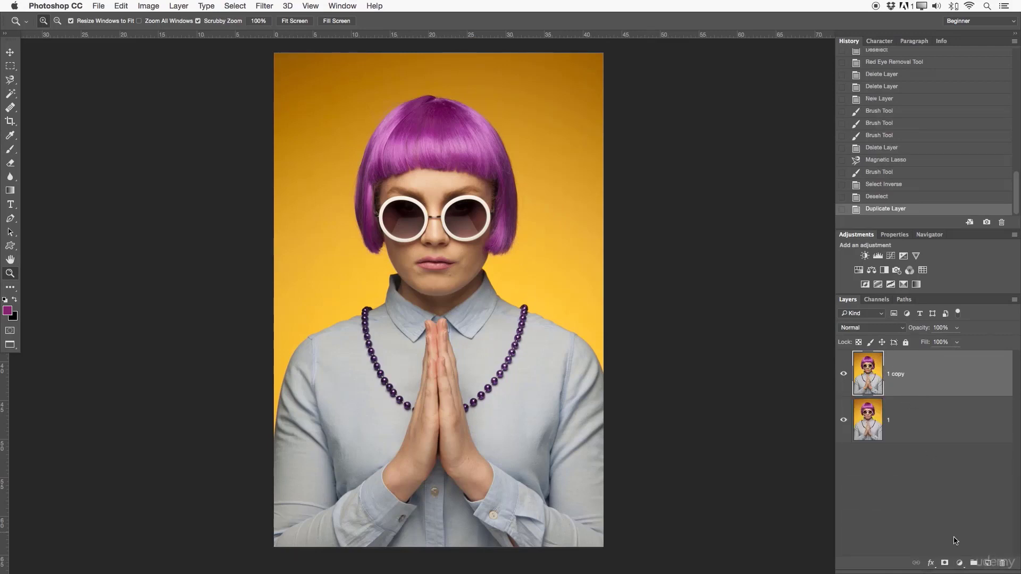
left_click(944, 563)
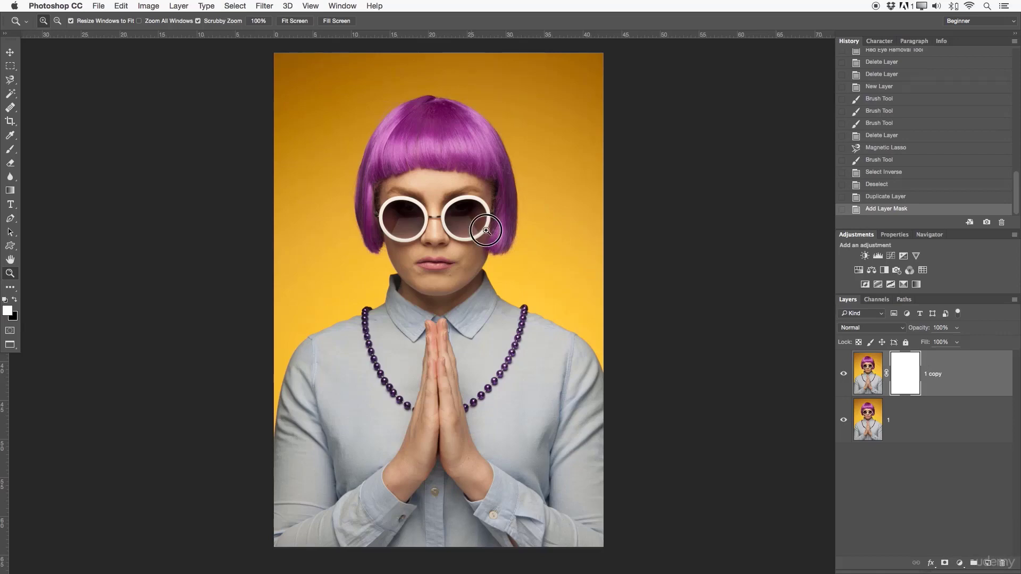
- Draw a circular 1:1 elliptical marquee around the right-hand sunglass lens and move it to fit within the frame
left_click(554, 244)
left_click(576, 242)
left_click(576, 319)
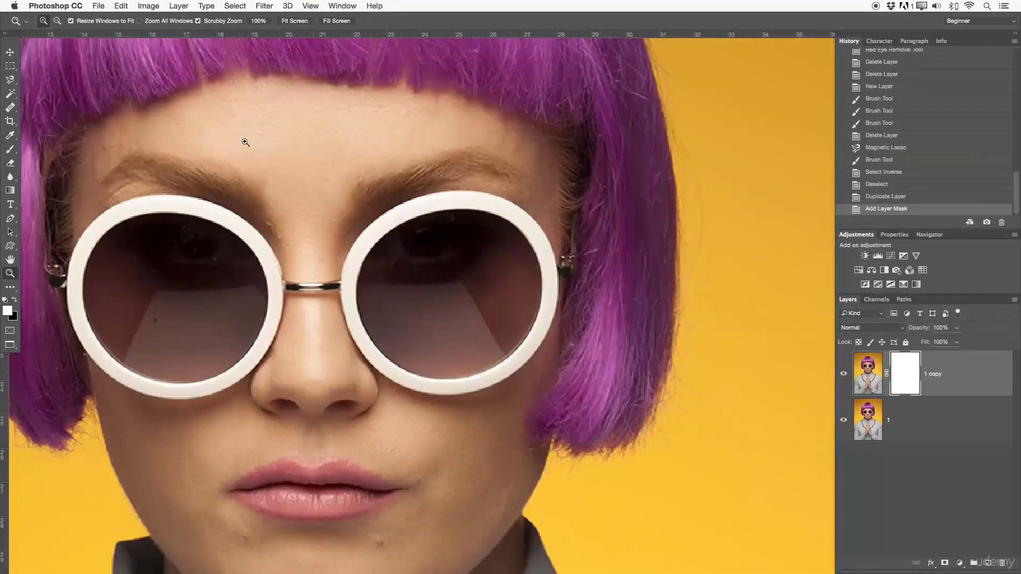
left_click(9, 67)
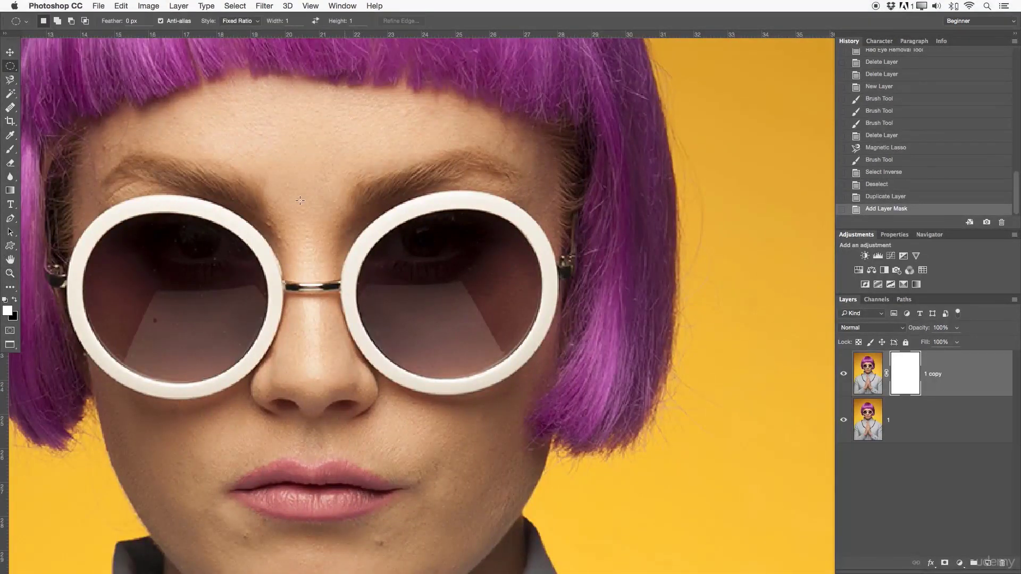
left_click_drag(364, 229, 559, 421)
left_click_drag(533, 352, 528, 324)
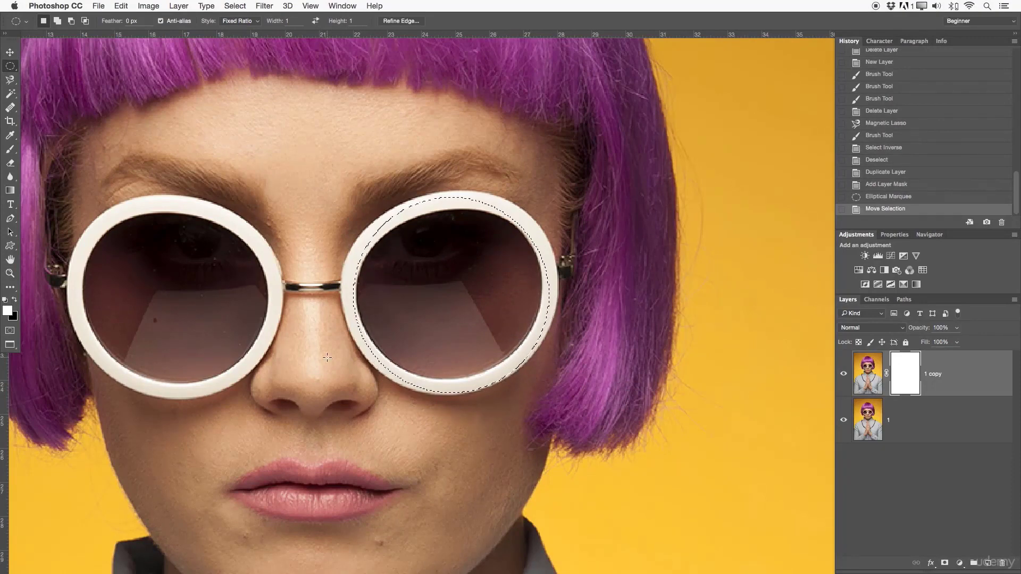
- Activate the Brush Tool and examine the brush presets and the Shape Dynamics settings
key("z")
left_click(391, 241, "alt")
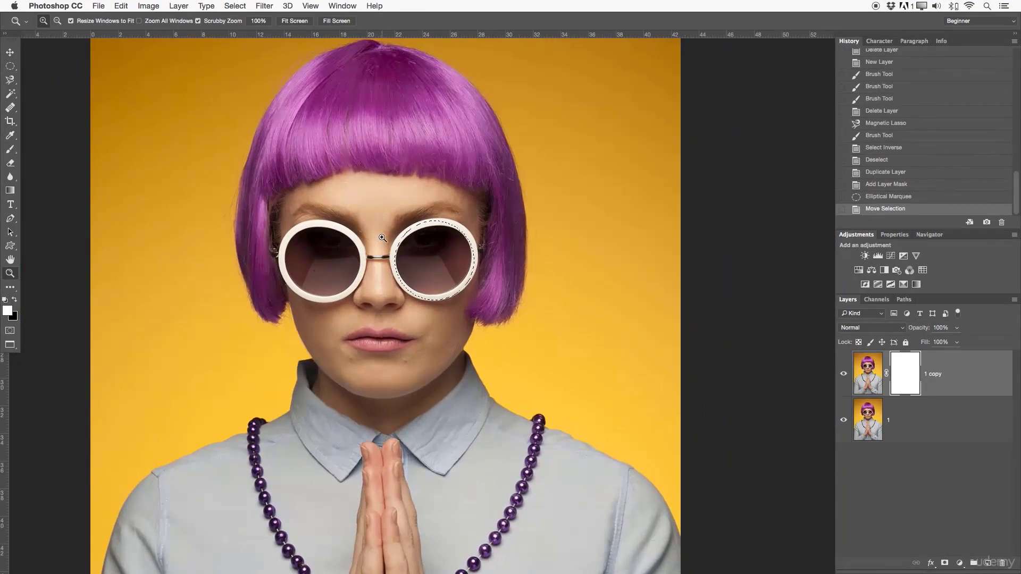
key("b")
left_click(45, 20)
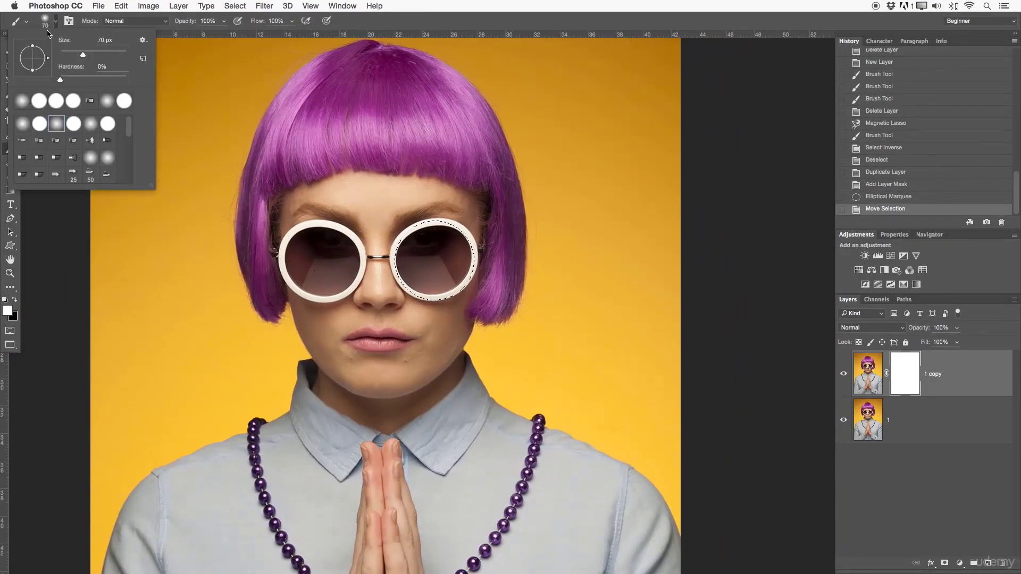
left_click(68, 21)
left_click(598, 93)
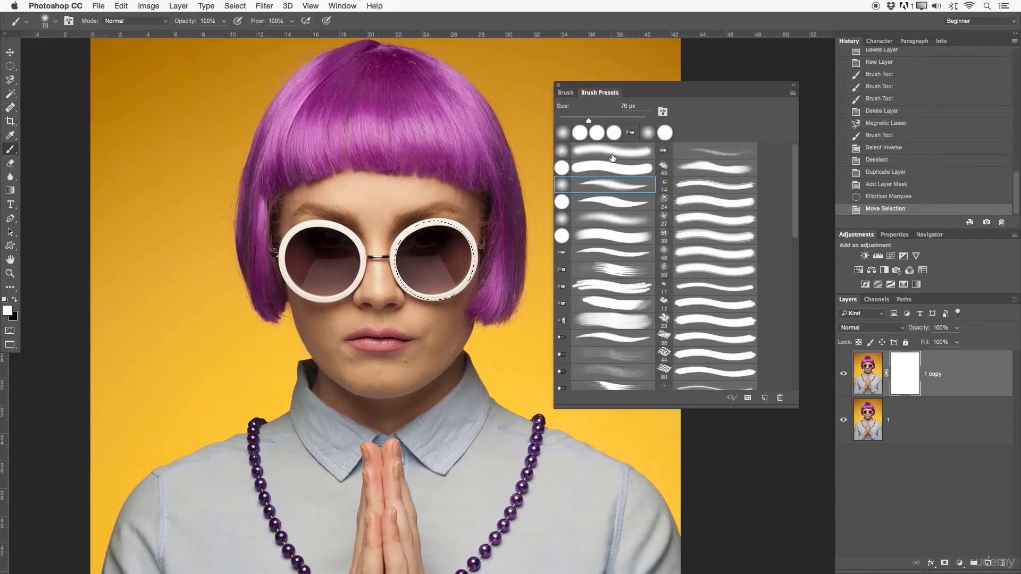
left_click(566, 93)
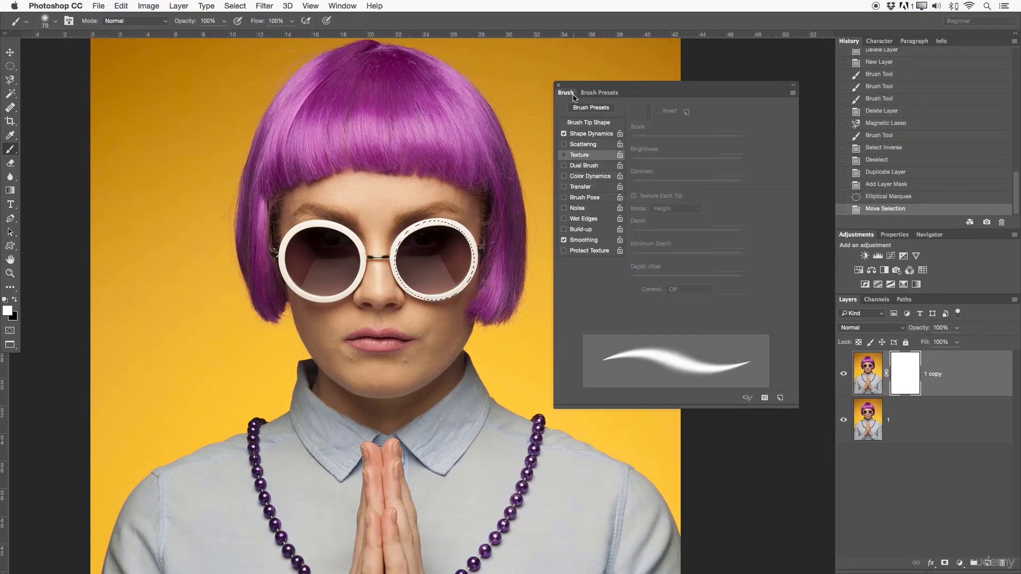
left_click(584, 135)
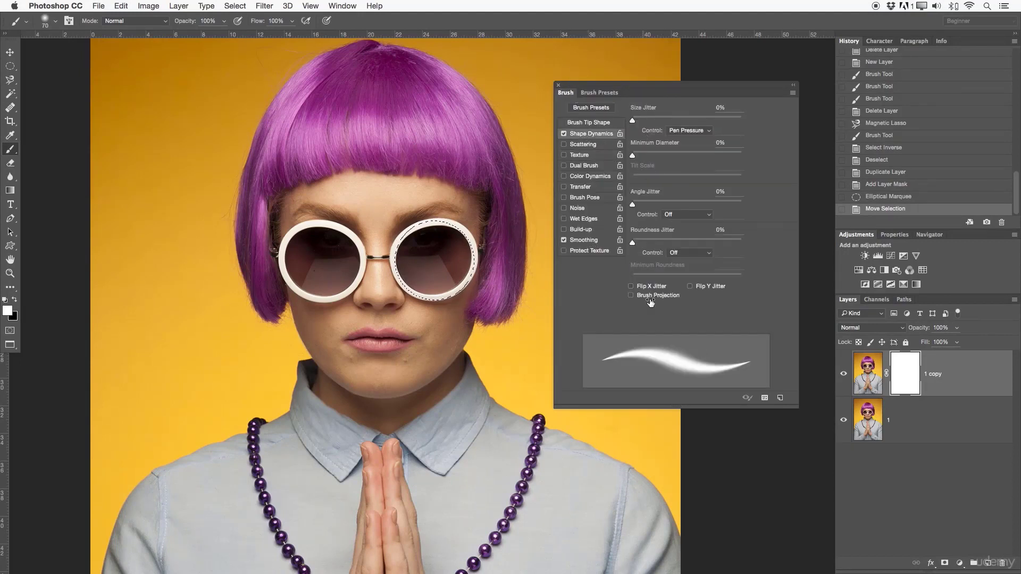
left_click(557, 85)
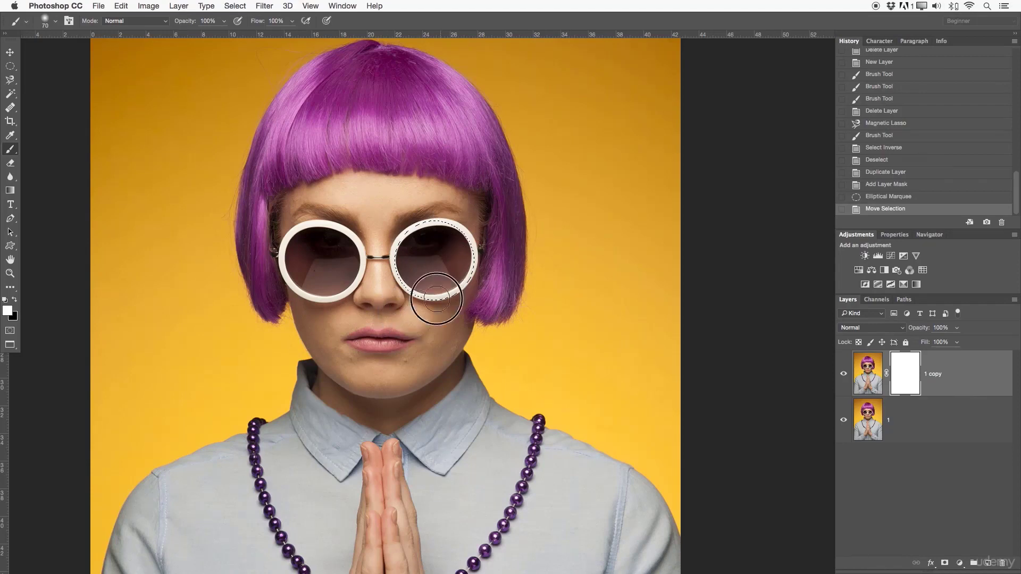
- Hide the original photo layer and paint black on the copy's mask to cut out the circular lens selection
left_click_drag(419, 253, 381, 258)
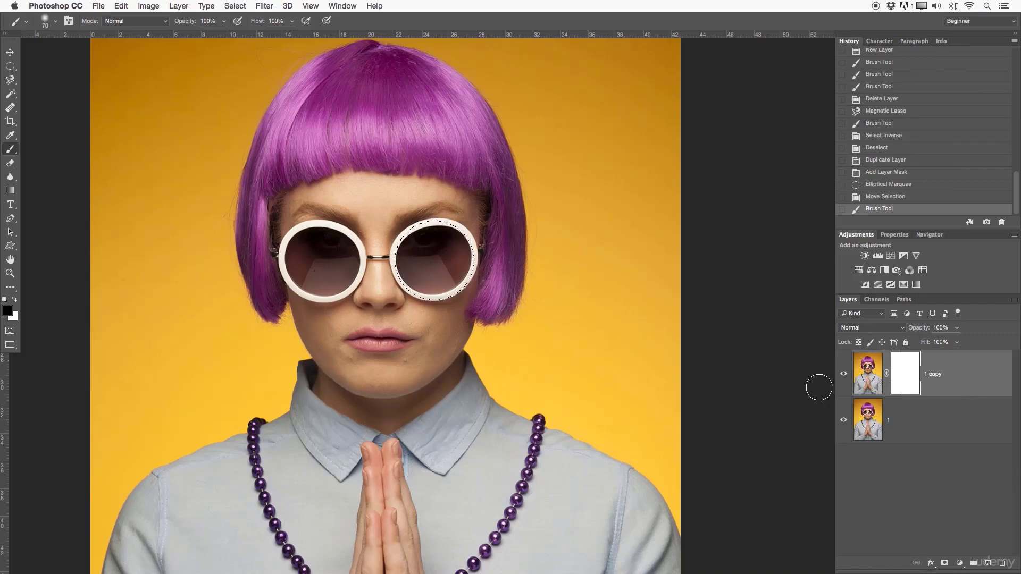
left_click(843, 420)
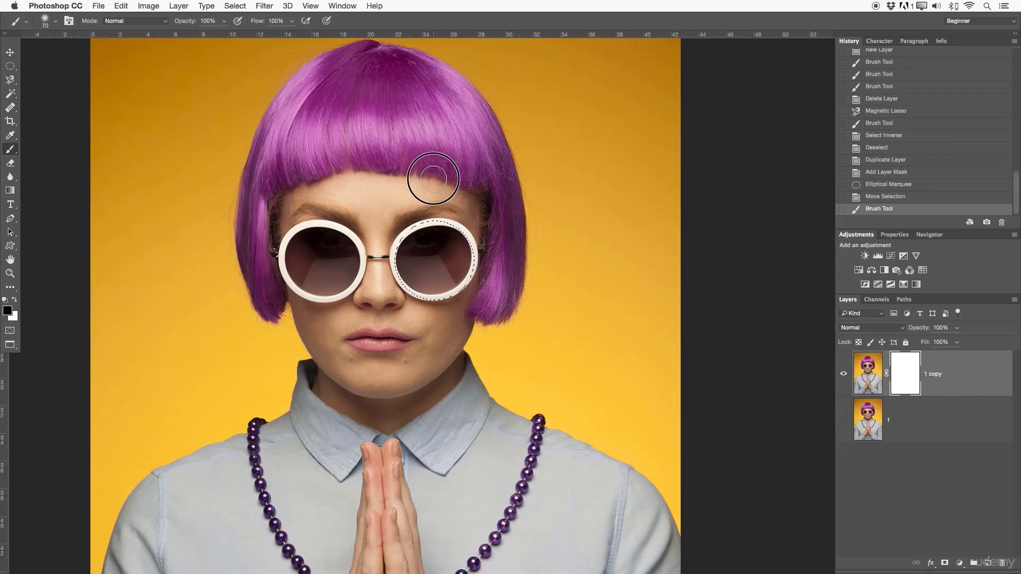
mouse_move(433, 179)
left_mouse_down()
mouse_move(445, 174)
mouse_move(464, 208)
left_mouse_up()
mouse_move(471, 257)
left_mouse_down()
mouse_move(441, 267)
mouse_move(441, 205)
mouse_move(397, 234)
left_mouse_up()
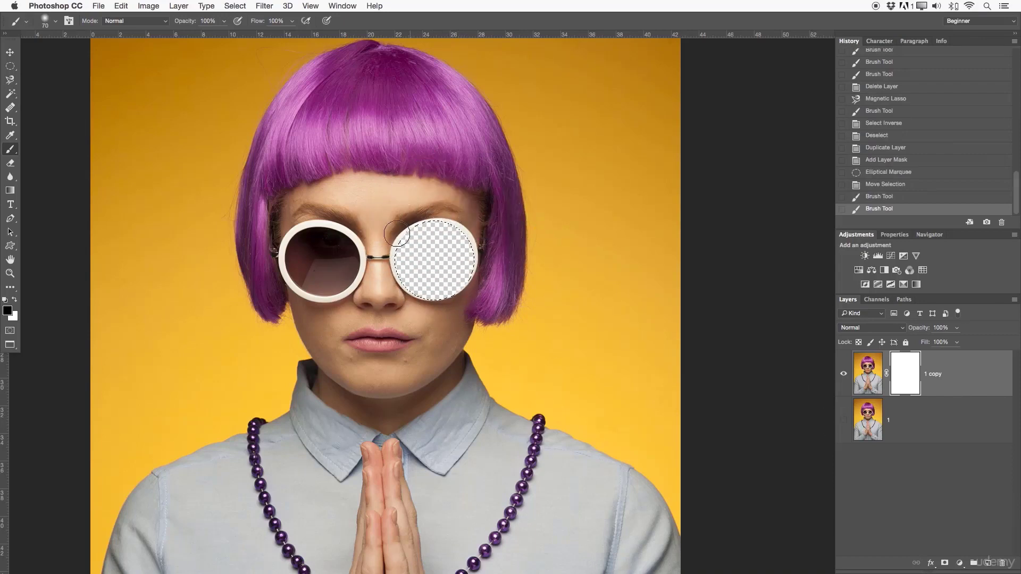
- Compare the foreground and background colours with the original layer active and with the copy's layer mask active
left_click(911, 528)
left_click(865, 427)
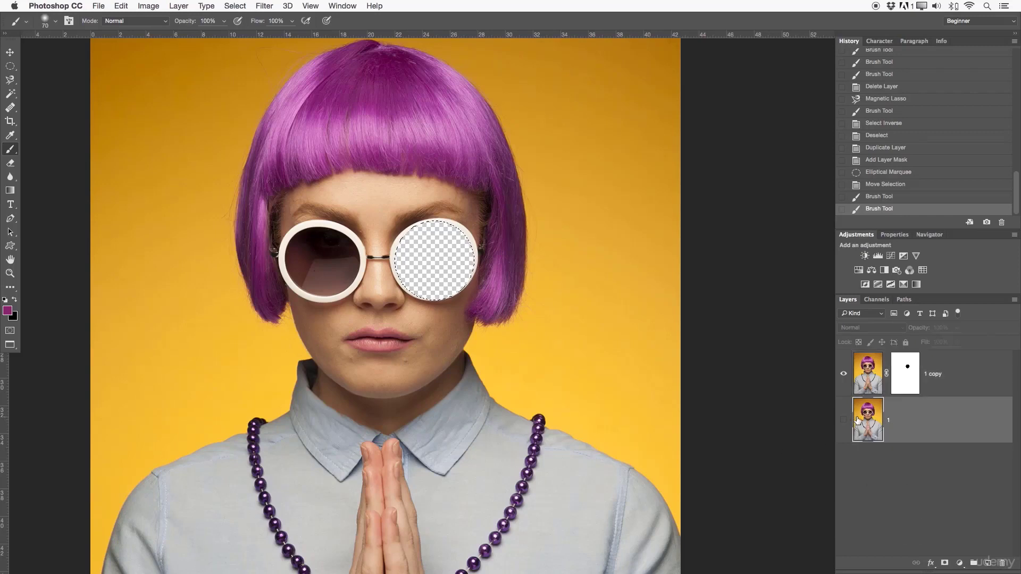
left_click(907, 378)
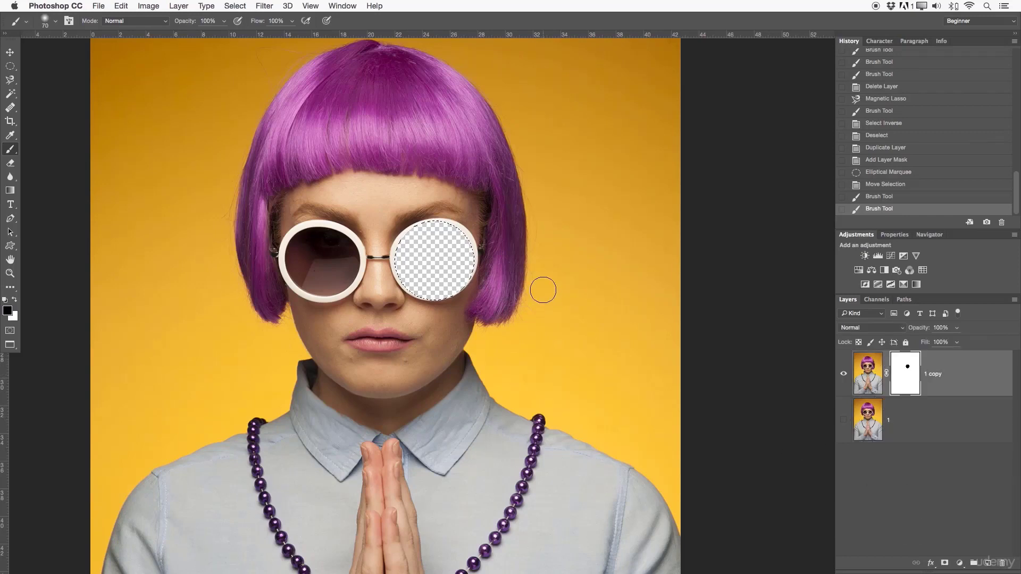
- Clear the circular selection and mask out the left and lower parts of the right-hand frame with a soft 35 px black brush
key("super+d")
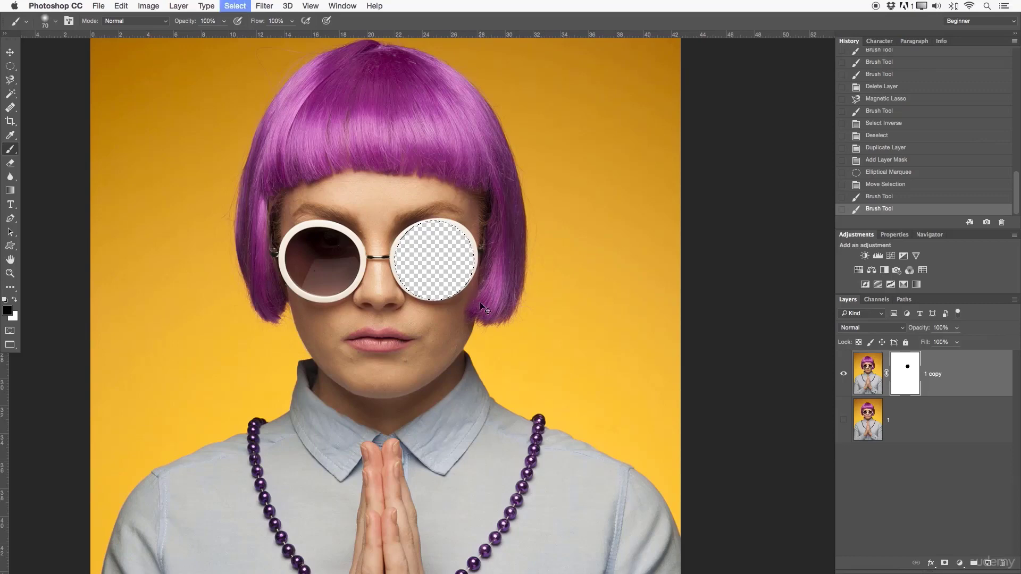
key("z")
left_click_drag(428, 255, 477, 252)
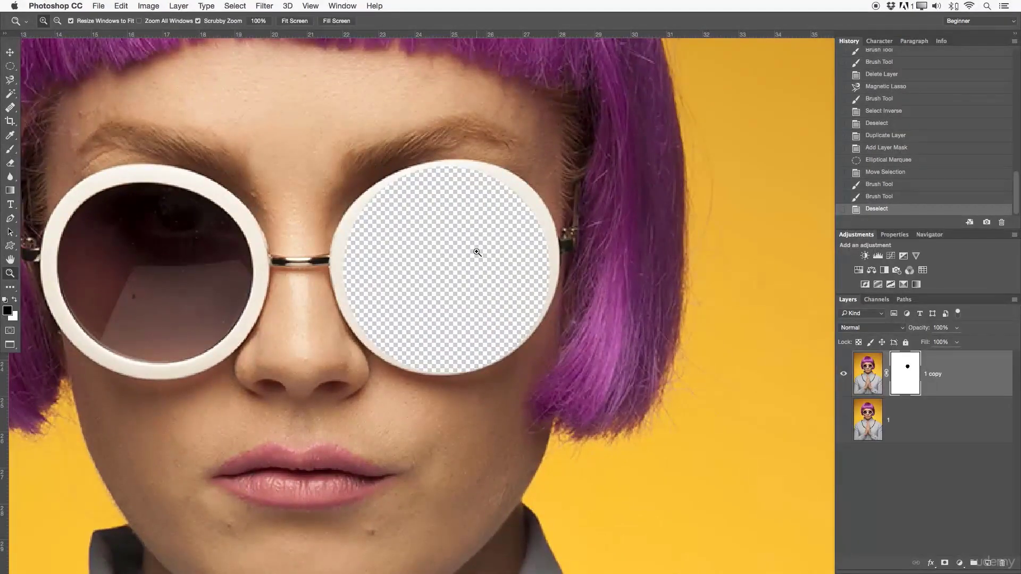
key("b")
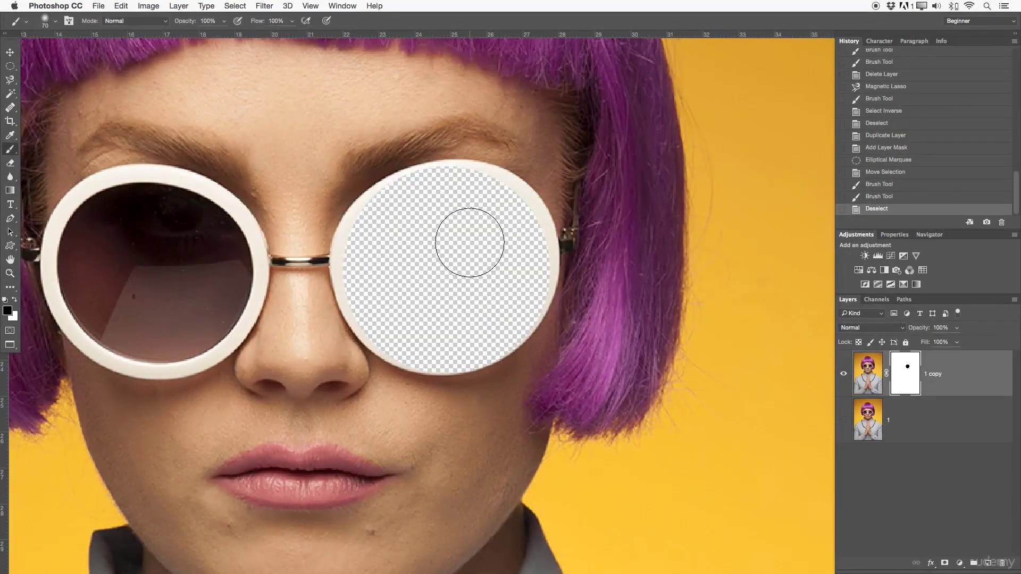
key("bracketleft")
key("bracketleft")
key("bracketleft")
key("bracketleft")
key("bracketleft")
mouse_move(380, 207)
left_mouse_down()
mouse_move(359, 232)
mouse_move(356, 273)
mouse_move(357, 234)
mouse_move(375, 213)
mouse_move(355, 242)
mouse_move(356, 269)
mouse_move(352, 239)
mouse_move(375, 346)
mouse_move(441, 358)
mouse_move(419, 357)
mouse_move(504, 334)
left_mouse_up()
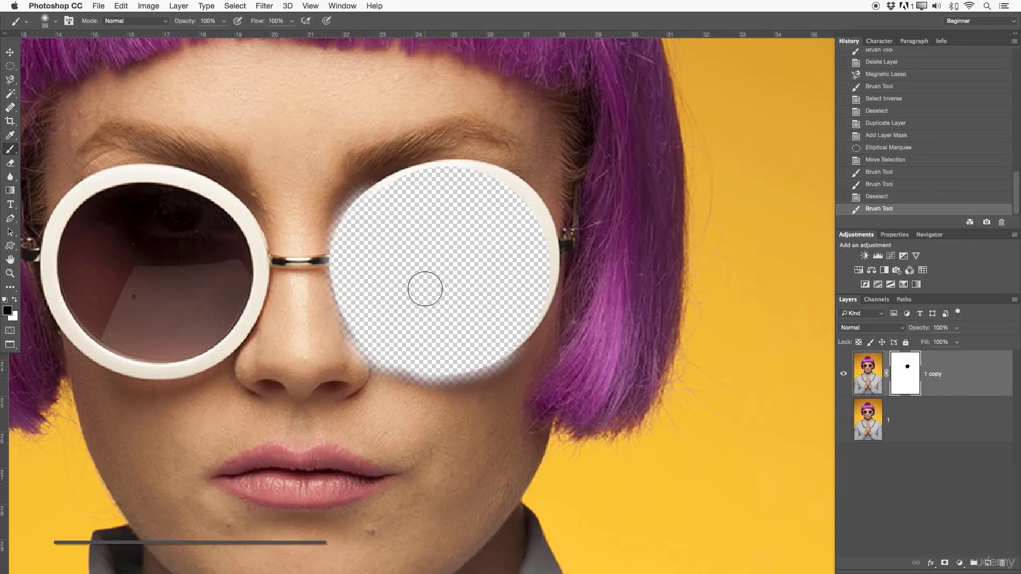
- Set the brush to a hard edge and 40 px, and mask out the top and right side of the same frame in black
mouse_move(425, 289)
left_mouse_down()
mouse_move(497, 280)
mouse_move(455, 282)
mouse_move(456, 102)
mouse_move(457, 489)
left_mouse_up()
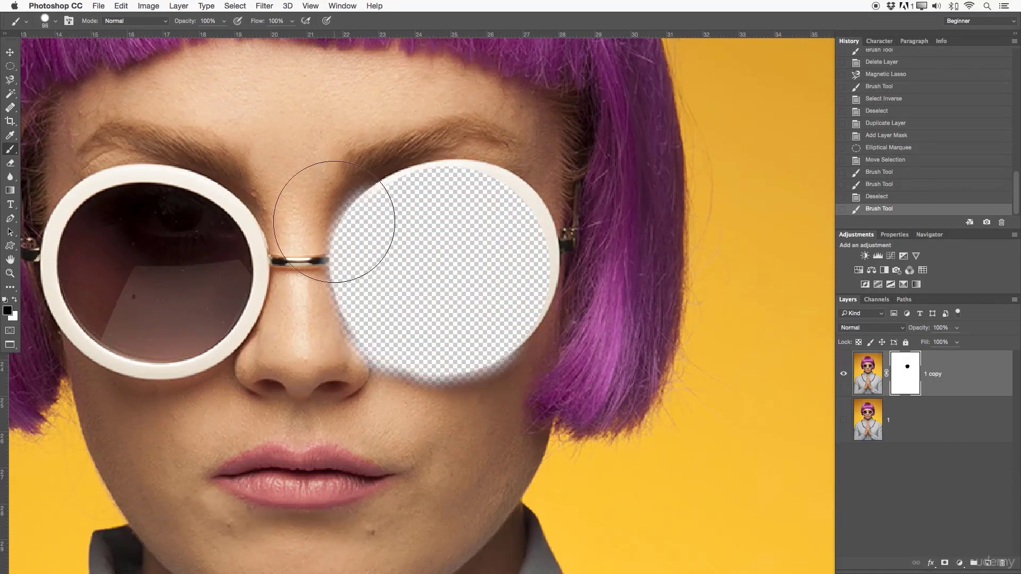
key("bracketleft")
key("bracketleft")
key("bracketleft")
key("bracketleft")
key("bracketleft")
key("bracketleft")
key("bracketleft")
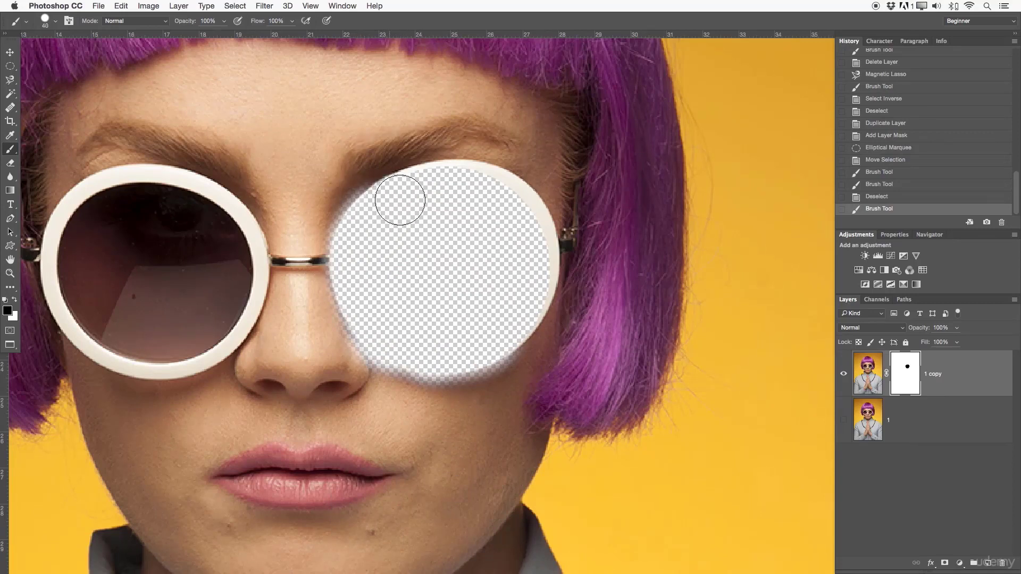
mouse_move(453, 184)
left_mouse_down()
mouse_move(518, 208)
mouse_move(536, 271)
mouse_move(513, 318)
mouse_move(480, 341)
mouse_move(513, 320)
mouse_move(527, 293)
mouse_move(498, 332)
mouse_move(542, 293)
mouse_move(512, 333)
mouse_move(476, 337)
left_mouse_up()
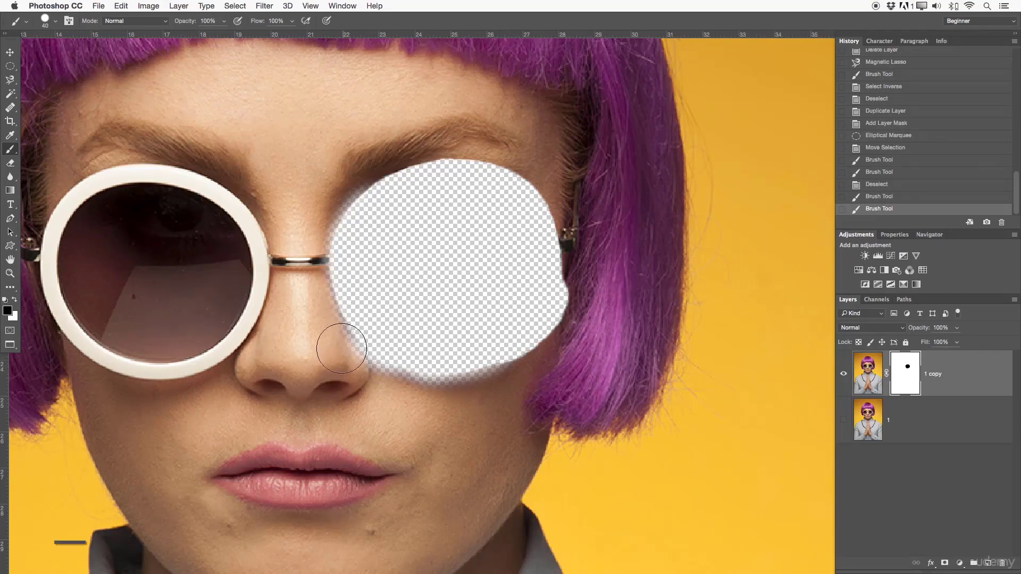
- Swap the foreground colour to white and paint over the masked area to restore the whole right-hand lens and frame
key("x")
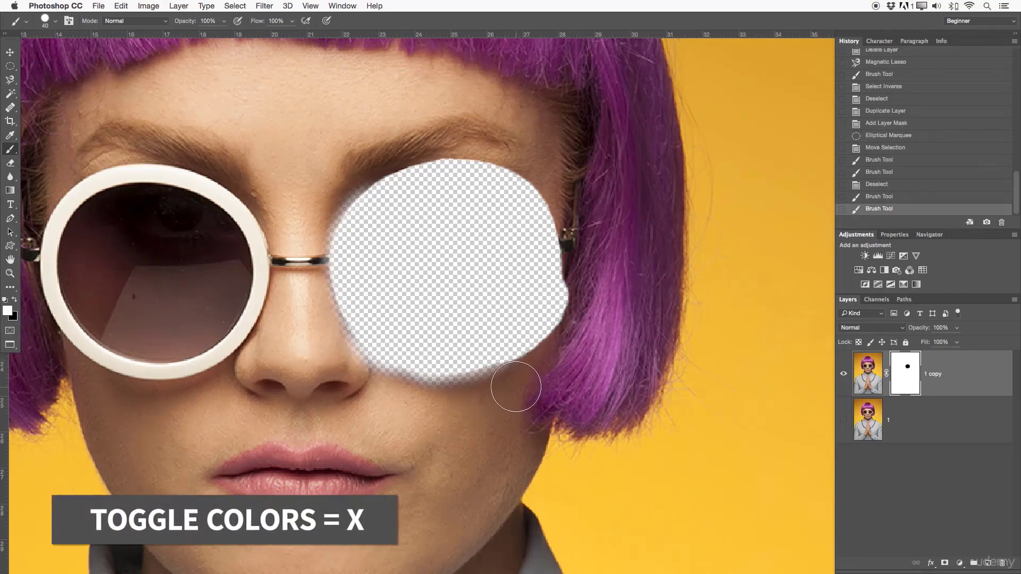
mouse_move(484, 395)
left_mouse_down()
mouse_move(397, 378)
mouse_move(342, 323)
mouse_move(329, 278)
mouse_move(340, 210)
mouse_move(484, 132)
mouse_move(355, 181)
mouse_move(465, 153)
mouse_move(542, 158)
mouse_move(446, 146)
mouse_move(552, 210)
mouse_move(507, 171)
mouse_move(554, 292)
mouse_move(540, 370)
mouse_move(543, 255)
mouse_move(531, 232)
mouse_move(455, 340)
mouse_move(411, 338)
mouse_move(468, 216)
mouse_move(440, 268)
mouse_move(534, 401)
left_mouse_up()
key("z")
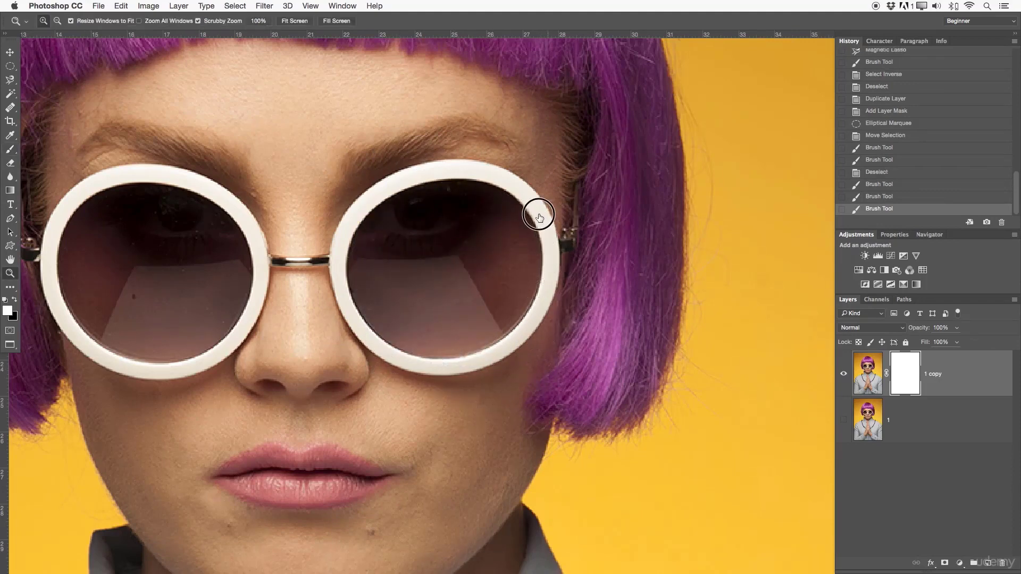
left_click_drag(537, 214, 454, 213)
left_click_drag(613, 130, 546, 195)
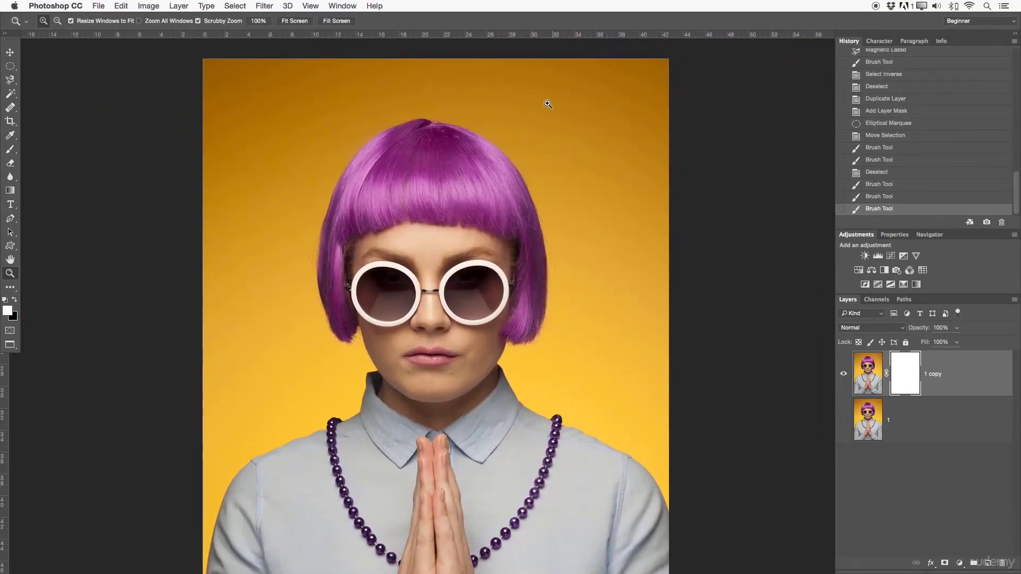
- Delete the copy's layer mask and sample the purple of the hair as the foreground colour
left_click_drag(477, 138, 499, 158)
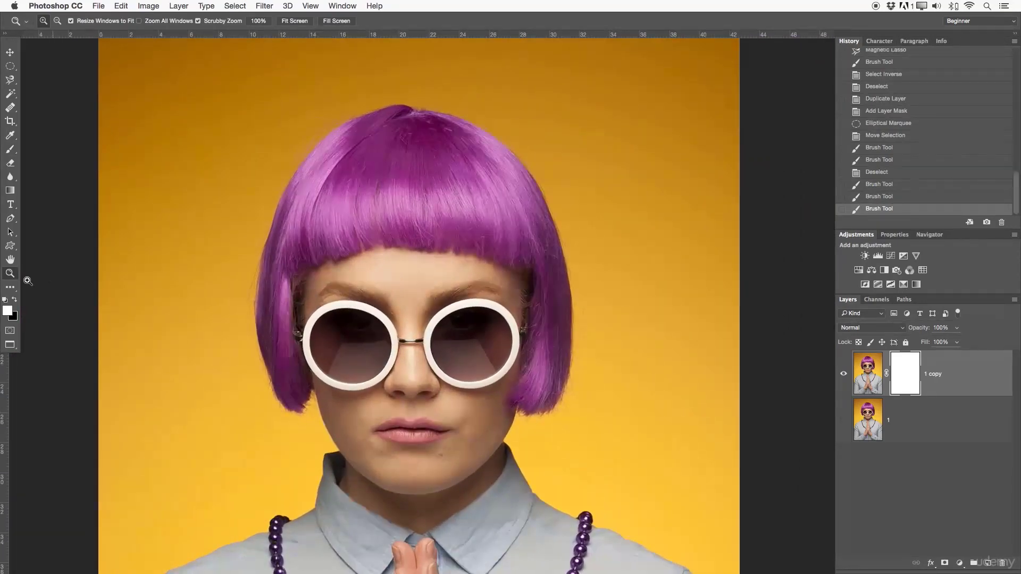
left_click(11, 135)
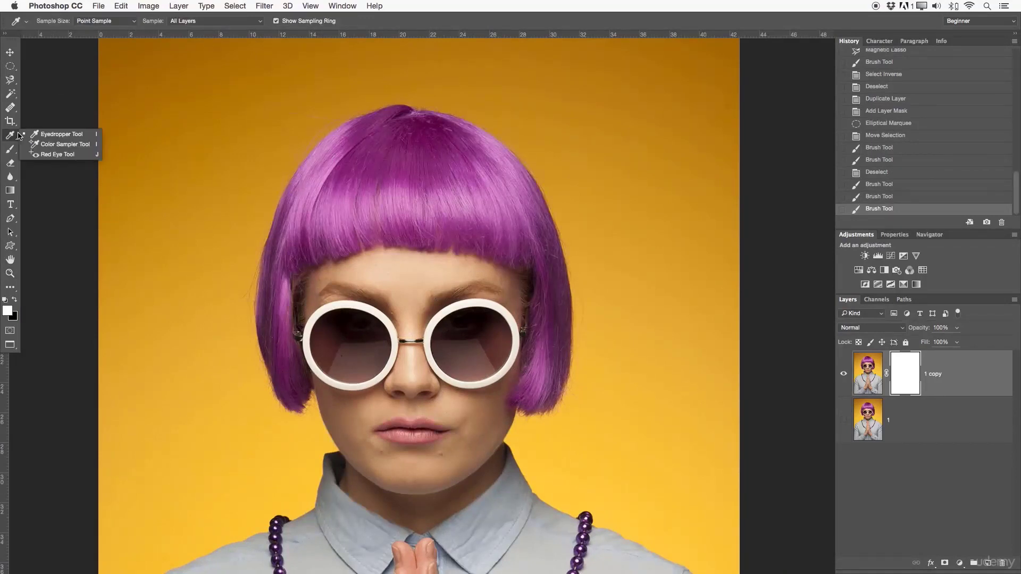
left_click(79, 132)
left_click(404, 174)
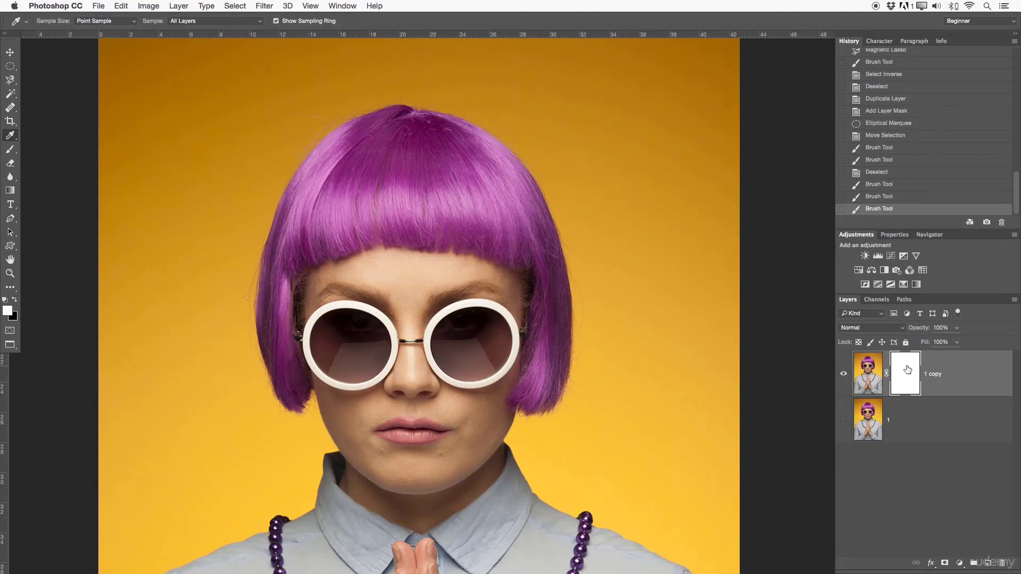
left_click_drag(444, 159, 435, 196)
right_click(898, 363)
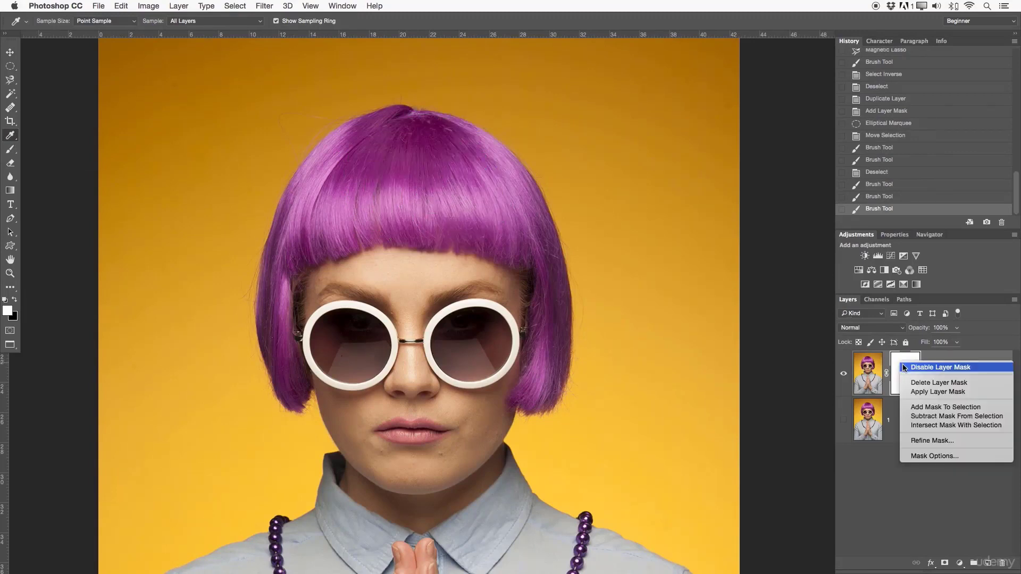
left_click(917, 382)
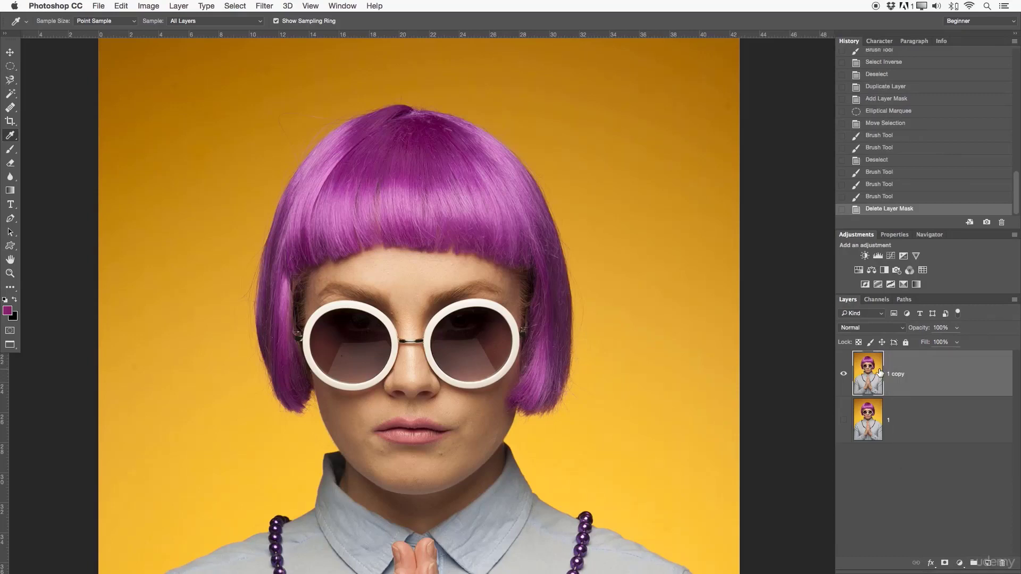
left_click_drag(419, 140, 423, 132)
- Lower the Brush tool's opacity to 20% for painting on the hair
key("b")
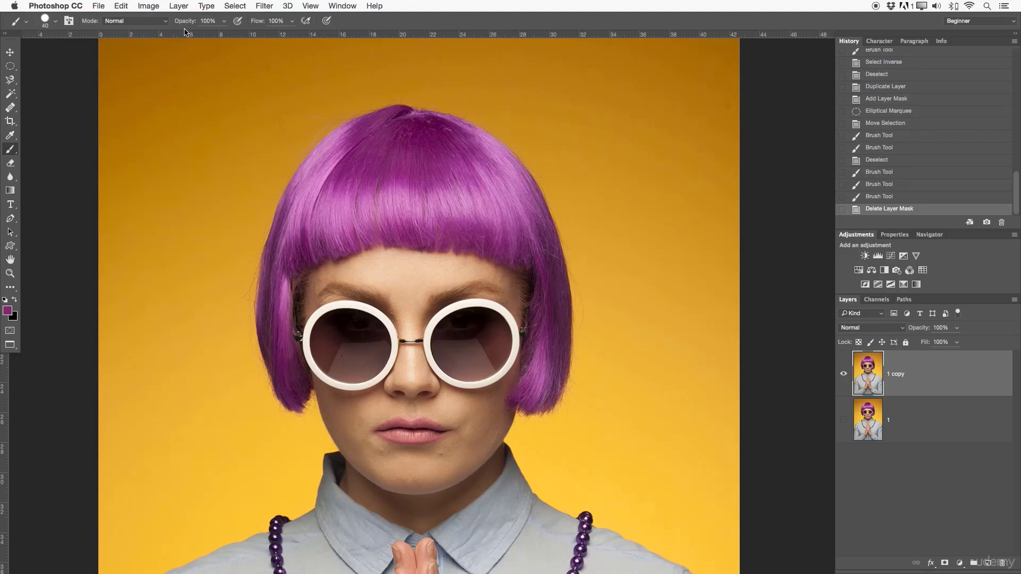
left_click_drag(188, 23, 150, 21)
key("z")
left_click_drag(369, 218, 444, 247)
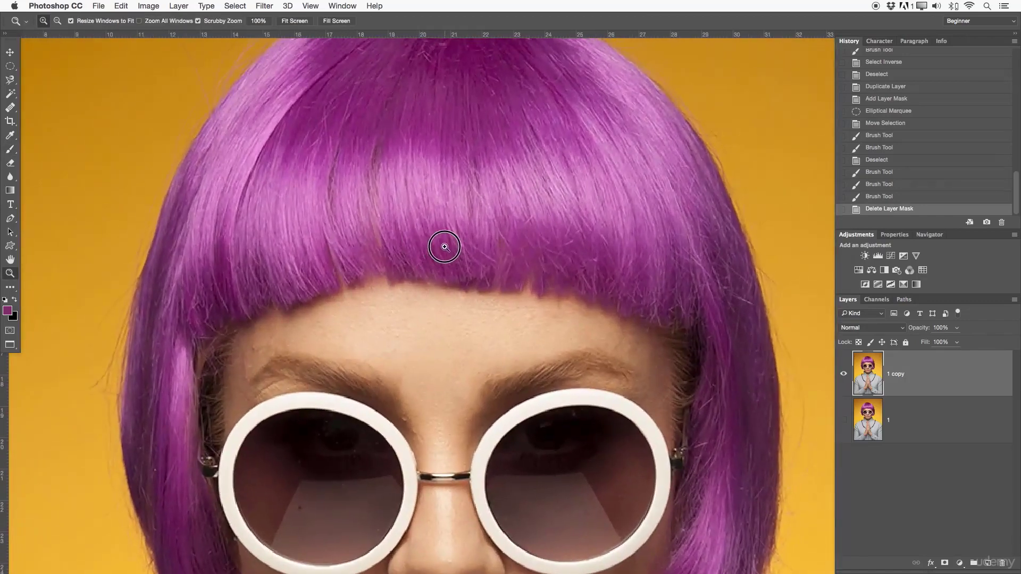
key("b")
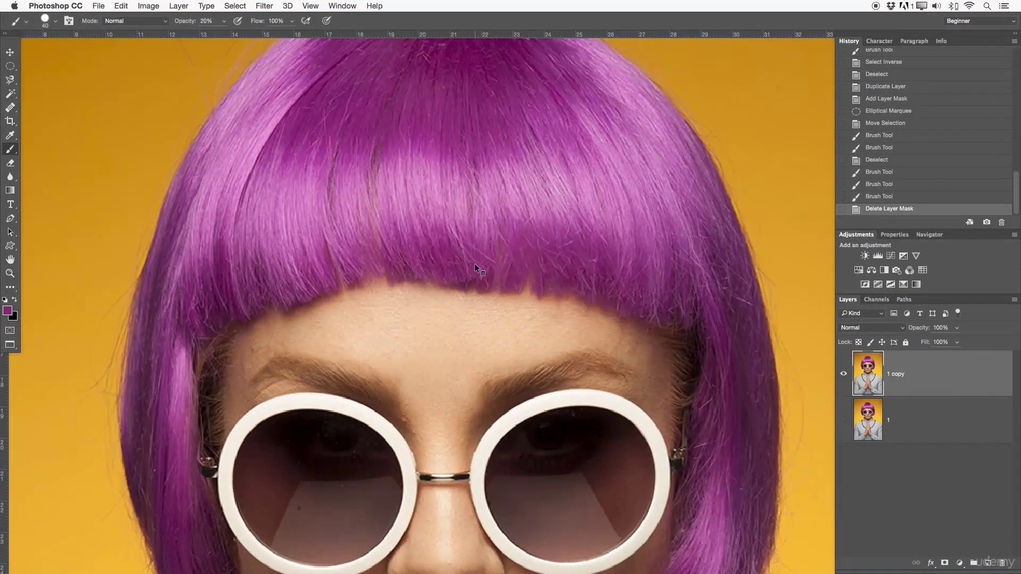
- Give the brush a soft edge, try out different sizes and settle on 100 px
mouse_move(449, 257)
left_mouse_down()
mouse_move(473, 250)
mouse_move(476, 143)
mouse_move(474, 228)
mouse_move(469, 182)
mouse_move(487, 184)
mouse_move(468, 187)
mouse_move(466, 135)
mouse_move(471, 199)
mouse_move(468, 160)
mouse_move(463, 188)
left_mouse_up()
left_click_drag(457, 196, 448, 194)
key("bracketleft")
key("bracketleft")
key("bracketleft")
key("bracketleft")
key("bracketleft")
key("bracketright")
key("bracketright")
key("bracketright")
key("bracketright")
key("bracketright")
key("bracketright")
key("bracketright")
key("bracketright")
key("bracketright")
key("bracketright")
key("bracketright")
key("bracketright")
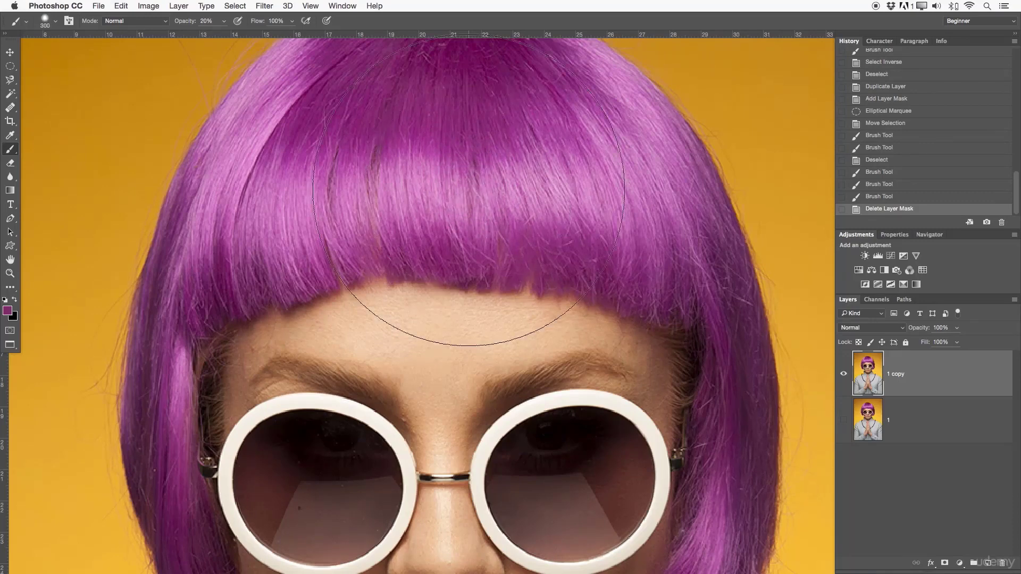
key("bracketright")
key("bracketright")
key("bracketright")
key("bracketright")
key("bracketleft")
key("bracketleft")
key("bracketleft")
key("bracketleft")
key("bracketleft")
key("bracketleft")
key("bracketleft")
key("bracketleft")
key("bracketleft")
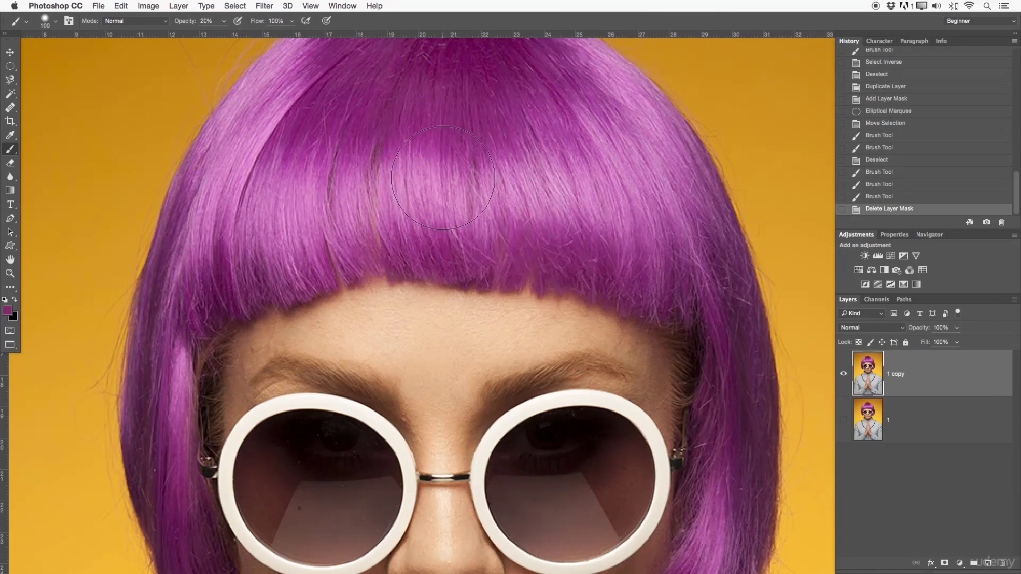
key("bracketleft")
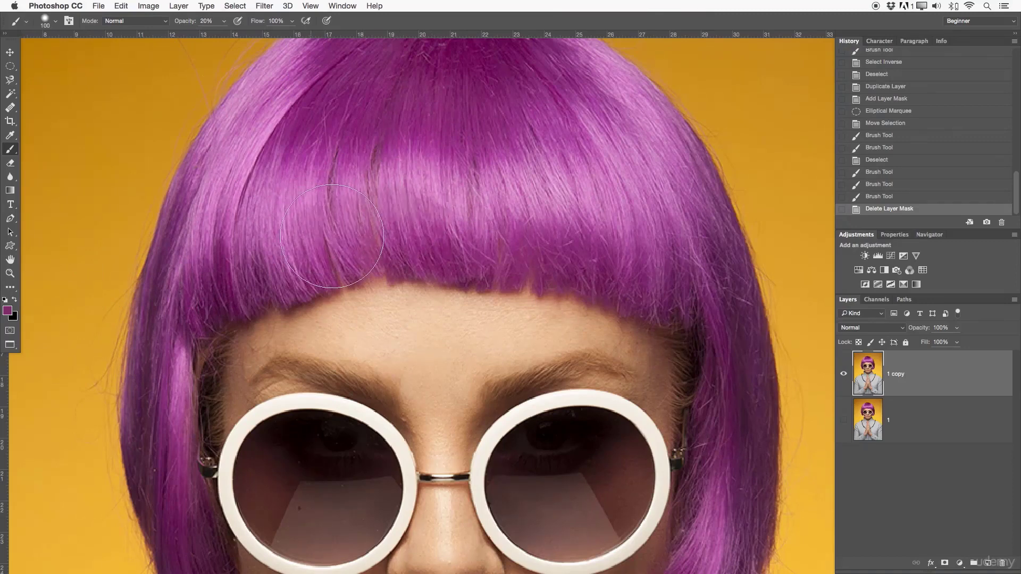
- Paint translucent purple over the fringe, both sides and the crown of the hair on the copy layer
mouse_move(303, 220)
left_mouse_down()
mouse_move(397, 190)
mouse_move(434, 157)
mouse_move(496, 197)
mouse_move(506, 183)
mouse_move(544, 177)
mouse_move(605, 202)
mouse_move(630, 155)
mouse_move(723, 284)
mouse_move(731, 505)
left_mouse_up()
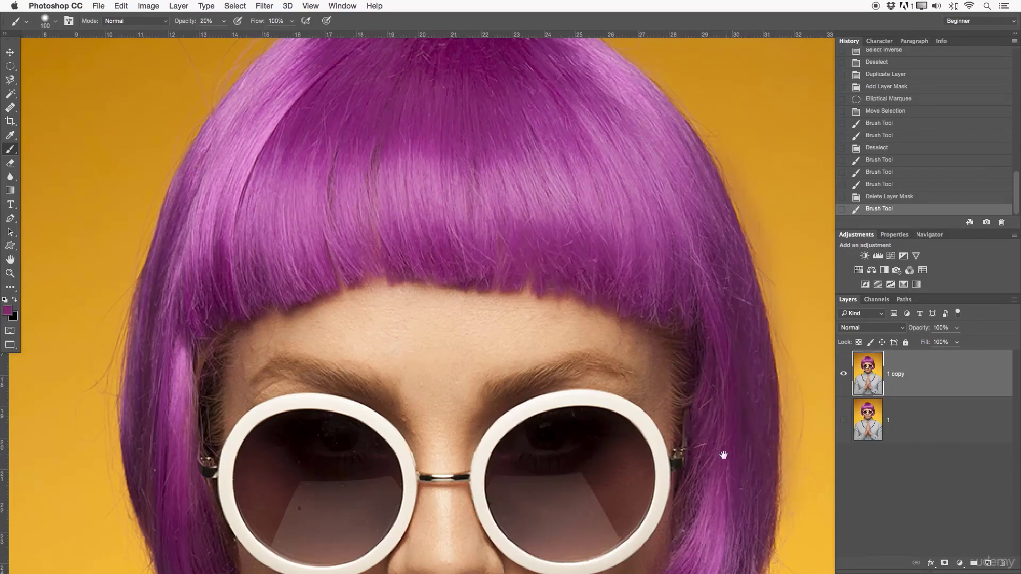
mouse_move(724, 456)
left_mouse_down()
mouse_move(714, 255)
mouse_move(750, 396)
mouse_move(704, 431)
mouse_move(664, 438)
left_mouse_up()
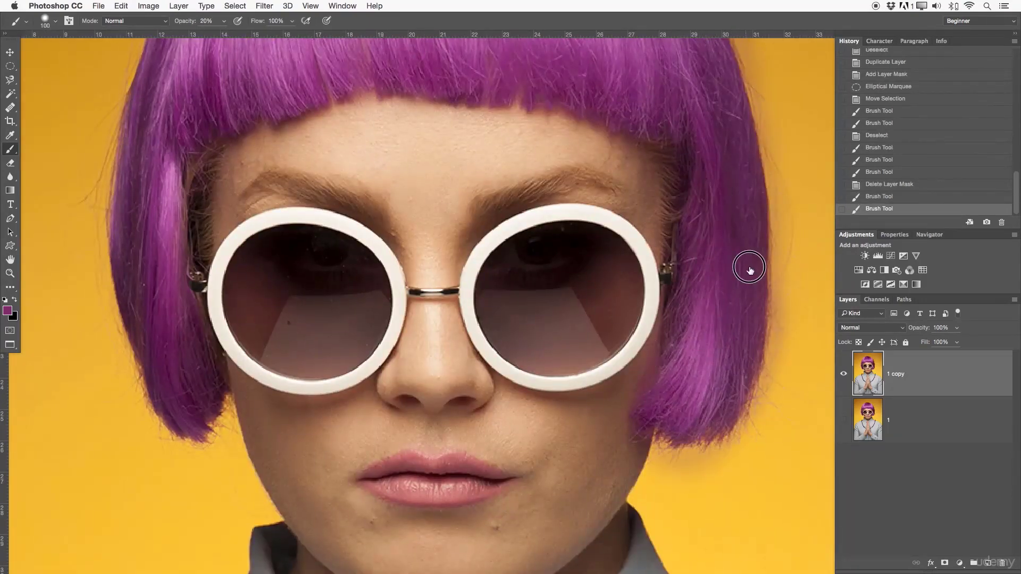
left_click_drag(750, 269, 754, 496)
mouse_move(634, 226)
left_mouse_down()
mouse_move(623, 167)
mouse_move(580, 130)
left_mouse_up()
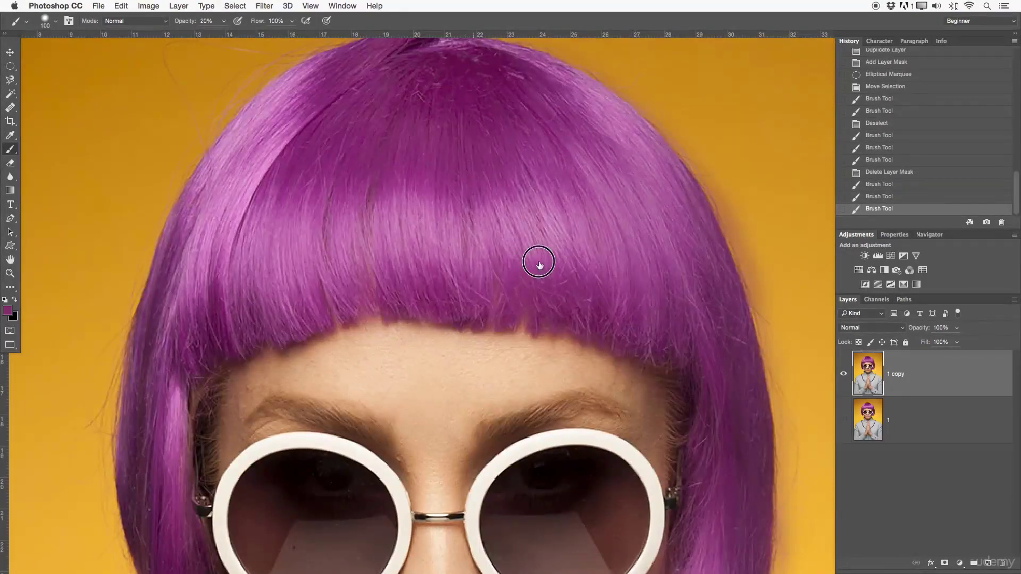
left_click_drag(540, 265, 609, 361)
mouse_move(510, 118)
left_mouse_down()
mouse_move(324, 251)
mouse_move(314, 240)
mouse_move(296, 298)
mouse_move(300, 159)
left_mouse_up()
mouse_move(266, 77)
left_mouse_down()
mouse_move(235, 183)
mouse_move(212, 375)
mouse_move(262, 550)
left_mouse_up()
left_click_drag(323, 393, 367, 558)
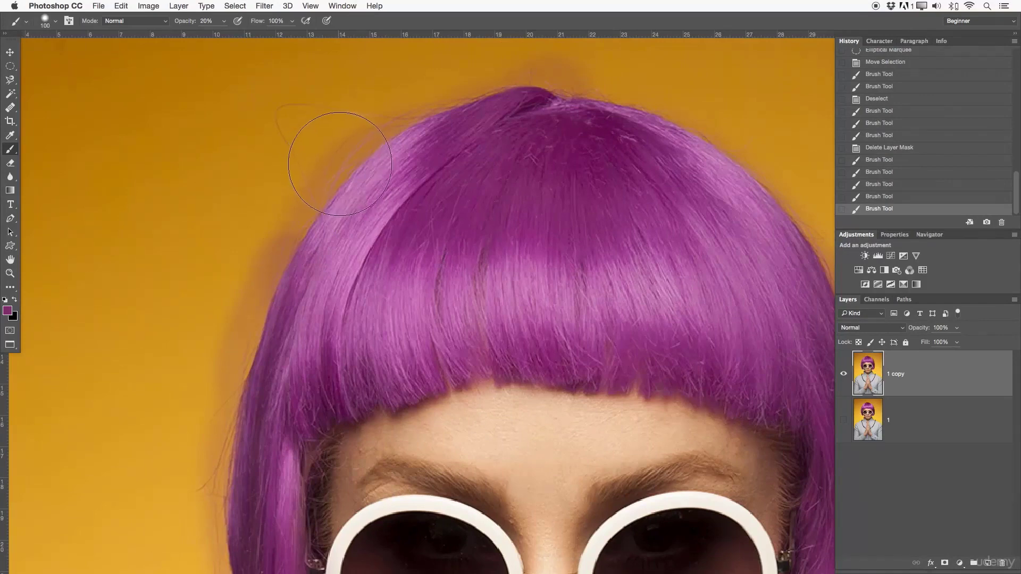
left_click_drag(454, 163, 366, 177)
- Delete the painted copy layer and make the original layer visible
left_click_drag(569, 246, 488, 215)
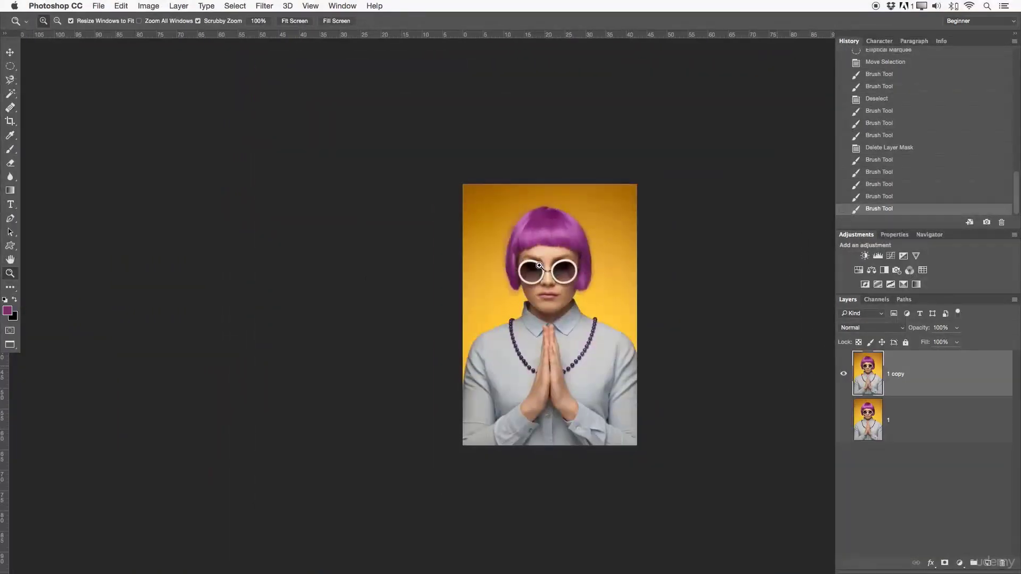
left_click_drag(591, 303, 553, 273)
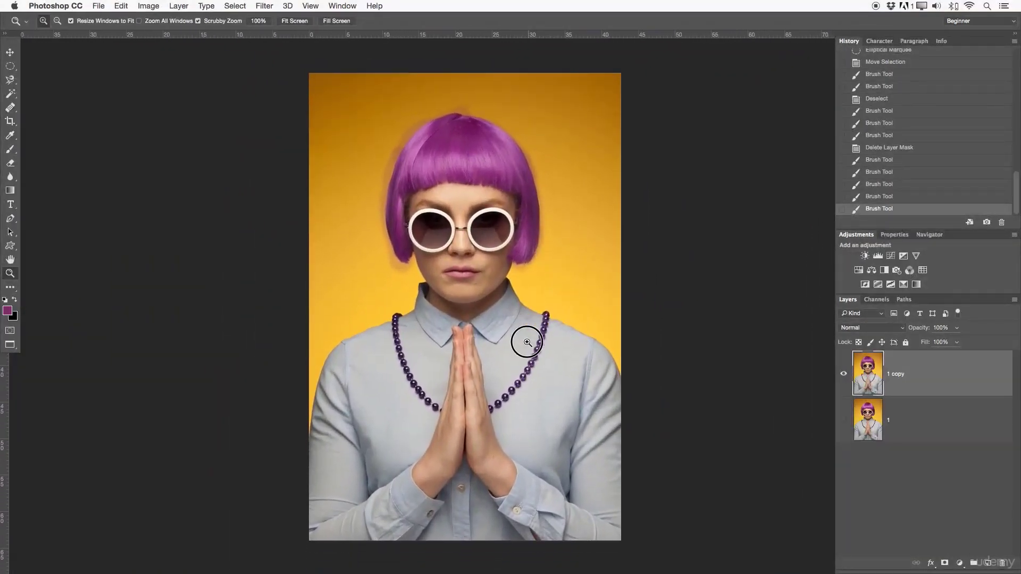
left_click_drag(518, 339, 533, 338)
key("Delete")
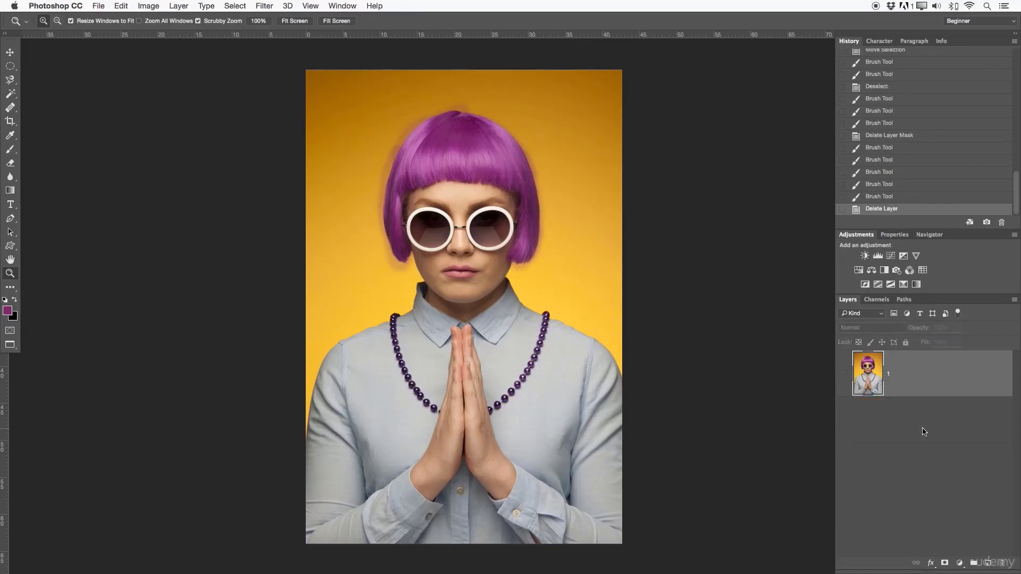
left_click(843, 373)
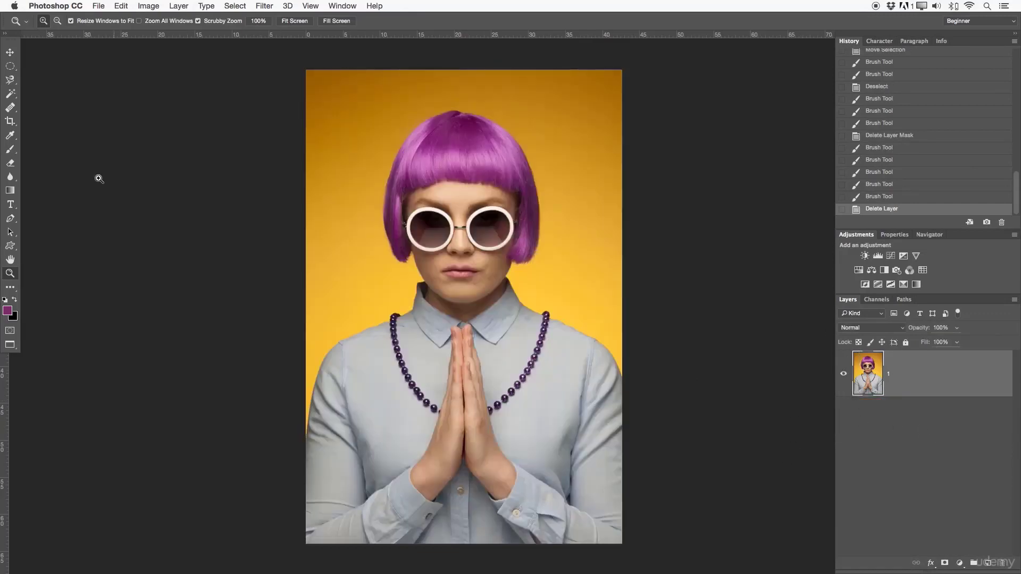
- Switch to the Pencil tool, open the full brush settings and browse the brush presets
left_click_drag(9, 145, 38, 161)
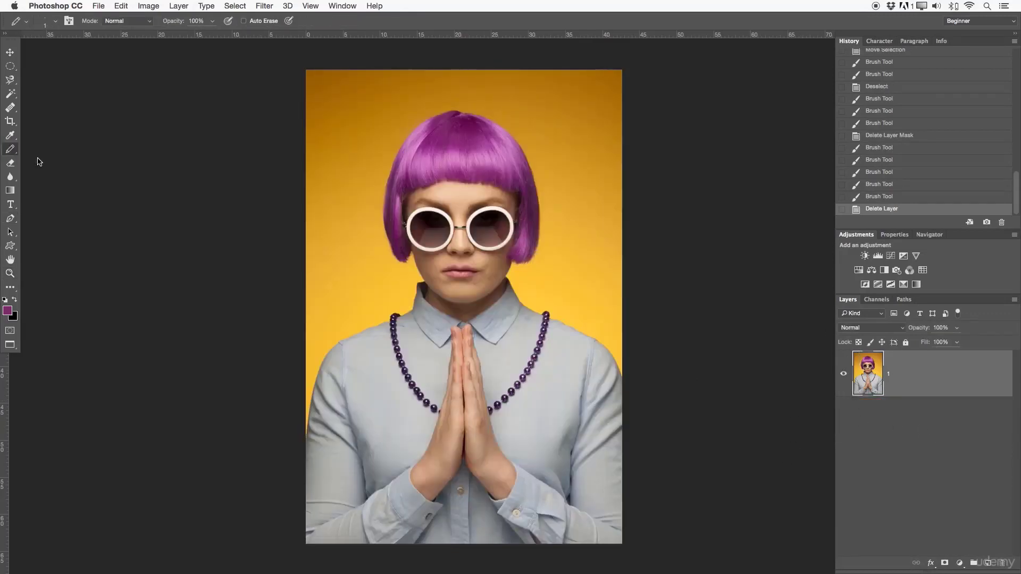
left_click(47, 22)
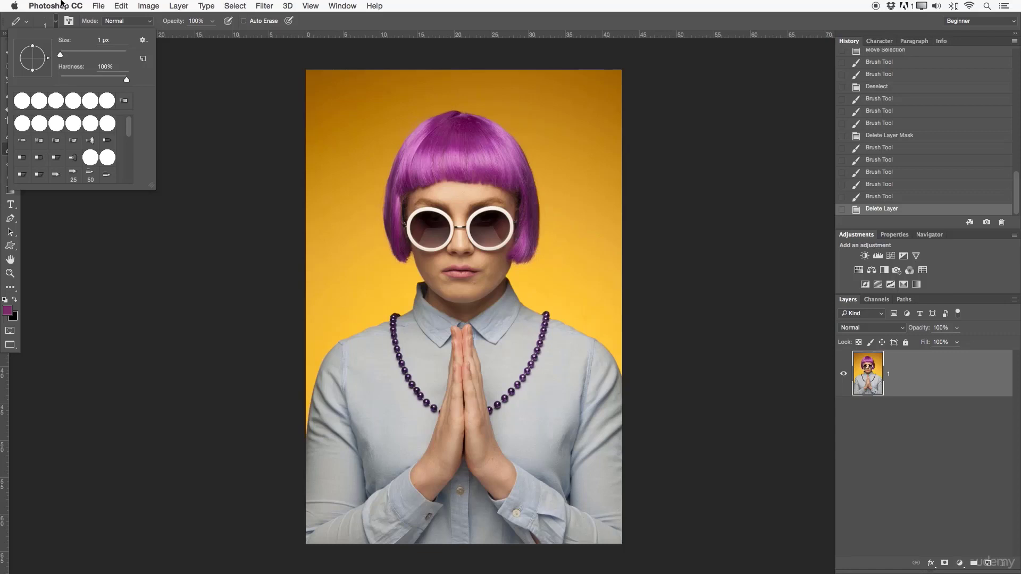
left_click(69, 21)
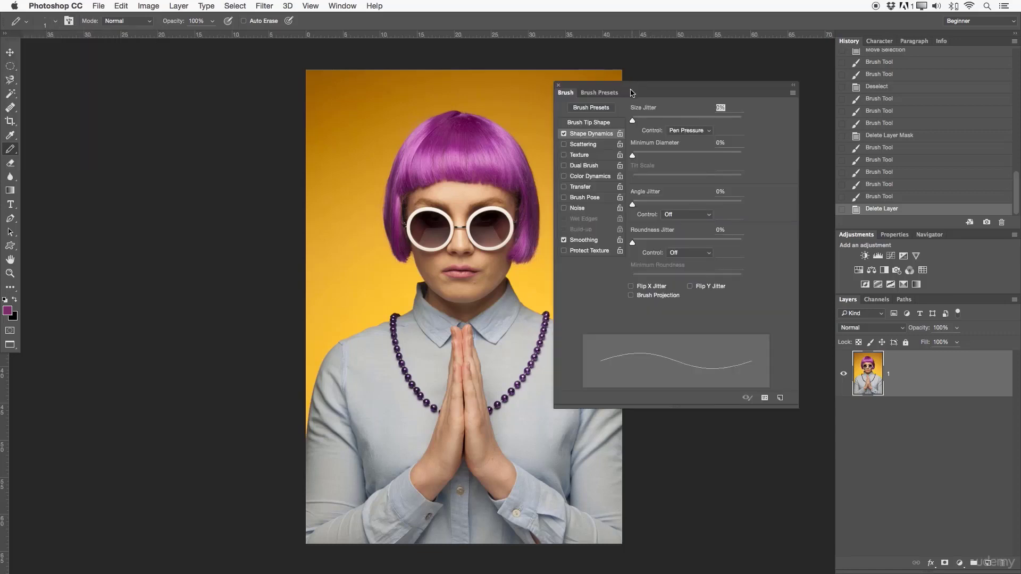
left_click_drag(631, 92, 704, 82)
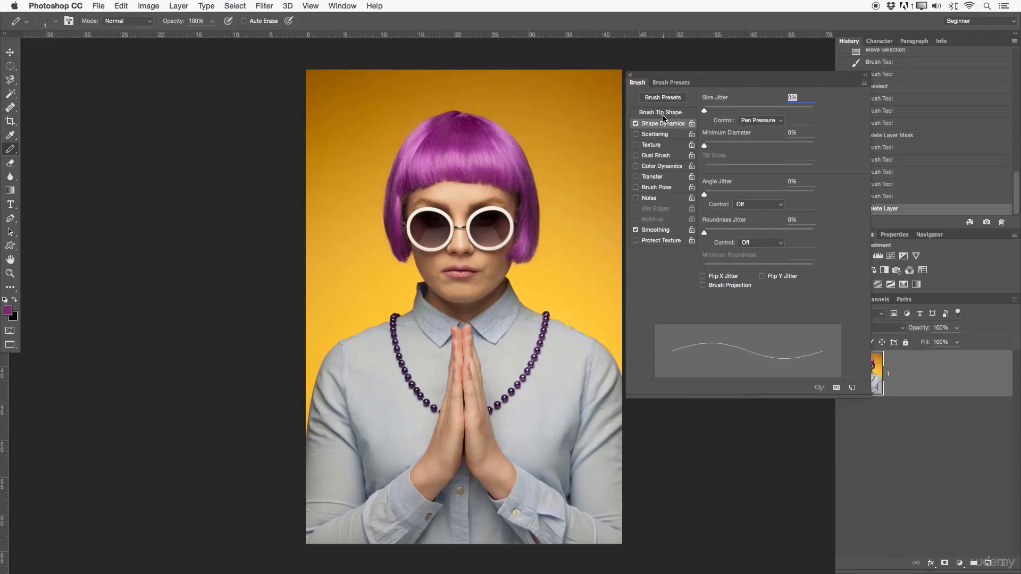
left_click(669, 85)
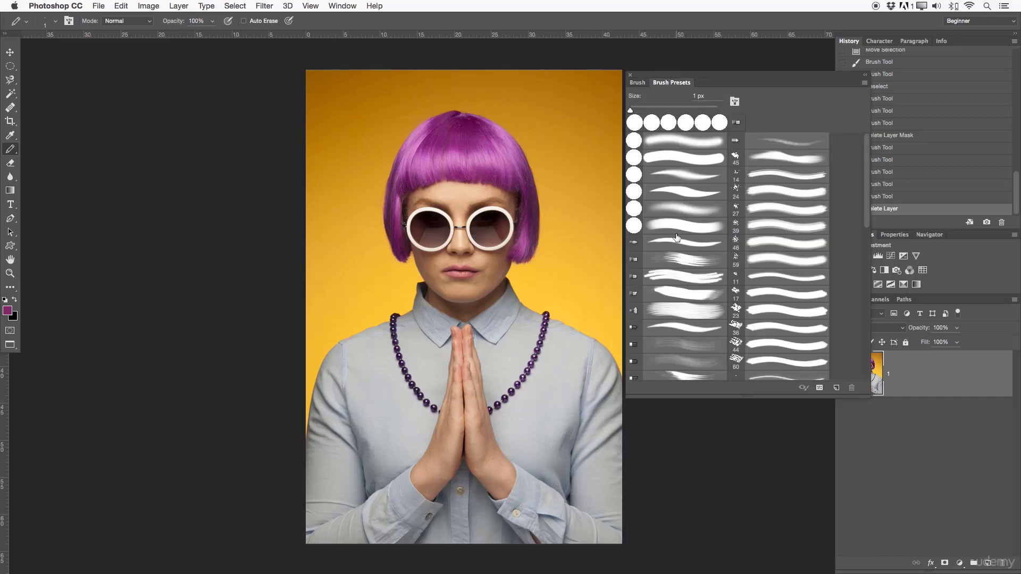
left_click(638, 83)
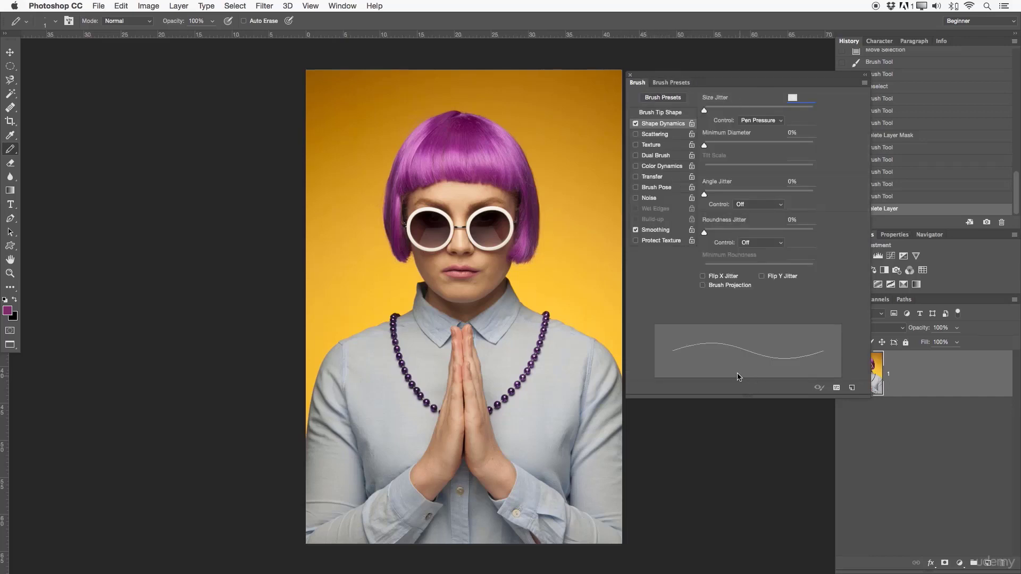
- Scribble freehand 1 px purple pencil lines over the yellow background beside and above the hair
mouse_move(371, 154)
left_mouse_down()
mouse_move(386, 214)
mouse_move(477, 257)
mouse_move(499, 299)
left_mouse_up()
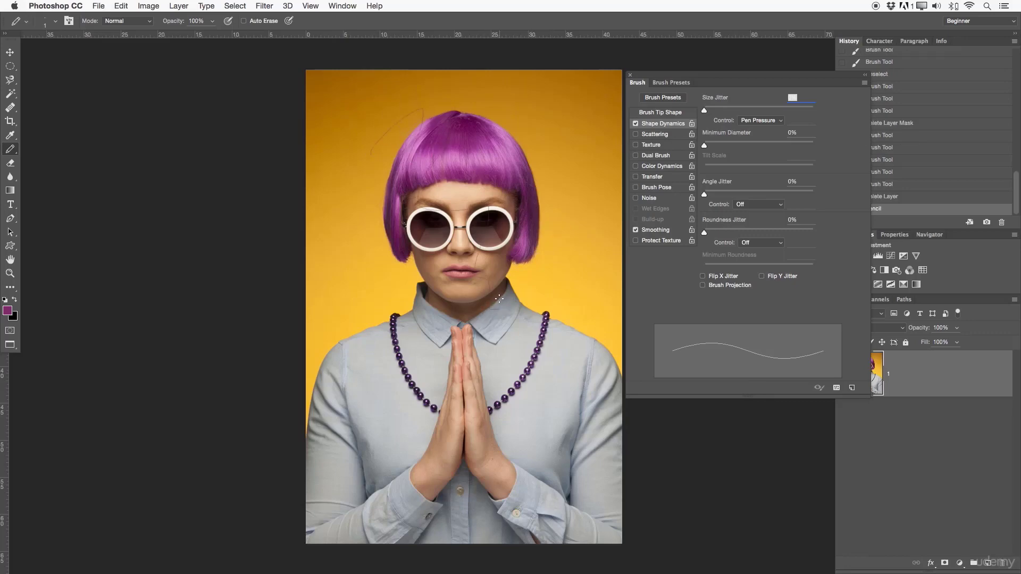
key("ctrl+z")
key("z")
left_click_drag(462, 238, 529, 238)
left_click_drag(332, 312, 512, 382)
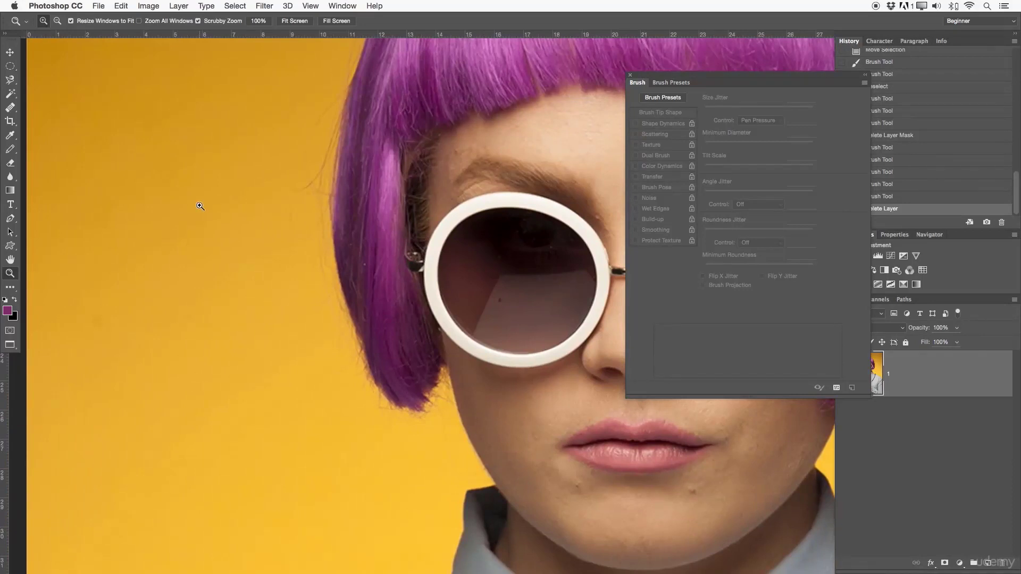
key("b")
mouse_move(141, 135)
left_mouse_down()
mouse_move(128, 182)
mouse_move(187, 177)
mouse_move(198, 336)
mouse_move(222, 347)
mouse_move(216, 416)
mouse_move(287, 354)
mouse_move(323, 425)
mouse_move(255, 203)
mouse_move(250, 70)
mouse_move(294, 267)
mouse_move(342, 290)
mouse_move(442, 246)
left_mouse_up()
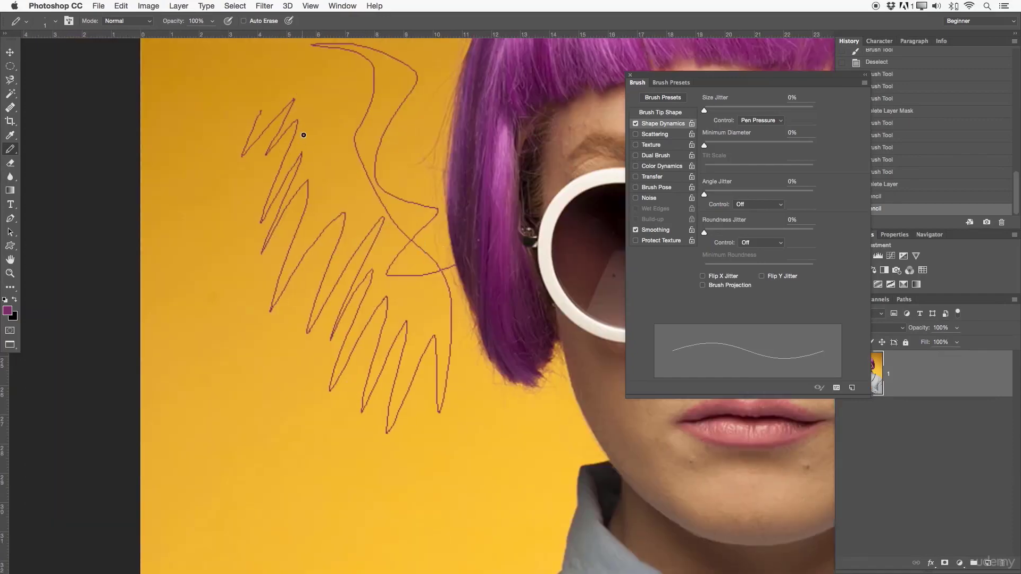
mouse_move(301, 133)
left_mouse_down()
mouse_move(170, 241)
mouse_move(266, 303)
mouse_move(351, 257)
left_mouse_up()
left_click_drag(508, 160, 420, 306)
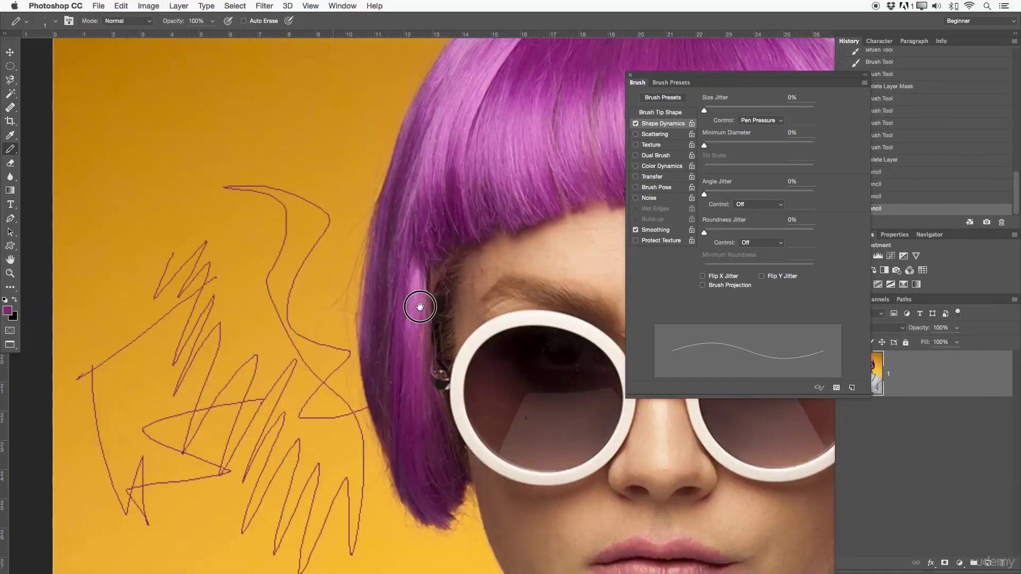
mouse_move(106, 237)
left_mouse_down()
mouse_move(146, 190)
mouse_move(302, 242)
left_mouse_up()
left_click_drag(376, 143, 376, 261)
mouse_move(115, 187)
left_mouse_down()
mouse_move(366, 252)
mouse_move(373, 333)
left_mouse_up()
mouse_move(256, 118)
left_mouse_down()
mouse_move(399, 137)
mouse_move(335, 125)
mouse_move(353, 228)
mouse_move(354, 211)
left_mouse_up()
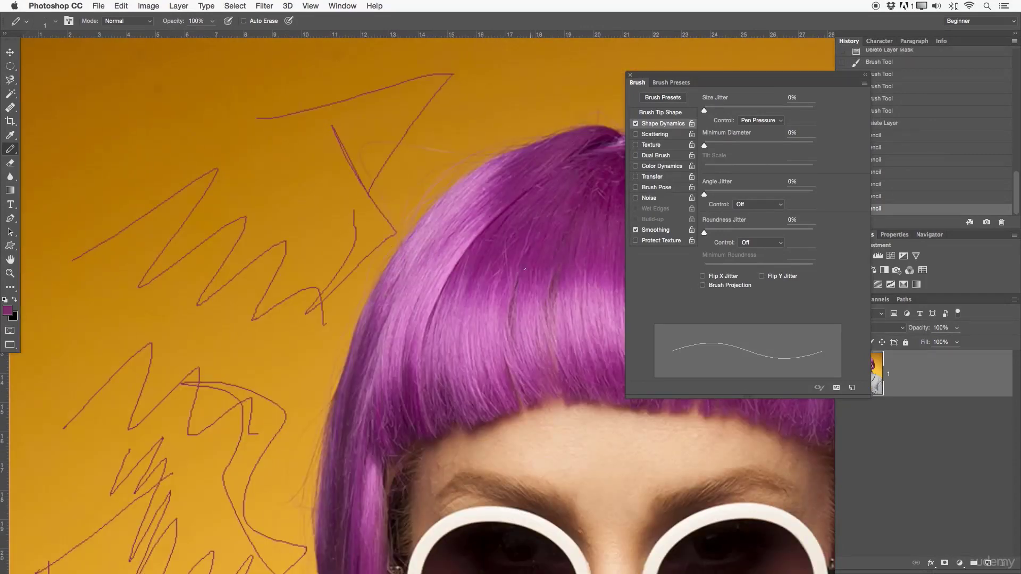
- Revert the image to its state right after the layer deletion, removing all the pencil scribbles
key("z")
left_click_drag(480, 239, 424, 239)
left_click_drag(484, 305, 402, 220)
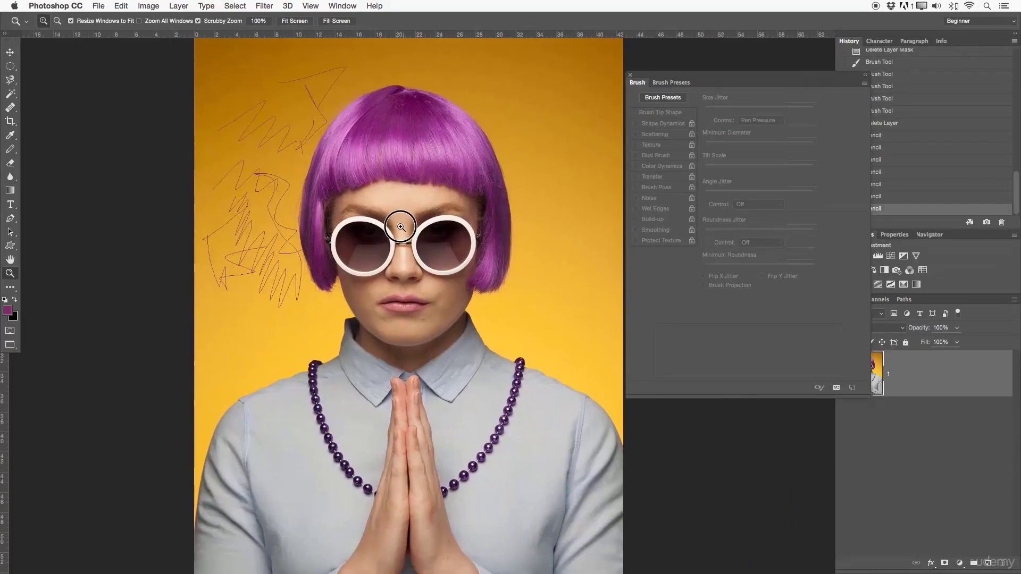
left_click(401, 227, "alt")
left_click_drag(811, 75, 757, 71)
left_click(882, 123)
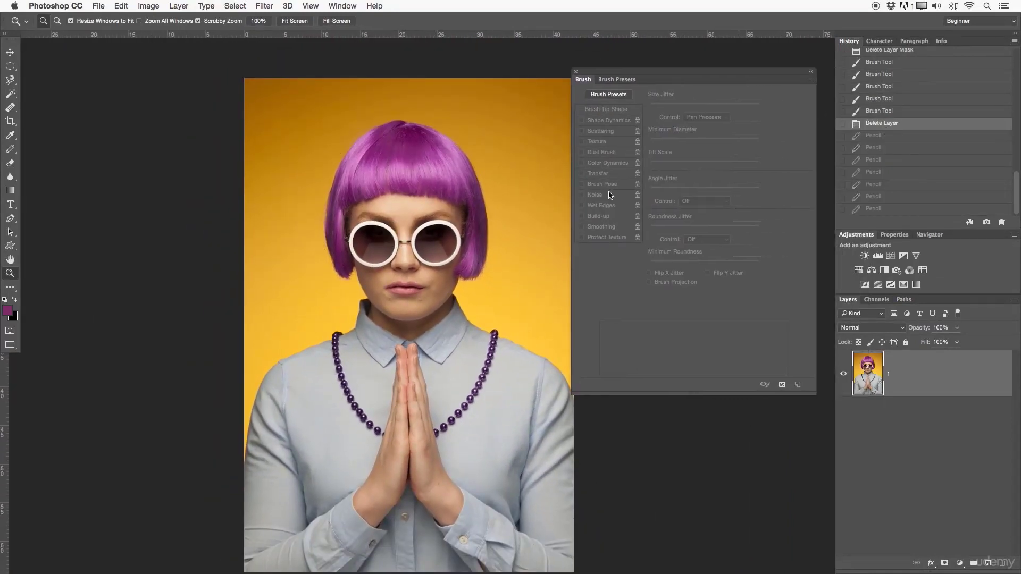
left_click_drag(449, 235, 420, 221)
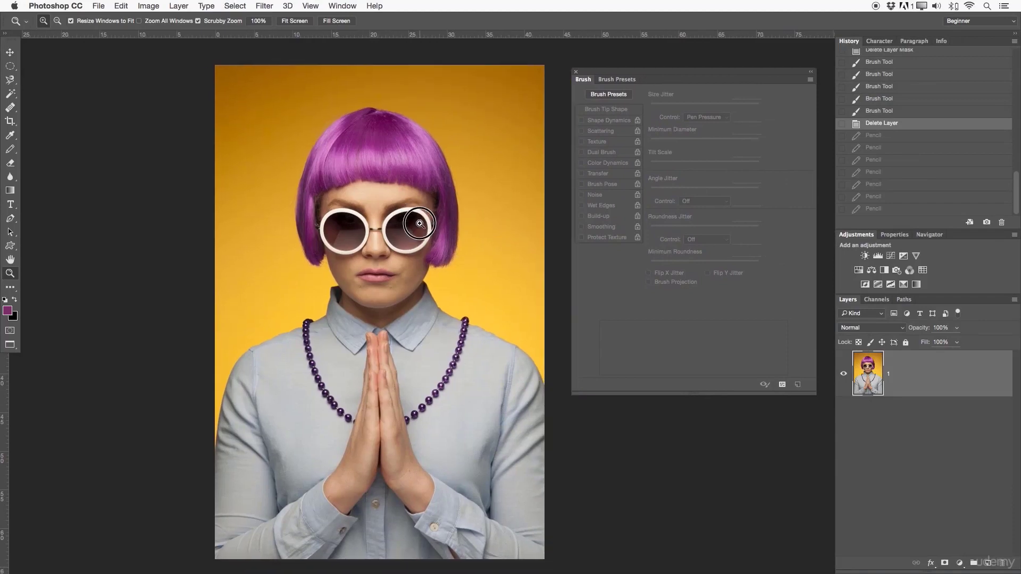